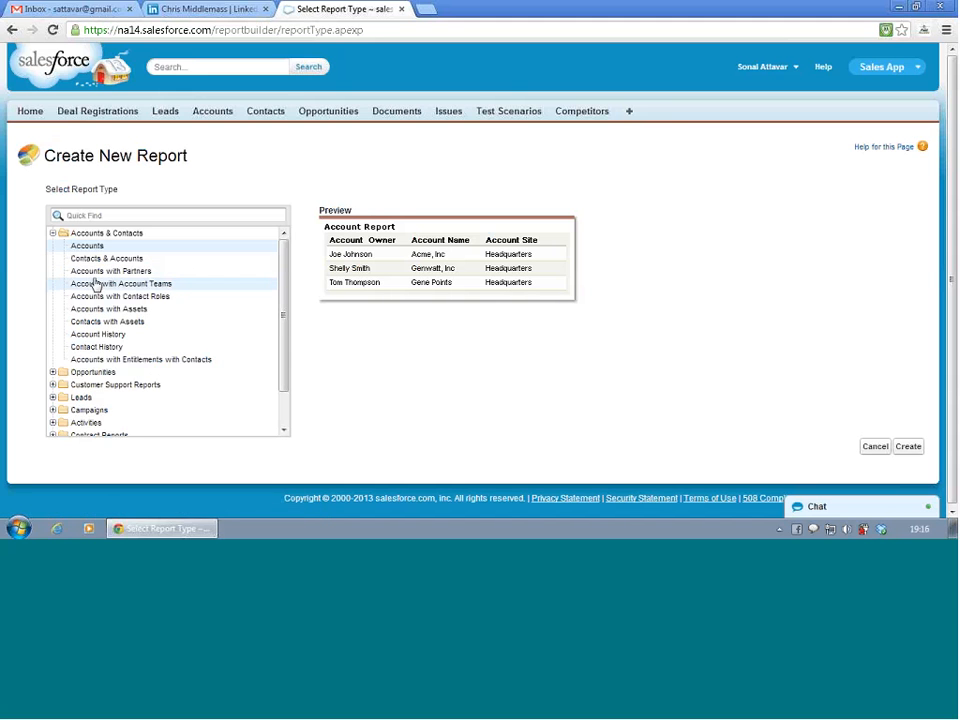
# - Create a new report of type Contacts & Accounts and postpone the interactive guided tour
pyautogui.click(89, 338)
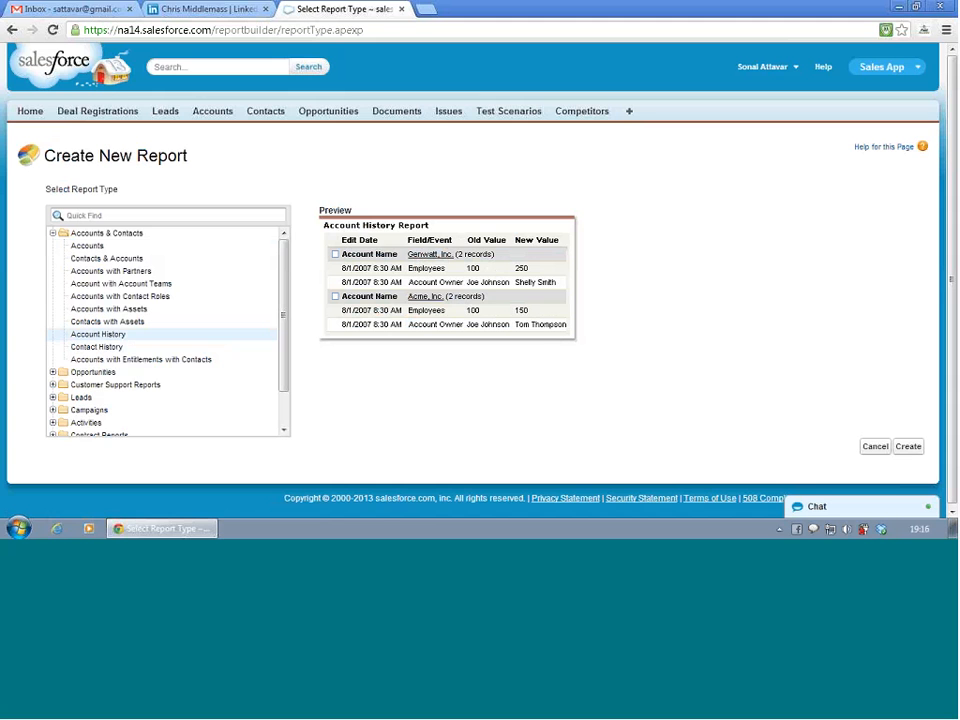
pyautogui.click(128, 298)
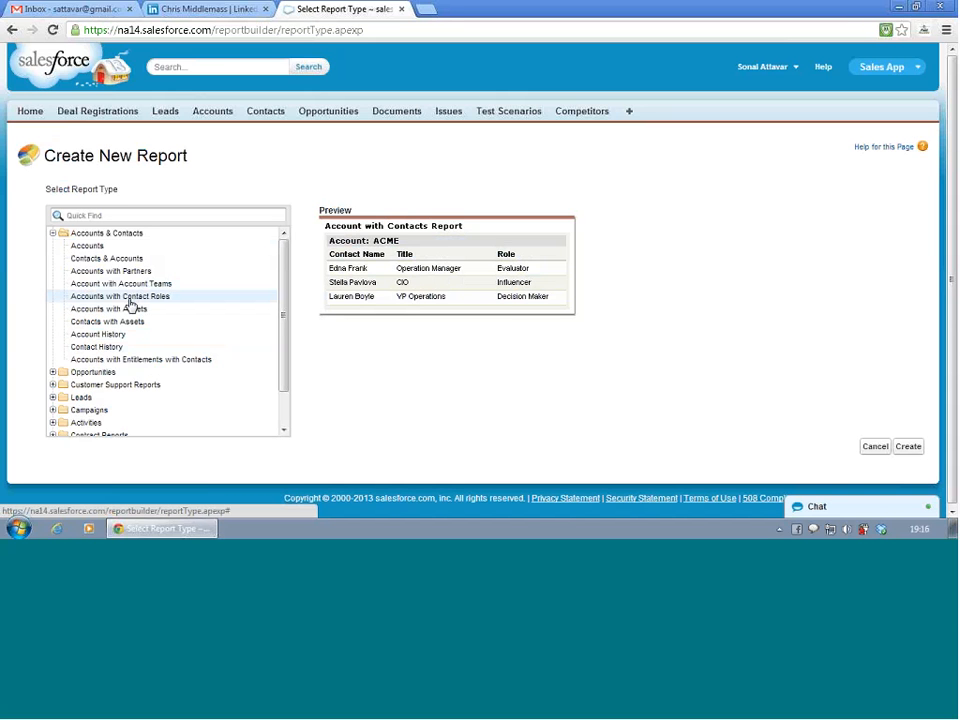
pyautogui.click(103, 262)
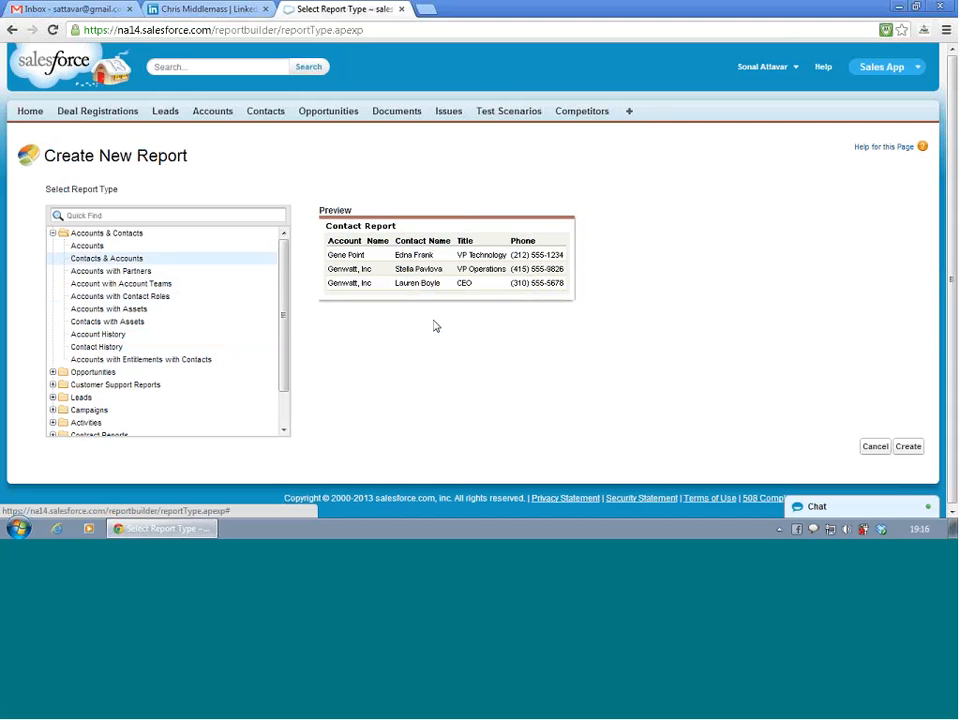
pyautogui.click(910, 447)
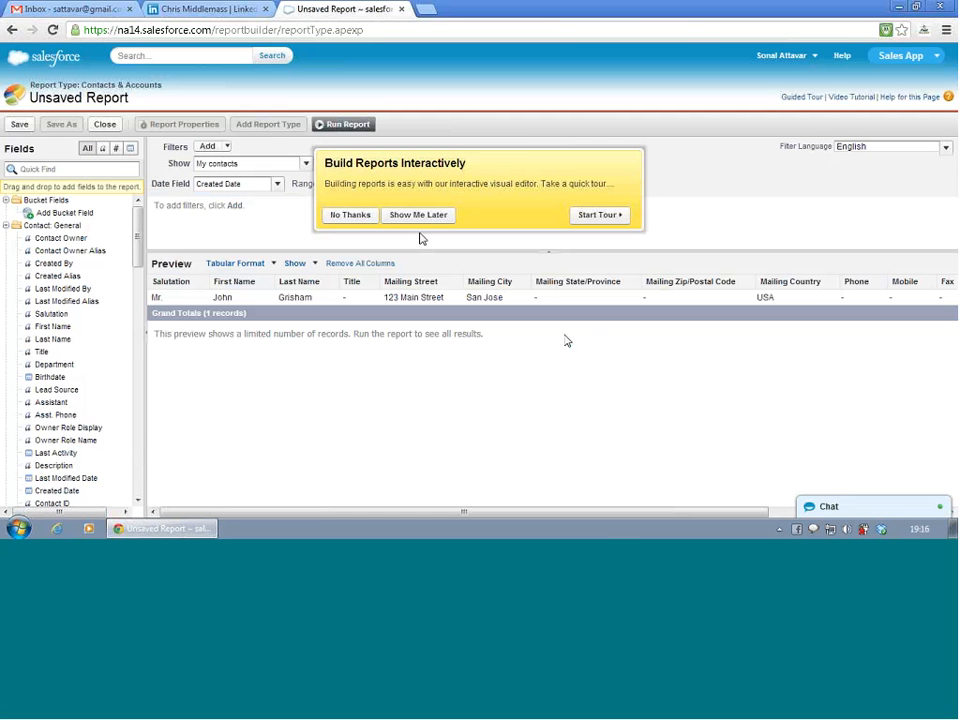
pyautogui.click(419, 220)
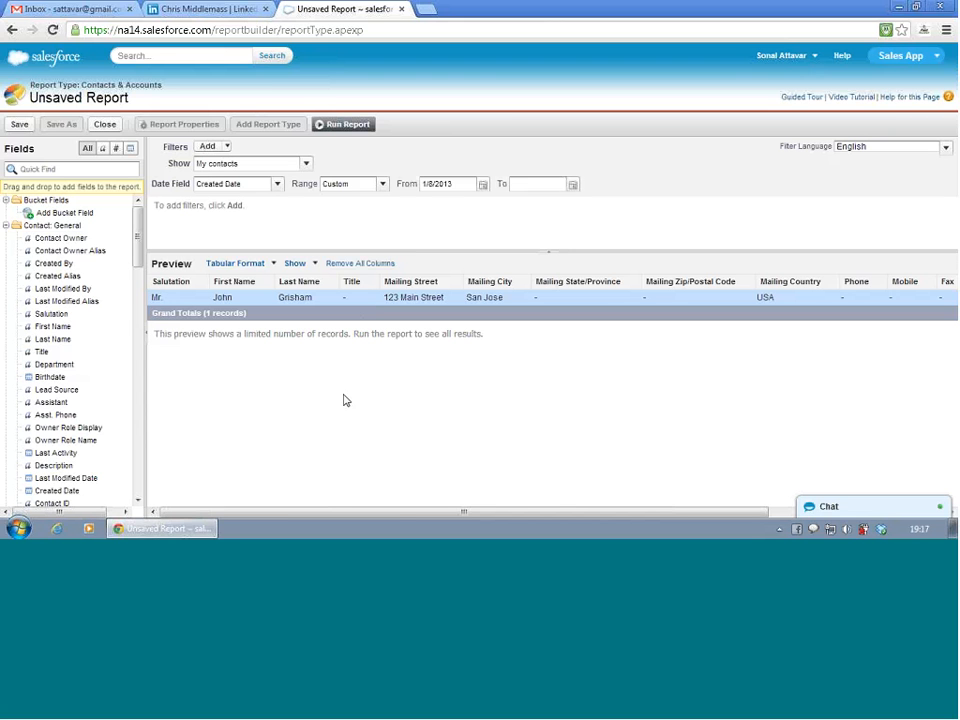
# - Review the contact report's preview columns and set the report to show All accounts
pyautogui.hscroll(2, 351, 397)
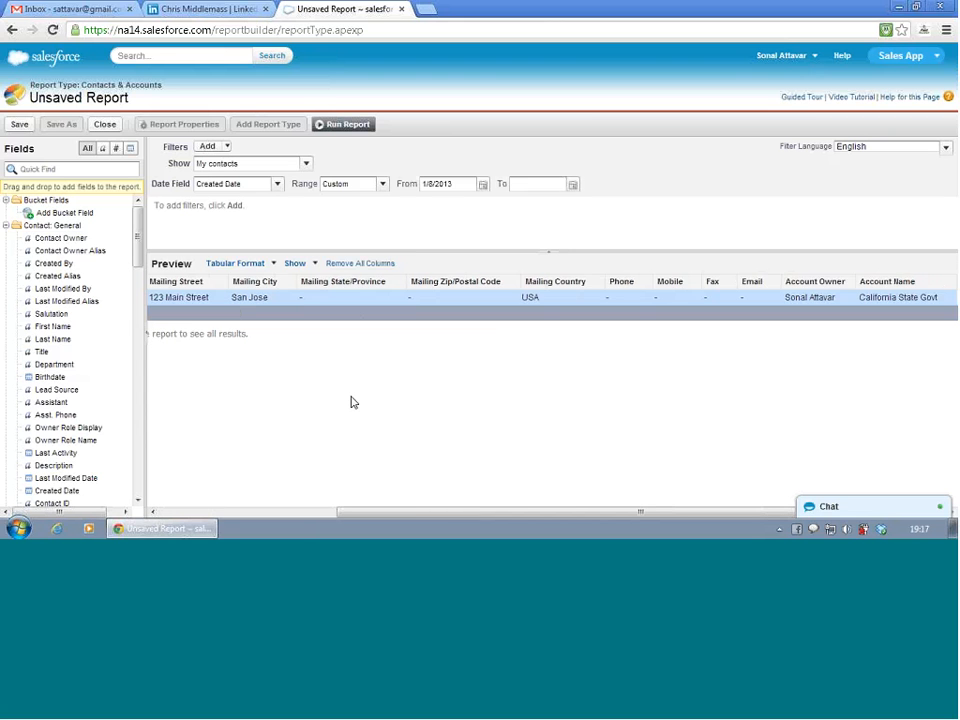
pyautogui.hscroll(-3, 361, 399)
pyautogui.hscroll(1, 361, 399)
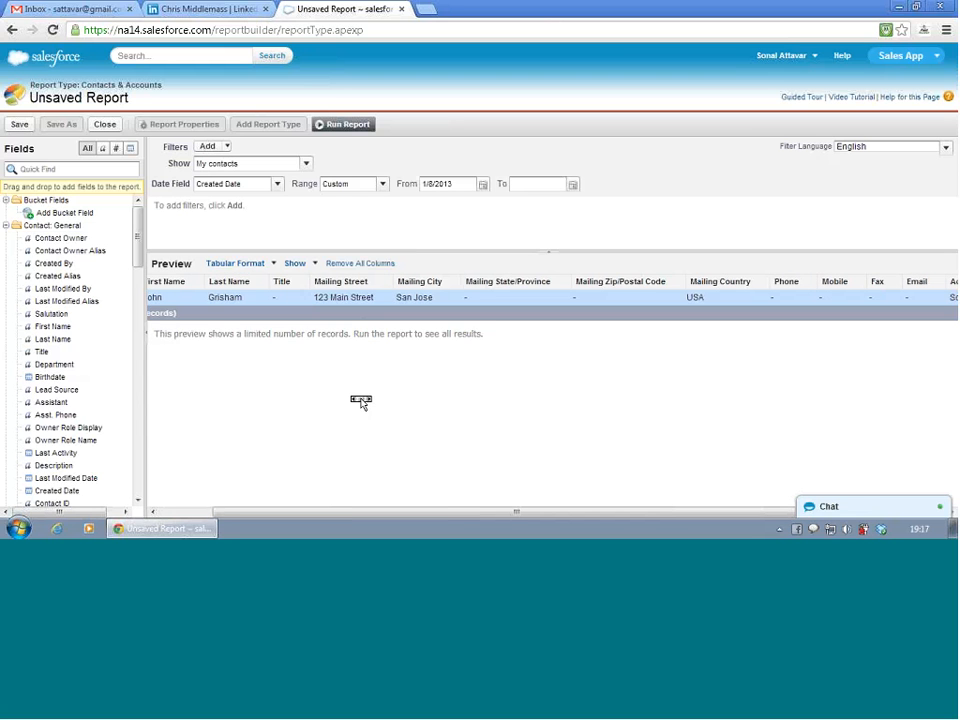
pyautogui.hscroll(-1, 333, 407)
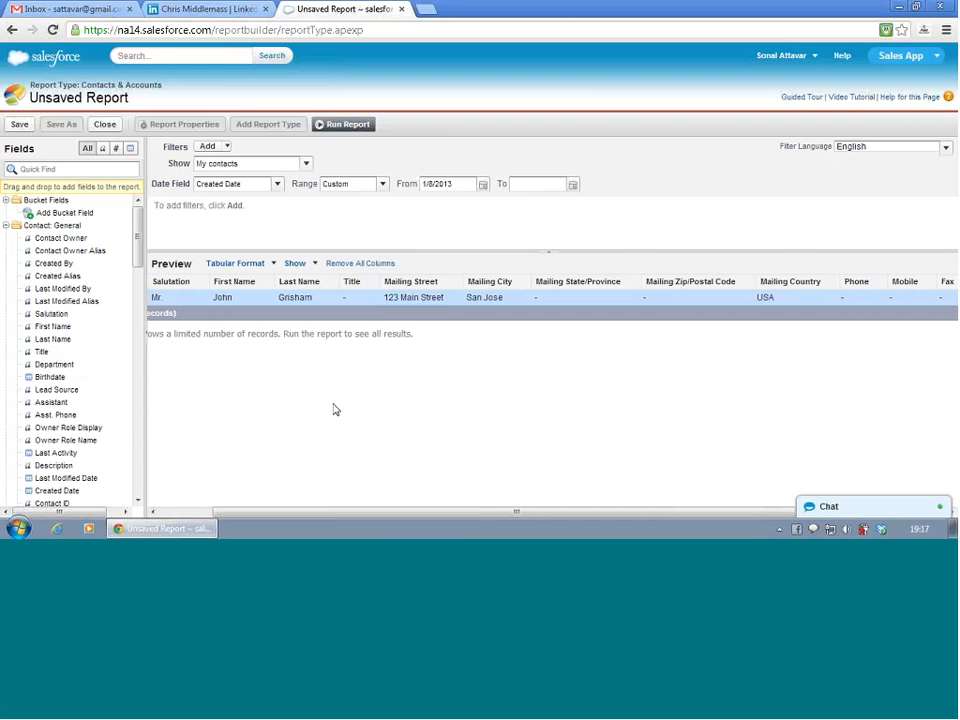
pyautogui.hscroll(1, 333, 407)
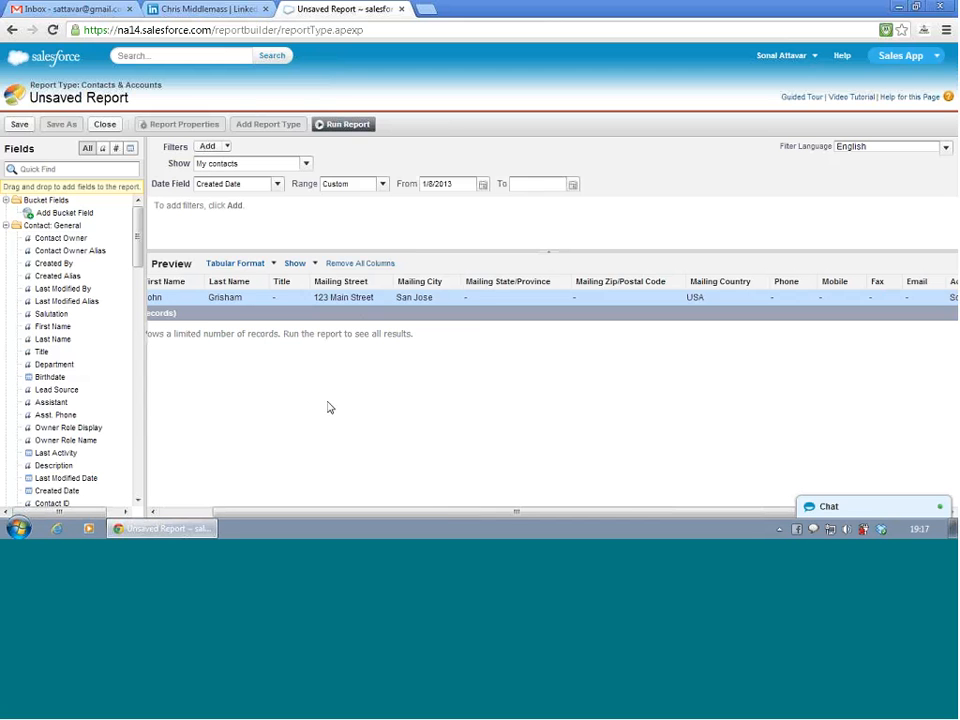
pyautogui.hscroll(-1, 333, 407)
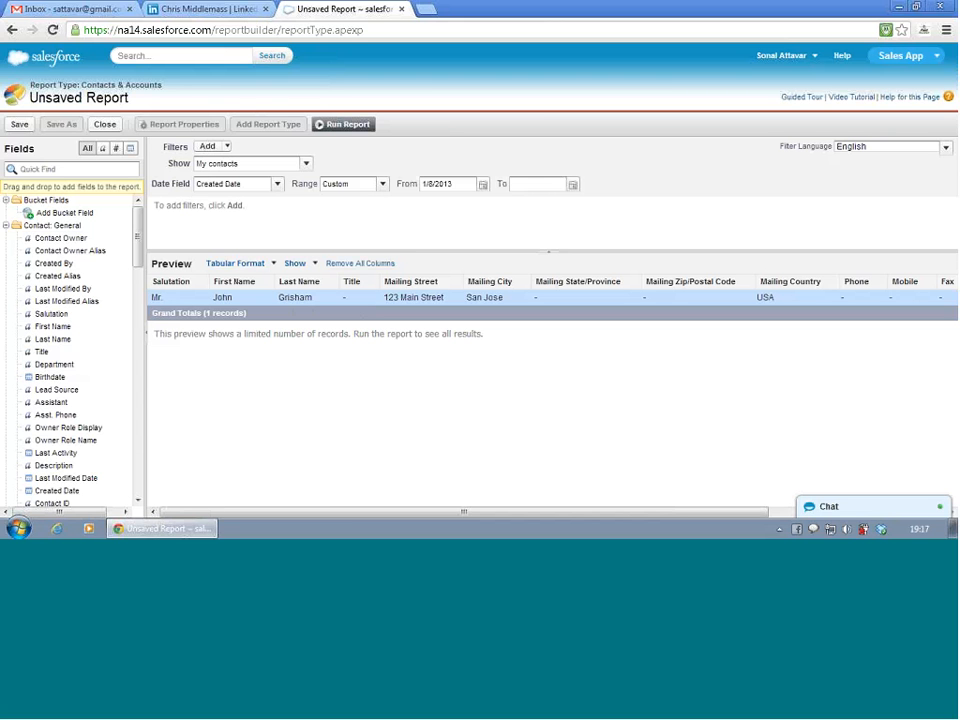
pyautogui.click(307, 164)
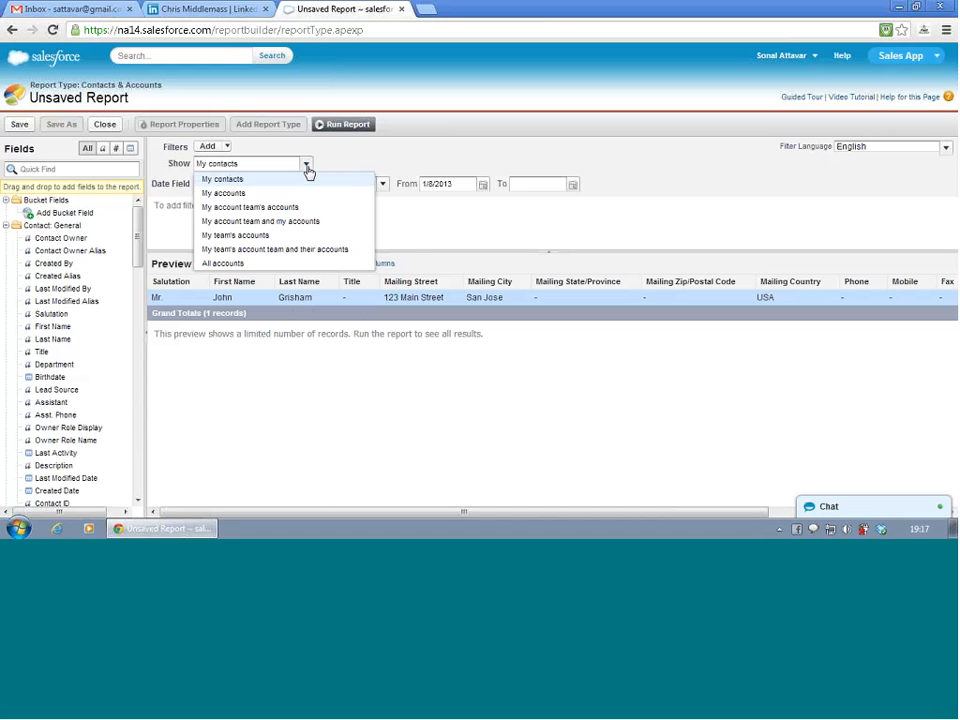
pyautogui.click(271, 264)
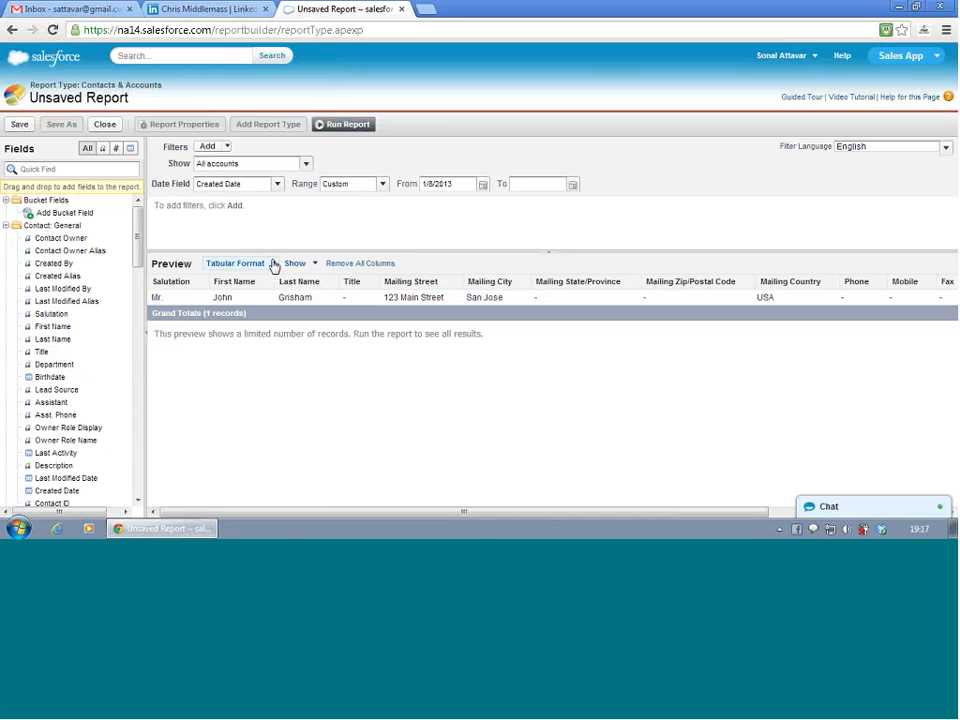
pyautogui.click(306, 164)
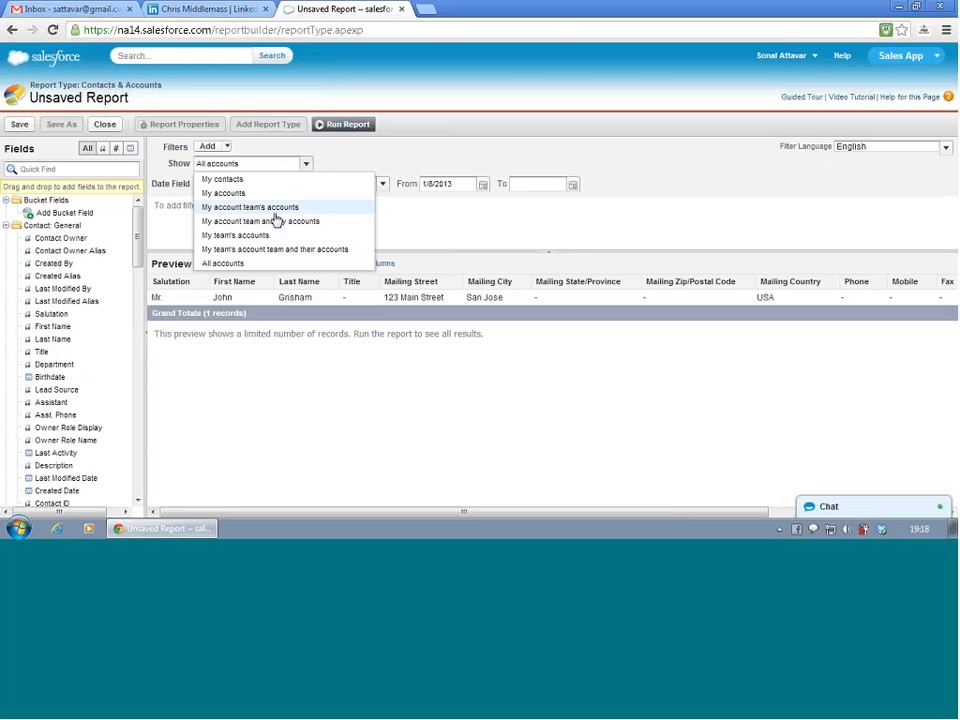
pyautogui.click(265, 263)
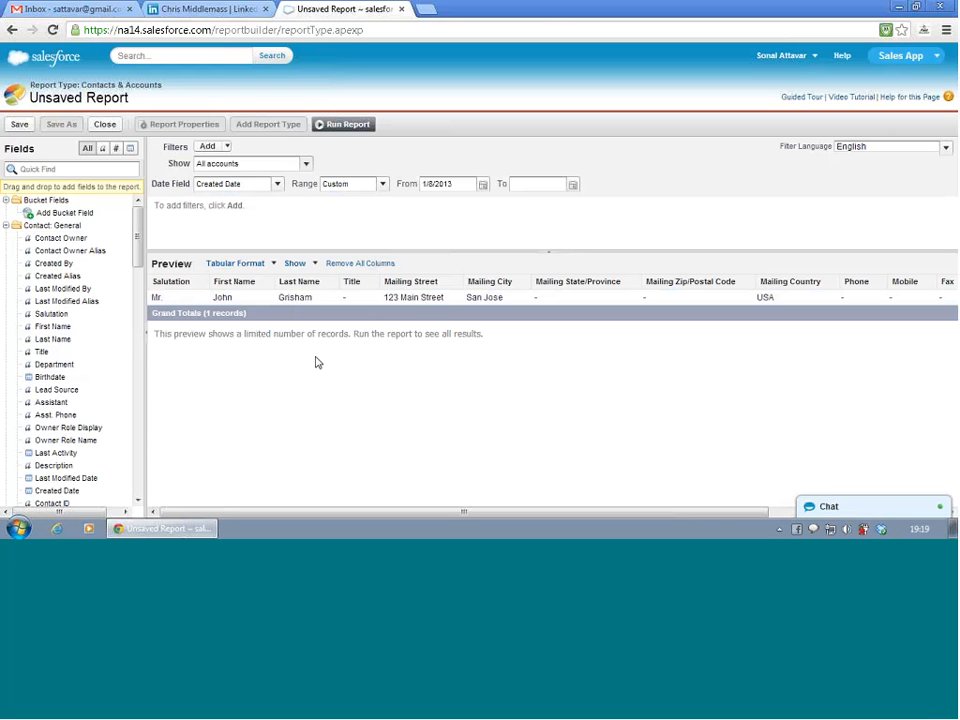
# - Try the All Time and Current FY date ranges on the Created Date field
pyautogui.click(277, 185)
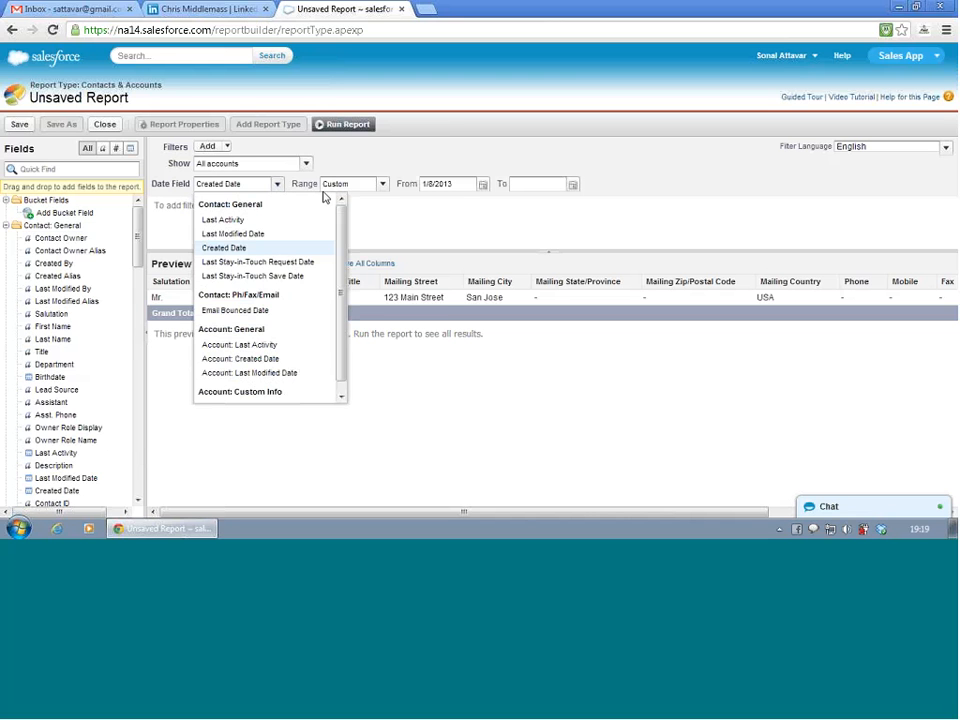
pyautogui.click(383, 184)
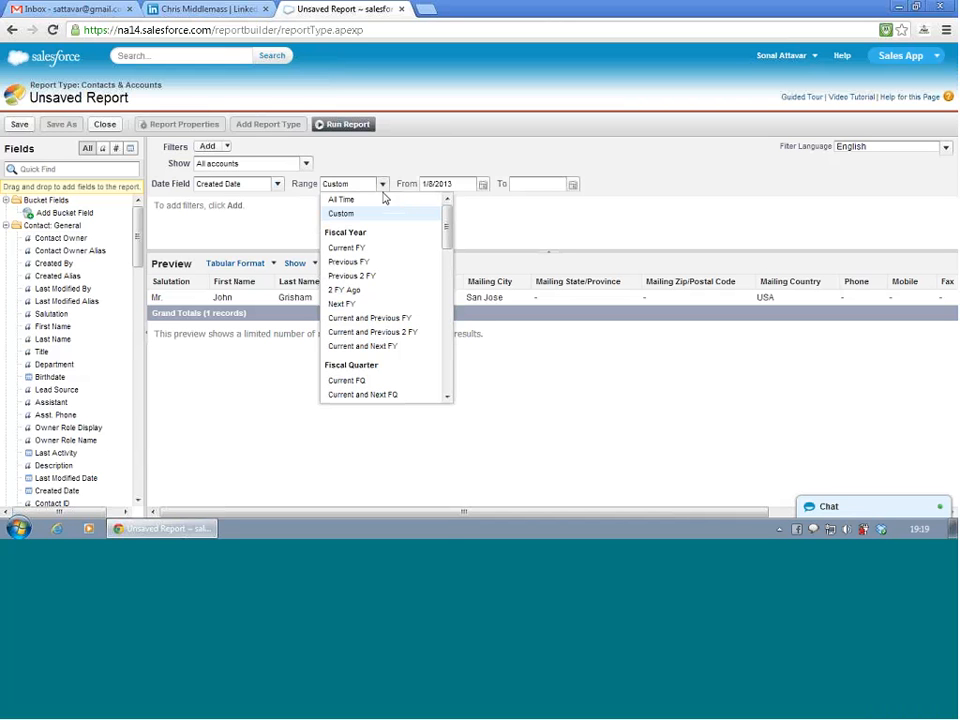
pyautogui.click(382, 200)
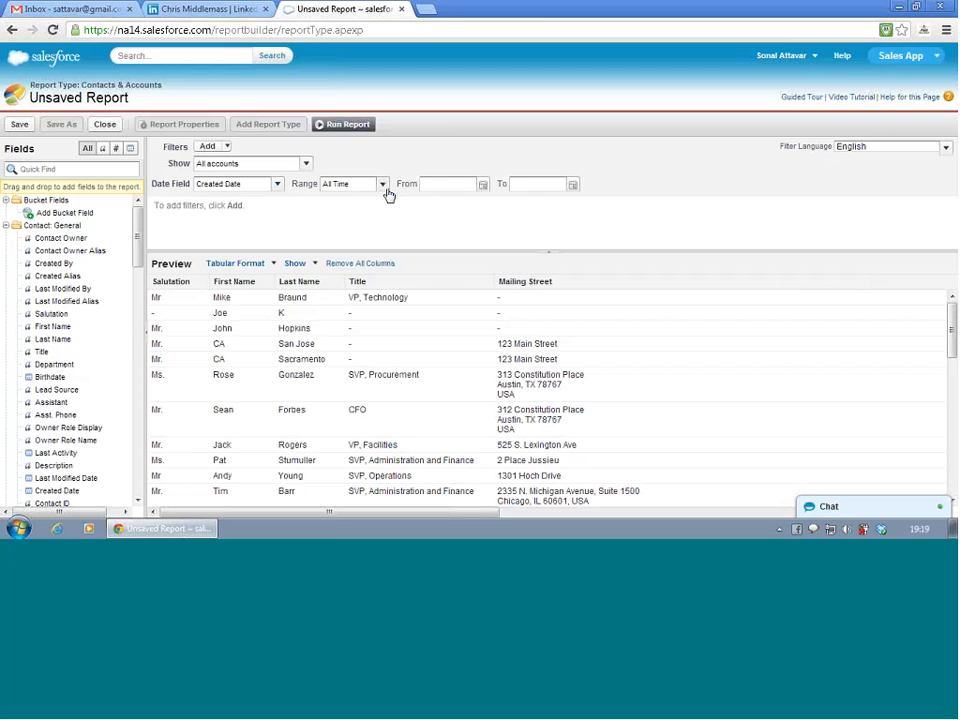
pyautogui.click(384, 188)
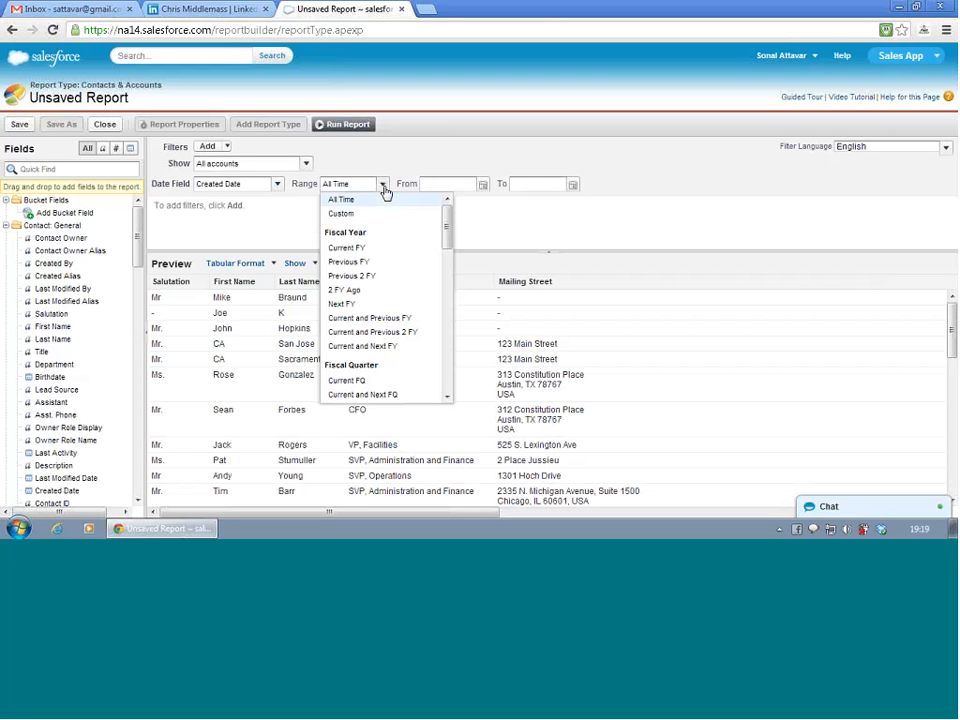
pyautogui.click(386, 248)
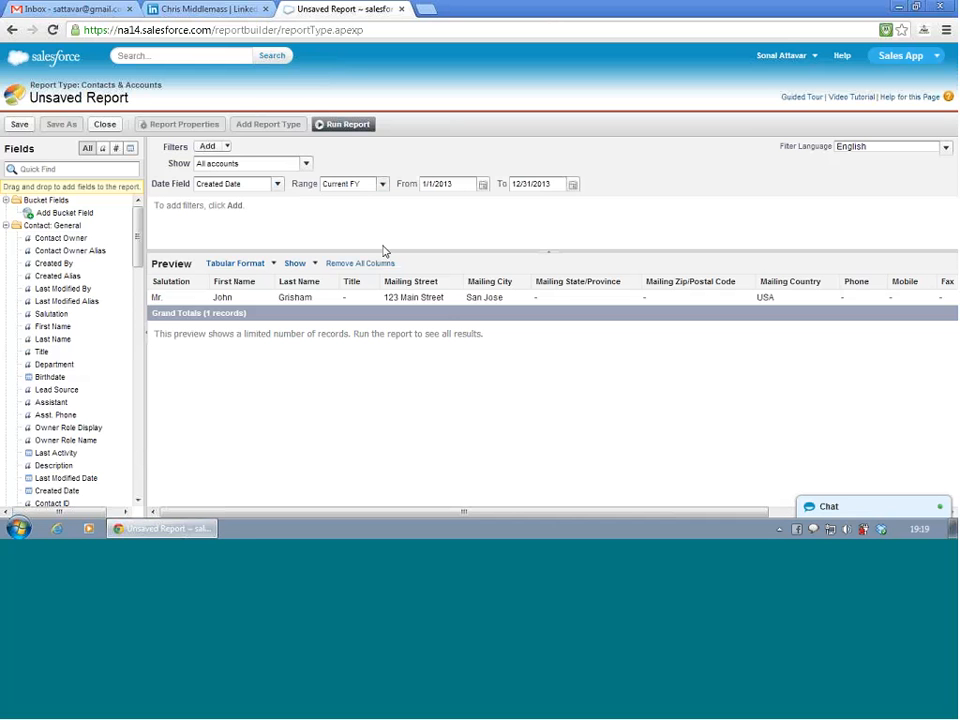
# - Set the Created Date range to Previous FY and review the contacts in the preview
pyautogui.click(382, 187)
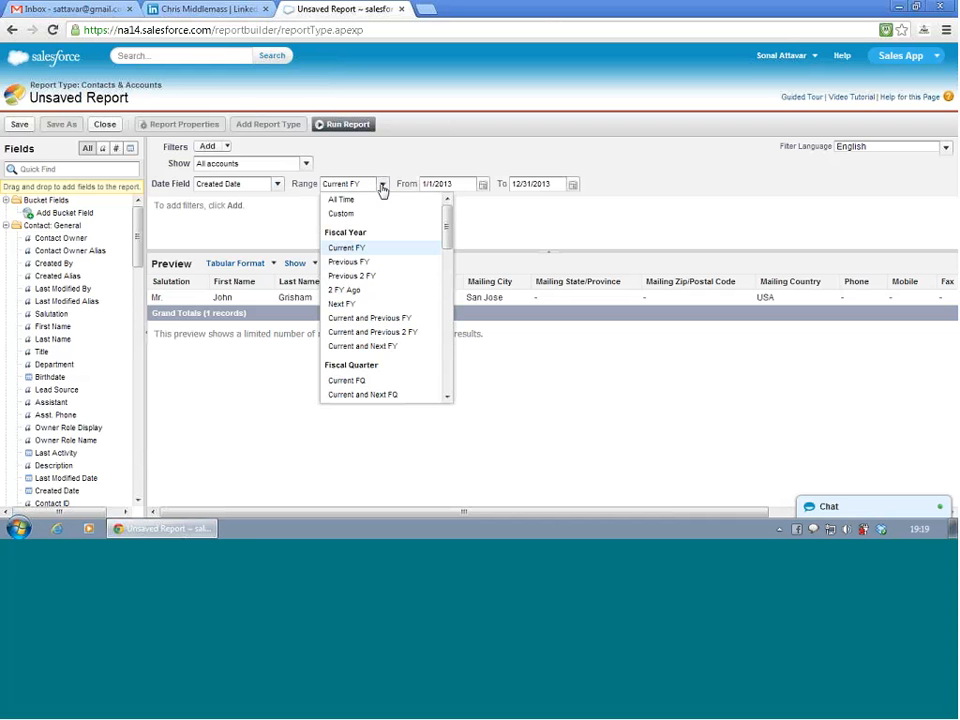
pyautogui.click(362, 263)
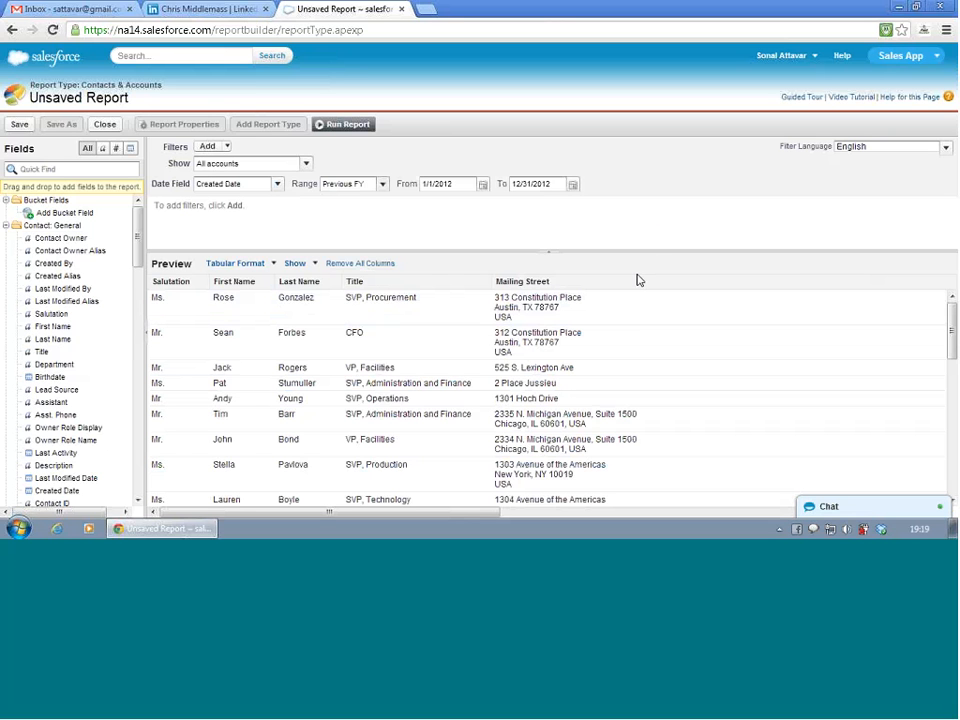
pyautogui.scroll(-5, 648, 320)
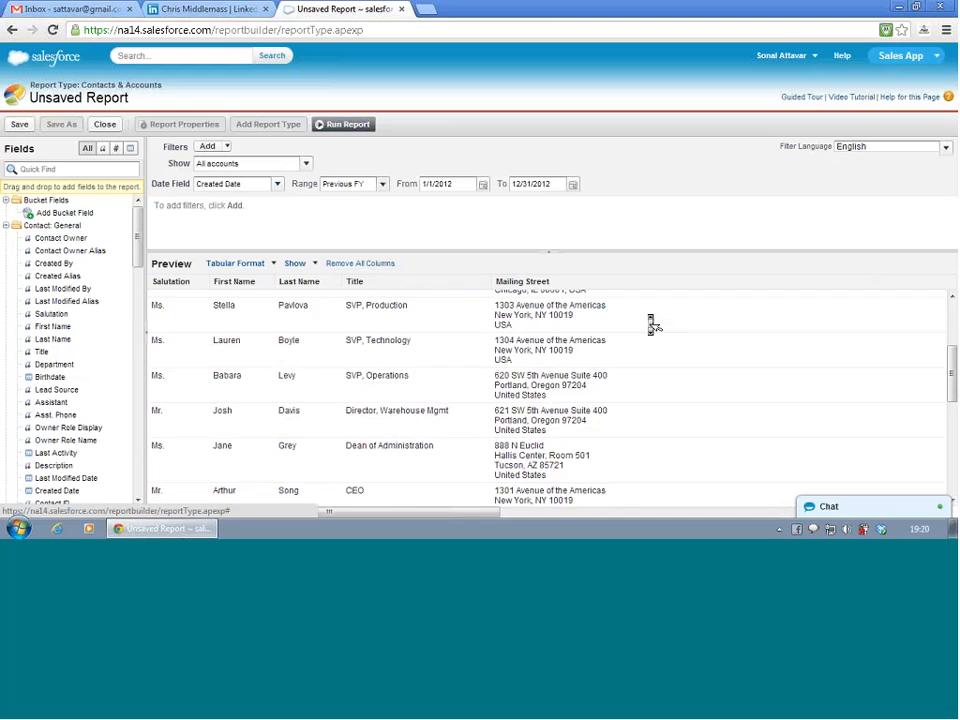
pyautogui.scroll(-3, 651, 324)
pyautogui.scroll(8, 651, 324)
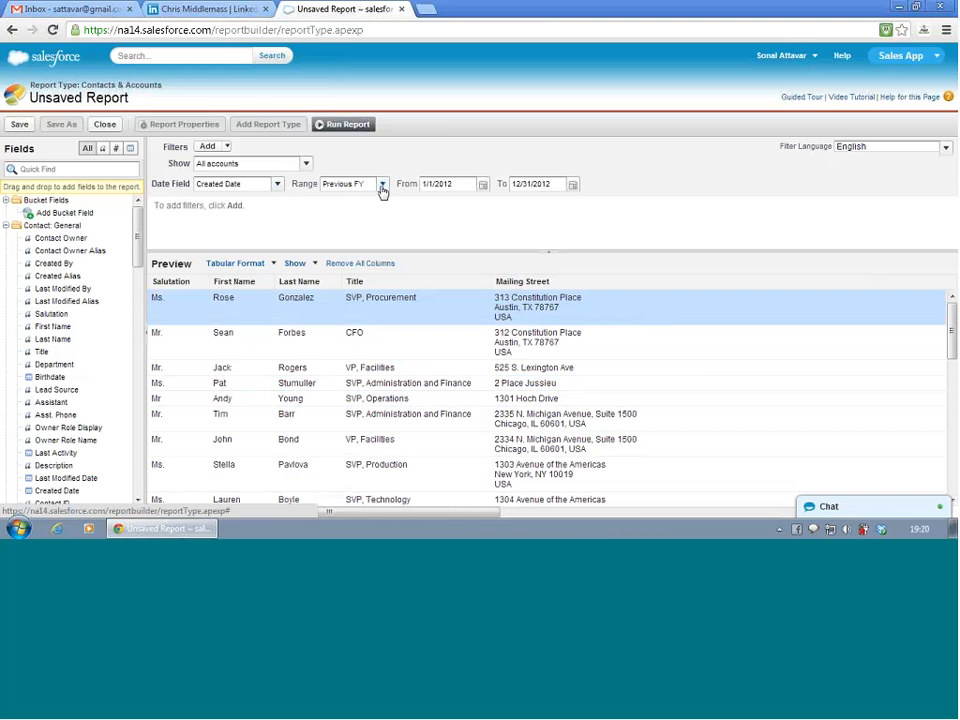
# - Examine the available date range options for the report, from fiscal years to individual days
pyautogui.click(382, 187)
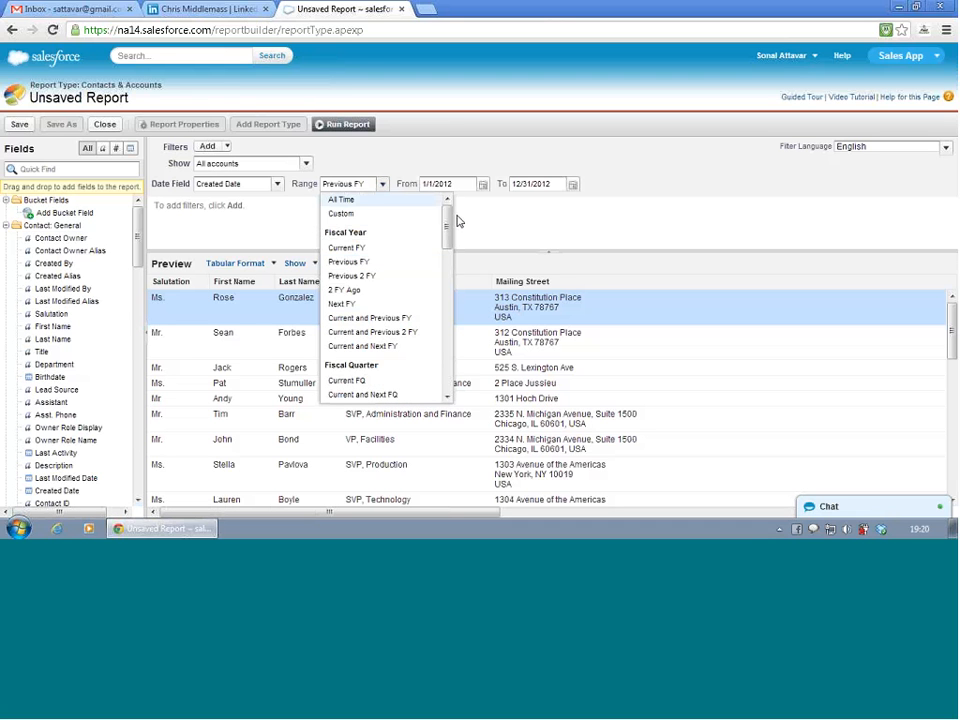
pyautogui.moveTo(449, 231); pyautogui.dragTo(456, 258)
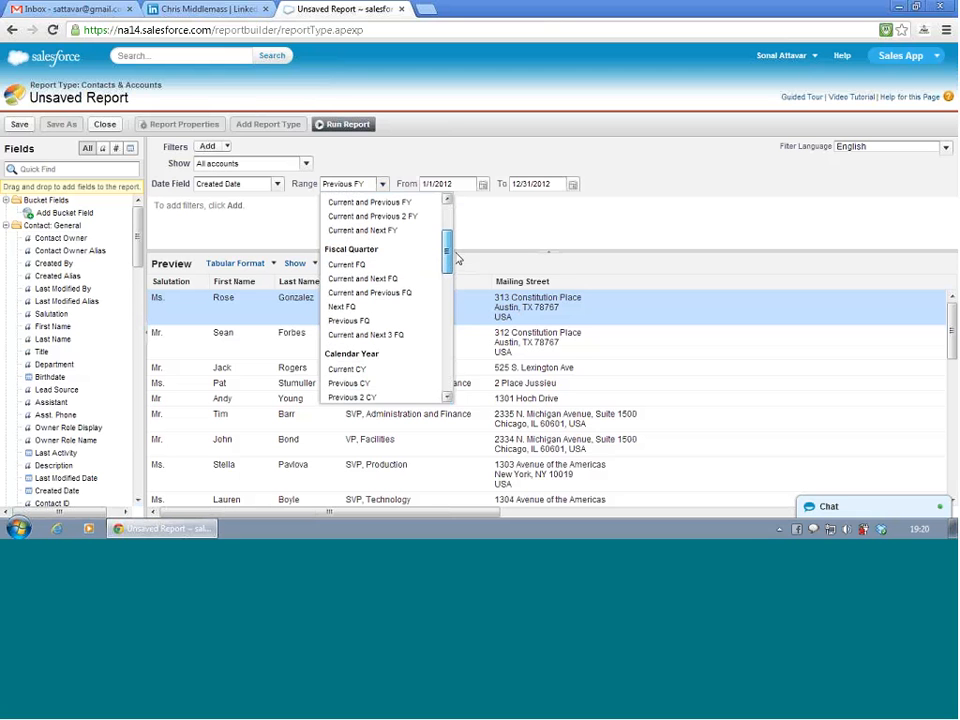
pyautogui.moveTo(456, 258); pyautogui.dragTo(467, 382)
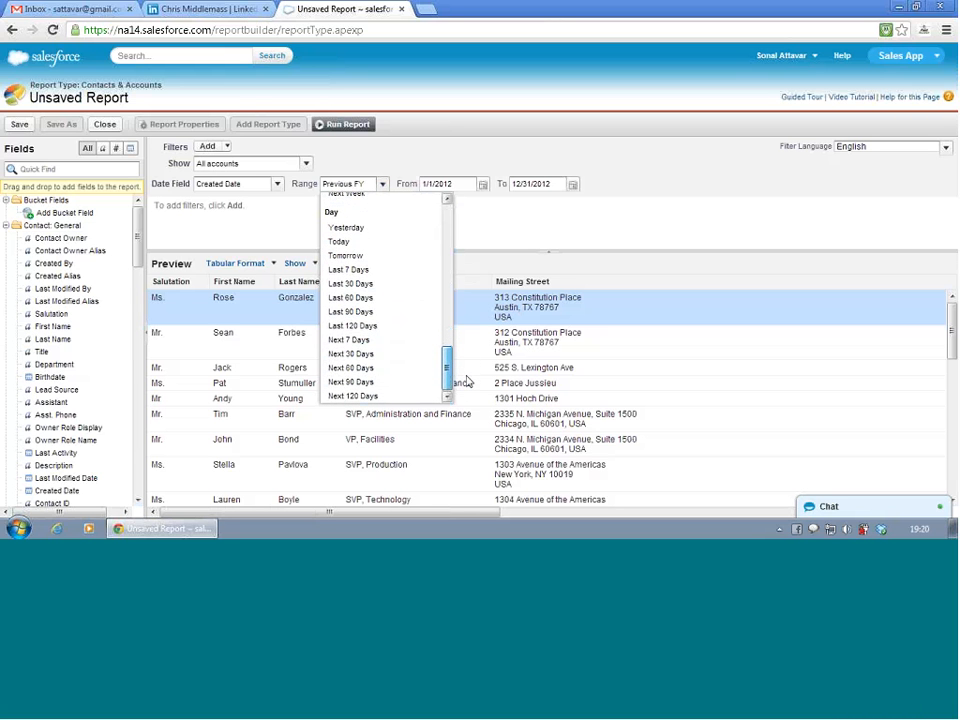
pyautogui.moveTo(467, 382); pyautogui.dragTo(455, 207)
pyautogui.click(491, 212)
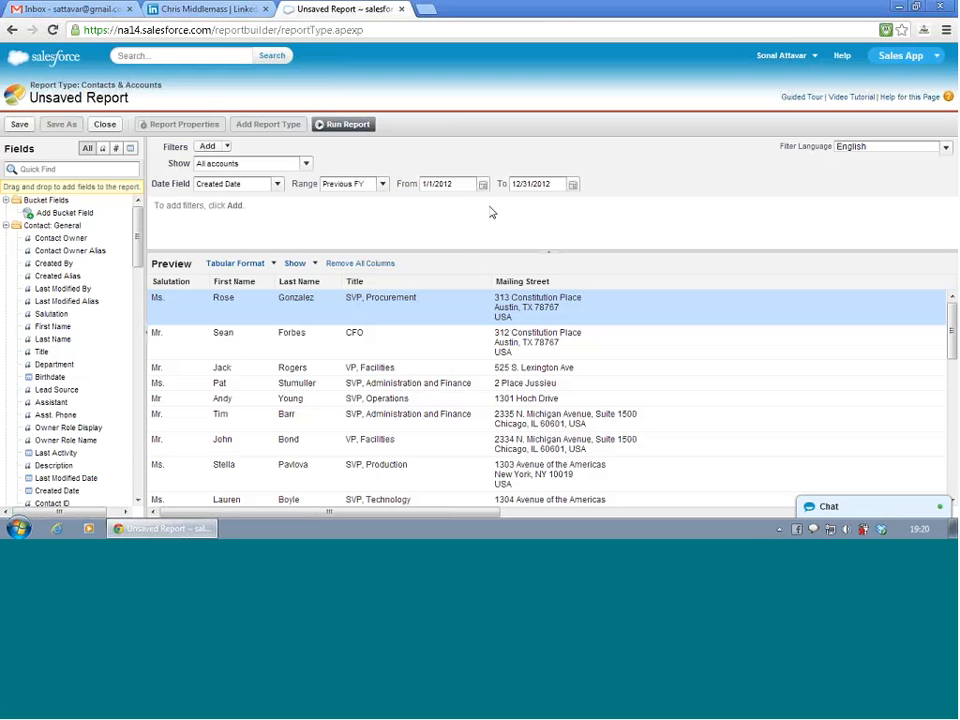
pyautogui.click(384, 185)
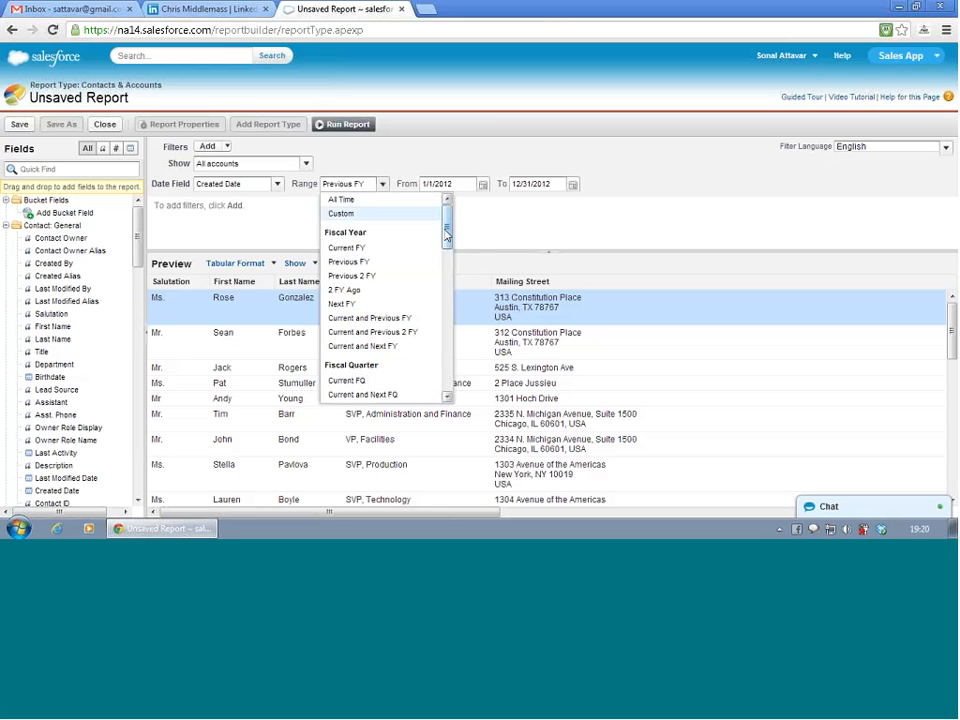
pyautogui.moveTo(447, 233); pyautogui.dragTo(446, 378)
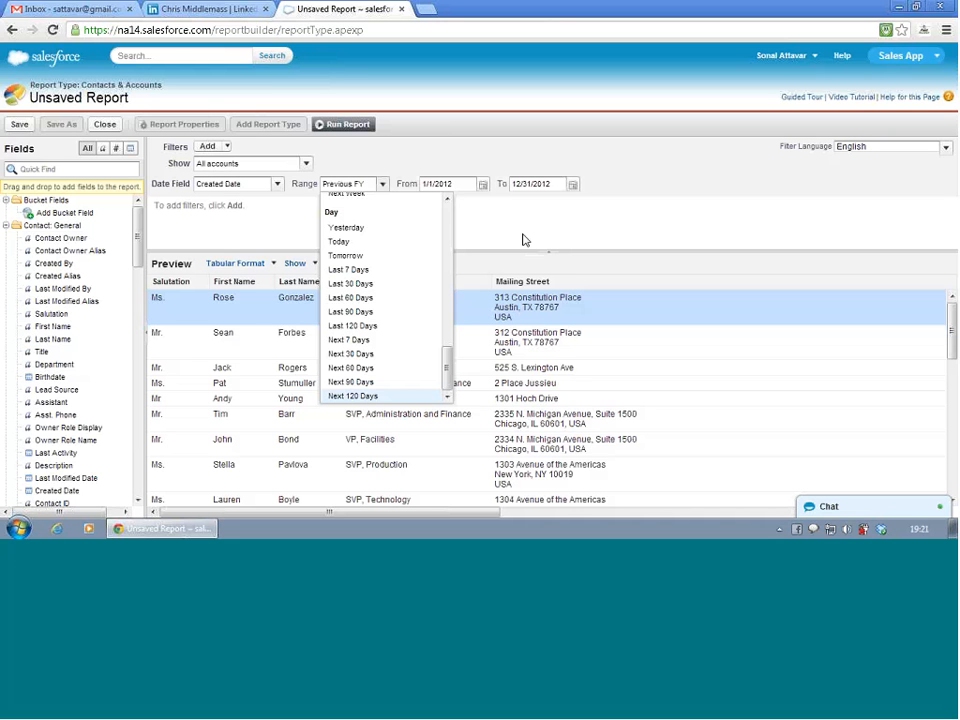
pyautogui.click(522, 240)
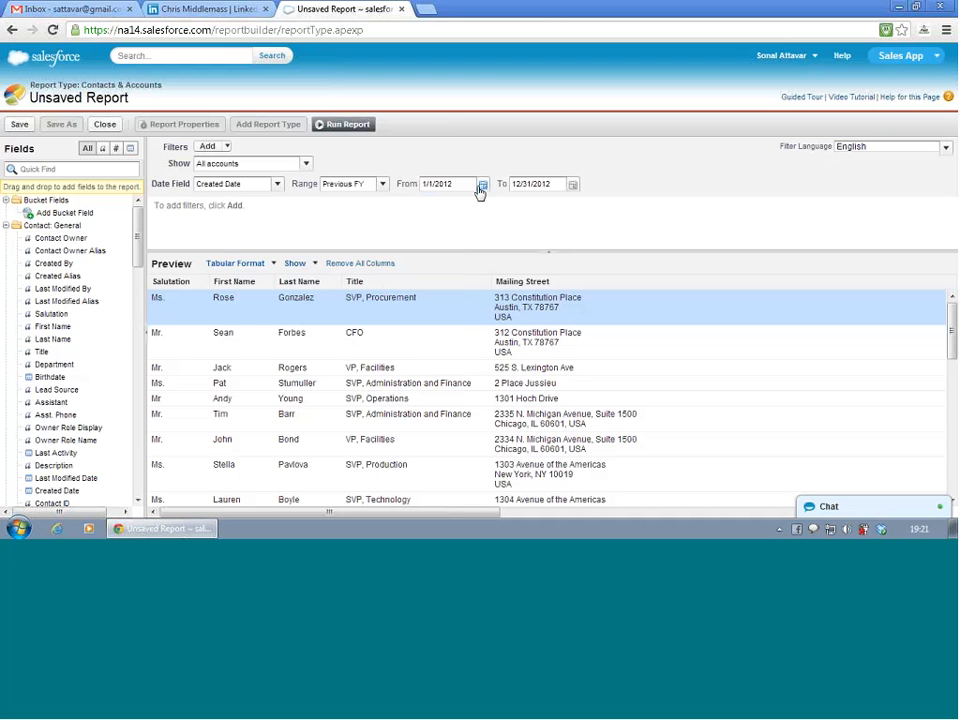
# - Try to add a field filter to the Contacts & Accounts report
pyautogui.click(226, 148)
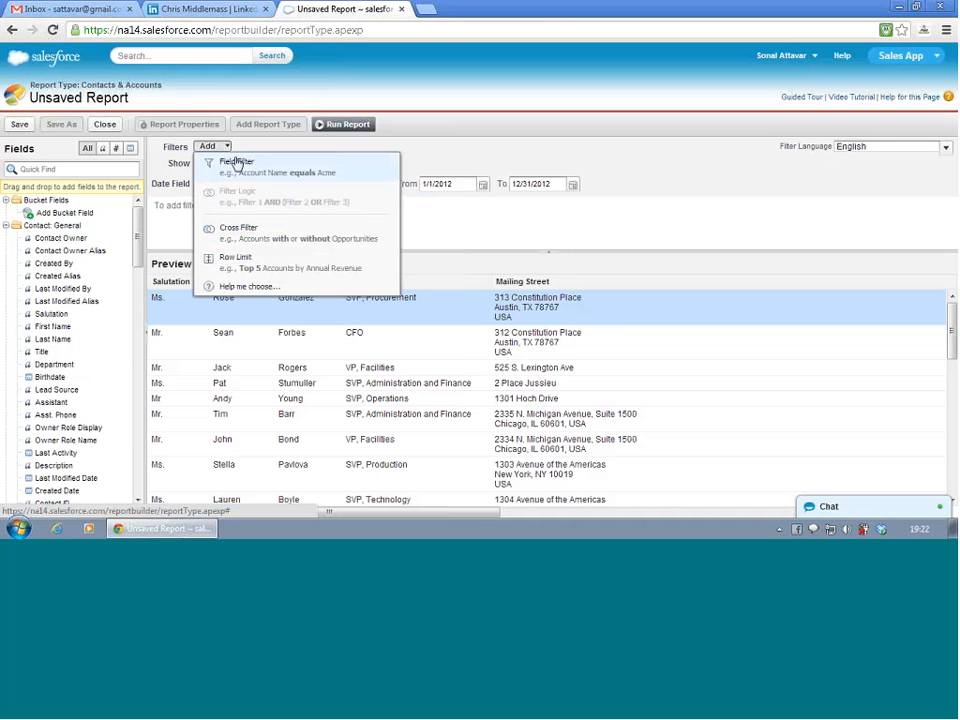
pyautogui.click(236, 163)
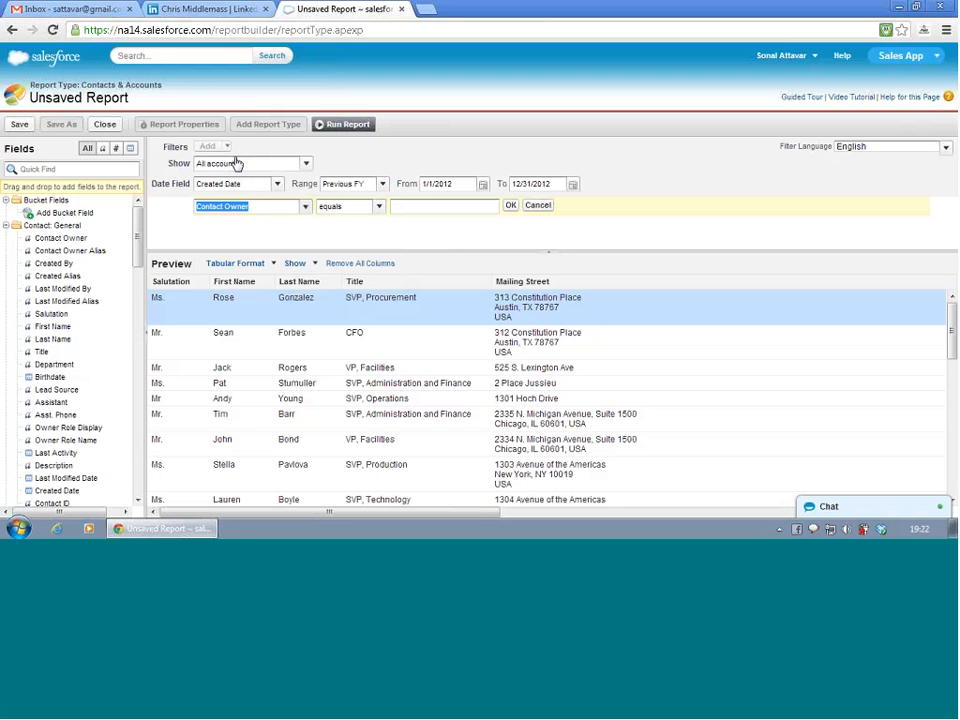
pyautogui.click(229, 147)
pyautogui.doubleClick(229, 149)
pyautogui.click(243, 151)
pyautogui.press('BackSpace')
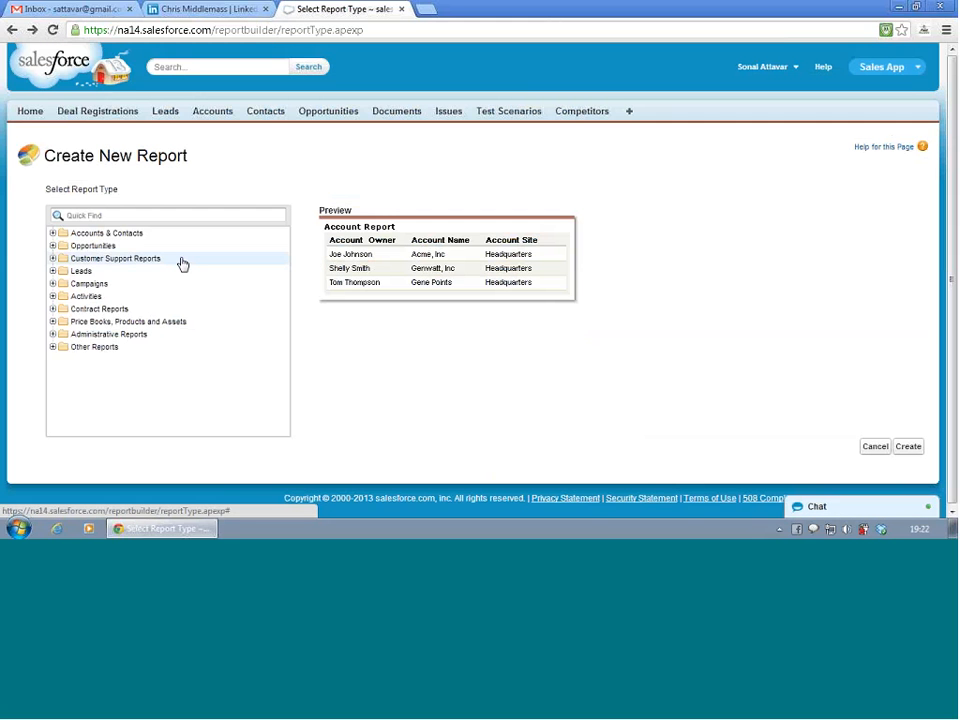
# - Create a new report of the Contacts & Accounts type from the Accounts & Contacts category
pyautogui.click(53, 233)
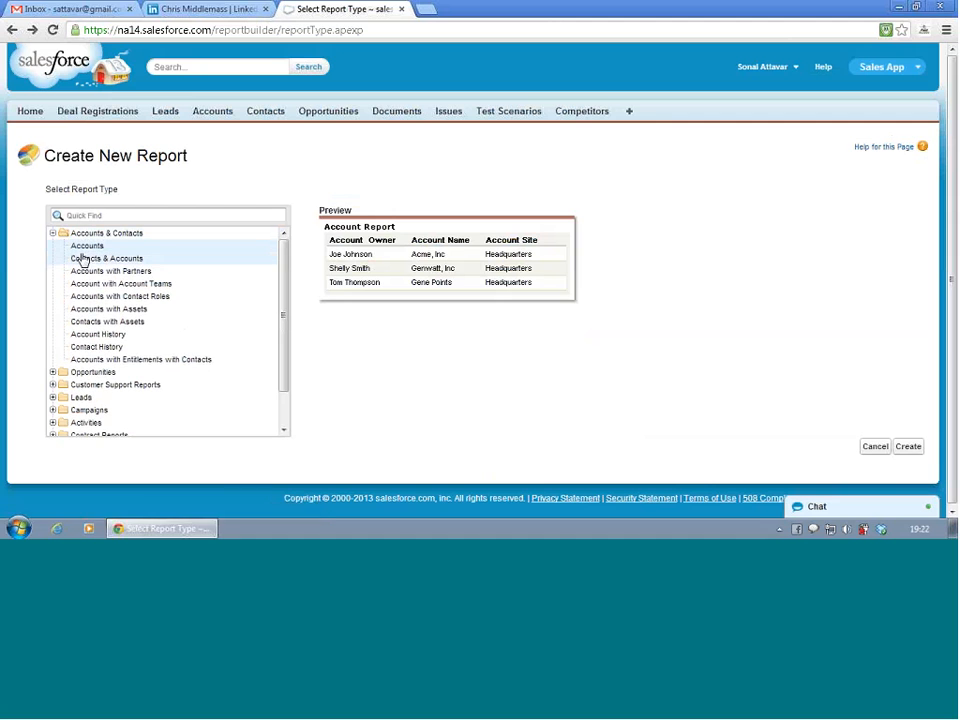
pyautogui.click(82, 258)
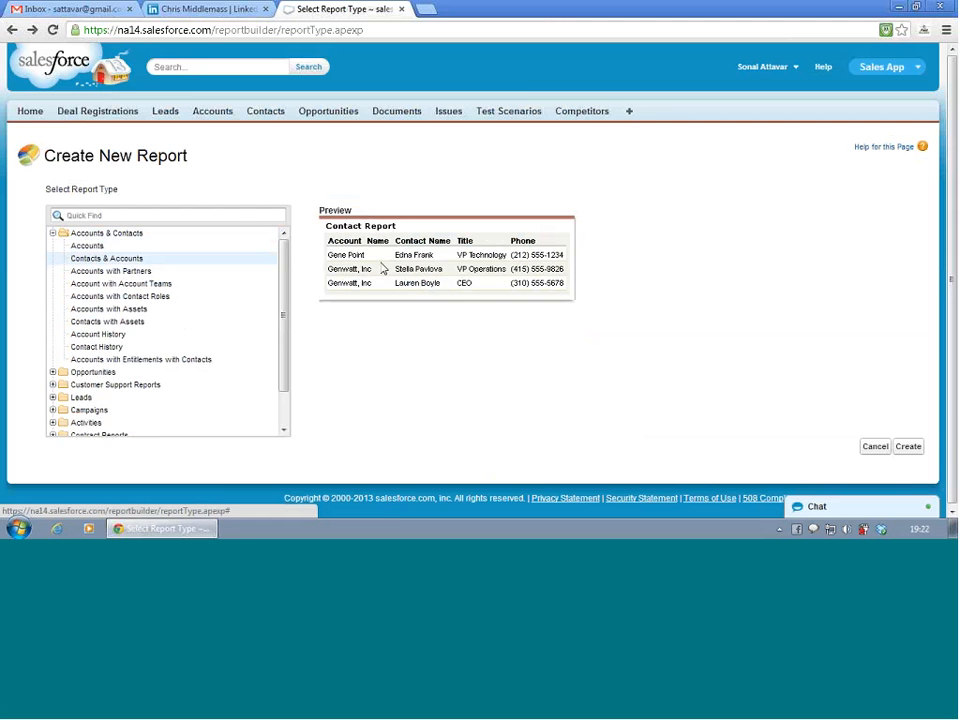
pyautogui.click(901, 449)
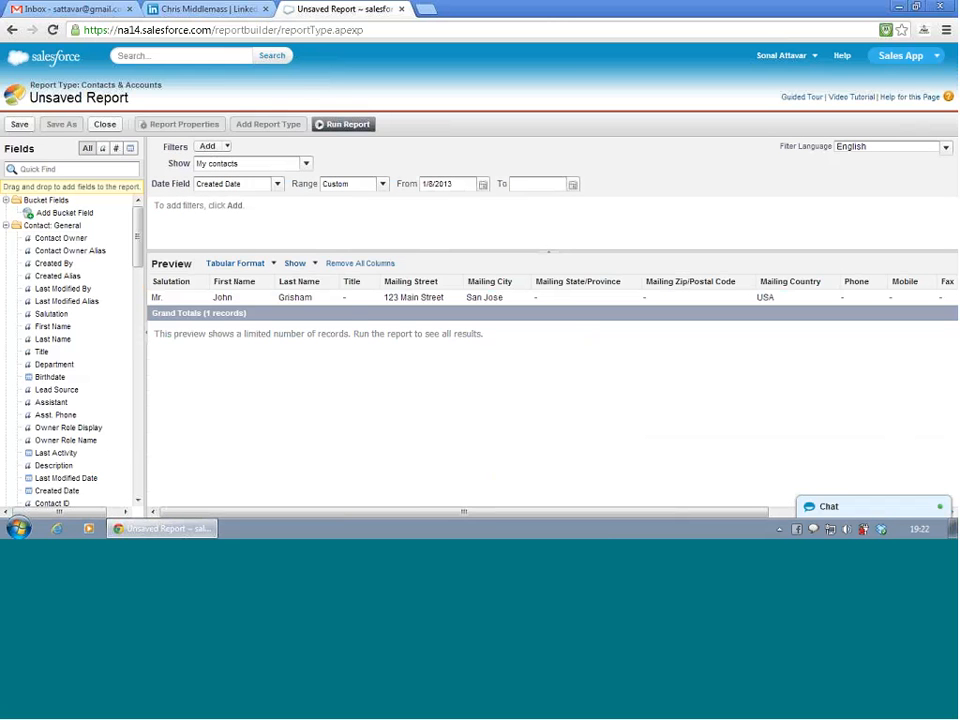
# - Keep Created Date as the report's date field and set its range to All Time
pyautogui.click(254, 188)
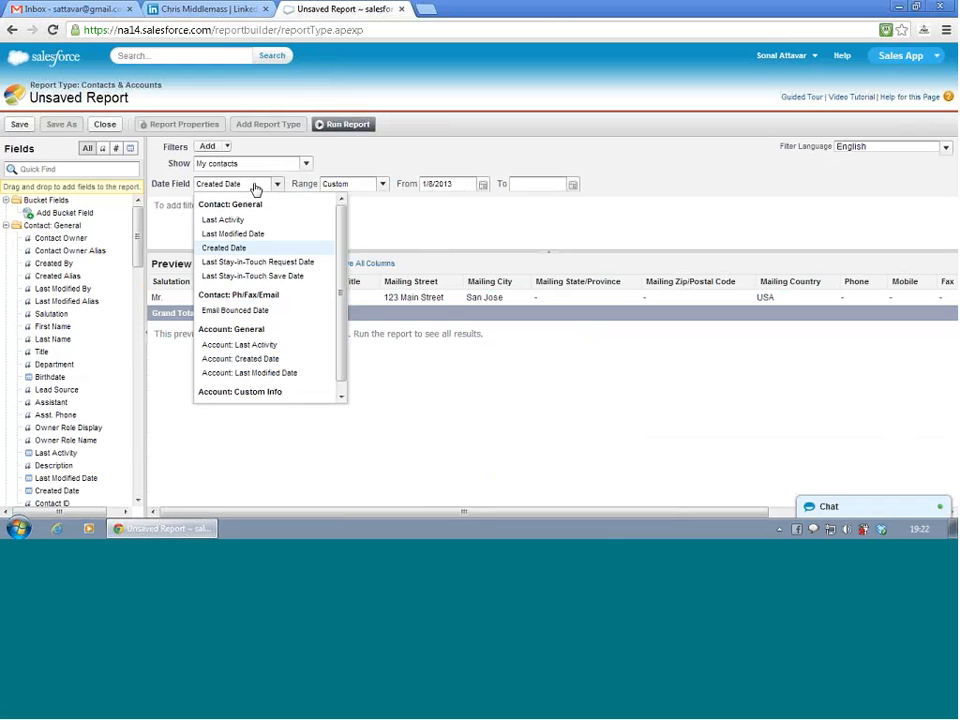
pyautogui.click(336, 184)
pyautogui.click(338, 185)
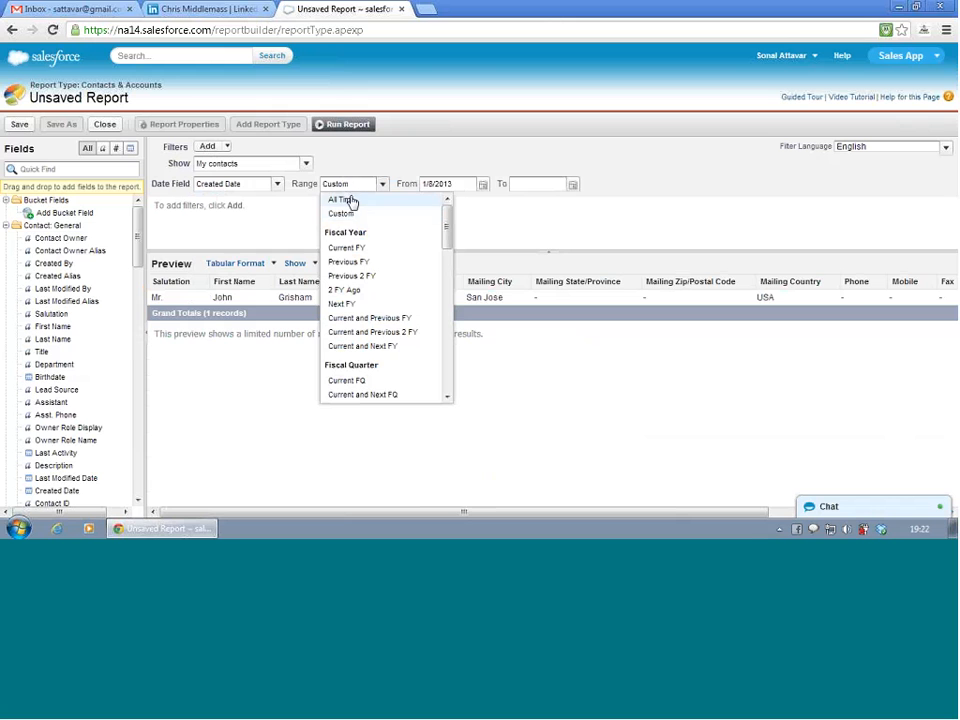
pyautogui.click(341, 200)
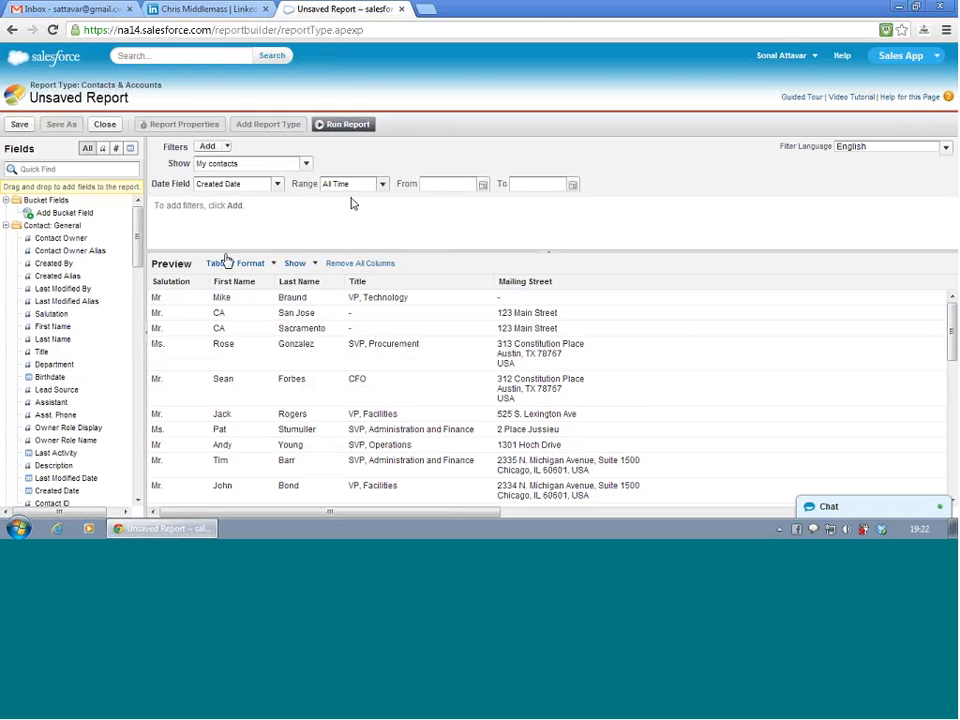
# - Add a field filter requiring Contact Owner to equal the owner's first name
pyautogui.click(222, 149)
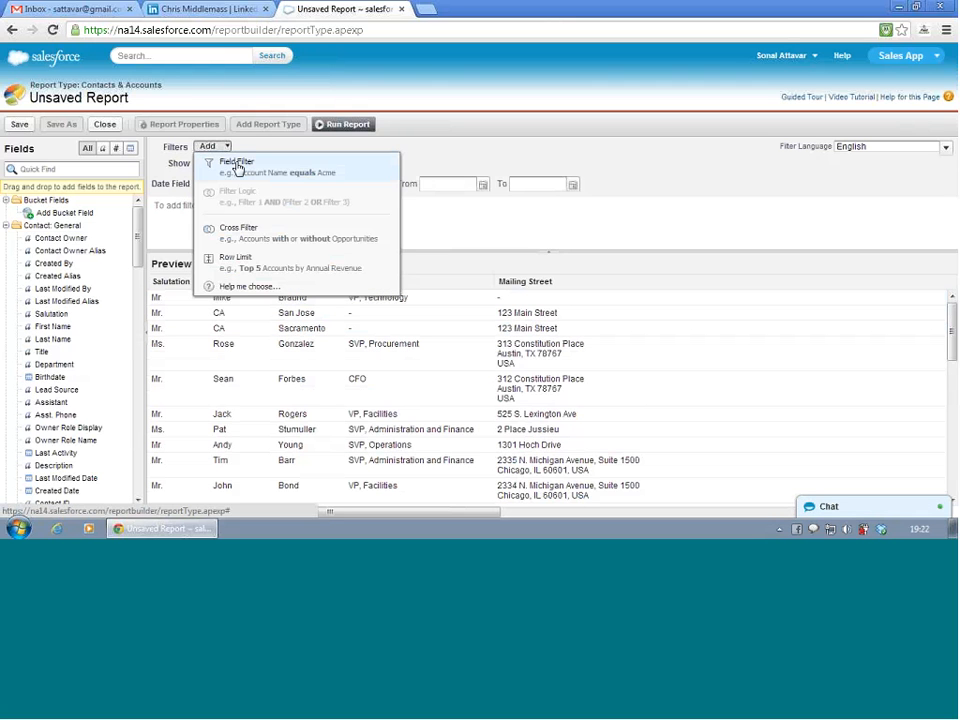
pyautogui.click(237, 166)
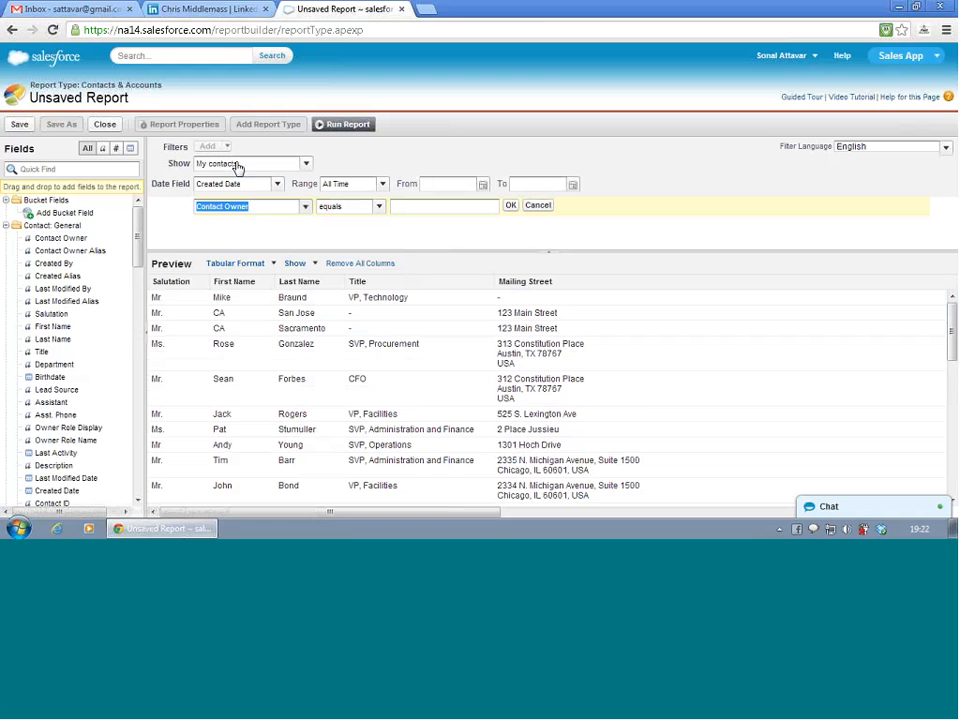
pyautogui.click(304, 207)
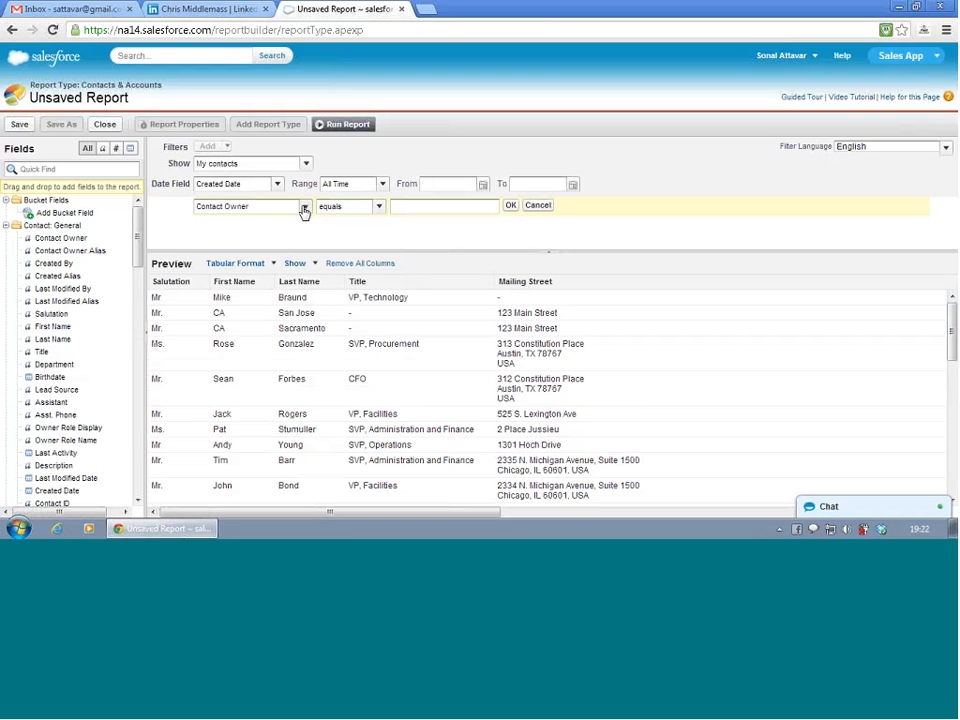
pyautogui.click(304, 207)
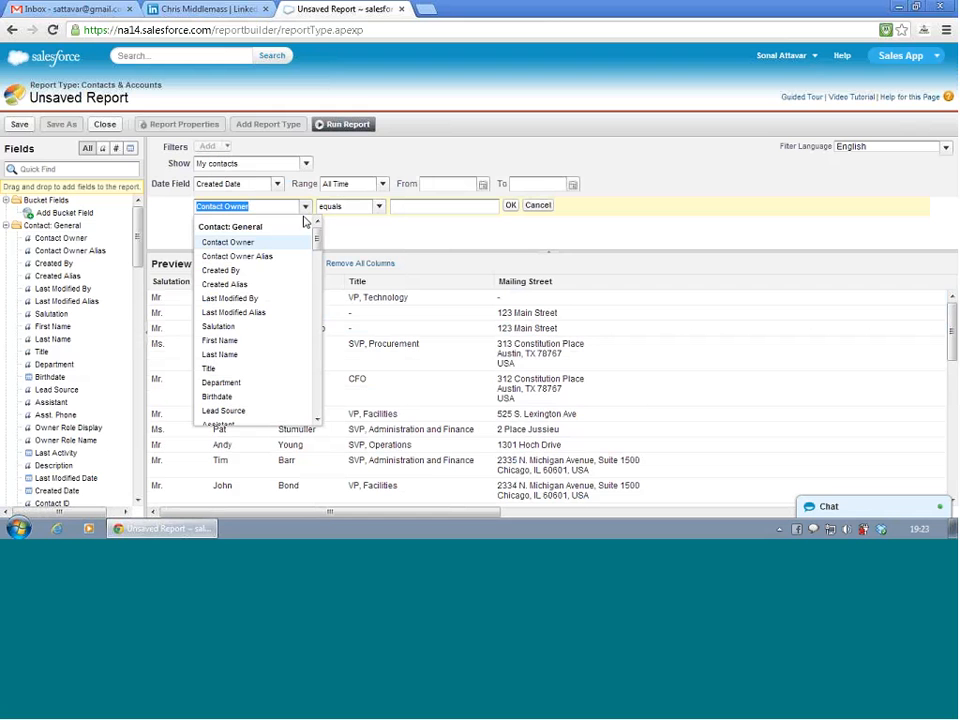
pyautogui.moveTo(304, 210); pyautogui.dragTo(283, 251)
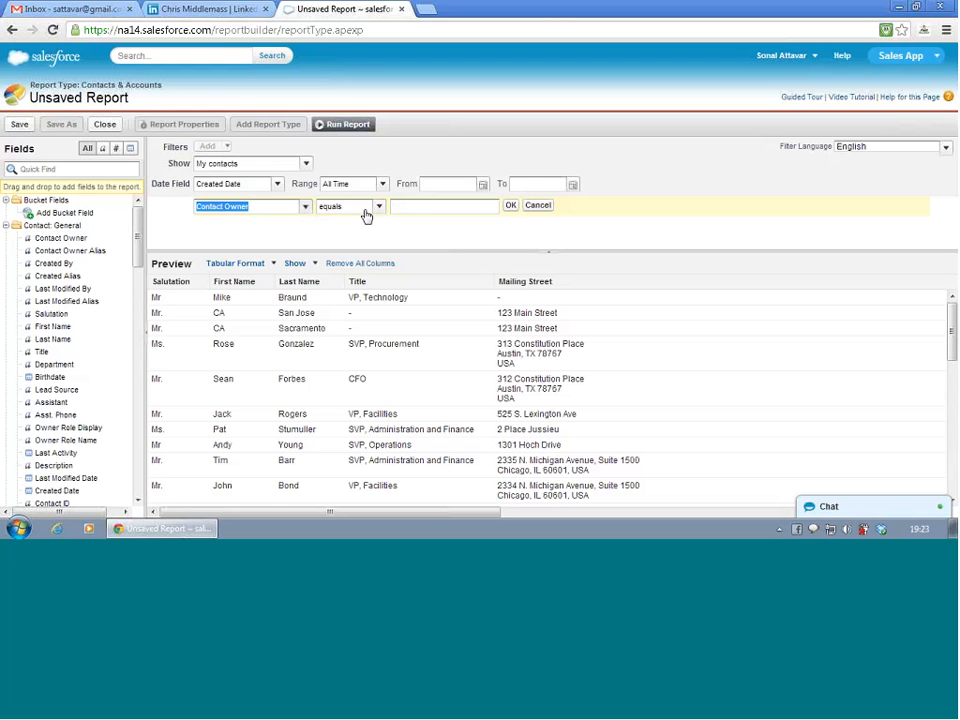
pyautogui.moveTo(378, 207); pyautogui.dragTo(421, 210)
pyautogui.click(421, 210)
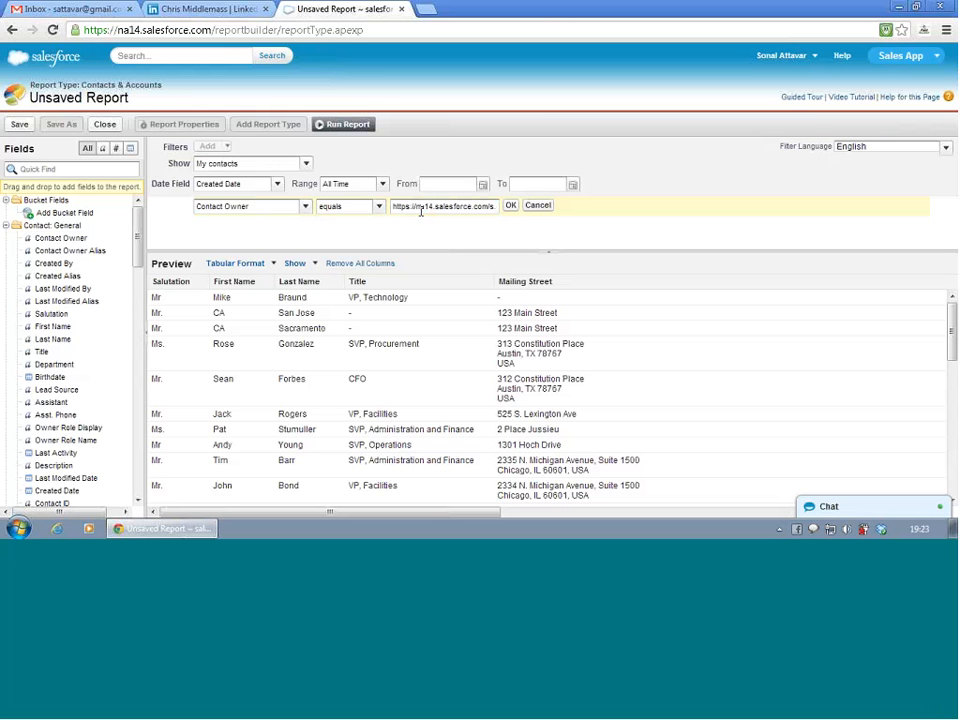
pyautogui.doubleClick(421, 210)
pyautogui.tripleClick(421, 210)
pyautogui.write('Sonal')
pyautogui.click(512, 206)
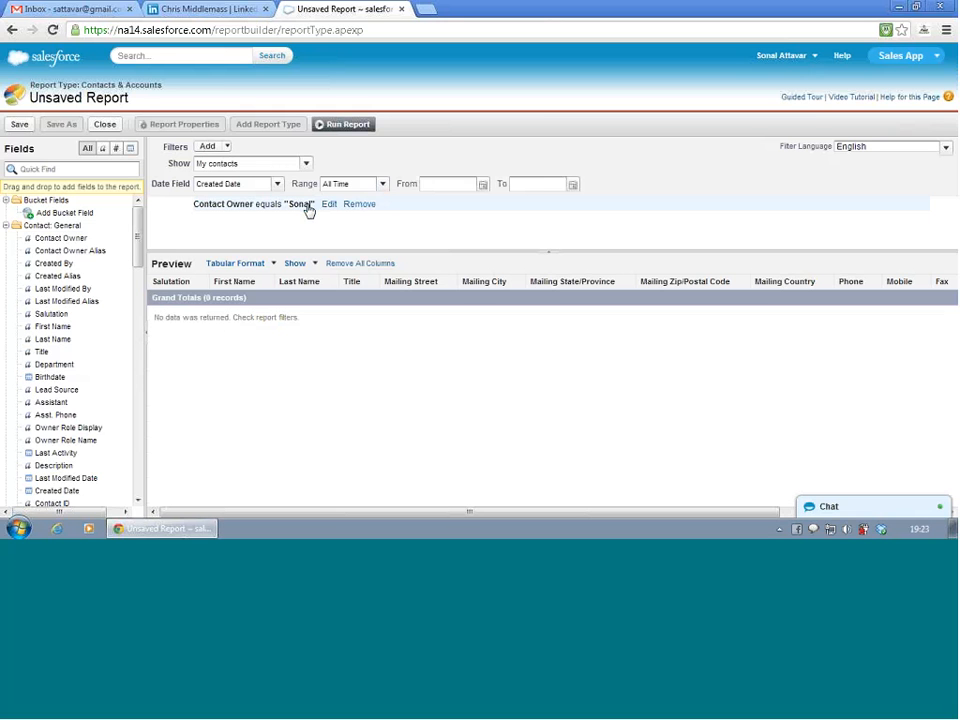
pyautogui.click(366, 186)
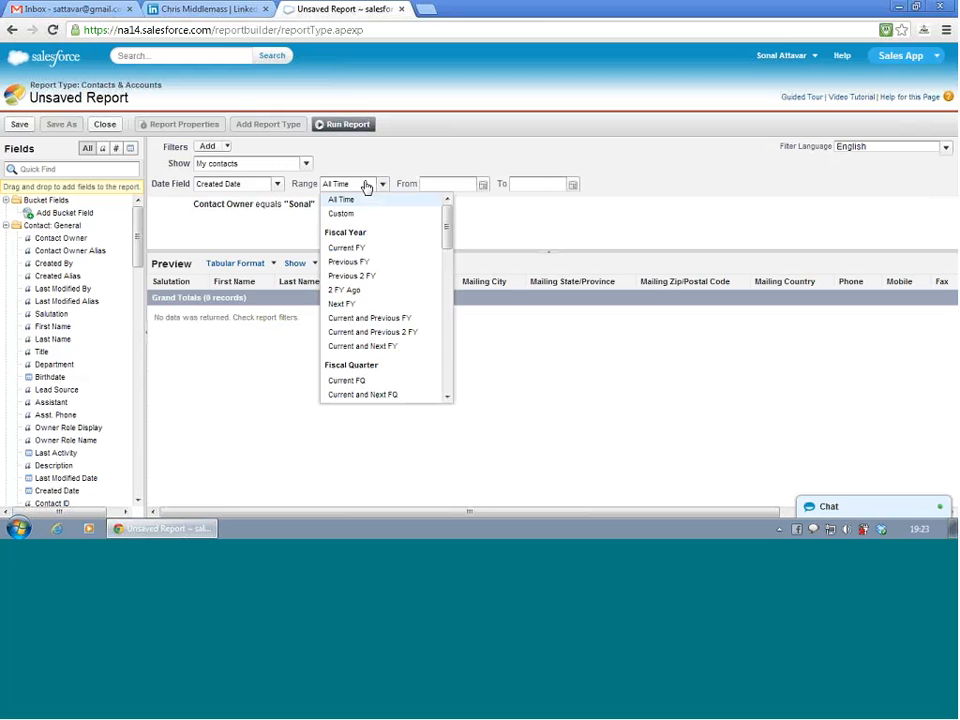
pyautogui.click(366, 186)
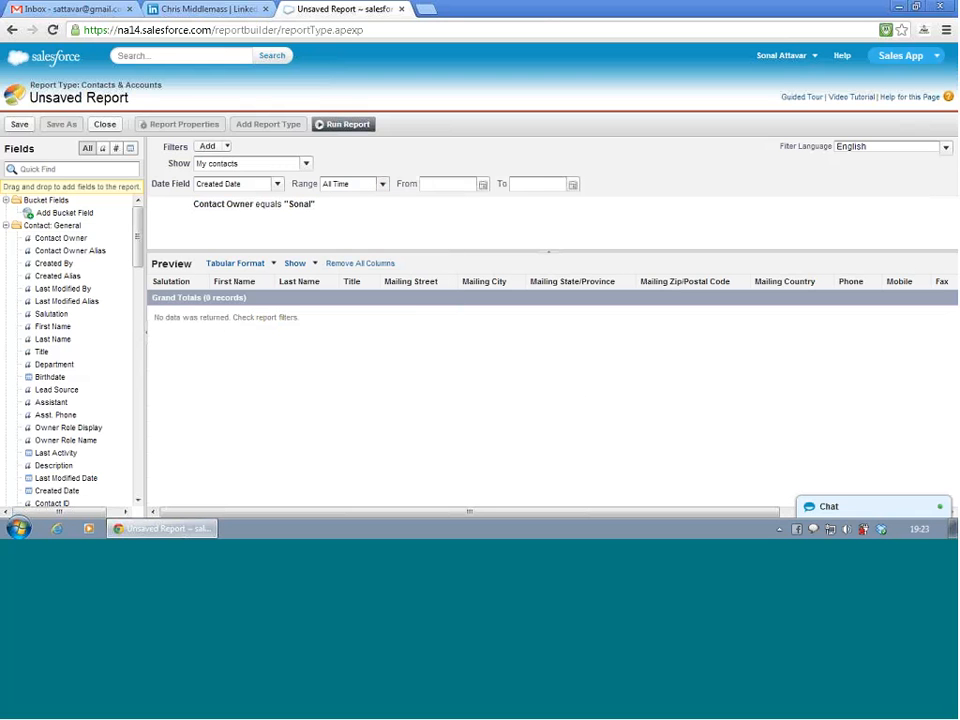
pyautogui.click(212, 147)
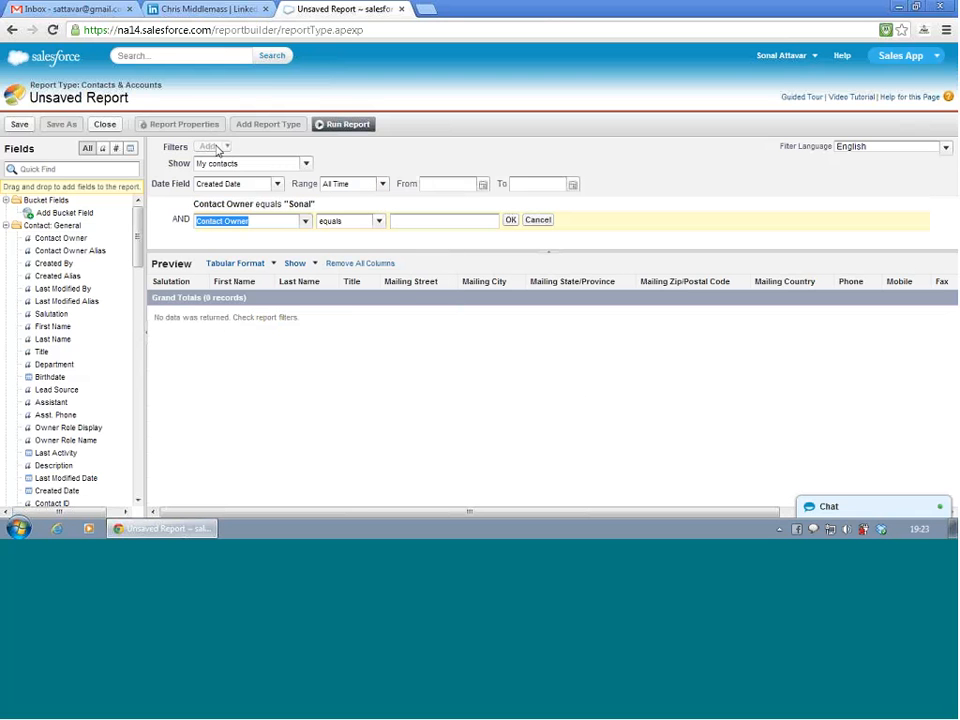
pyautogui.click(314, 218)
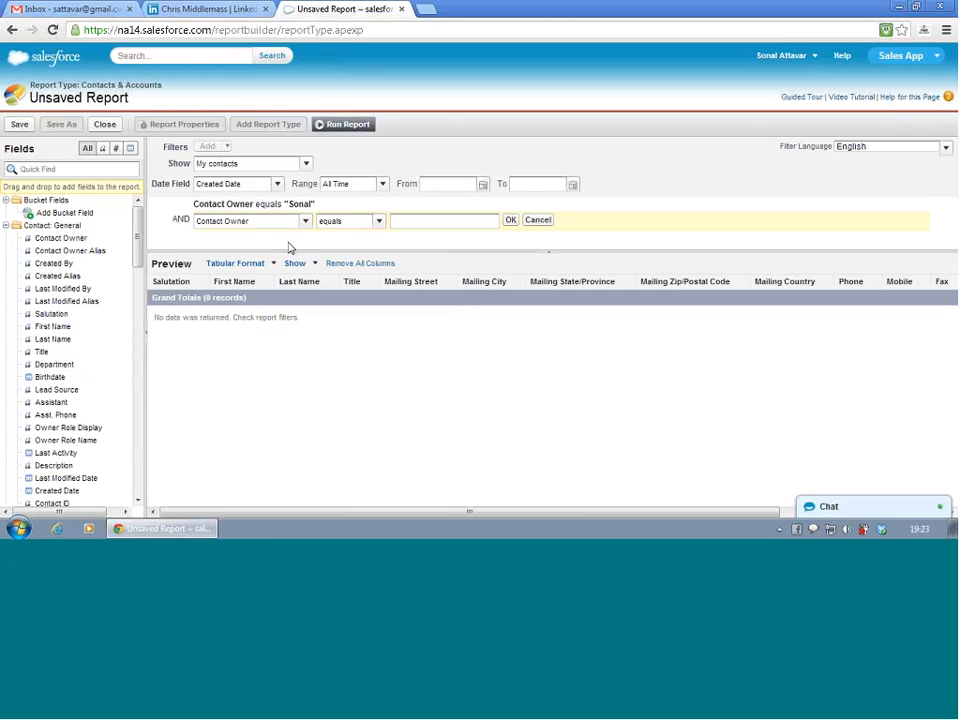
pyautogui.click(537, 220)
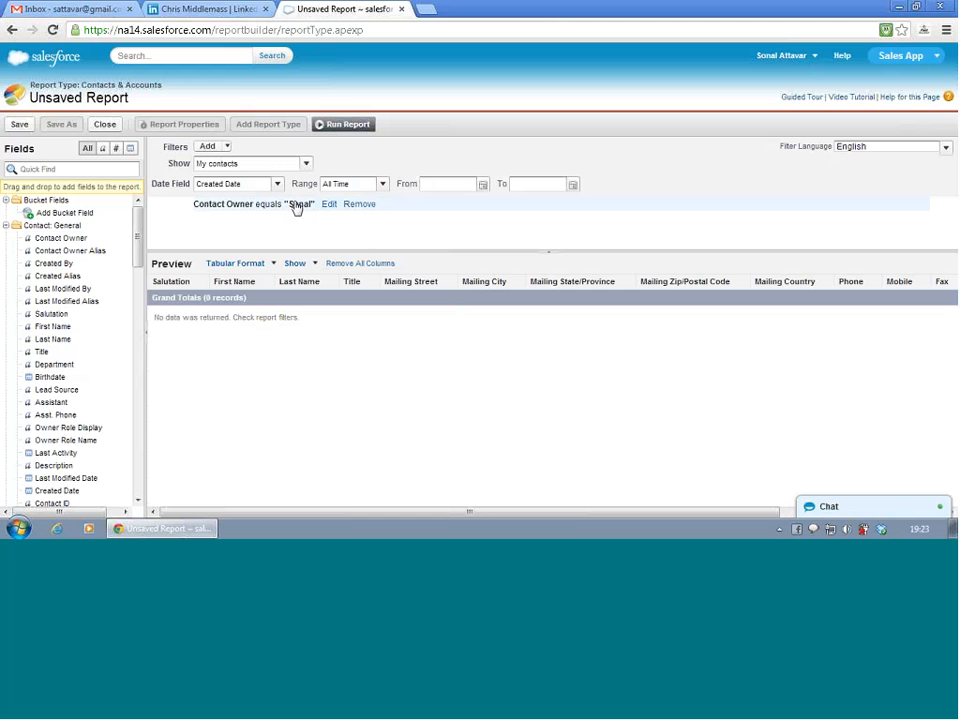
# - Remove the Contact Owner field filter from the report
pyautogui.click(357, 206)
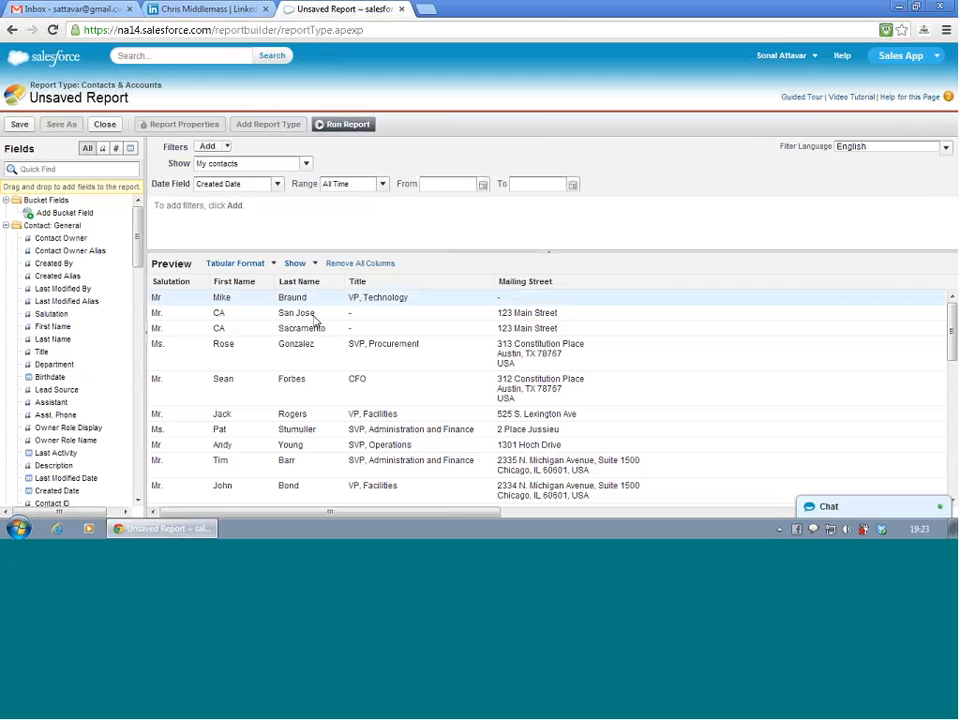
pyautogui.click(315, 266)
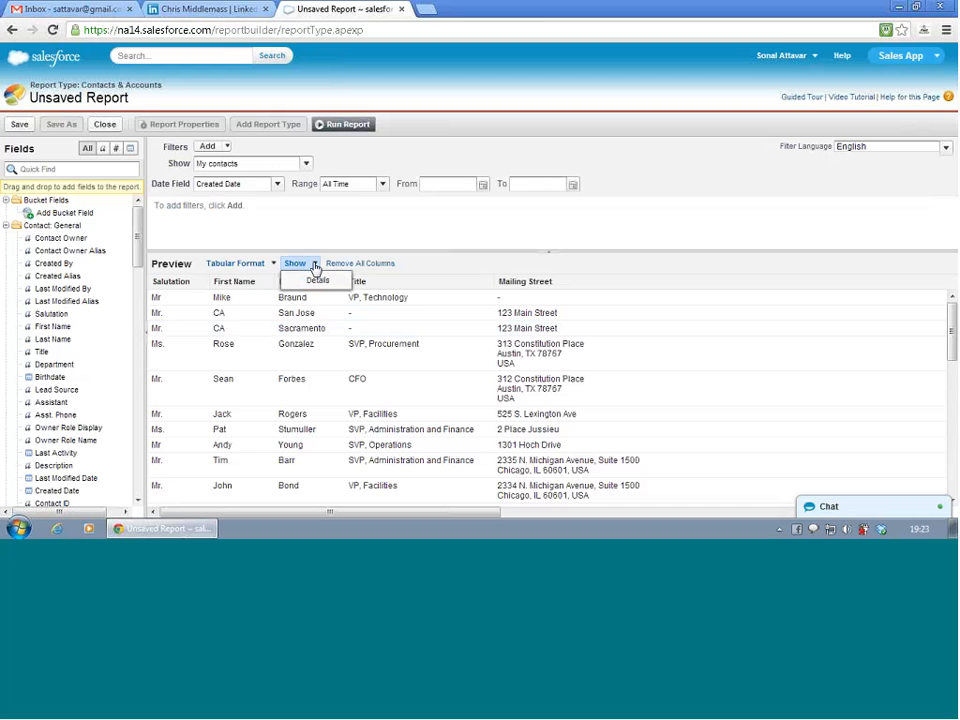
pyautogui.click(315, 266)
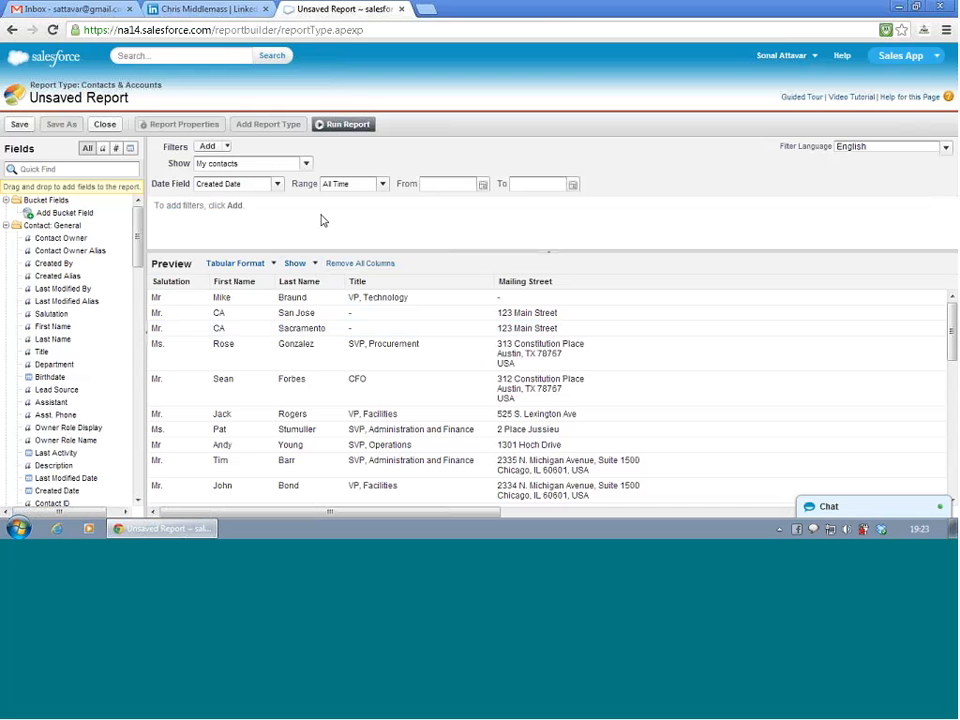
# - Change the report's record scope to All accounts
pyautogui.click(267, 166)
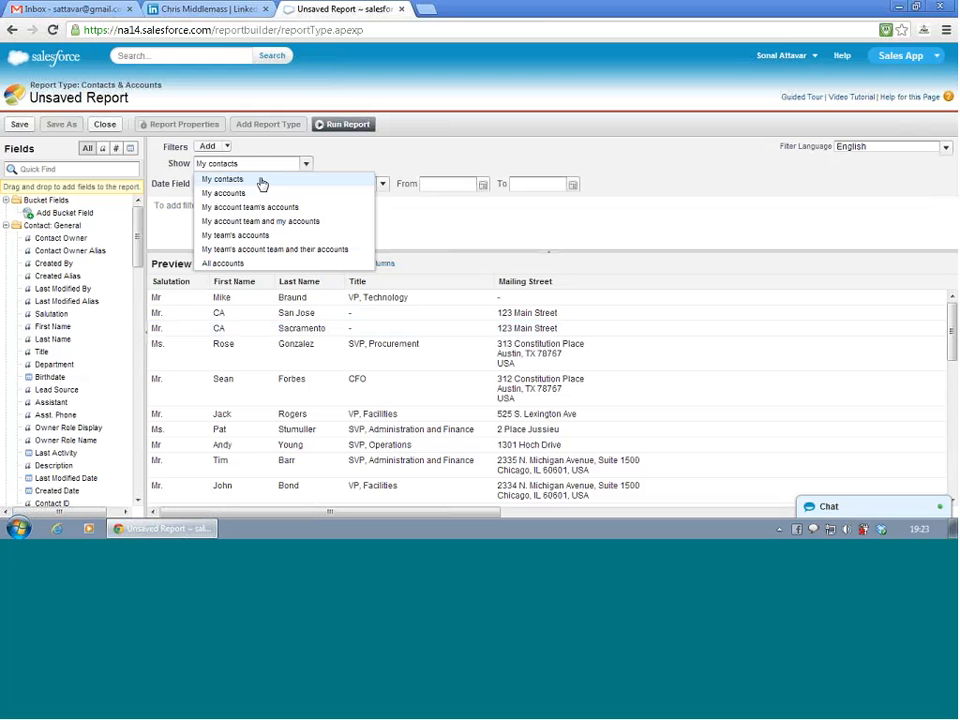
pyautogui.click(238, 263)
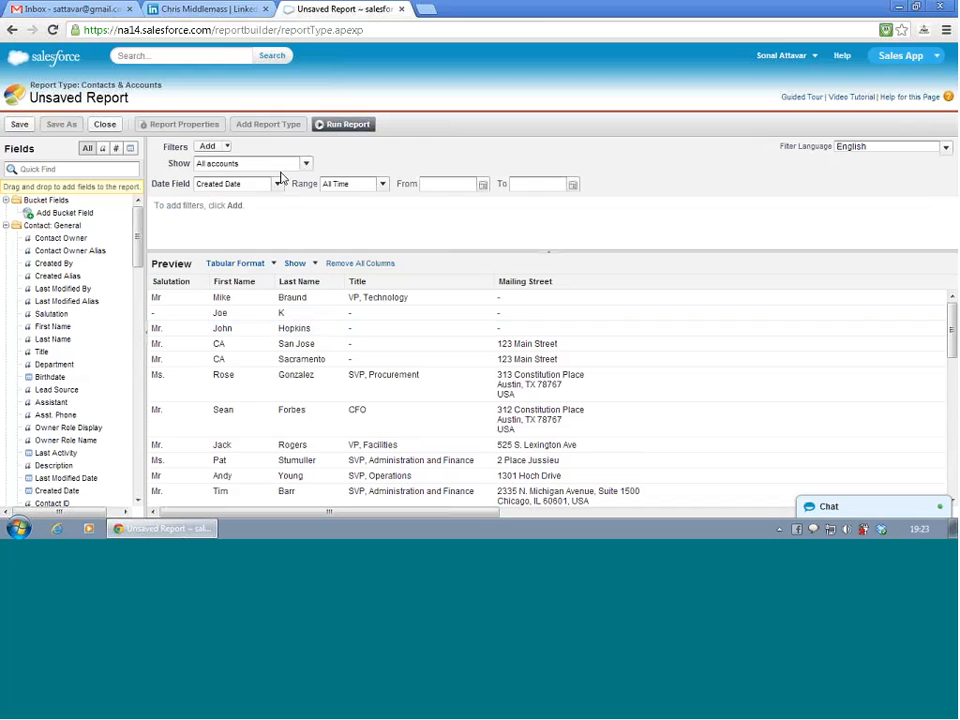
pyautogui.click(281, 165)
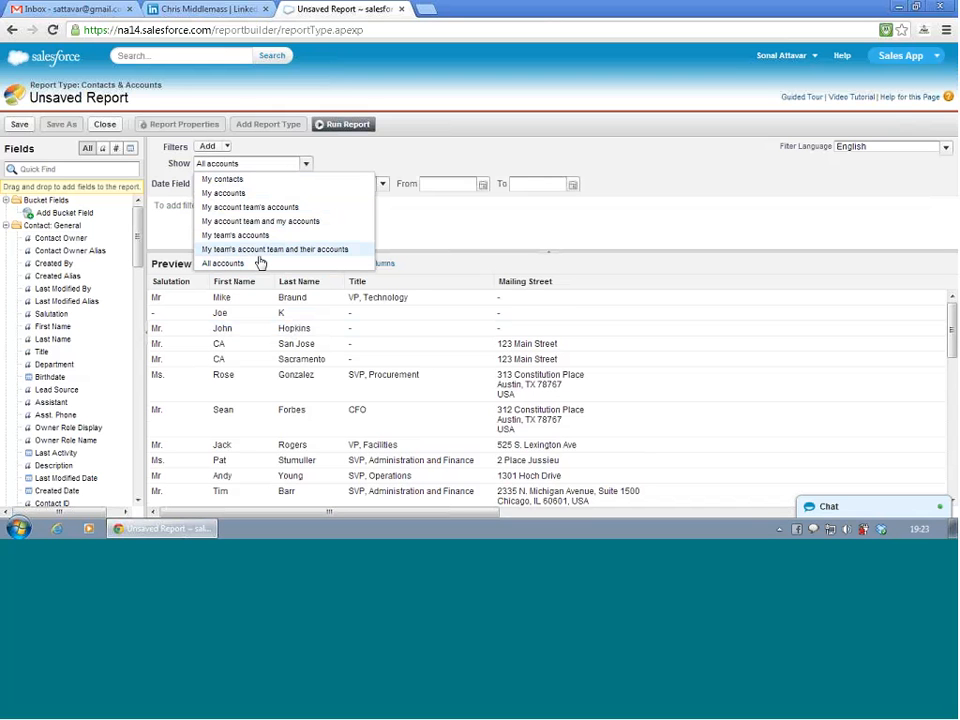
pyautogui.click(255, 167)
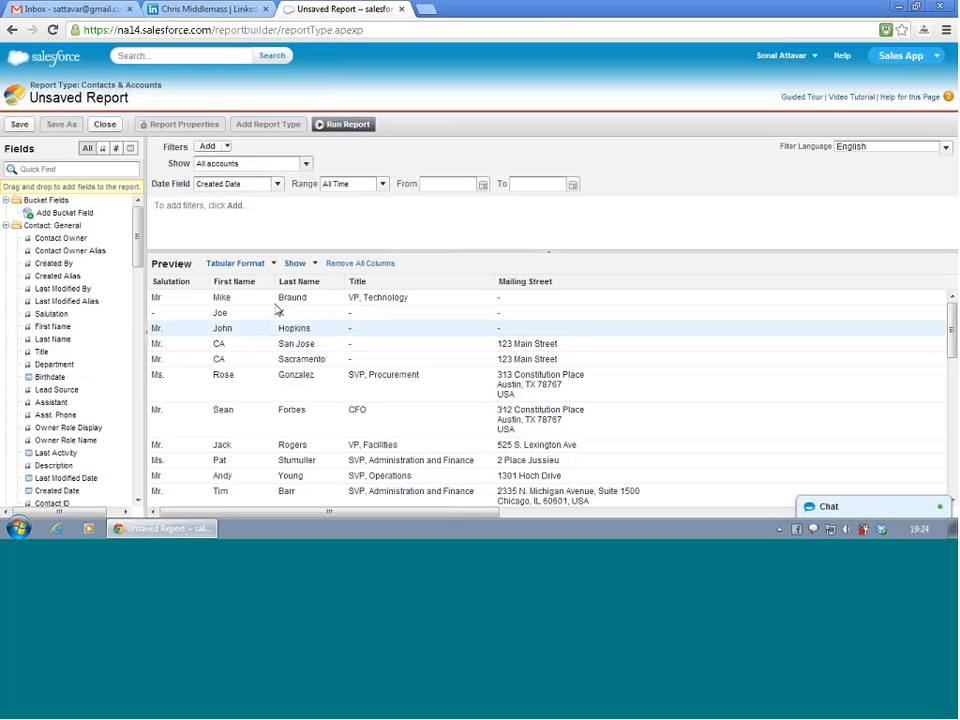
# - Add a field filter that limits the report to records whose Last Name equals "K"
pyautogui.click(222, 147)
pyautogui.click(227, 164)
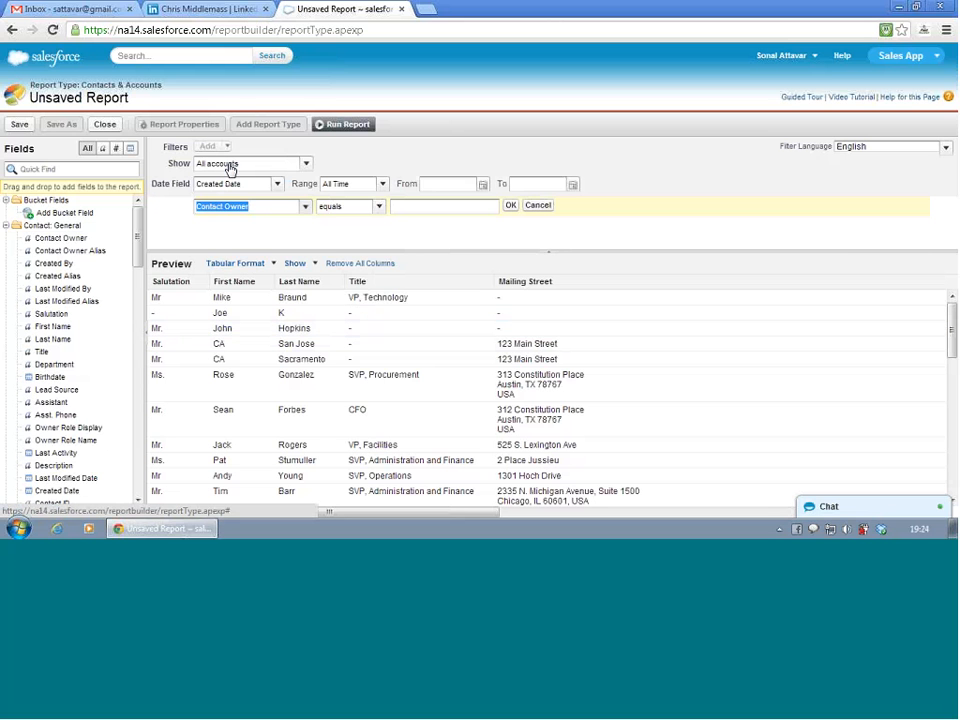
pyautogui.click(306, 207)
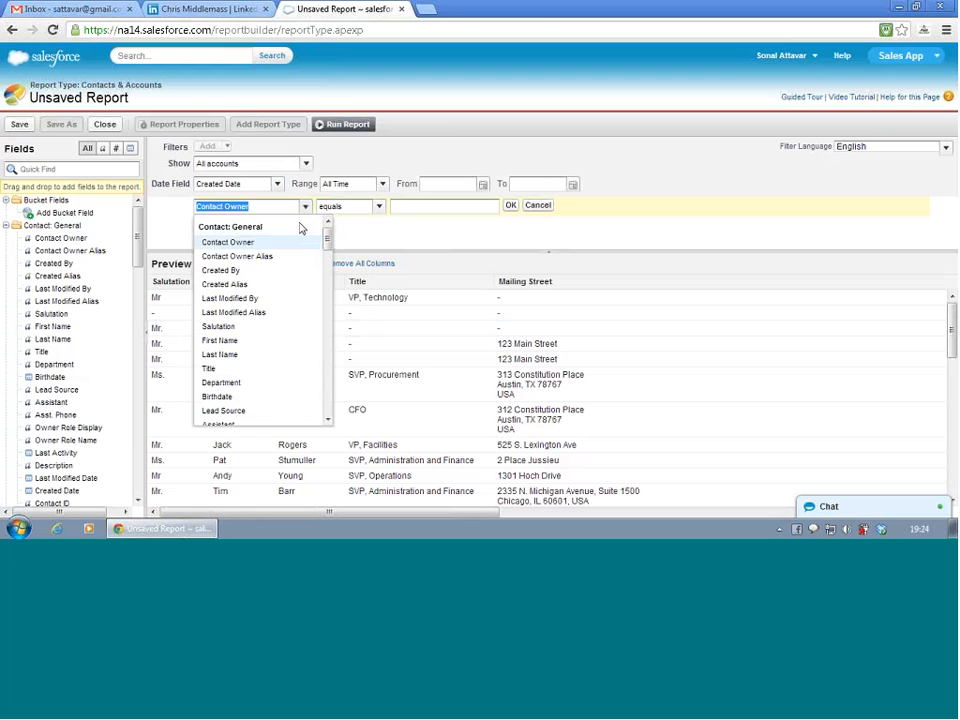
pyautogui.click(262, 357)
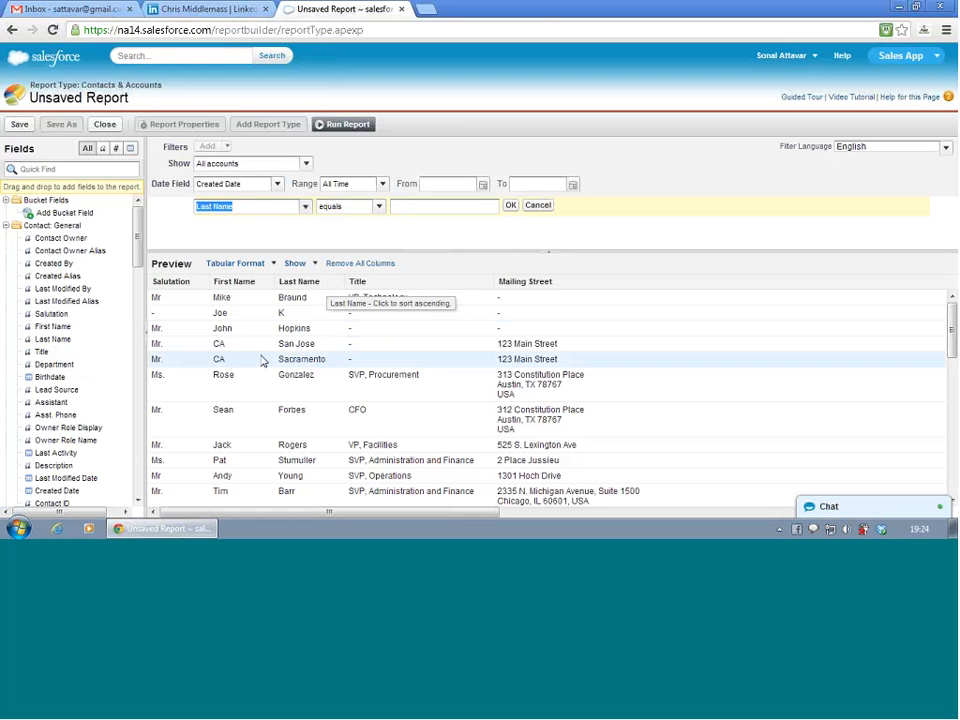
pyautogui.click(411, 205)
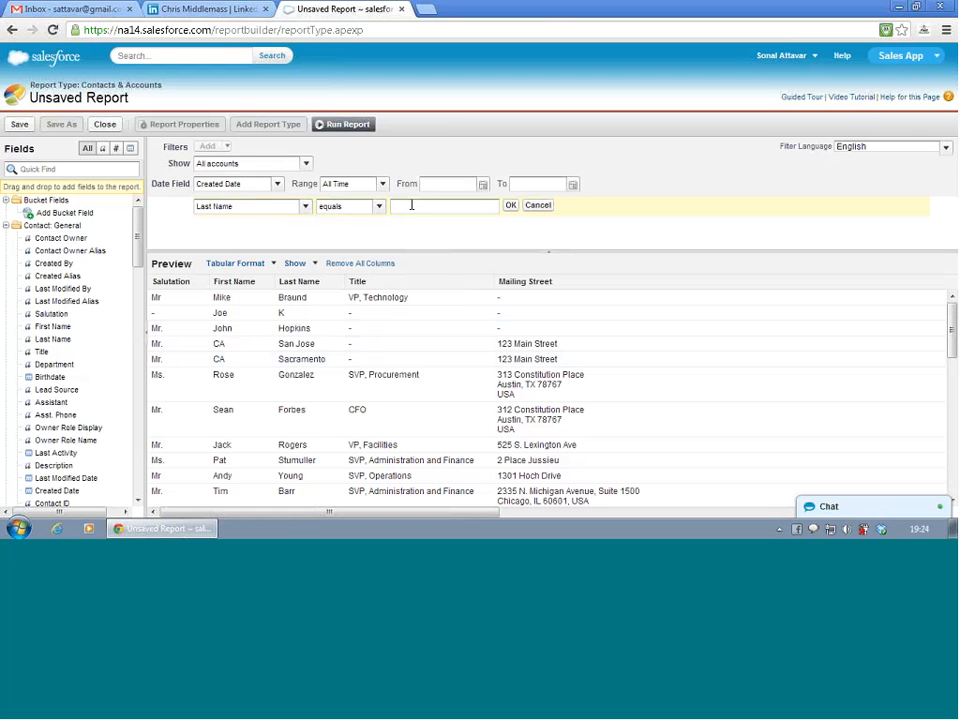
pyautogui.write('K')
pyautogui.click(511, 206)
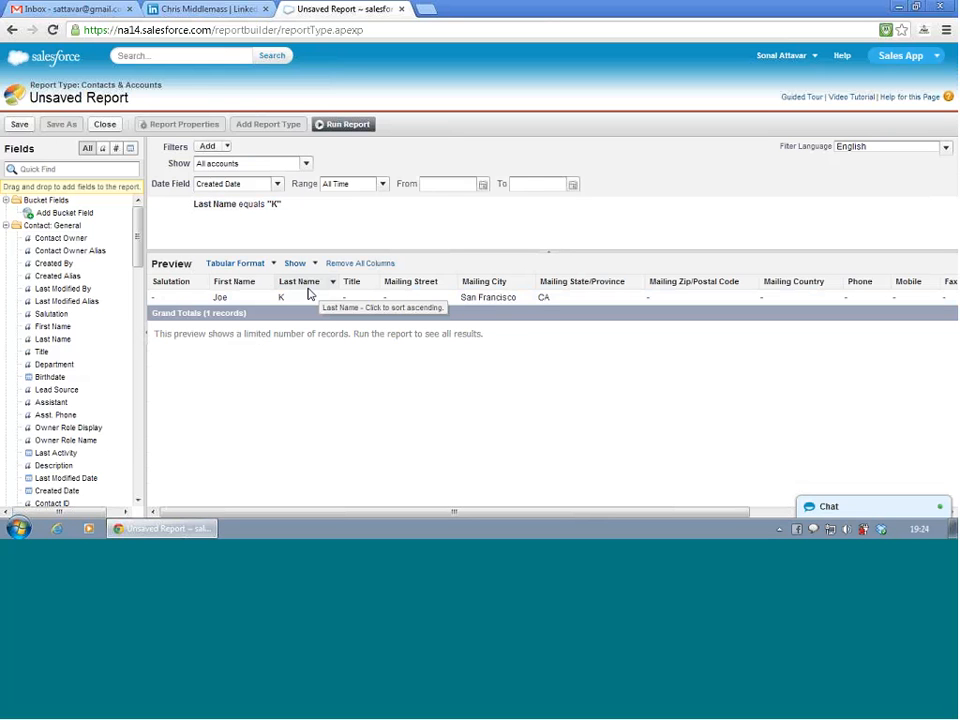
# - Run the report with the Last Name filter and look over the resulting contact list
pyautogui.click(343, 125)
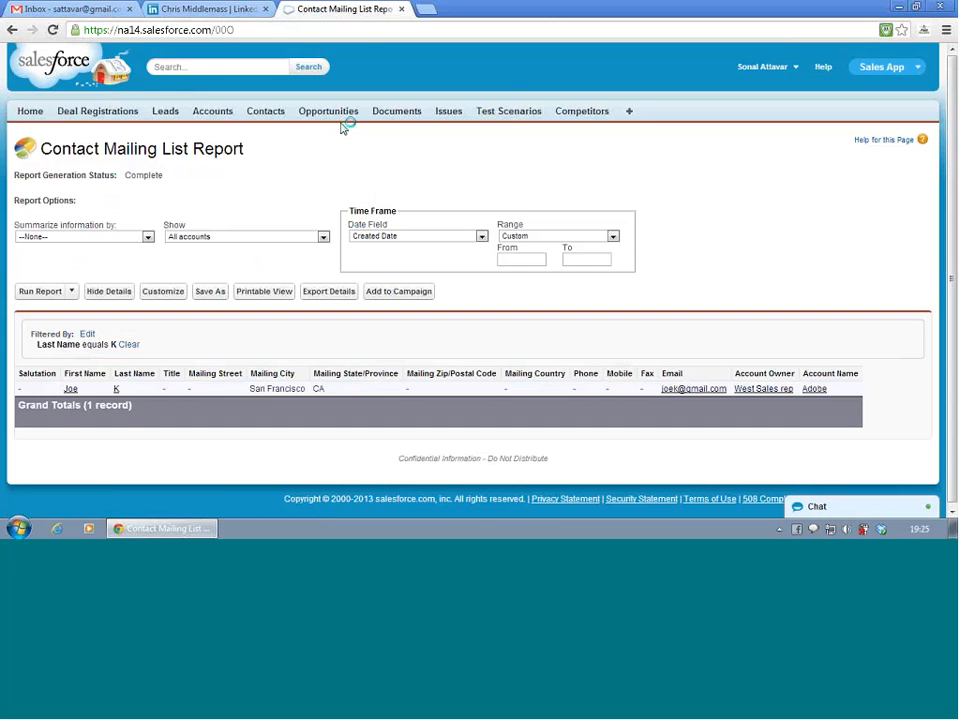
pyautogui.middleClick(275, 235)
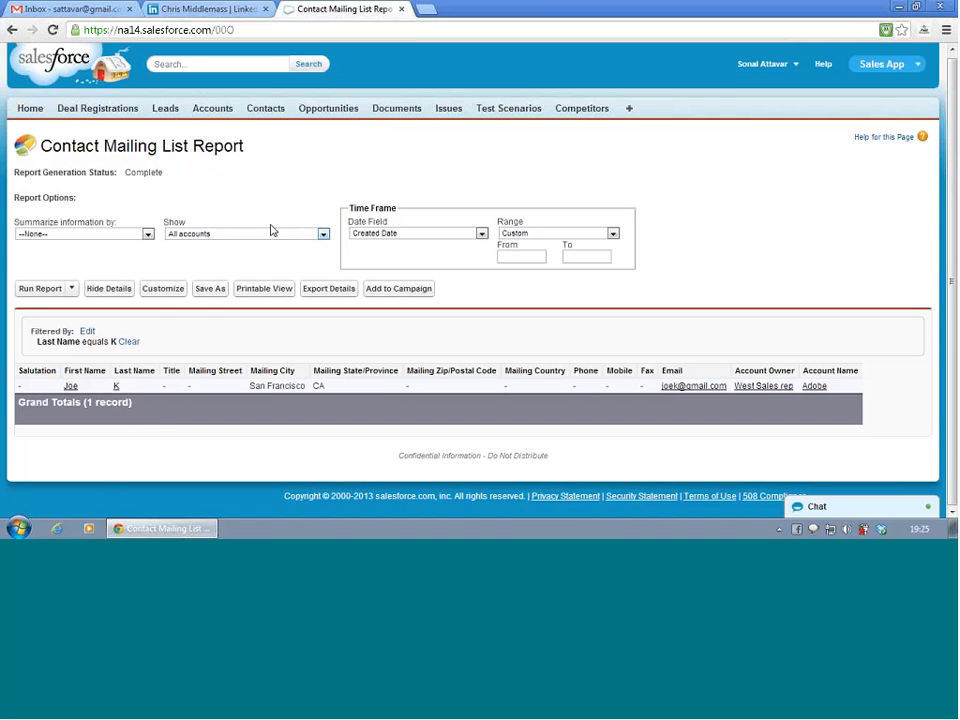
# - Reopen the report for customization and remove the Last Name field filter
pyautogui.click(162, 292)
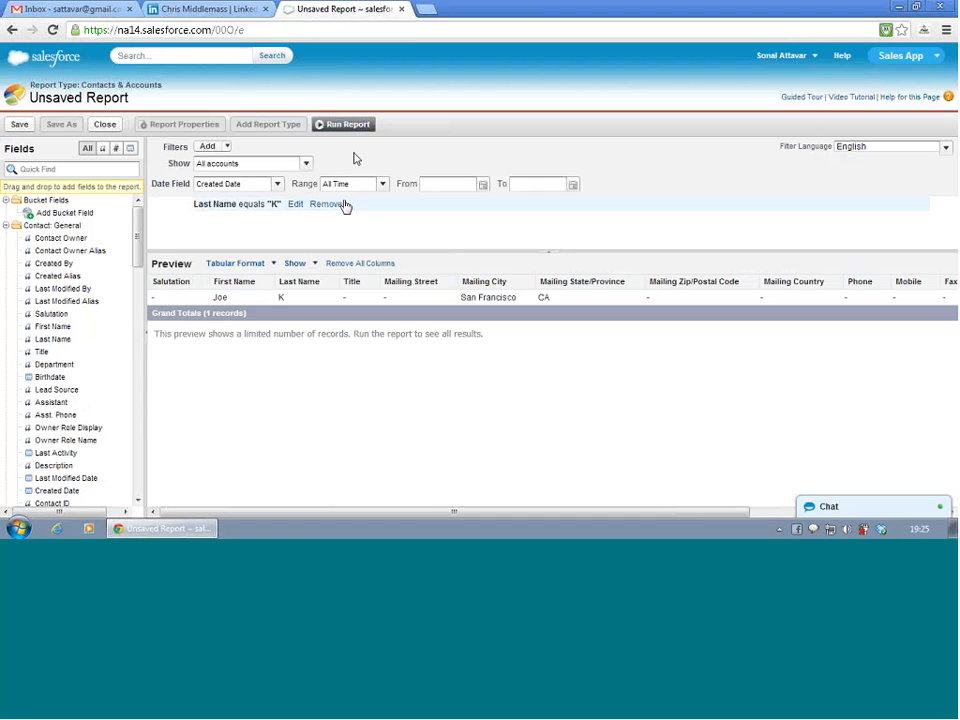
pyautogui.click(336, 206)
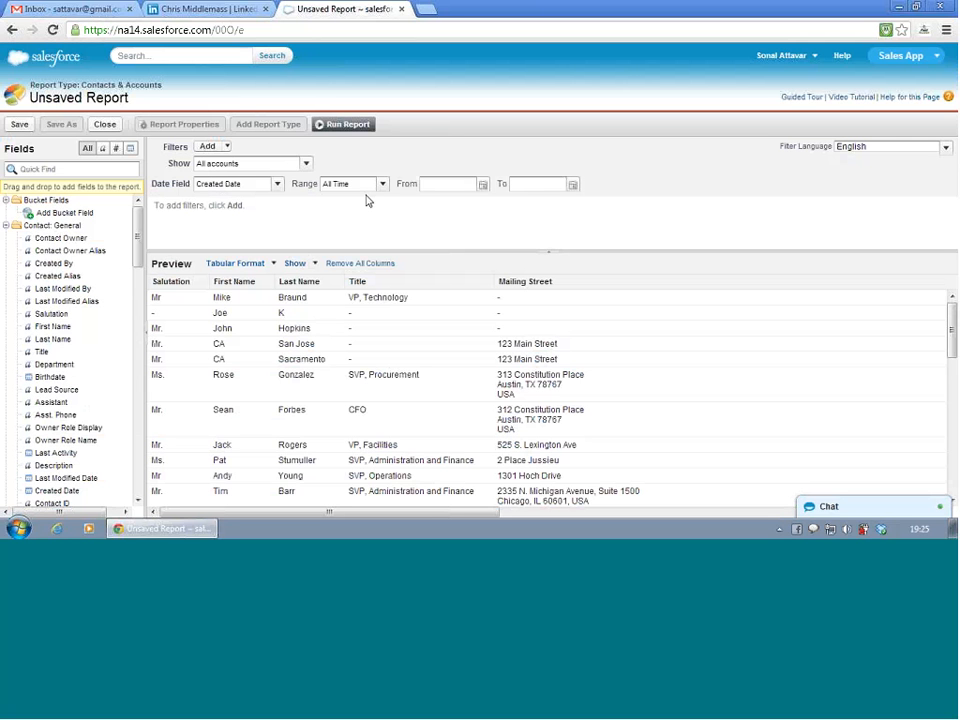
pyautogui.click(249, 190)
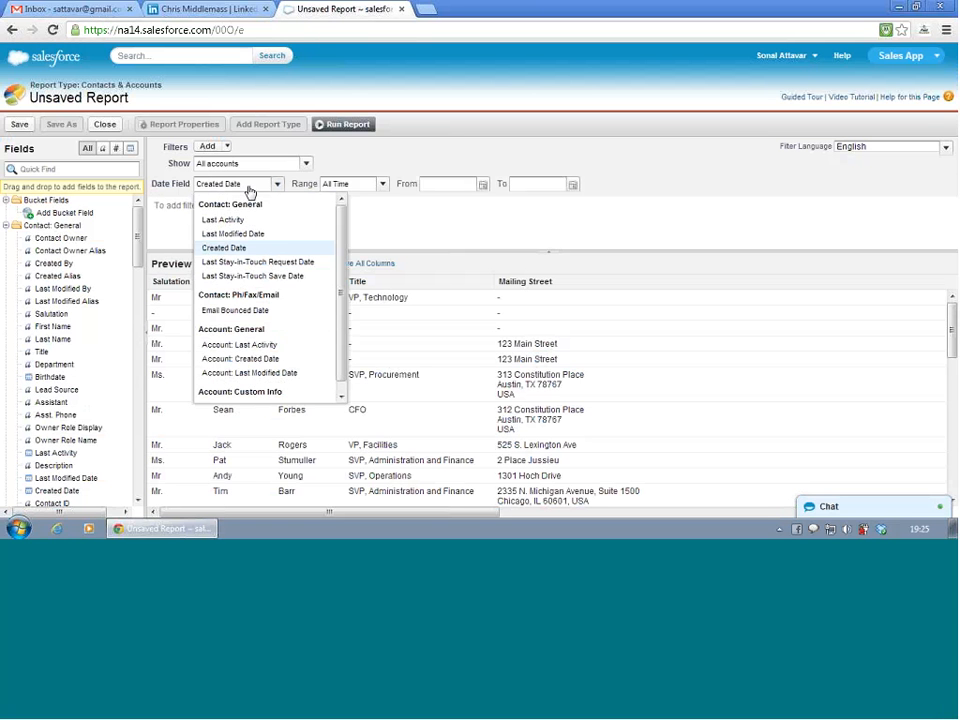
pyautogui.click(245, 187)
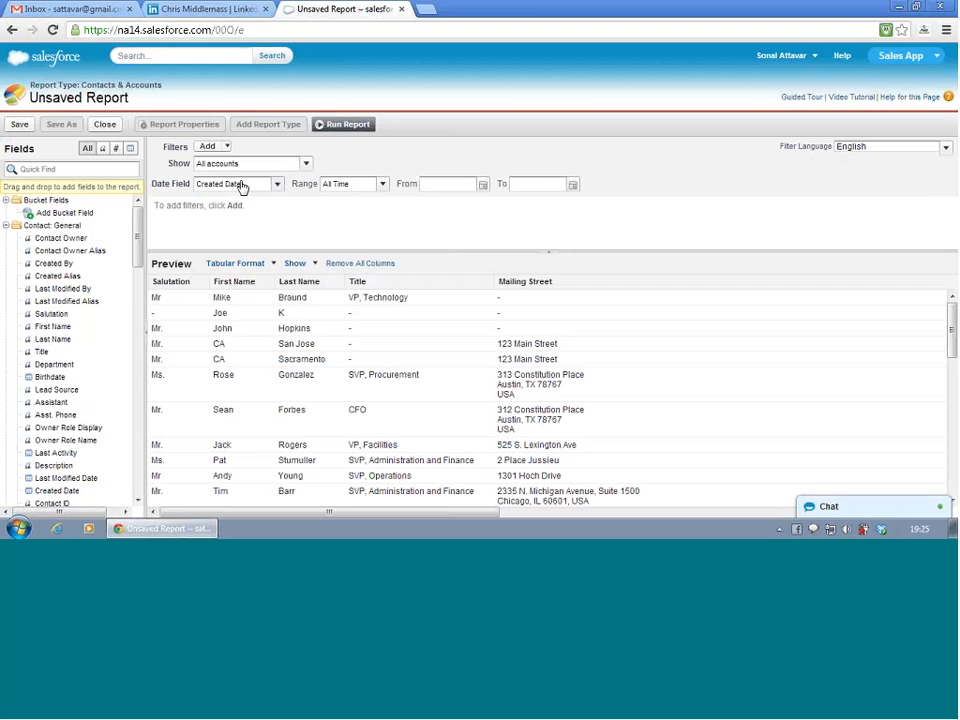
pyautogui.click(213, 147)
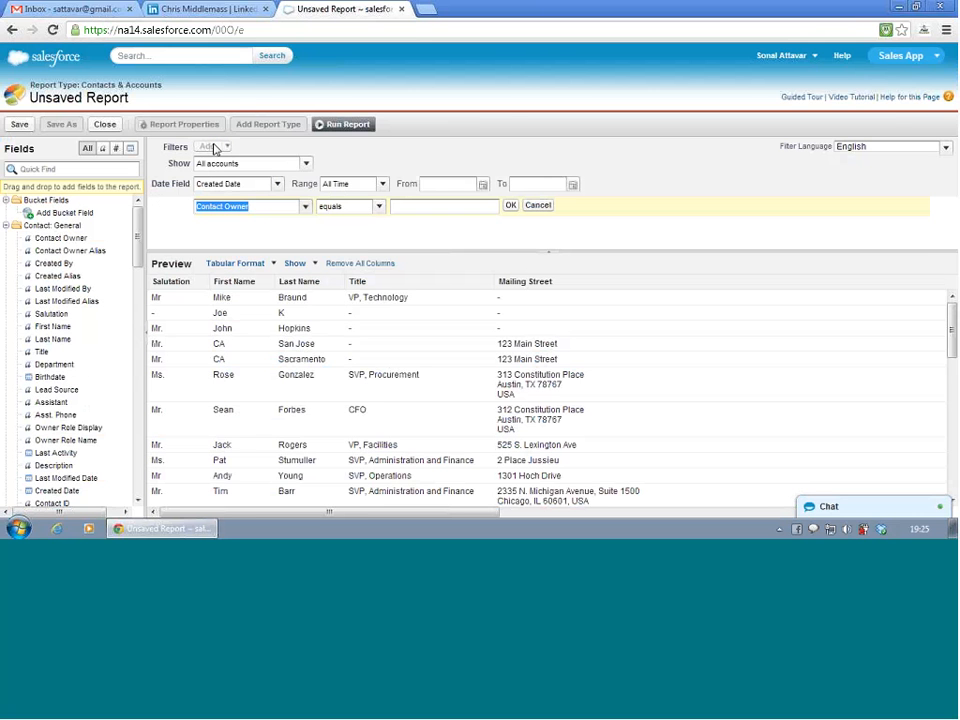
pyautogui.click(312, 209)
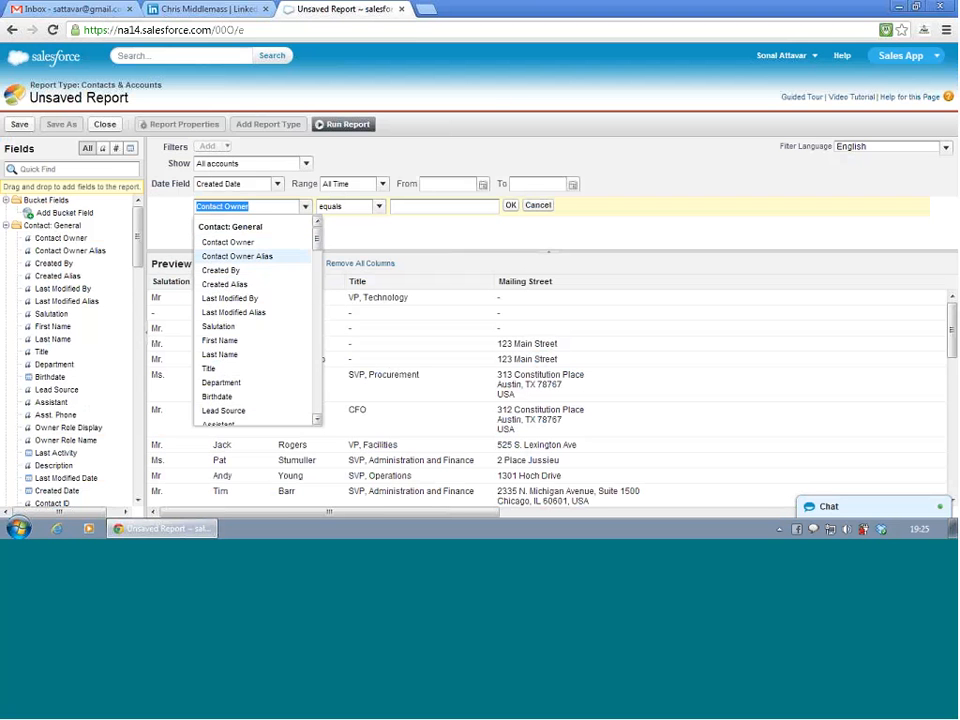
pyautogui.moveTo(317, 240); pyautogui.dragTo(323, 296)
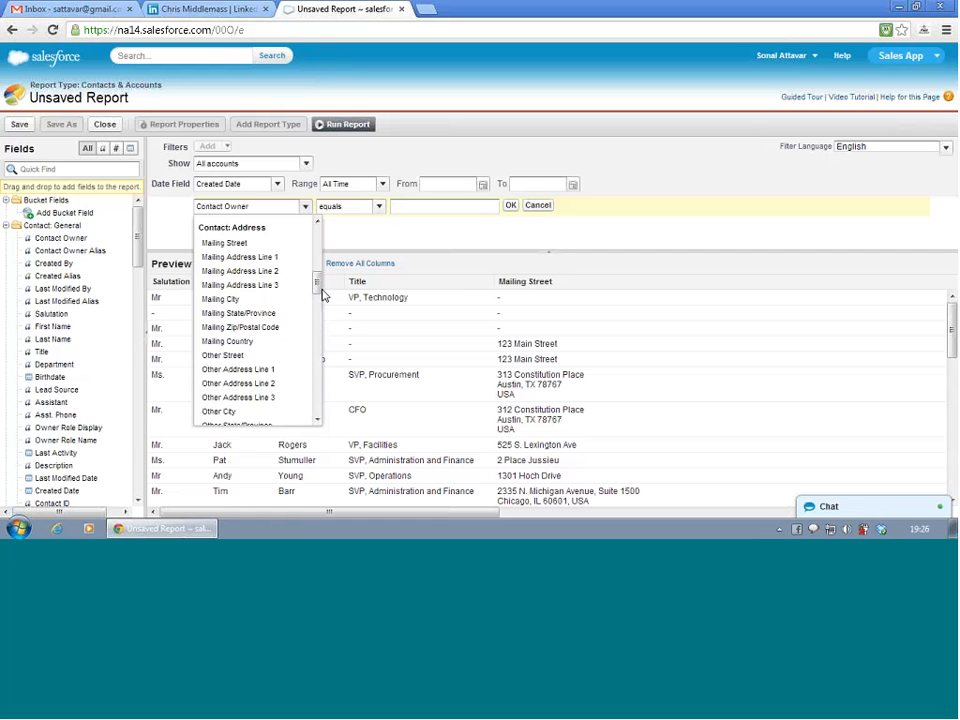
pyautogui.click(442, 235)
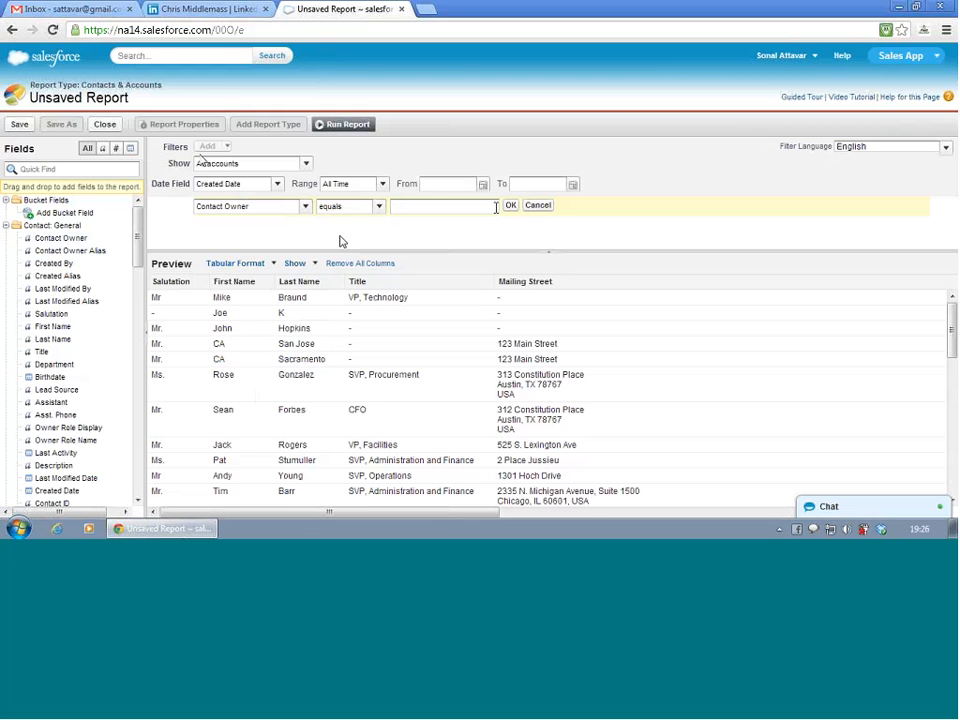
pyautogui.click(539, 210)
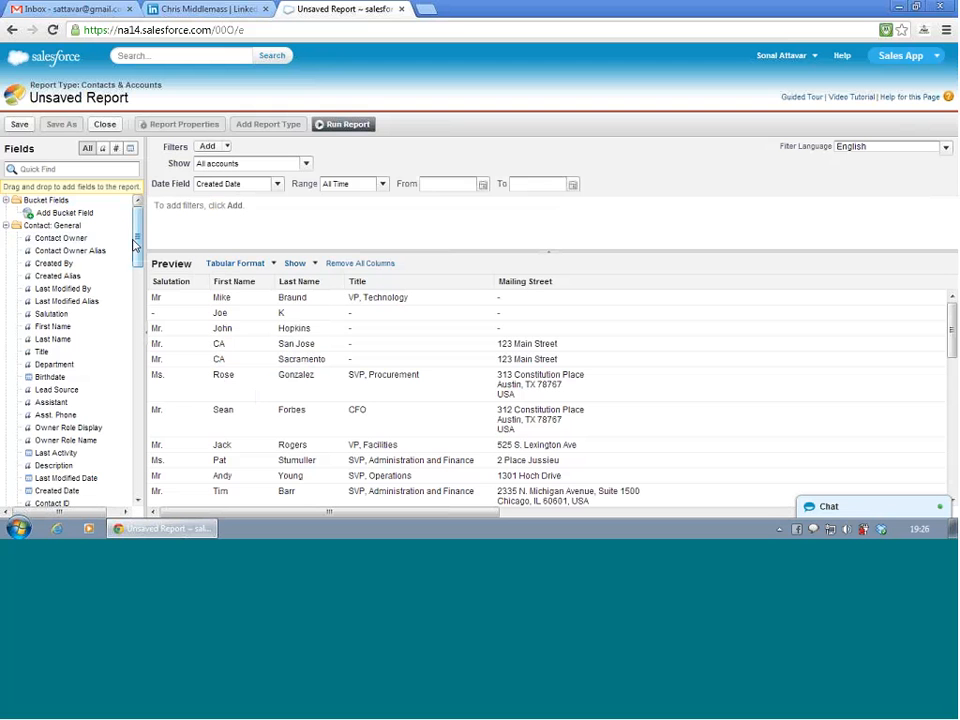
# - Collapse all the Contact and Account field folders in the Fields list, including both Custom Info folders
pyautogui.scroll(-1, 137, 242)
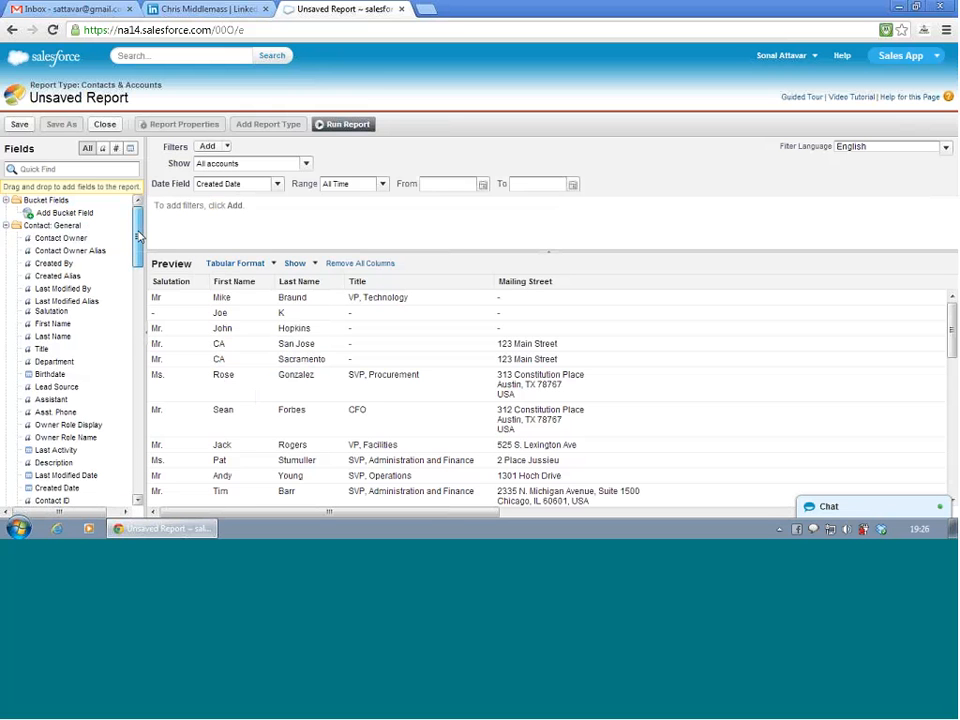
pyautogui.moveTo(139, 241); pyautogui.dragTo(141, 249)
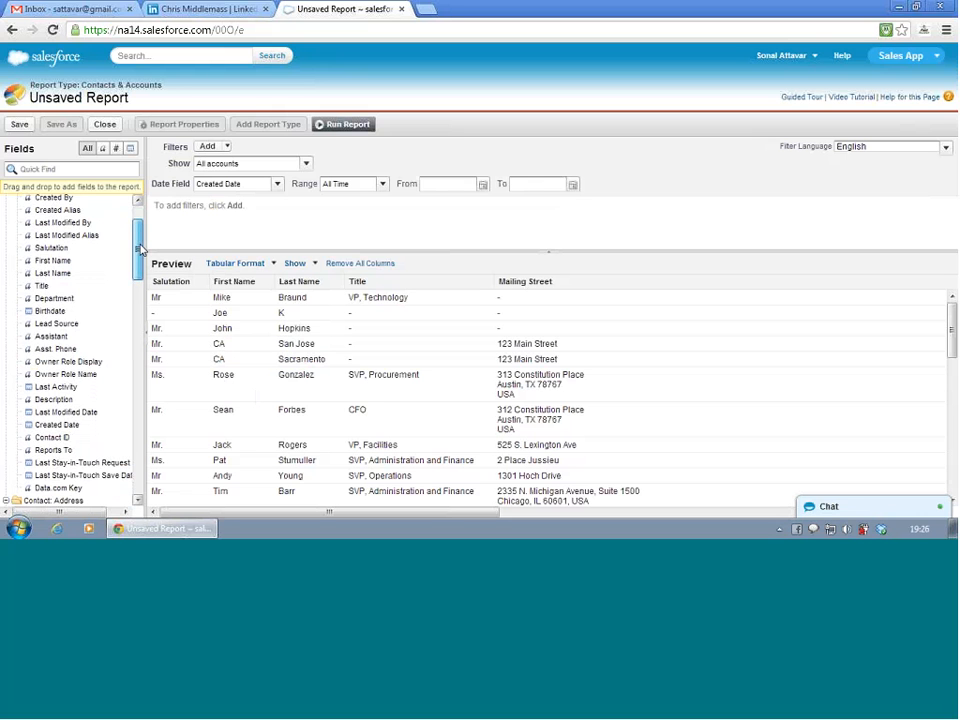
pyautogui.moveTo(141, 249); pyautogui.dragTo(140, 227)
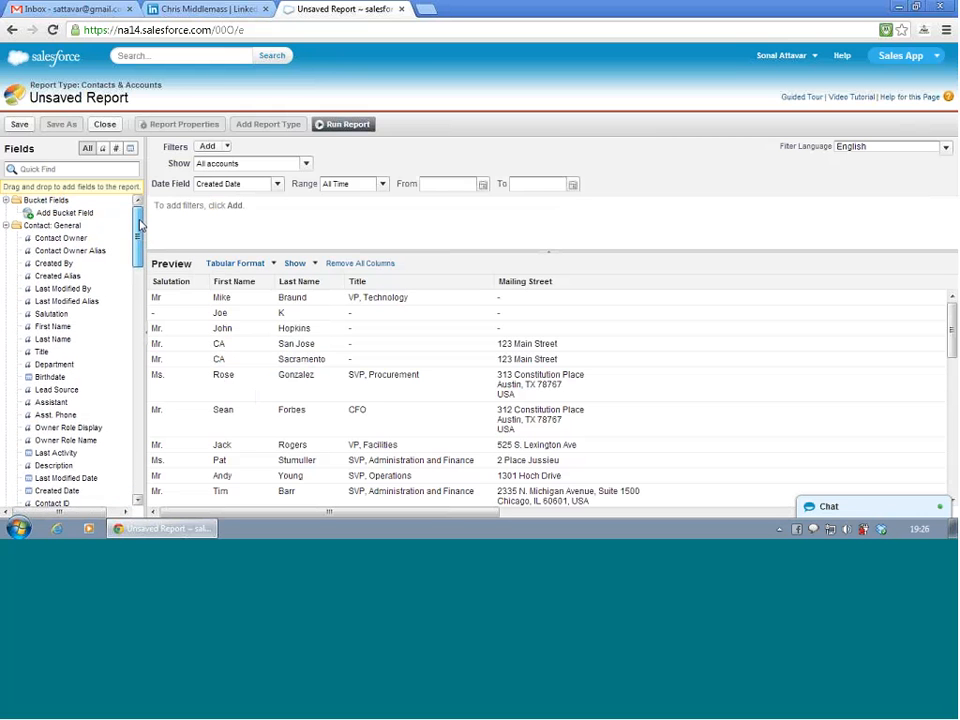
pyautogui.click(6, 226)
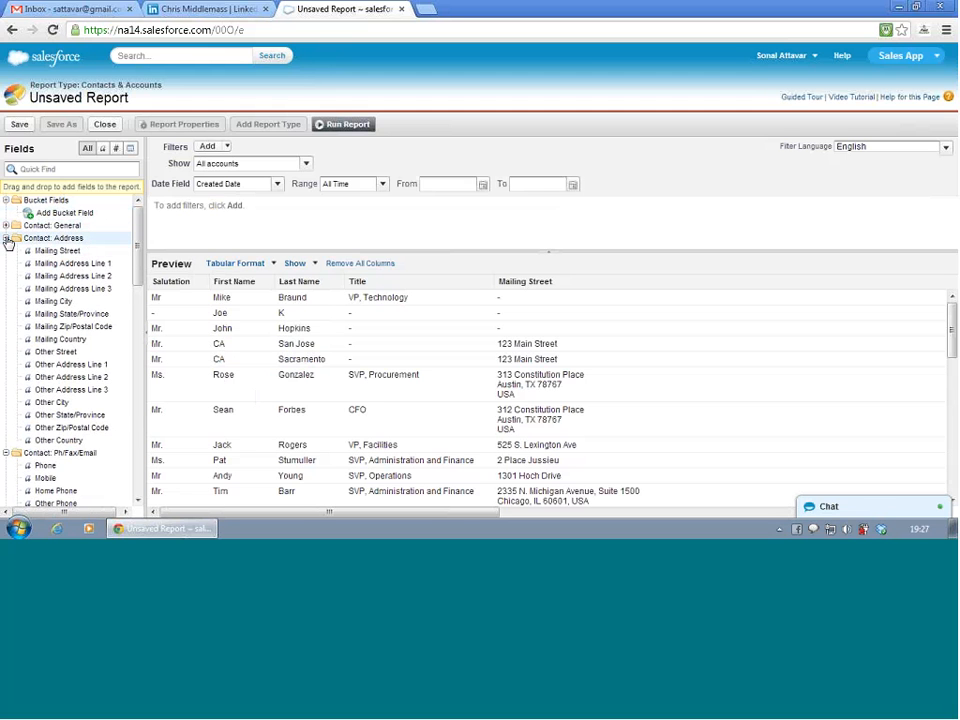
pyautogui.click(6, 239)
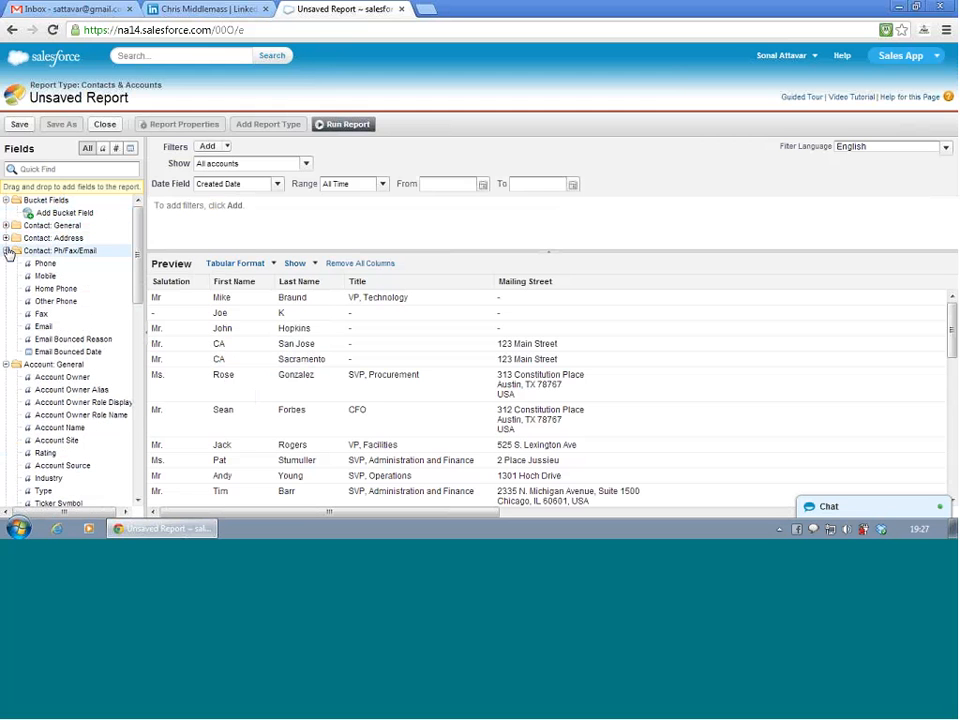
pyautogui.click(6, 251)
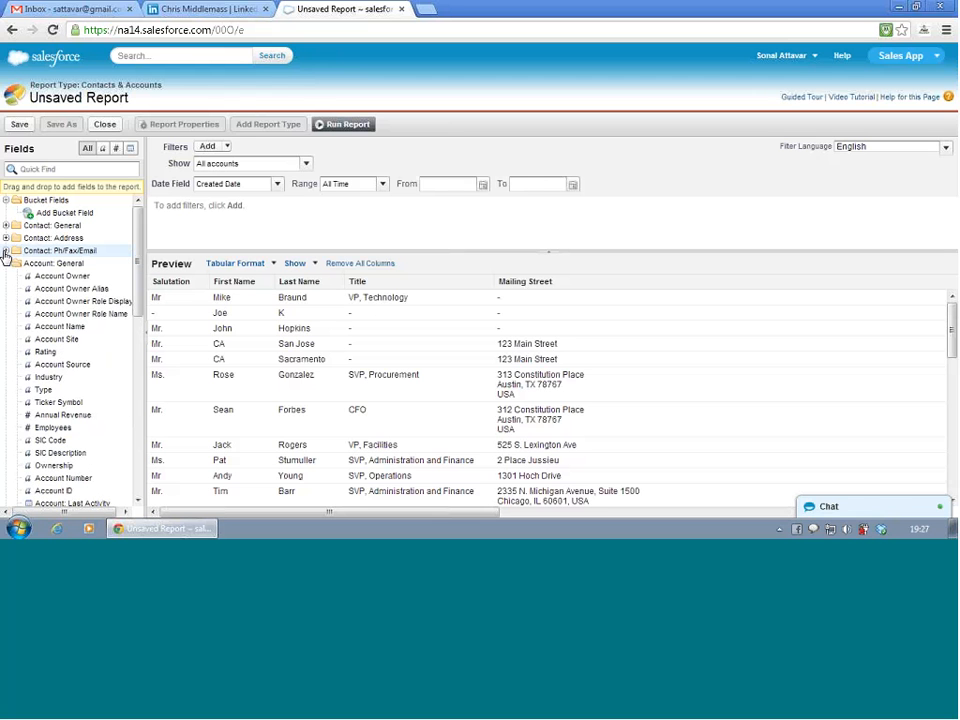
pyautogui.click(6, 264)
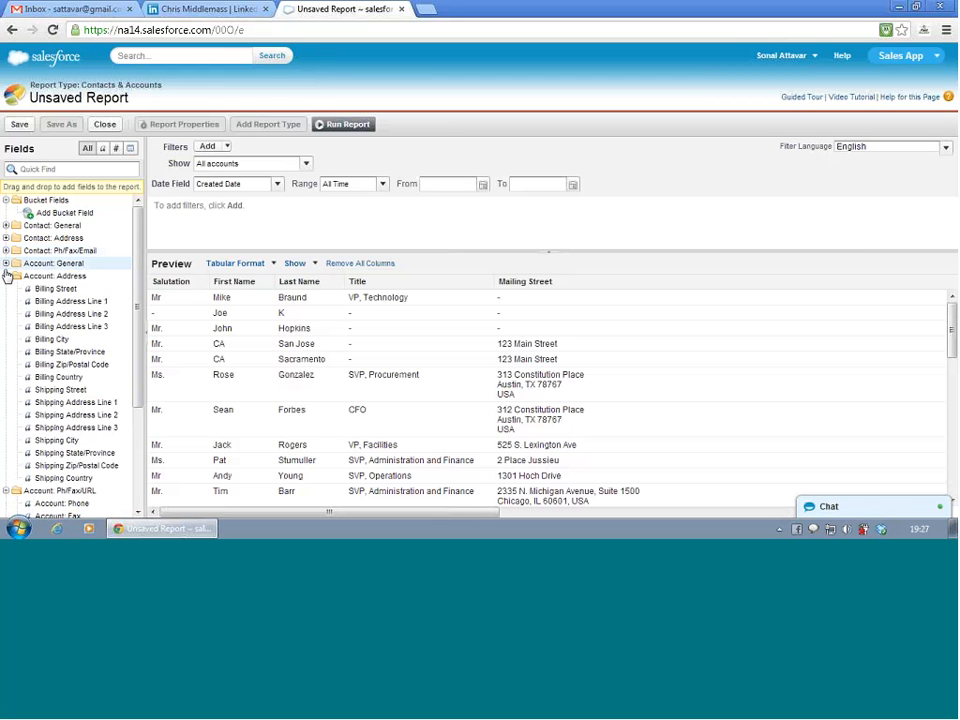
pyautogui.click(6, 276)
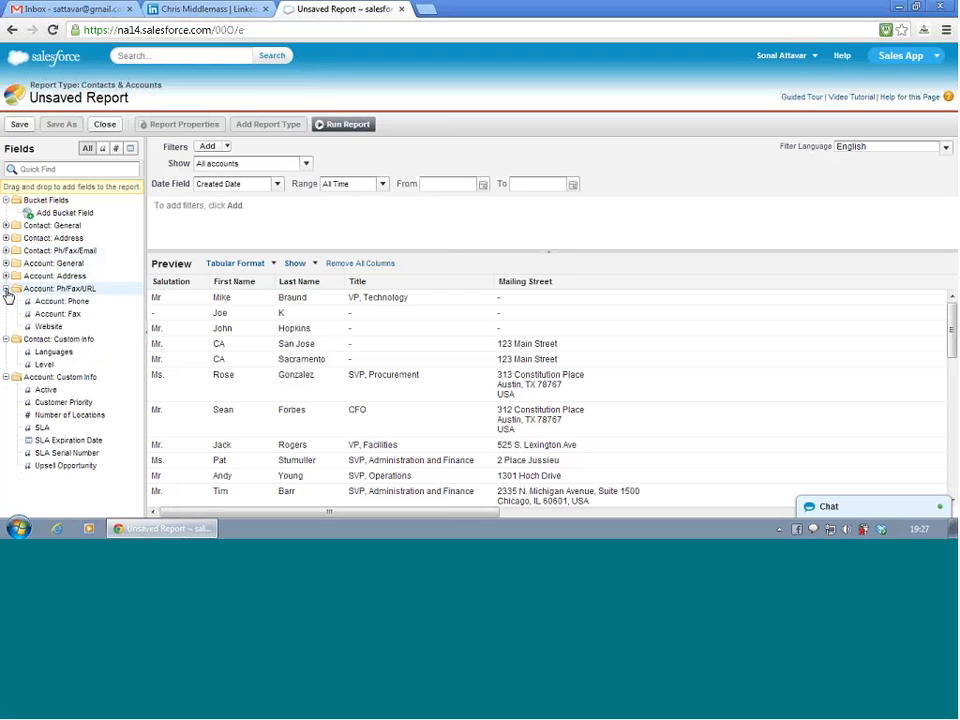
pyautogui.click(6, 288)
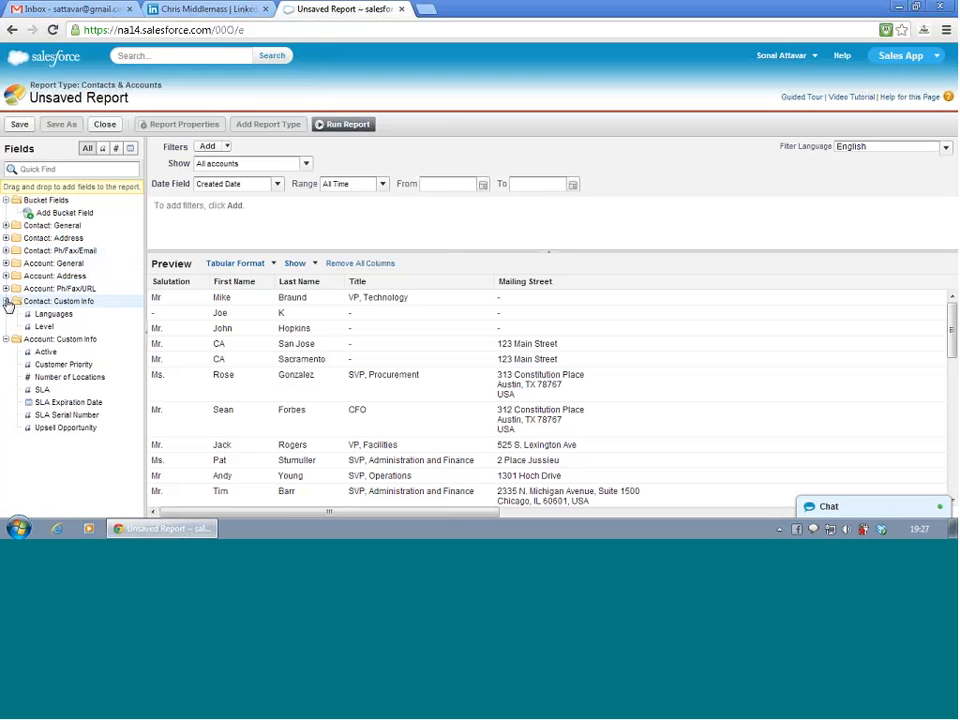
pyautogui.click(6, 301)
pyautogui.click(6, 314)
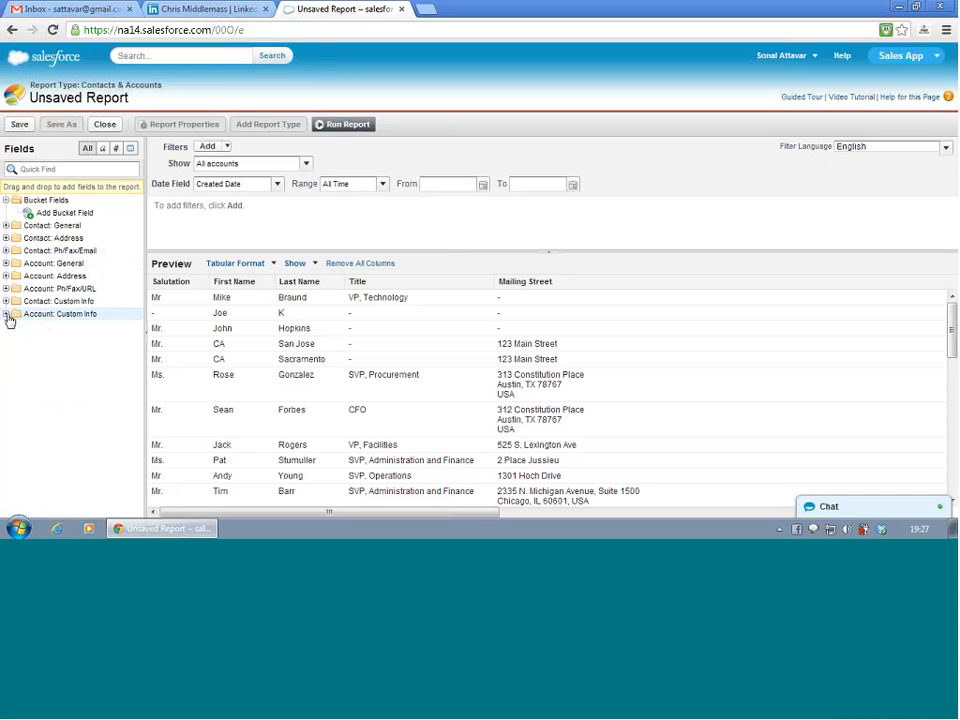
# - Add the Languages field from Contact: Custom Info as a report column and move it in front of Account Name
pyautogui.click(6, 301)
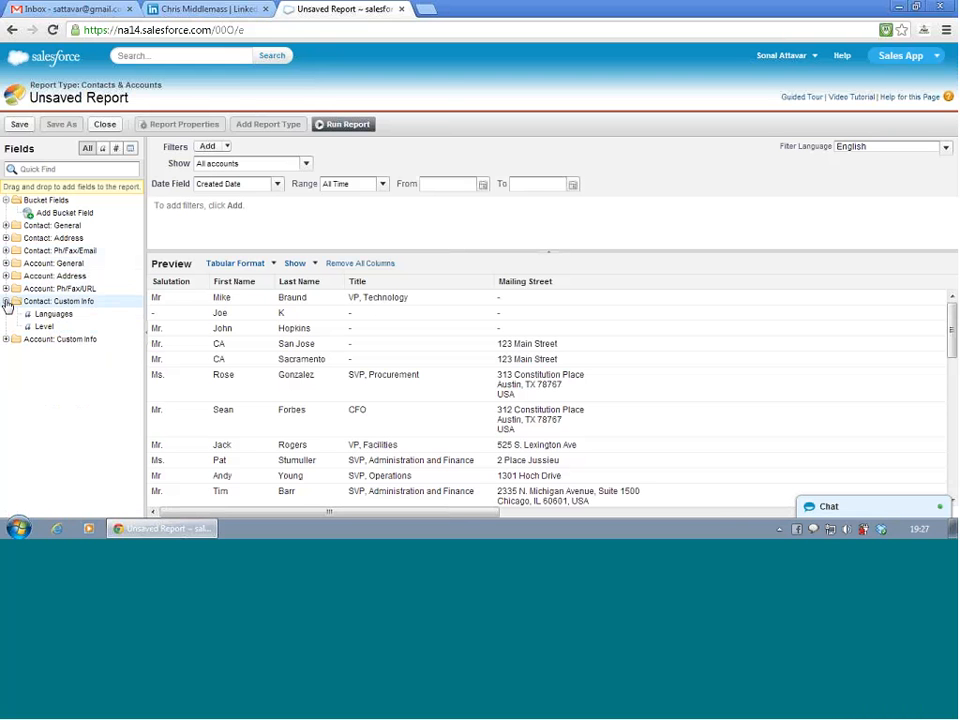
pyautogui.click(6, 301)
pyautogui.click(6, 301)
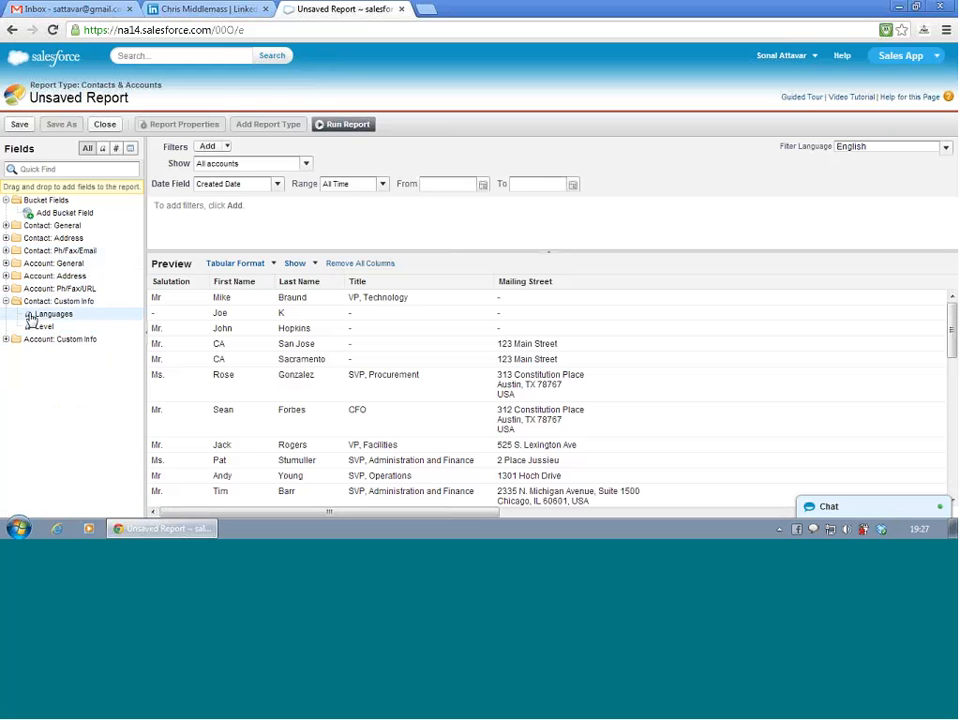
pyautogui.doubleClick(45, 316)
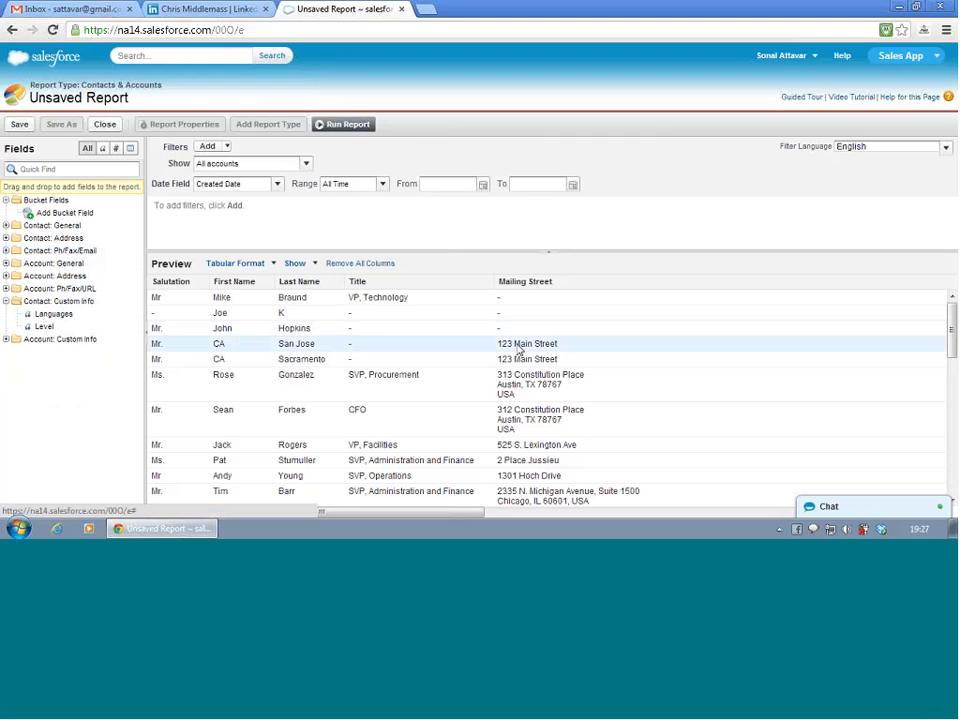
pyautogui.hscroll(10, 540, 352)
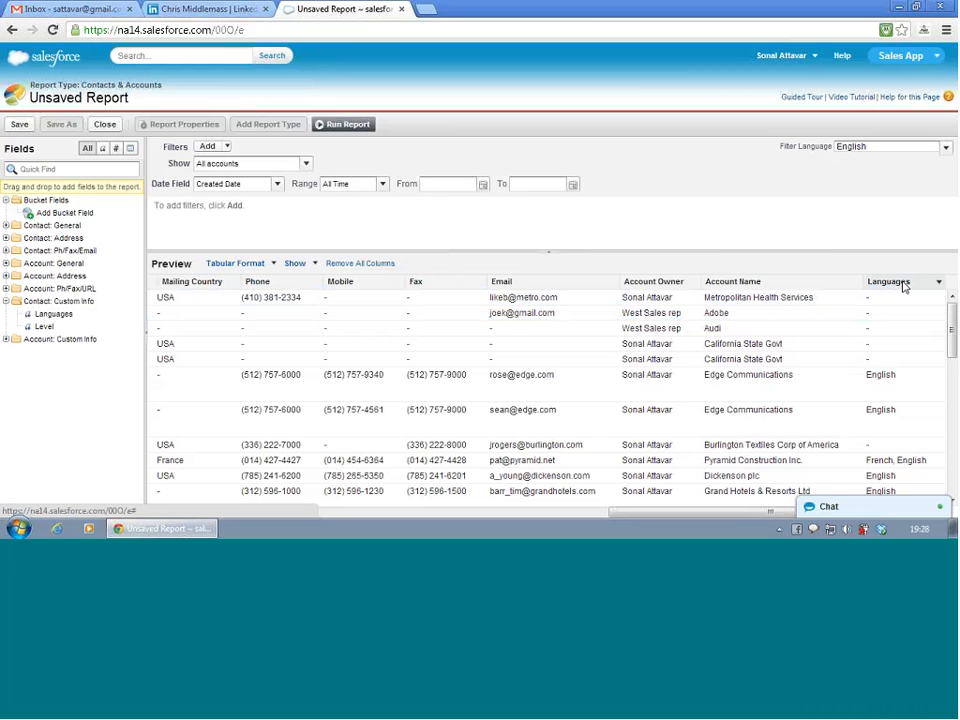
pyautogui.moveTo(903, 287); pyautogui.dragTo(707, 282)
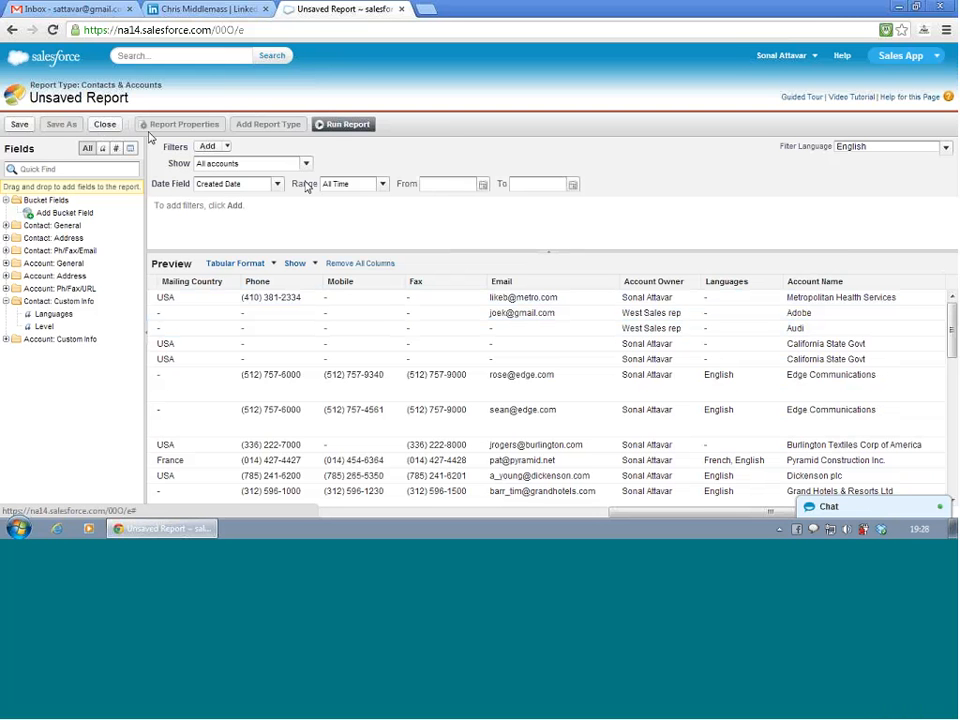
# - Remove all columns from the report and look through the Contact: General and Account: General fields
pyautogui.click(354, 264)
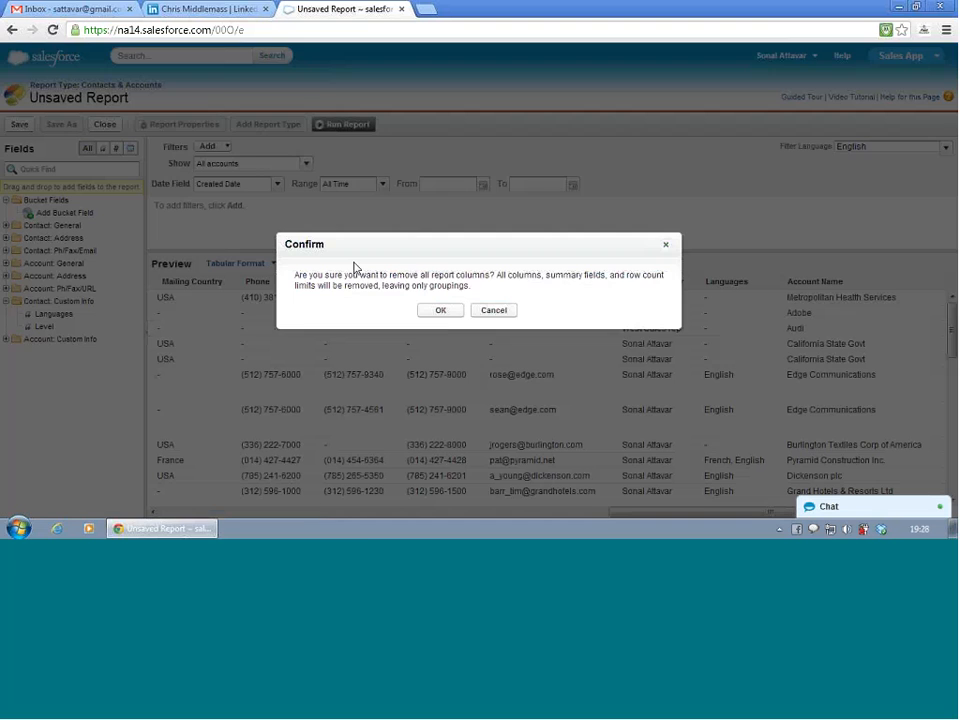
pyautogui.click(449, 318)
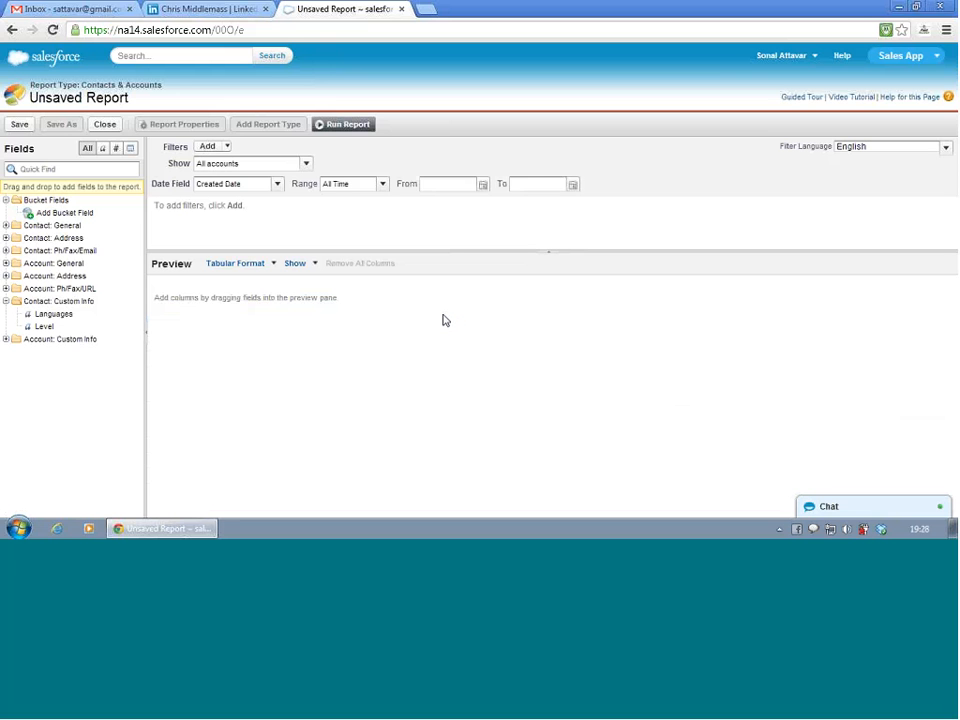
pyautogui.click(6, 226)
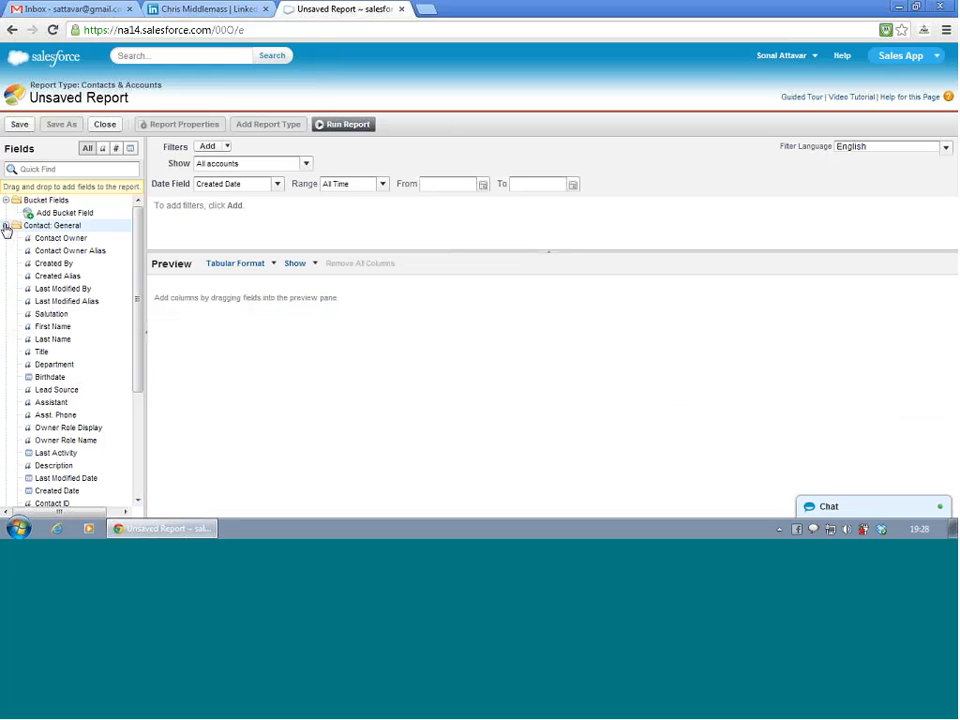
pyautogui.click(6, 226)
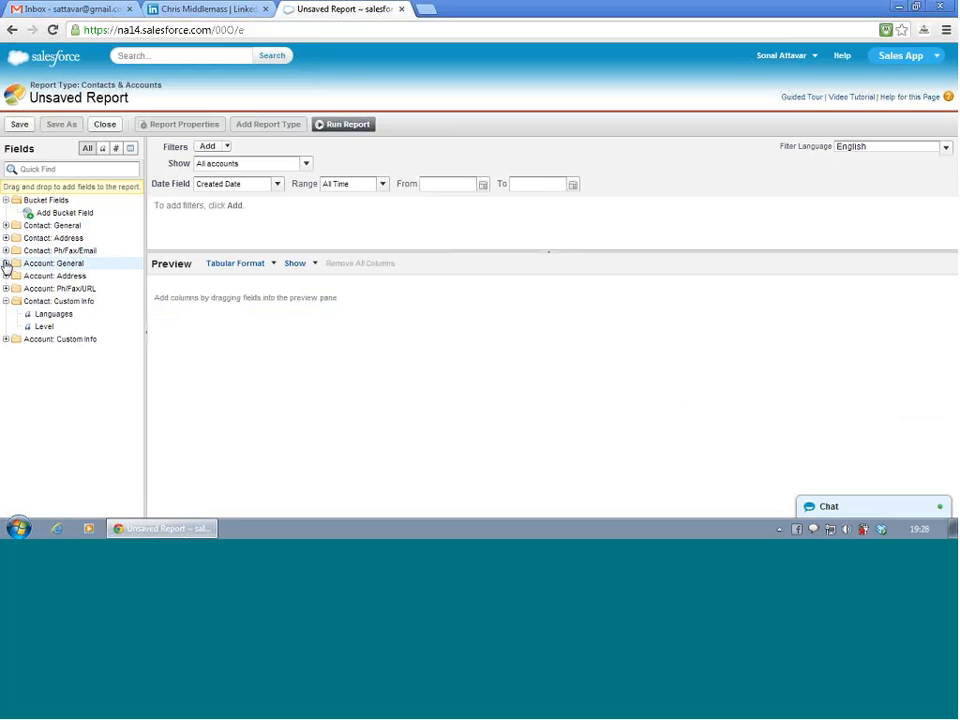
pyautogui.click(6, 264)
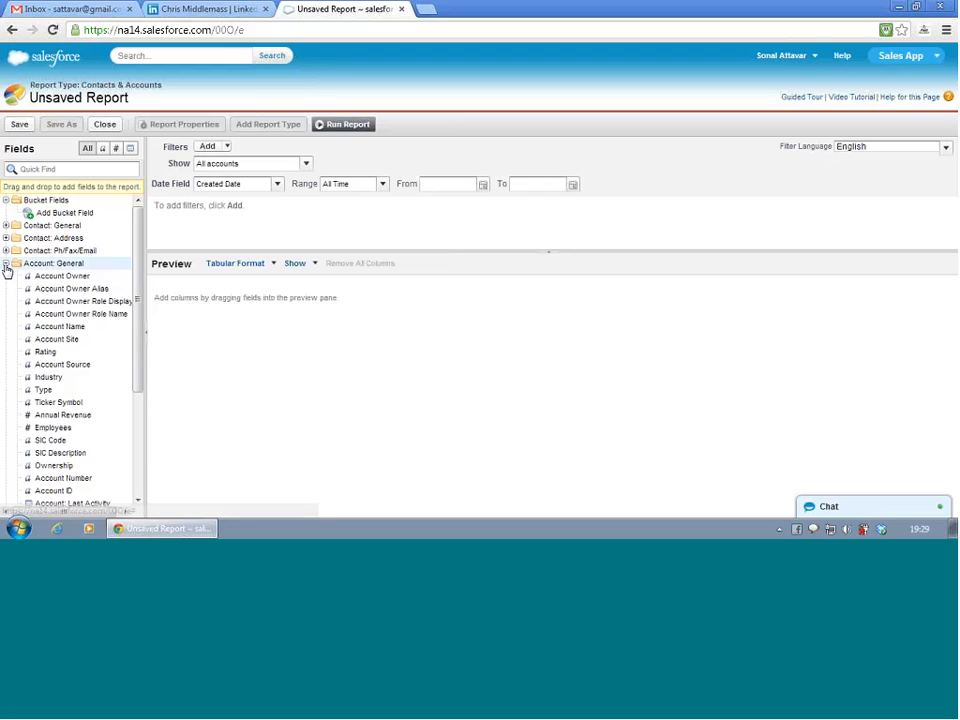
pyautogui.click(6, 264)
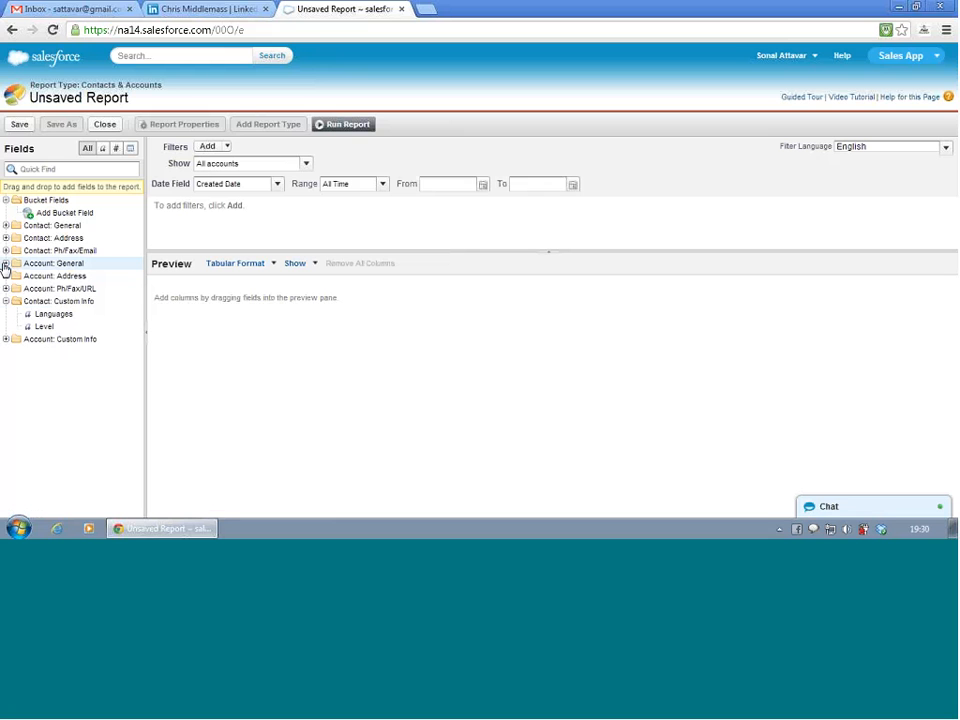
# - Add the First Name, Last Name, Contact Owner and Contact ID fields from Contact: General as report columns
pyautogui.click(5, 226)
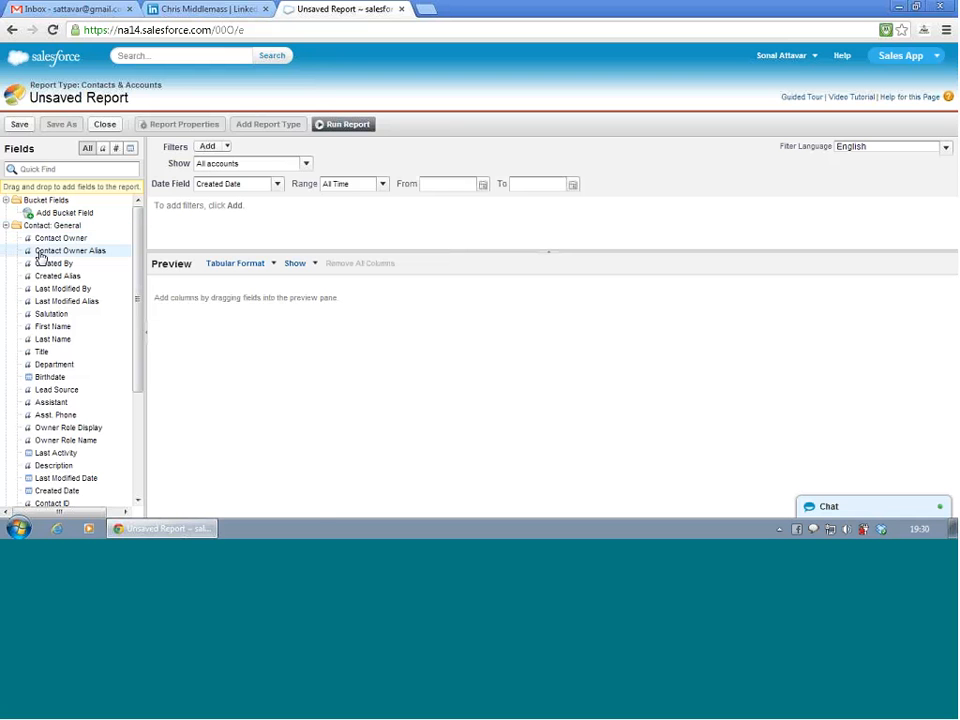
pyautogui.doubleClick(44, 328)
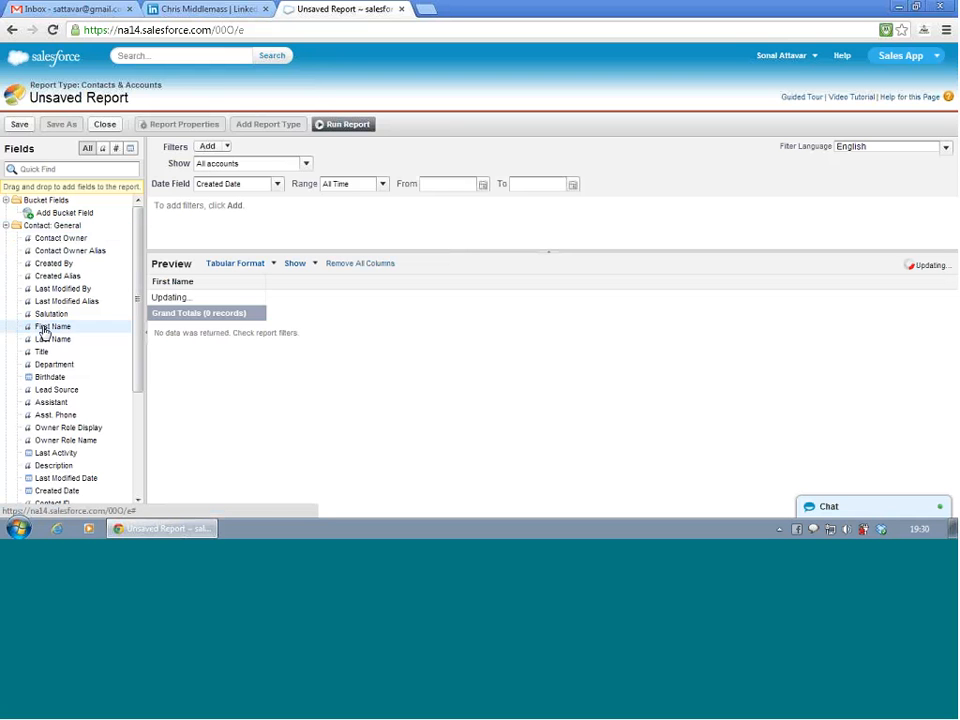
pyautogui.doubleClick(45, 340)
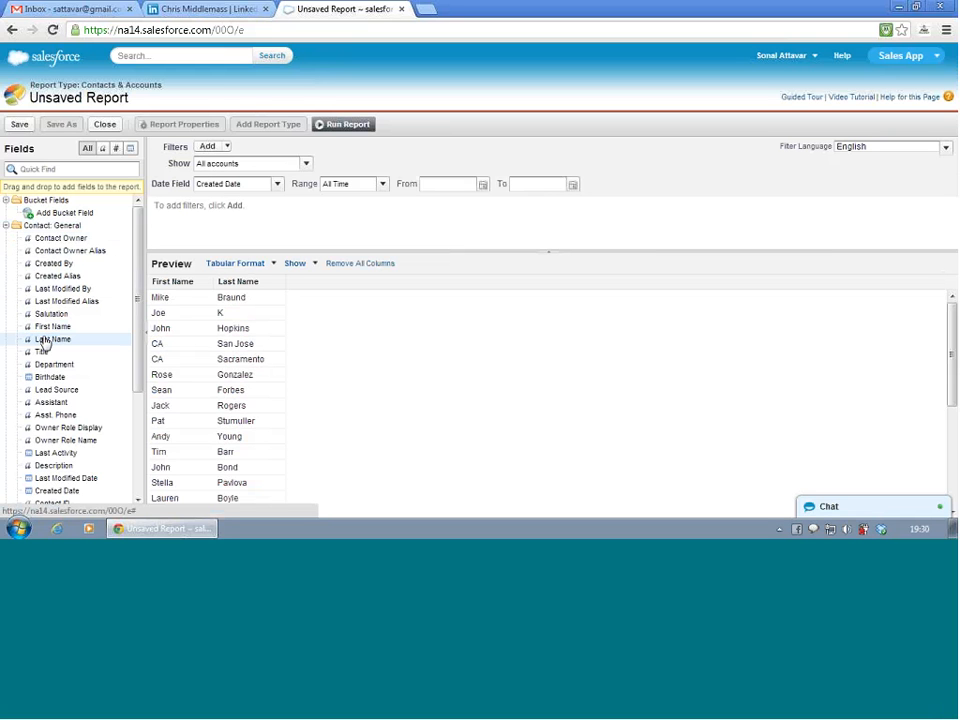
pyautogui.click(60, 251)
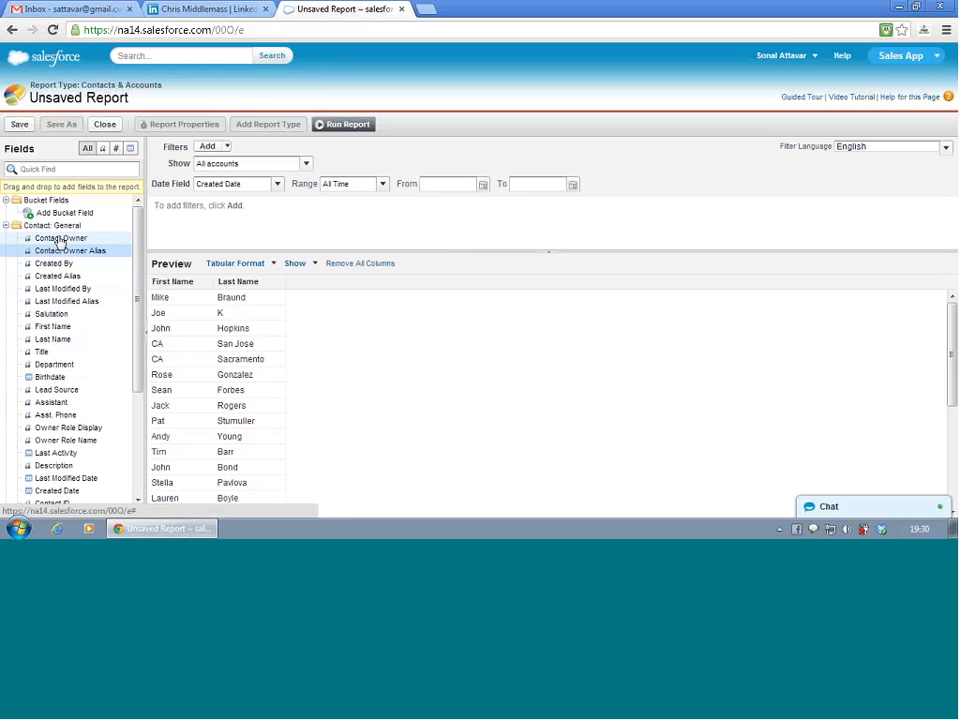
pyautogui.doubleClick(60, 239)
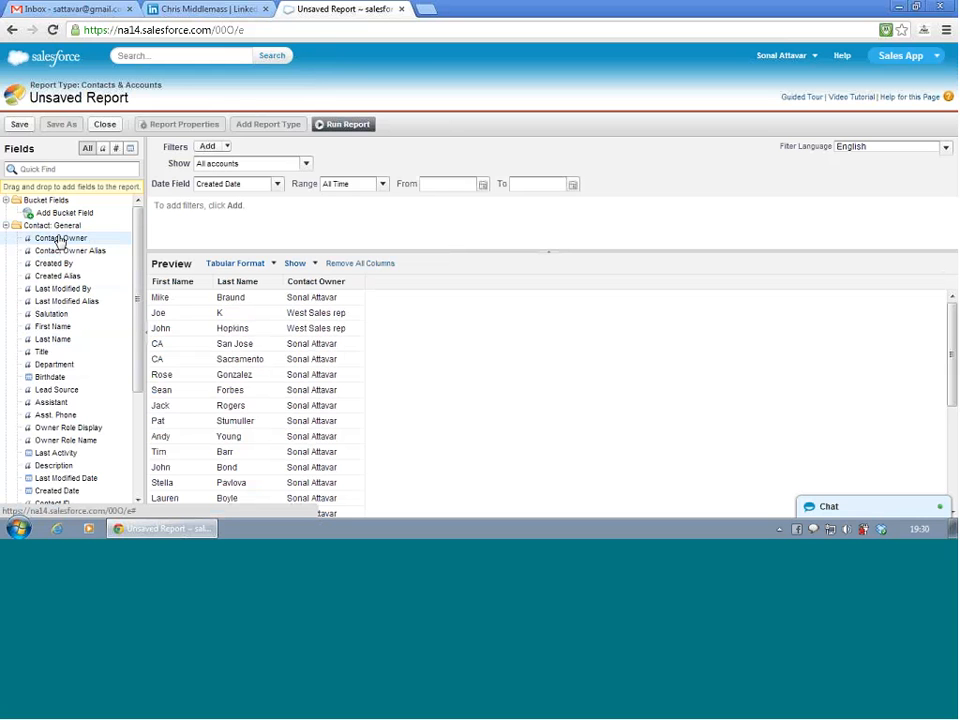
pyautogui.scroll(-3, 60, 242)
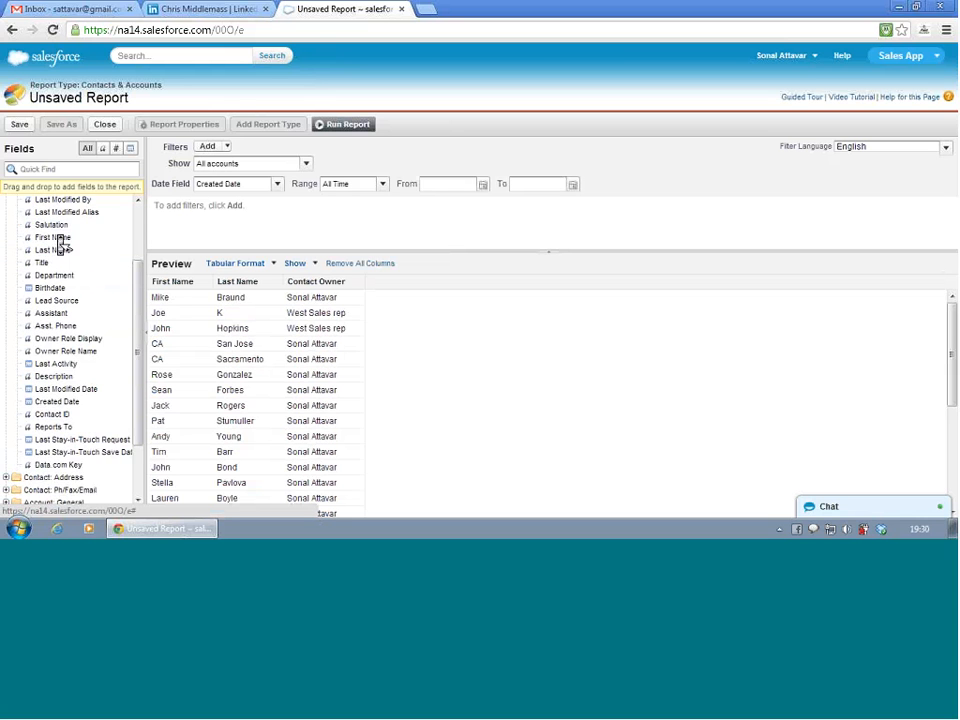
pyautogui.scroll(1, 62, 243)
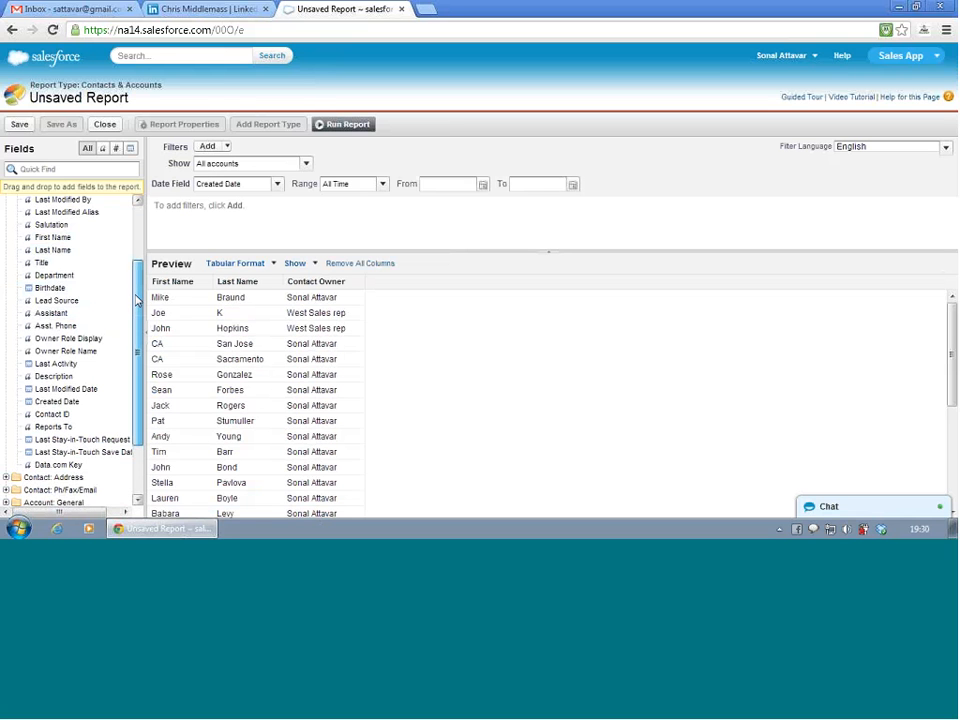
pyautogui.moveTo(136, 301); pyautogui.dragTo(139, 304)
pyautogui.doubleClick(54, 411)
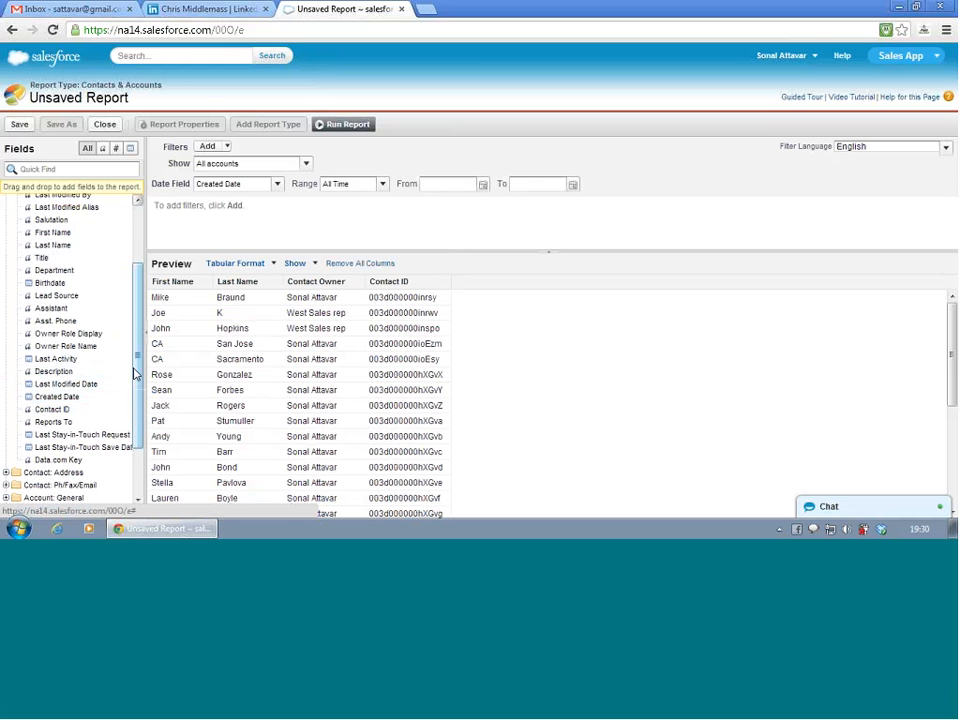
pyautogui.moveTo(137, 368); pyautogui.dragTo(136, 456)
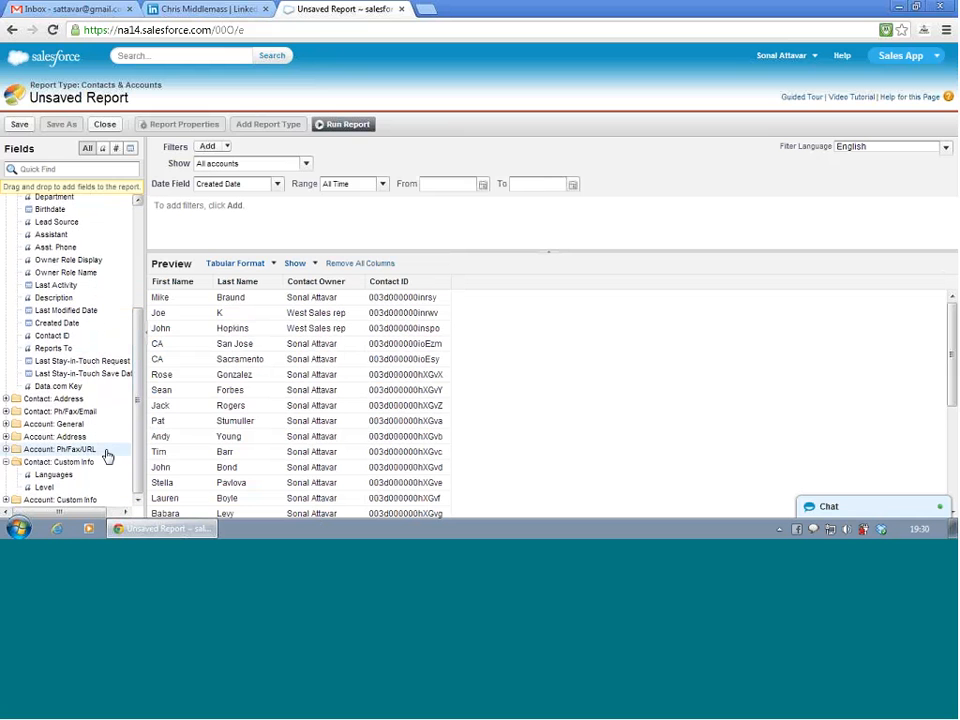
# - Add the Account Owner, Account Name, Account Site, Account ID, Account Description and Account: Created Date fields from Account: General as report columns
pyautogui.click(8, 426)
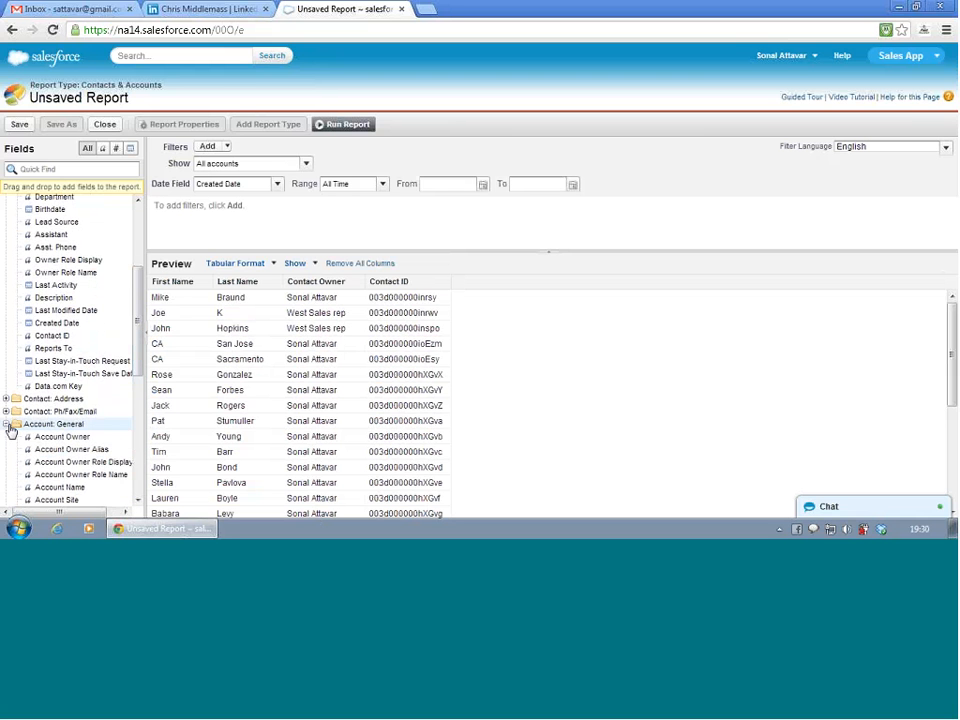
pyautogui.scroll(-3, 70, 380)
pyautogui.scroll(-1, 82, 383)
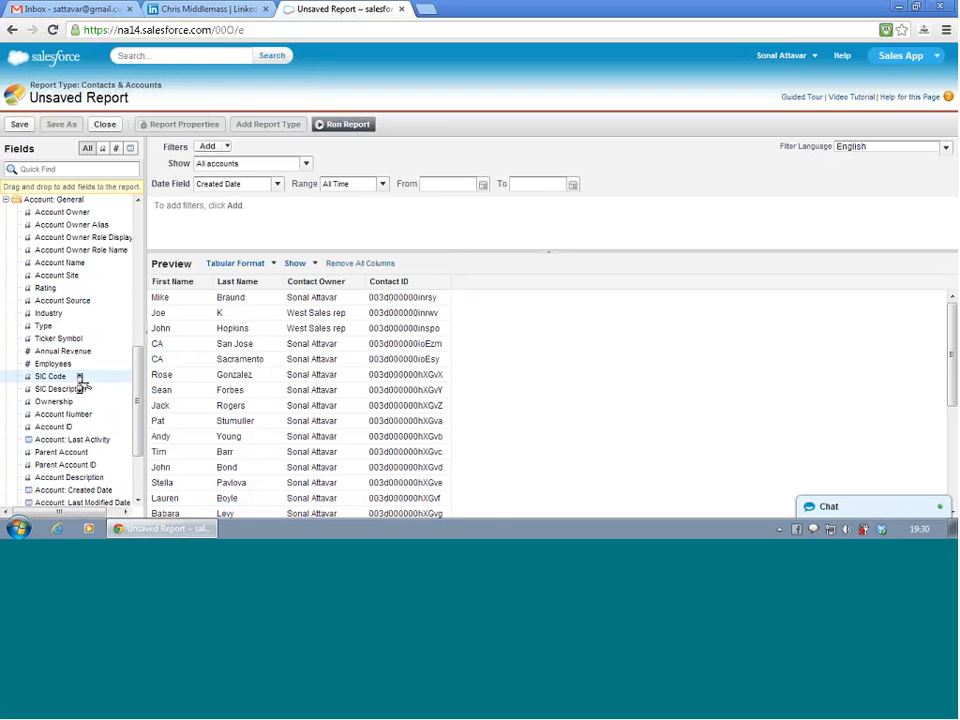
pyautogui.doubleClick(64, 214)
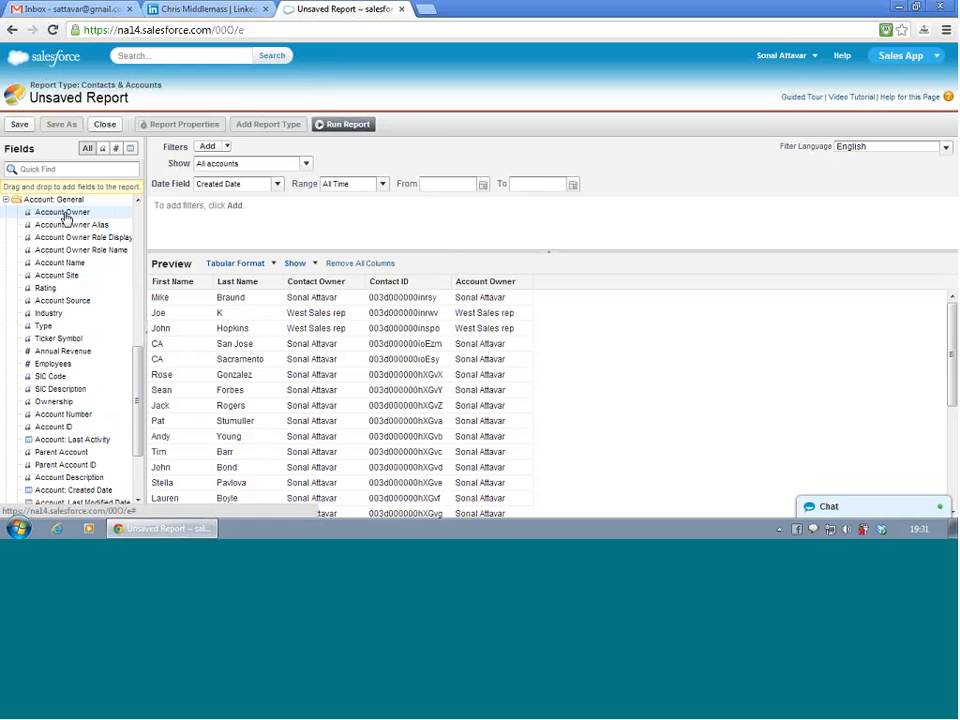
pyautogui.doubleClick(60, 264)
pyautogui.doubleClick(60, 275)
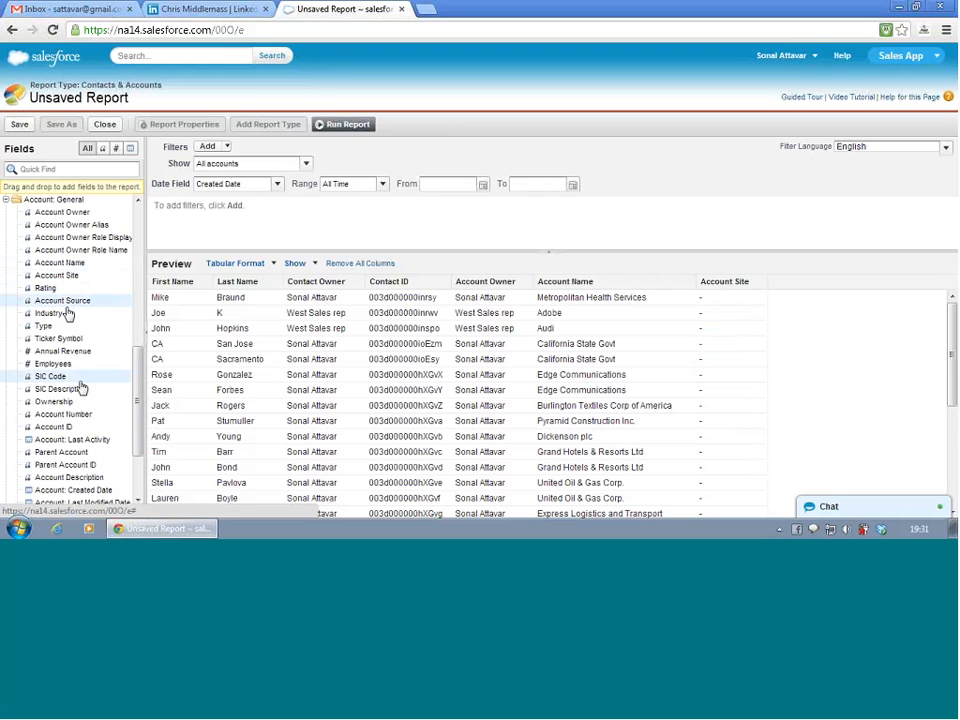
pyautogui.doubleClick(75, 428)
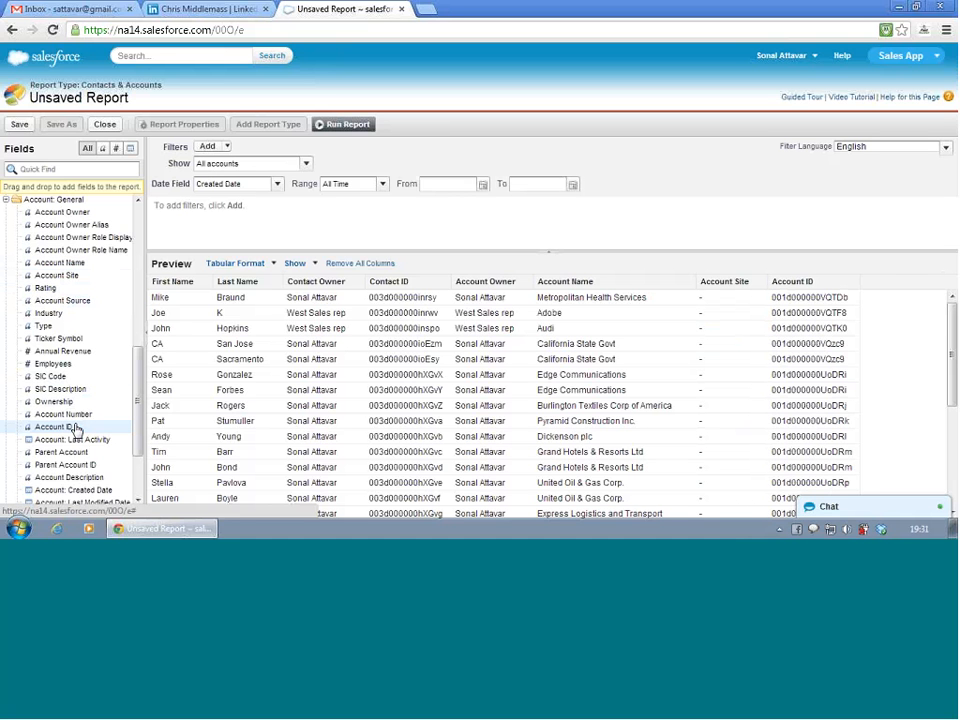
pyautogui.doubleClick(74, 480)
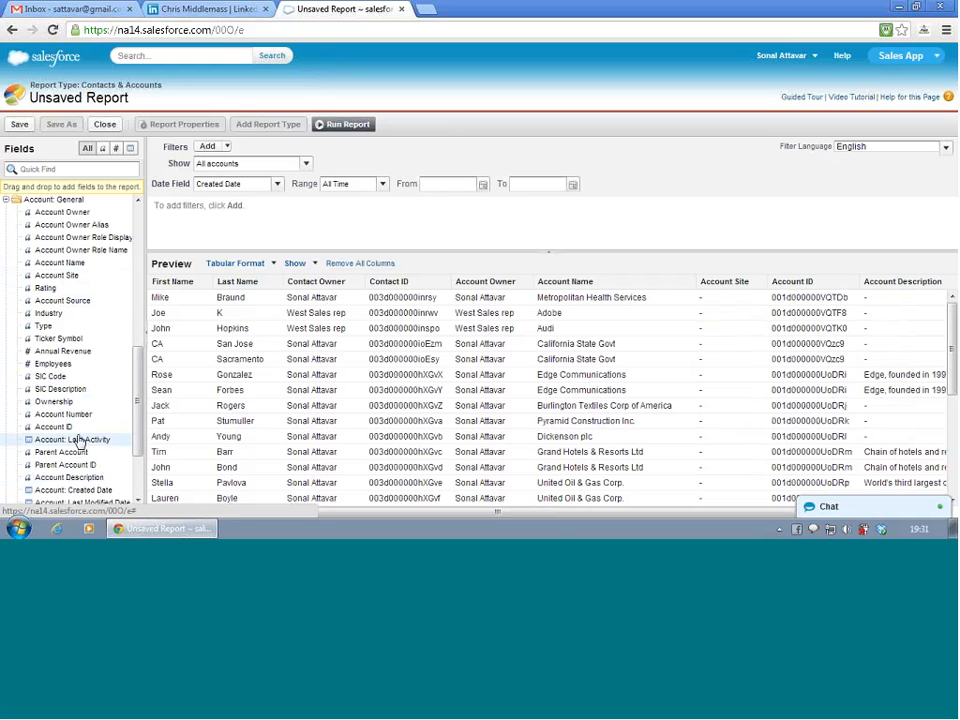
pyautogui.scroll(-2, 78, 441)
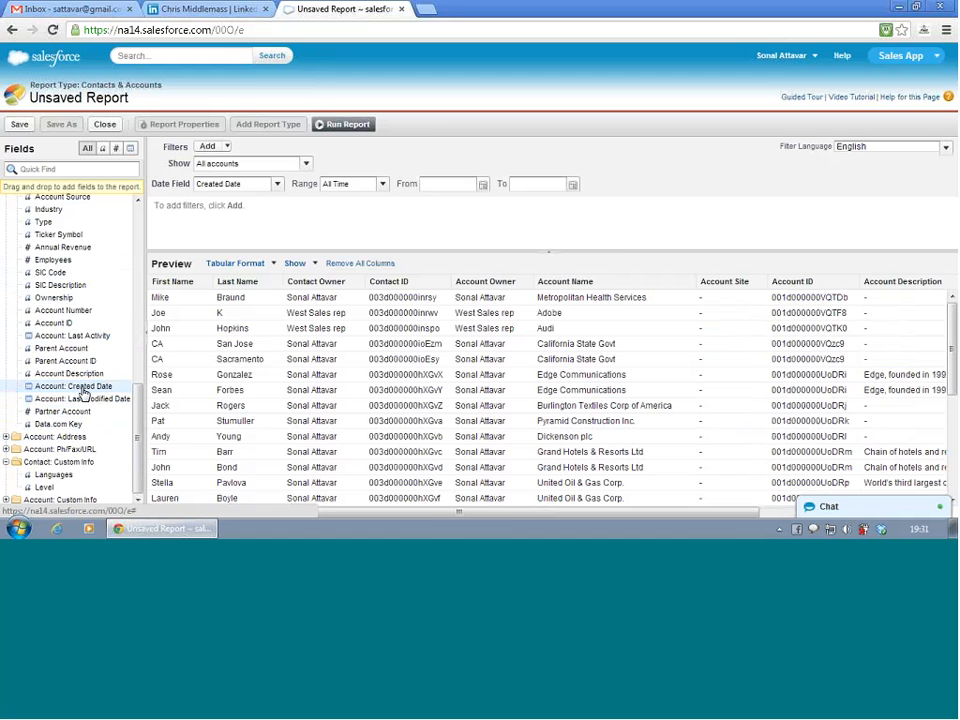
pyautogui.moveTo(84, 395); pyautogui.dragTo(285, 339)
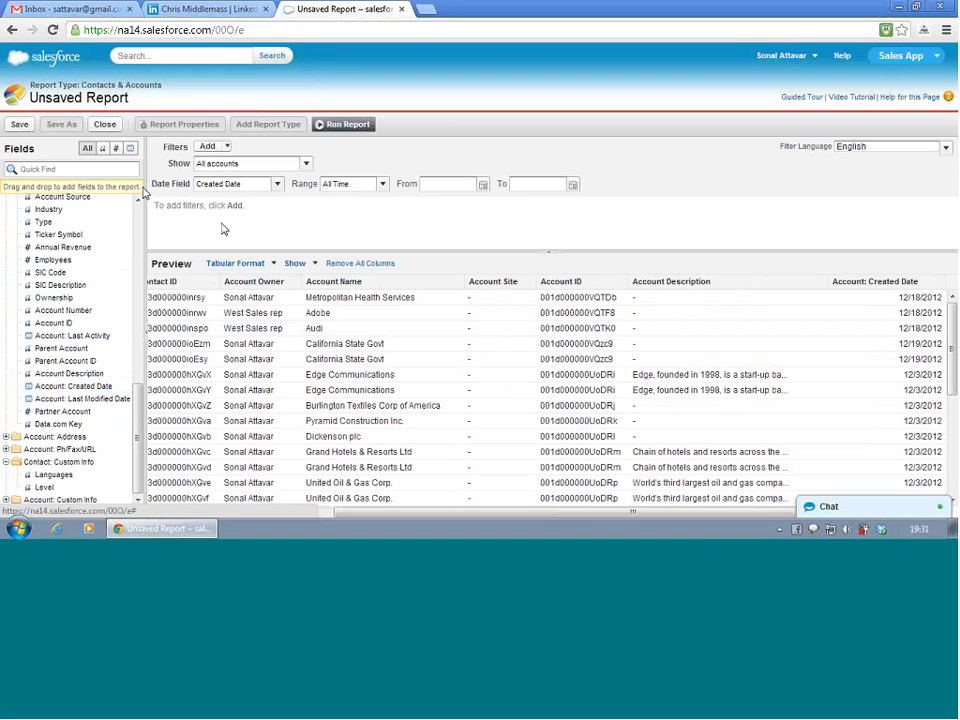
# - Start saving the report, naming it "Sample Test report" with the unique name Sample_Test_report
pyautogui.click(17, 124)
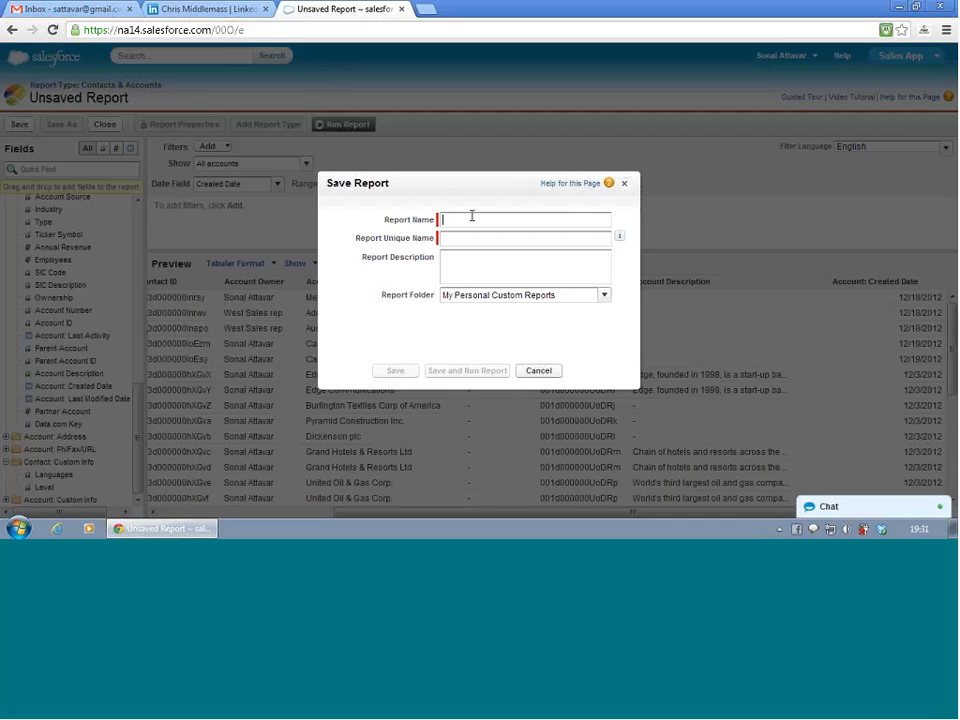
pyautogui.write('Sample Test repott')
pyautogui.press('Tab')
pyautogui.press('Tab')
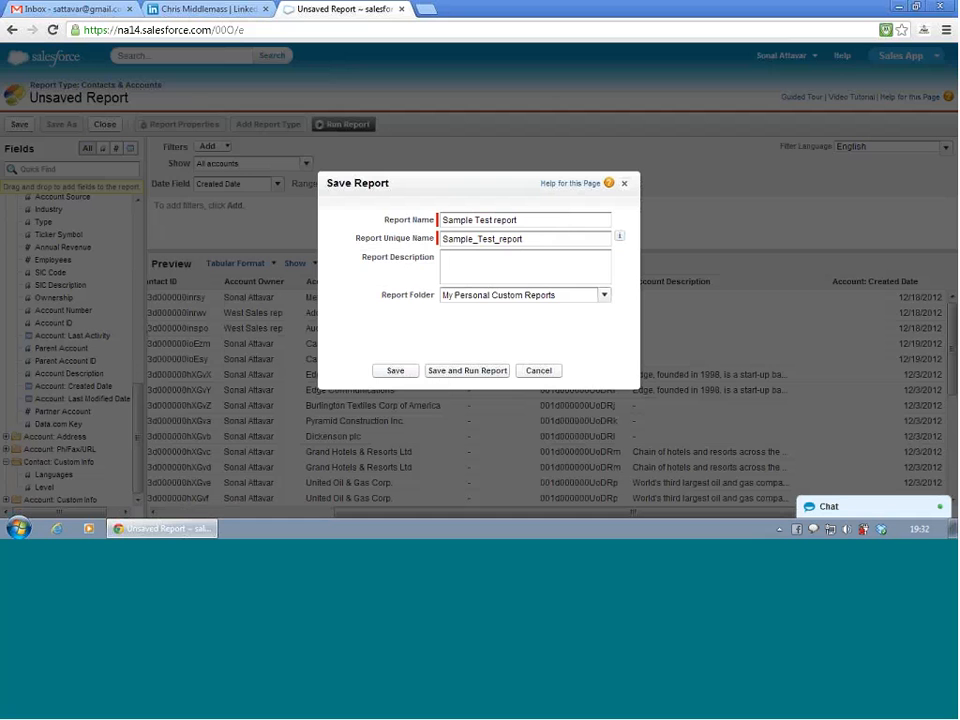
# - Set the report folder to Unfiled Public Reports, then save and run the report
pyautogui.click(605, 298)
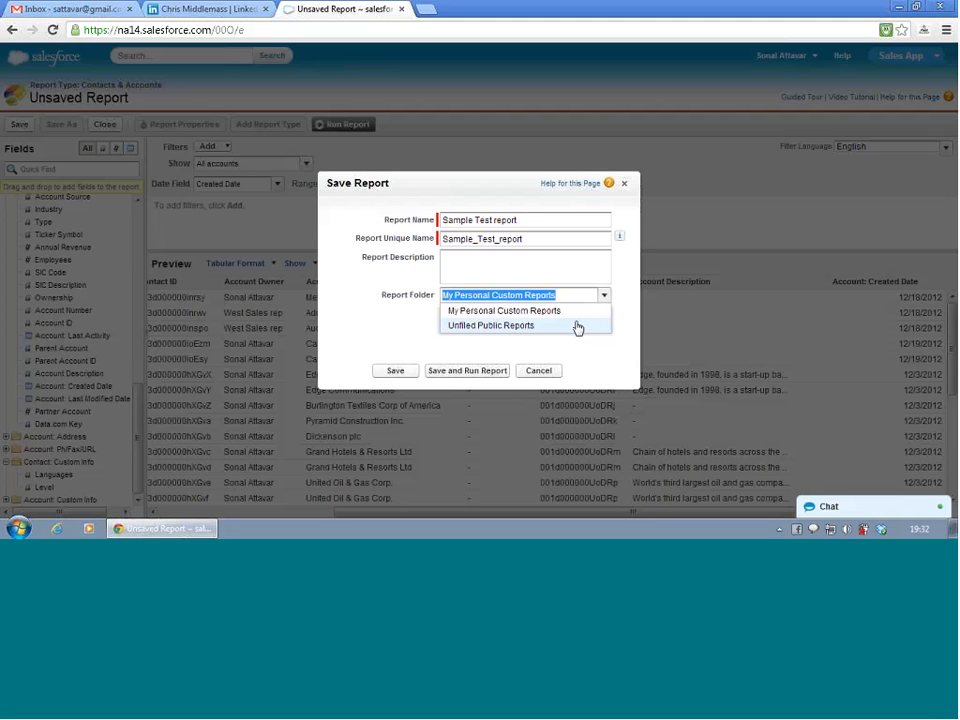
pyautogui.click(577, 326)
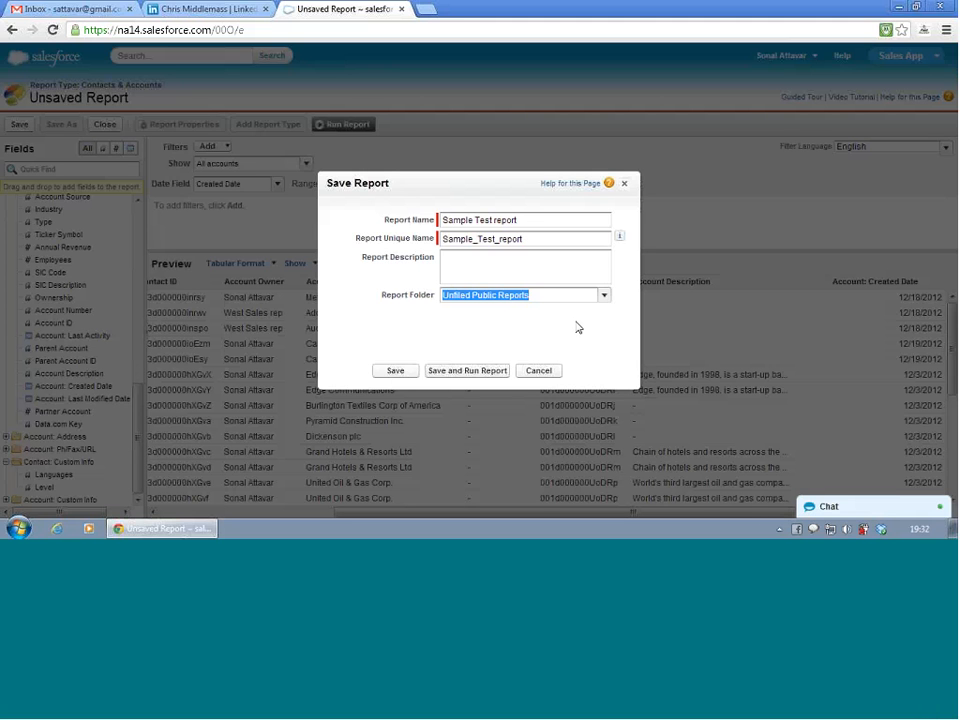
pyautogui.click(498, 326)
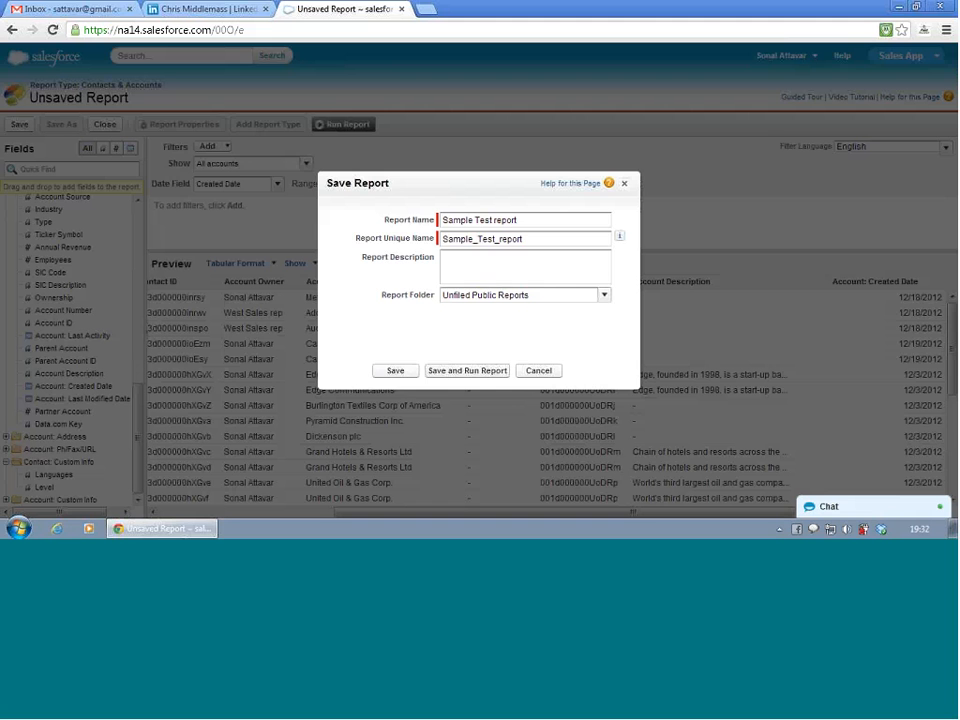
pyautogui.click(449, 372)
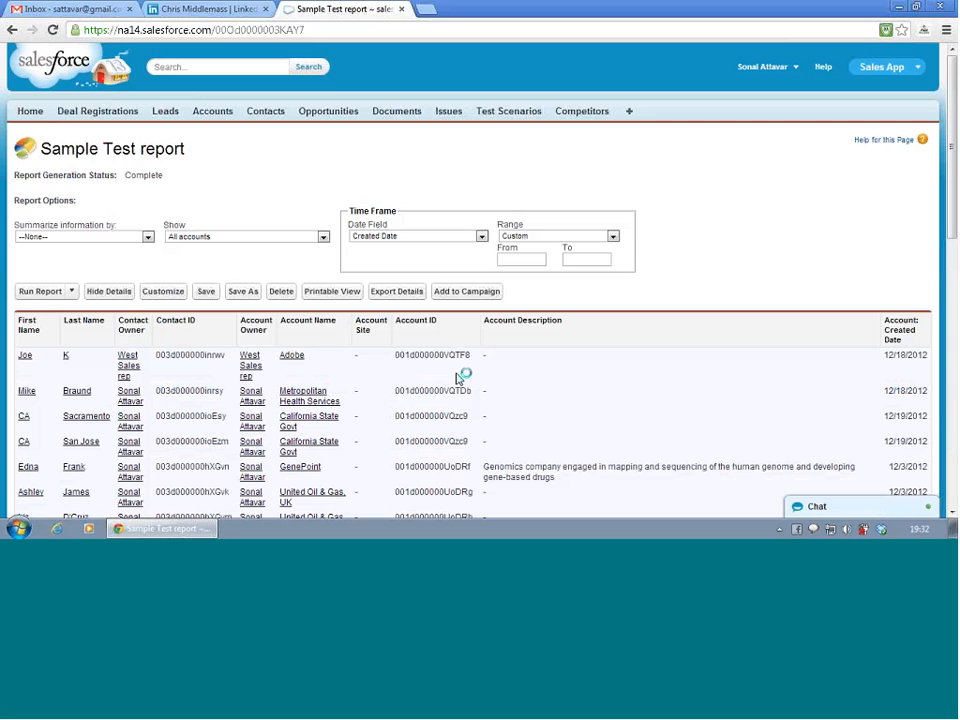
# - Look through the records of the run report and reopen it for customizing
pyautogui.scroll(-10, 457, 378)
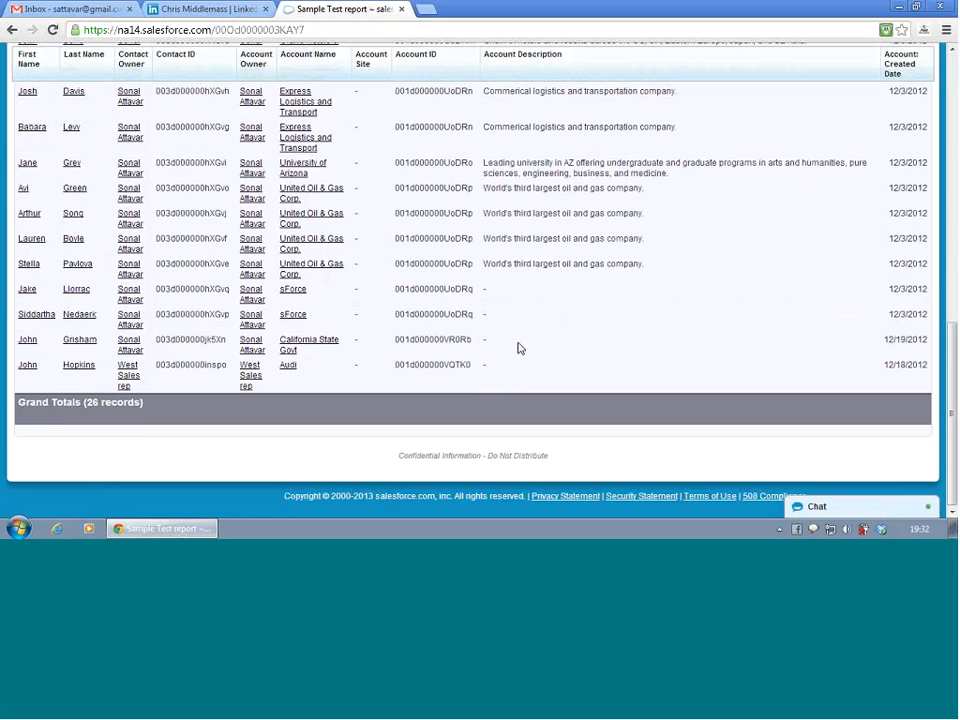
pyautogui.scroll(10, 520, 348)
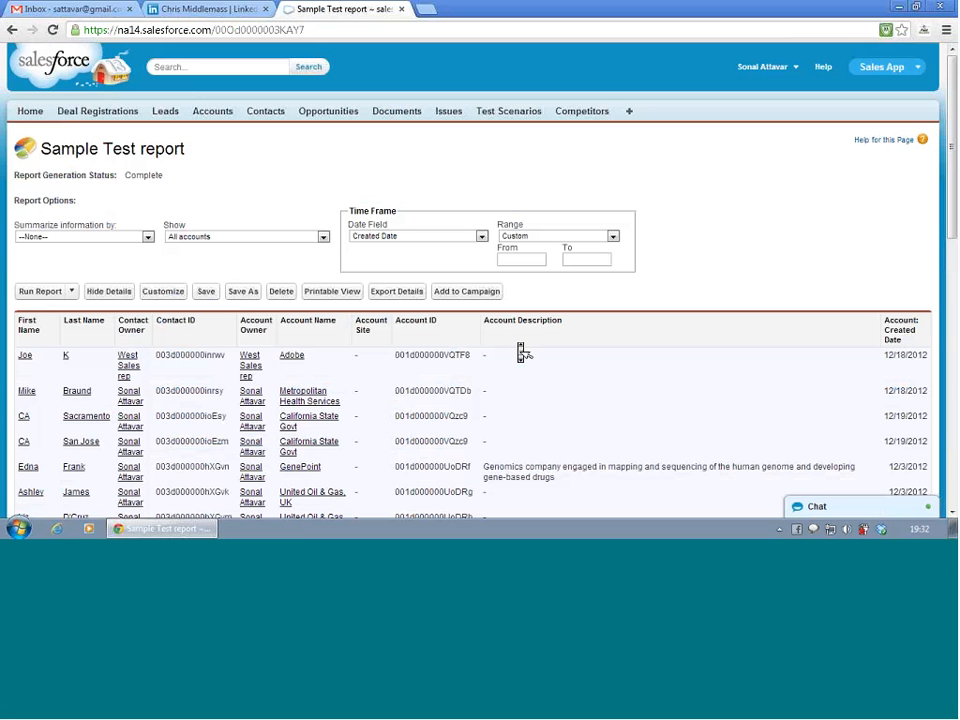
pyautogui.click(153, 297)
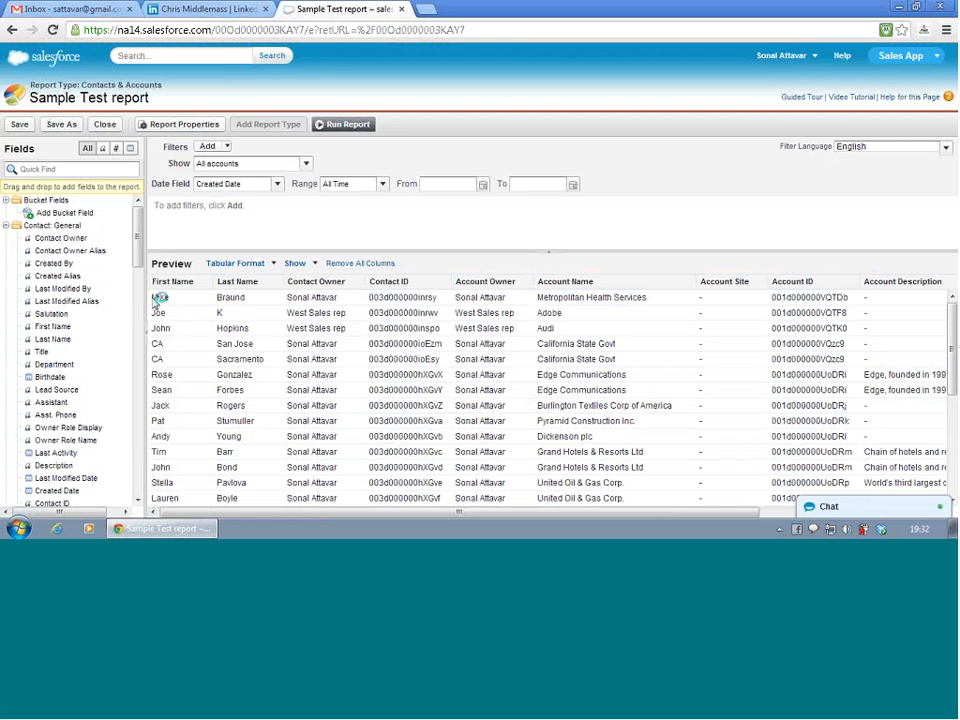
# - Examine the rows and columns of the tabular report preview
pyautogui.hscroll(5, 163, 300)
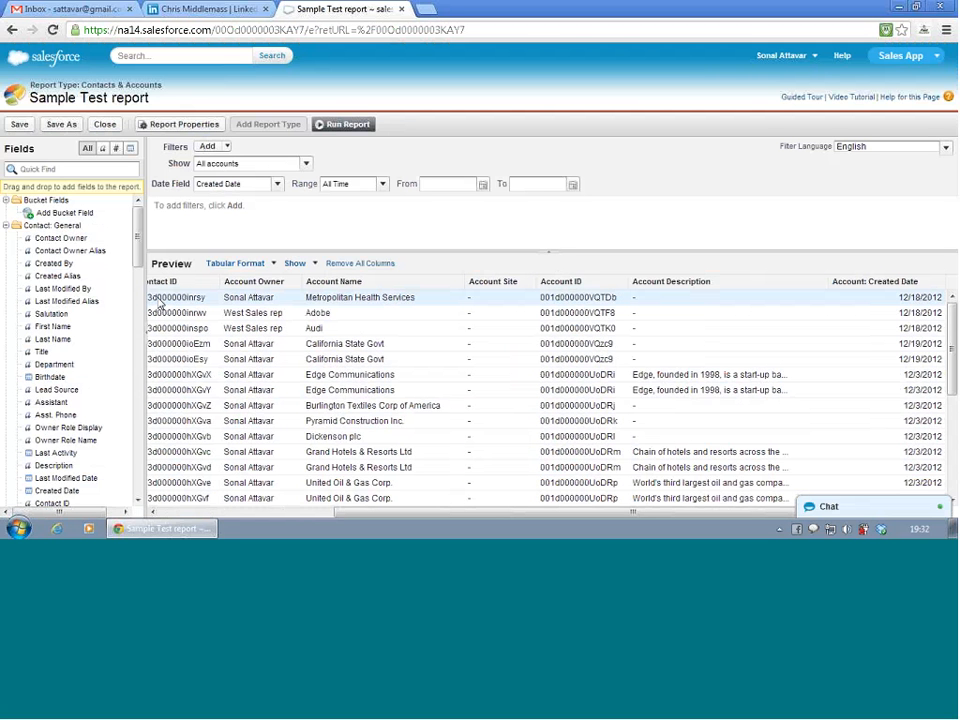
pyautogui.scroll(-10, 158, 302)
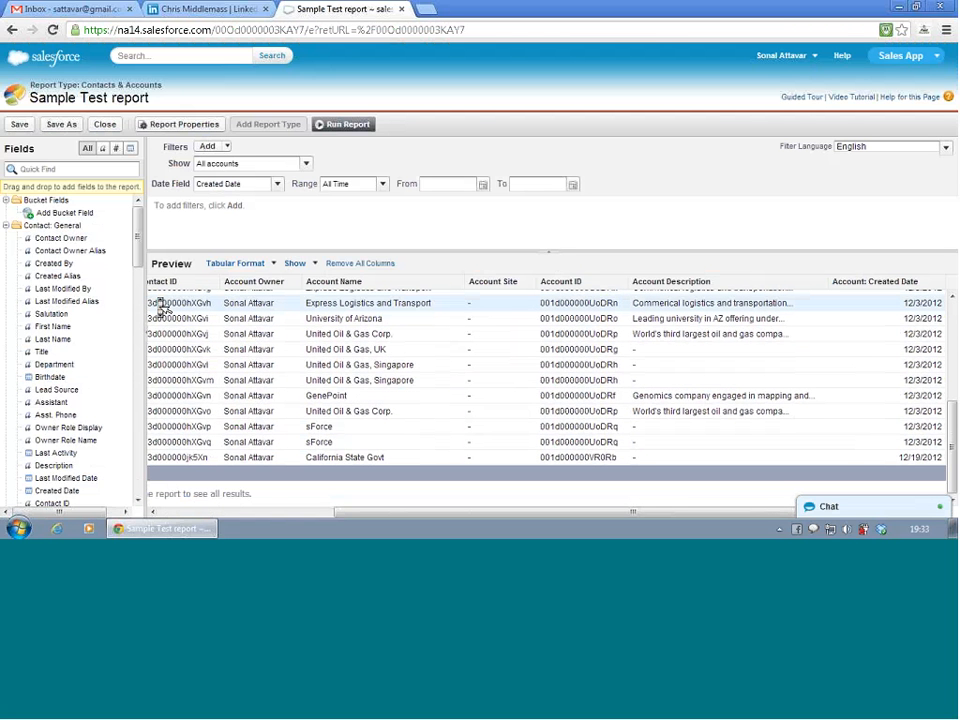
pyautogui.scroll(10, 160, 305)
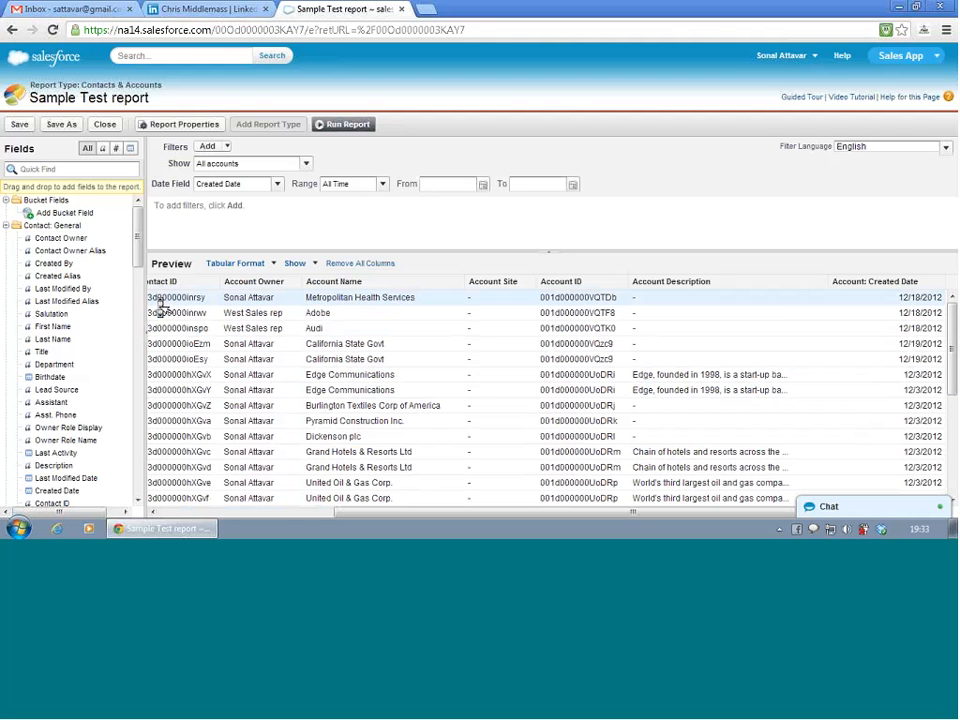
pyautogui.scroll(-5, 160, 308)
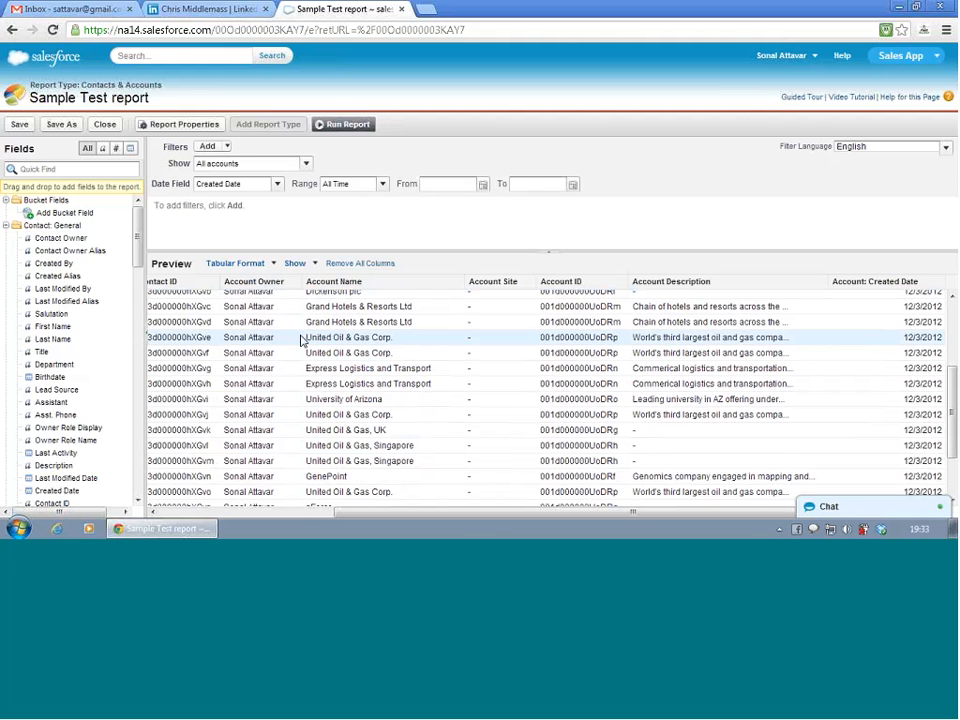
pyautogui.scroll(1, 300, 340)
pyautogui.scroll(1, 302, 343)
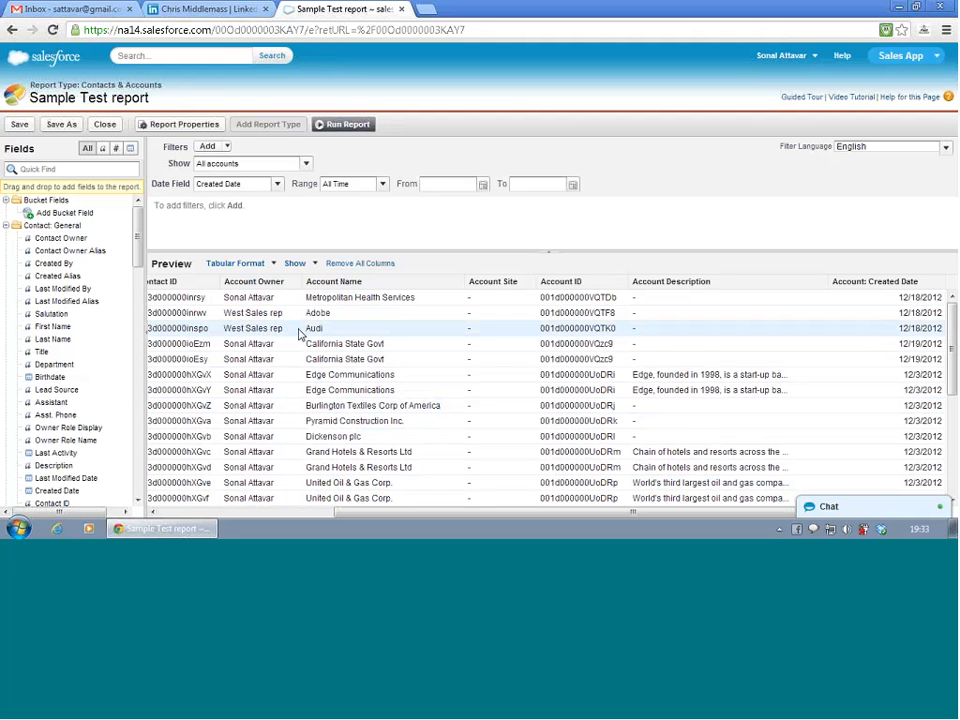
pyautogui.hscroll(-3, 305, 333)
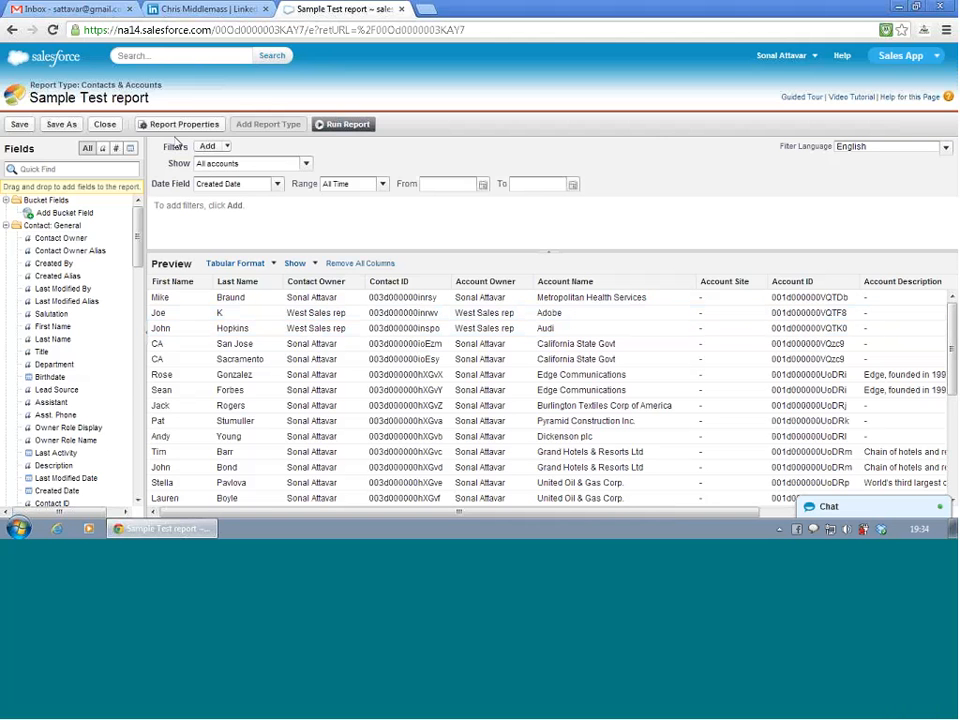
# - Change the report format from Tabular to Summary and look over the preview and the available fields
pyautogui.click(274, 268)
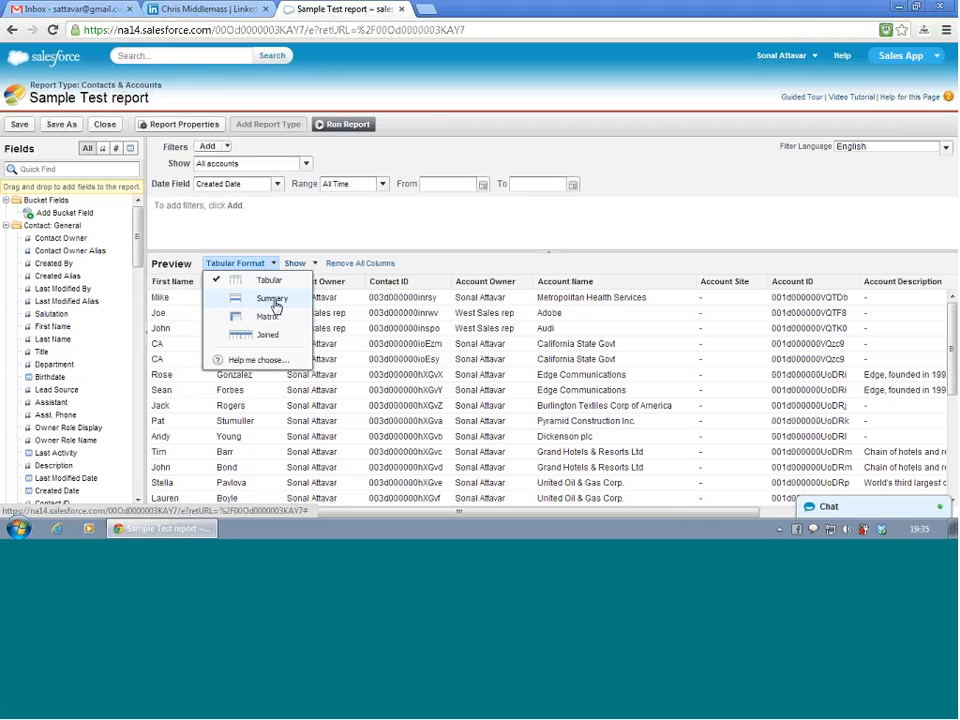
pyautogui.click(273, 300)
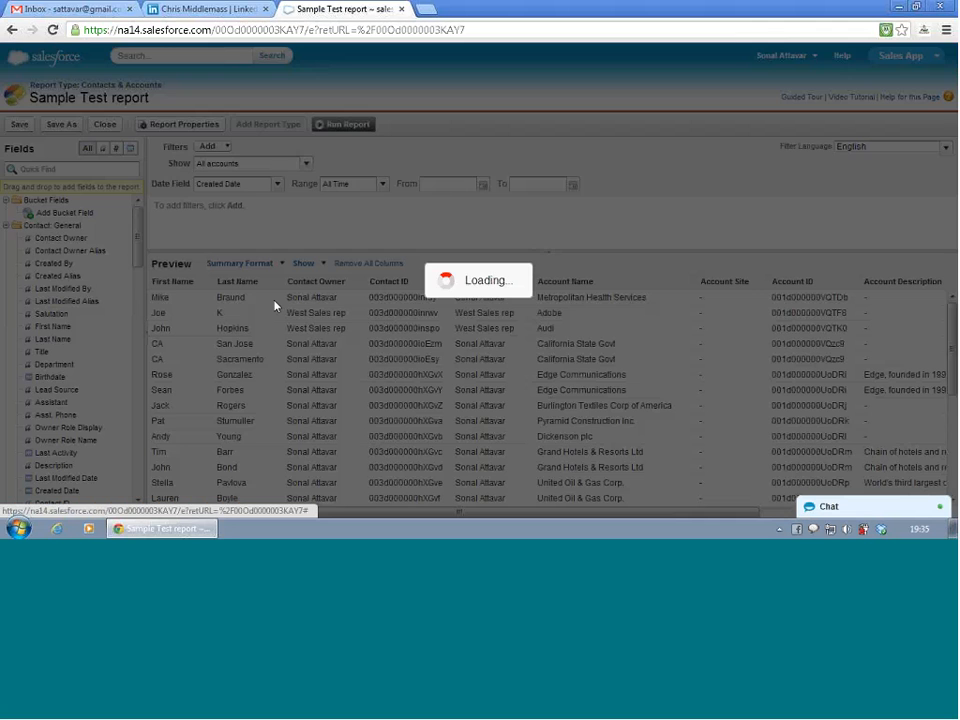
pyautogui.hscroll(3, 275, 301)
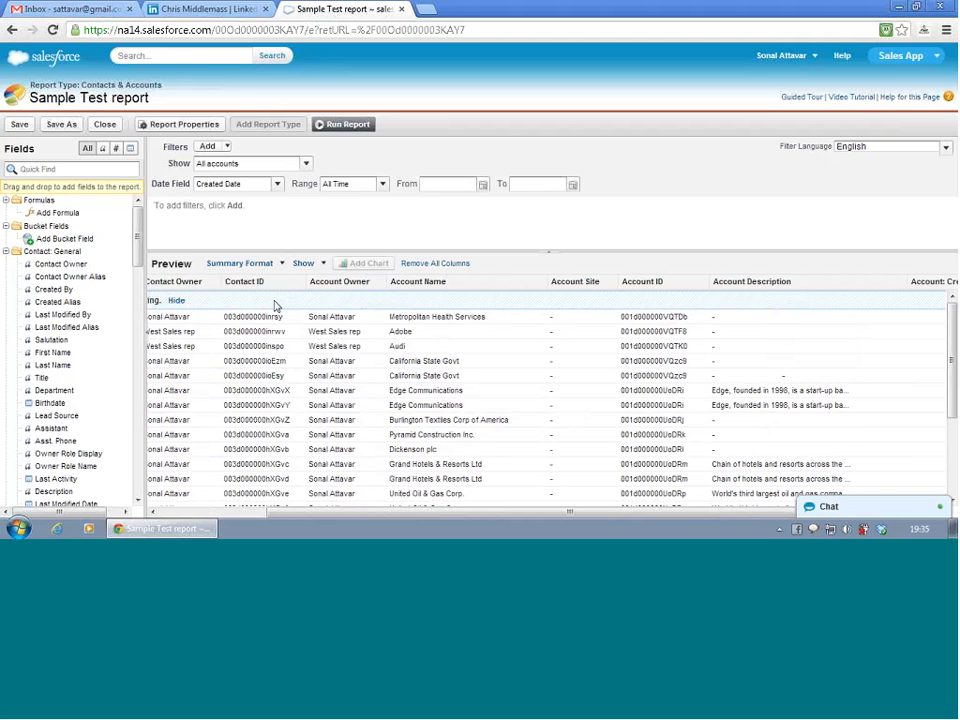
pyautogui.hscroll(-3, 275, 306)
pyautogui.scroll(-5, 277, 308)
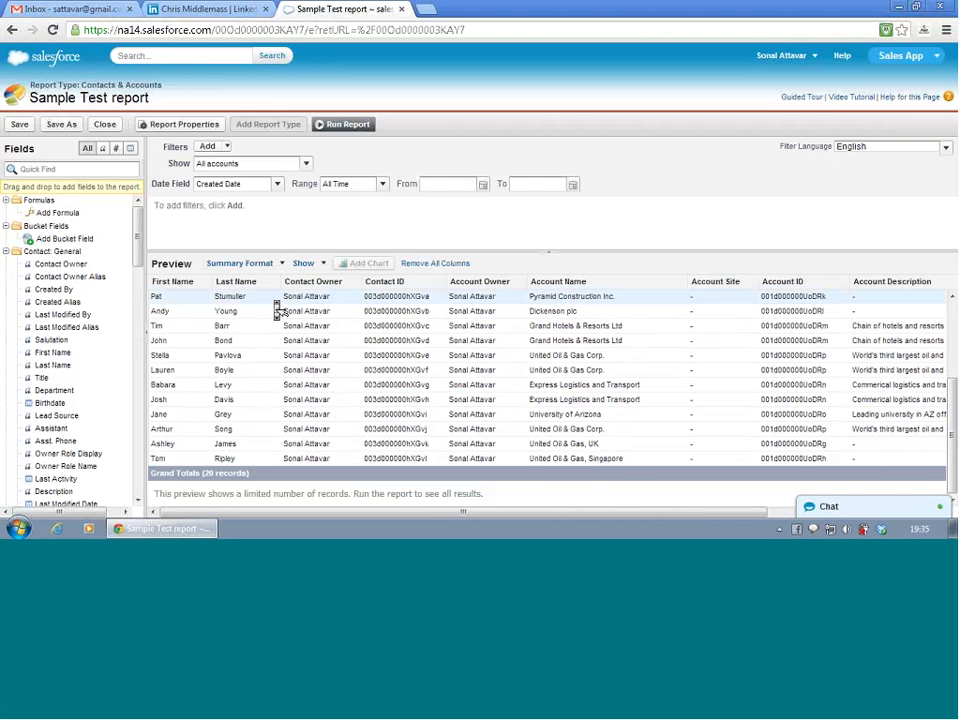
pyautogui.scroll(5, 279, 310)
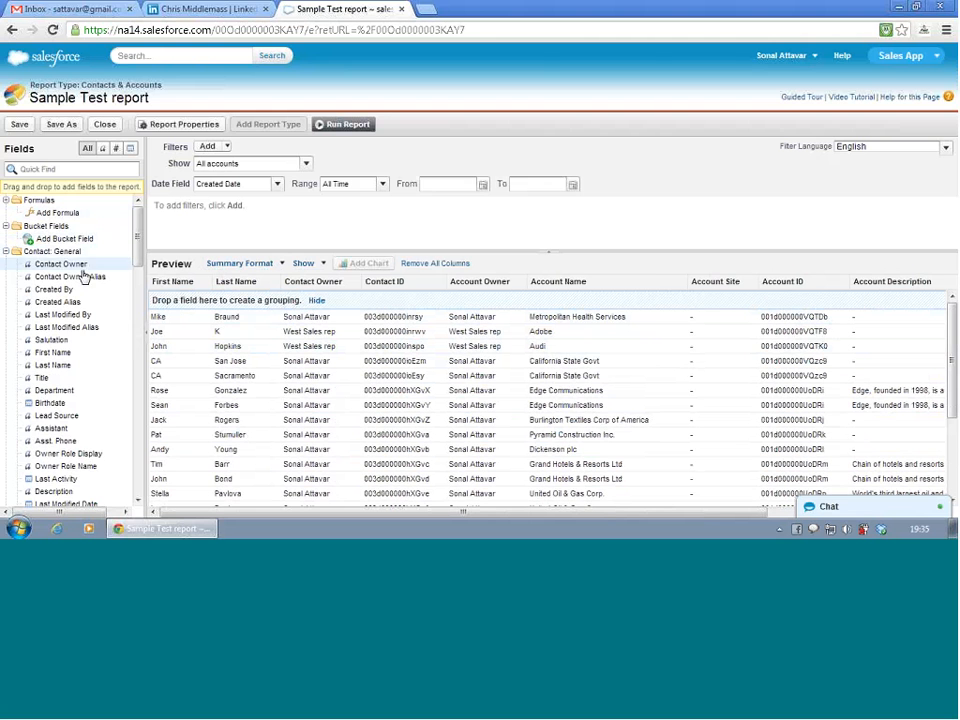
pyautogui.scroll(-3, 81, 334)
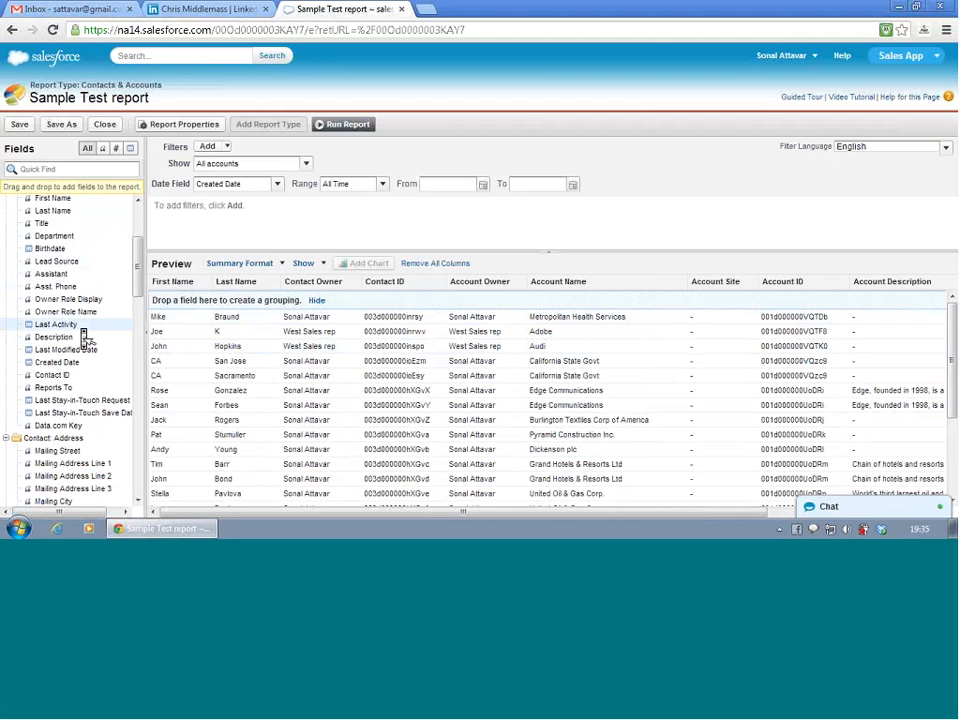
pyautogui.scroll(3, 84, 336)
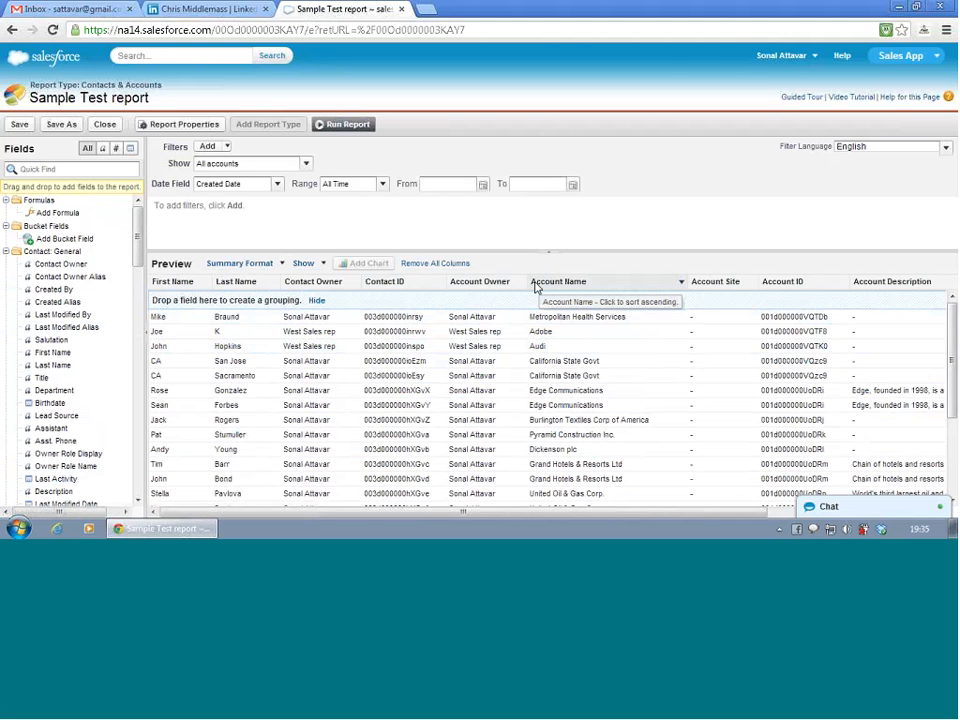
# - Group the summary report by Account Name and look through the grouped records
pyautogui.moveTo(545, 287); pyautogui.dragTo(307, 328)
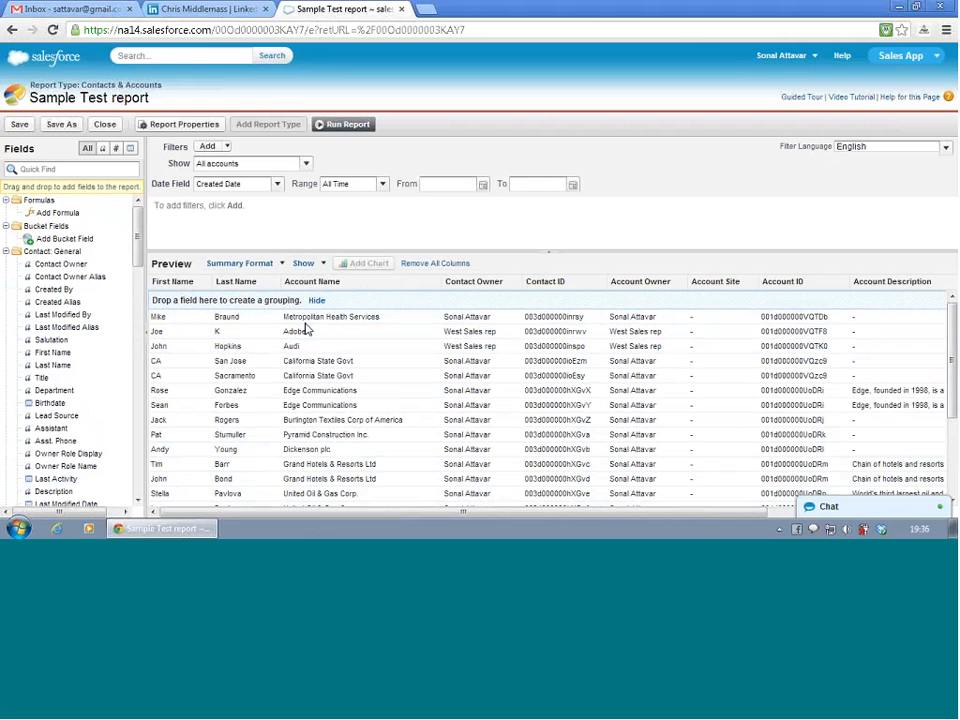
pyautogui.click(315, 283)
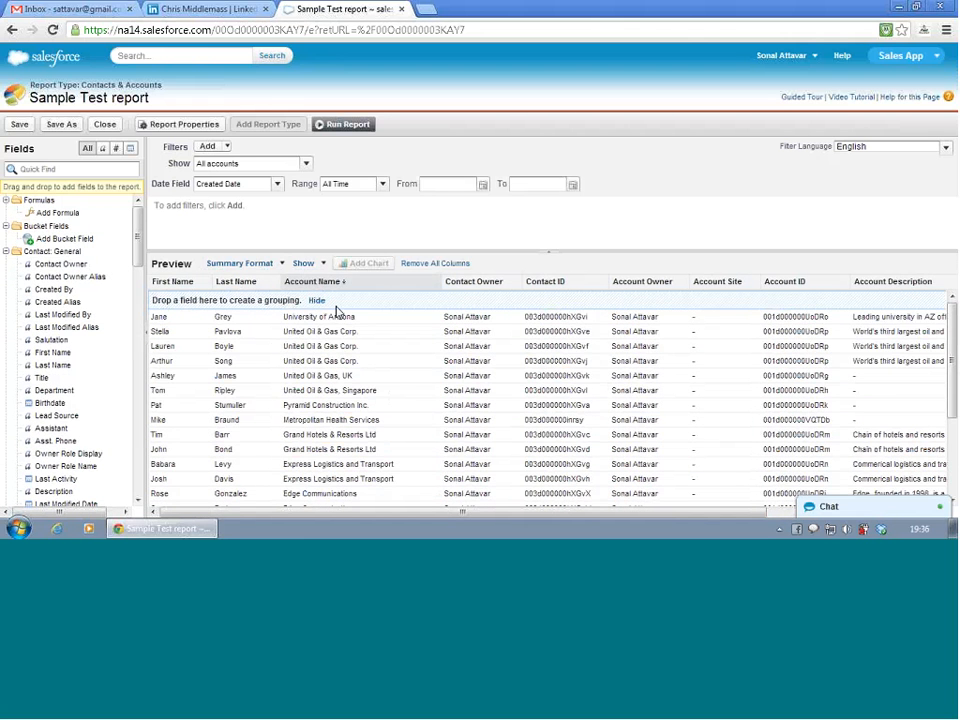
pyautogui.moveTo(341, 297); pyautogui.dragTo(365, 298)
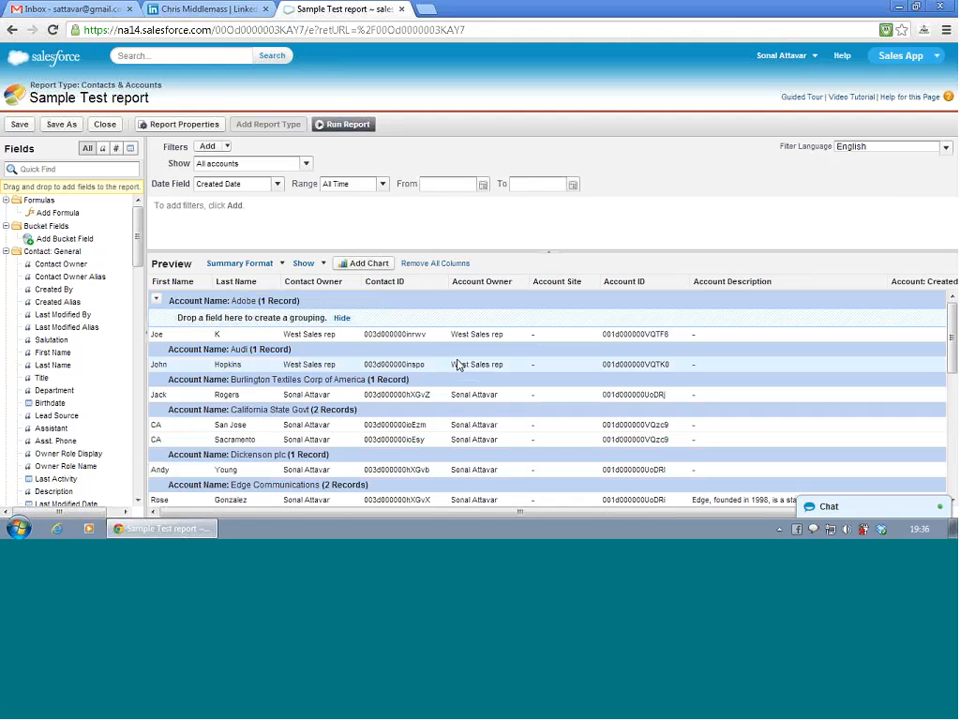
pyautogui.scroll(-2, 400, 378)
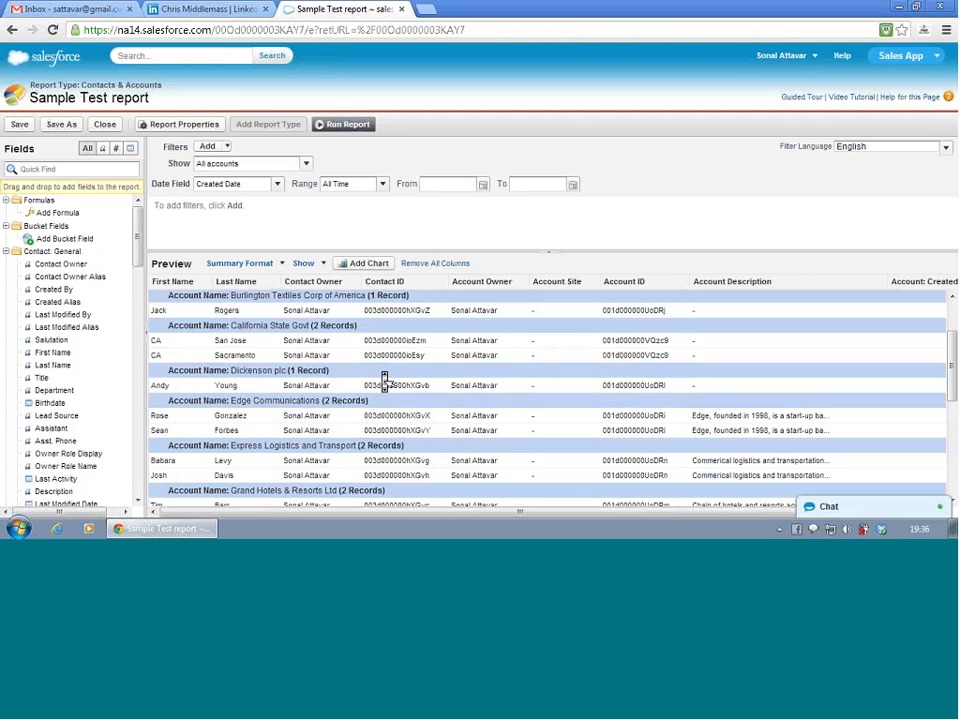
pyautogui.scroll(-2, 384, 380)
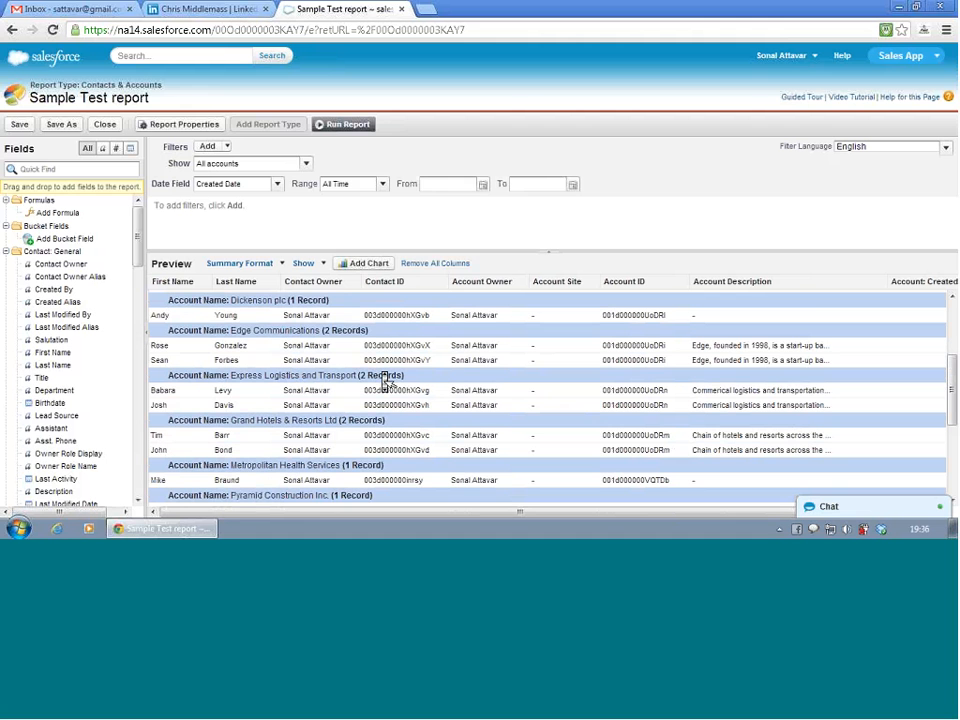
# - Run the summary report grouped by Account Name and look through its records
pyautogui.scroll(-6, 386, 380)
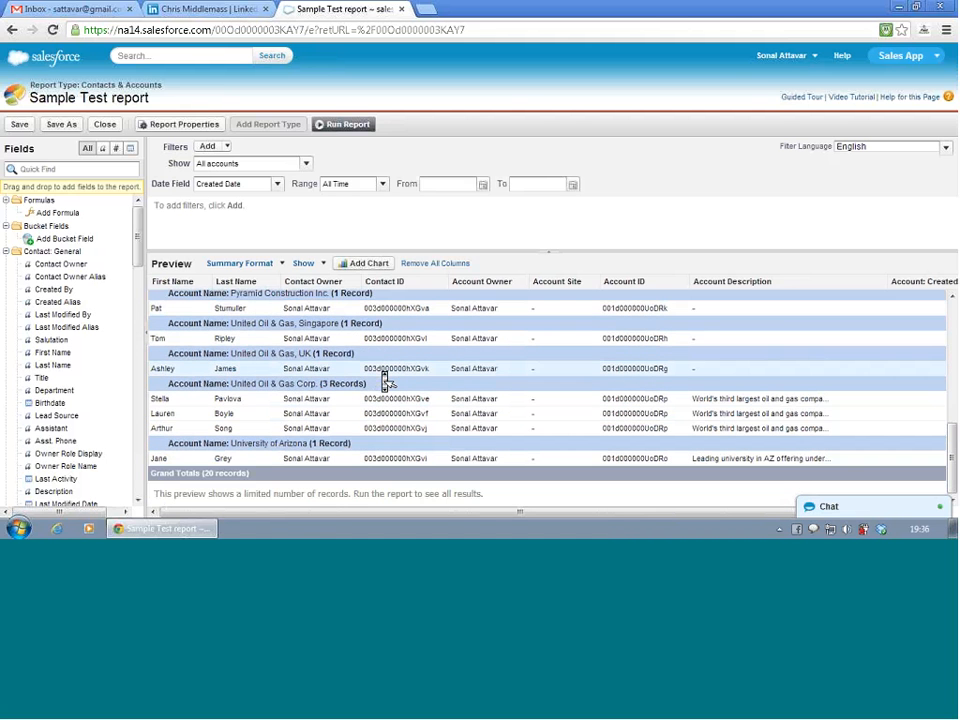
pyautogui.scroll(2, 386, 380)
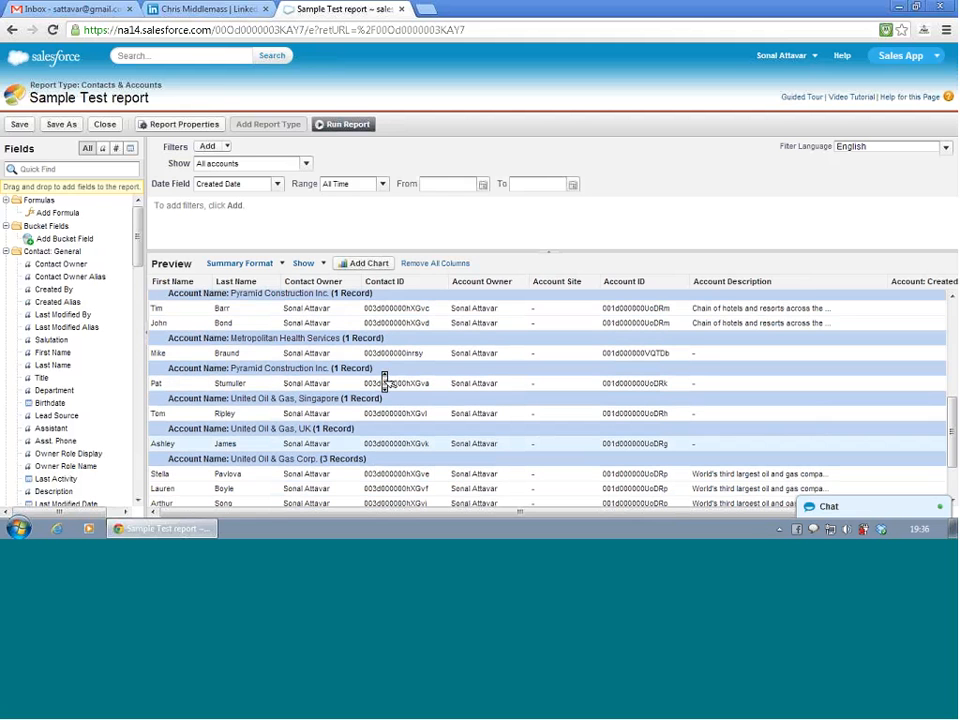
pyautogui.scroll(10, 386, 380)
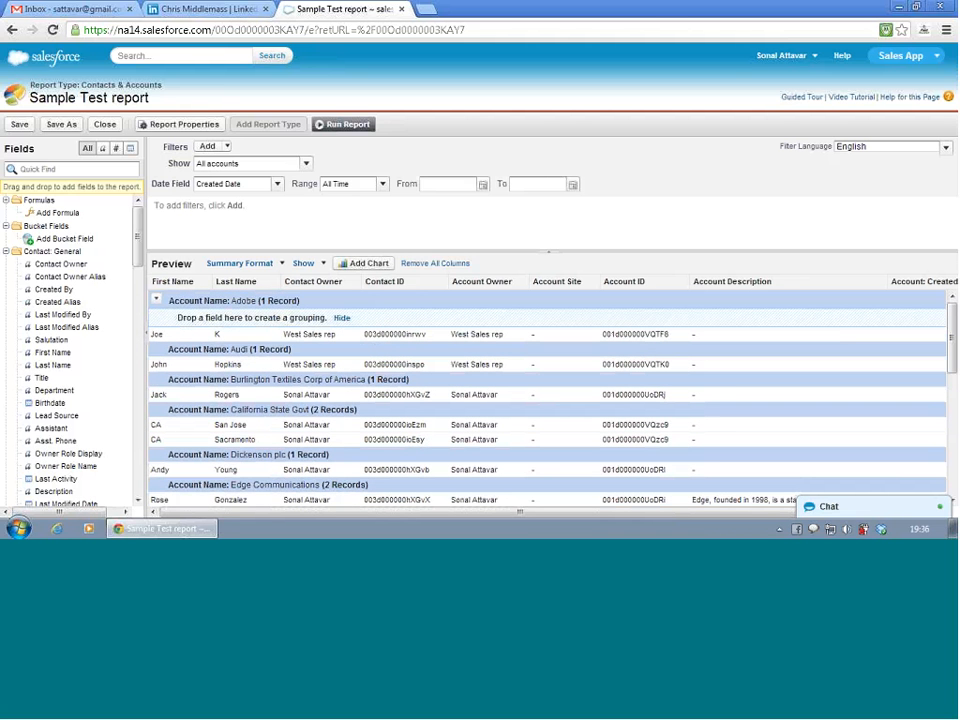
pyautogui.click(347, 124)
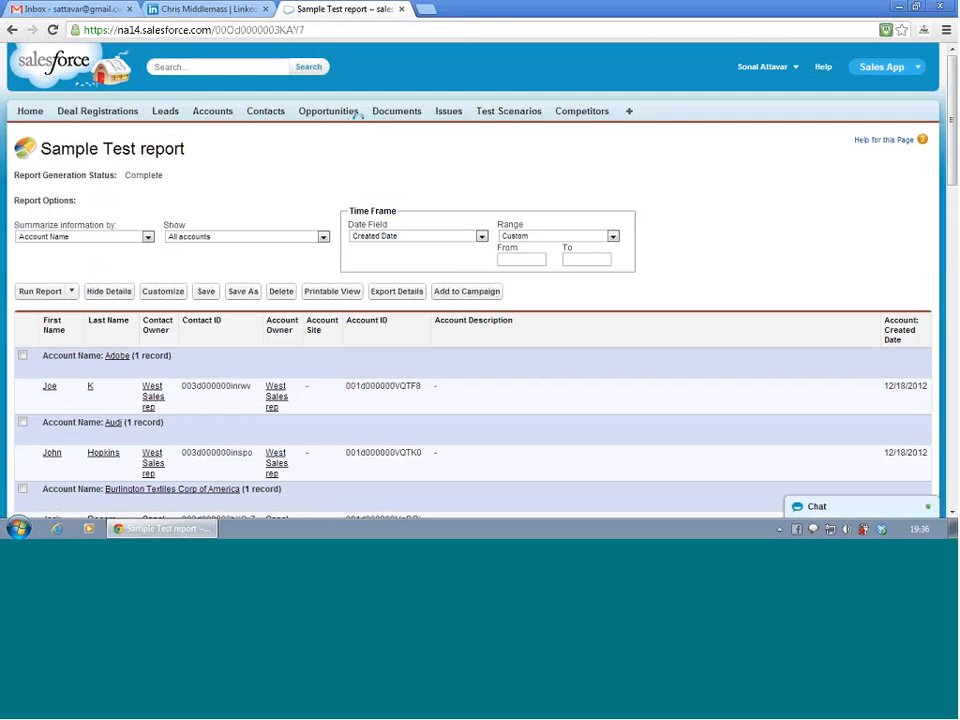
pyautogui.scroll(-3, 246, 322)
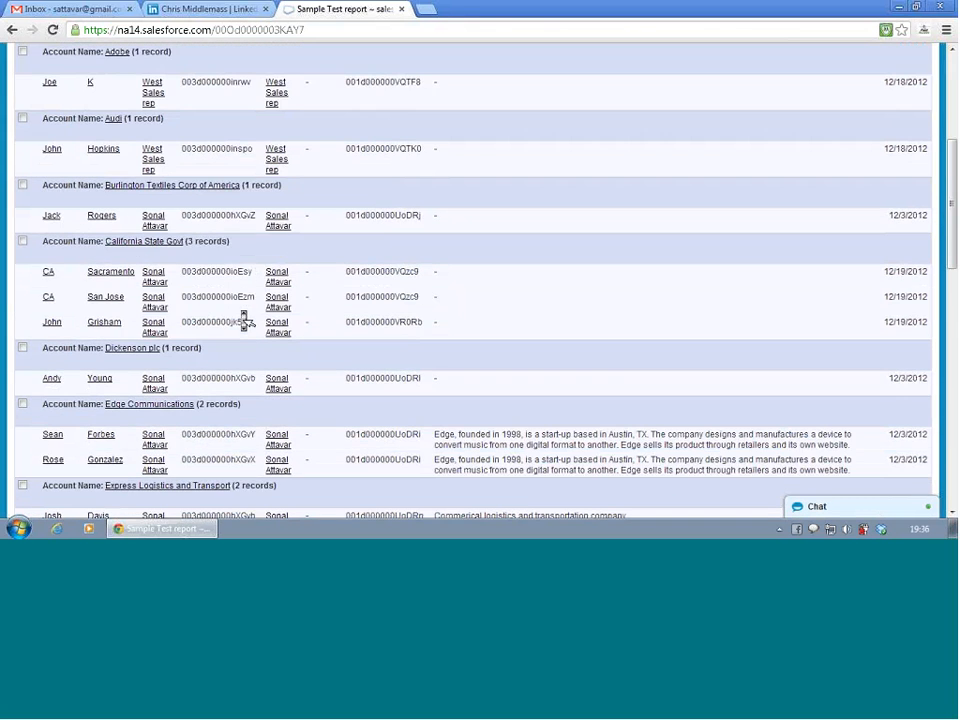
pyautogui.scroll(-1, 246, 322)
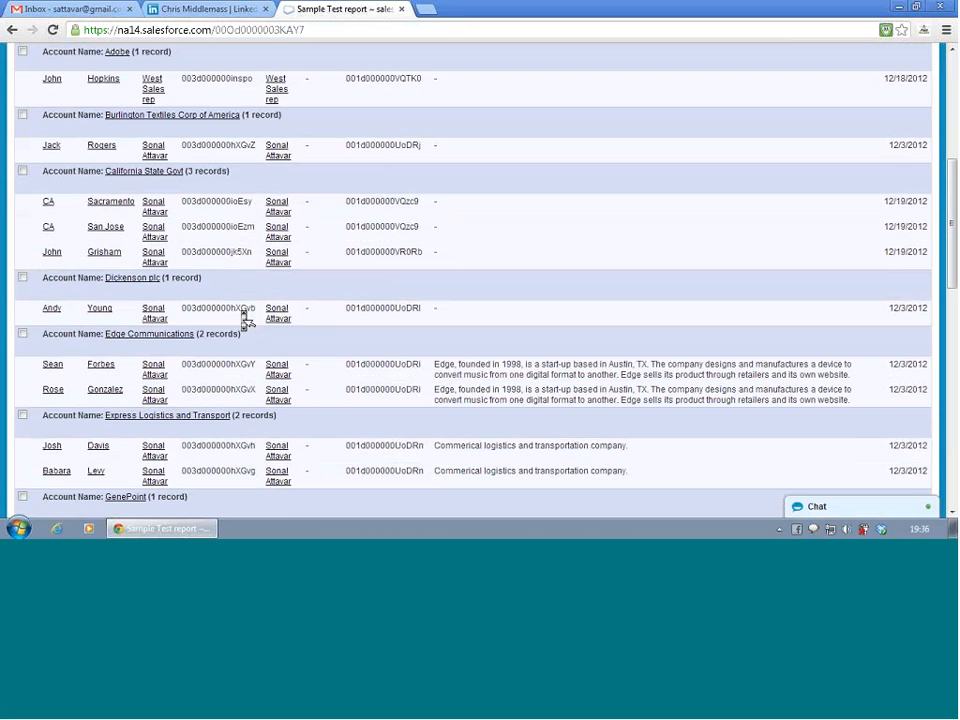
pyautogui.scroll(-3, 246, 318)
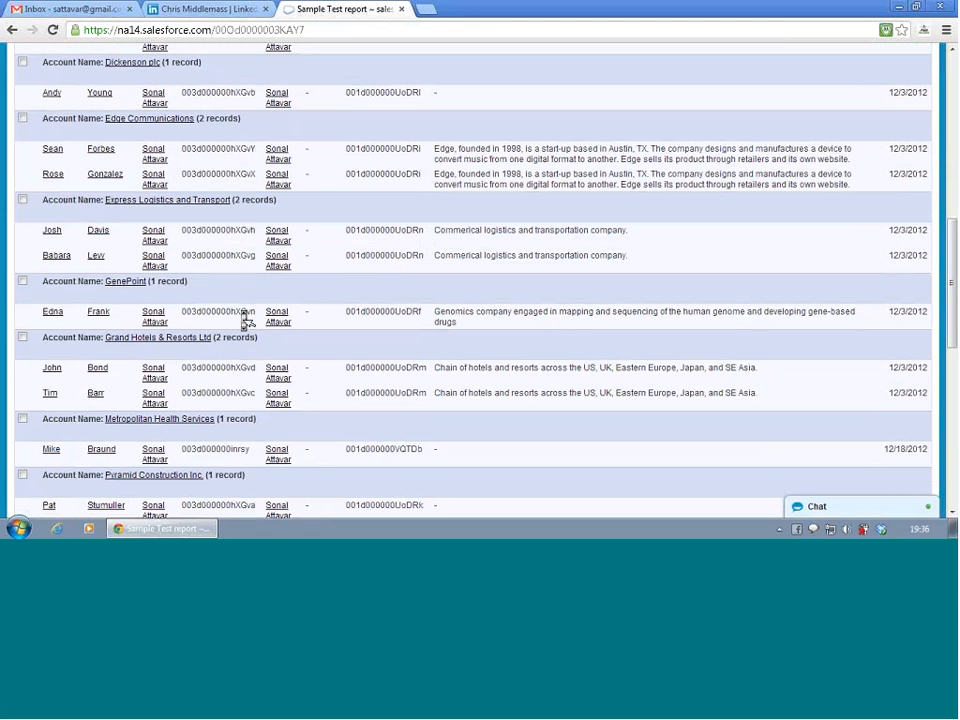
pyautogui.scroll(8, 246, 318)
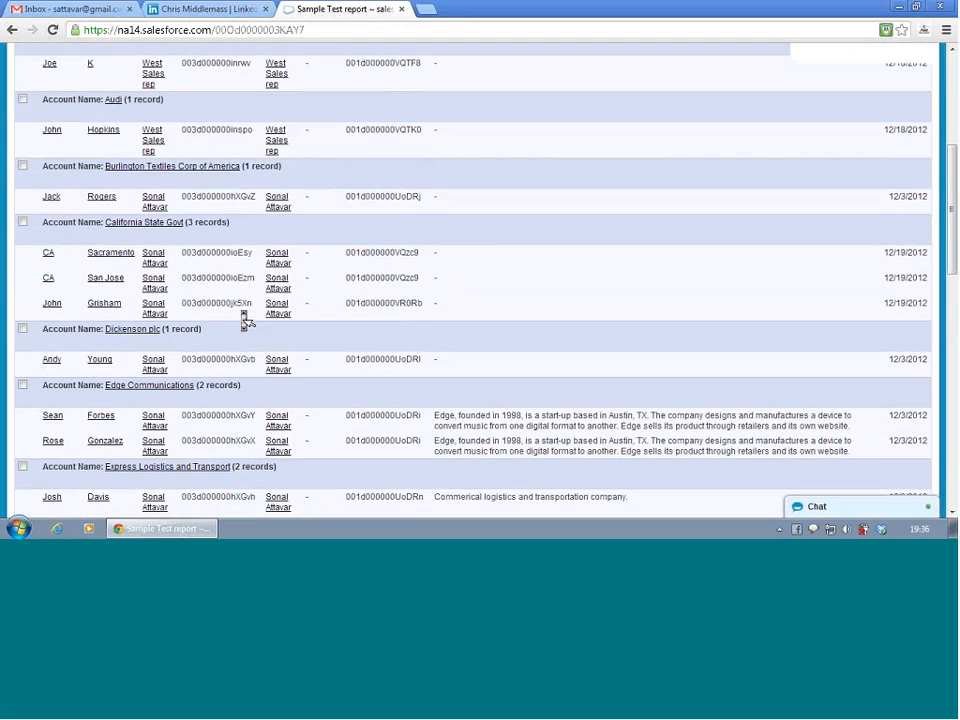
# - Reopen the report for customizing and add a horizontal bar chart with Record Count on the X-axis and Account Name on the Y-axis
pyautogui.click(178, 291)
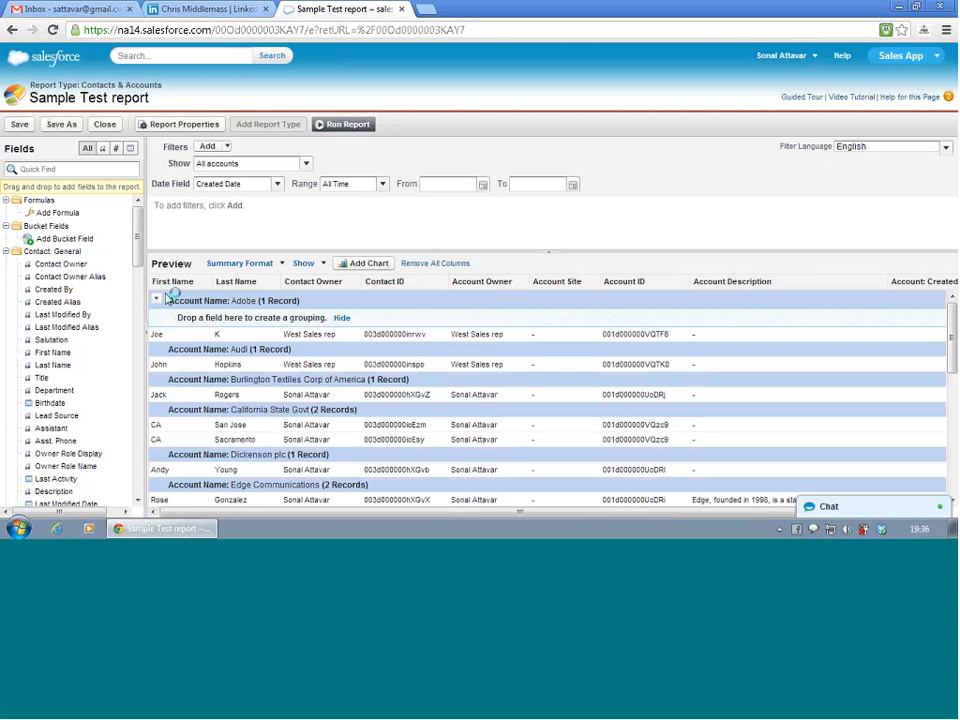
pyautogui.click(365, 263)
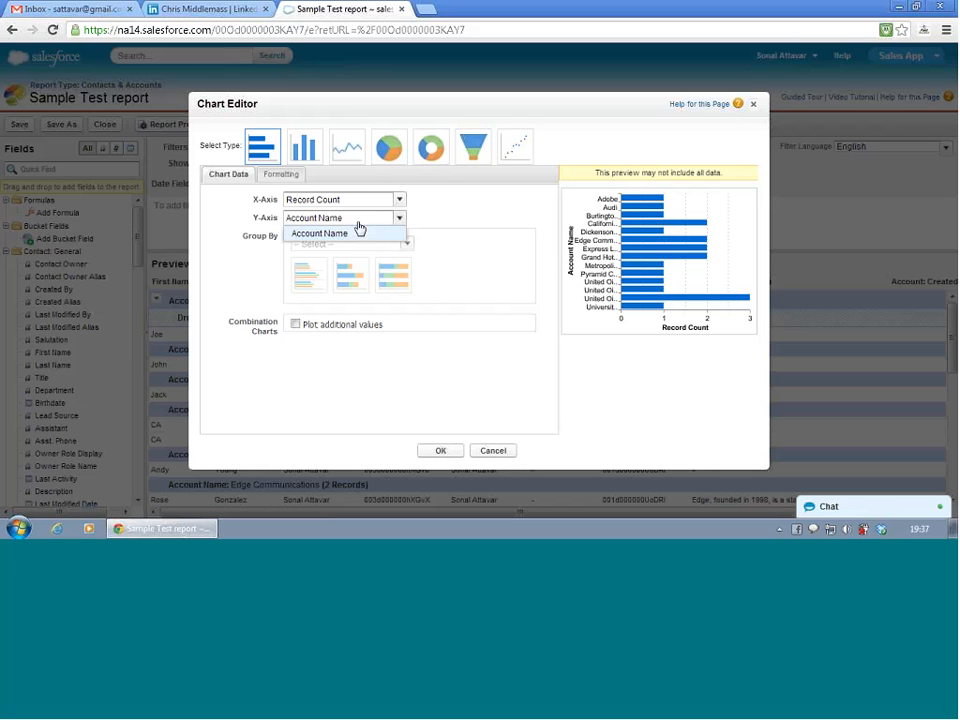
pyautogui.click(364, 207)
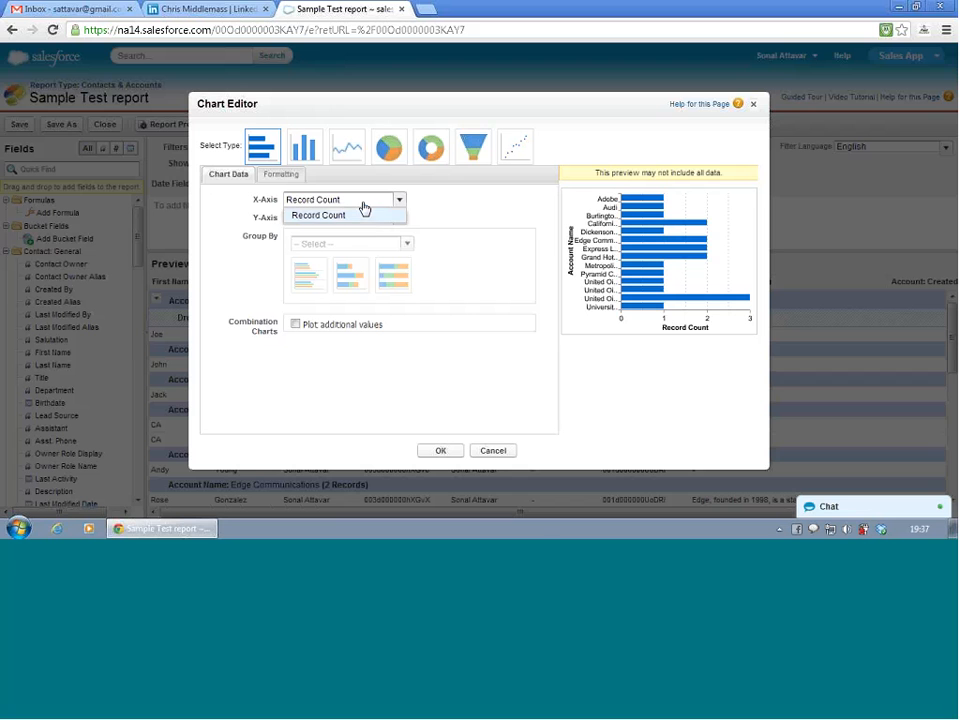
pyautogui.click(364, 215)
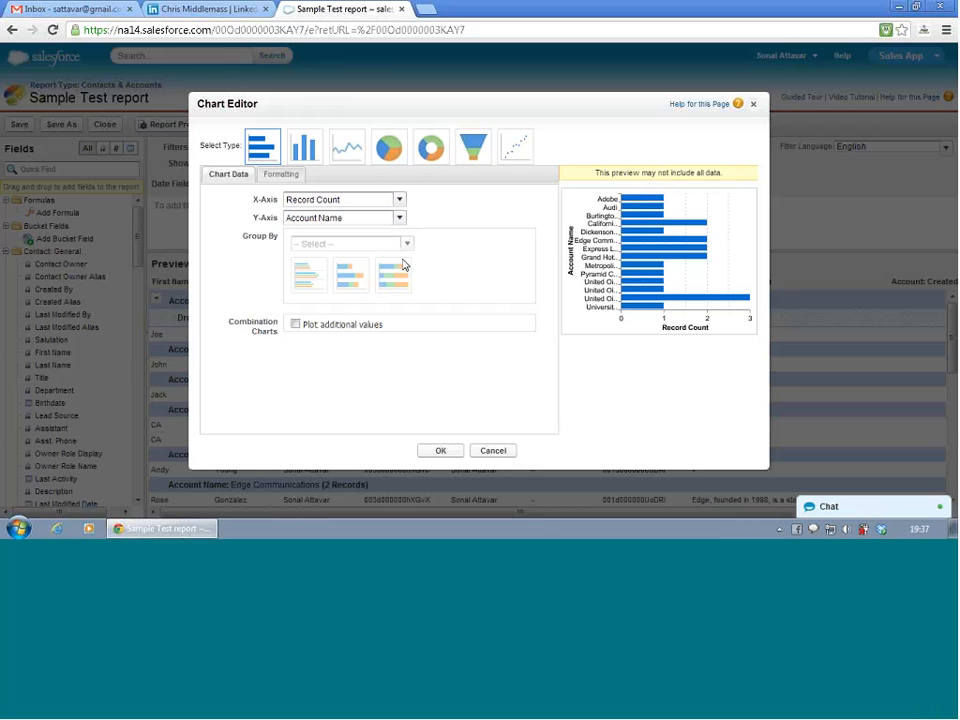
pyautogui.click(296, 324)
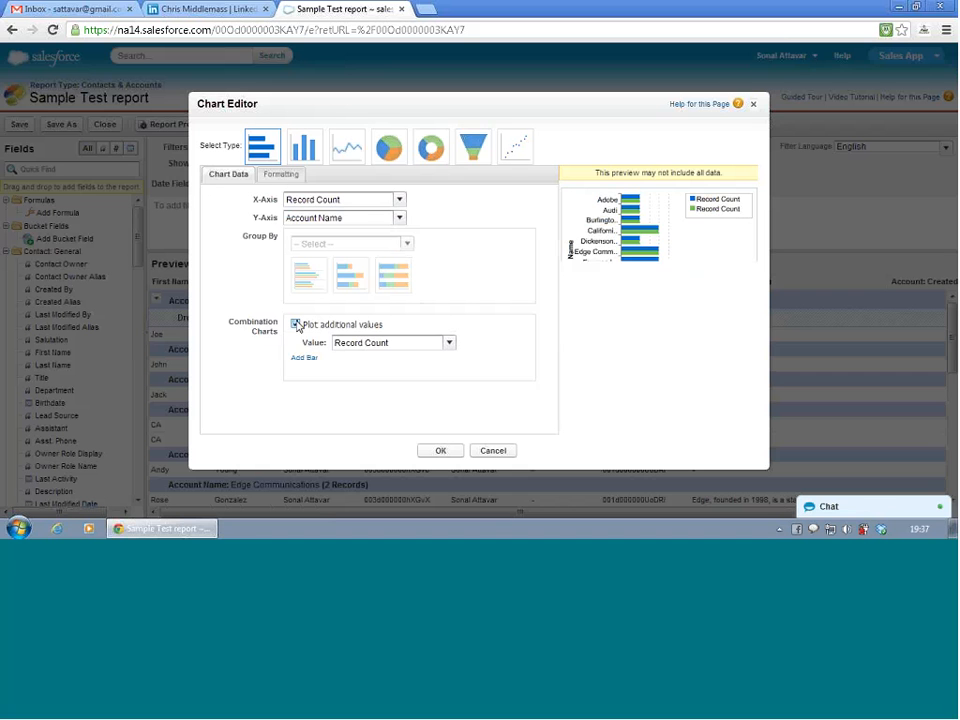
pyautogui.click(296, 324)
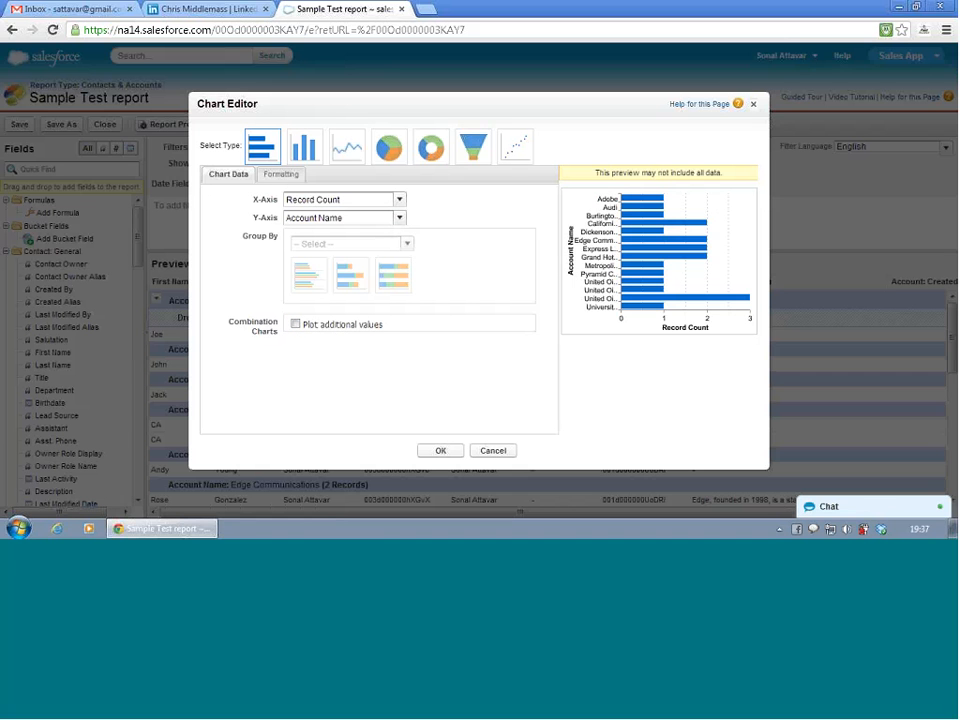
pyautogui.click(443, 451)
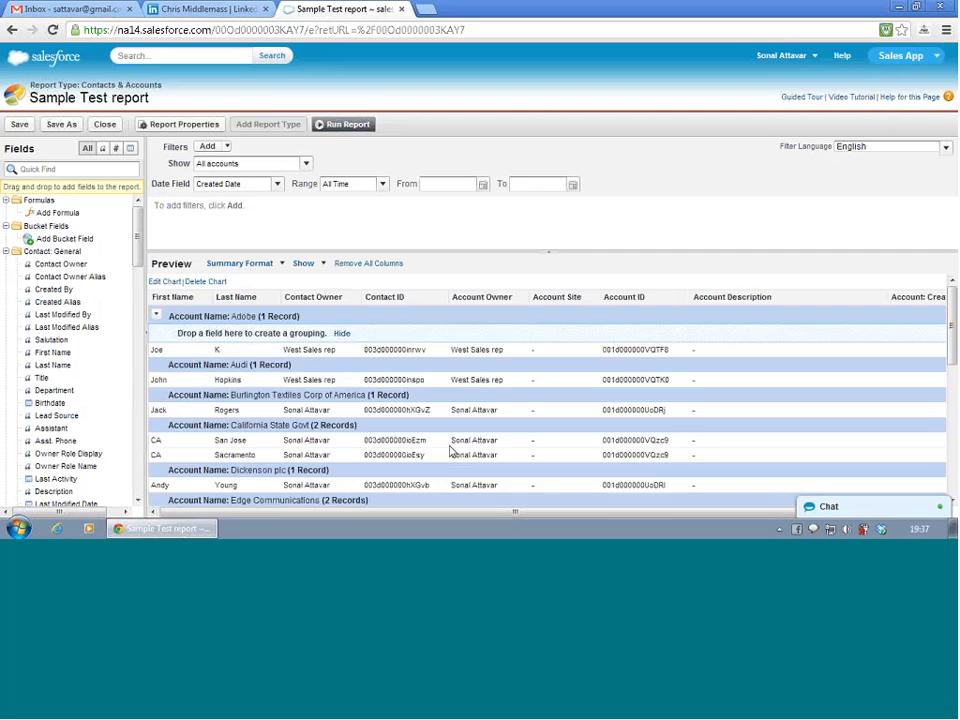
# - Examine the new bar chart and the grouped records beneath it in the report preview
pyautogui.scroll(-2, 452, 452)
pyautogui.scroll(-3, 452, 455)
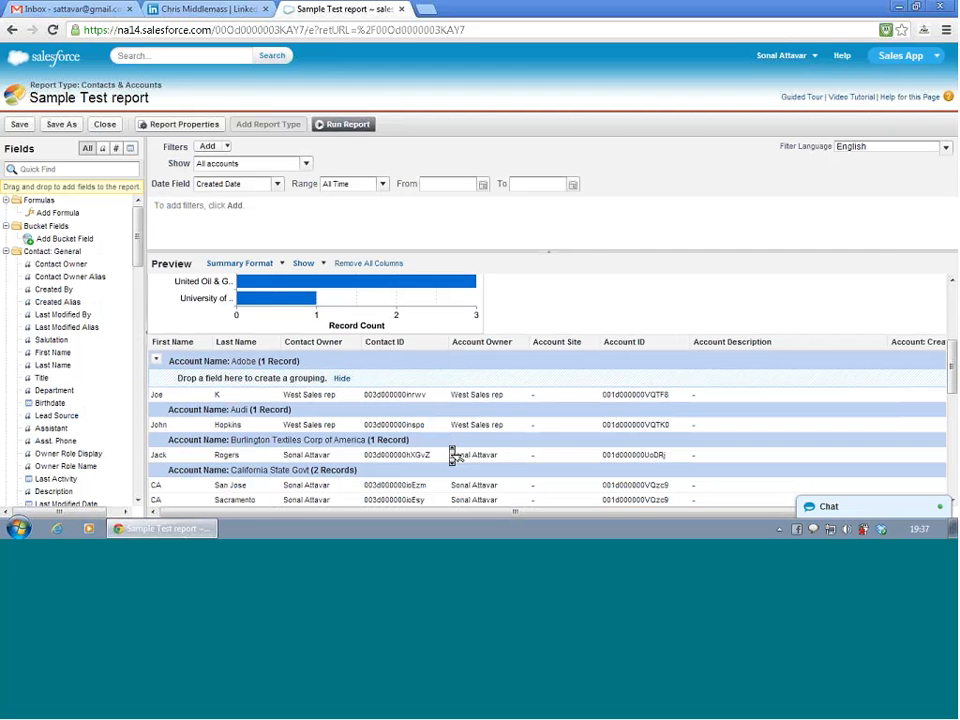
pyautogui.scroll(5, 452, 455)
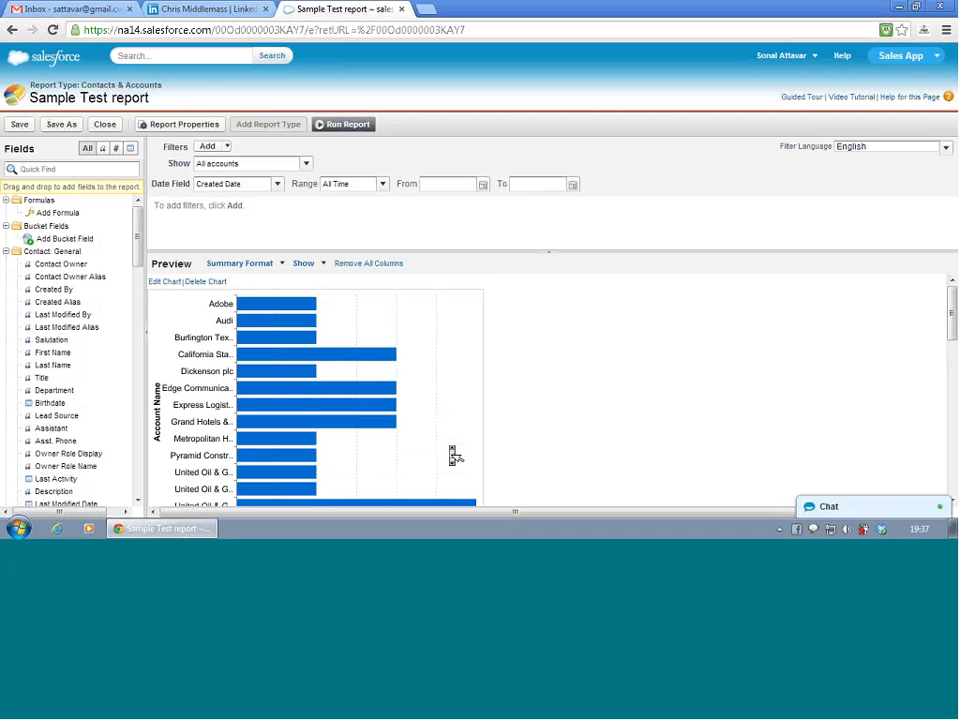
pyautogui.scroll(-6, 455, 455)
pyautogui.scroll(3, 455, 455)
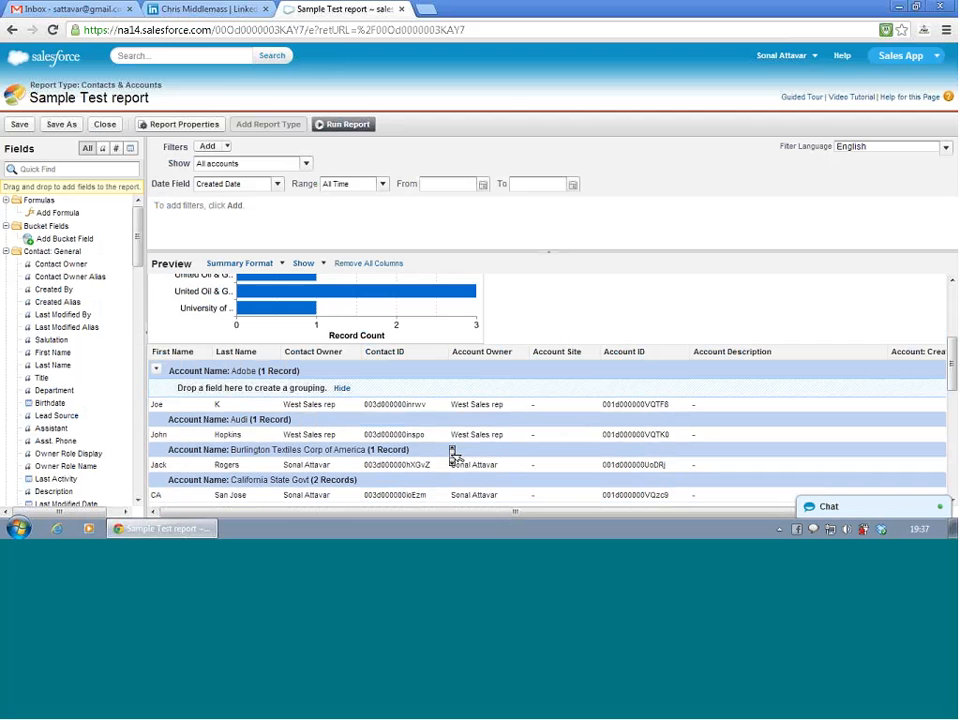
pyautogui.scroll(-2, 455, 455)
pyautogui.scroll(-2, 455, 455)
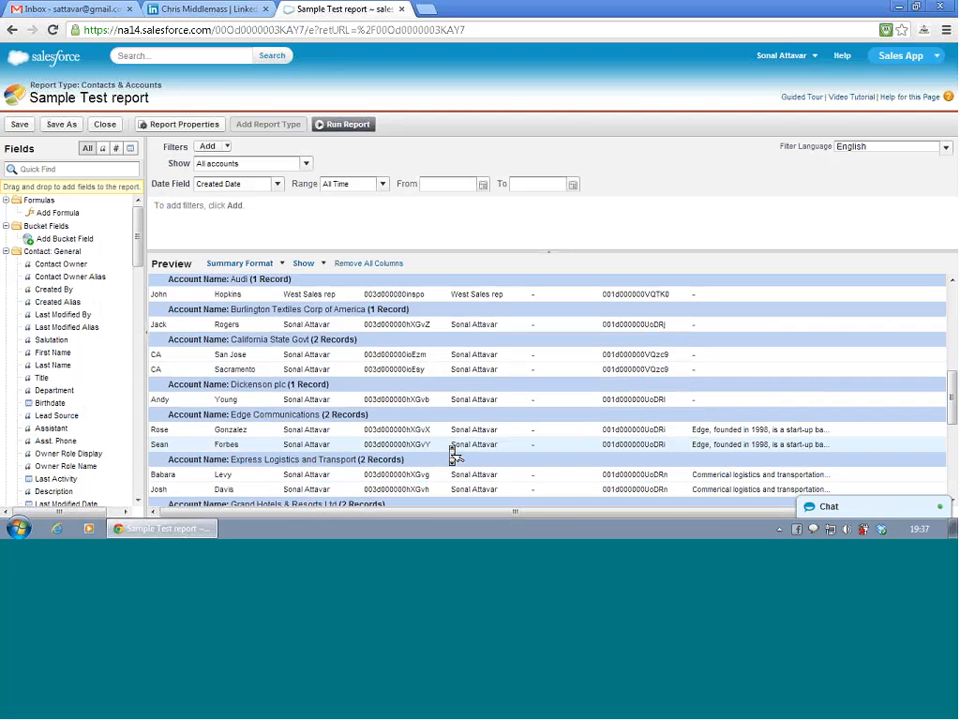
pyautogui.scroll(5, 455, 455)
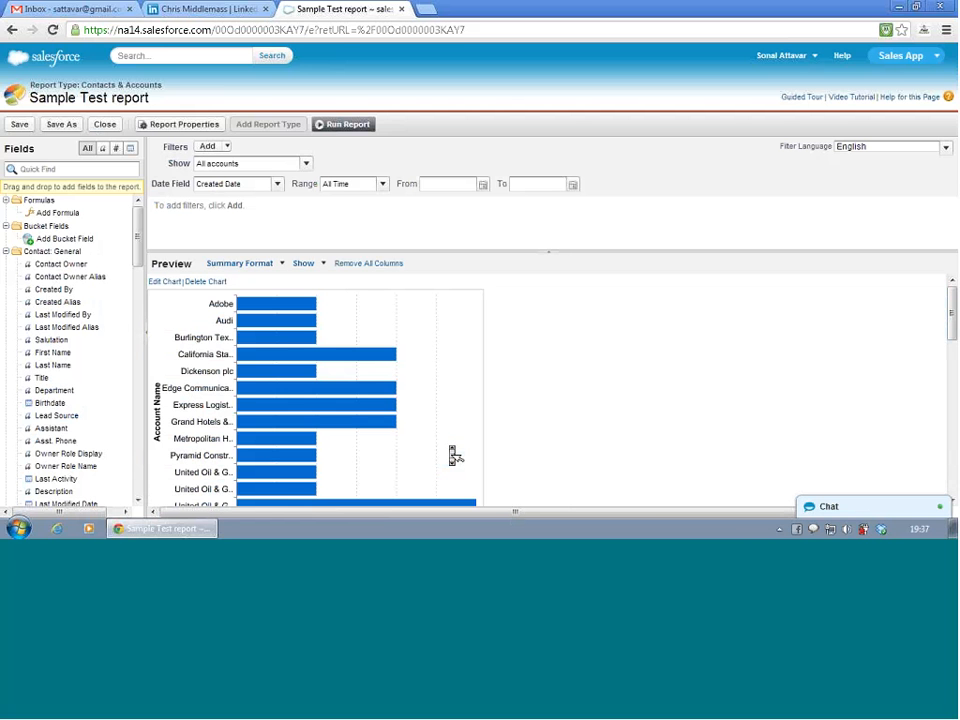
# - Add Account: Created Date as a second grouping level under Account Name and look through the regrouped records
pyautogui.scroll(-6, 453, 455)
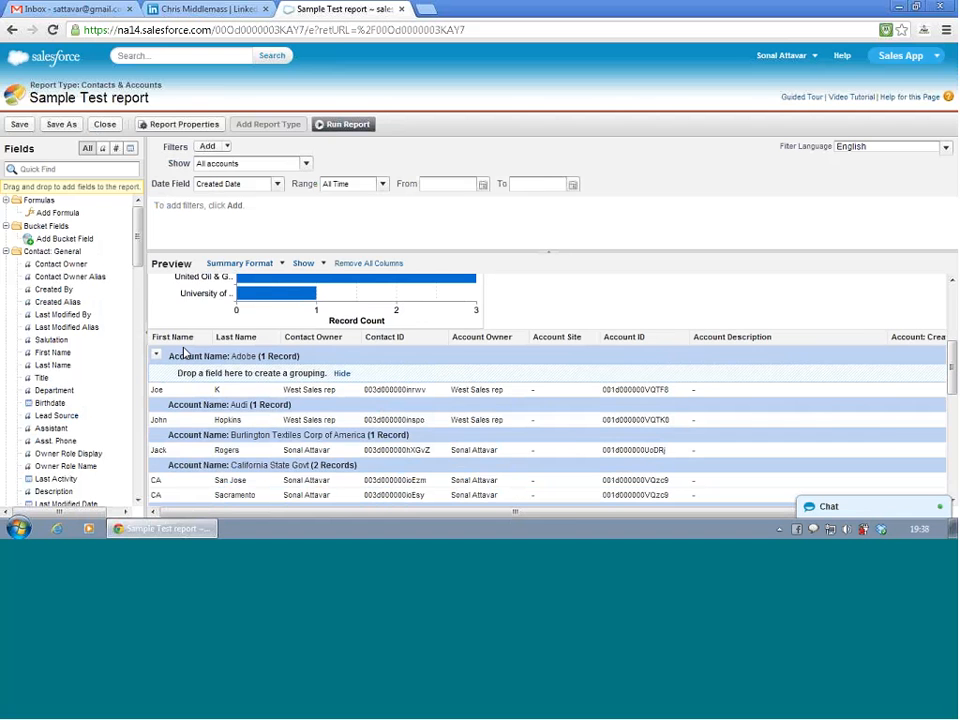
pyautogui.hscroll(2, 184, 350)
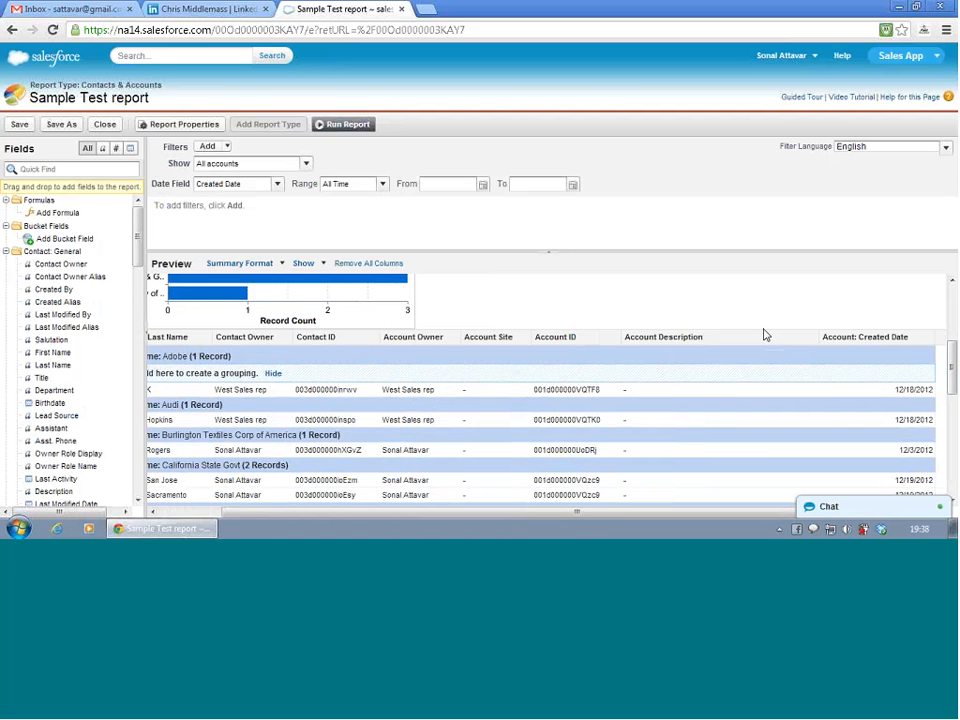
pyautogui.moveTo(862, 340); pyautogui.dragTo(682, 375)
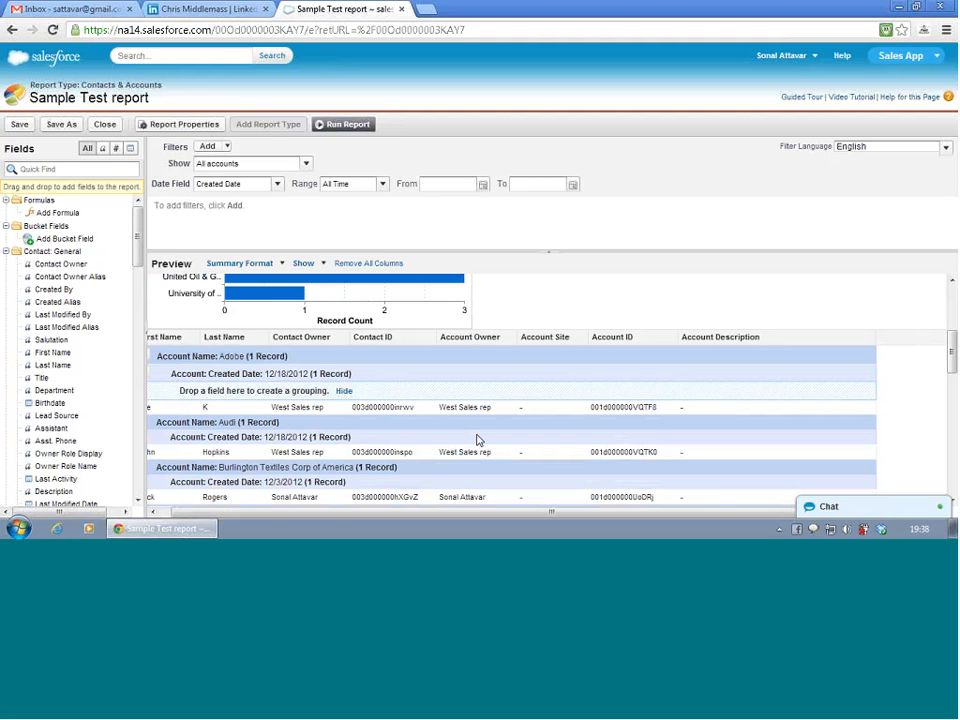
pyautogui.hotkey('ctrl', '+')
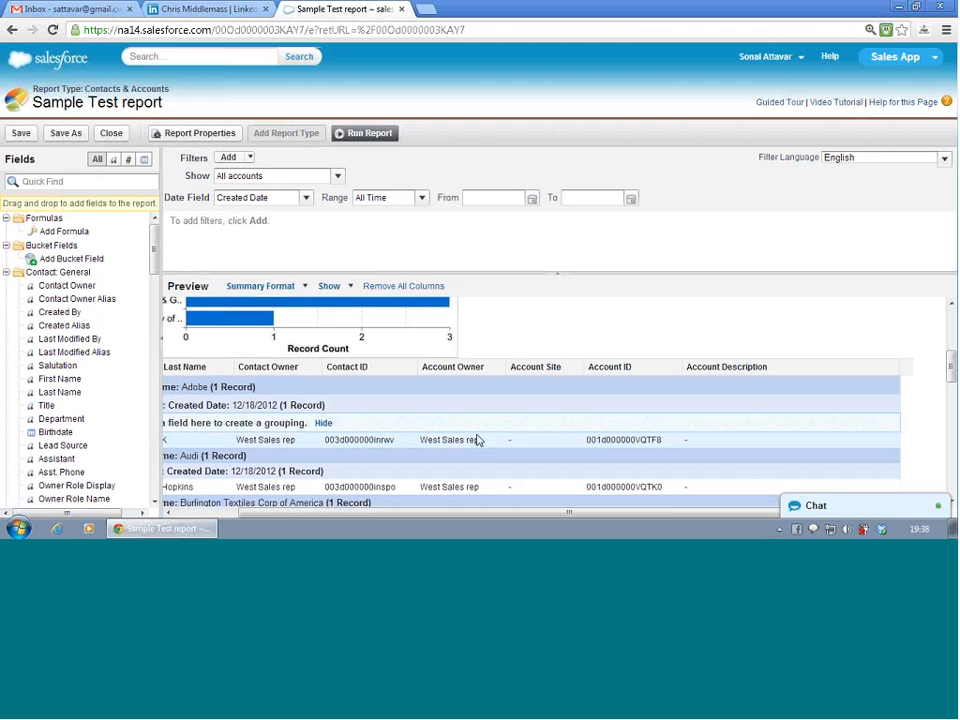
pyautogui.hotkey('ctrl', '-')
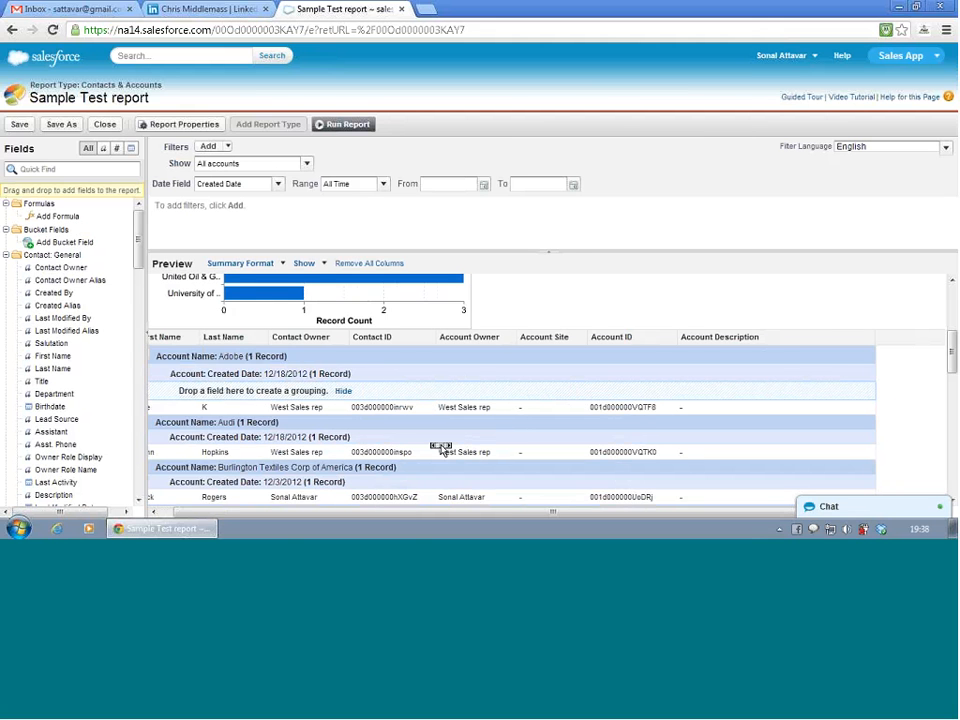
pyautogui.hscroll(-1, 441, 446)
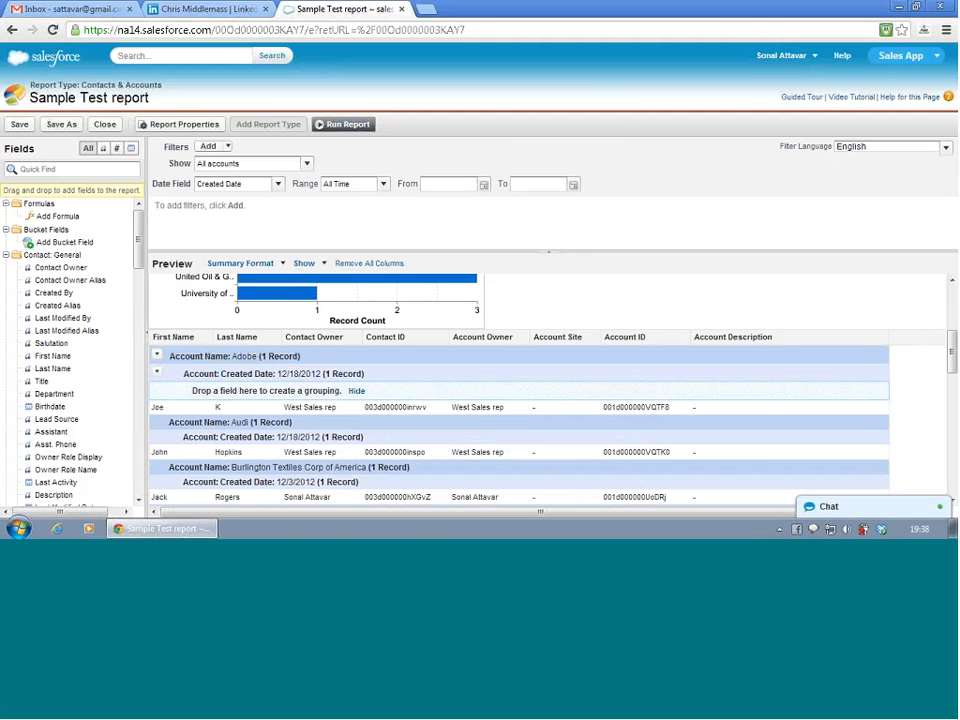
pyautogui.scroll(-10, 288, 407)
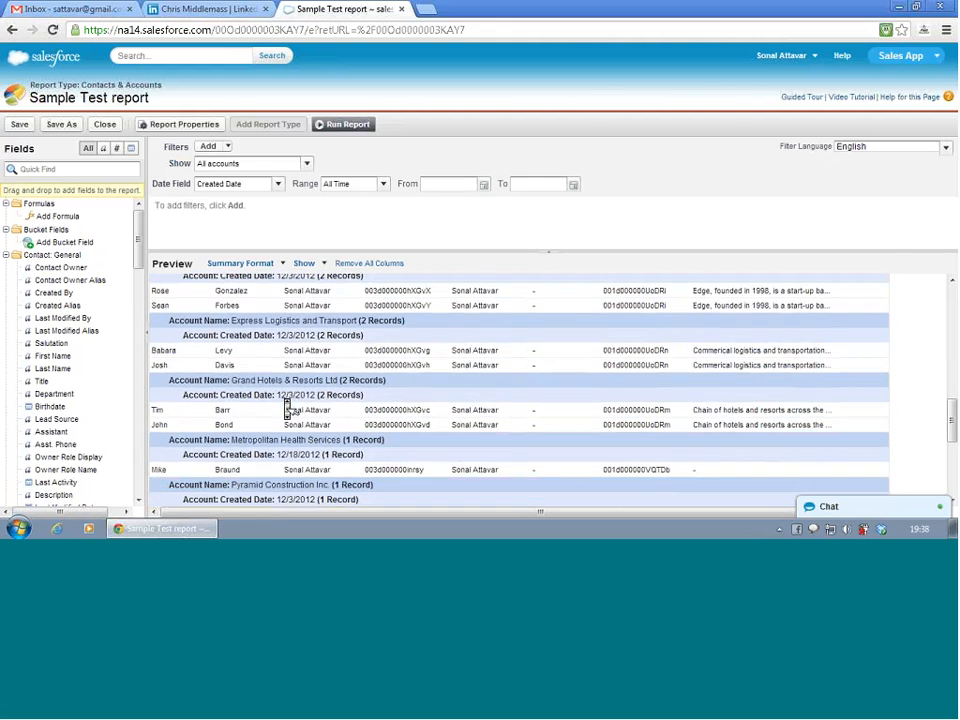
pyautogui.scroll(10, 288, 407)
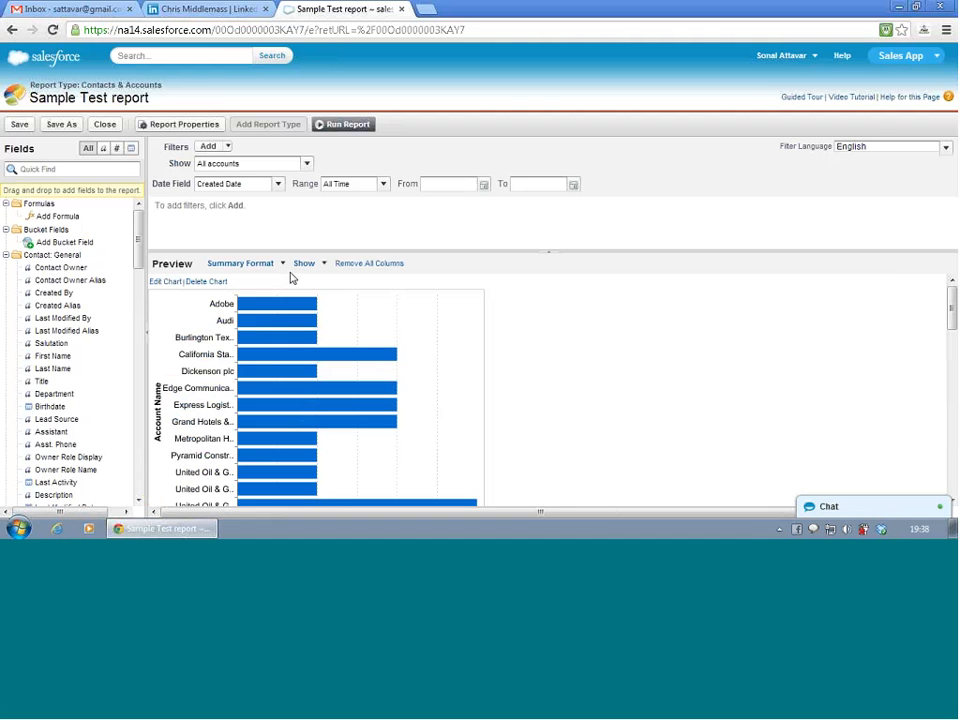
# - Edit the report chart to group its bars by Account: Created Date in the Stacked style
pyautogui.click(163, 284)
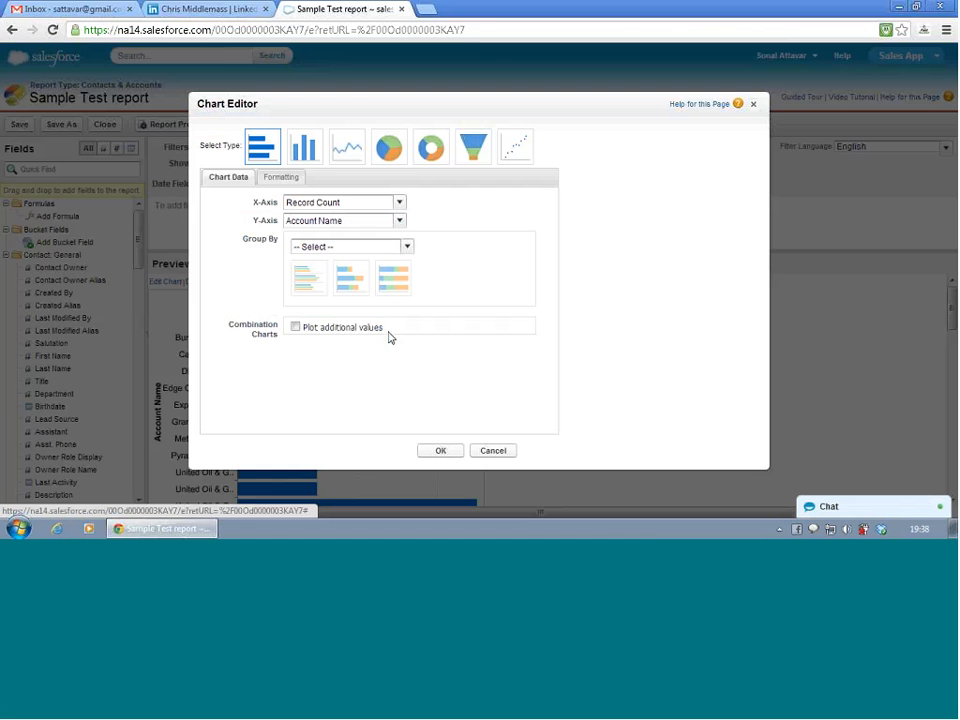
pyautogui.click(383, 230)
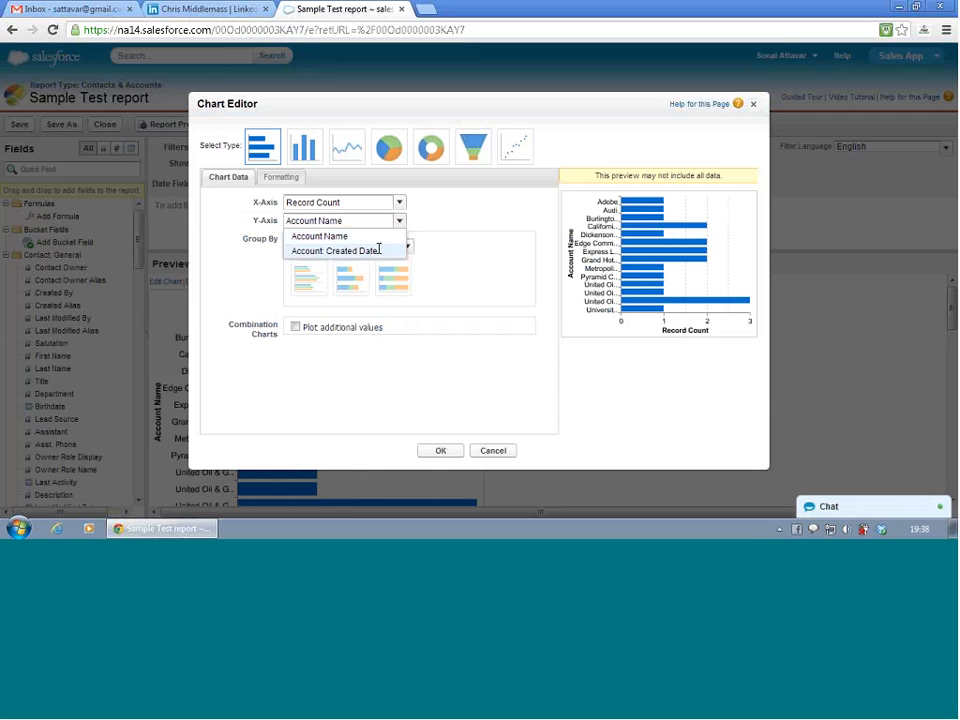
pyautogui.click(376, 225)
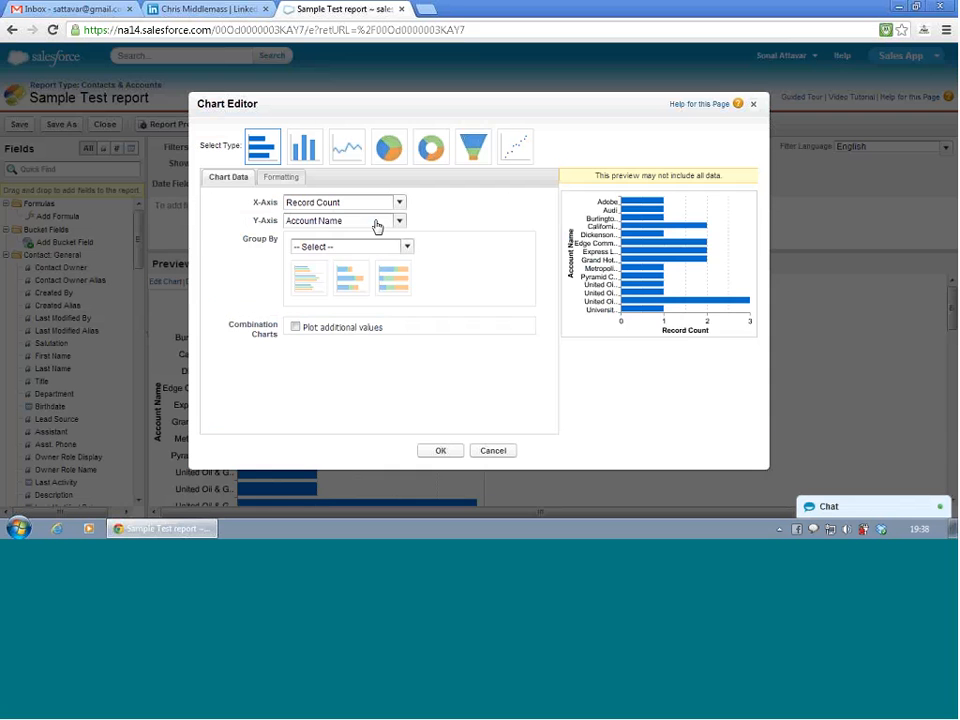
pyautogui.click(392, 249)
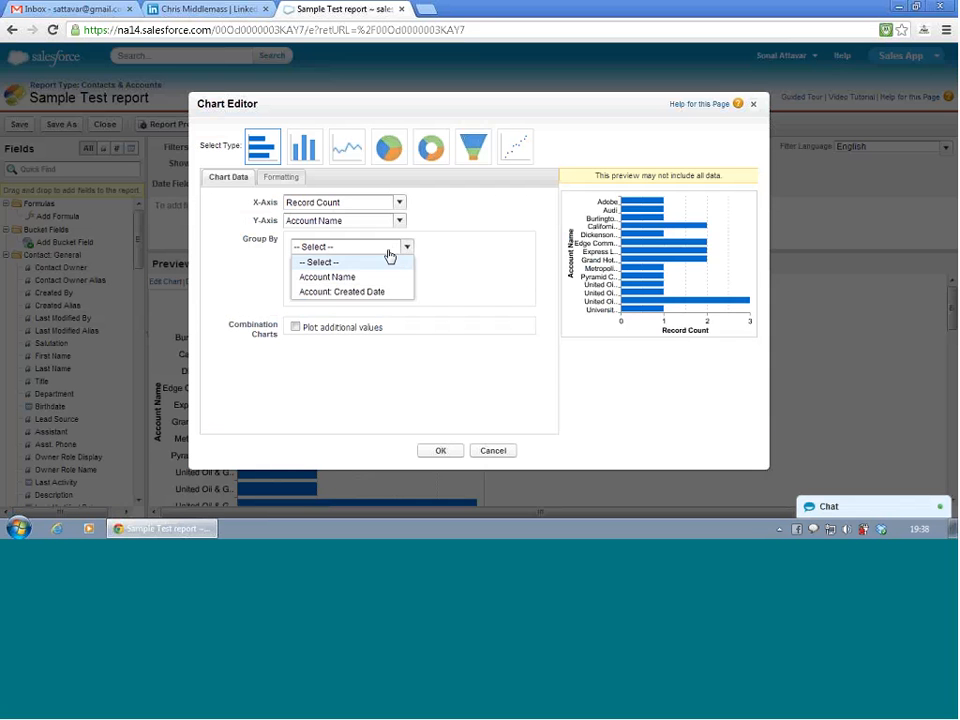
pyautogui.click(374, 292)
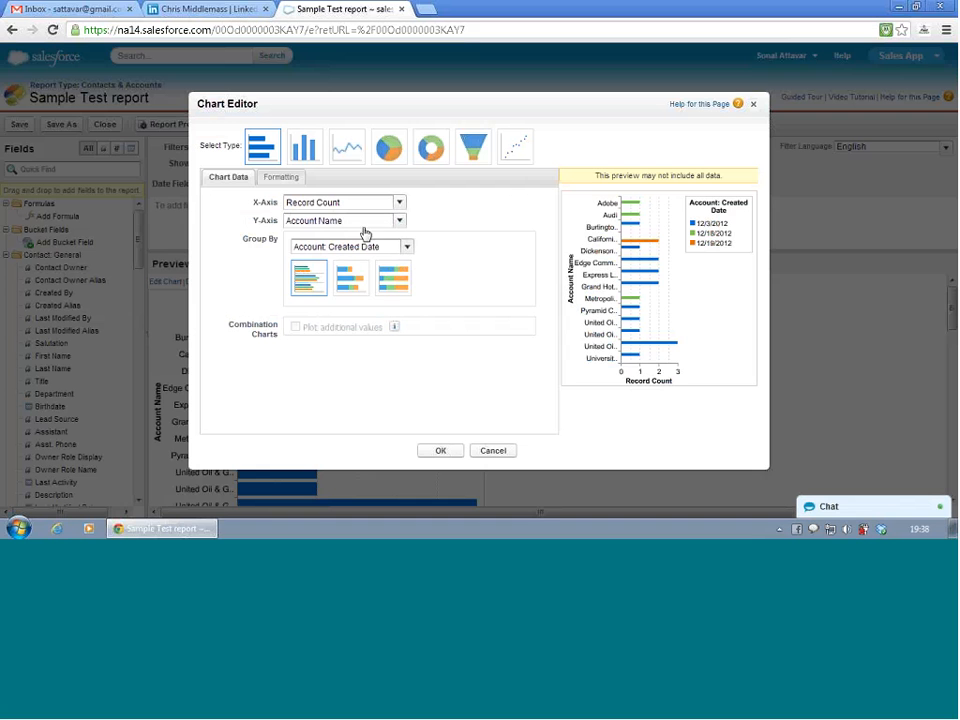
pyautogui.click(350, 285)
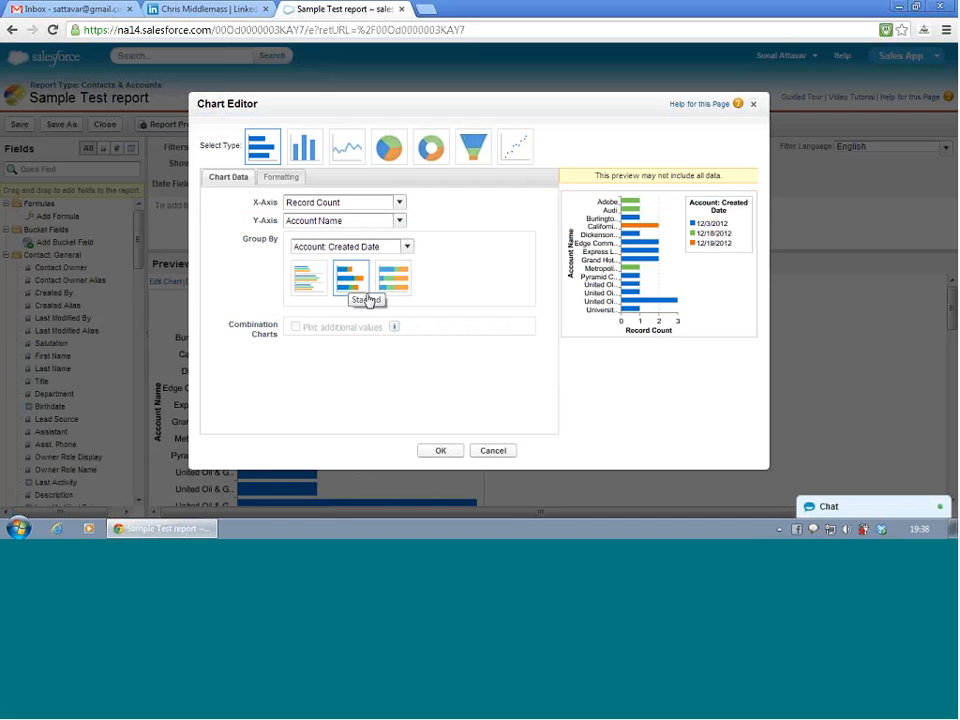
pyautogui.click(442, 451)
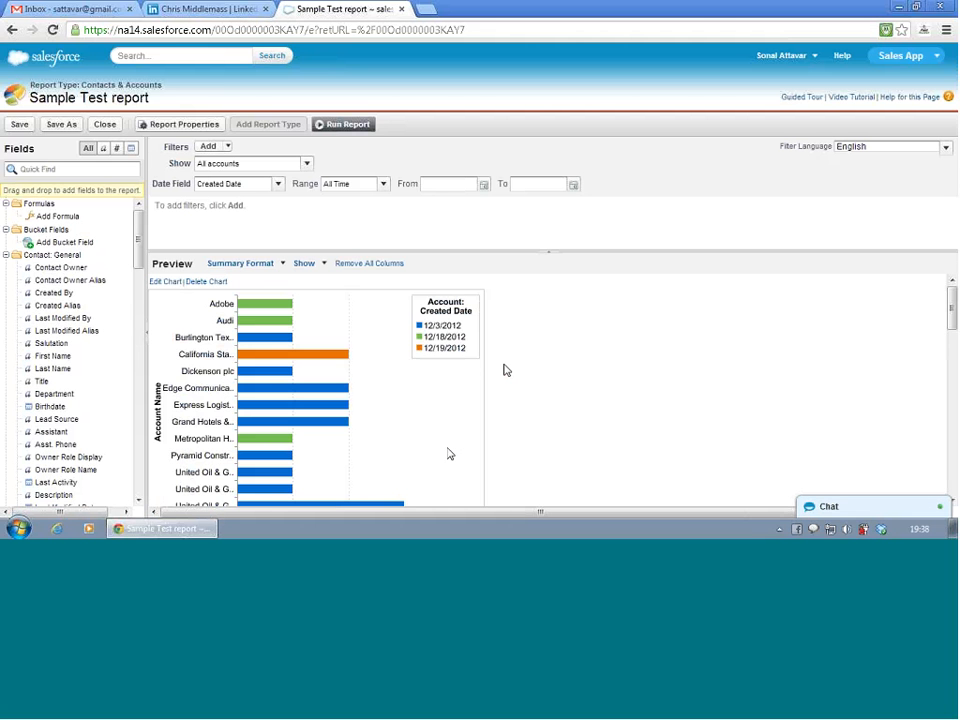
# - Edit the report chart to plot Account: Created Date on the Y-axis and group the bars by Account Name
pyautogui.scroll(-2, 505, 370)
pyautogui.scroll(2, 505, 370)
pyautogui.scroll(-2, 506, 371)
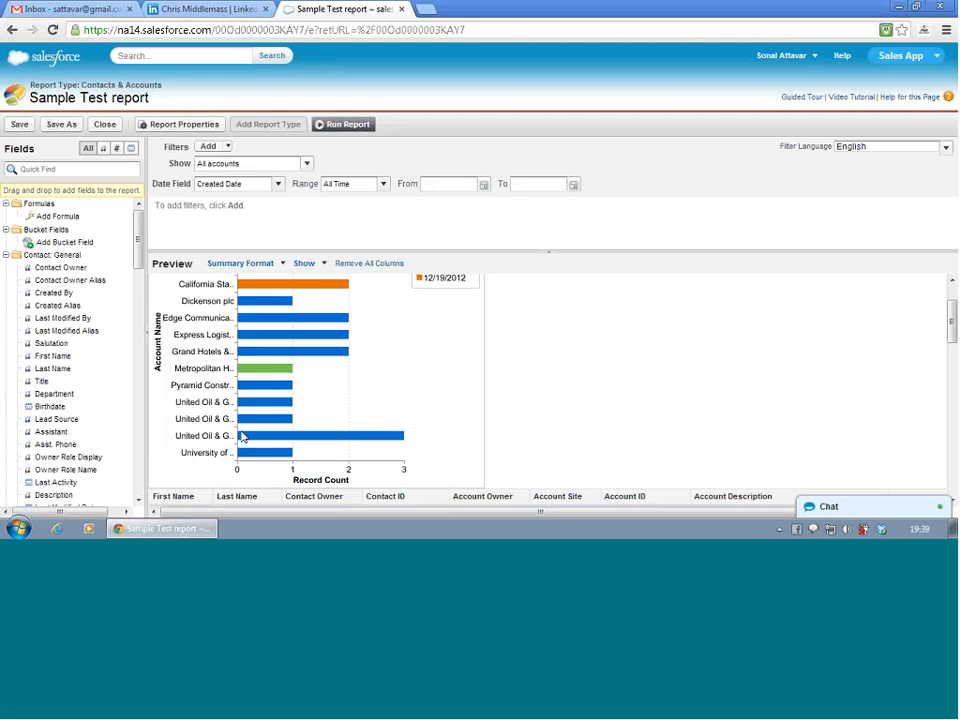
pyautogui.scroll(-12, 241, 437)
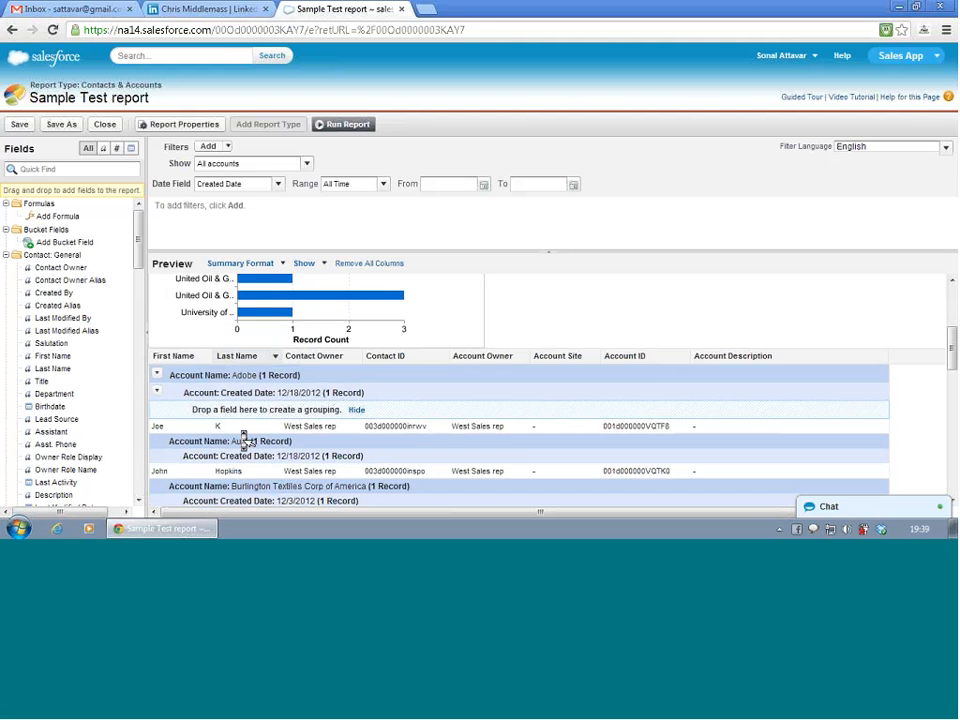
pyautogui.scroll(12, 243, 437)
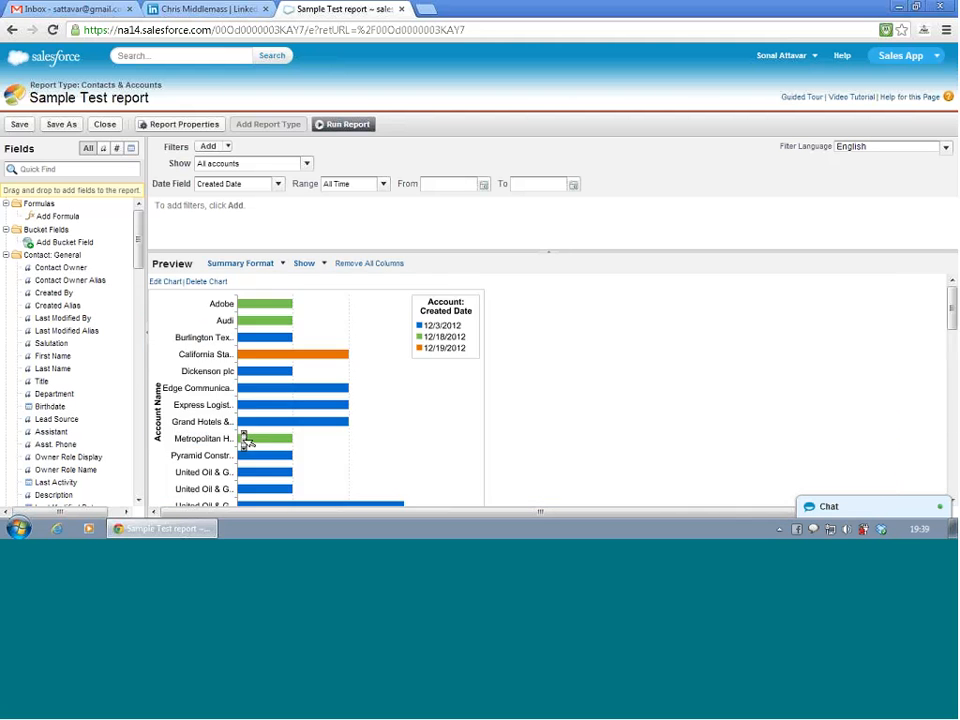
pyautogui.click(166, 283)
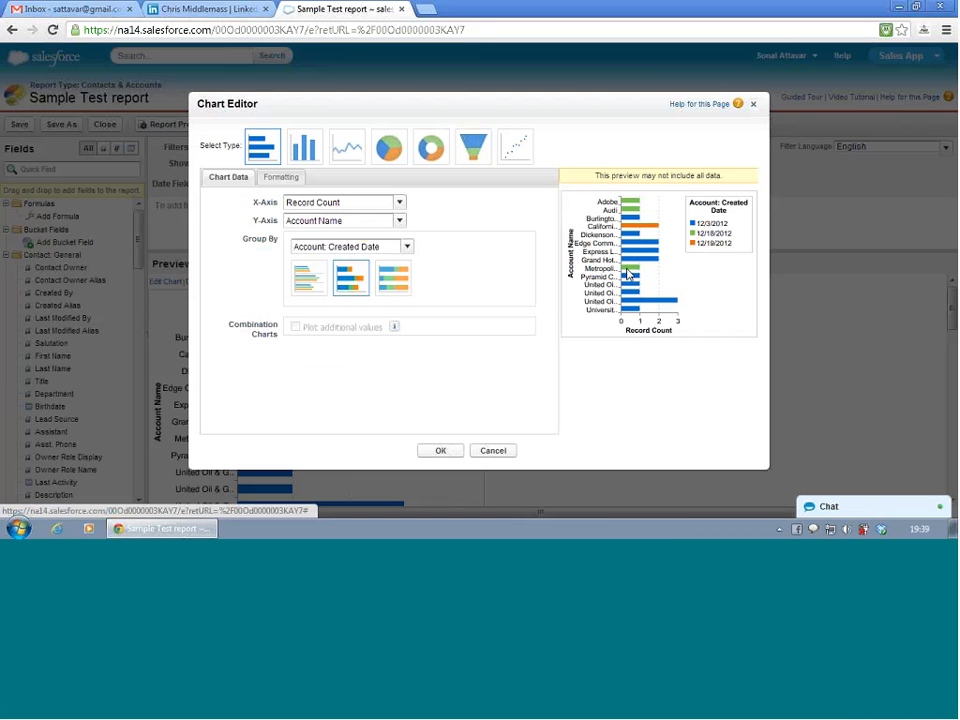
pyautogui.click(376, 224)
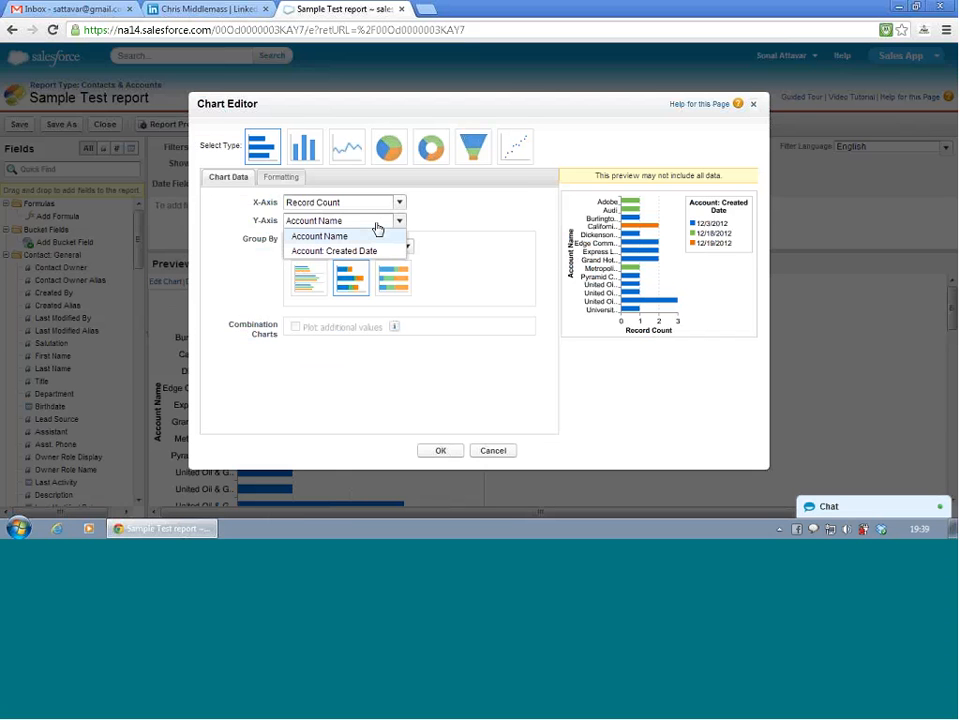
pyautogui.click(372, 251)
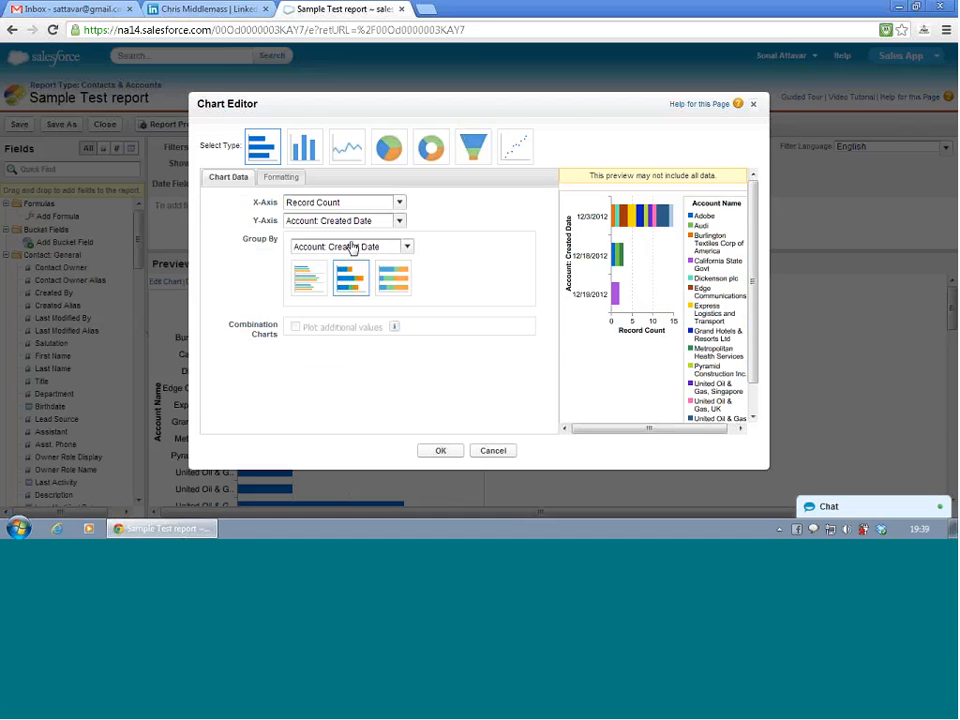
pyautogui.click(351, 248)
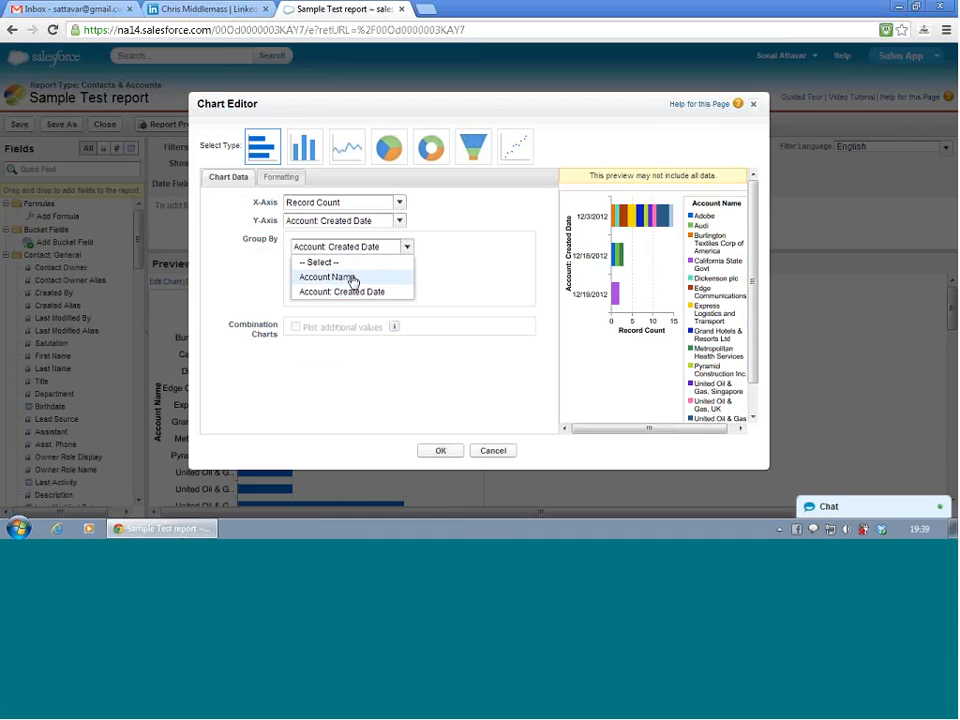
pyautogui.click(351, 280)
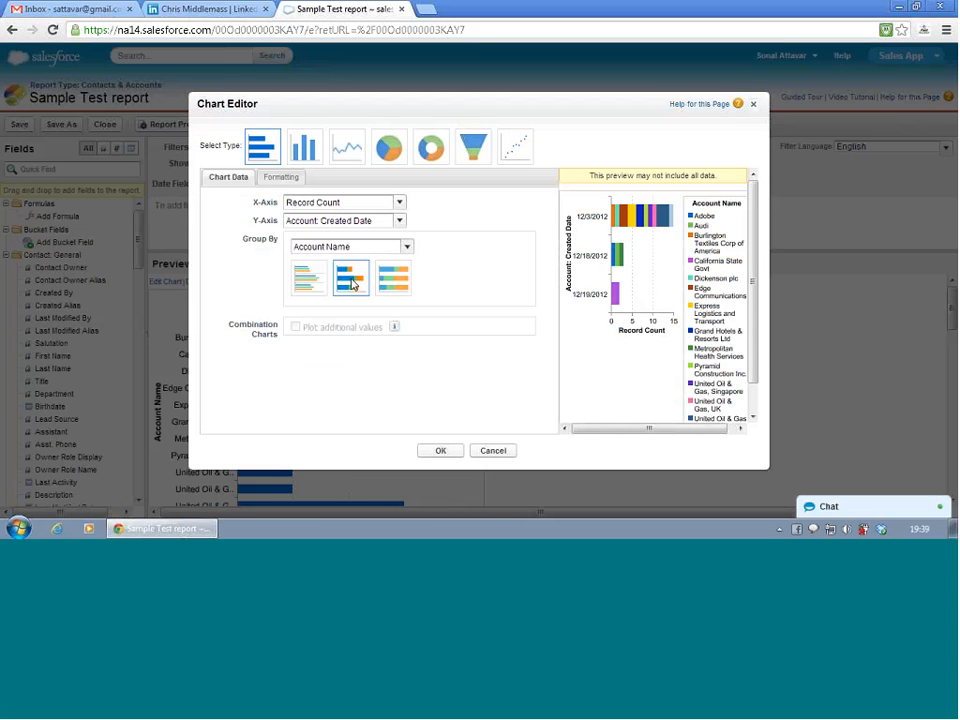
pyautogui.click(445, 455)
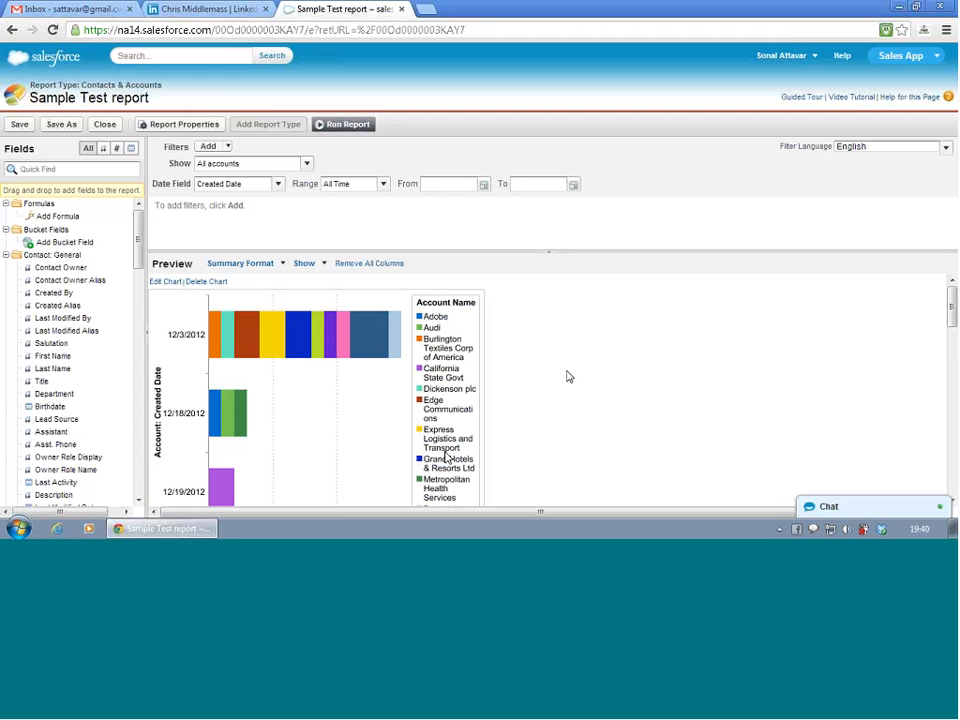
# - Format the chart with its legend at the bottom and enable hover for the data labels
pyautogui.scroll(-2, 624, 359)
pyautogui.scroll(2, 624, 359)
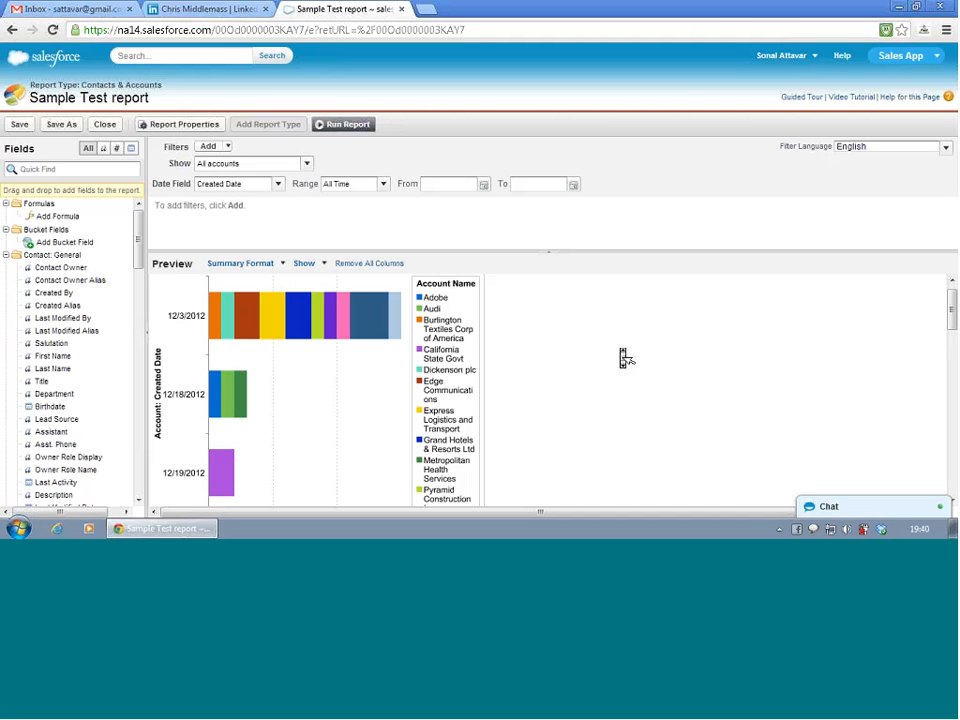
pyautogui.scroll(-3, 626, 358)
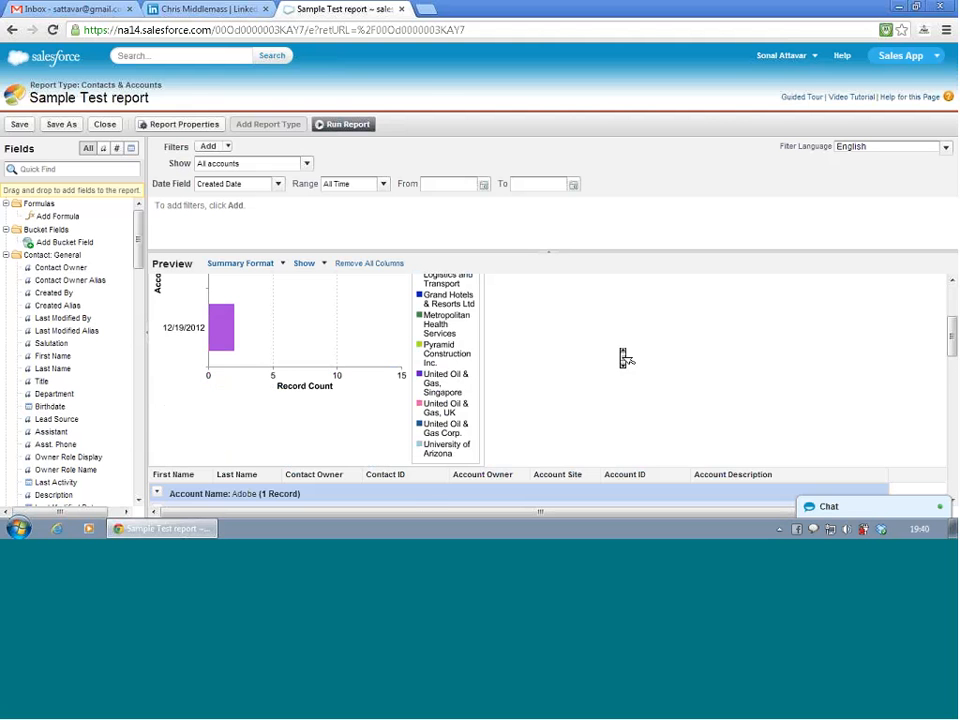
pyautogui.scroll(5, 626, 358)
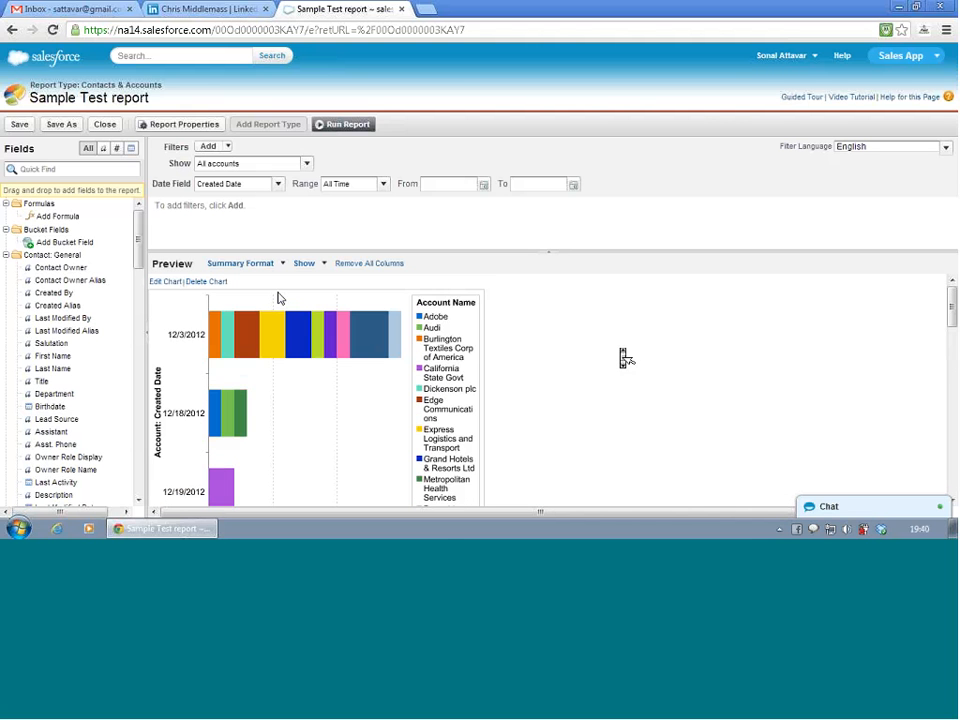
pyautogui.click(177, 284)
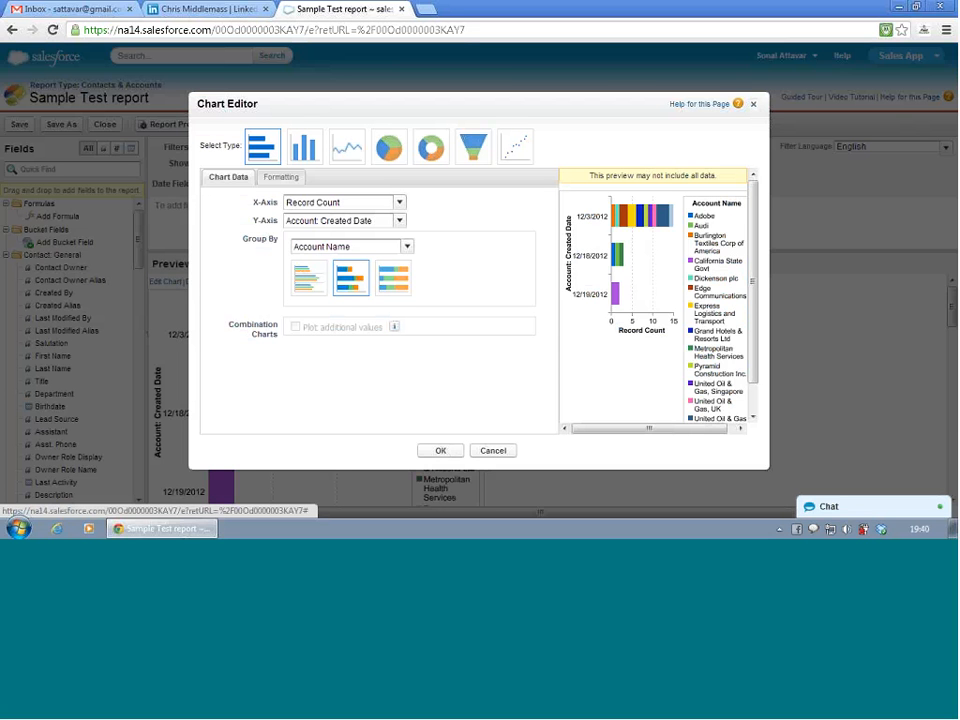
pyautogui.click(285, 180)
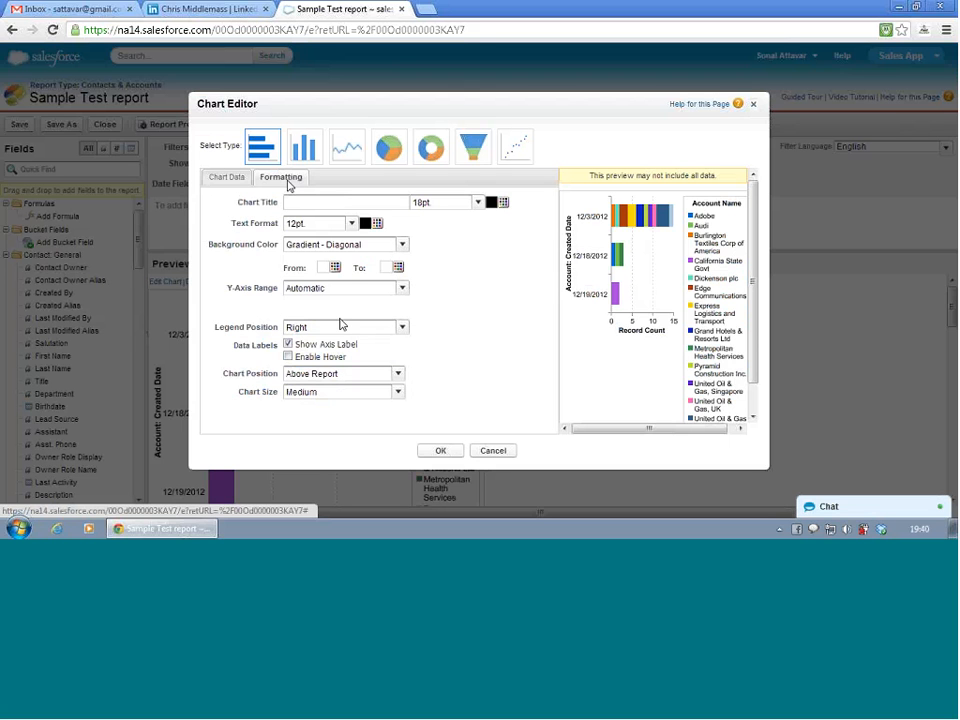
pyautogui.click(392, 331)
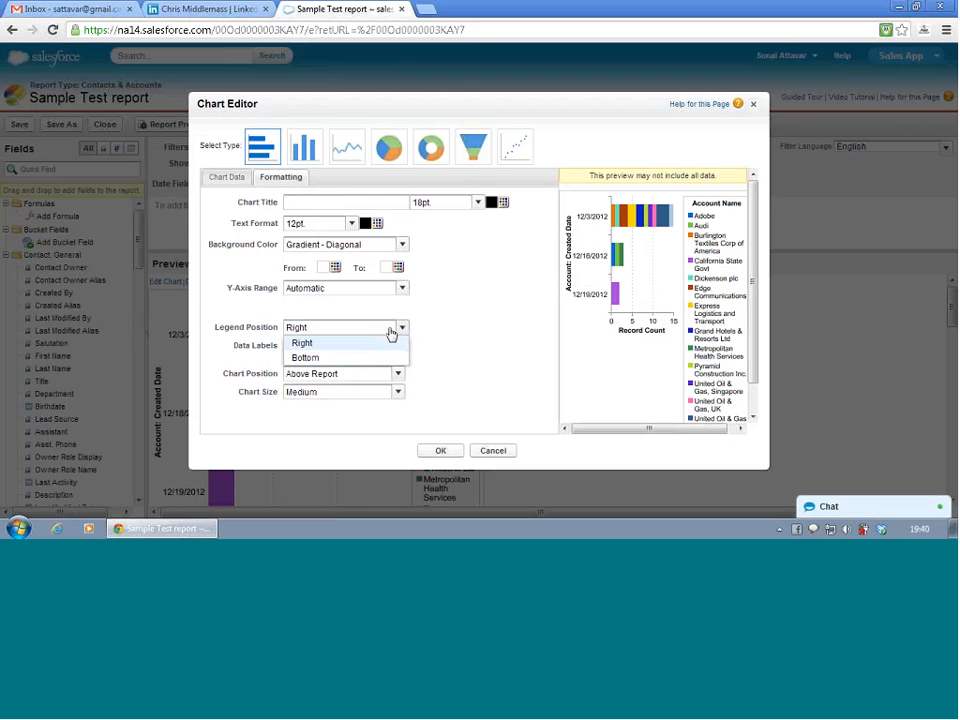
pyautogui.click(388, 358)
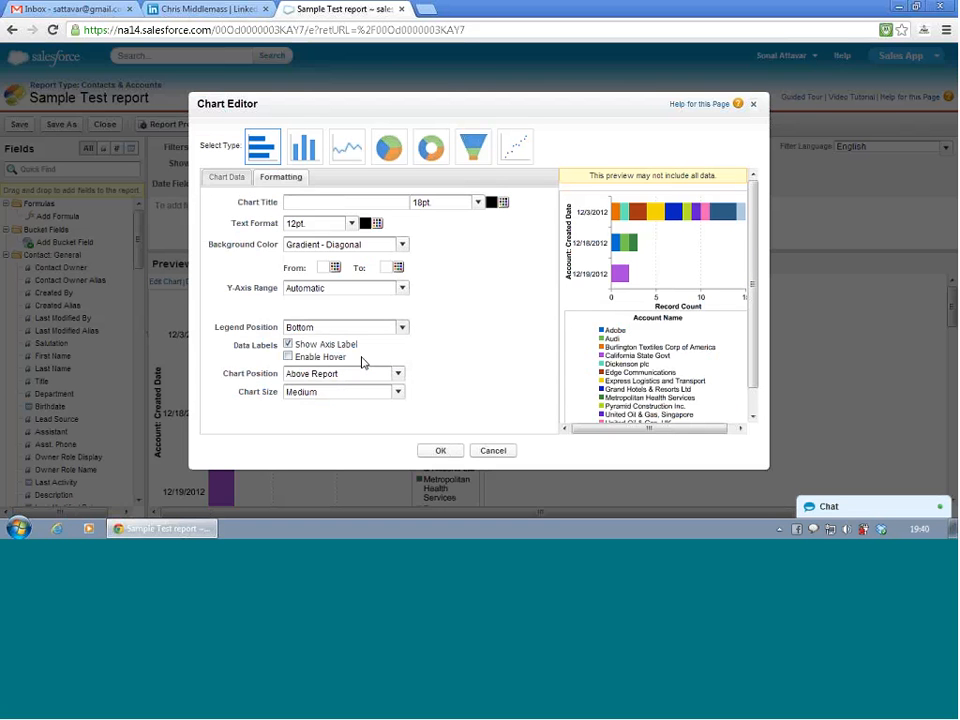
pyautogui.click(289, 357)
pyautogui.click(459, 451)
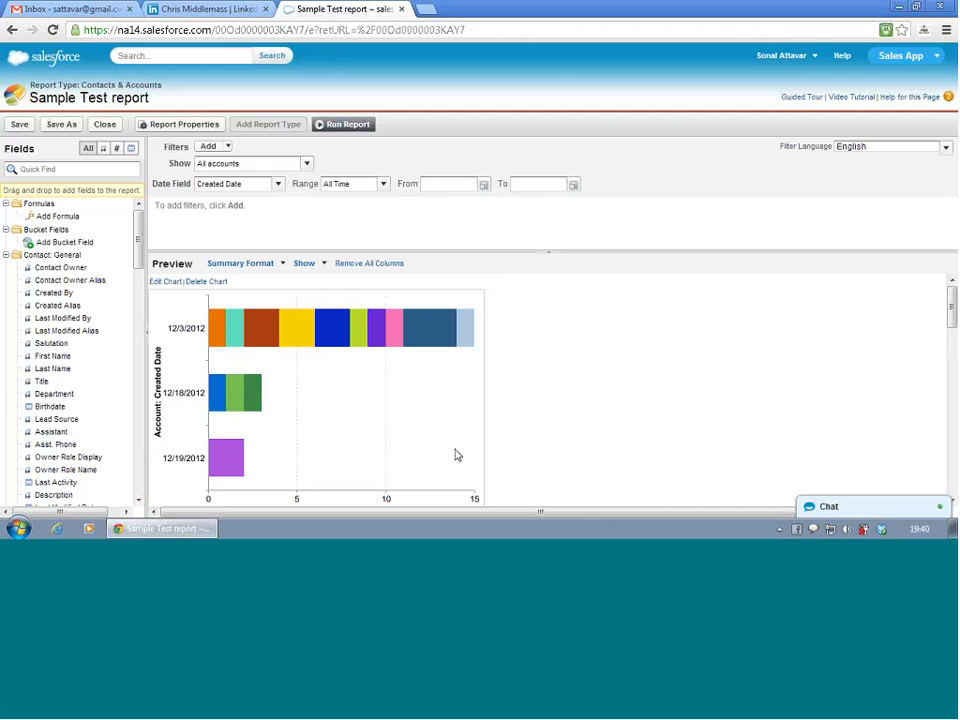
# - Check the hover labels on the chart's bars, then save the report and run it
pyautogui.moveTo(288, 336)
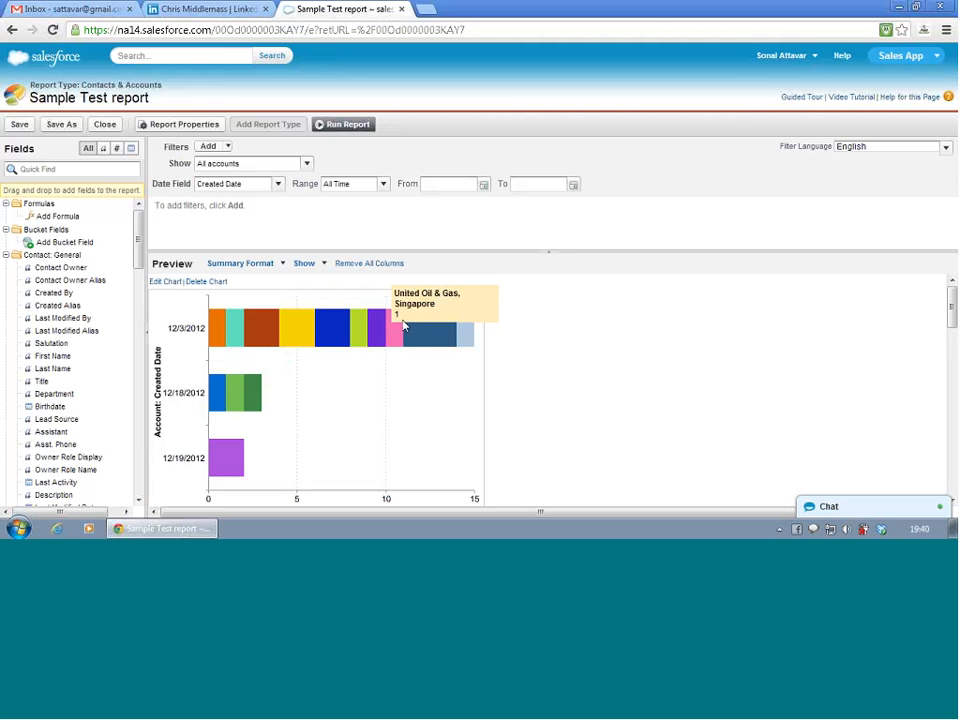
pyautogui.click(19, 124)
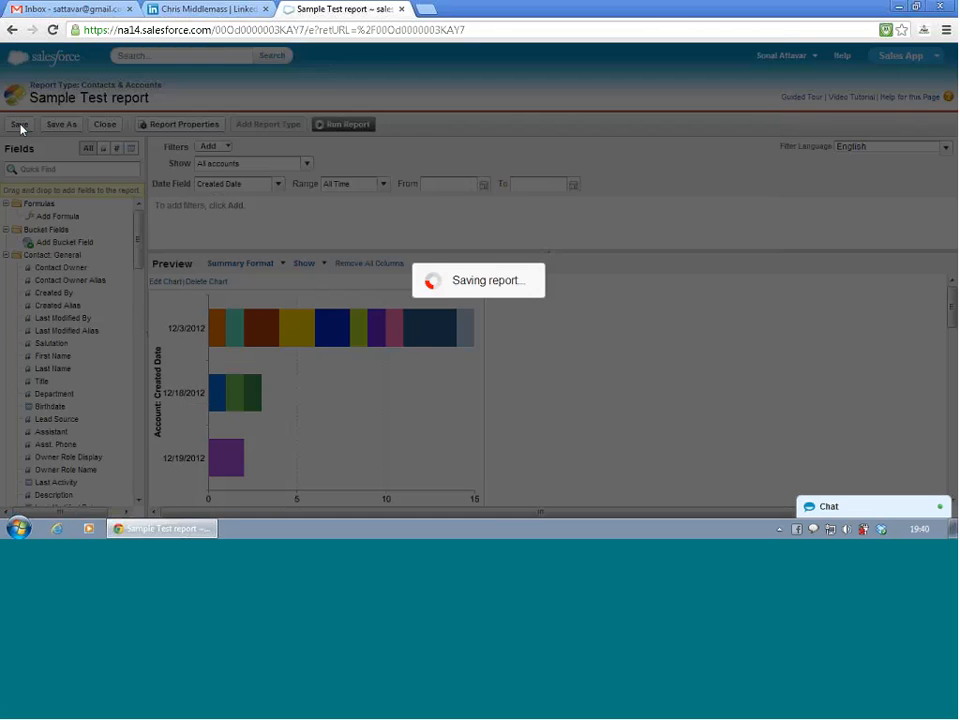
pyautogui.scroll(-3, 464, 301)
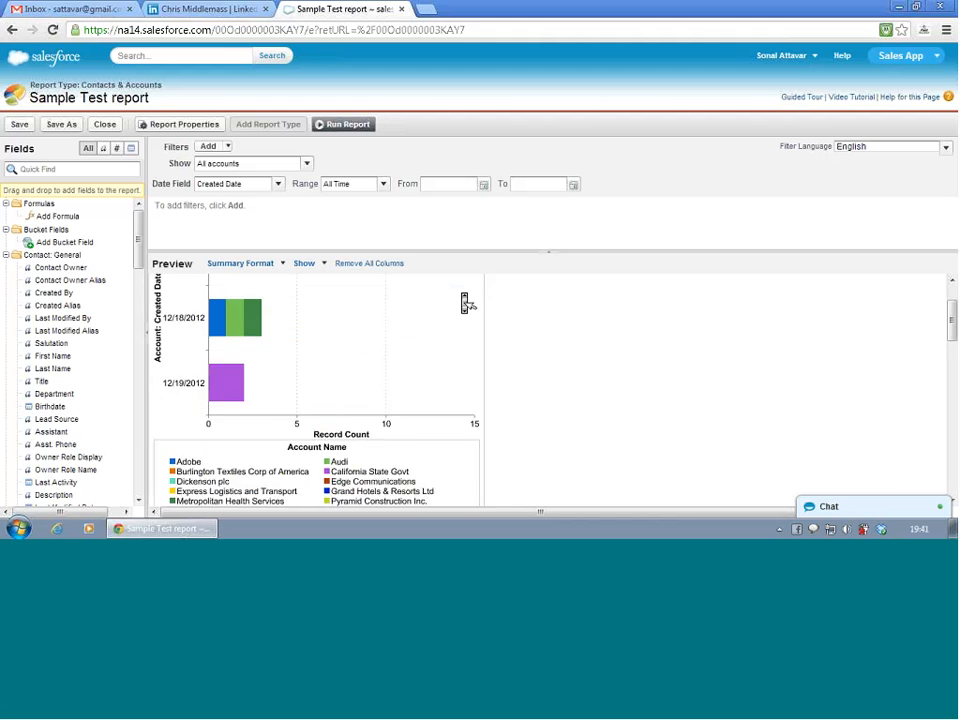
pyautogui.scroll(3, 464, 301)
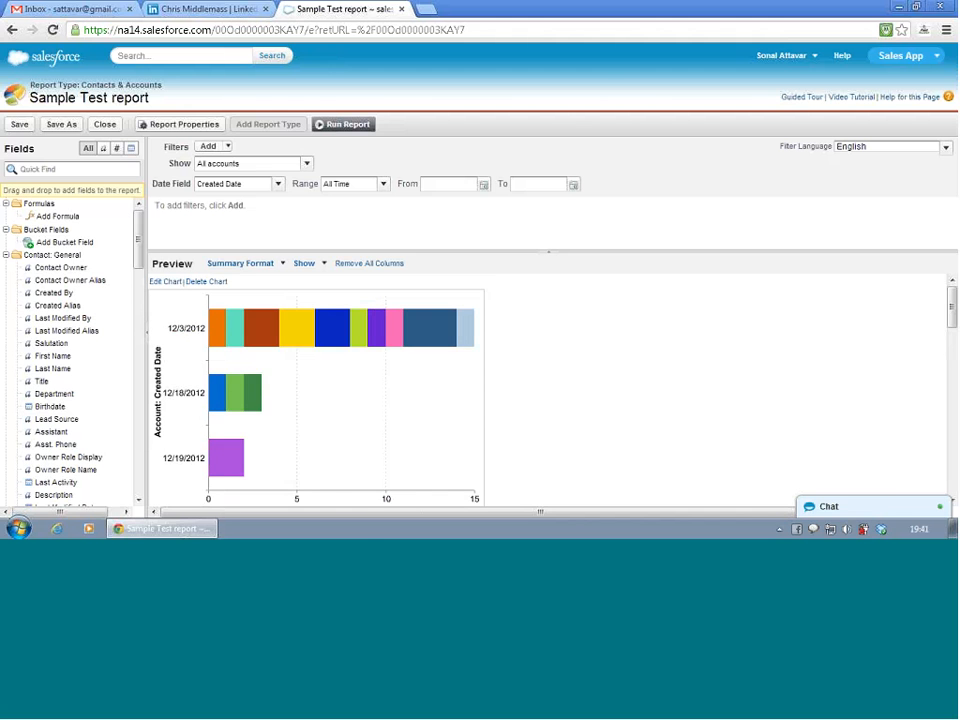
pyautogui.click(347, 124)
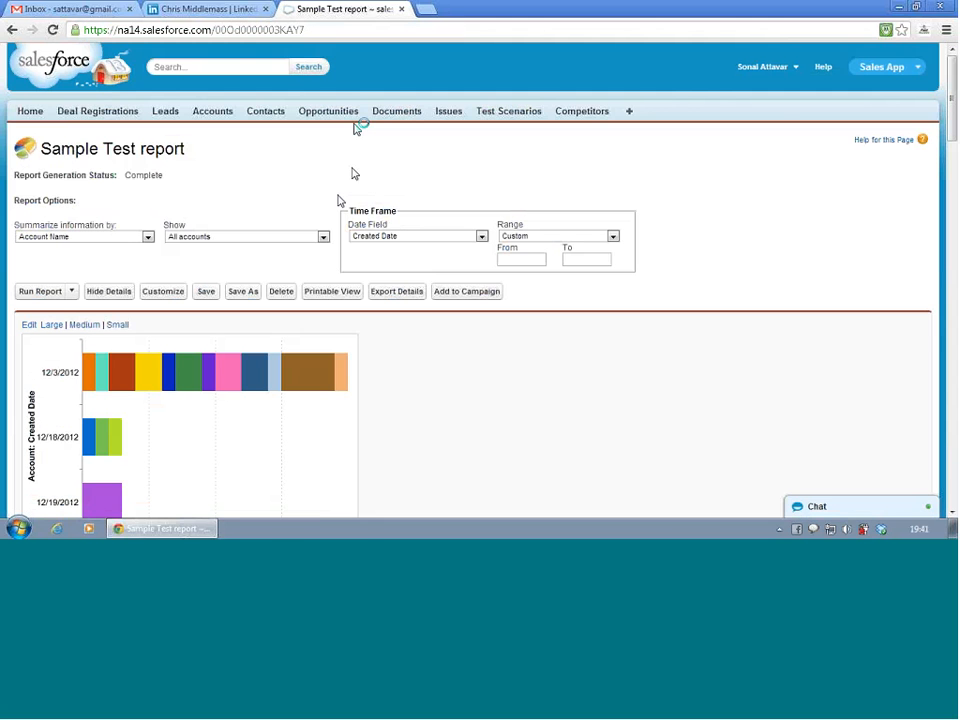
# - Examine the stacked chart's segments and legend in the run report, along with the grouped records beneath it
pyautogui.scroll(-2, 343, 205)
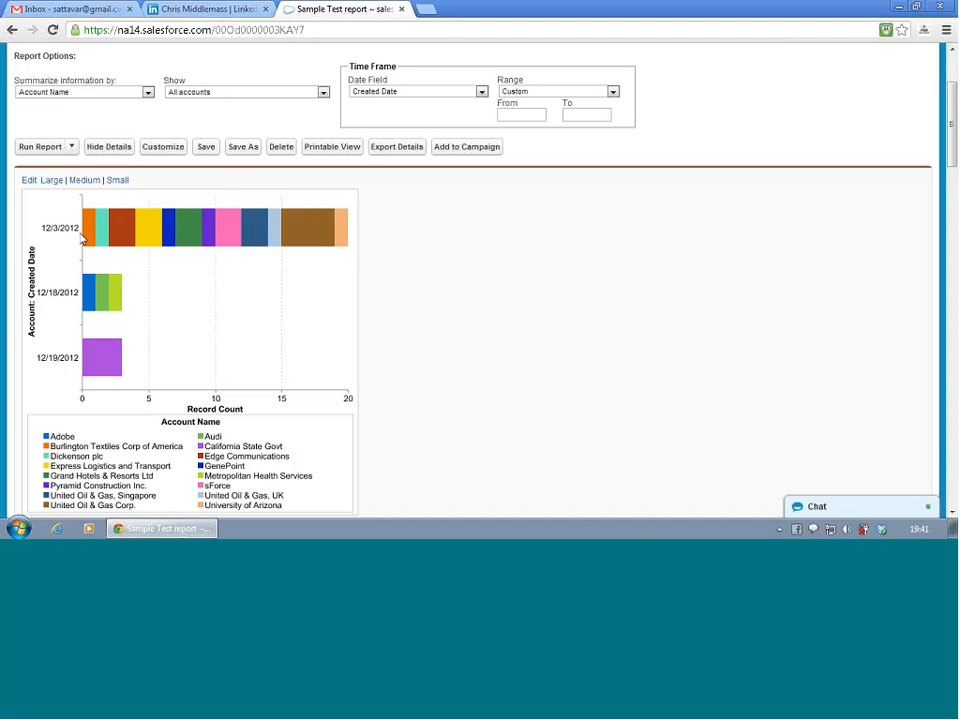
pyautogui.moveTo(93, 295)
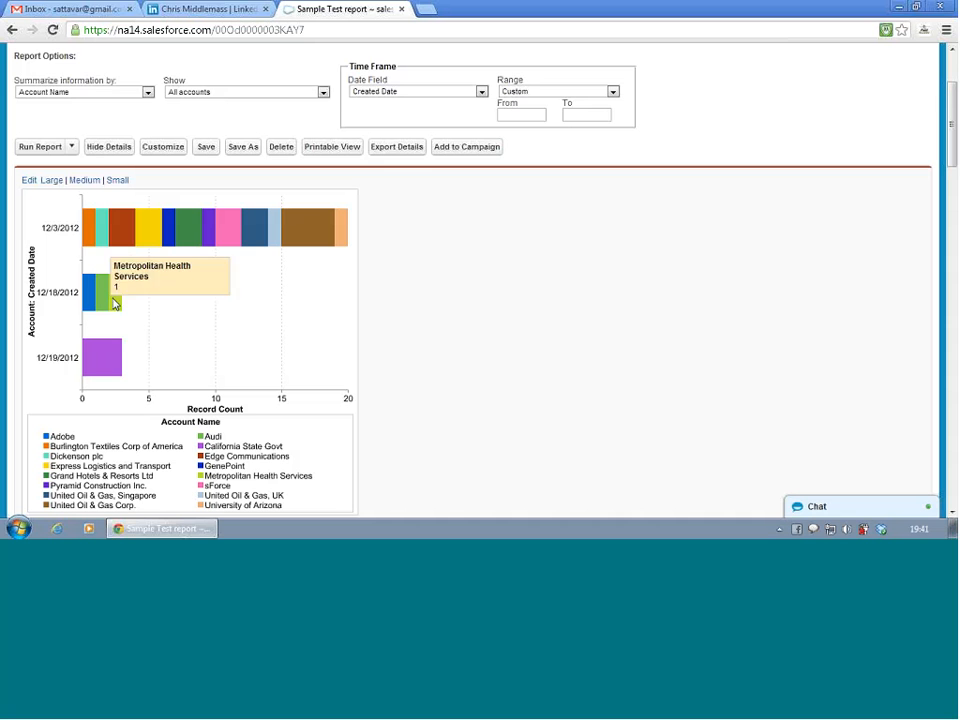
pyautogui.moveTo(100, 358)
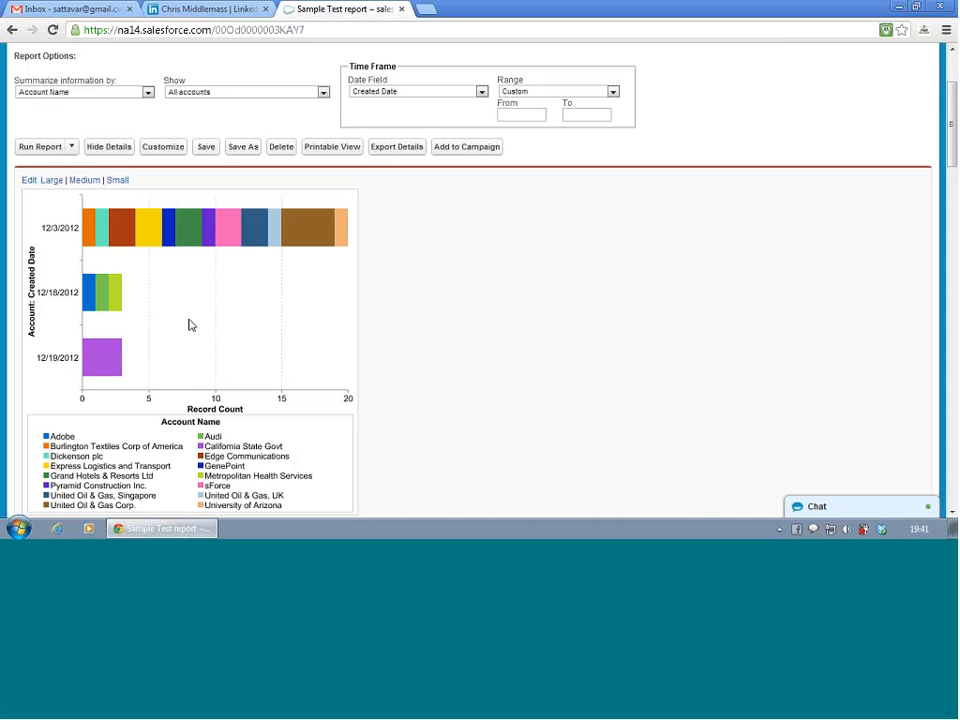
pyautogui.scroll(-1, 191, 325)
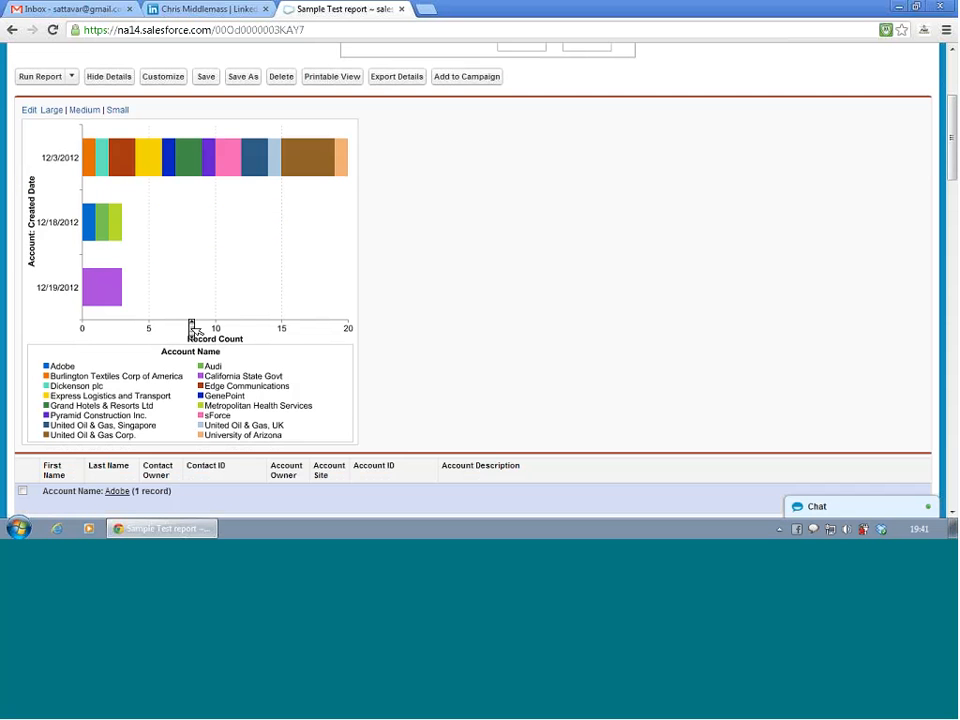
pyautogui.scroll(-2, 193, 328)
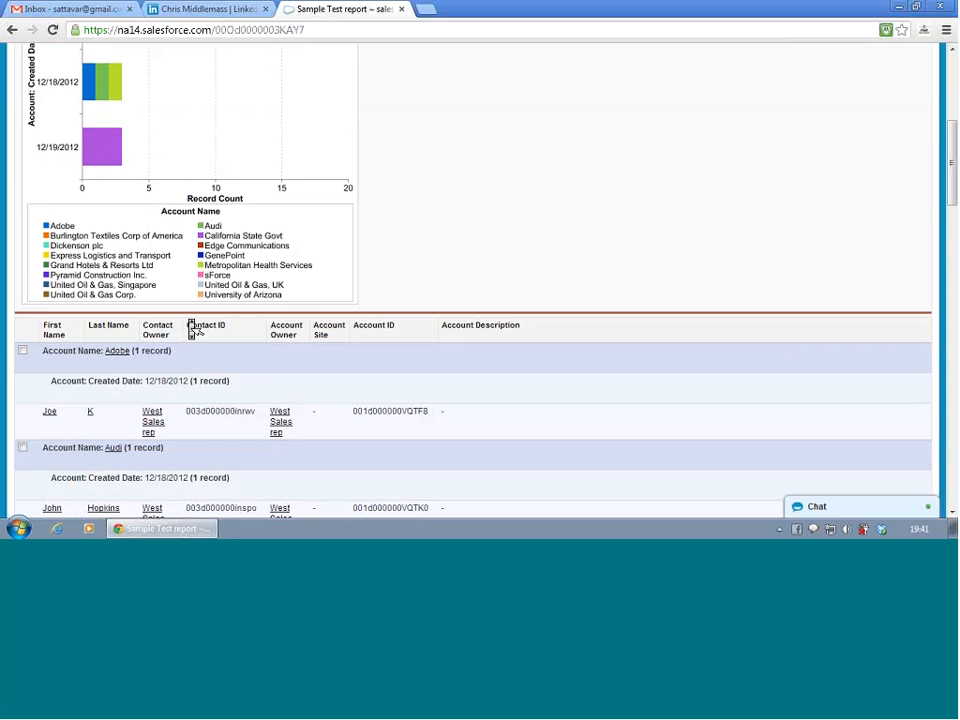
pyautogui.scroll(4, 196, 330)
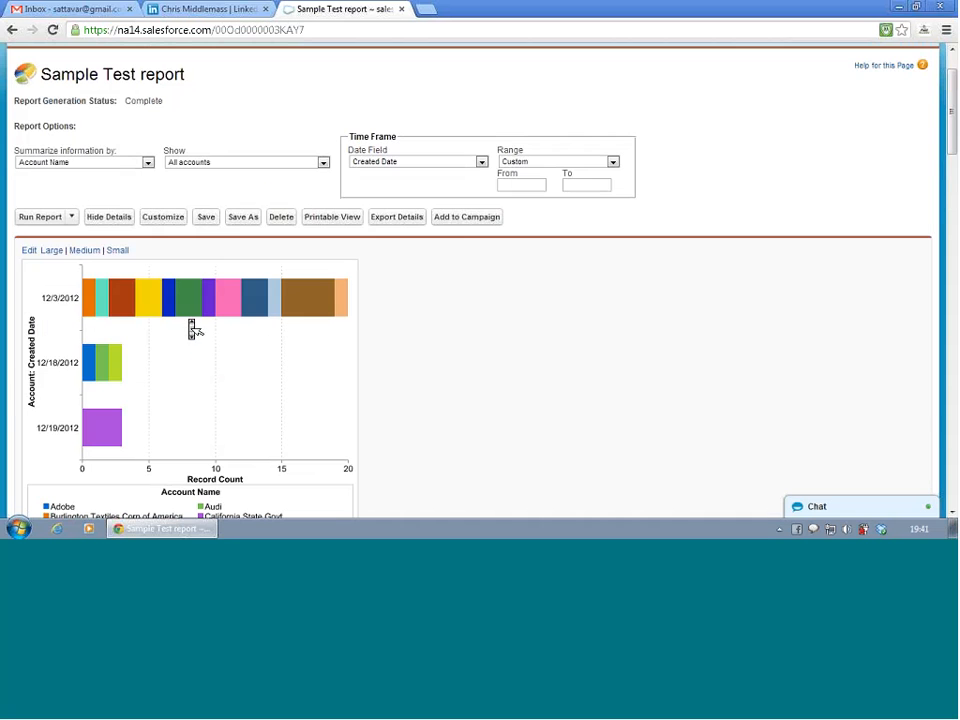
pyautogui.moveTo(107, 427)
pyautogui.scroll(-3, 484, 360)
pyautogui.scroll(1, 484, 360)
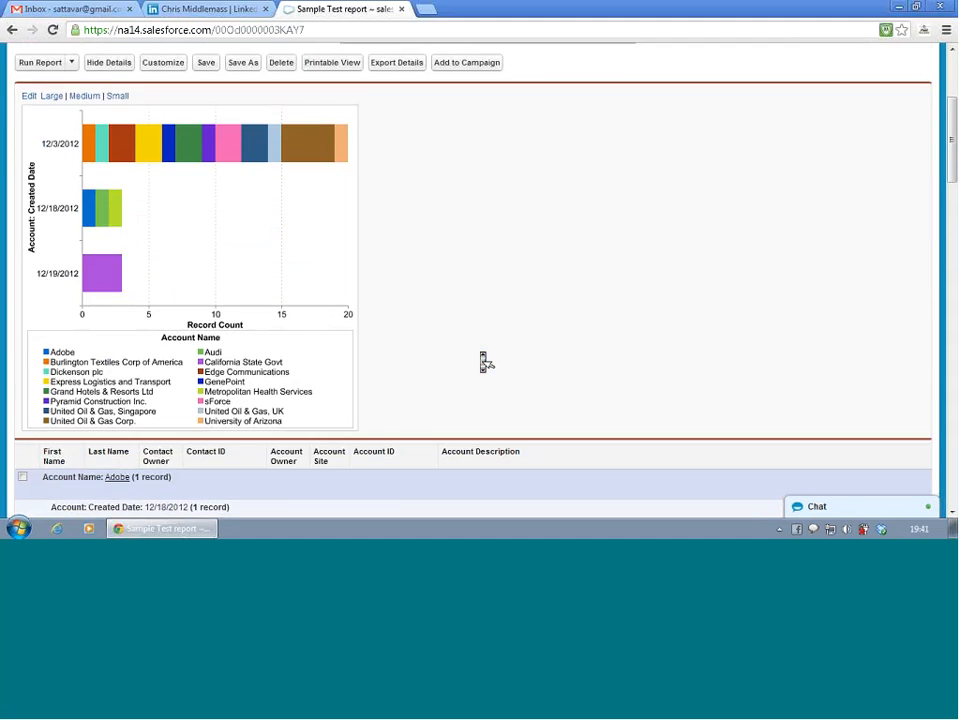
pyautogui.scroll(4, 485, 362)
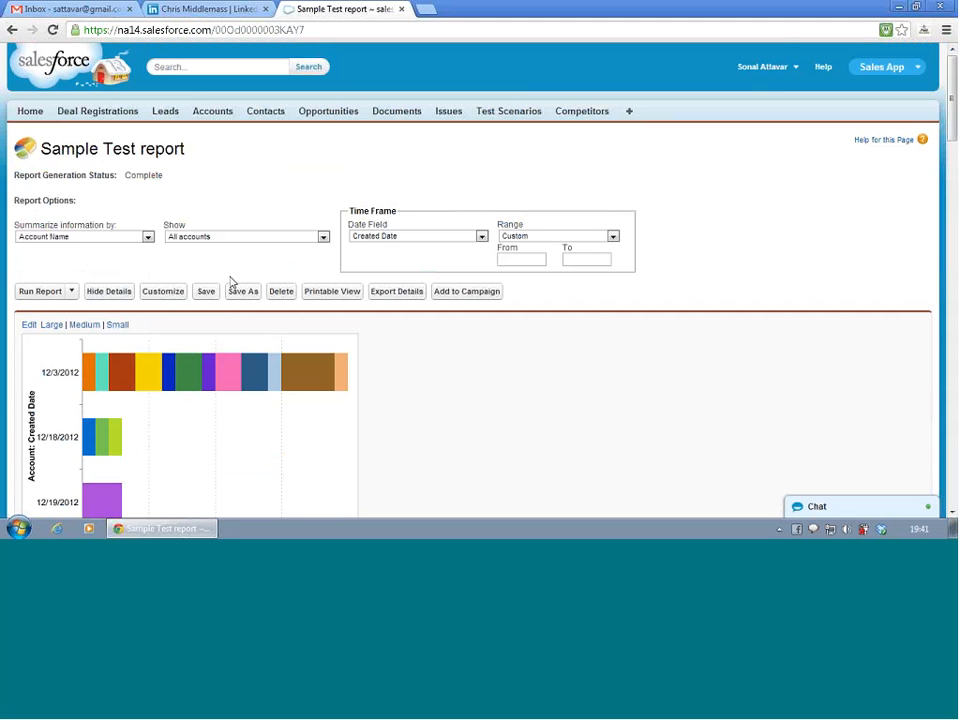
# - Leave the report and open Dashboards from the list of all tabs
pyautogui.click(176, 298)
pyautogui.click(630, 114)
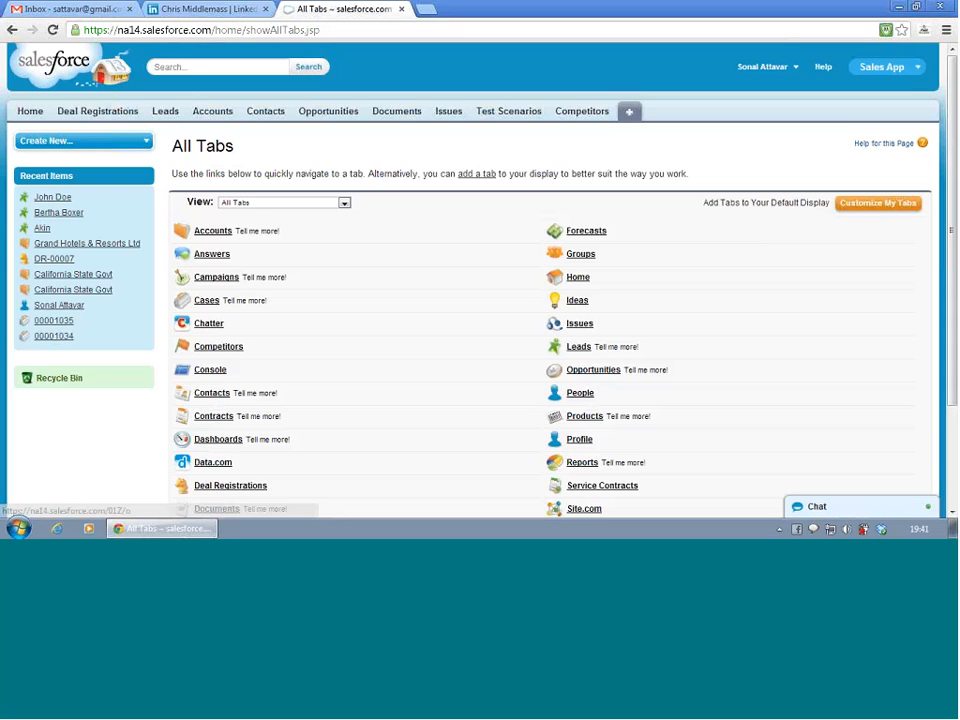
pyautogui.click(214, 440)
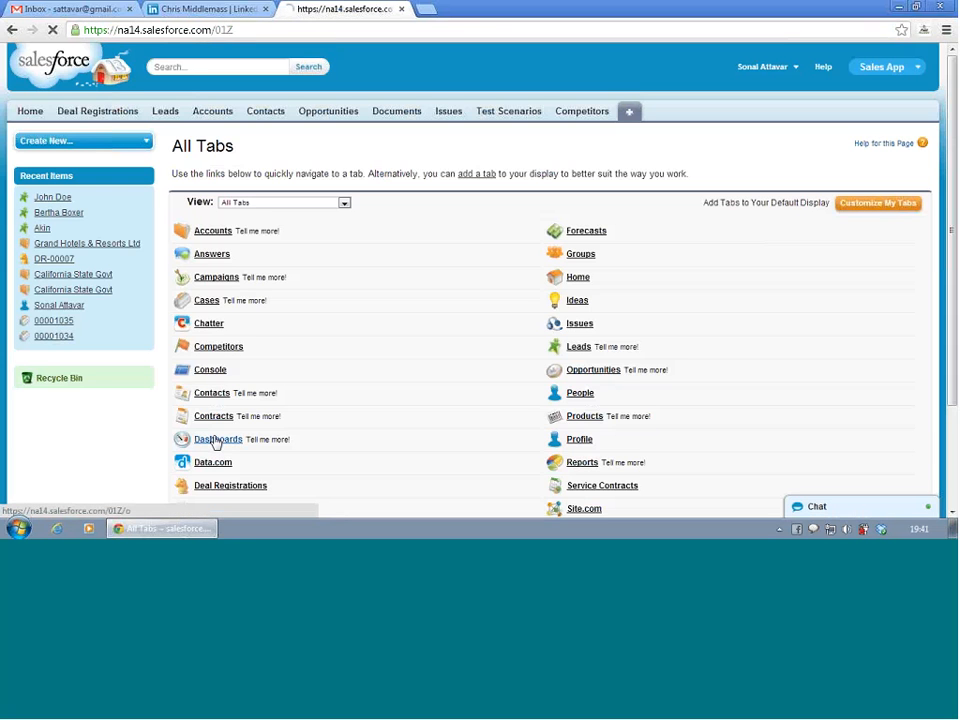
# - Customize the Sales App's tabs by adding Dashboards to the selected tabs, and save the selection
pyautogui.click(12, 30)
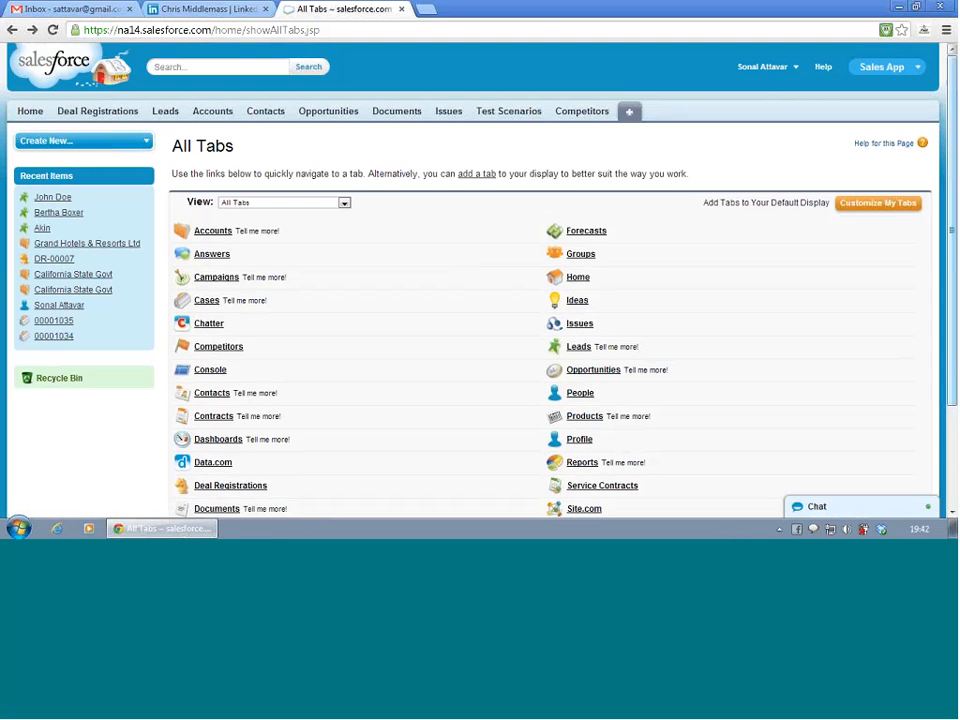
pyautogui.click(890, 203)
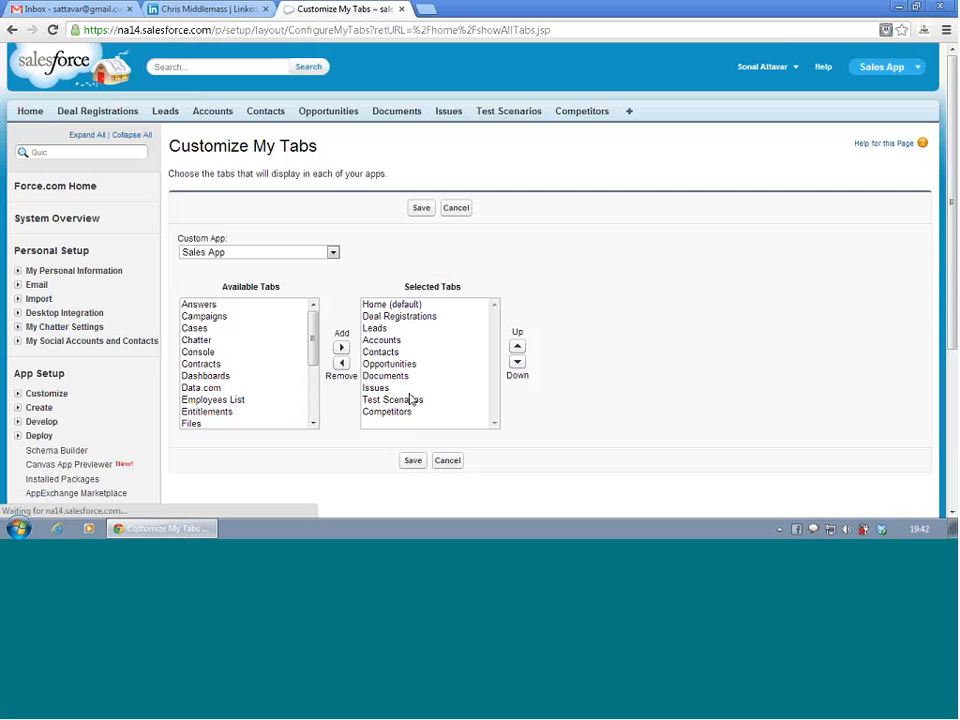
pyautogui.click(222, 376)
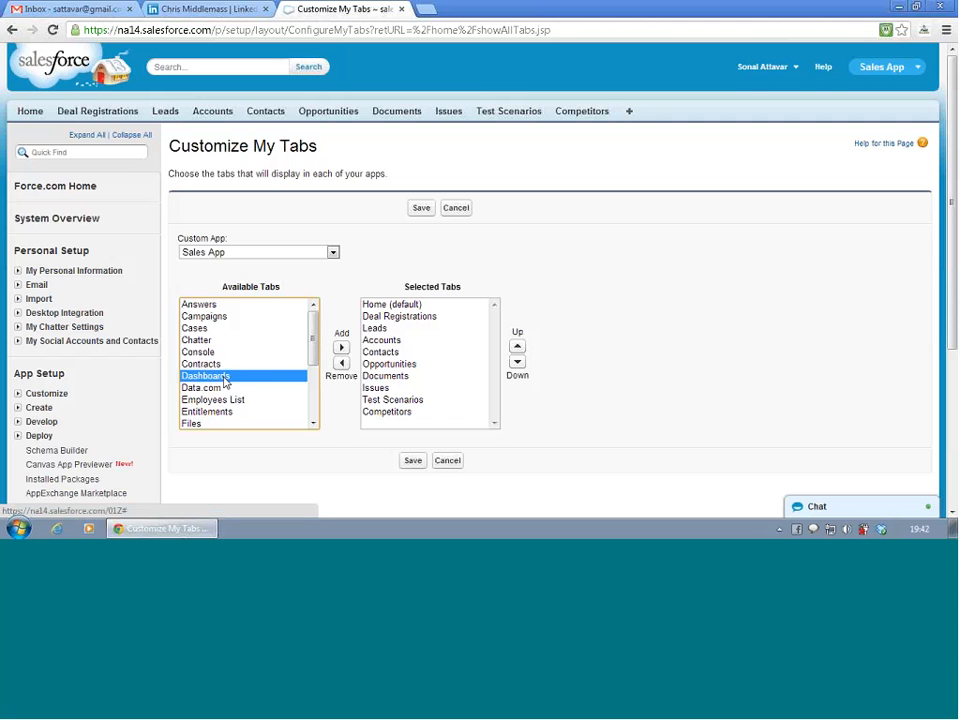
pyautogui.click(342, 347)
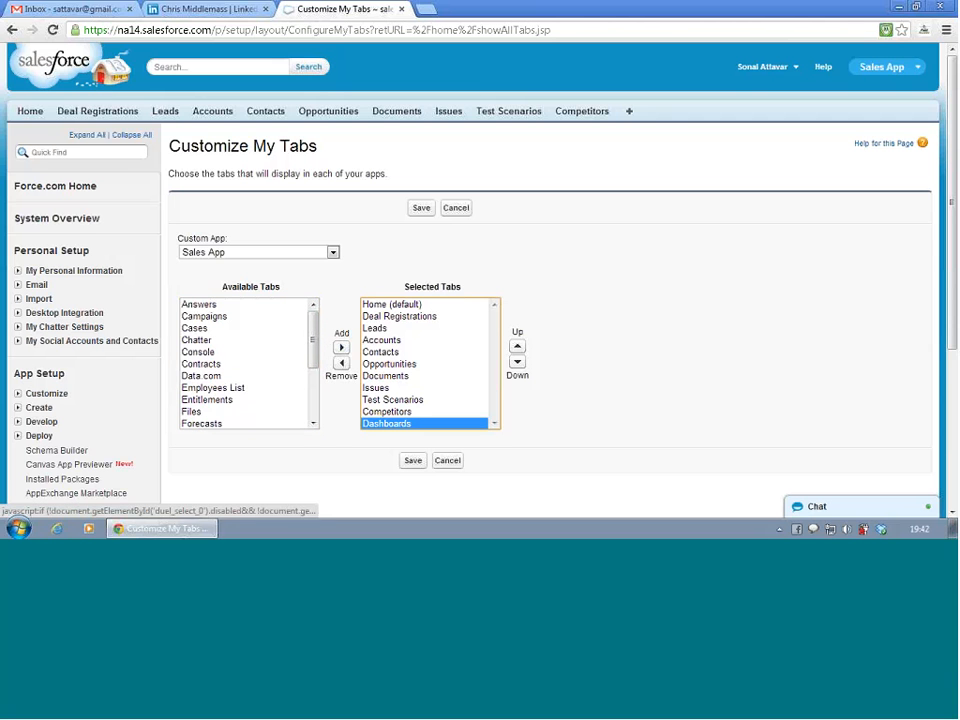
pyautogui.click(413, 462)
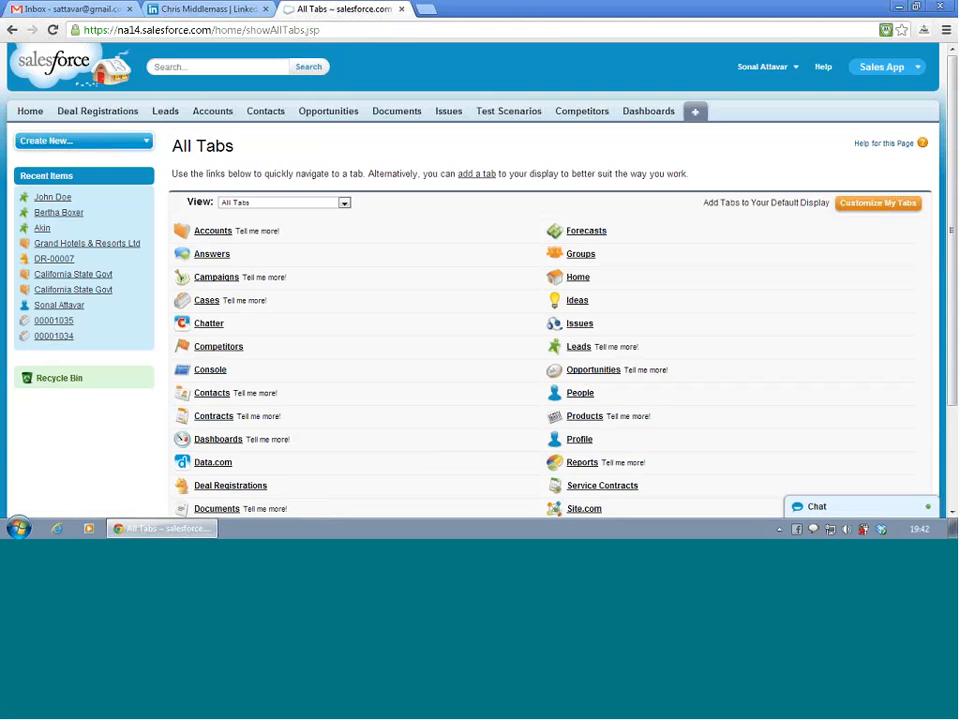
# - Start a new dashboard from the Dashboards tab and postpone the guided tour
pyautogui.click(650, 111)
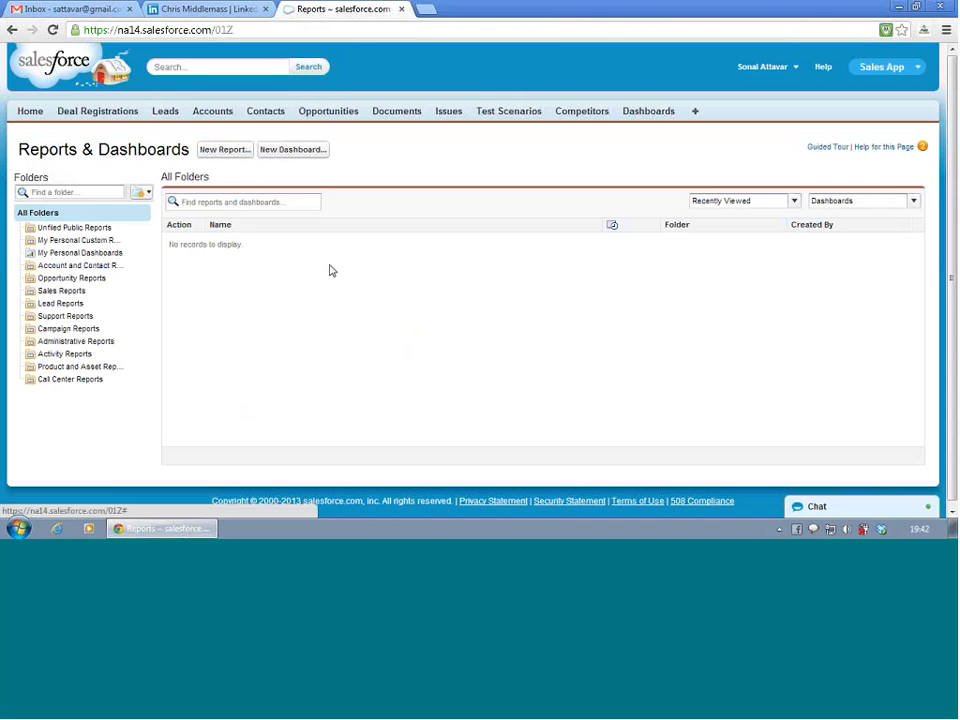
pyautogui.click(296, 150)
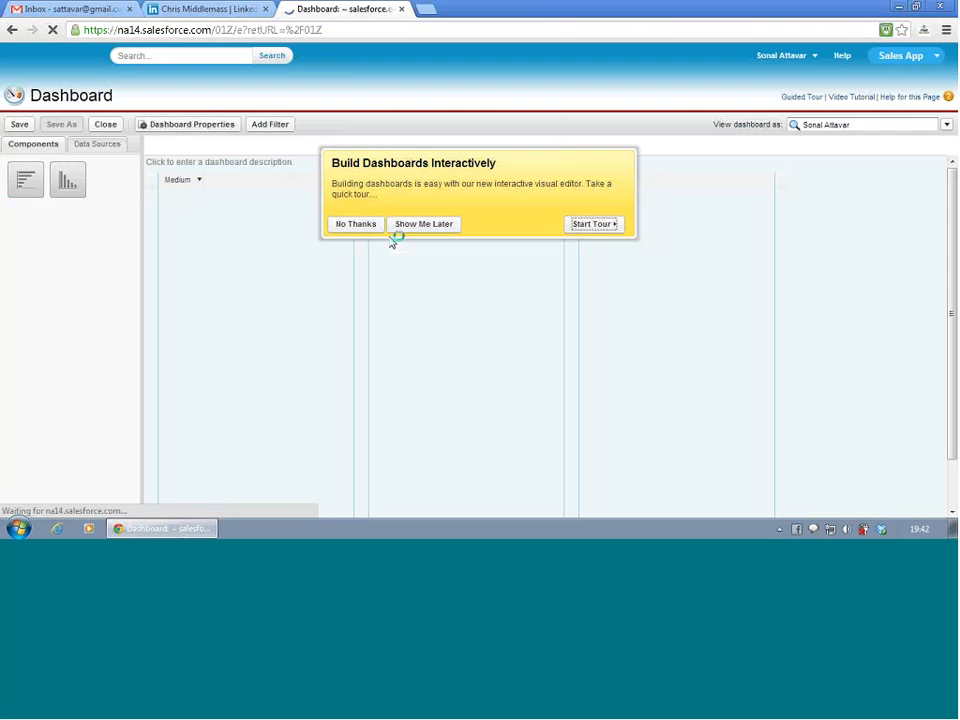
pyautogui.click(410, 226)
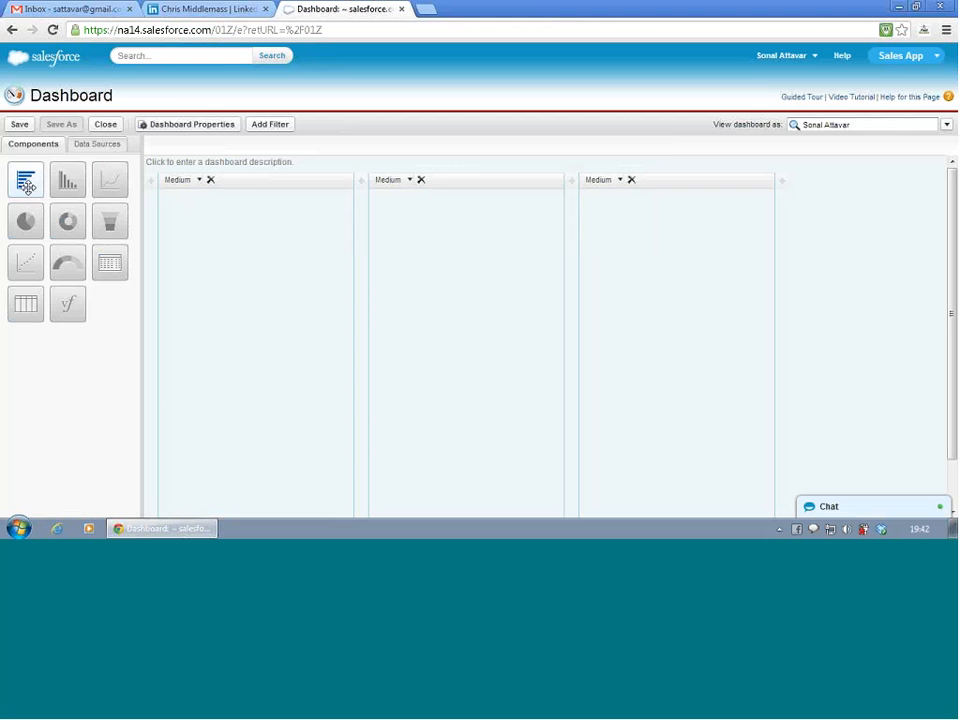
# - Add a Horizontal Bar Chart component to the dashboard's first column and set that column's width to Wide
pyautogui.moveTo(26, 182); pyautogui.dragTo(190, 230)
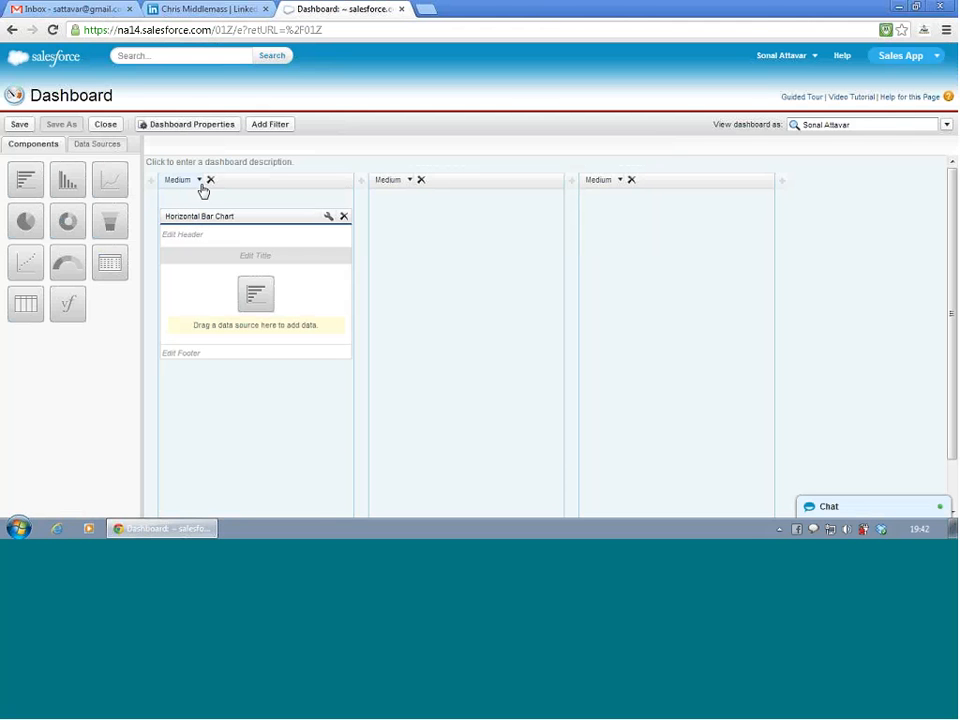
pyautogui.click(202, 187)
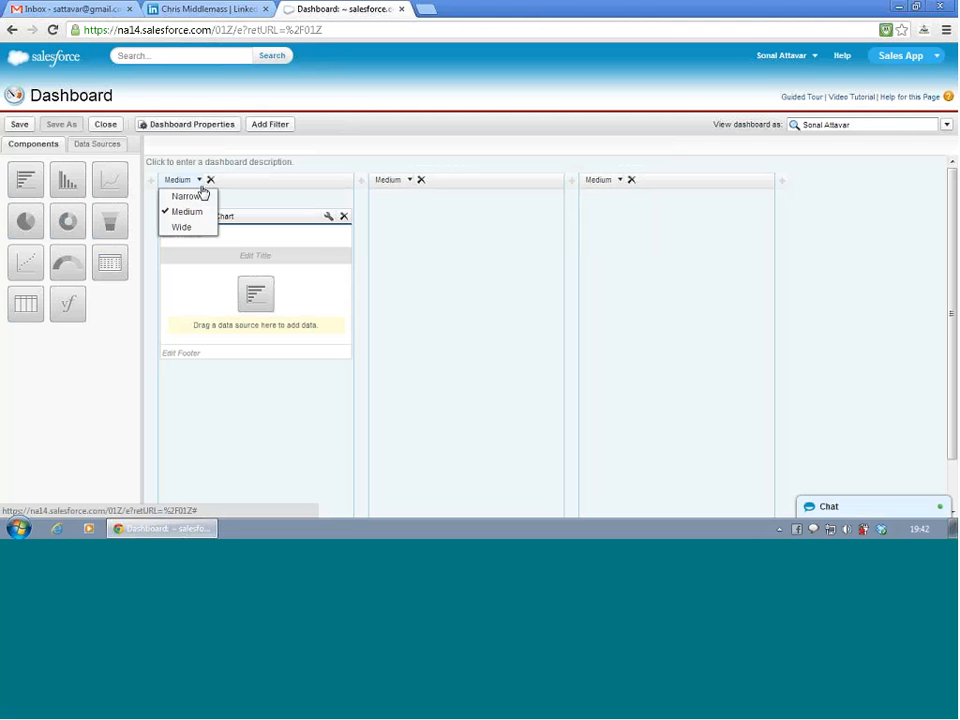
pyautogui.click(185, 227)
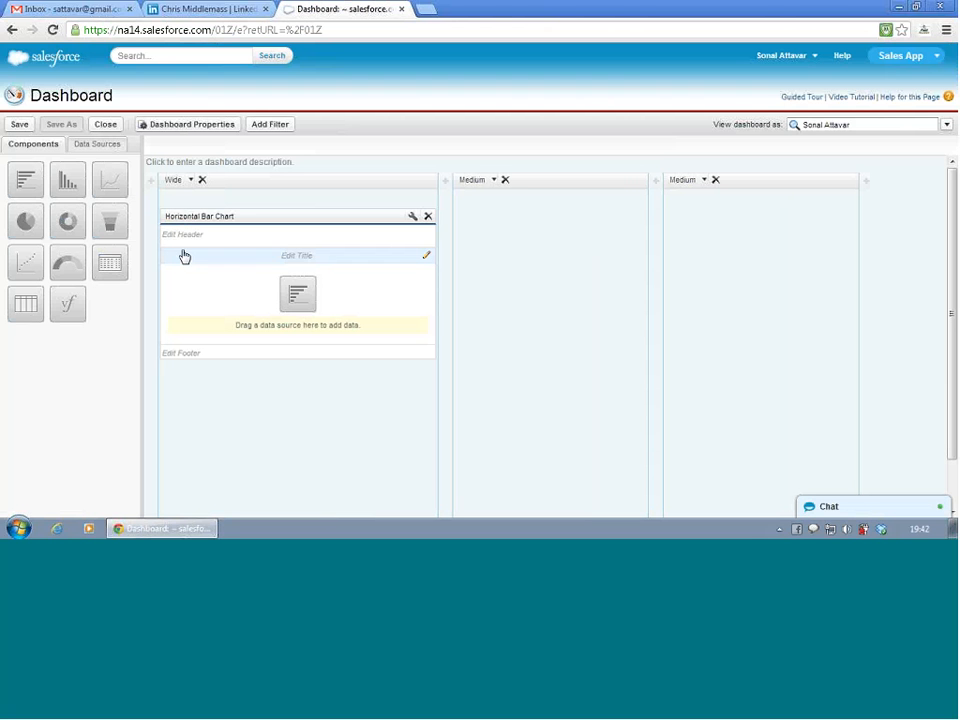
# - Assign Sample Test report from the Unfiled Public Reports folder as the horizontal bar chart's data source
pyautogui.click(97, 148)
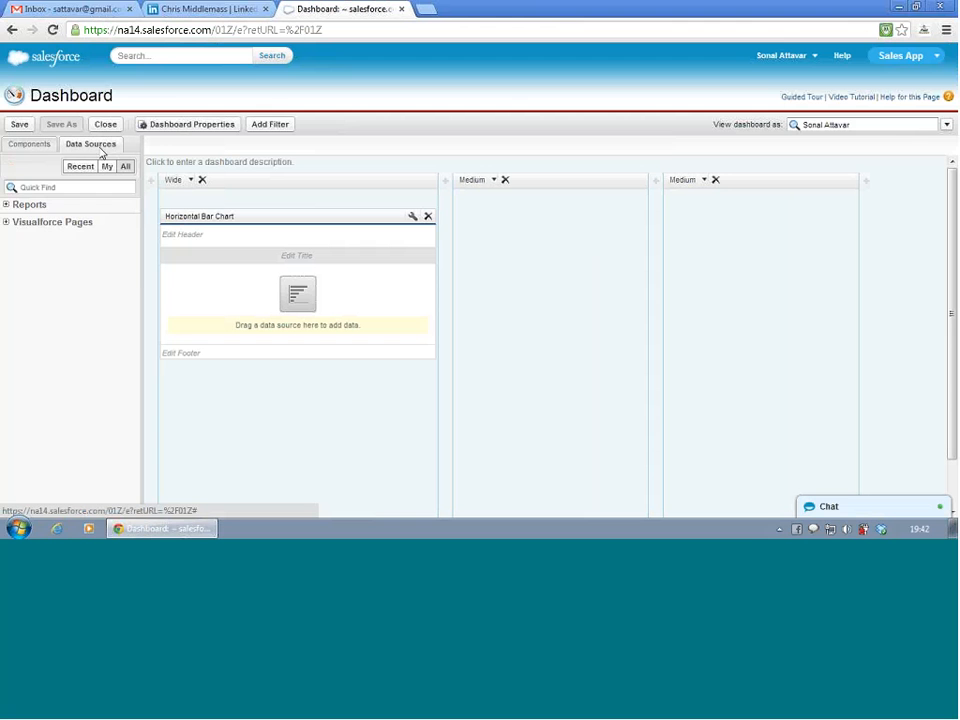
pyautogui.click(6, 205)
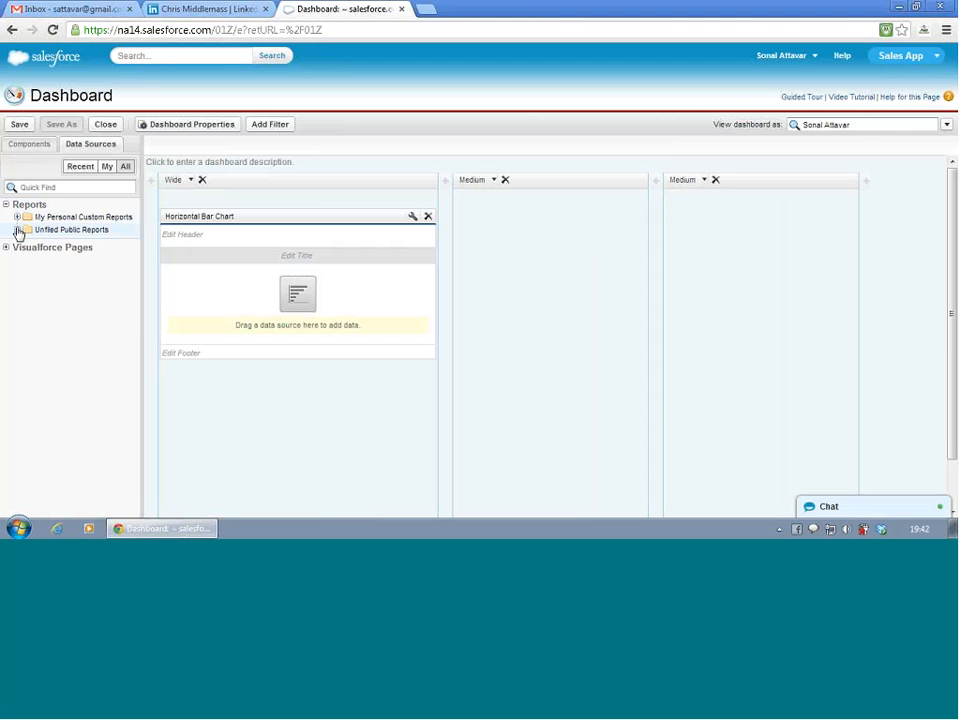
pyautogui.click(17, 230)
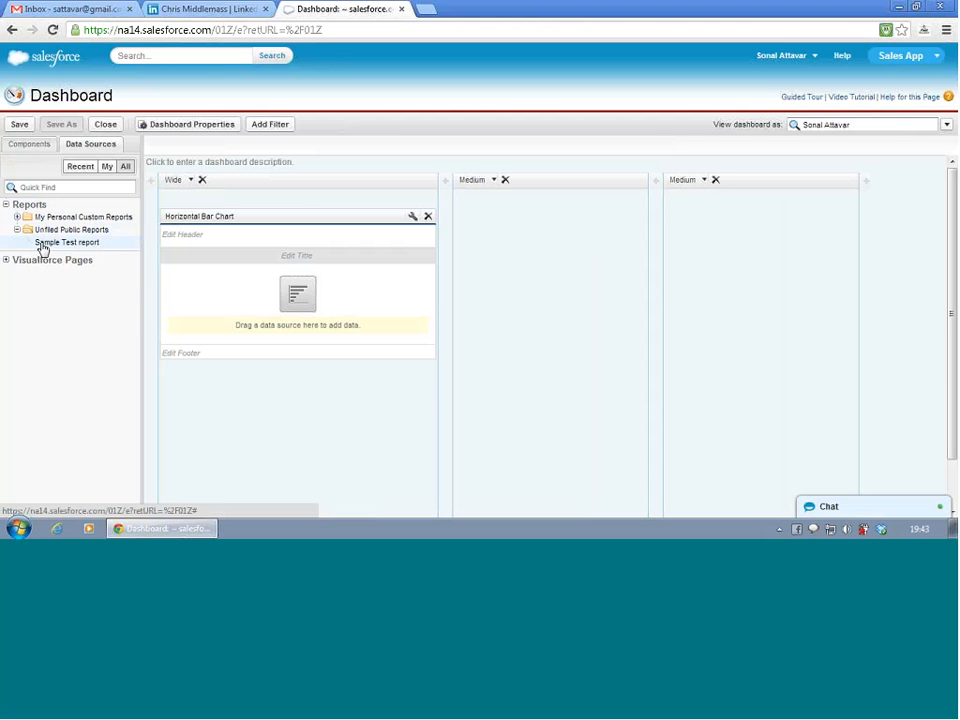
pyautogui.moveTo(43, 248); pyautogui.dragTo(296, 331)
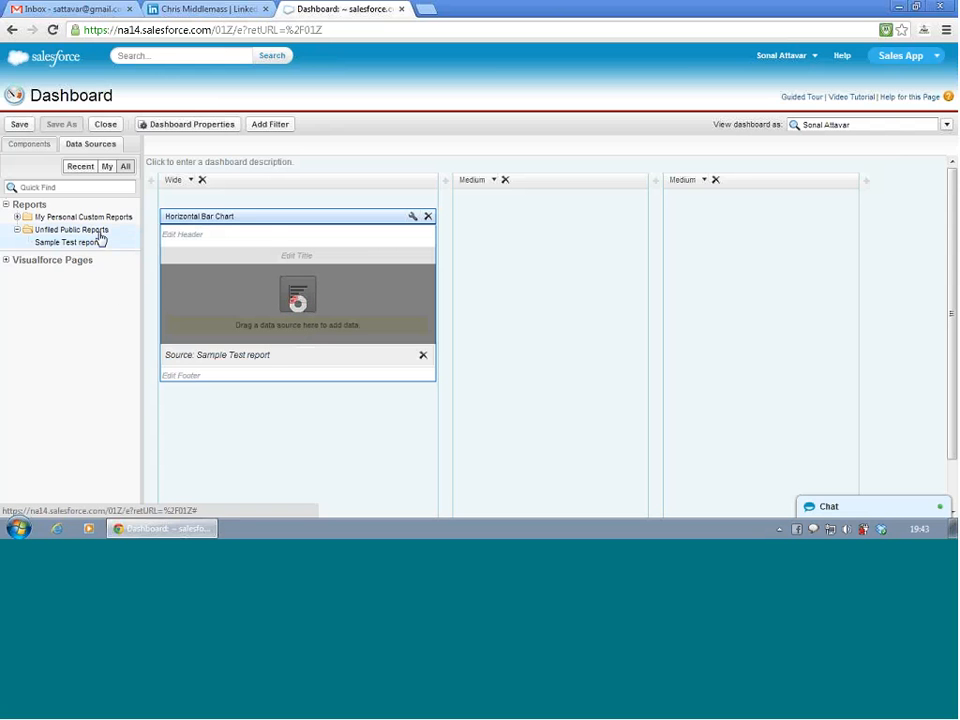
# - Open the settings of the horizontal bar chart component
pyautogui.click(414, 218)
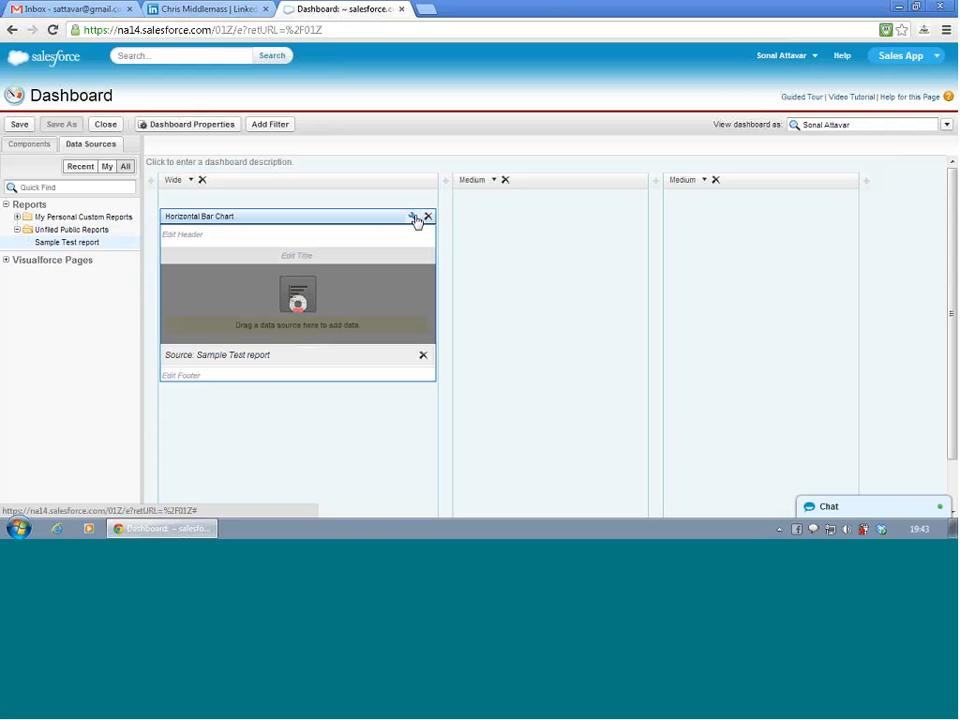
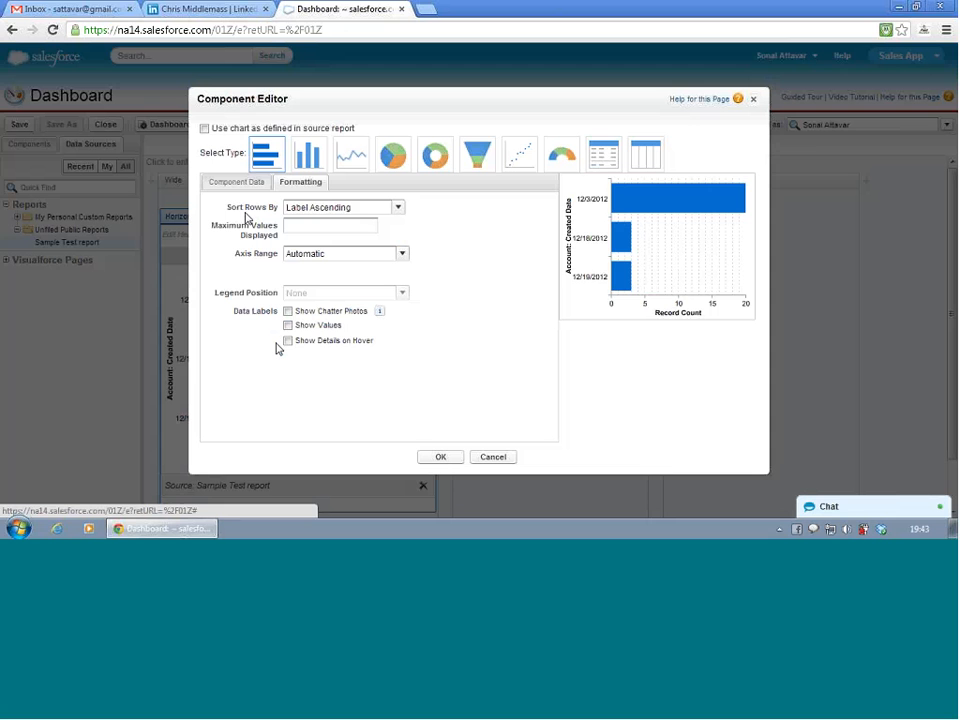
# - Set the horizontal bar chart component to use the chart as defined in its source report
pyautogui.click(205, 129)
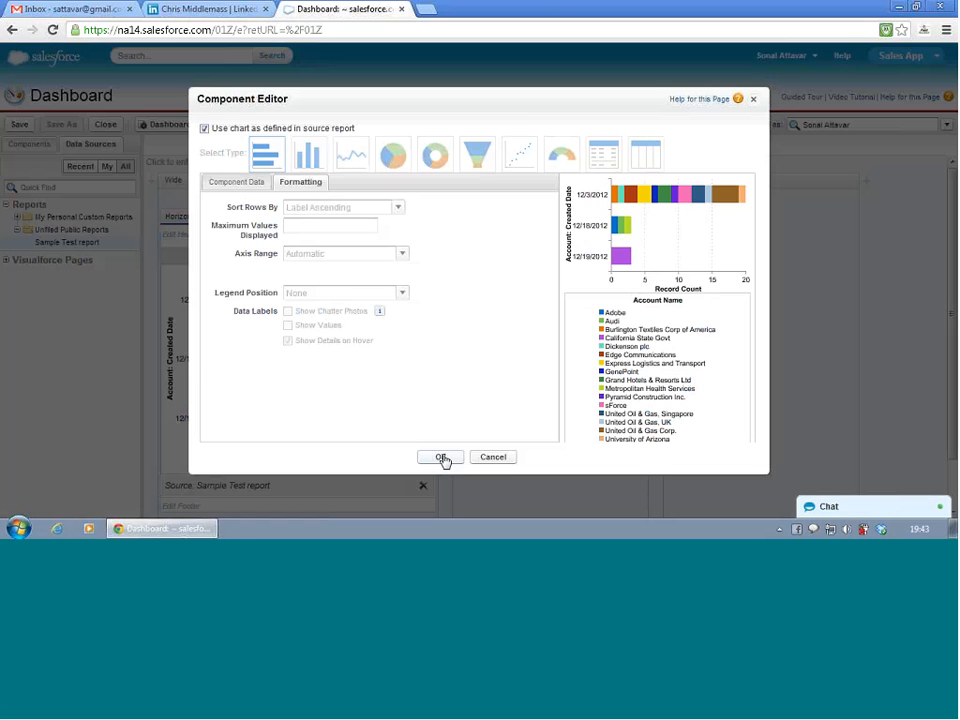
pyautogui.click(441, 457)
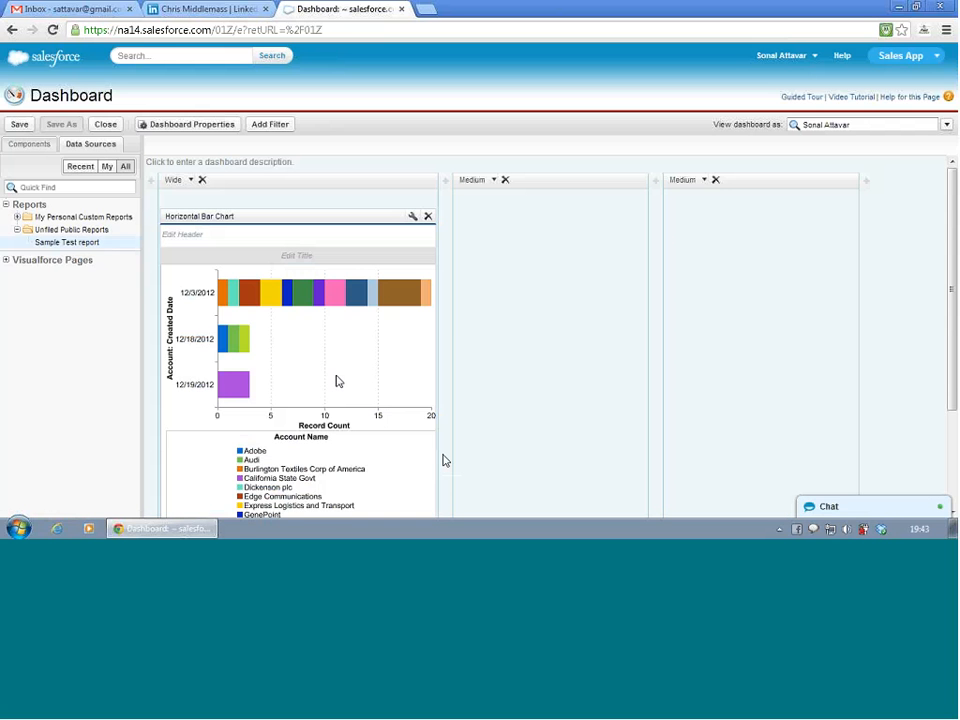
pyautogui.scroll(-2, 338, 385)
pyautogui.scroll(2, 338, 385)
pyautogui.scroll(-2, 340, 385)
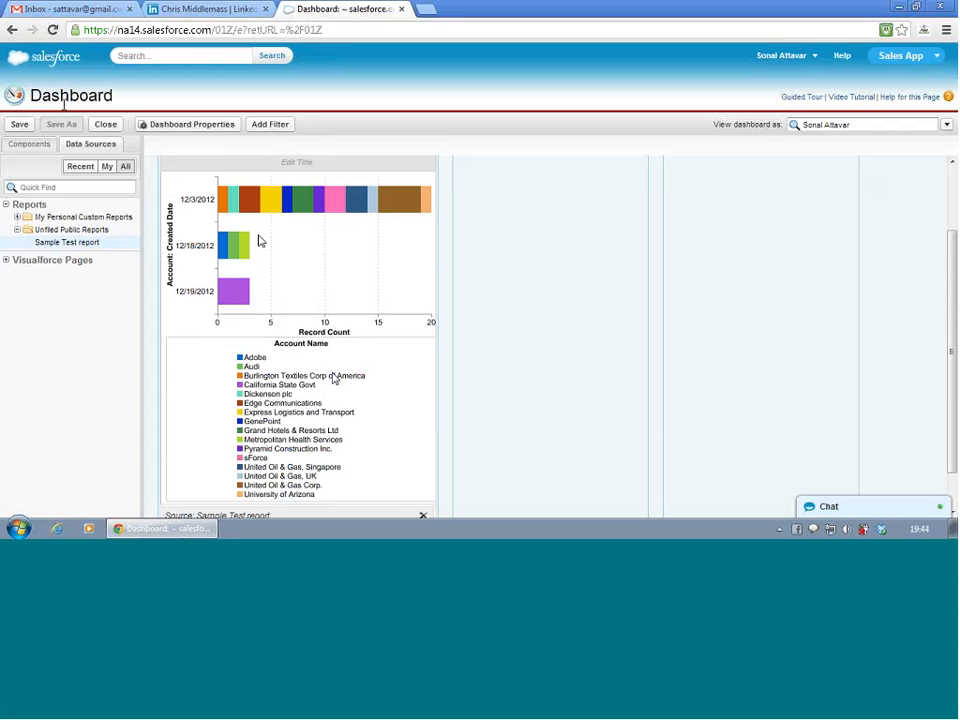
# - Save the dashboard with the title Test Dashboard in the My Personal Dashboards folder
pyautogui.click(19, 124)
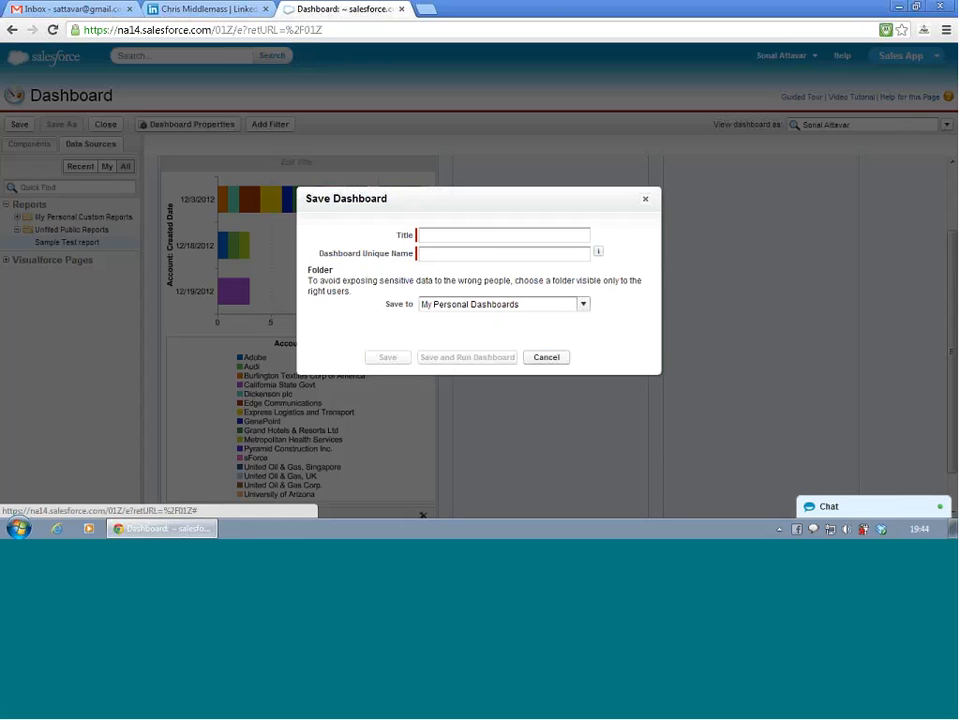
pyautogui.click(465, 233)
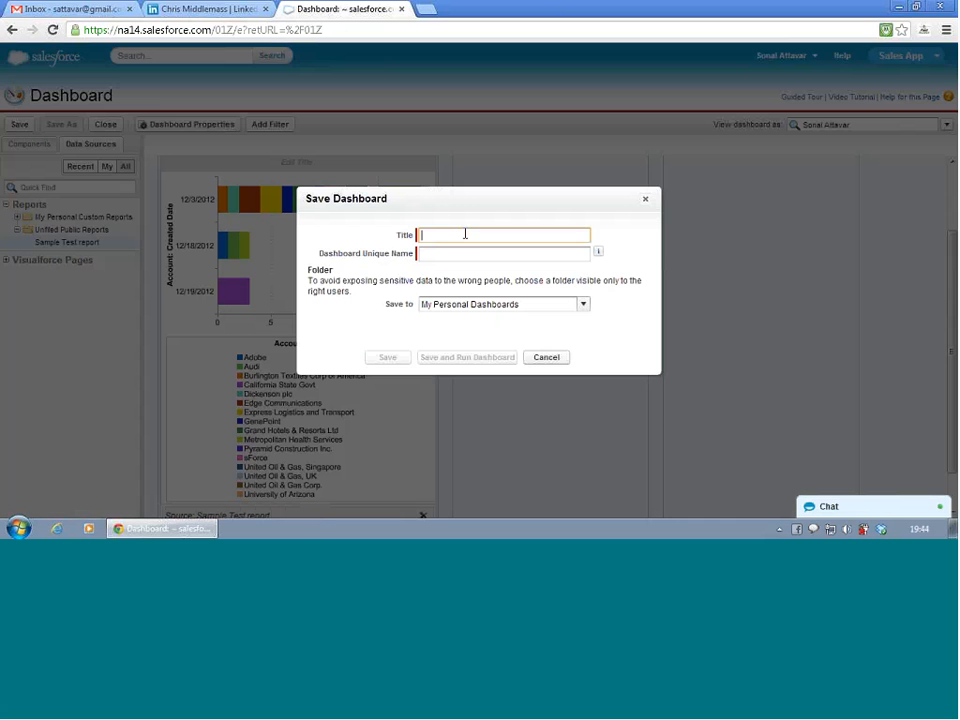
pyautogui.write('Test Dashboard')
pyautogui.click(512, 314)
pyautogui.click(507, 321)
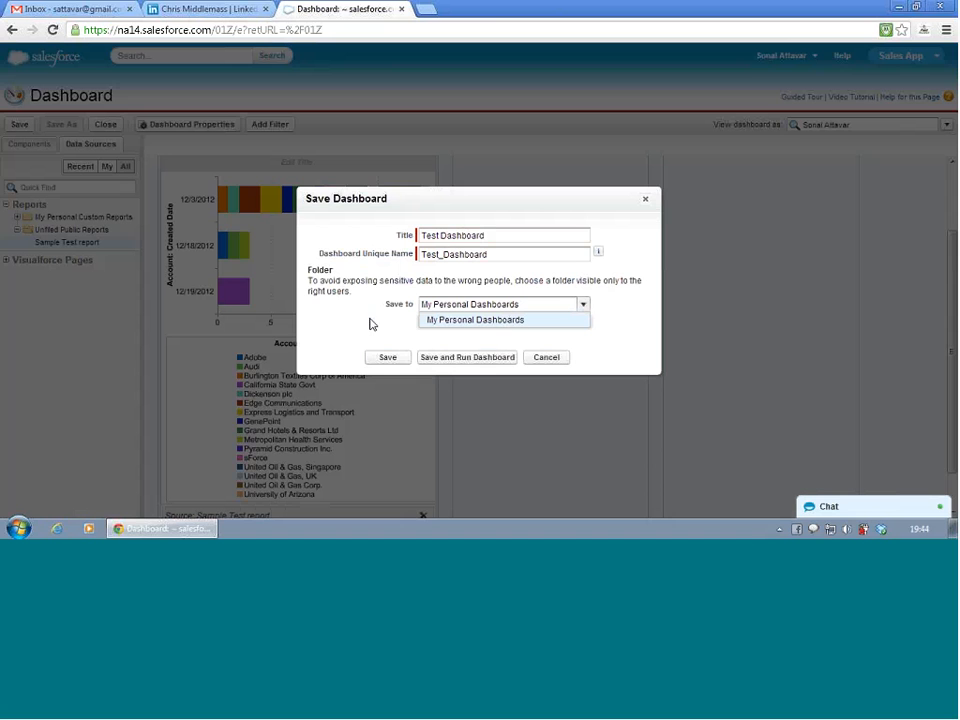
pyautogui.click(389, 359)
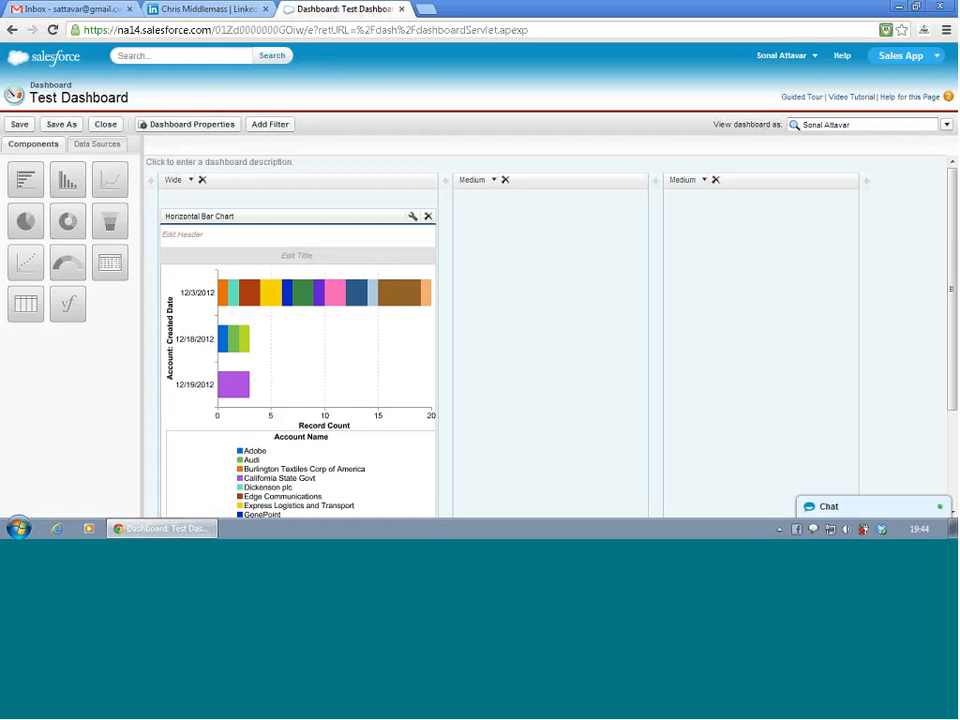
# - Open the Salesforce home page in a new browser tab and view Test Dashboard from the Dashboards tab there
pyautogui.rightClick(786, 60)
pyautogui.click(586, 92)
pyautogui.rightClick(78, 58)
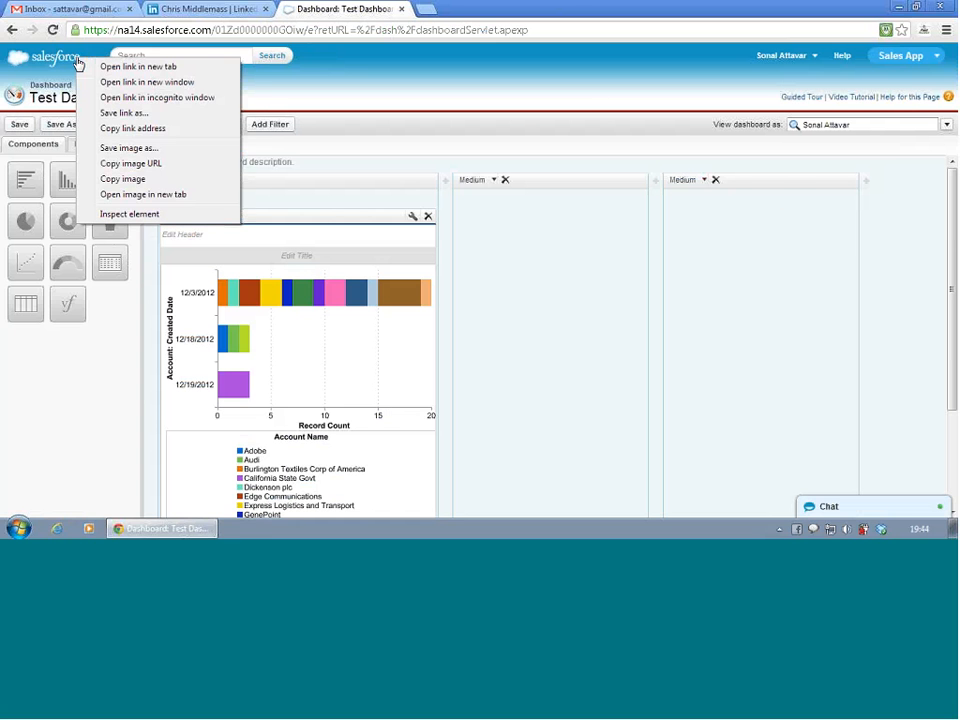
pyautogui.click(116, 67)
pyautogui.click(465, 9)
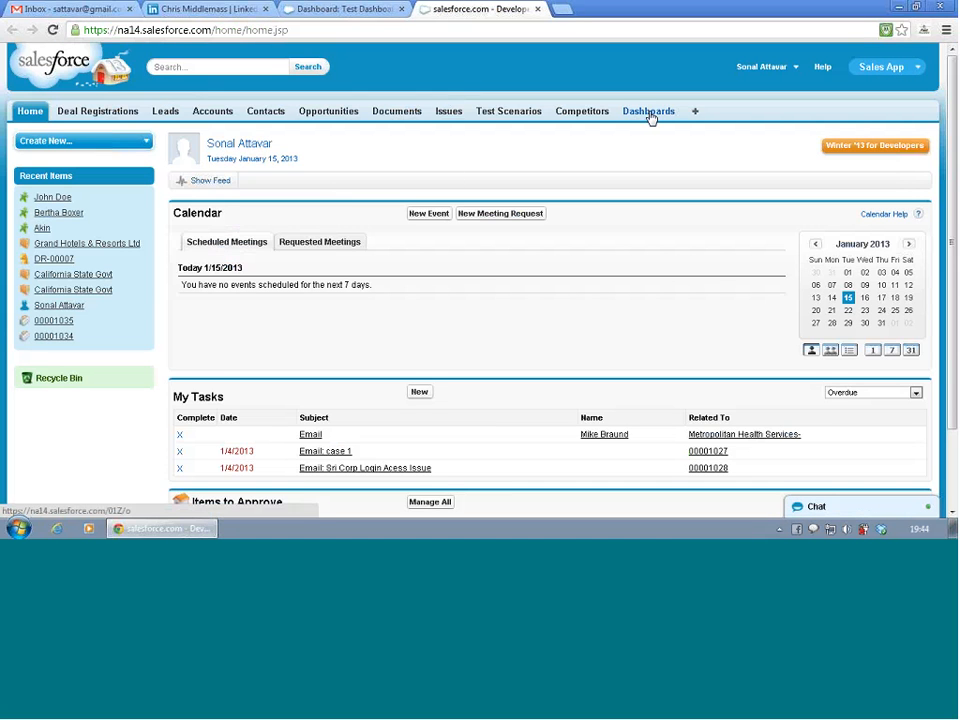
pyautogui.click(650, 116)
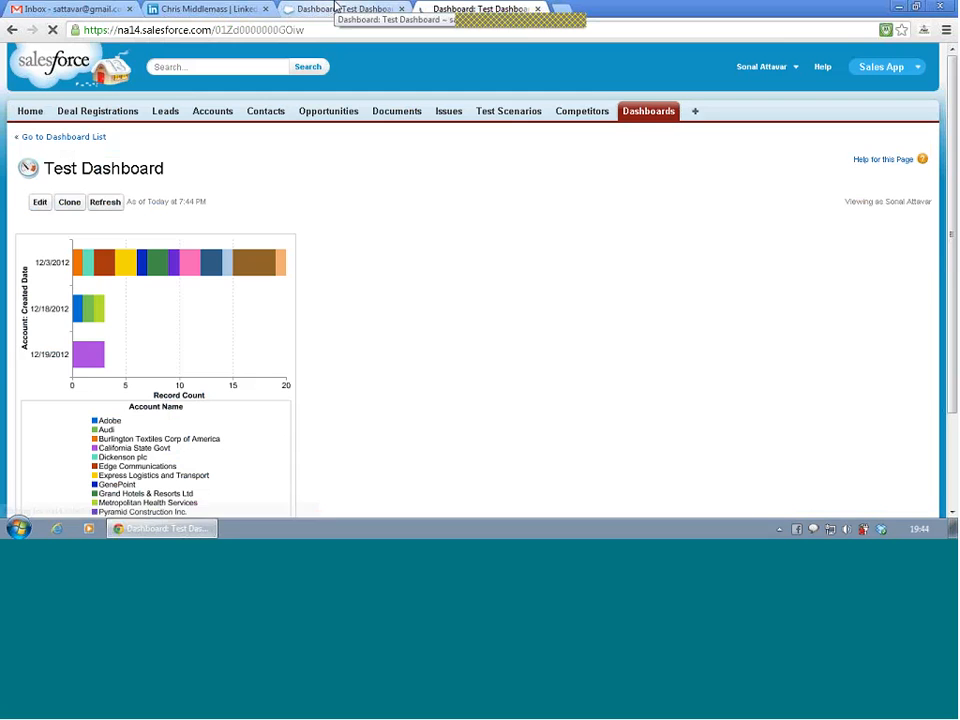
pyautogui.click(340, 9)
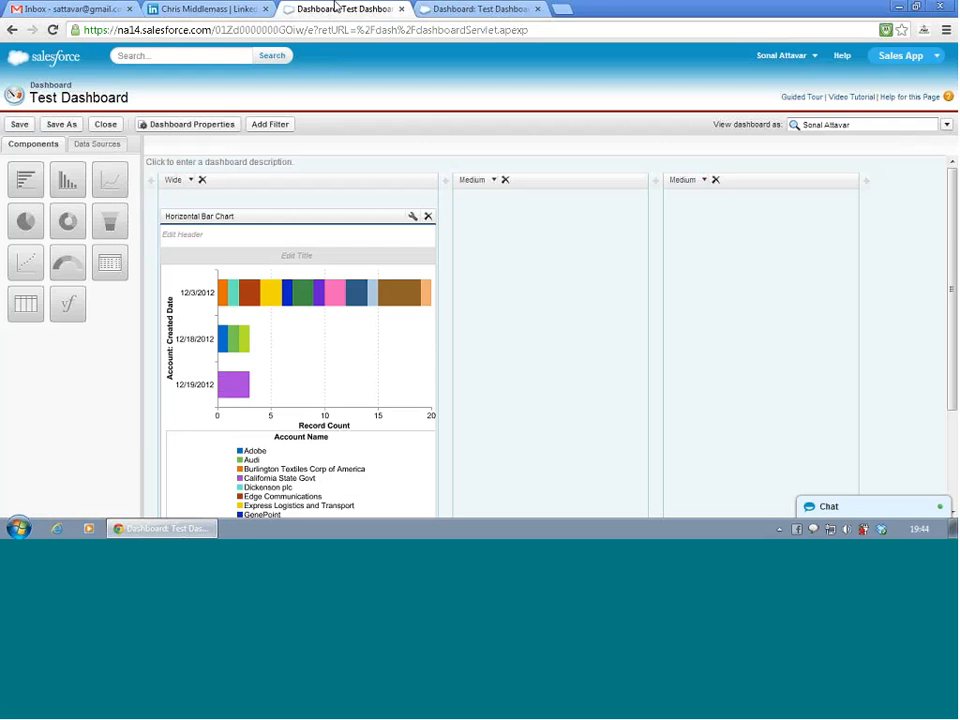
pyautogui.click(447, 9)
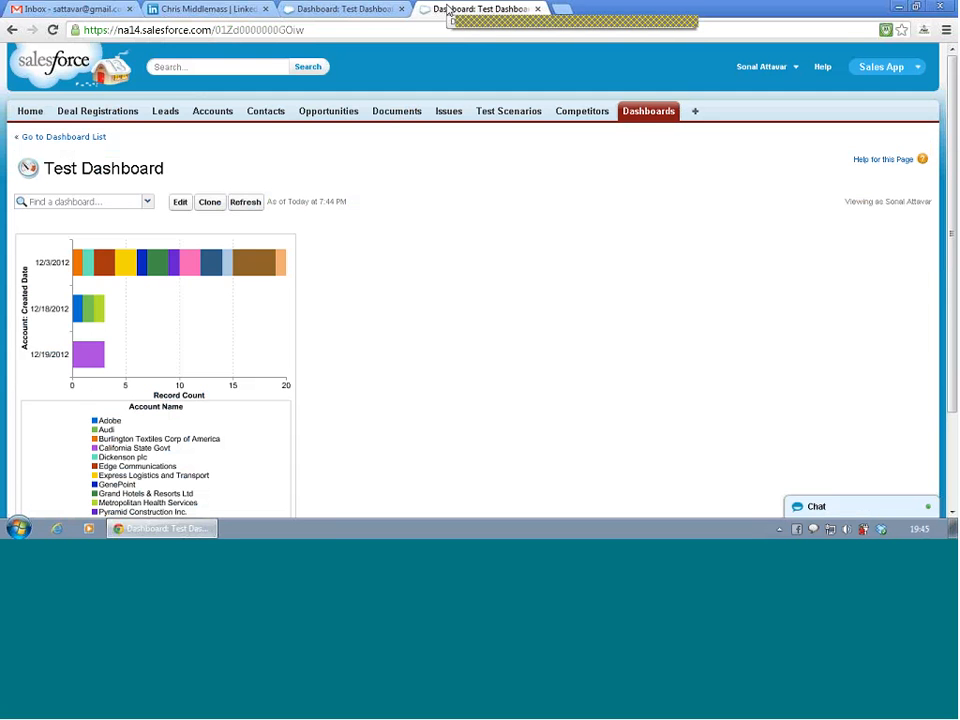
pyautogui.scroll(-3, 463, 190)
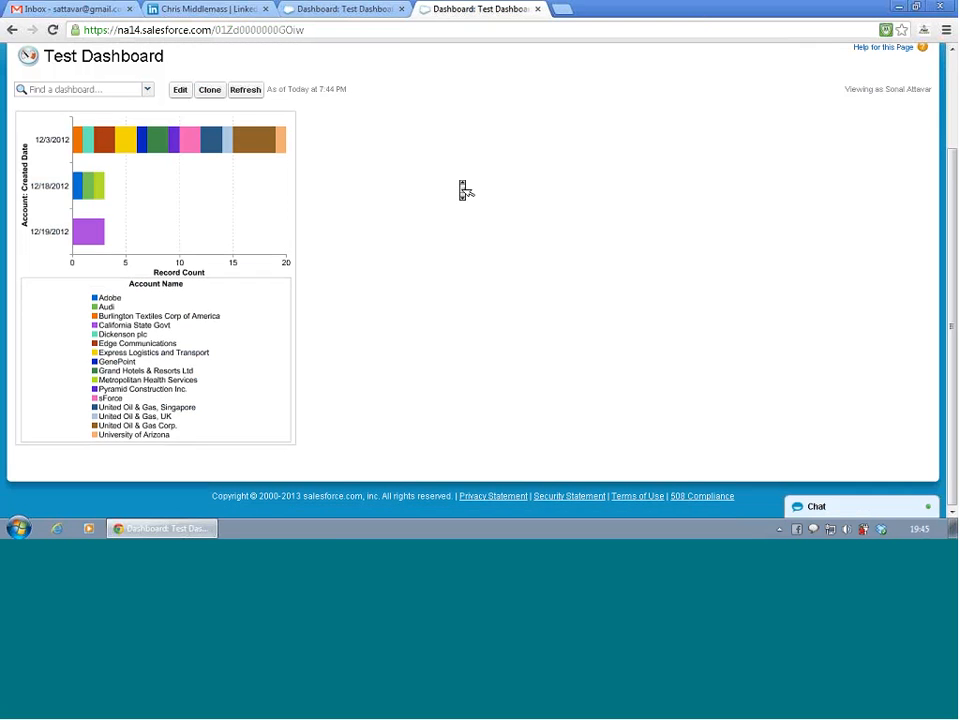
pyautogui.scroll(2, 463, 190)
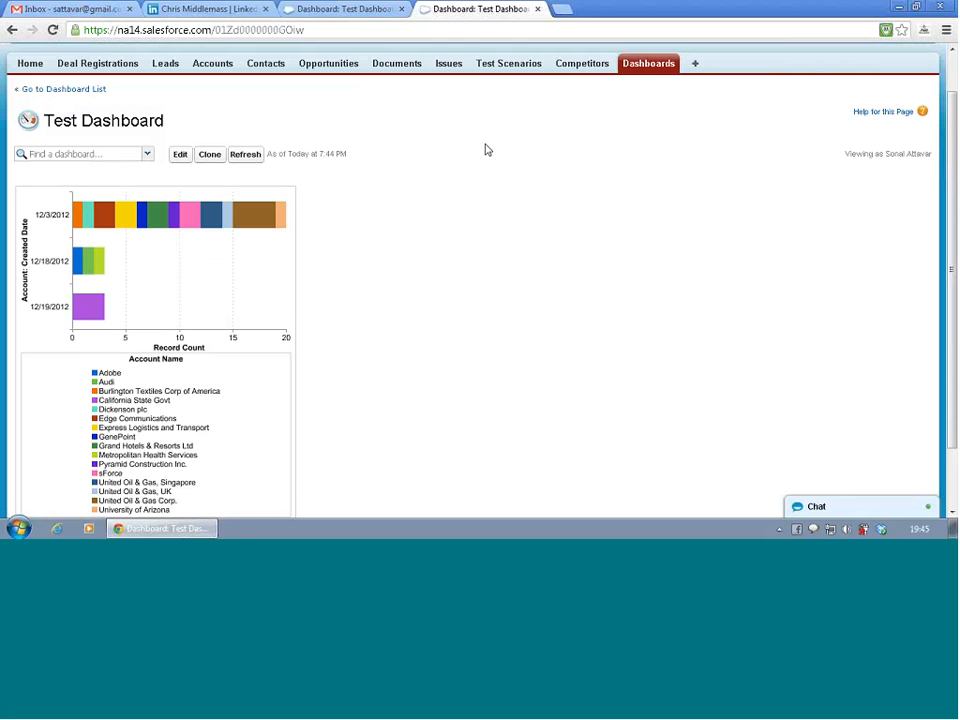
# - Return to the dashboard editor and give the horizontal bar chart the header "Accounts and contacts"
pyautogui.click(385, 9)
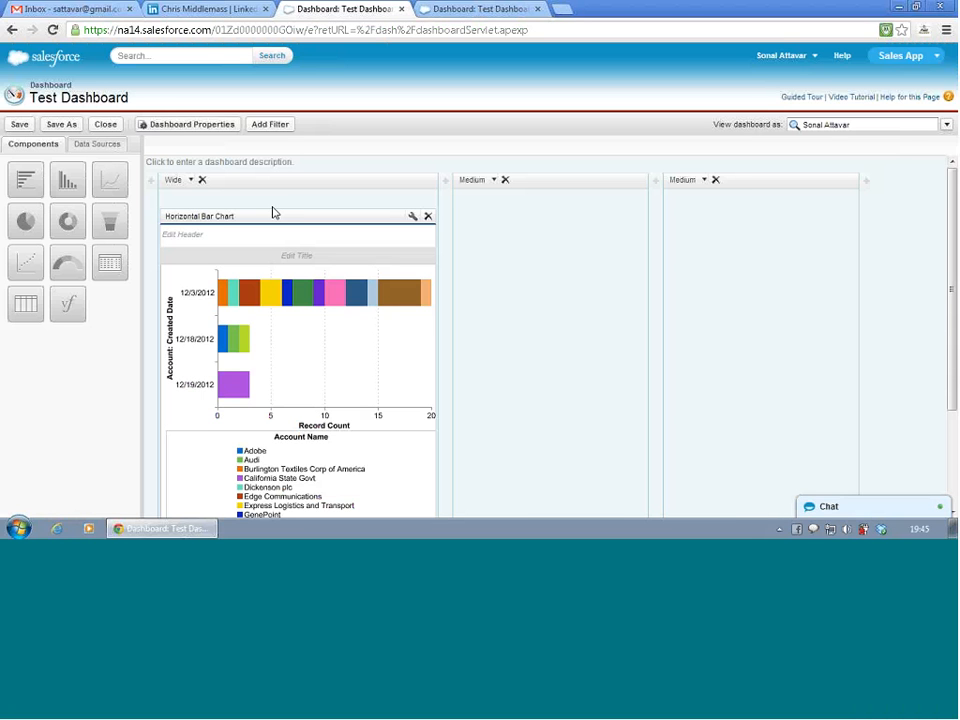
pyautogui.scroll(-3, 272, 213)
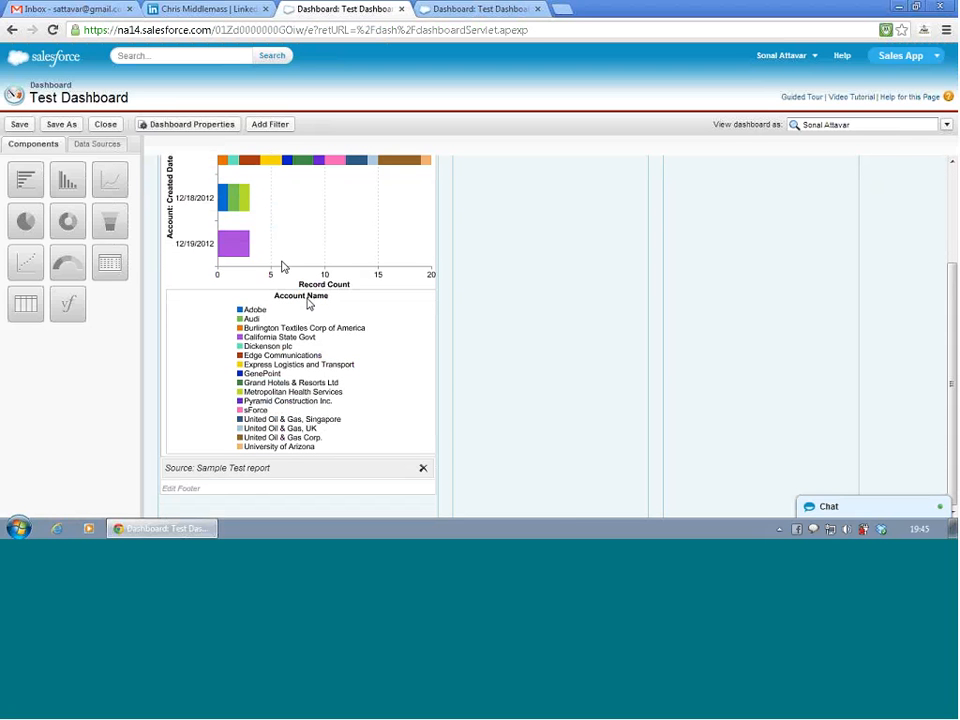
pyautogui.scroll(3, 282, 266)
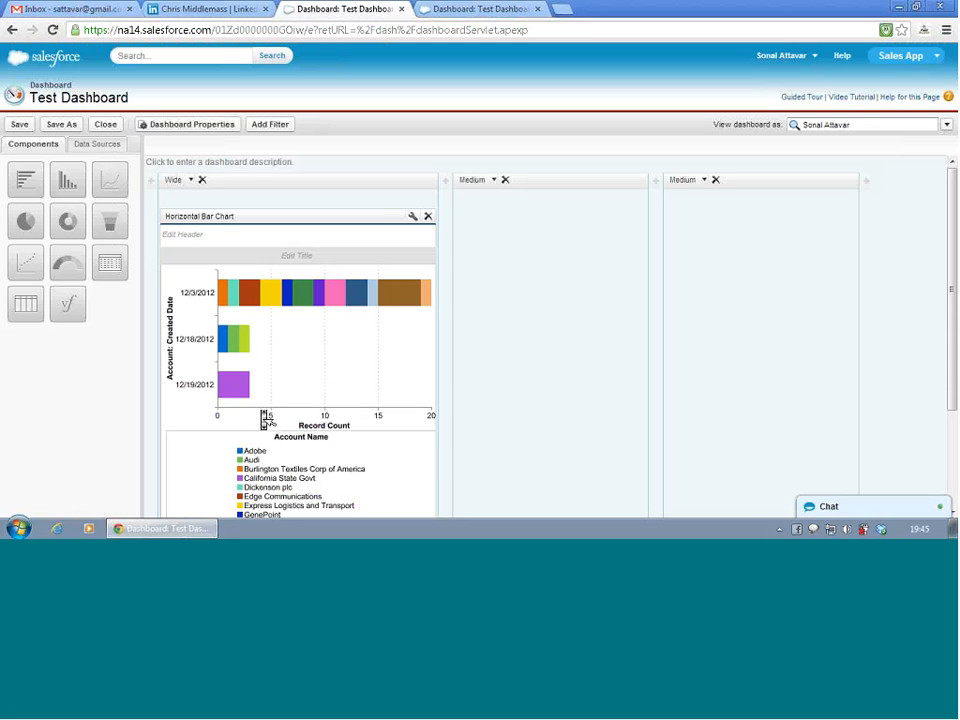
pyautogui.click(240, 238)
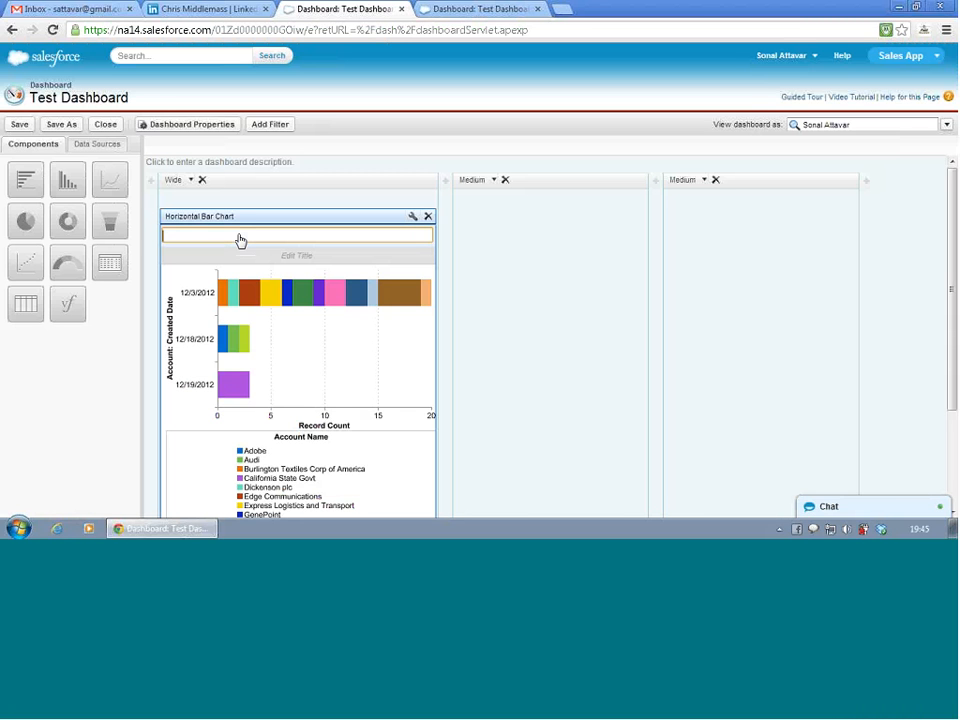
pyautogui.write('Accounts and contacts')
# - Set the horizontal bar chart's title to "Created by date"
pyautogui.click(260, 258)
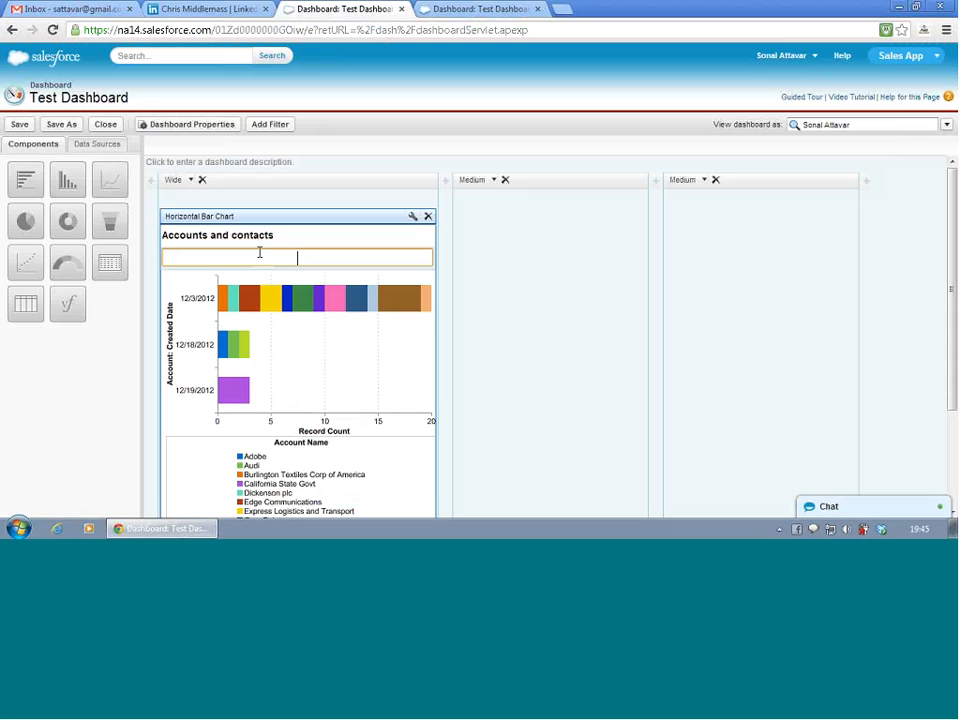
pyautogui.write('C')
pyautogui.press('BackSpace')
pyautogui.write('Created by date')
pyautogui.press('Return')
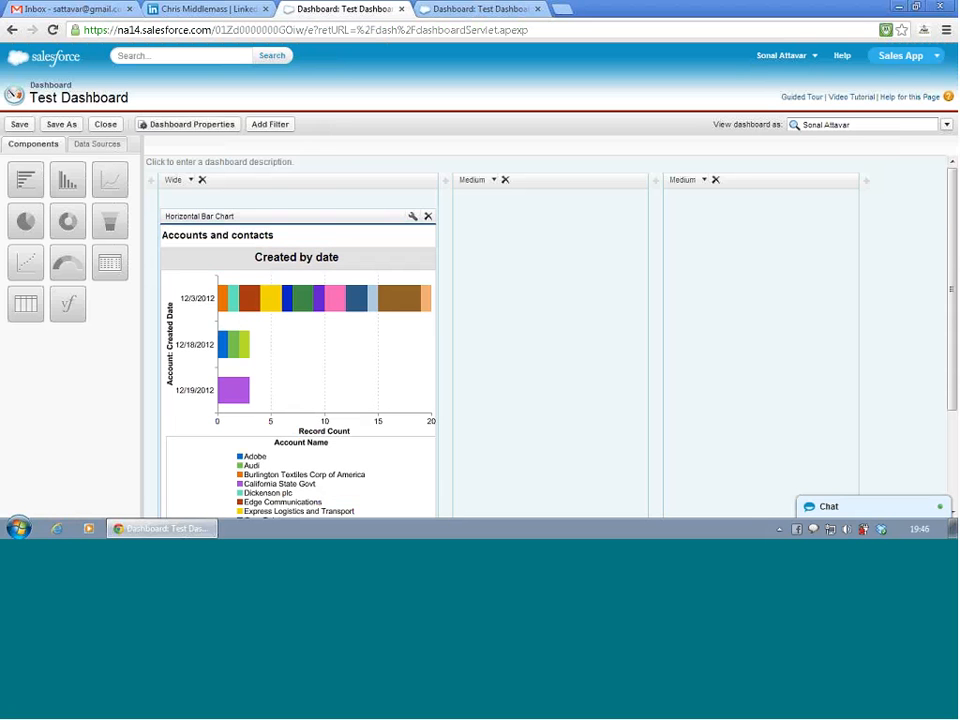
# - Save the dashboard and reload its view in the other browser tab to check the header and title
pyautogui.scroll(-3, 377, 355)
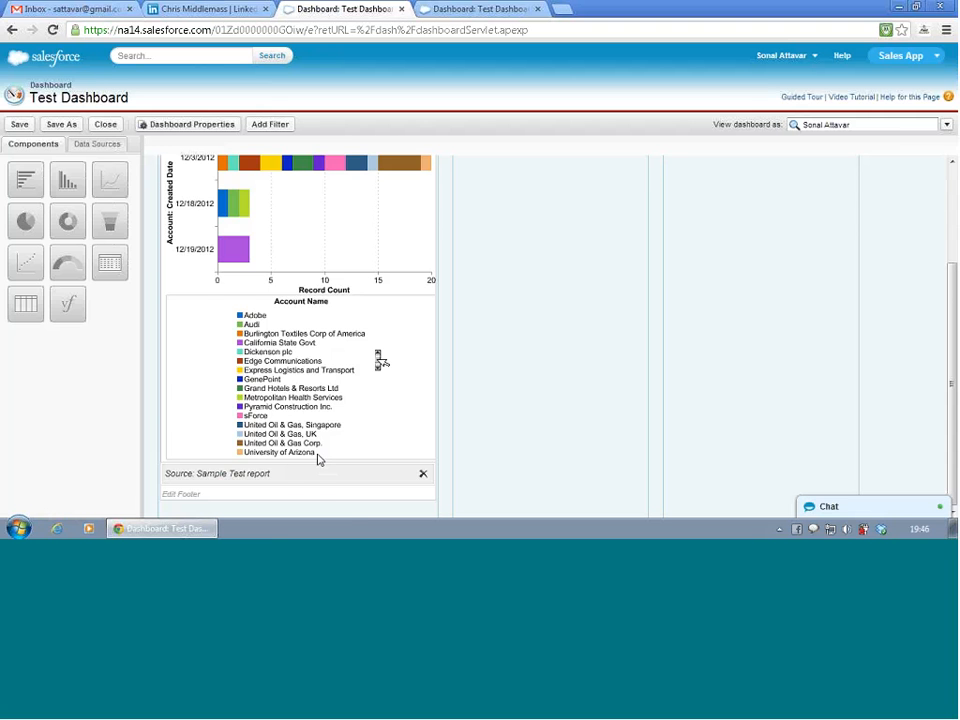
pyautogui.scroll(3, 332, 452)
pyautogui.click(20, 125)
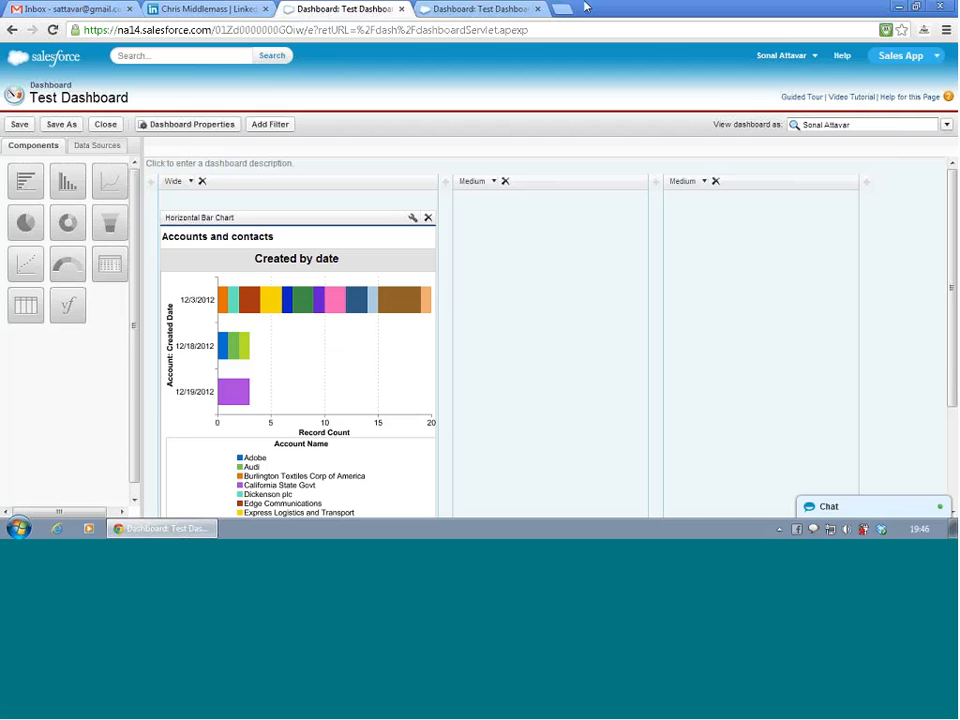
pyautogui.click(448, 10)
pyautogui.press('F5')
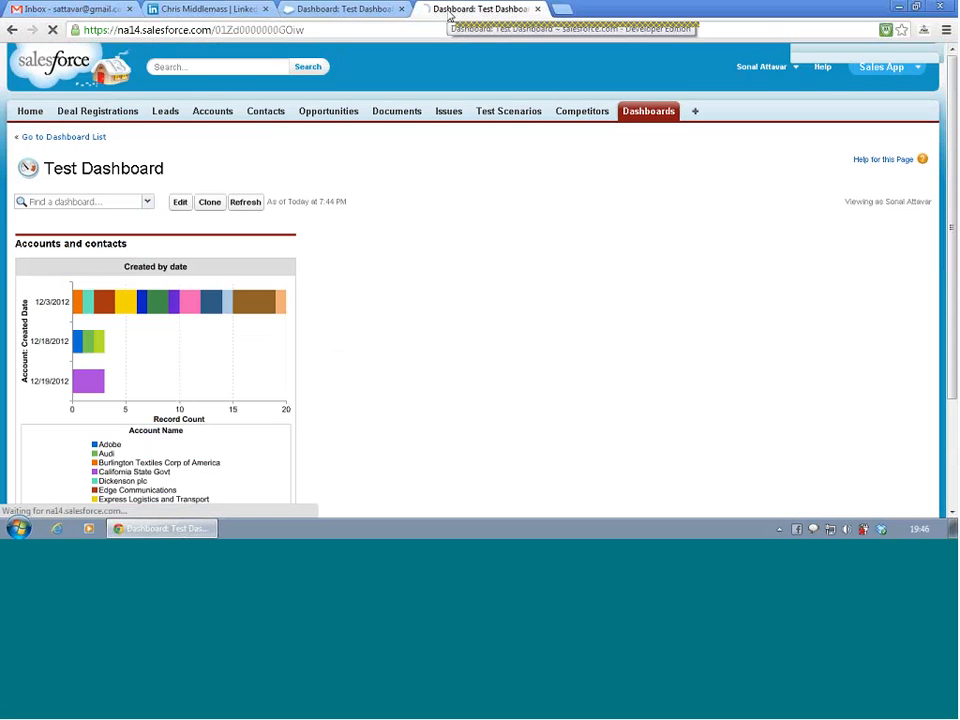
pyautogui.scroll(-3, 368, 198)
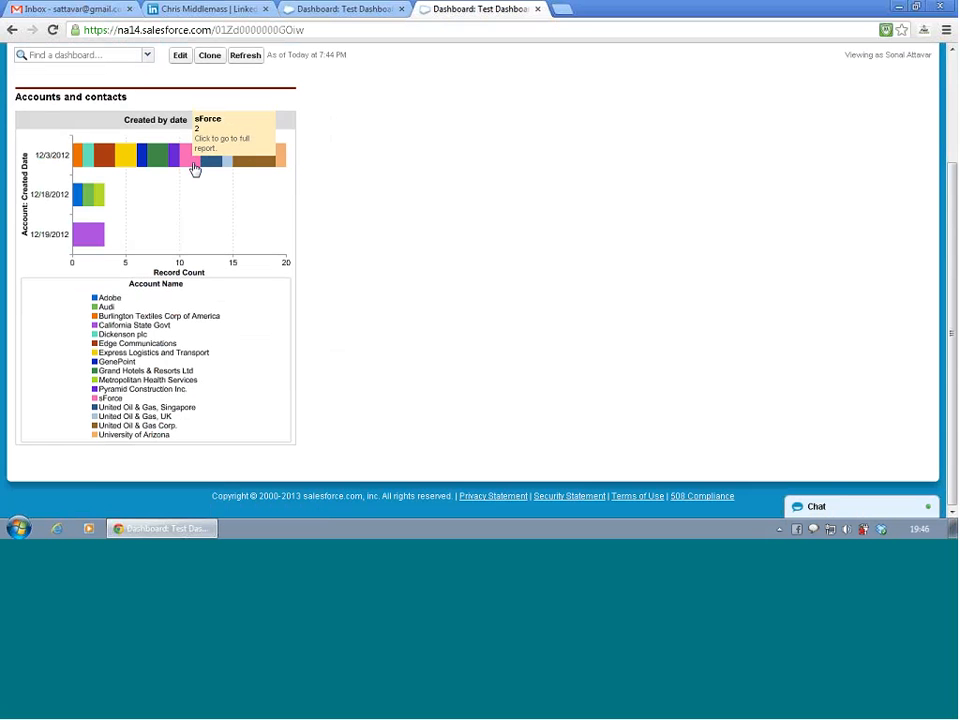
pyautogui.click(307, 8)
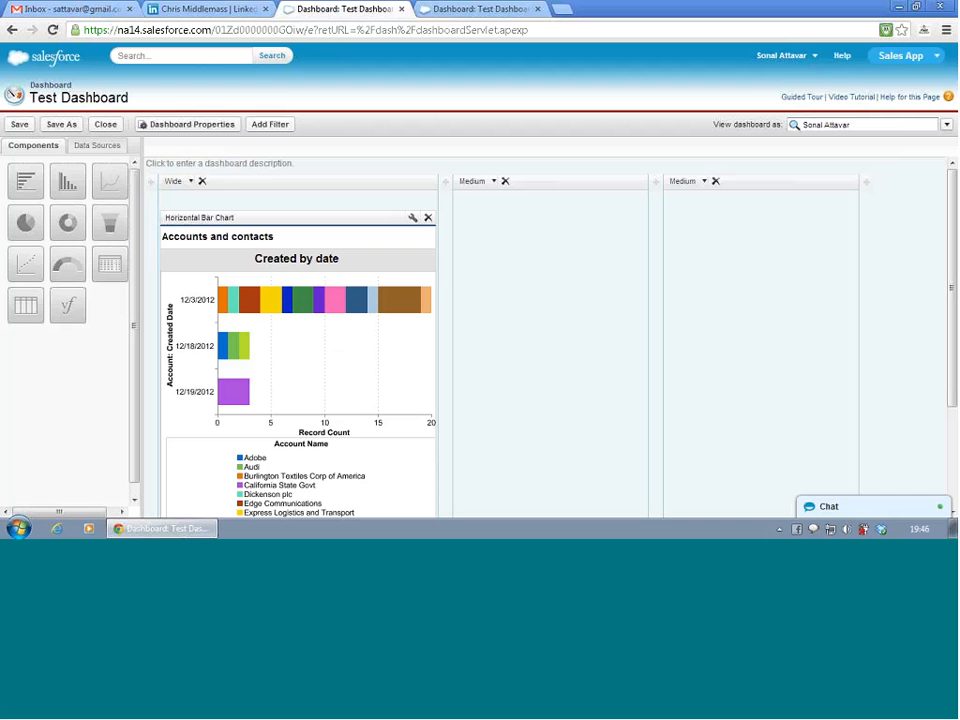
pyautogui.scroll(-3, 343, 336)
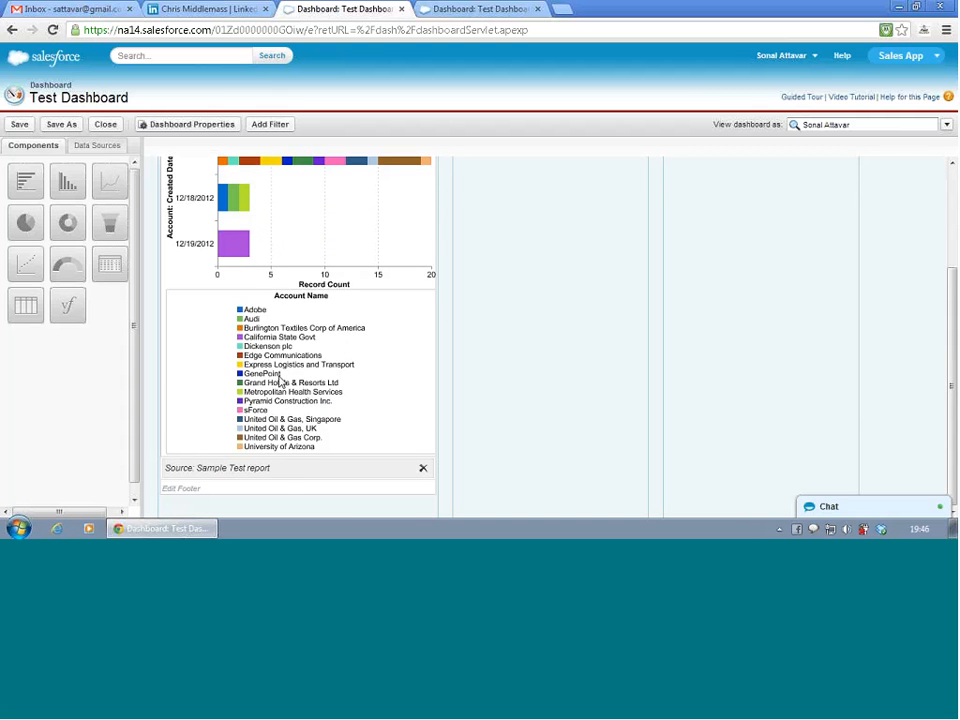
pyautogui.scroll(3, 285, 387)
pyautogui.scroll(-3, 283, 387)
pyautogui.click(250, 490)
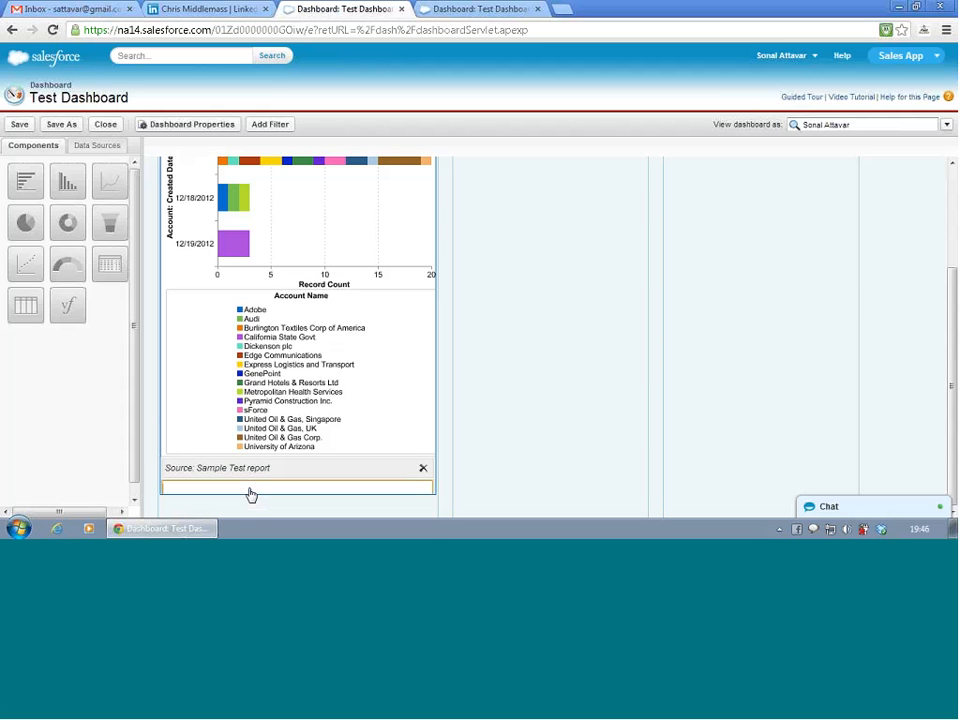
pyautogui.click(500, 364)
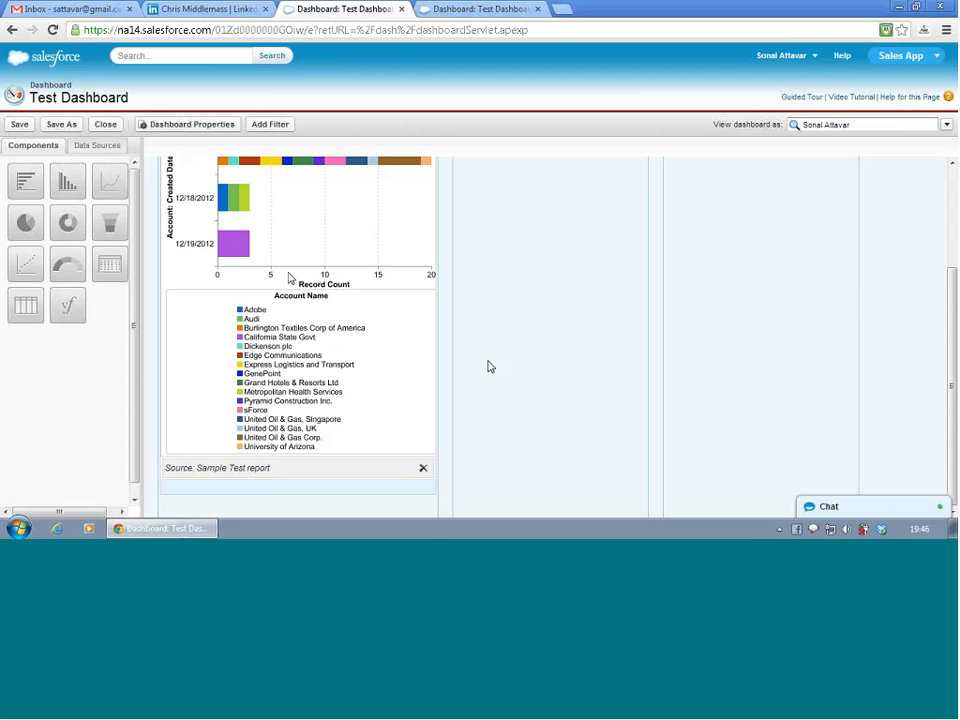
pyautogui.scroll(3, 241, 180)
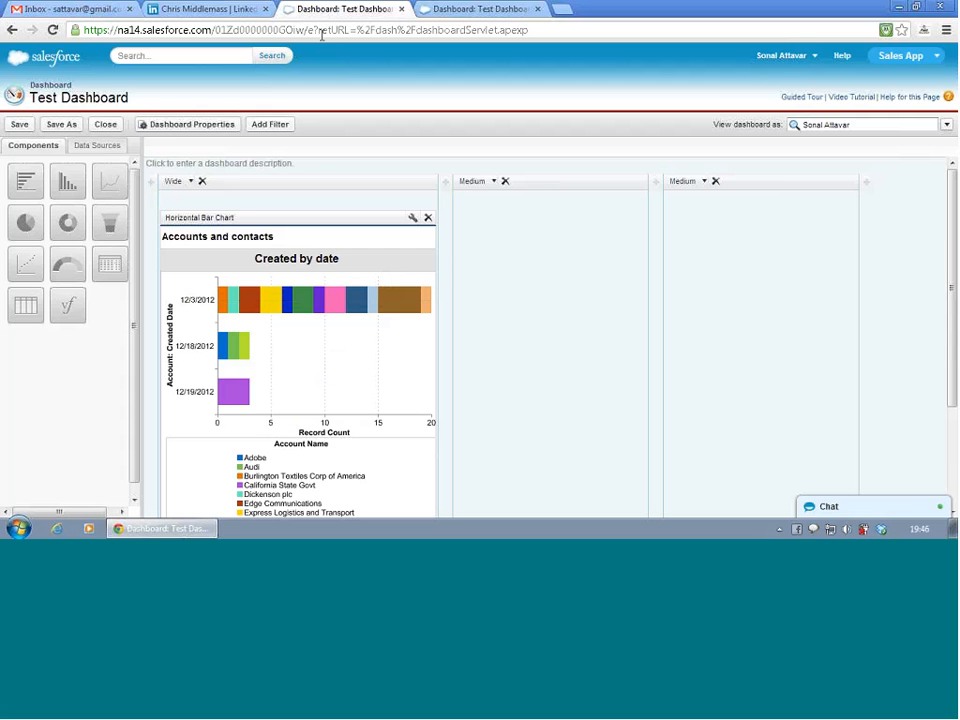
# - Go to the full report from the United Oil & Gas Corp. bar segment of the viewed dashboard and open it for customization
pyautogui.click(428, 10)
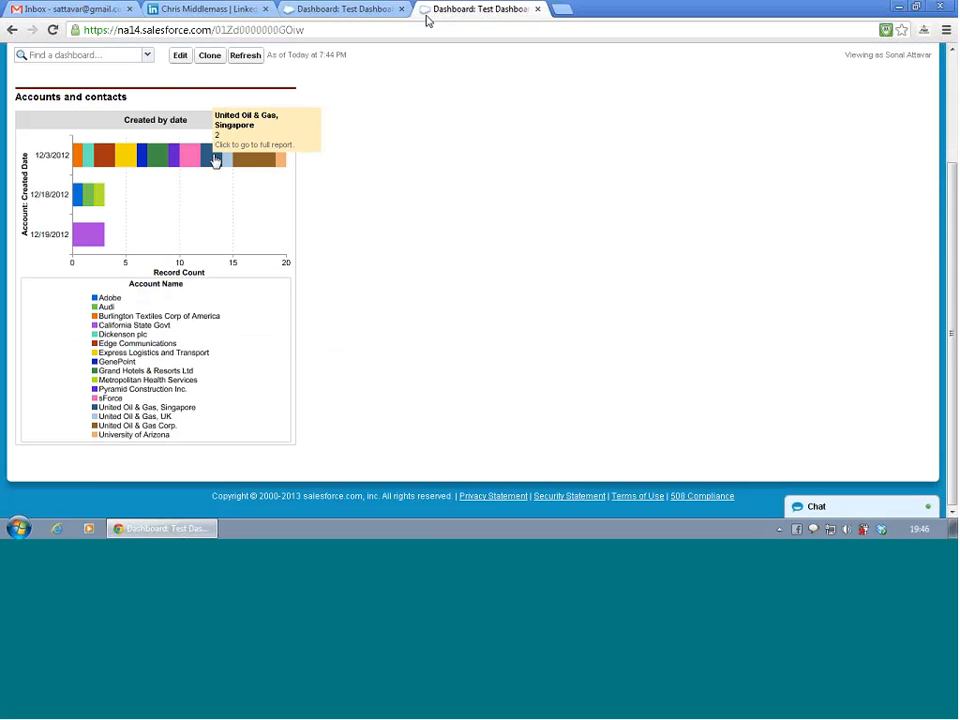
pyautogui.click(256, 161)
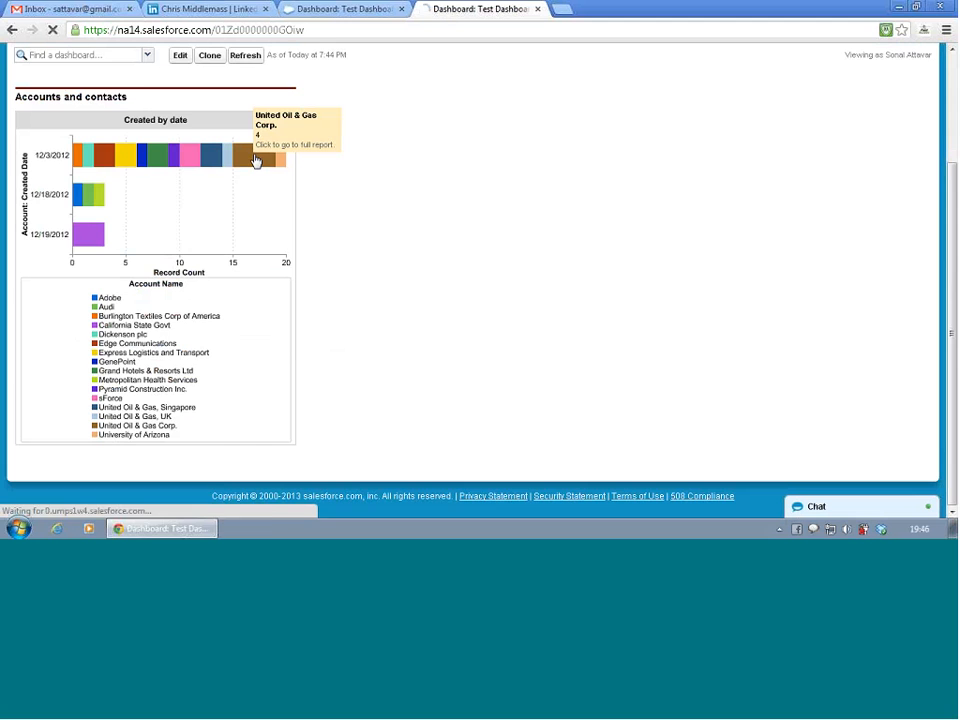
pyautogui.scroll(-5, 256, 161)
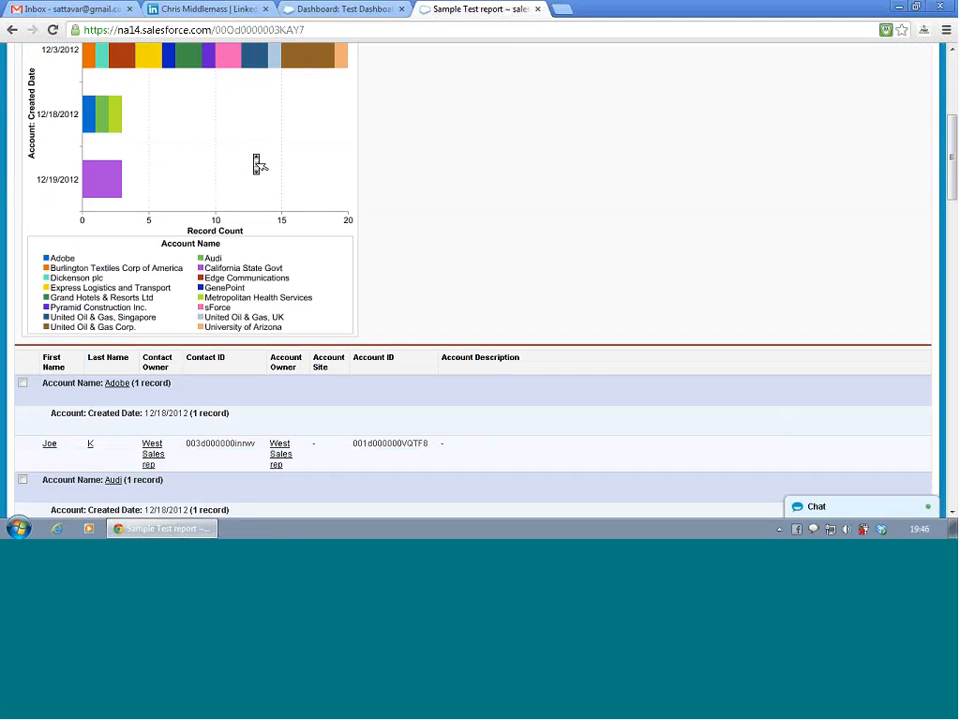
pyautogui.scroll(2, 258, 164)
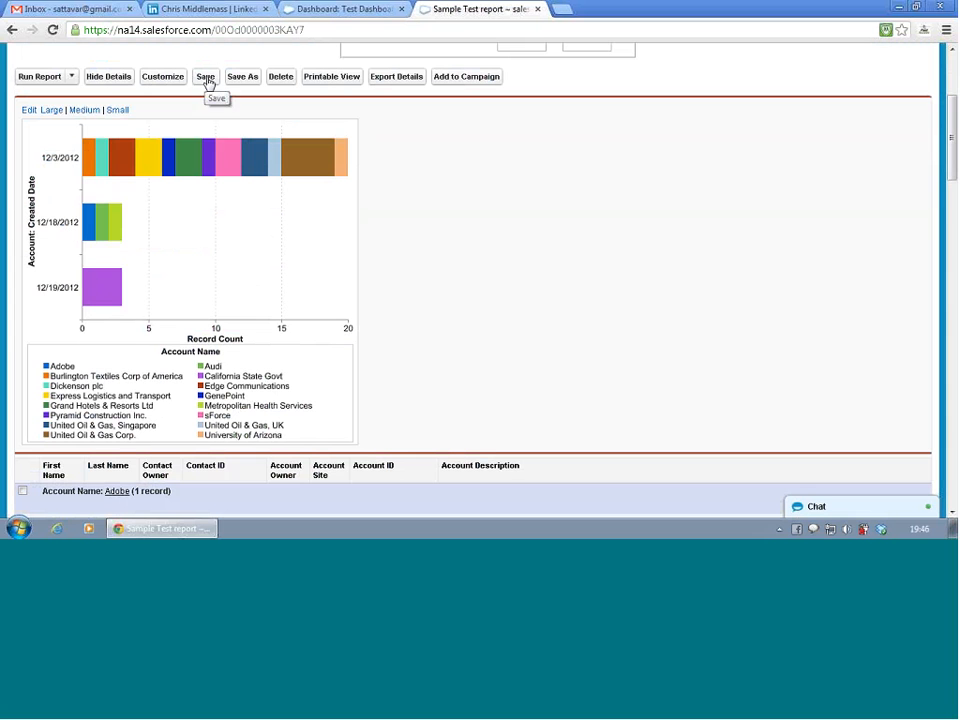
pyautogui.click(164, 80)
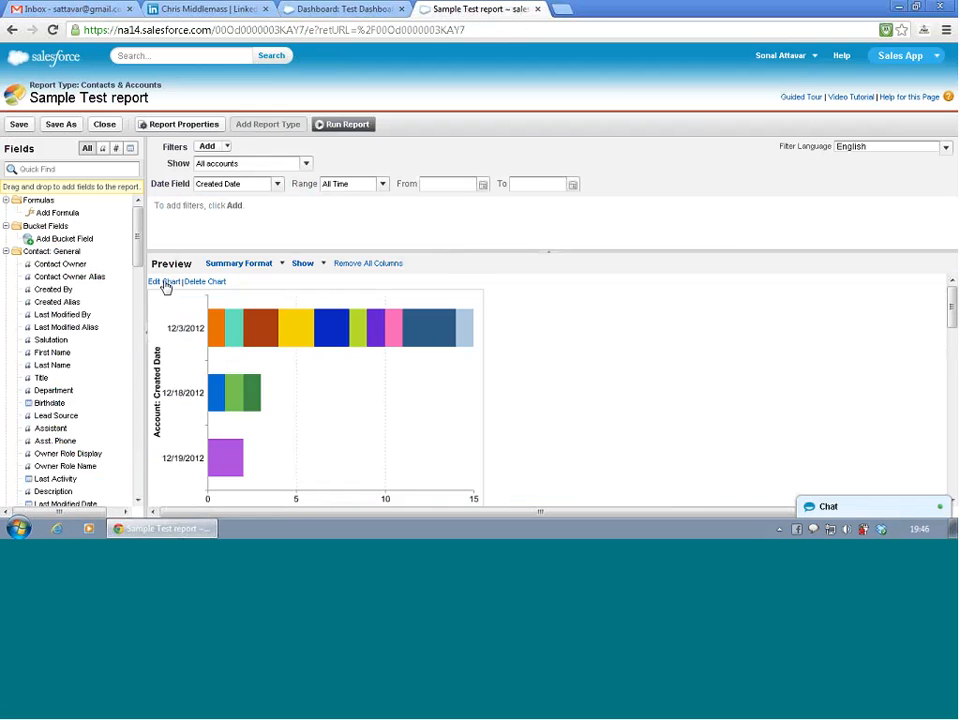
# - Give the report's chart the title "Accounts grouped by created date" in its formatting settings
pyautogui.click(166, 283)
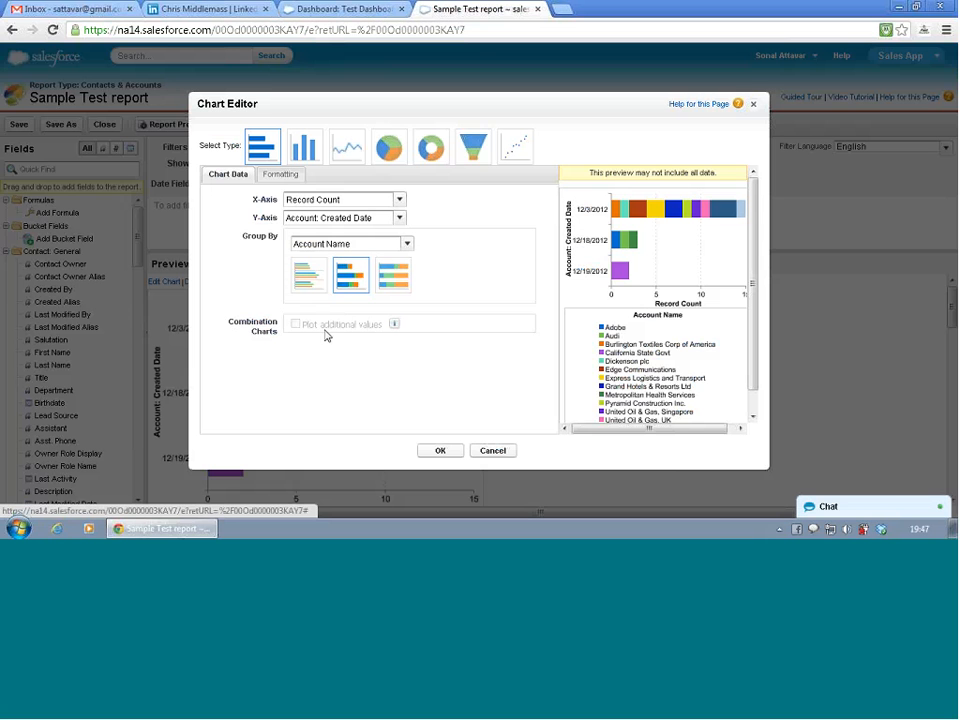
pyautogui.click(280, 174)
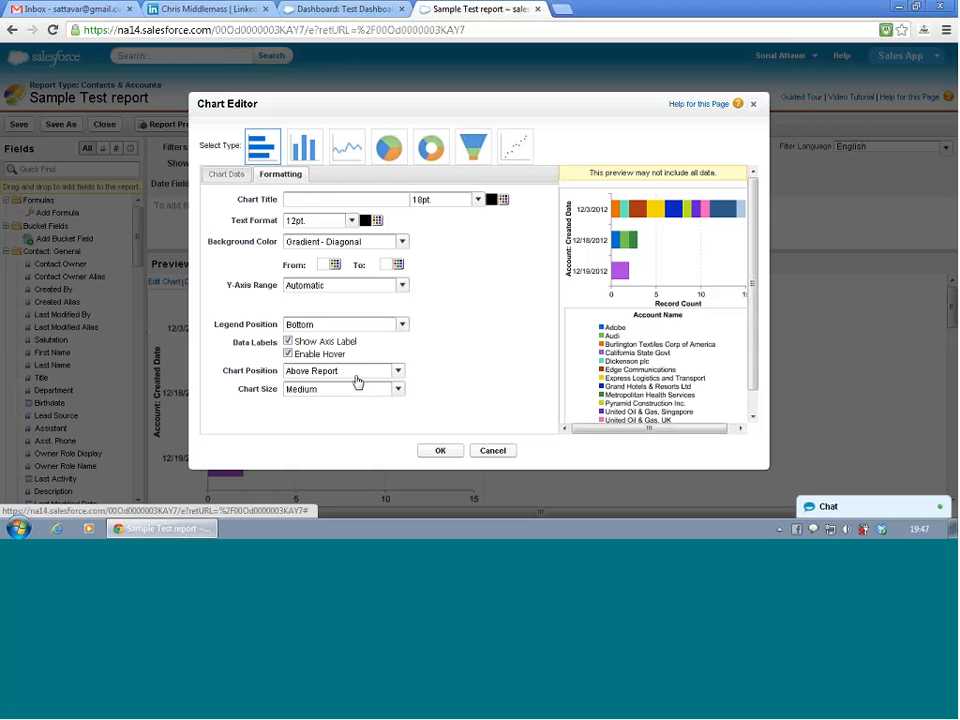
pyautogui.click(343, 198)
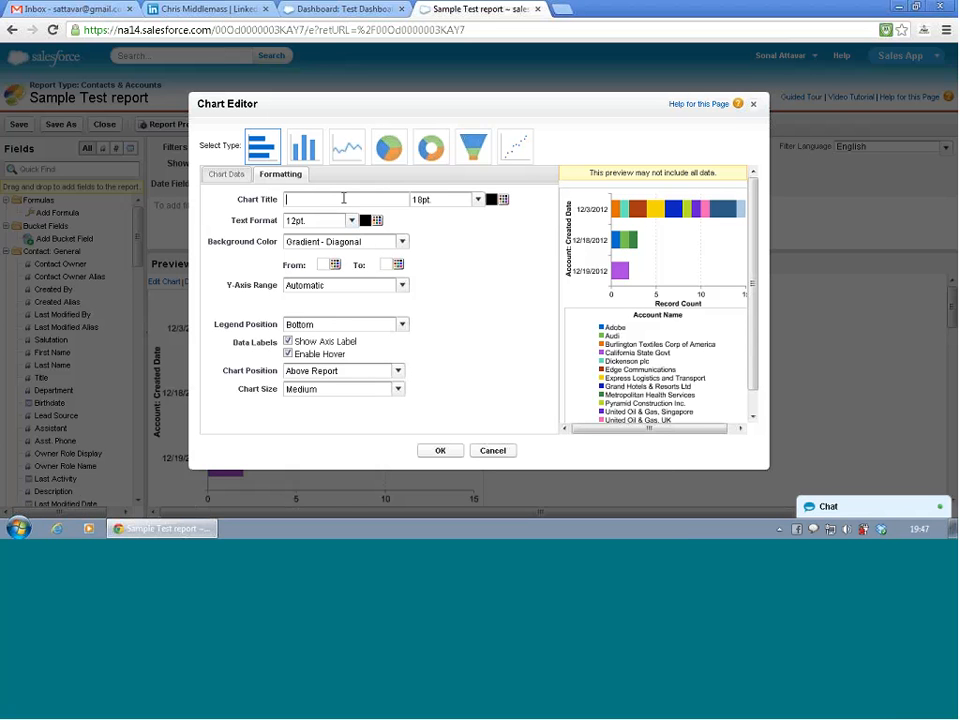
pyautogui.write('Account created')
pyautogui.write('s grouped ')
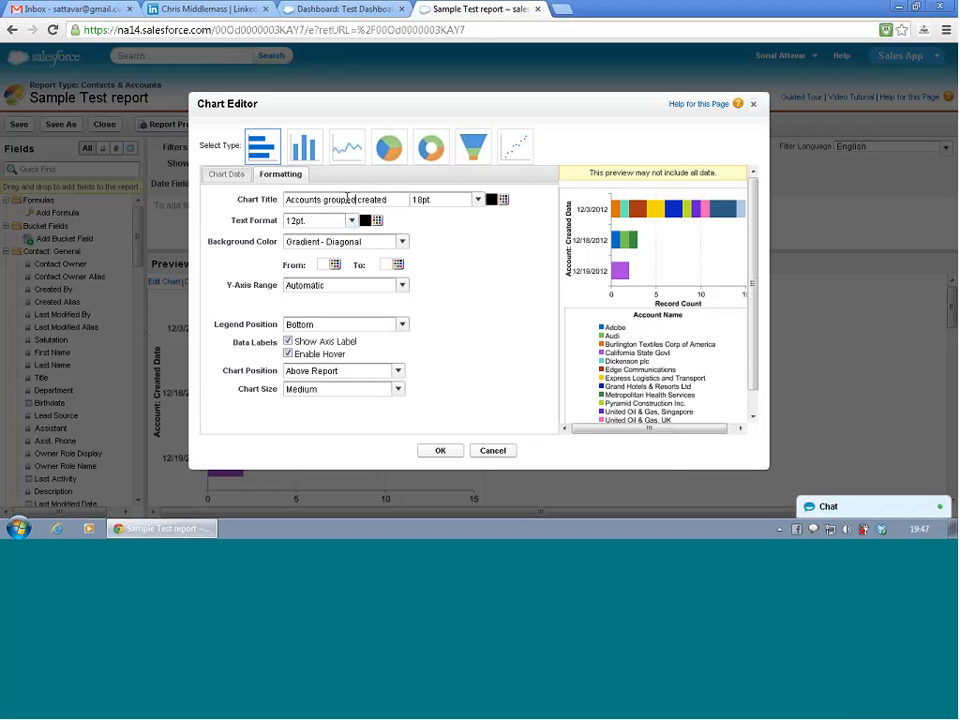
pyautogui.write('by created da')
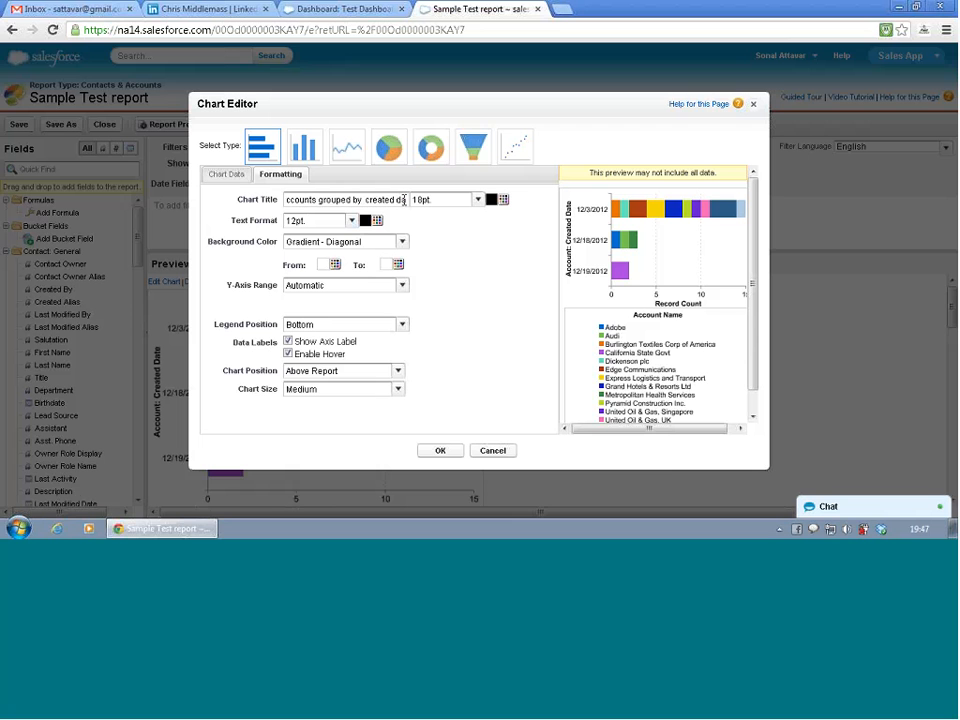
pyautogui.write('tw')
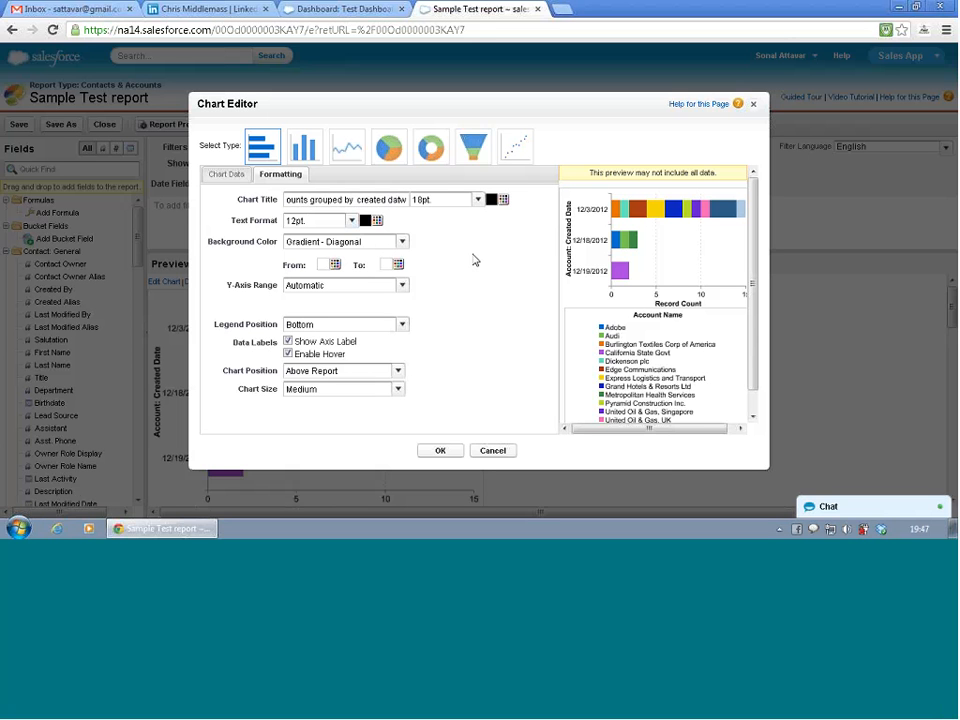
pyautogui.press('BackSpace')
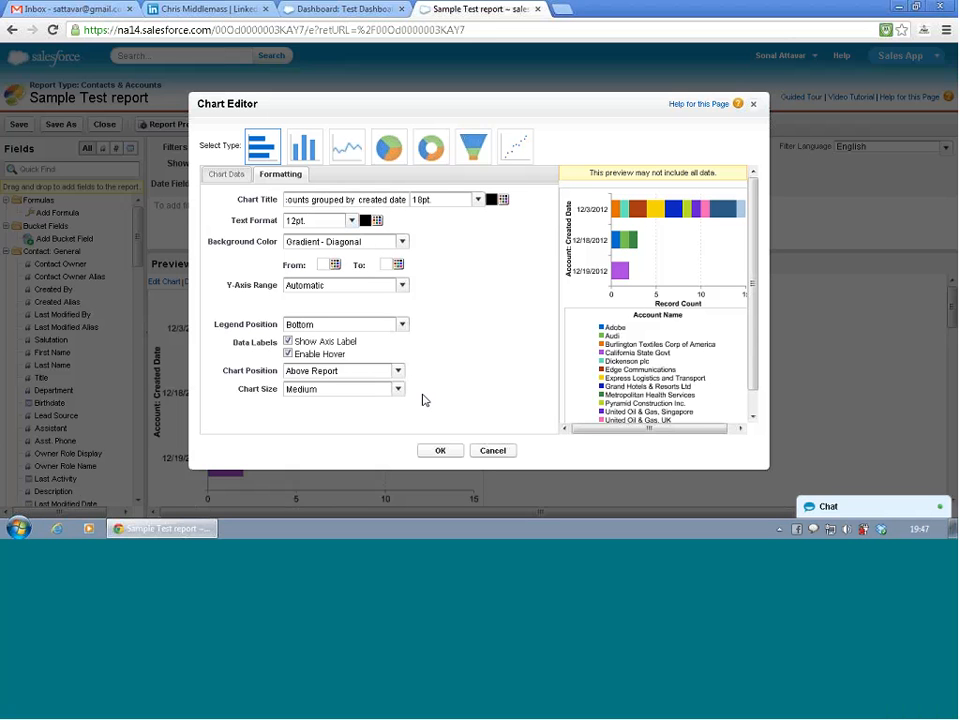
pyautogui.click(447, 453)
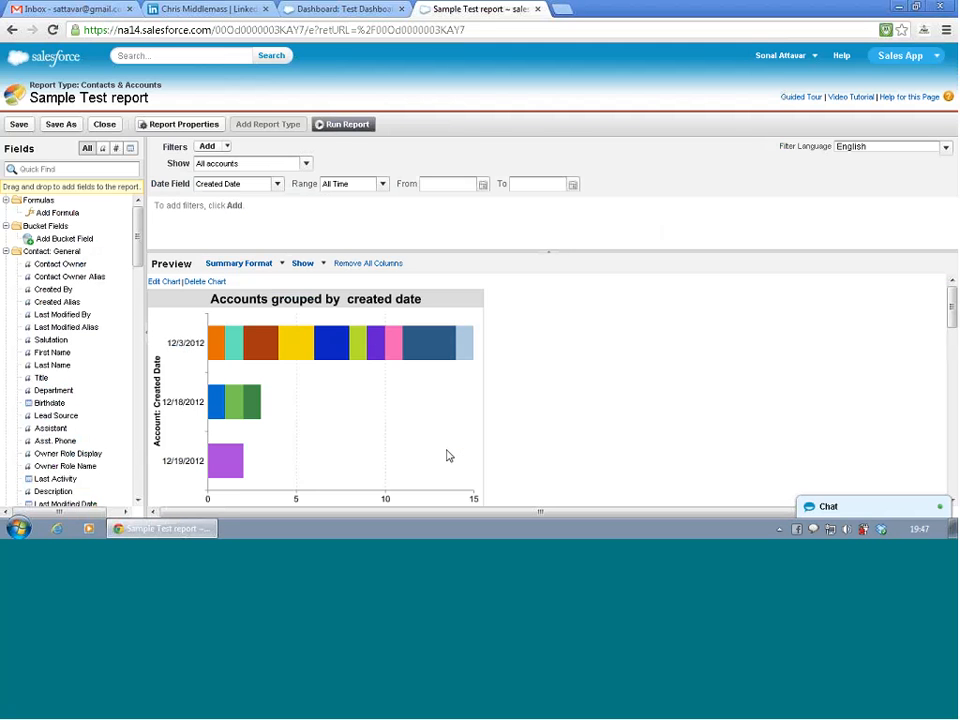
# - Review the retitled chart, its legend and its chart data settings, and save the report
pyautogui.moveTo(455, 346)
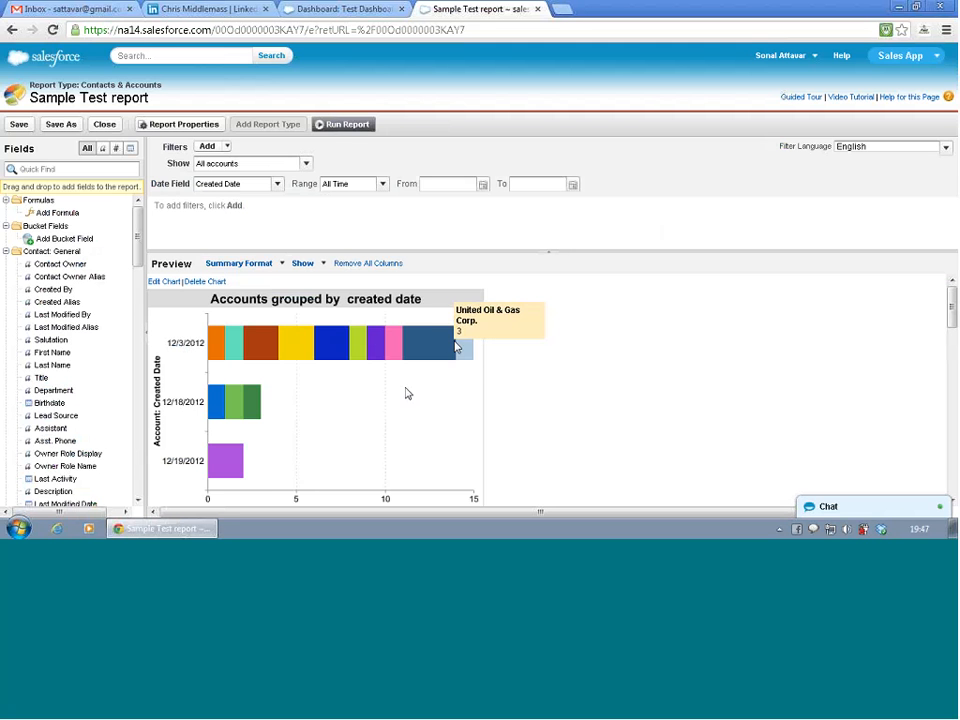
pyautogui.scroll(-3, 456, 348)
pyautogui.scroll(3, 456, 348)
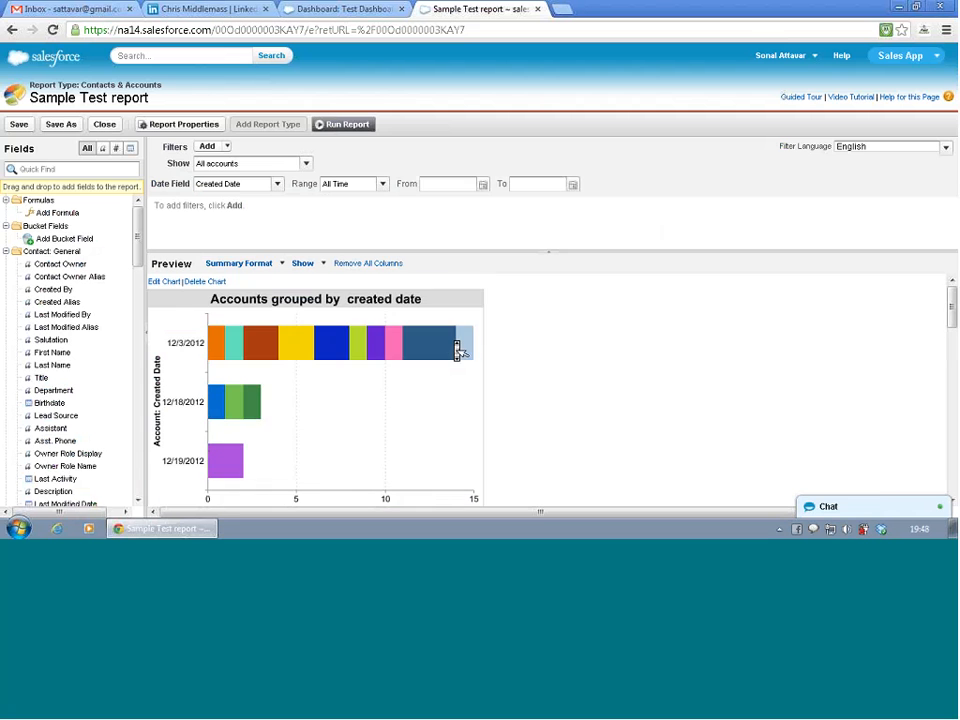
pyautogui.scroll(-3, 455, 350)
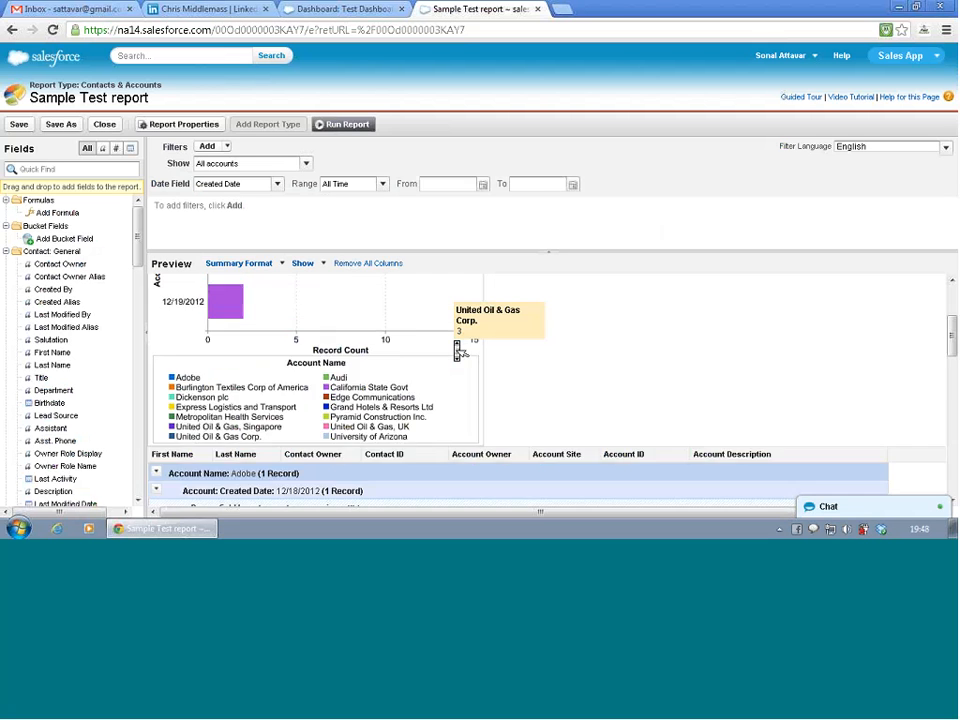
pyautogui.scroll(3, 455, 348)
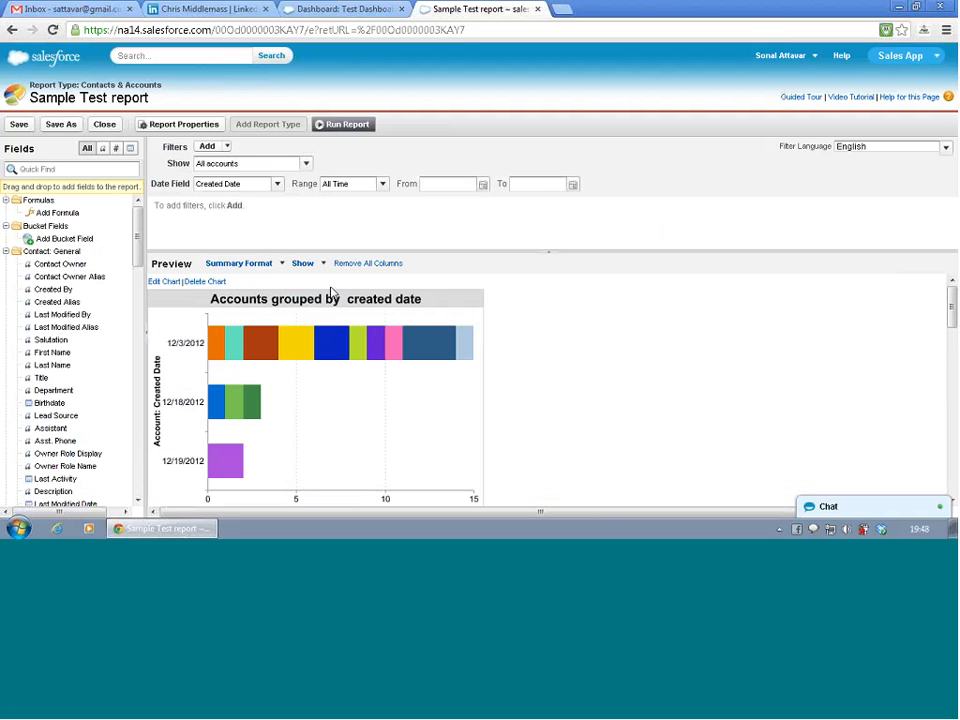
pyautogui.click(156, 284)
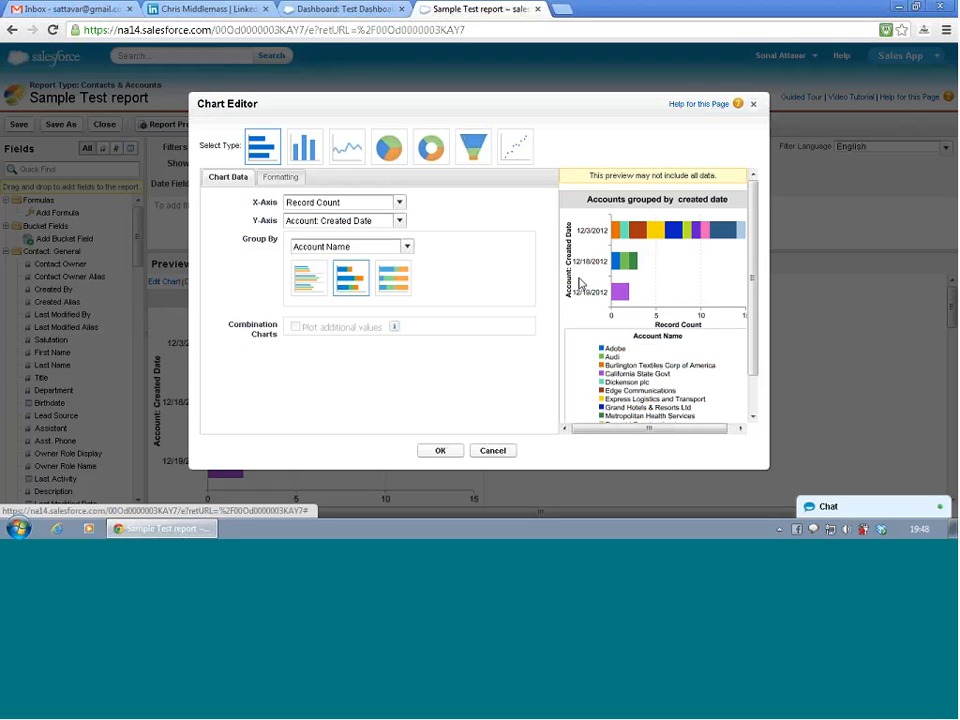
pyautogui.click(441, 451)
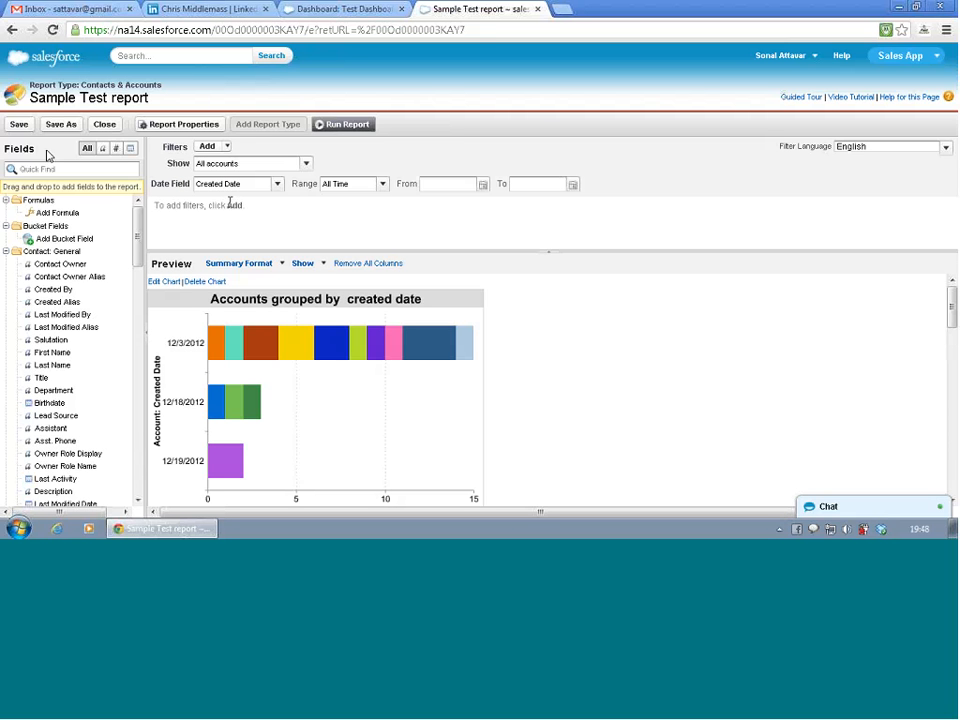
pyautogui.click(14, 124)
# - Return to the Test Dashboard editor and add a vertical bar chart component to the empty middle column
pyautogui.click(345, 9)
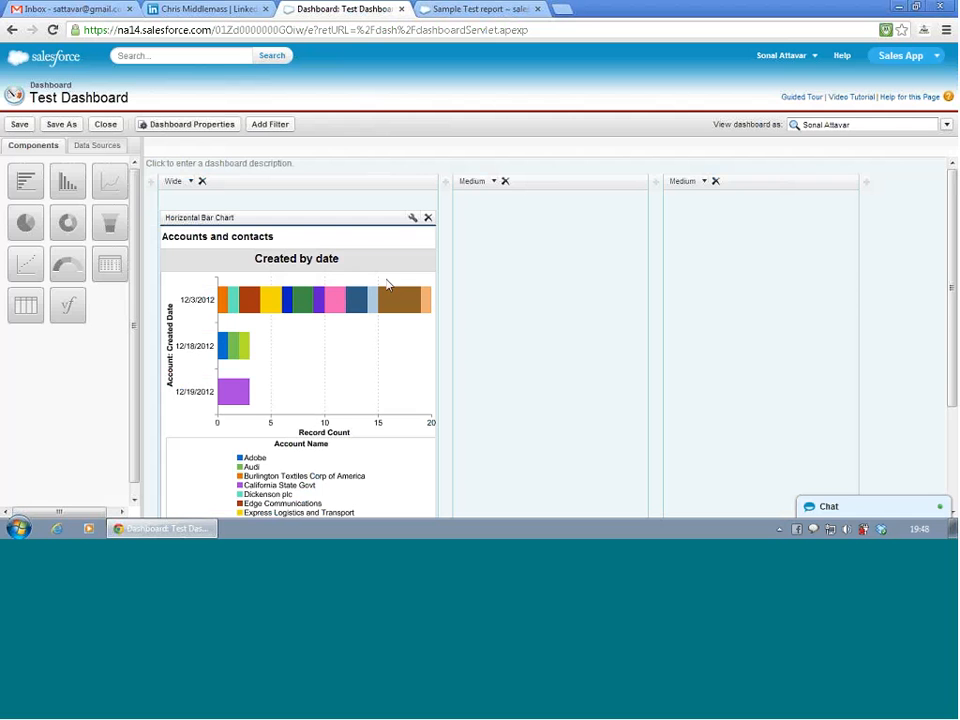
pyautogui.scroll(-3, 292, 249)
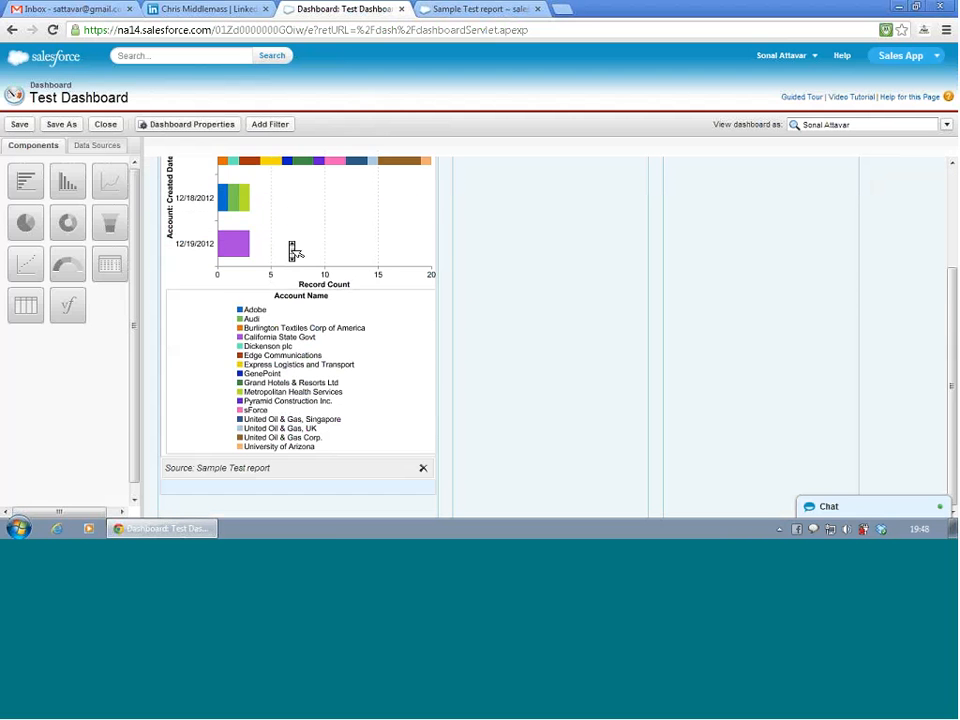
pyautogui.scroll(3, 292, 249)
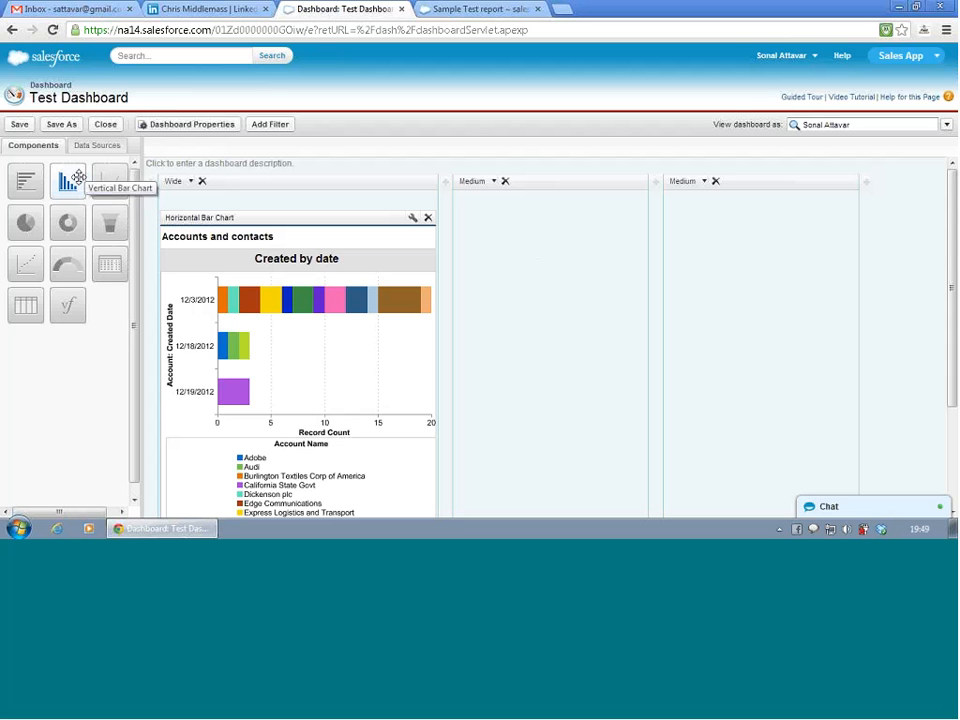
pyautogui.moveTo(85, 181); pyautogui.dragTo(538, 283)
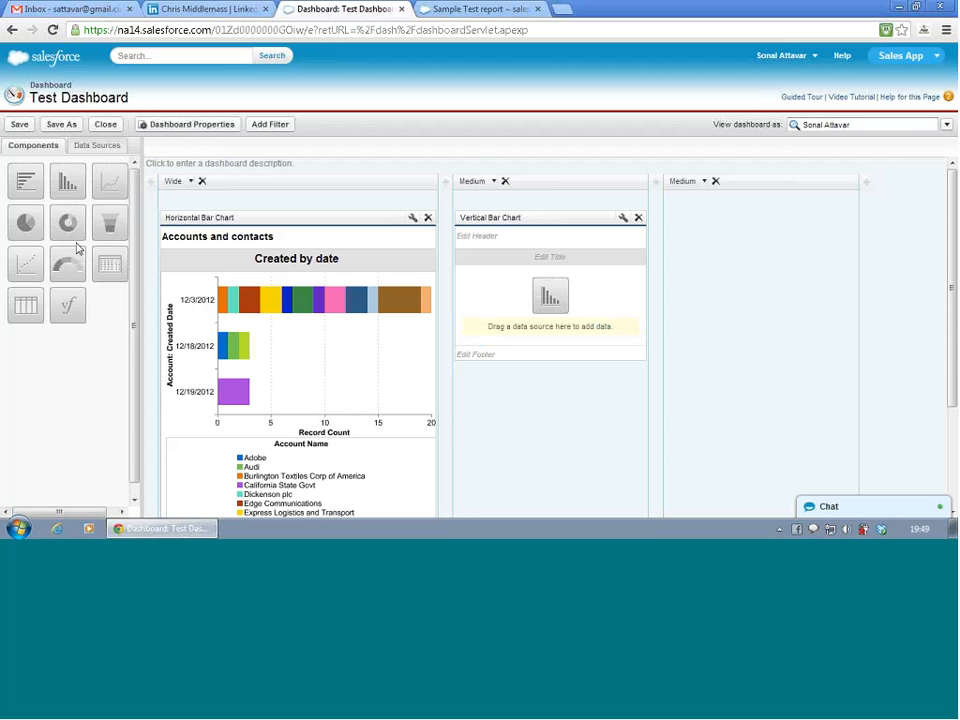
# - Assign Sample Test report from Unfiled Public Reports as the vertical bar chart's data source
pyautogui.click(90, 146)
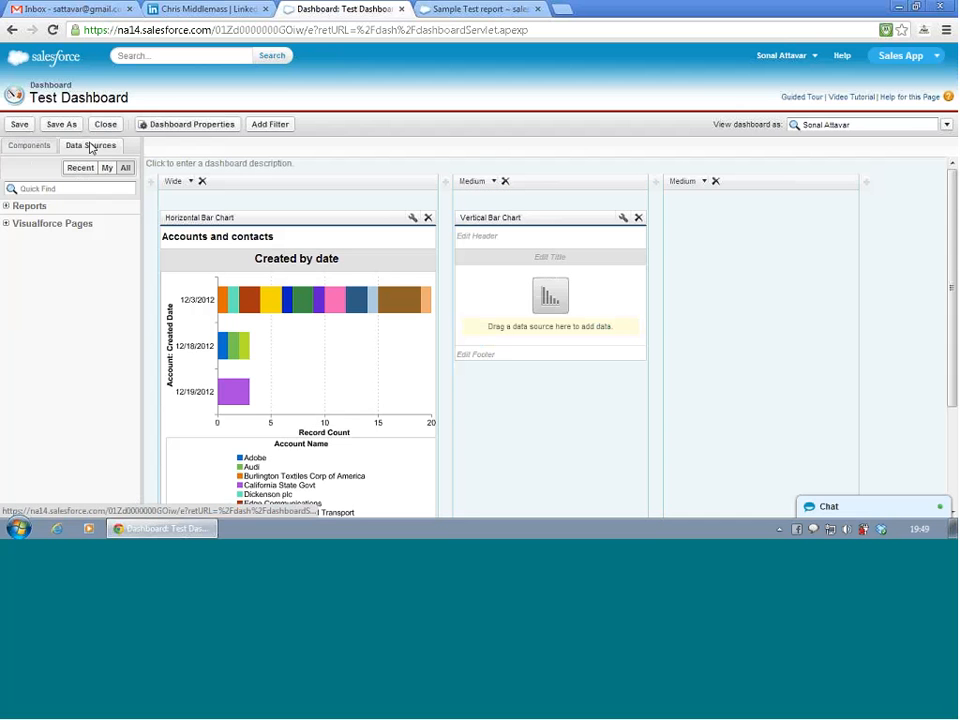
pyautogui.click(6, 206)
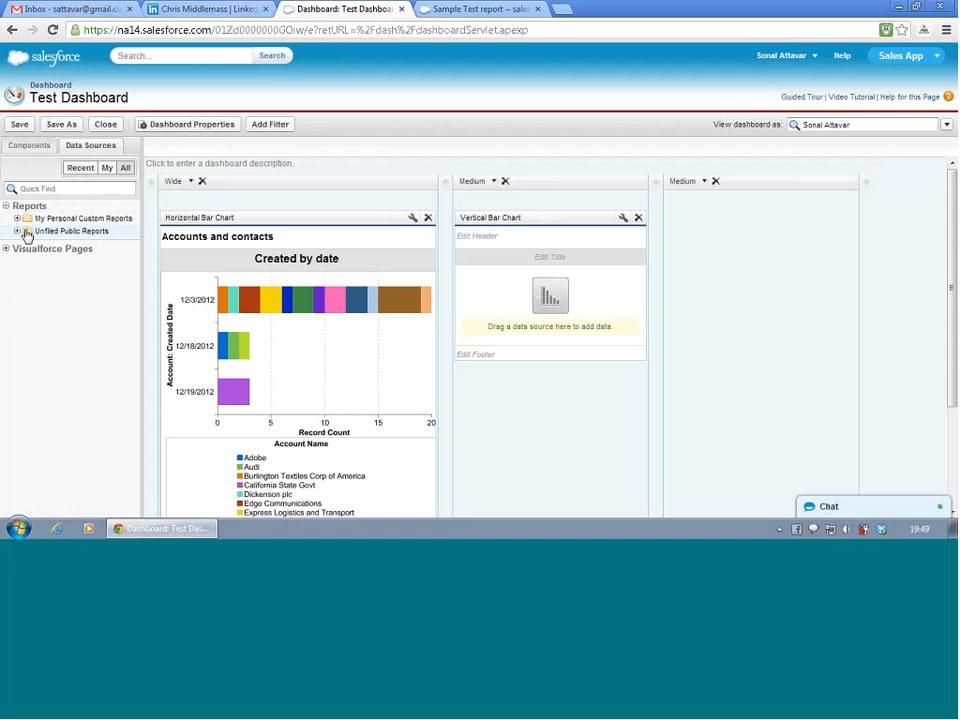
pyautogui.click(16, 231)
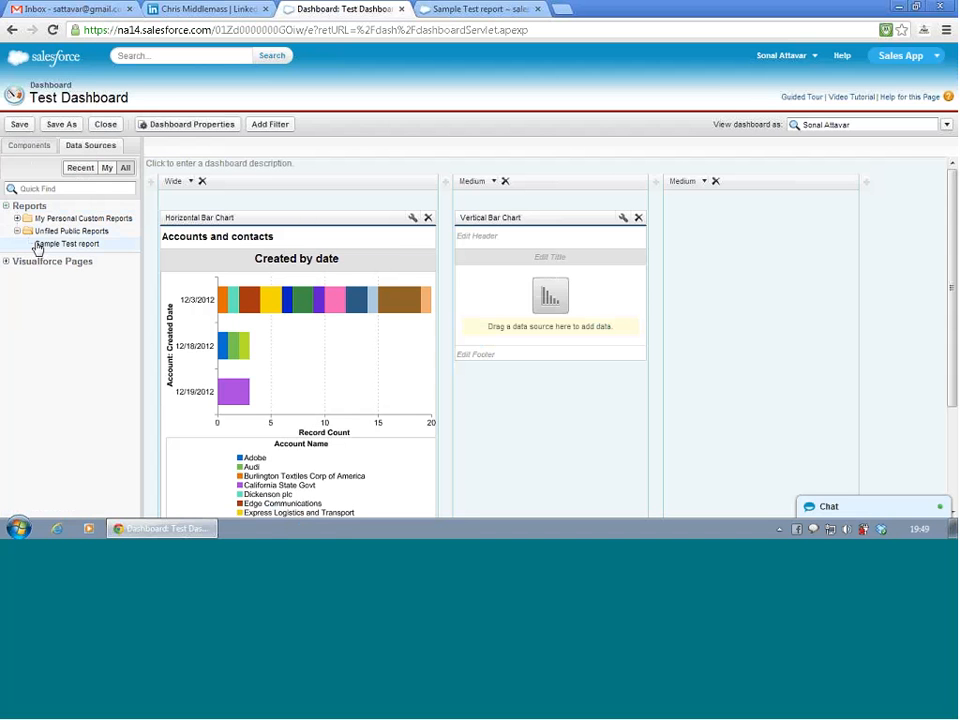
pyautogui.moveTo(42, 246); pyautogui.dragTo(546, 285)
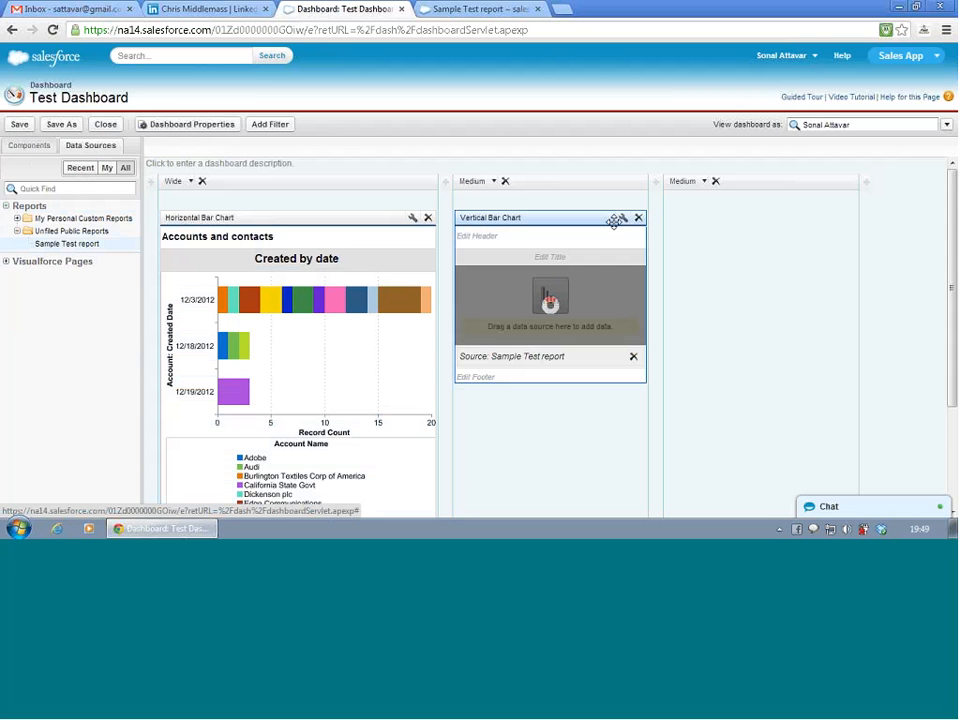
pyautogui.click(623, 218)
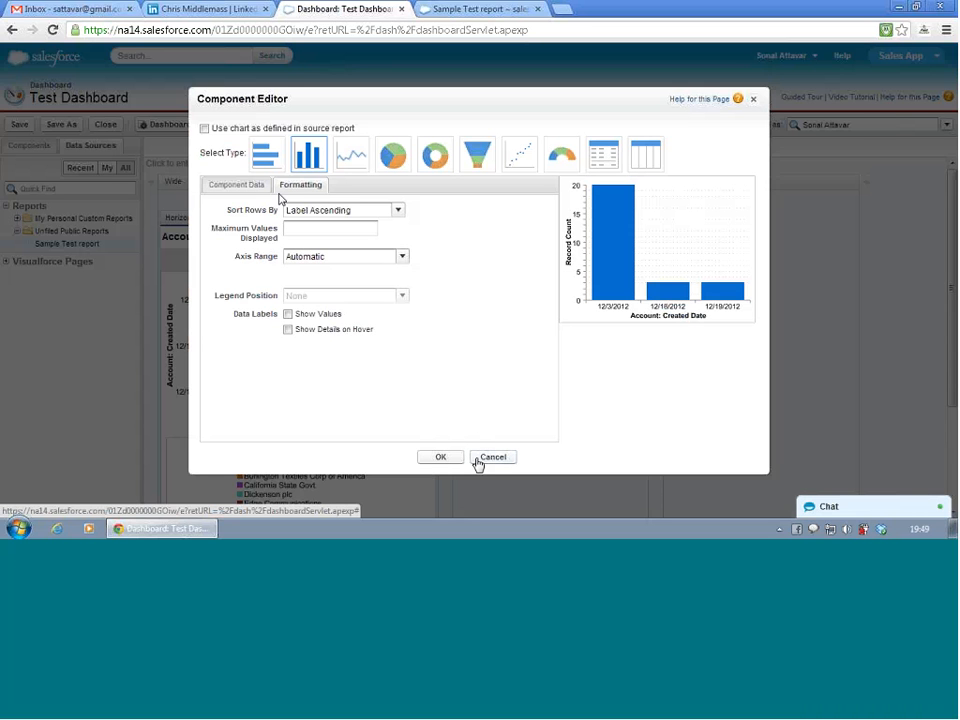
pyautogui.click(204, 128)
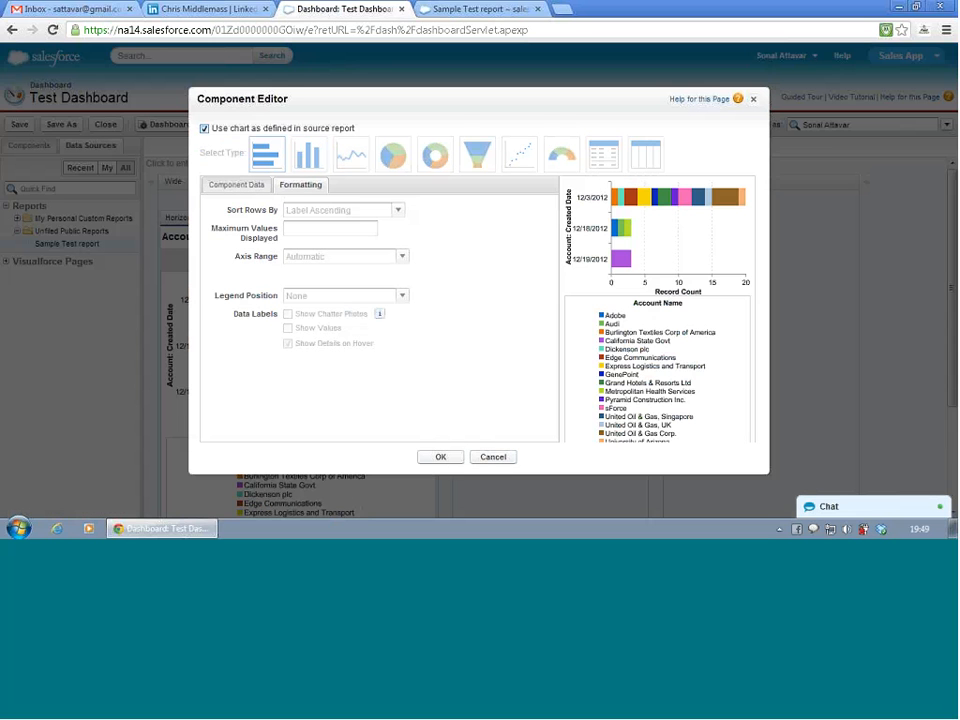
pyautogui.click(204, 129)
pyautogui.click(491, 460)
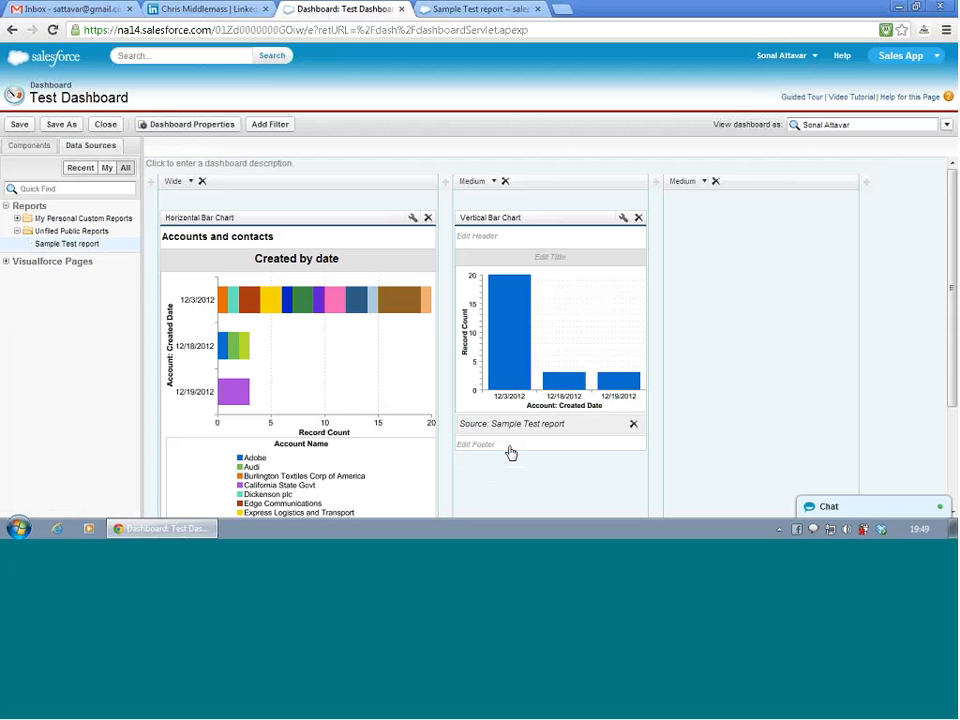
pyautogui.click(623, 222)
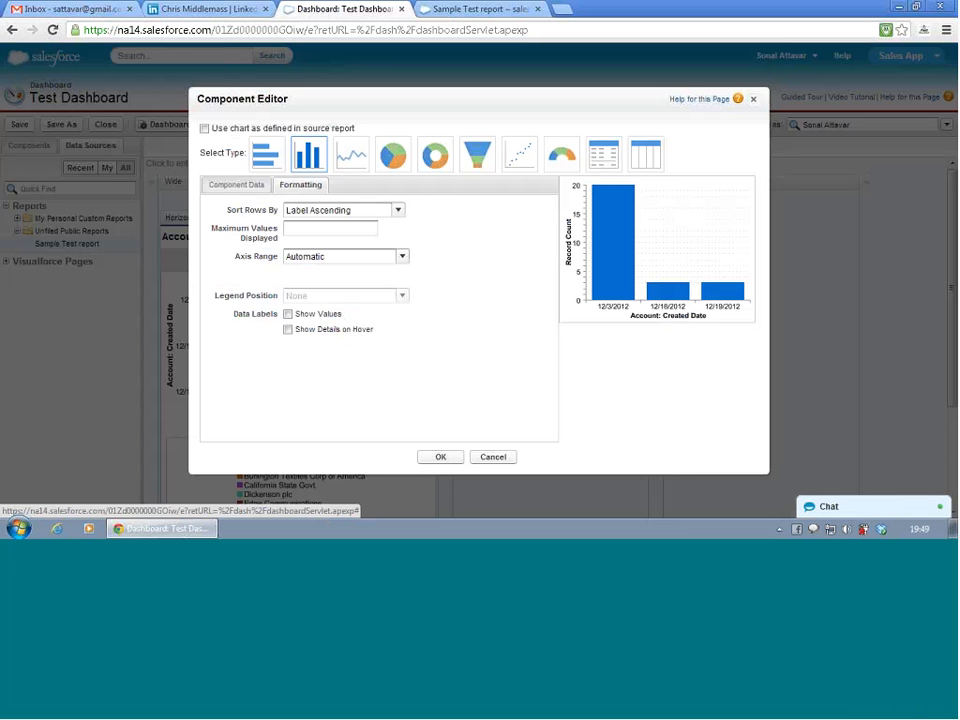
pyautogui.click(495, 458)
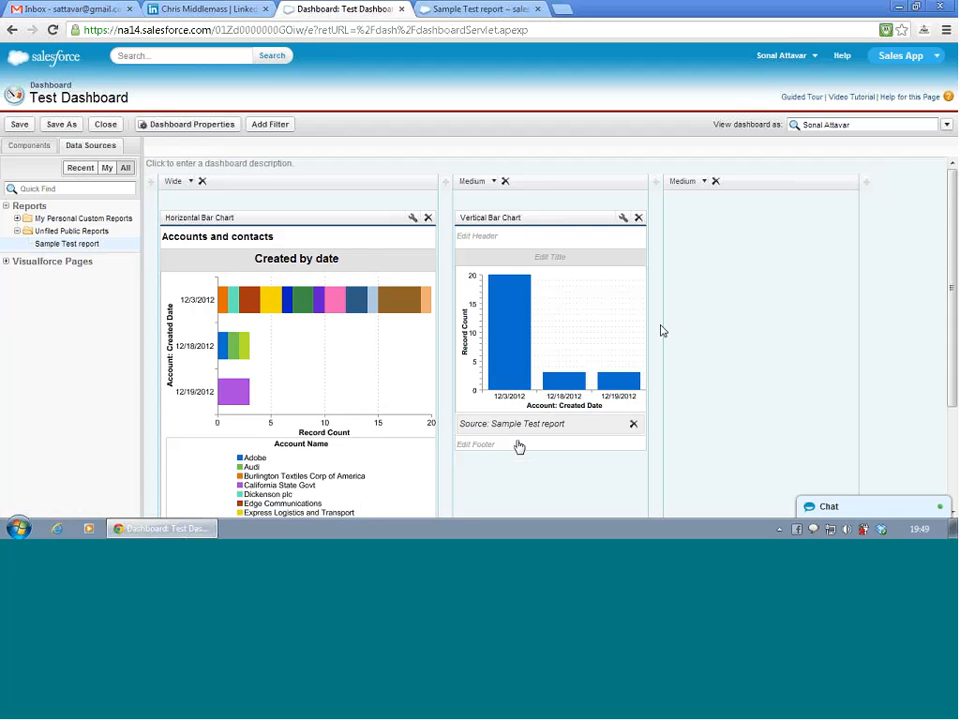
# - Configure the vertical bar chart with Record Count on the Y-axis, Account: Created Date on the X-axis, grouped by Account Name
pyautogui.click(622, 218)
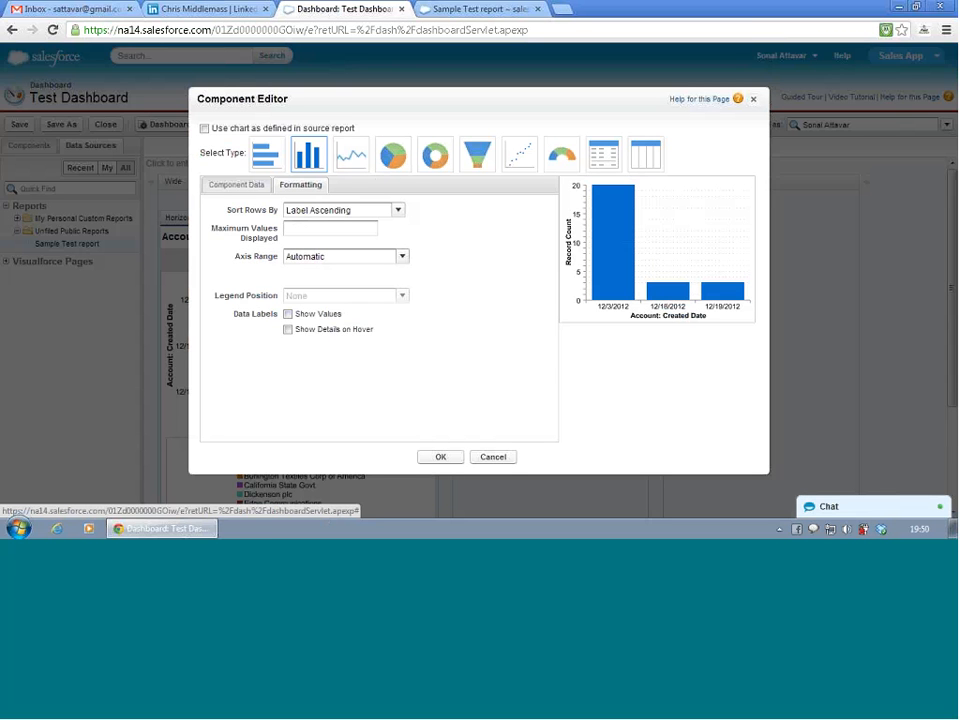
pyautogui.click(263, 188)
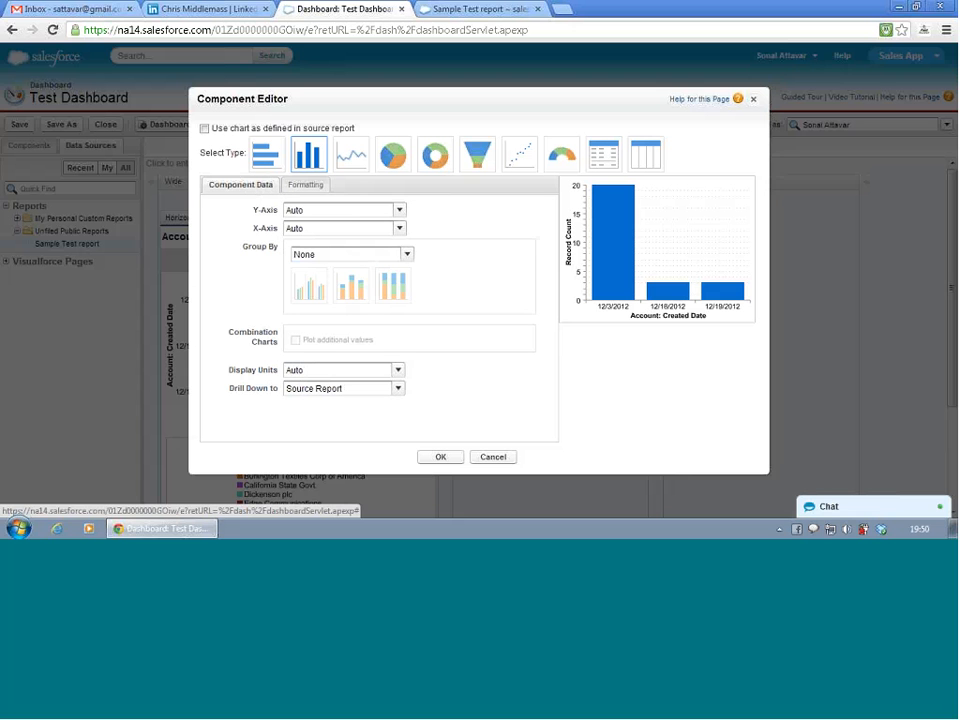
pyautogui.click(376, 229)
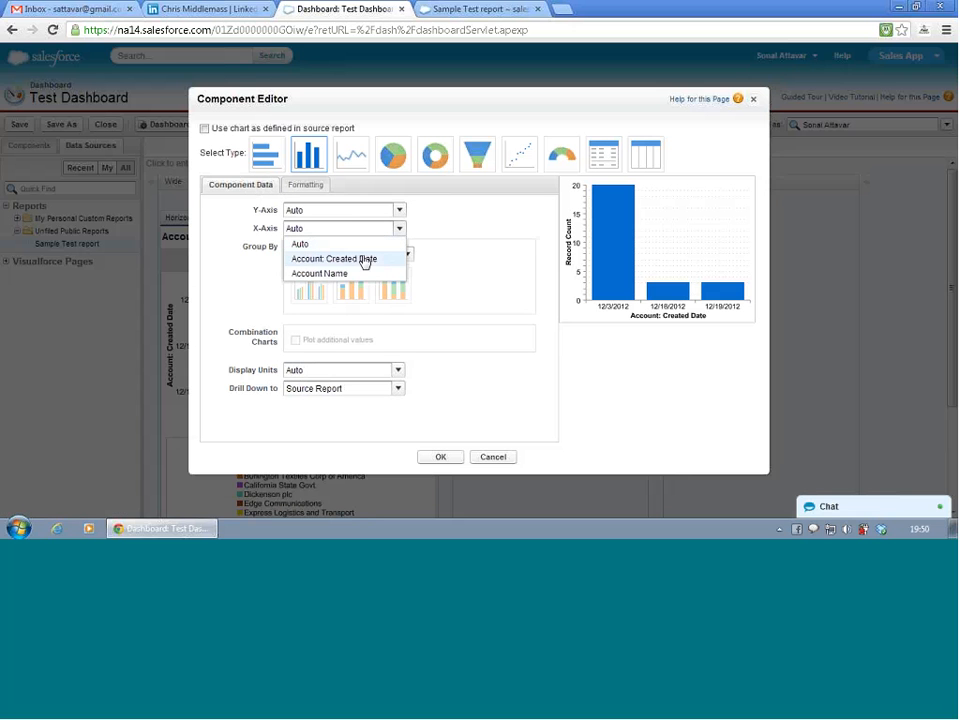
pyautogui.click(357, 214)
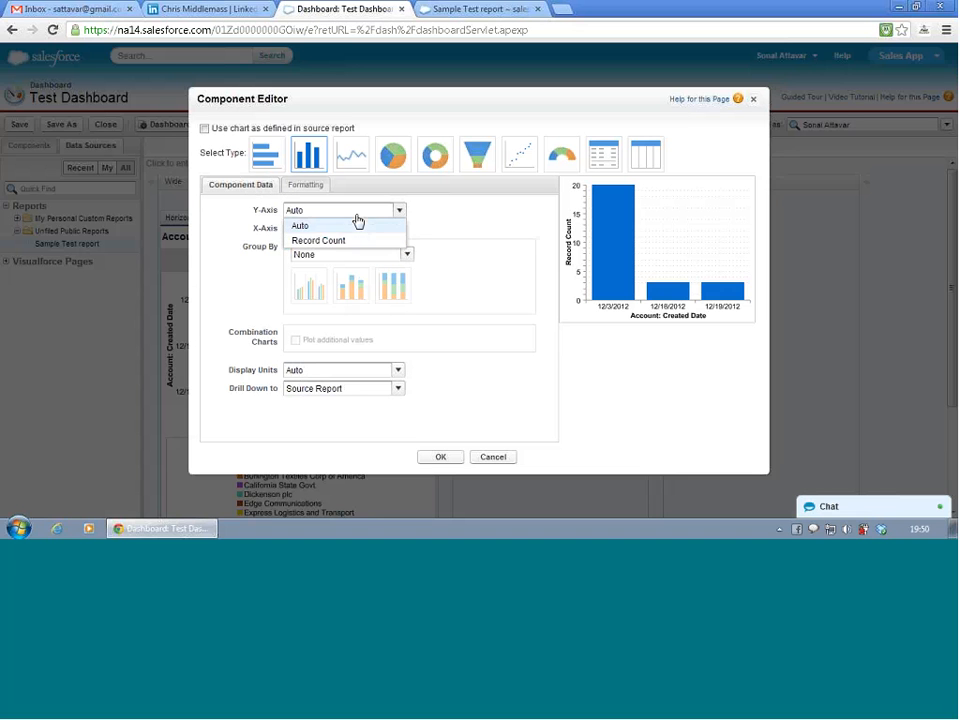
pyautogui.click(352, 241)
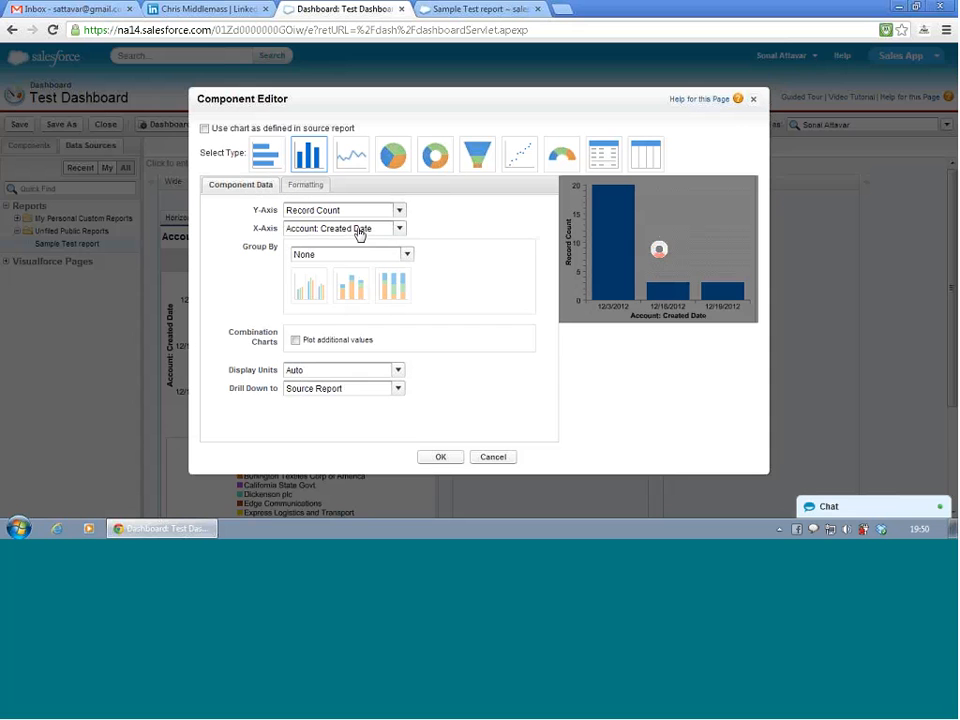
pyautogui.click(359, 232)
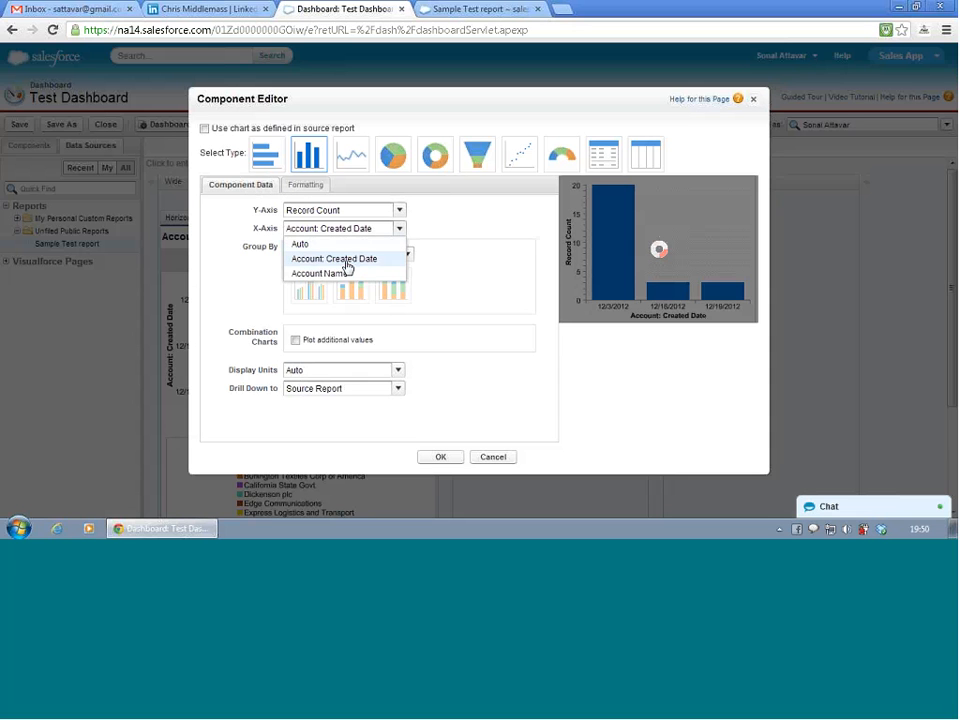
pyautogui.click(345, 259)
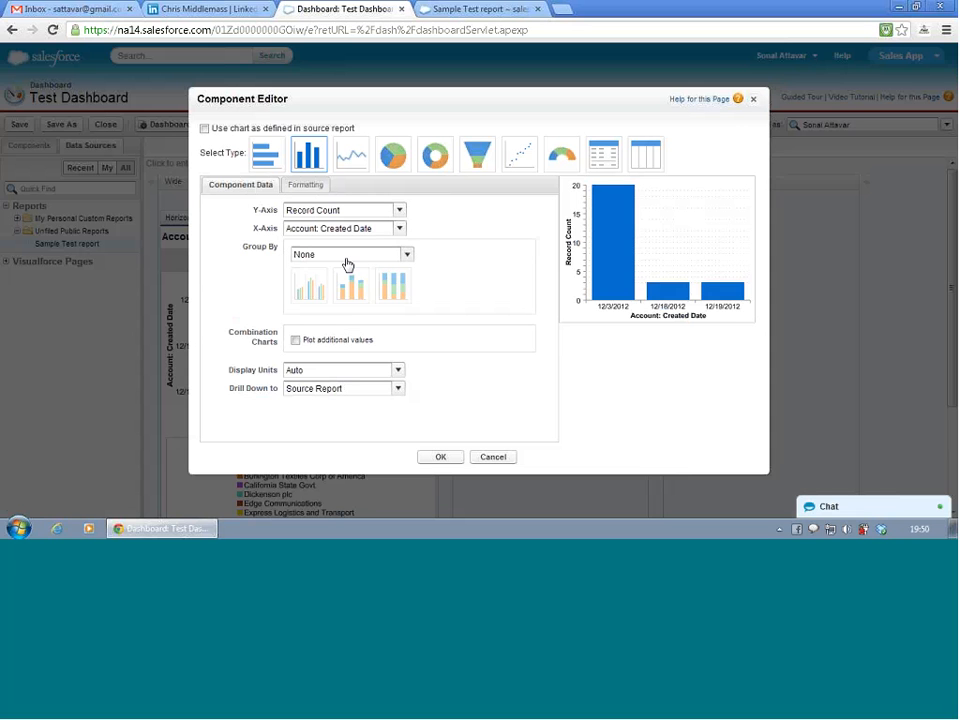
pyautogui.click(347, 260)
pyautogui.click(337, 300)
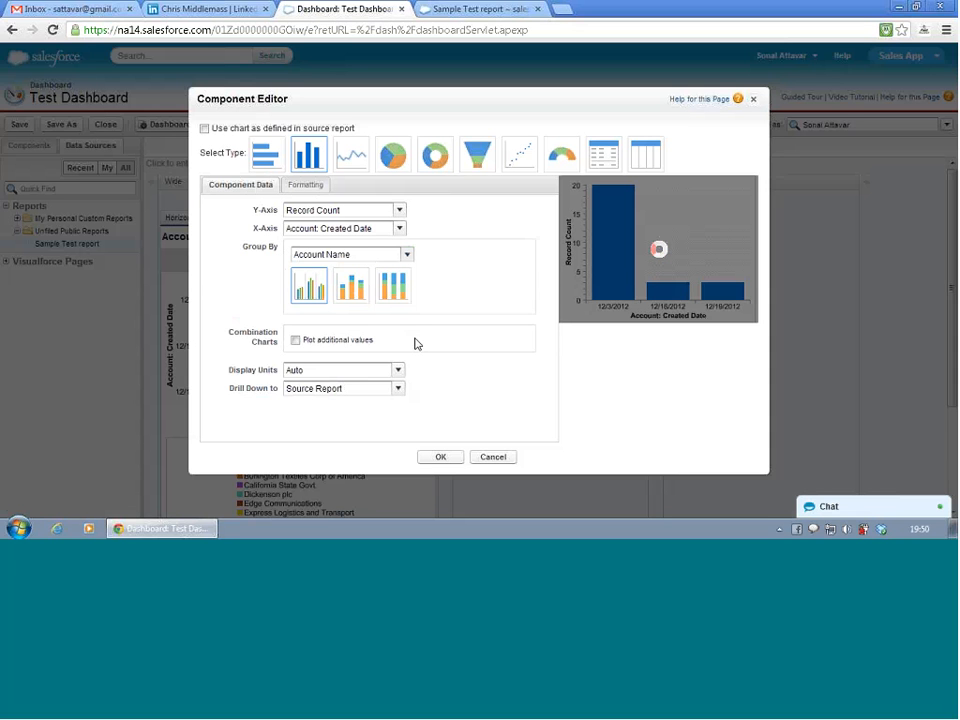
# - Stack the vertical bar chart's groups and plot Record Count as an additional line value without a second axis
pyautogui.click(358, 289)
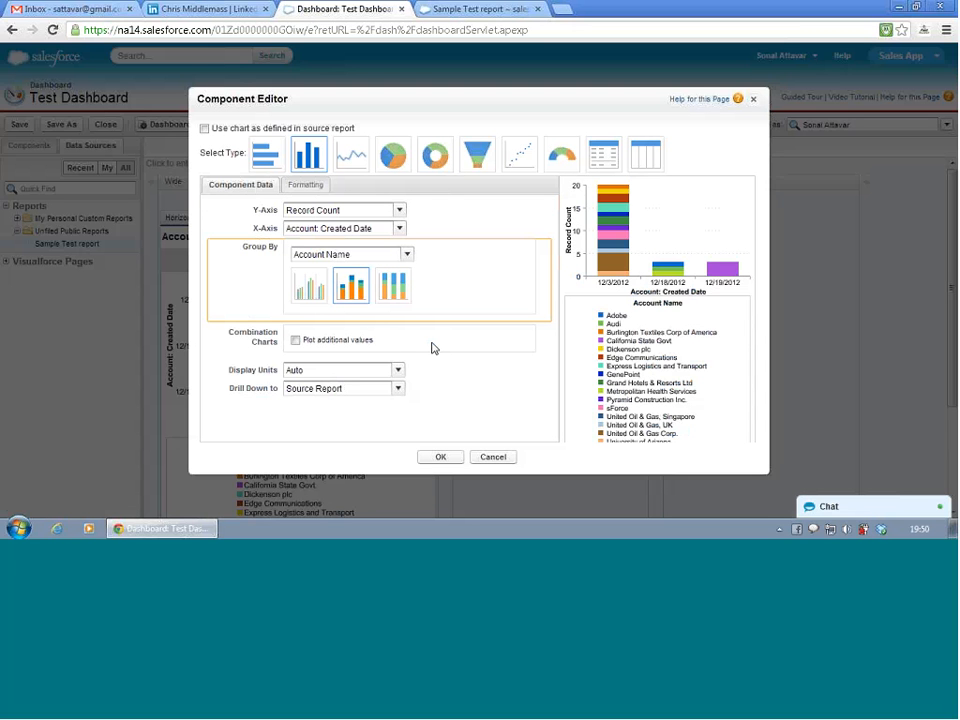
pyautogui.click(352, 292)
pyautogui.click(295, 341)
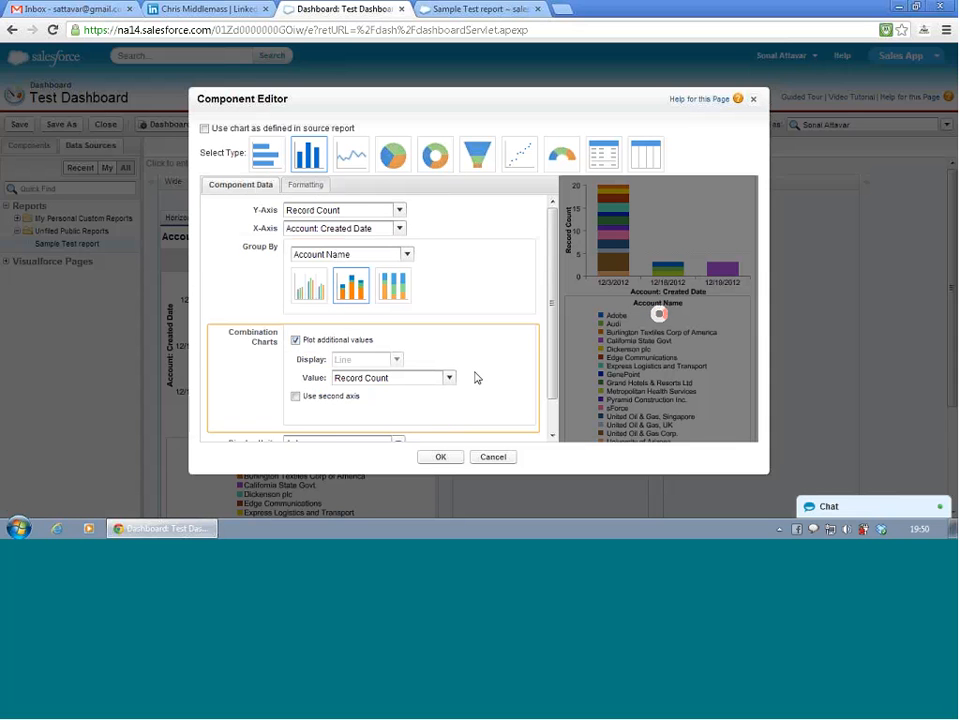
pyautogui.scroll(-2, 492, 372)
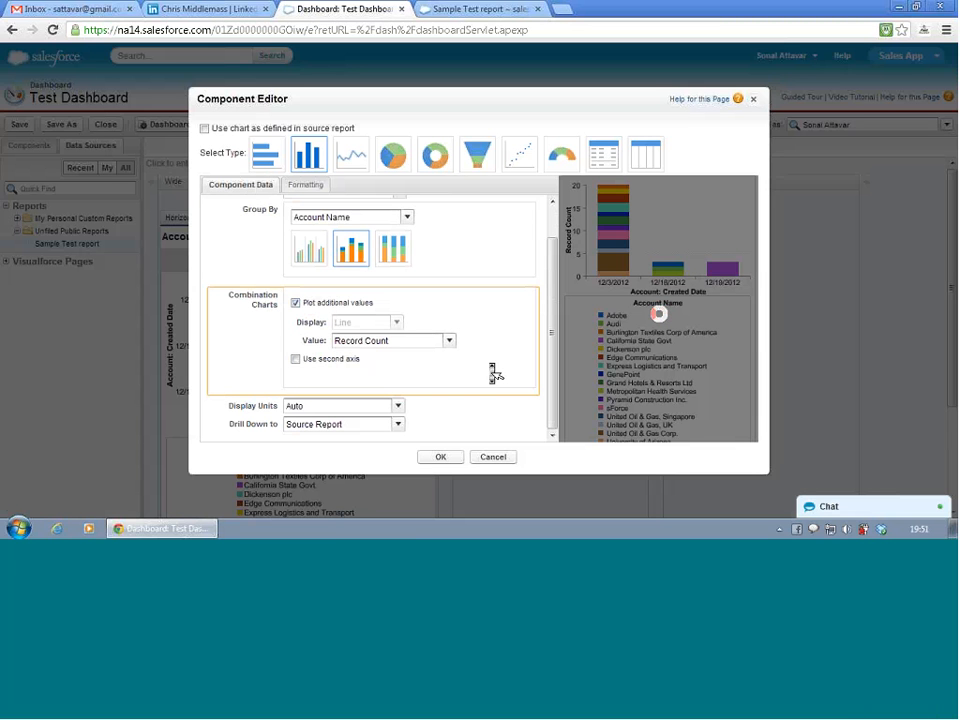
pyautogui.click(296, 362)
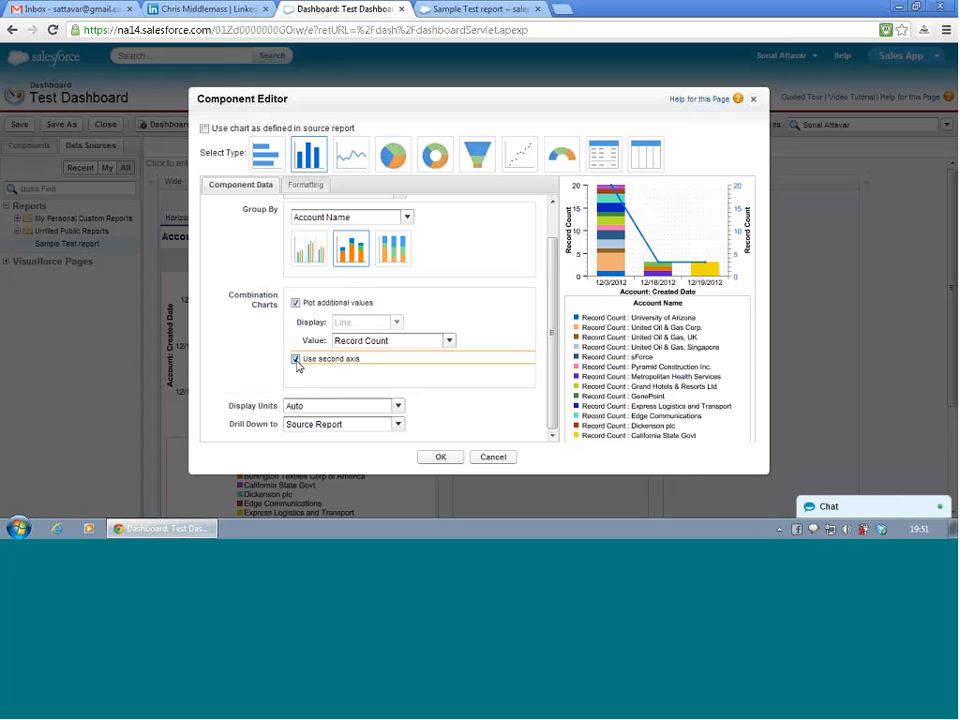
pyautogui.click(296, 362)
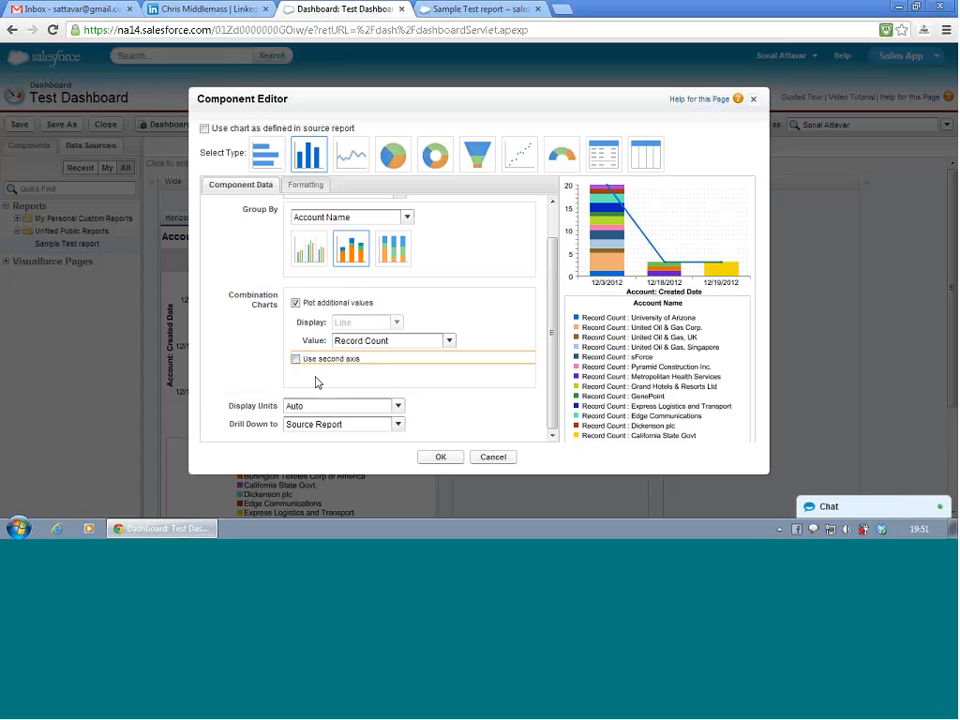
# - Turn on Show Details on Hover for the vertical bar chart and apply the component settings
pyautogui.click(305, 186)
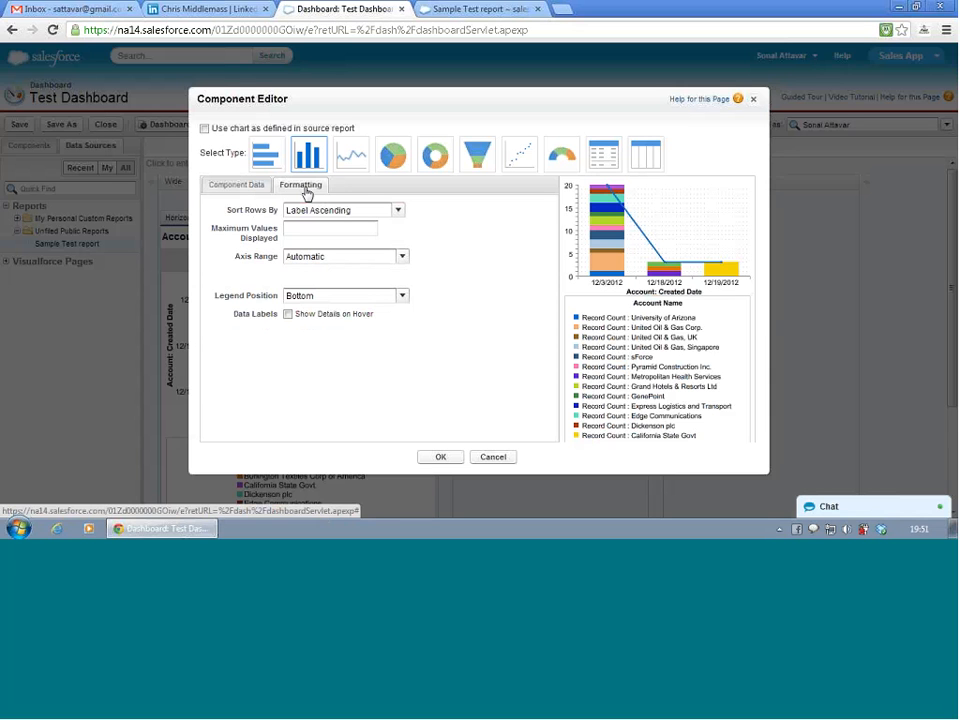
pyautogui.click(288, 315)
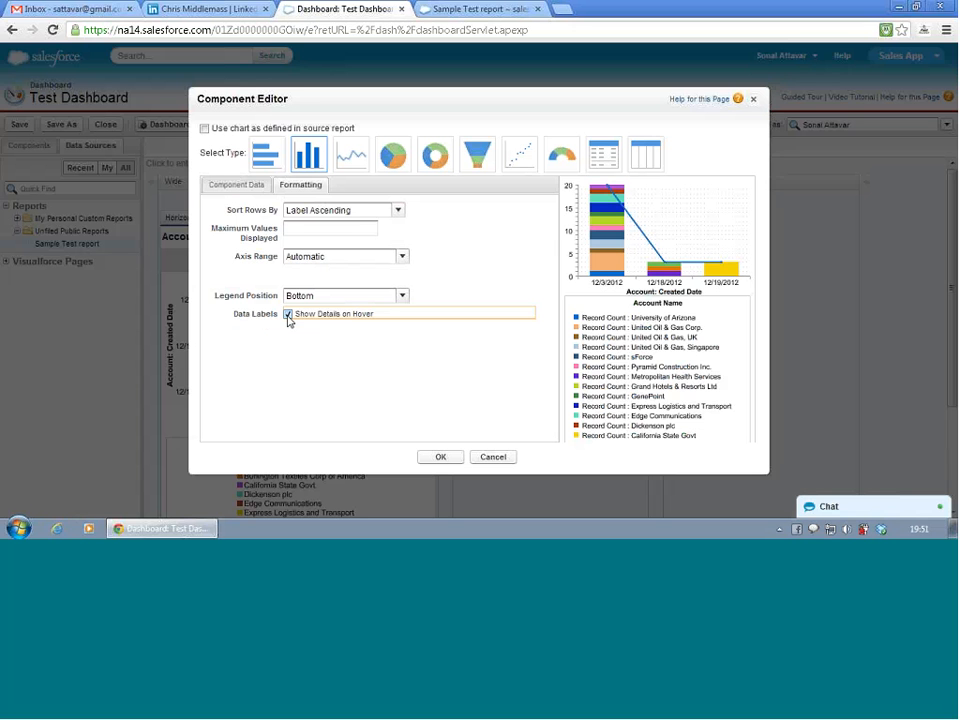
pyautogui.click(445, 458)
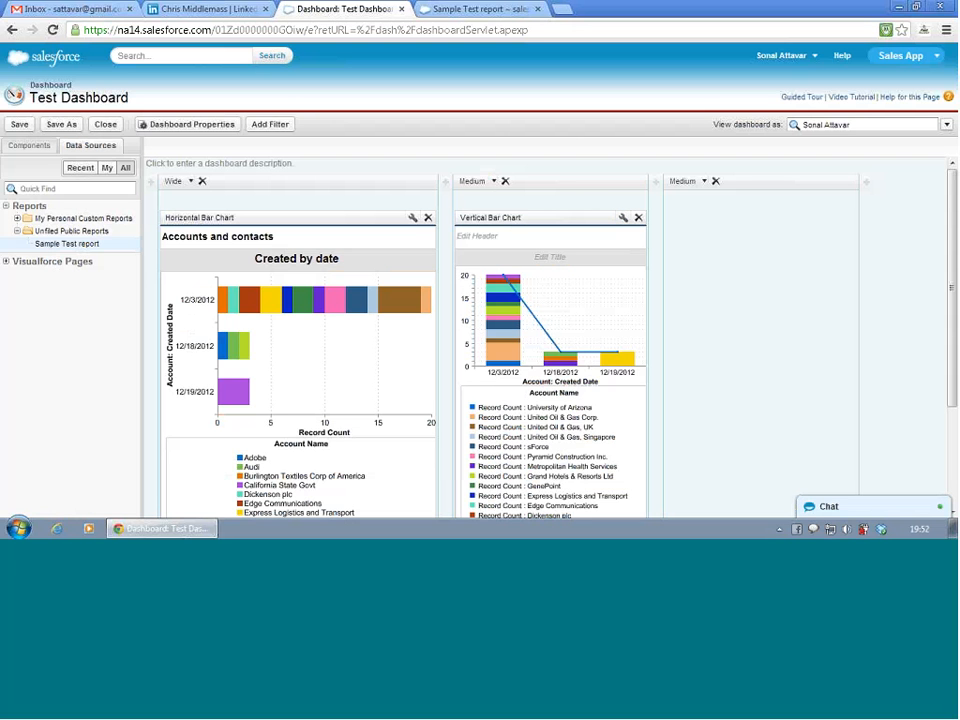
# - Set the vertical bar chart's column width to Wide and look over both charts and their legends
pyautogui.click(493, 181)
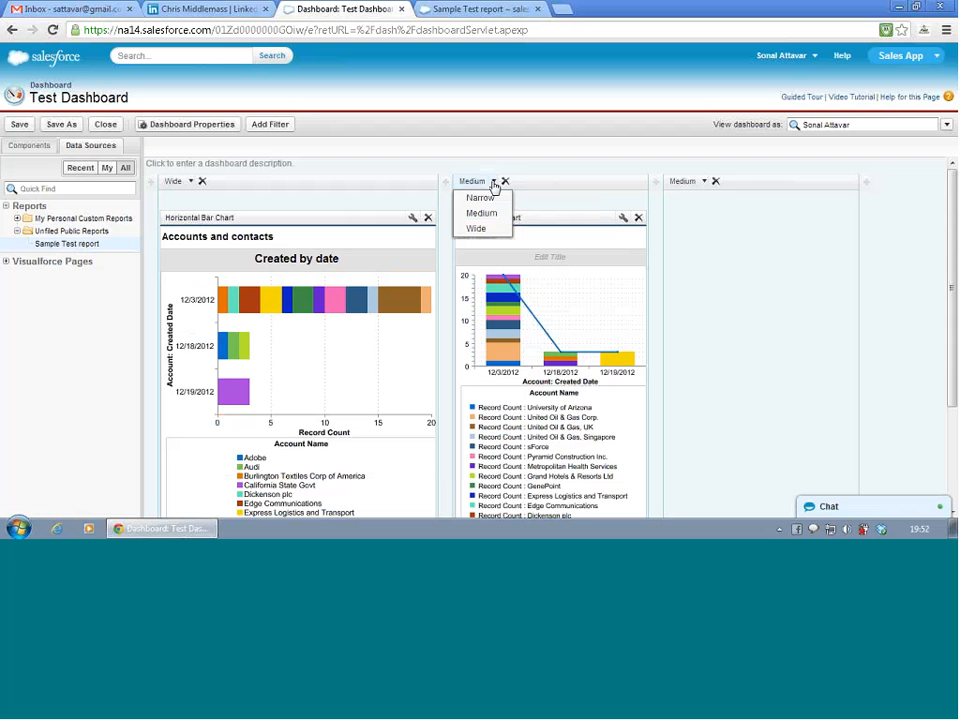
pyautogui.click(477, 229)
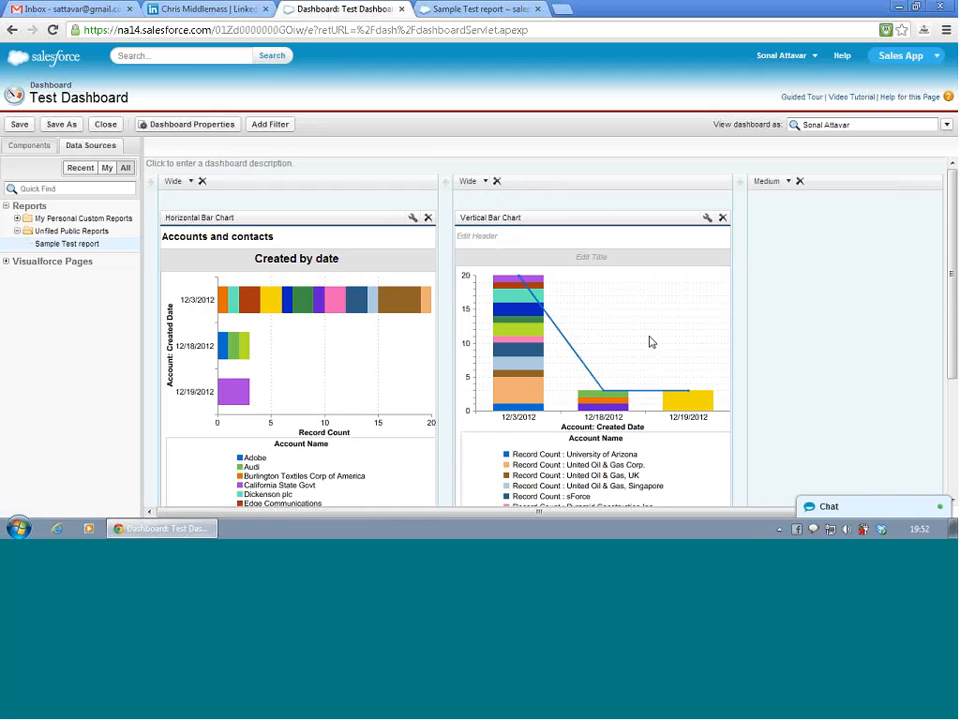
pyautogui.scroll(-3, 650, 343)
pyautogui.scroll(1, 653, 345)
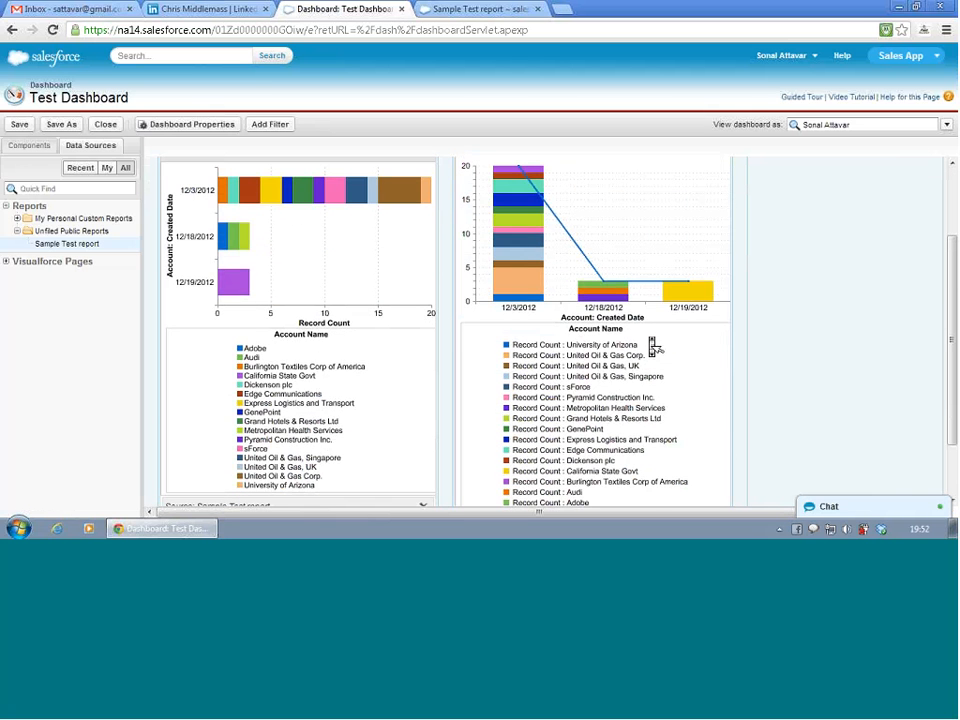
pyautogui.scroll(2, 653, 345)
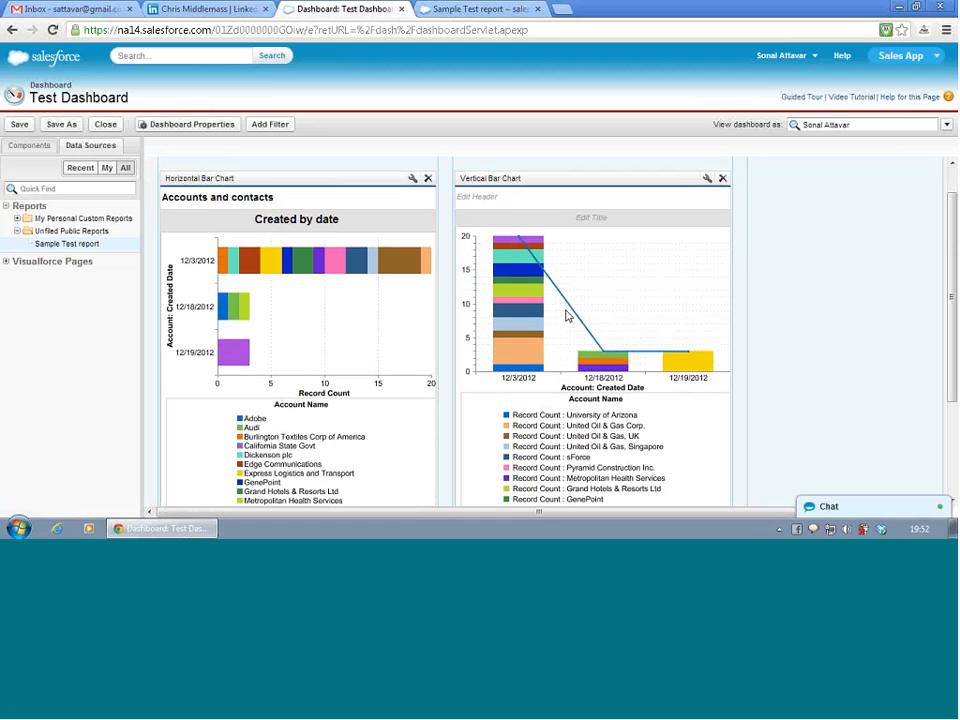
pyautogui.click(513, 358)
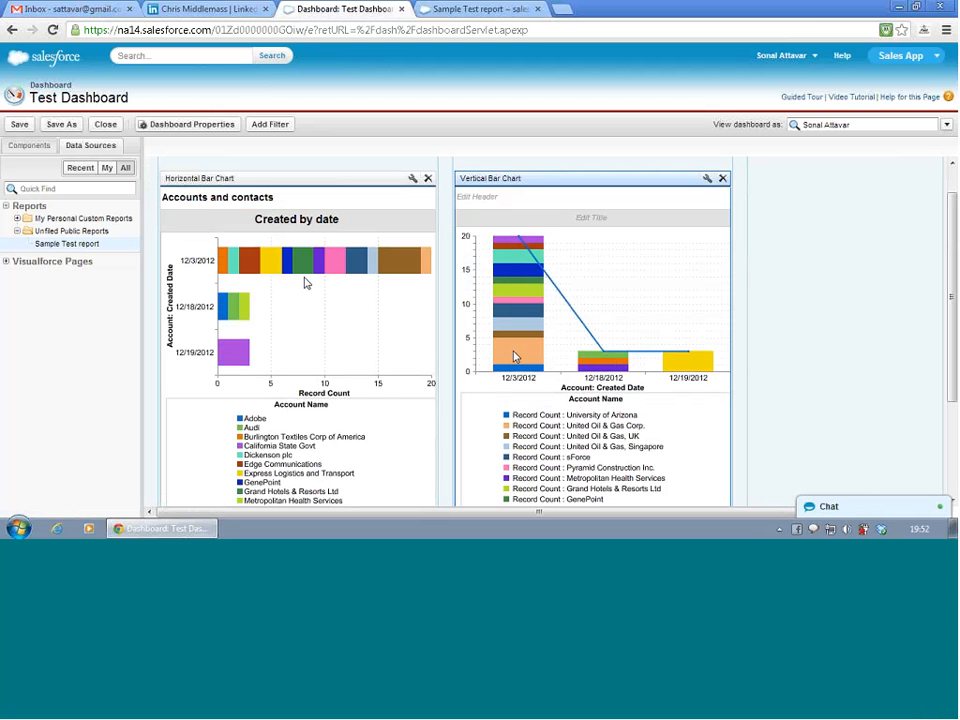
pyautogui.scroll(-3, 633, 345)
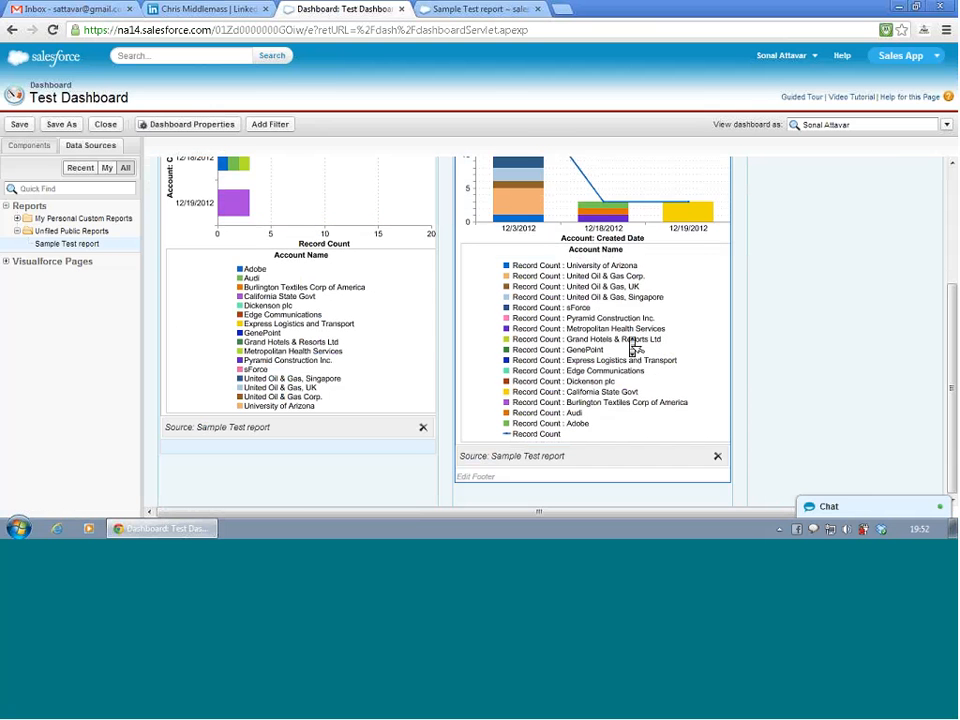
pyautogui.hscroll(1, 633, 345)
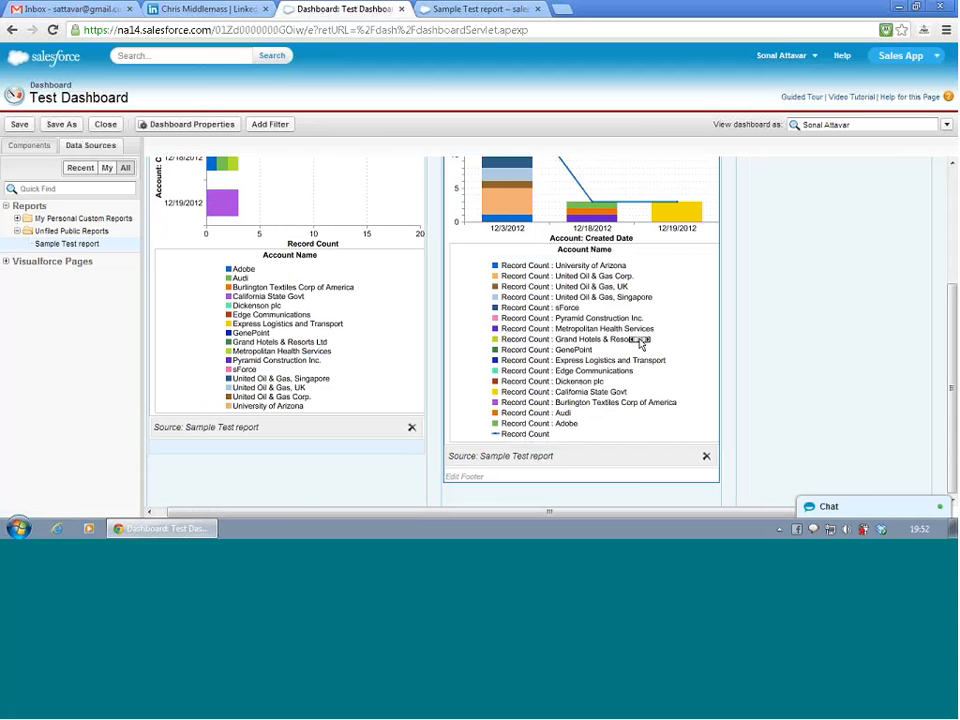
pyautogui.scroll(4, 638, 344)
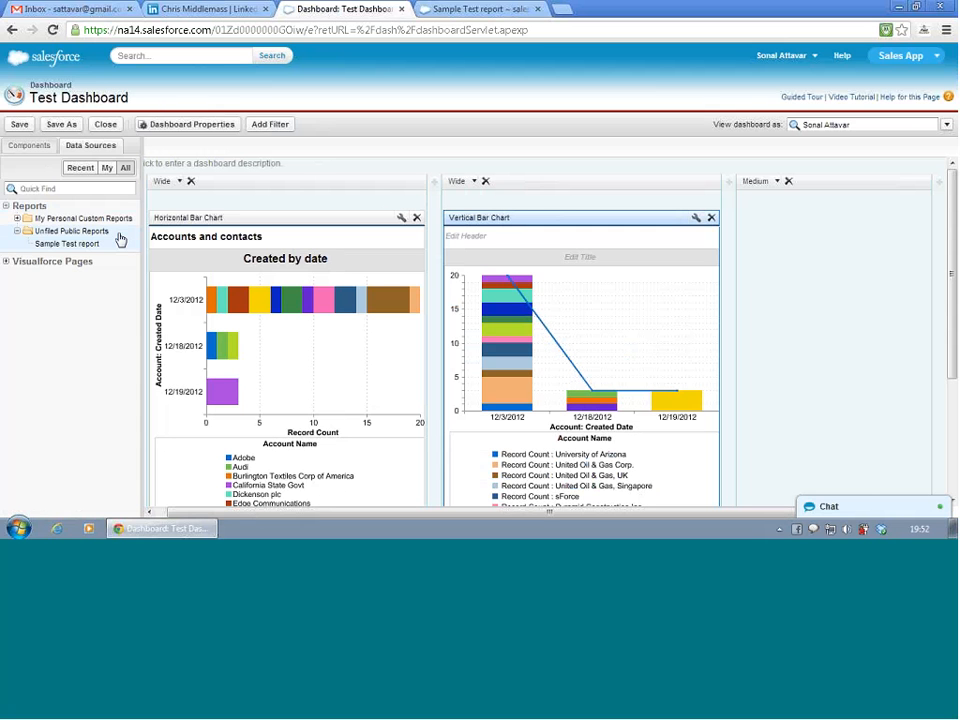
# - Add a table component to the empty third column and set that column's width to Wide
pyautogui.click(30, 150)
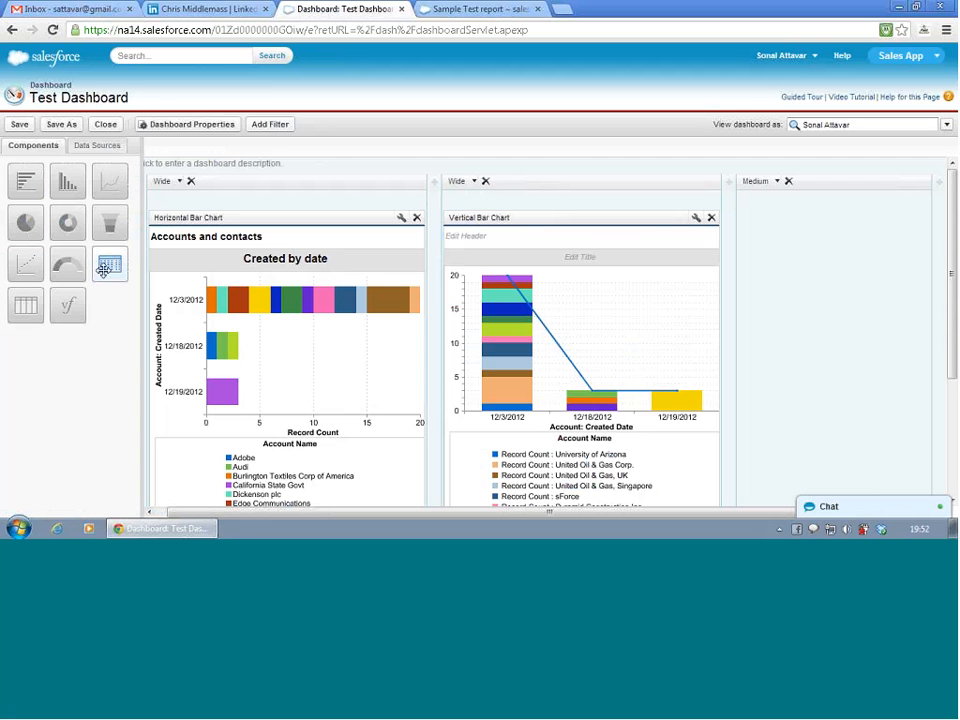
pyautogui.moveTo(27, 304)
pyautogui.mouseDown()
pyautogui.moveTo(249, 321)
pyautogui.moveTo(553, 212)
pyautogui.moveTo(729, 270)
pyautogui.moveTo(806, 216)
pyautogui.moveTo(782, 274)
pyautogui.mouseUp()
pyautogui.click(777, 182)
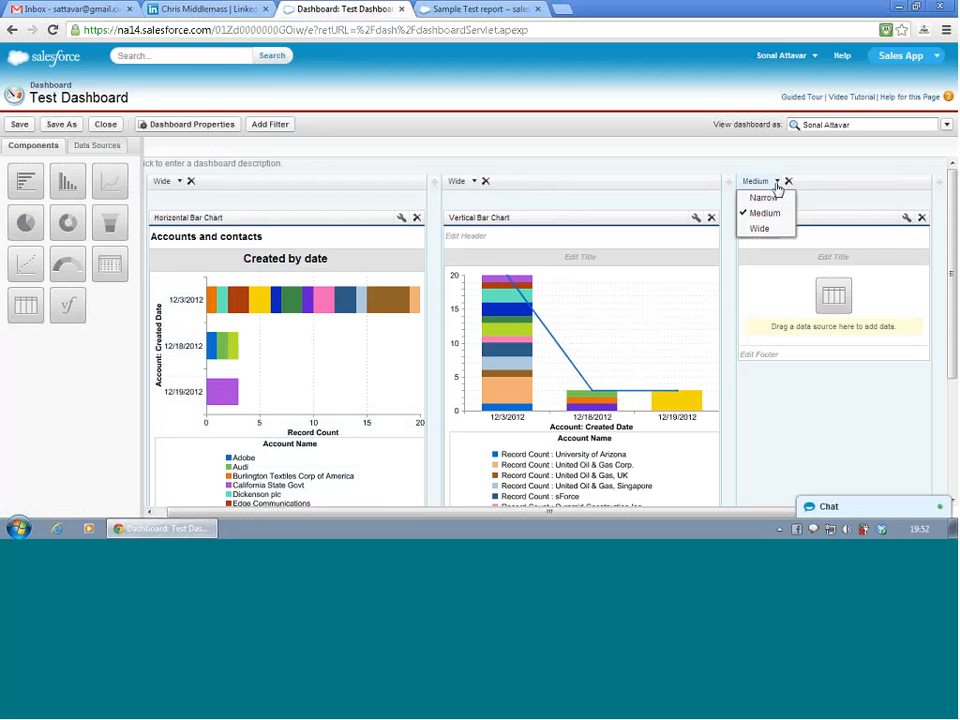
pyautogui.click(770, 227)
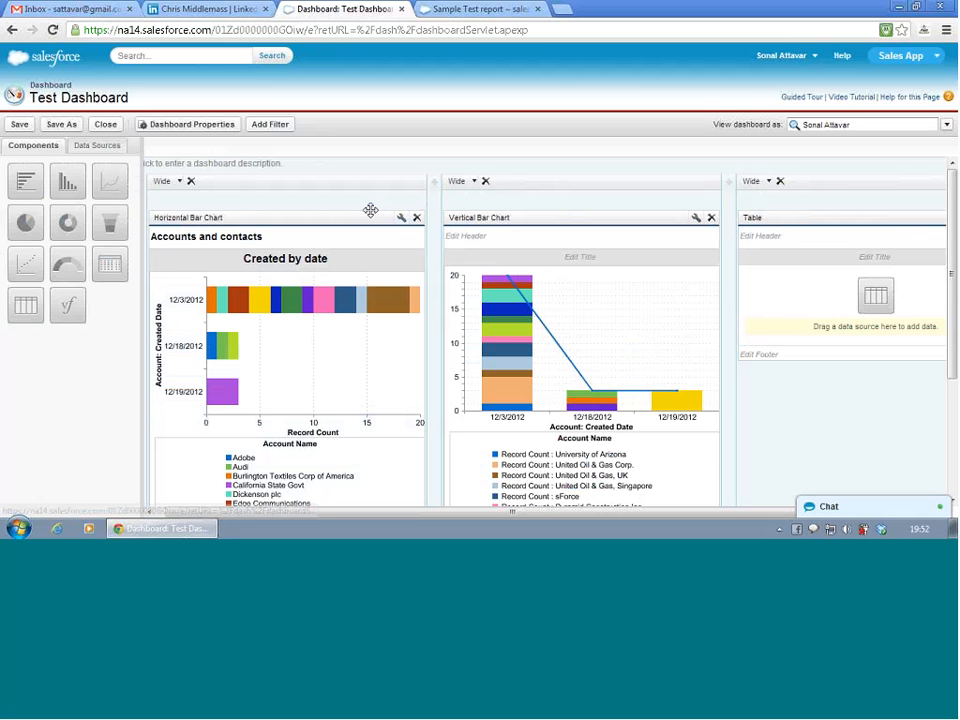
# - Assign Sample Test report from Unfiled Public Reports as the table component's data source
pyautogui.click(112, 146)
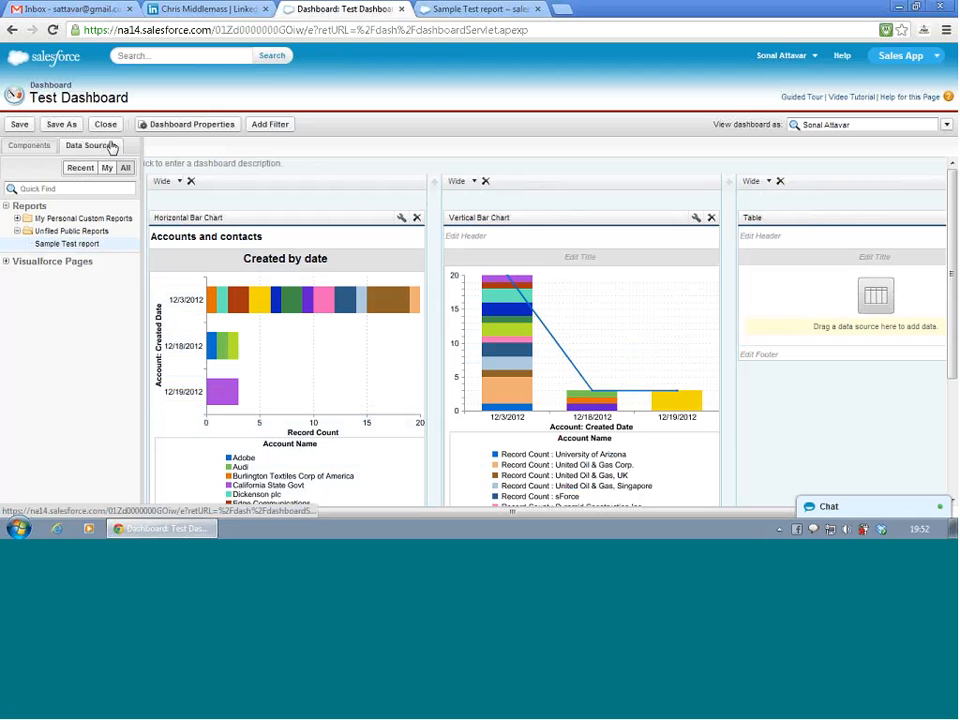
pyautogui.click(16, 231)
pyautogui.click(16, 231)
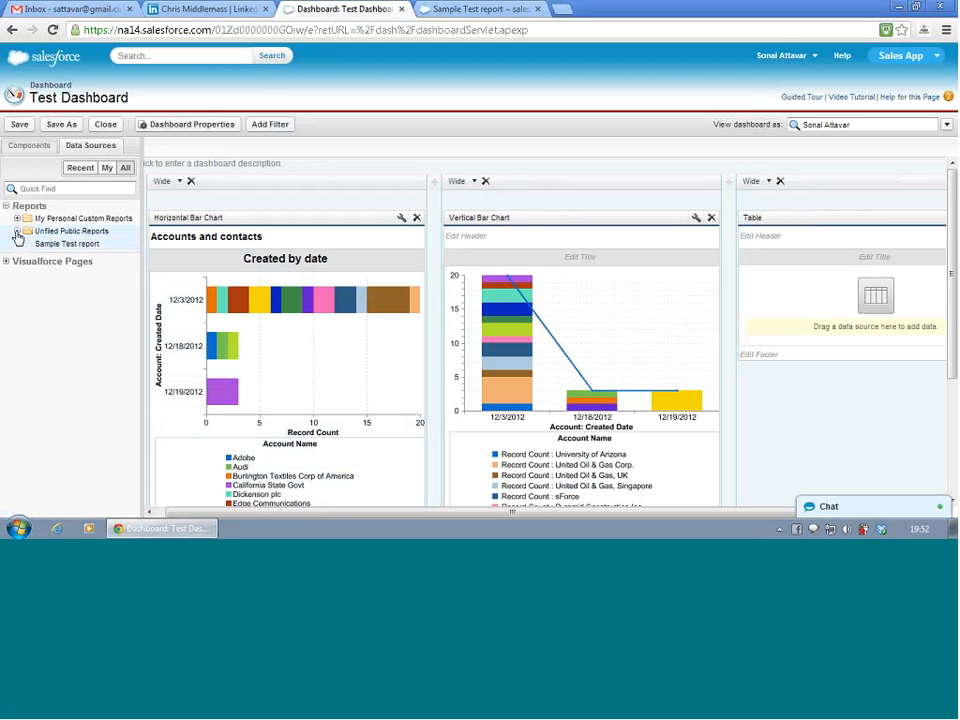
pyautogui.moveTo(42, 244); pyautogui.dragTo(804, 326)
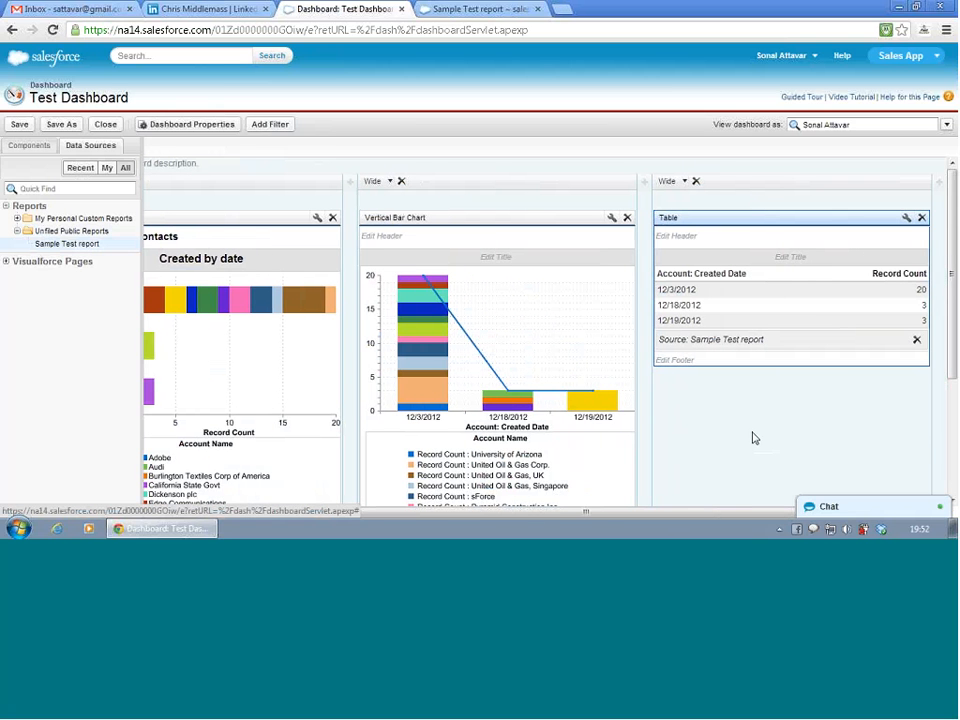
# - Open the table component's settings, examine its display unit and drill-down options, and leave the drill-down target at Source Report
pyautogui.click(907, 219)
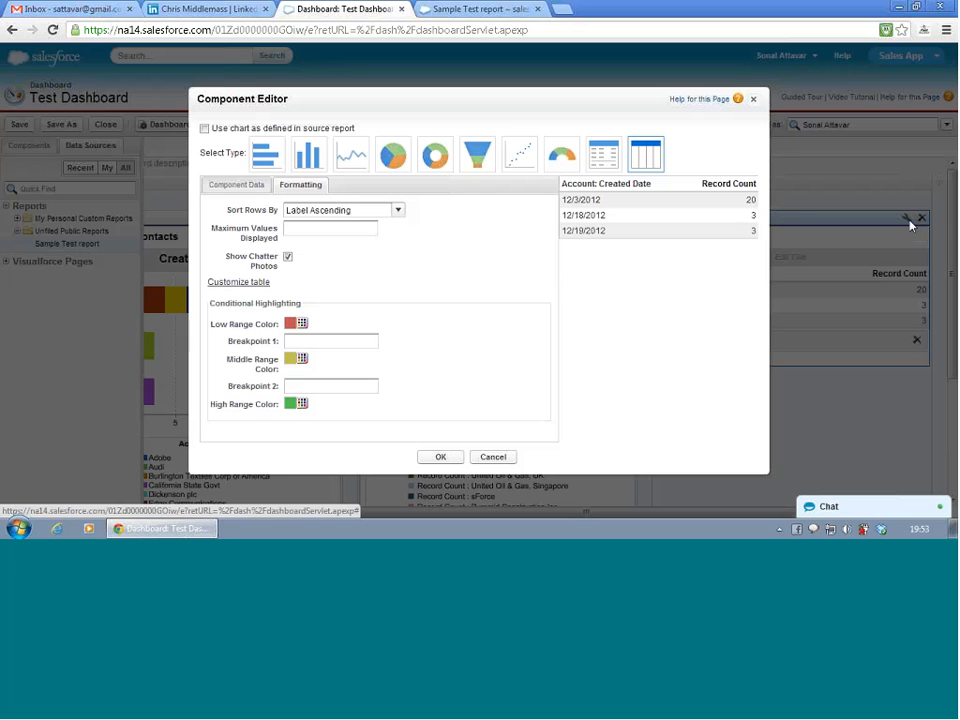
pyautogui.click(240, 186)
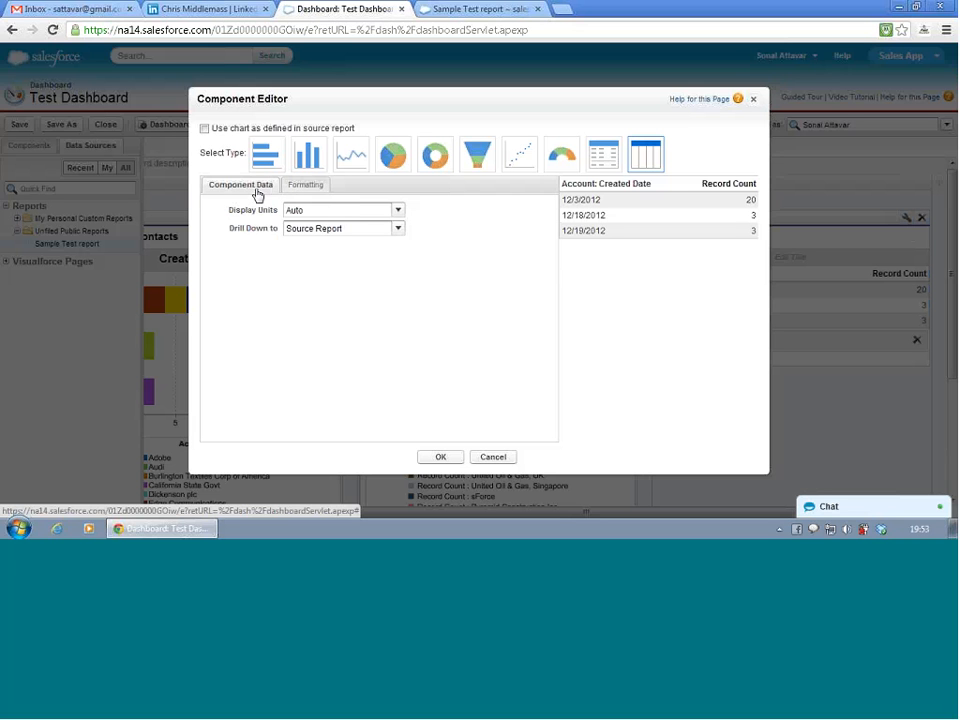
pyautogui.click(358, 213)
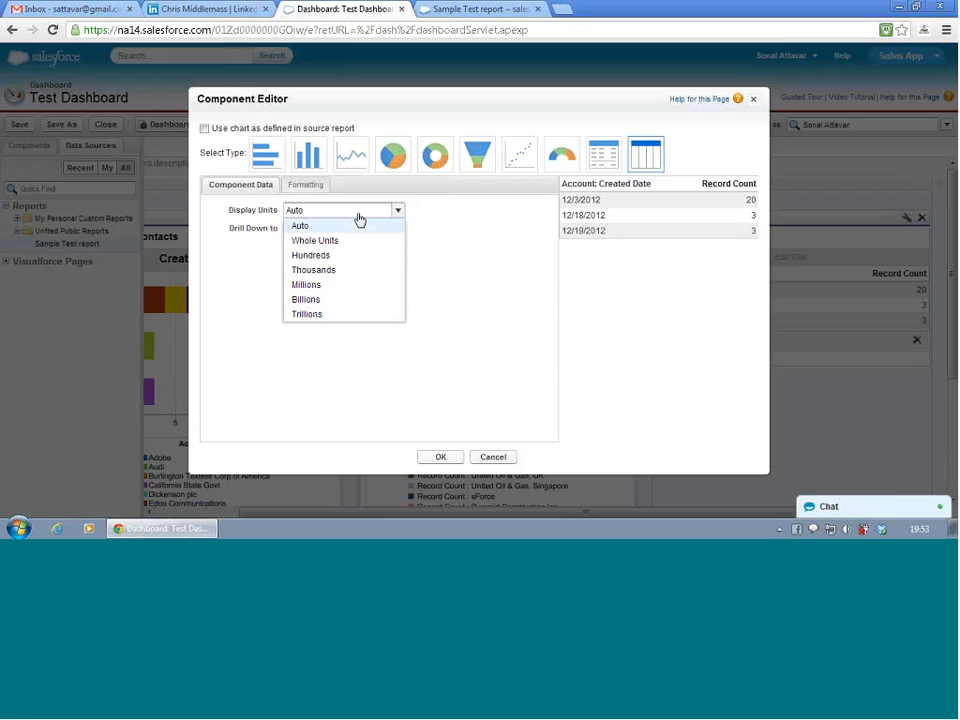
pyautogui.click(358, 216)
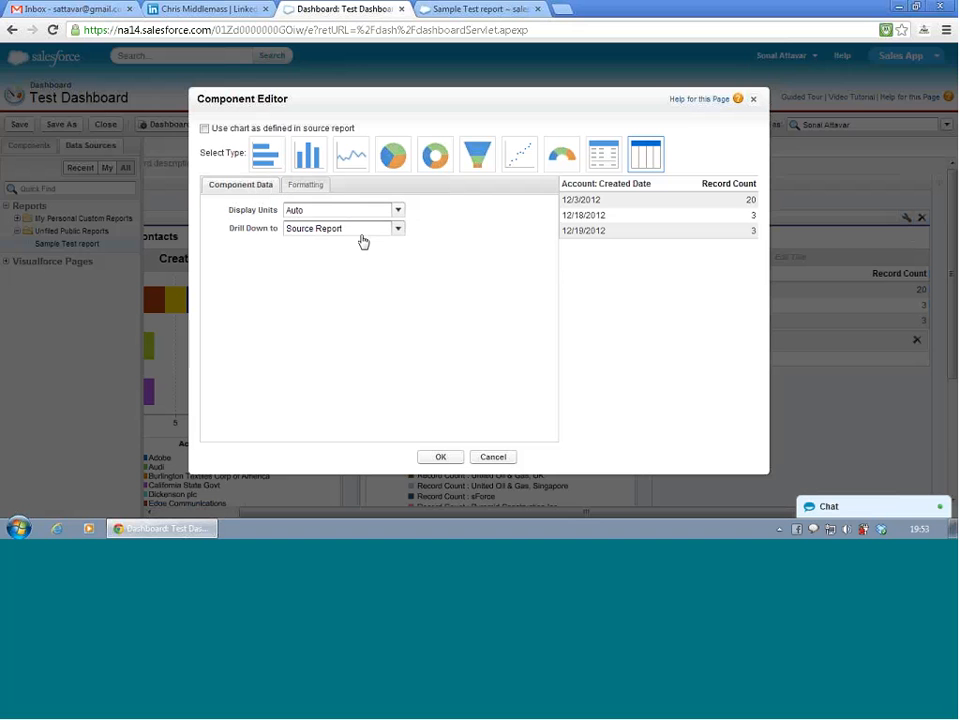
pyautogui.click(363, 232)
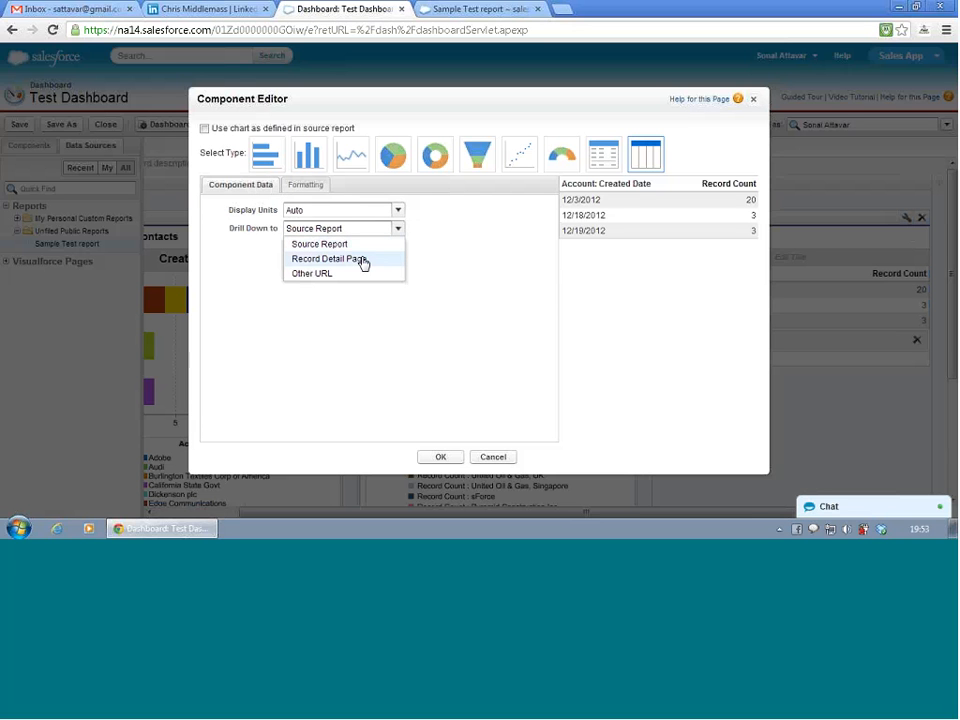
pyautogui.click(363, 260)
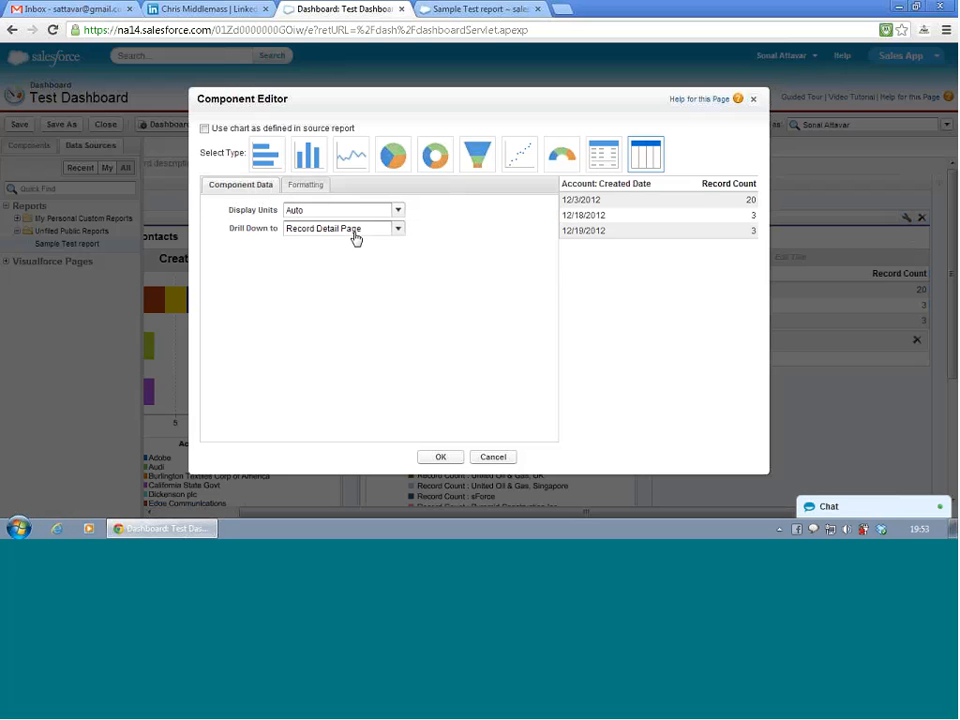
pyautogui.click(356, 230)
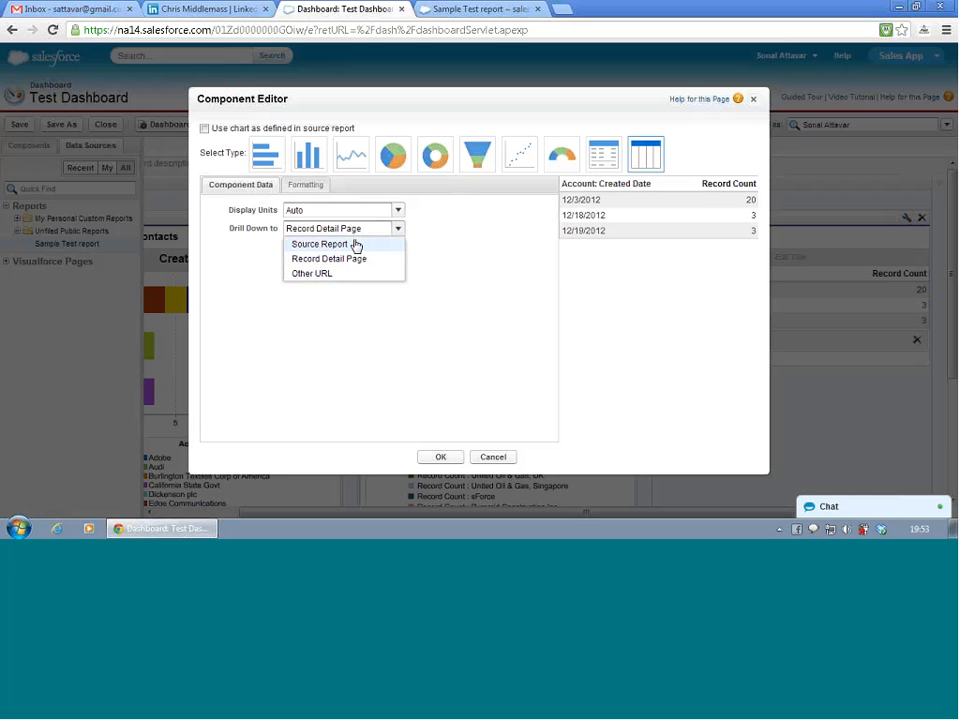
pyautogui.click(356, 245)
# - Customize the table component's columns in its formatting settings and set column 2 to Account Name
pyautogui.click(303, 190)
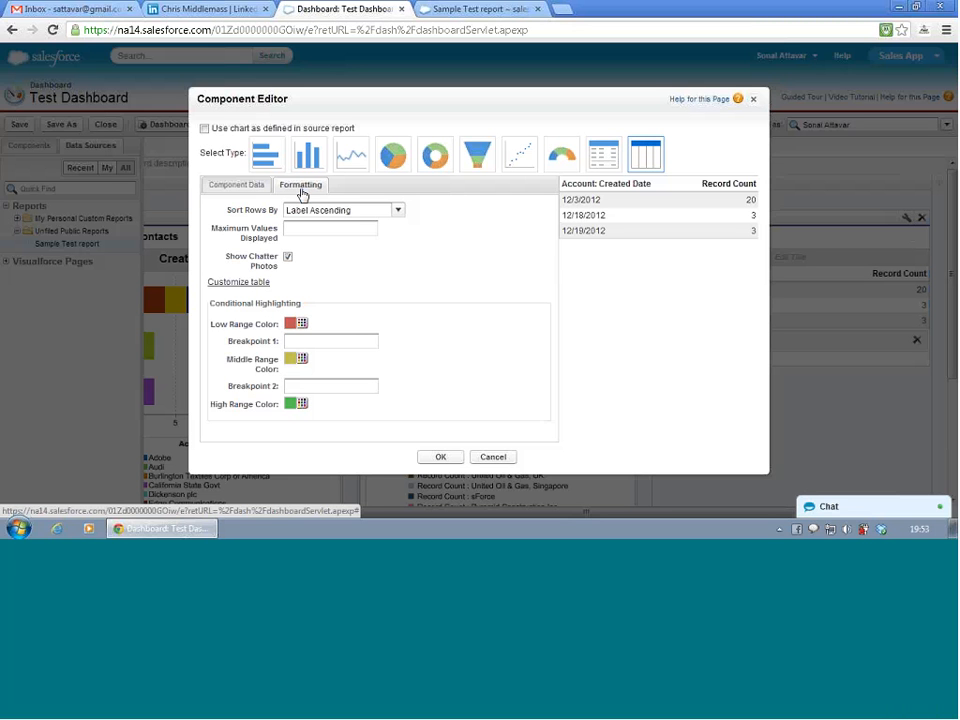
pyautogui.click(234, 283)
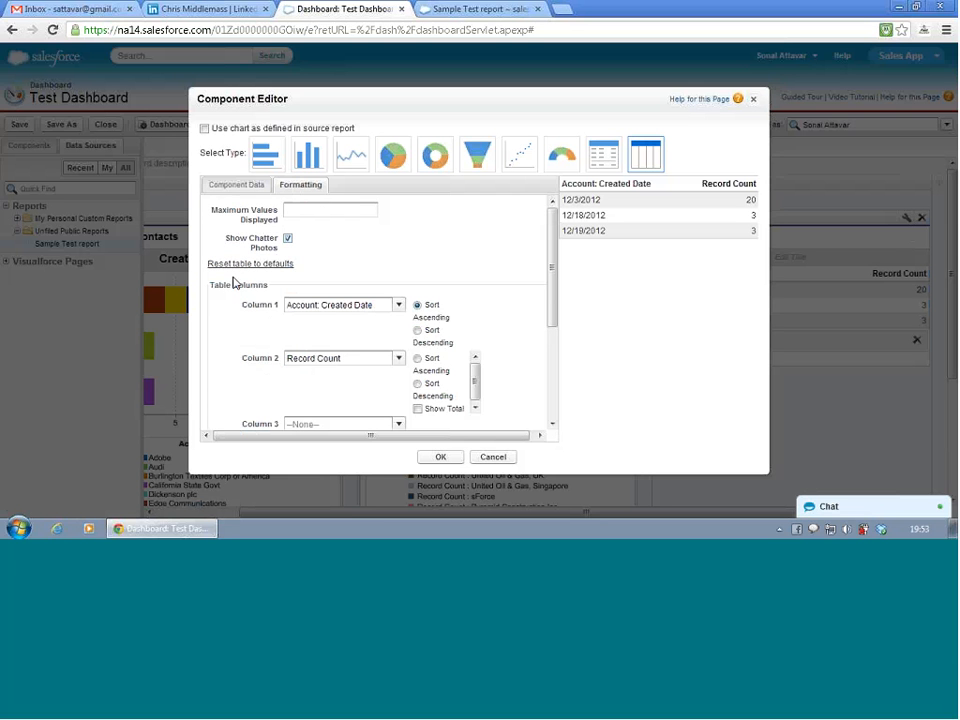
pyautogui.click(380, 309)
pyautogui.click(380, 310)
pyautogui.click(372, 360)
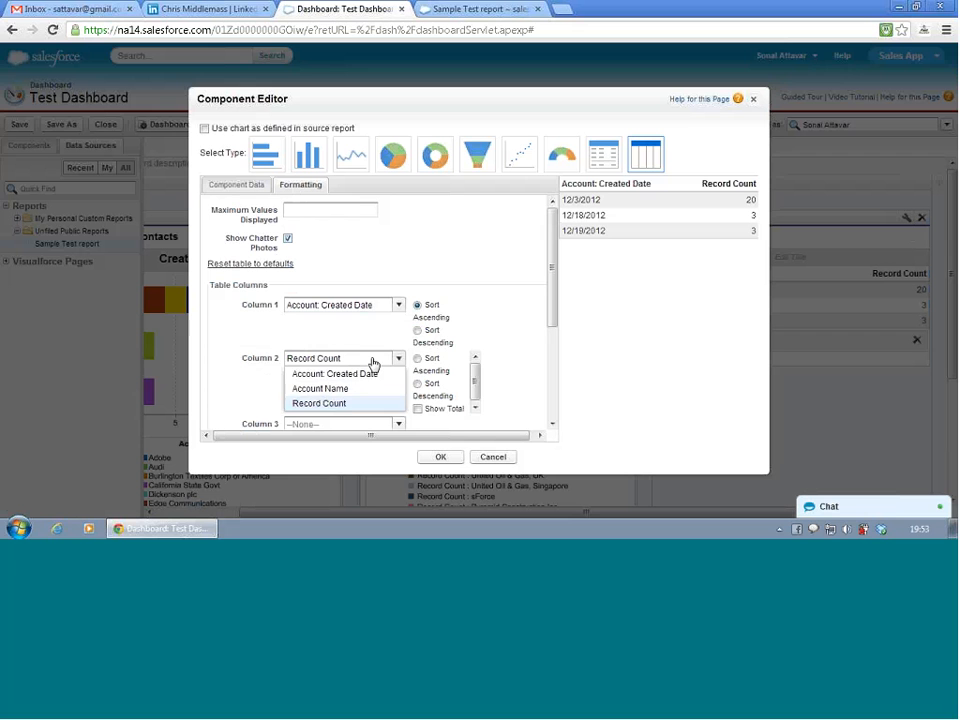
pyautogui.click(373, 361)
pyautogui.click(373, 361)
pyautogui.click(367, 393)
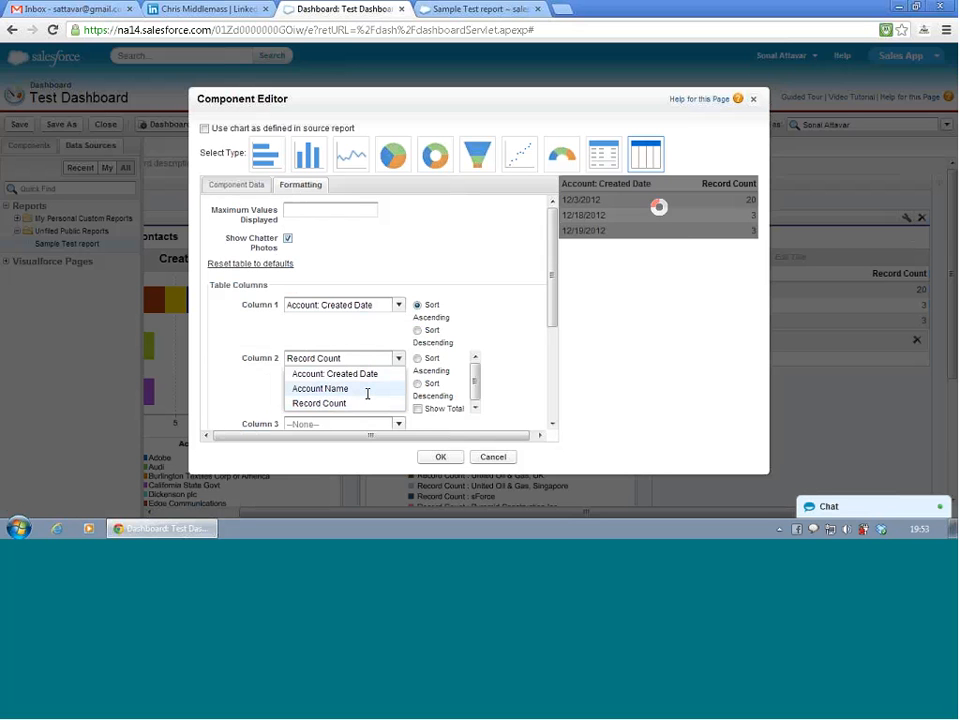
# - Set the table's column 3 to Account: Created Date and column 4 to Record Count
pyautogui.click(368, 381)
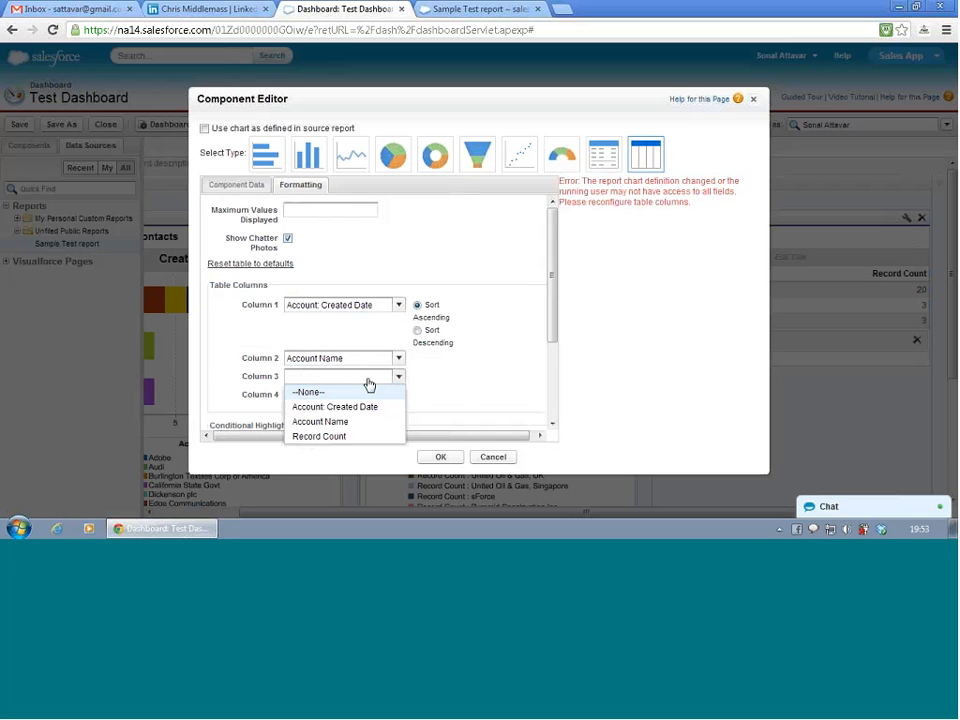
pyautogui.click(368, 407)
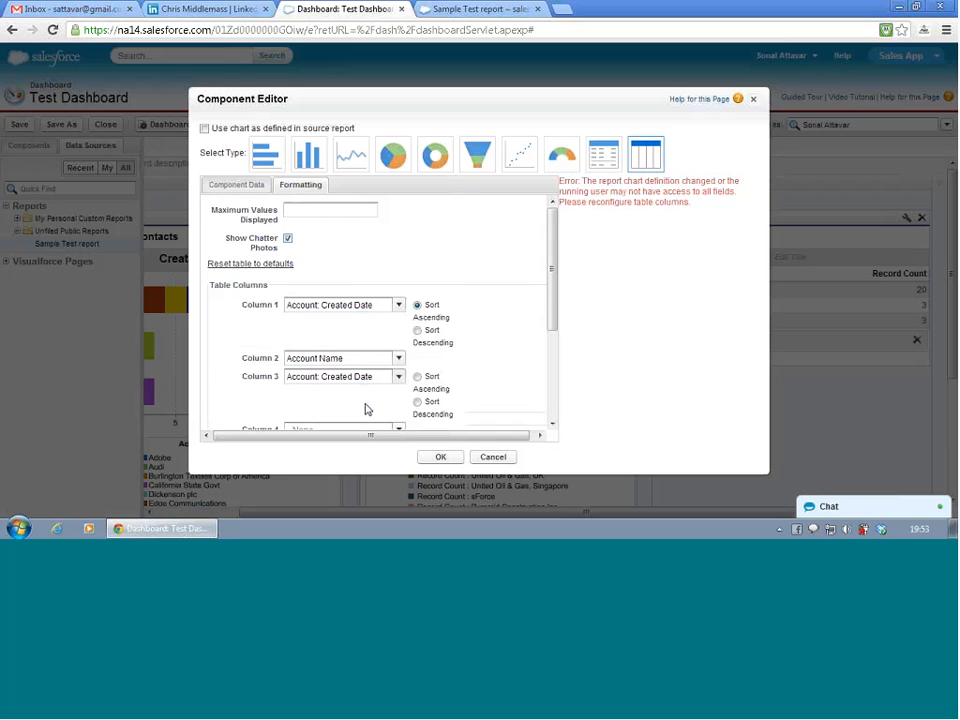
pyautogui.scroll(-1, 367, 409)
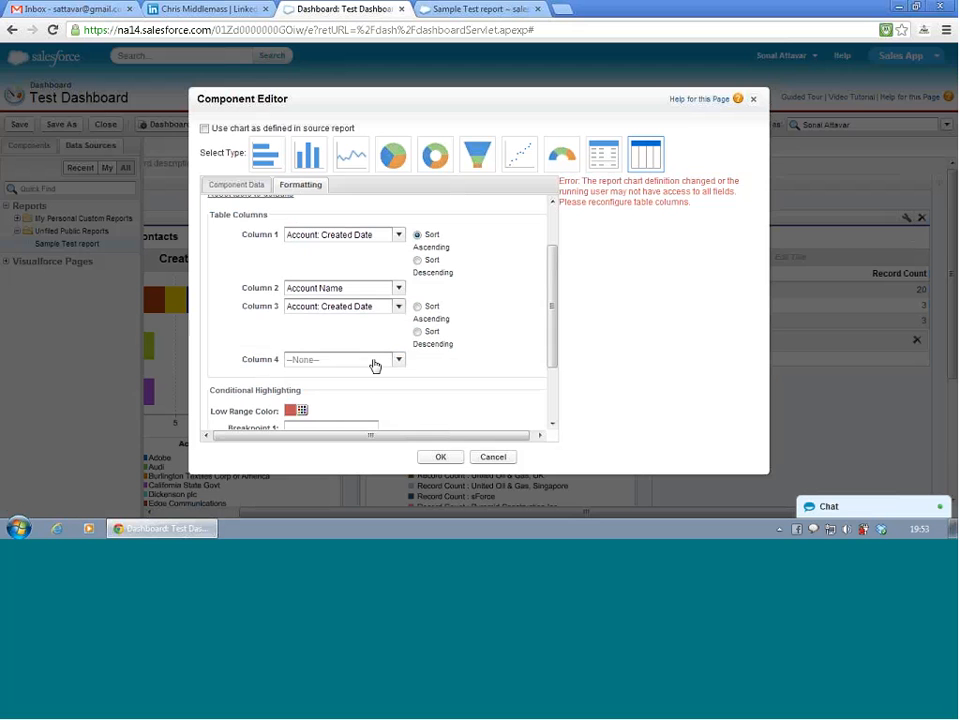
pyautogui.click(375, 364)
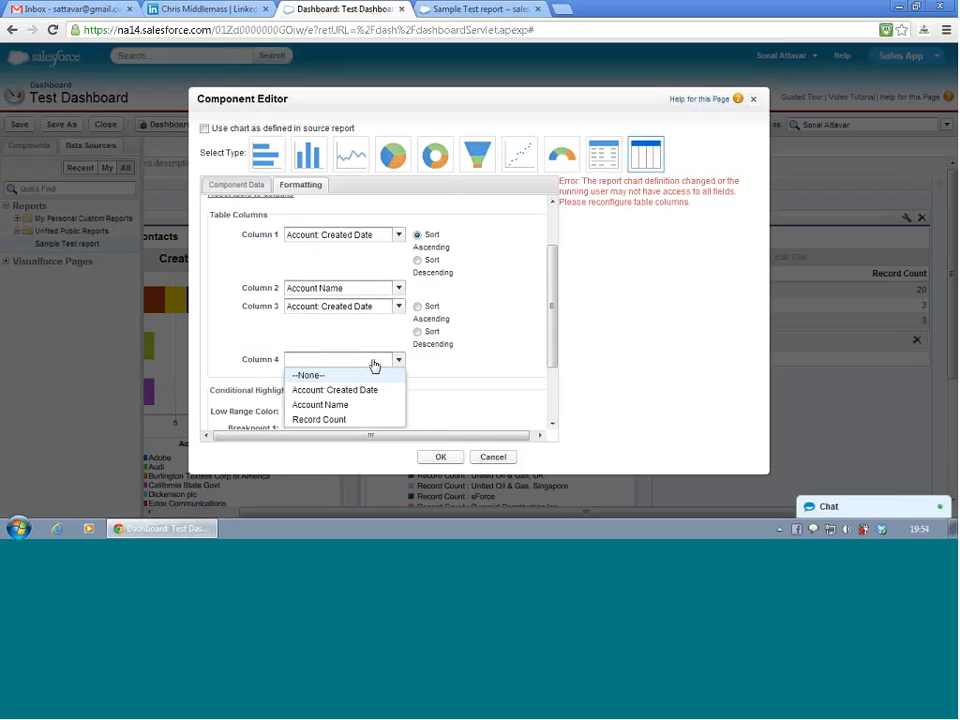
pyautogui.click(375, 365)
pyautogui.click(375, 365)
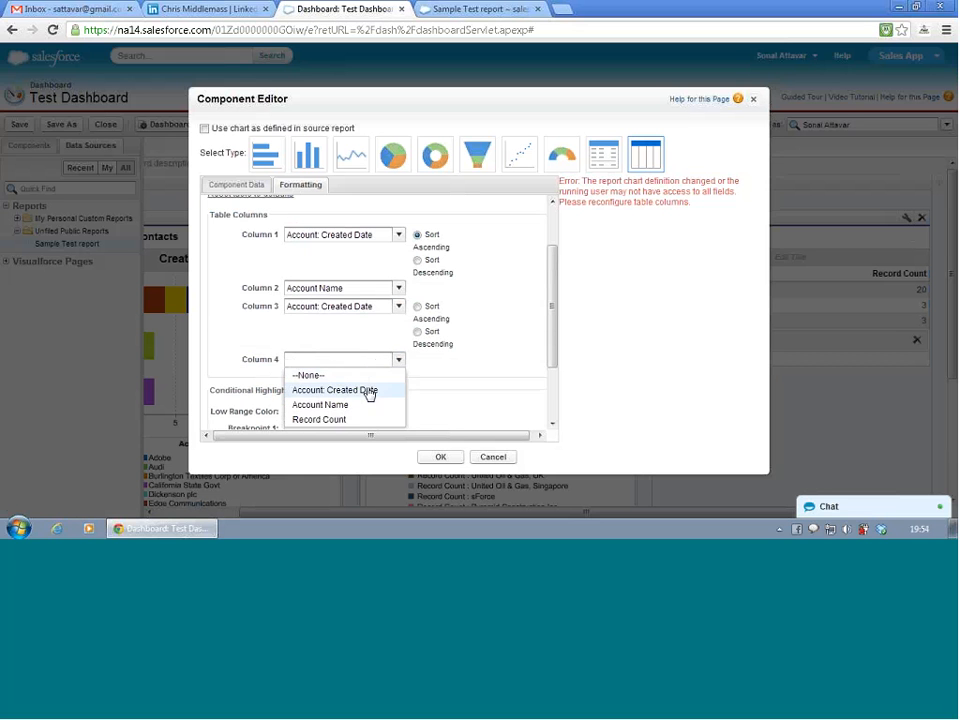
pyautogui.click(352, 423)
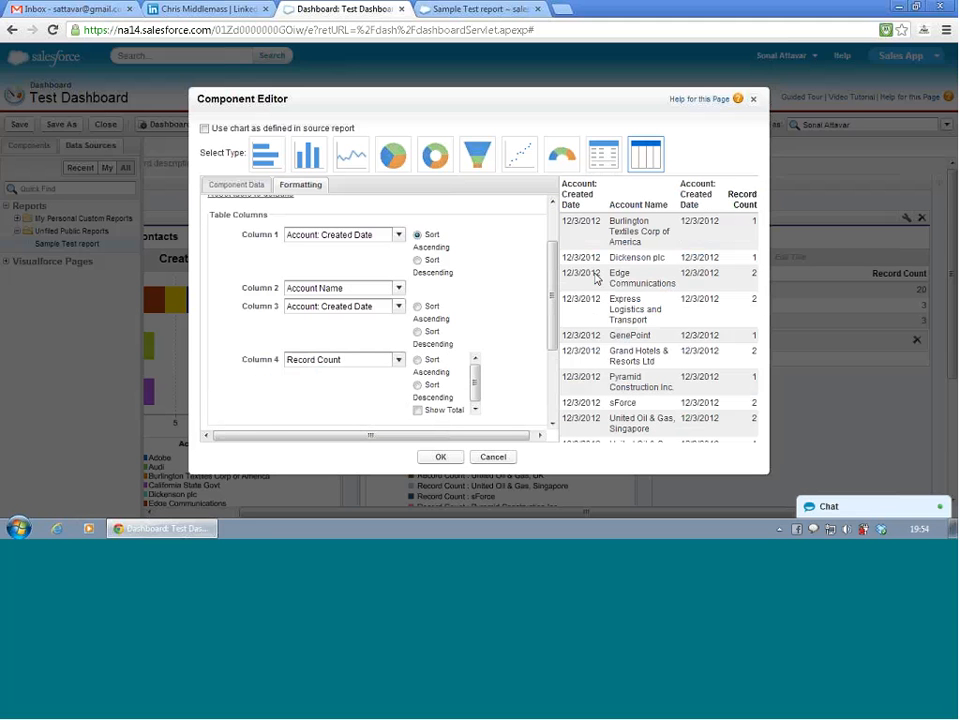
# - Review the table columns against the preview and reset the duplicate date field in column 3 to None
pyautogui.middleClick(485, 301)
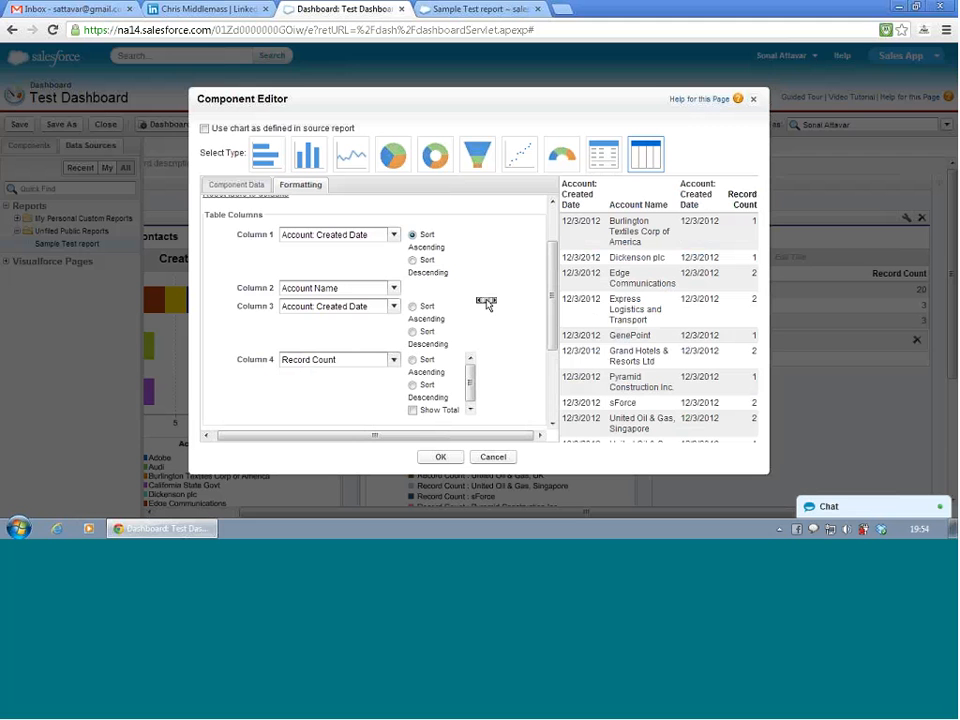
pyautogui.click(487, 304)
pyautogui.scroll(-3, 505, 345)
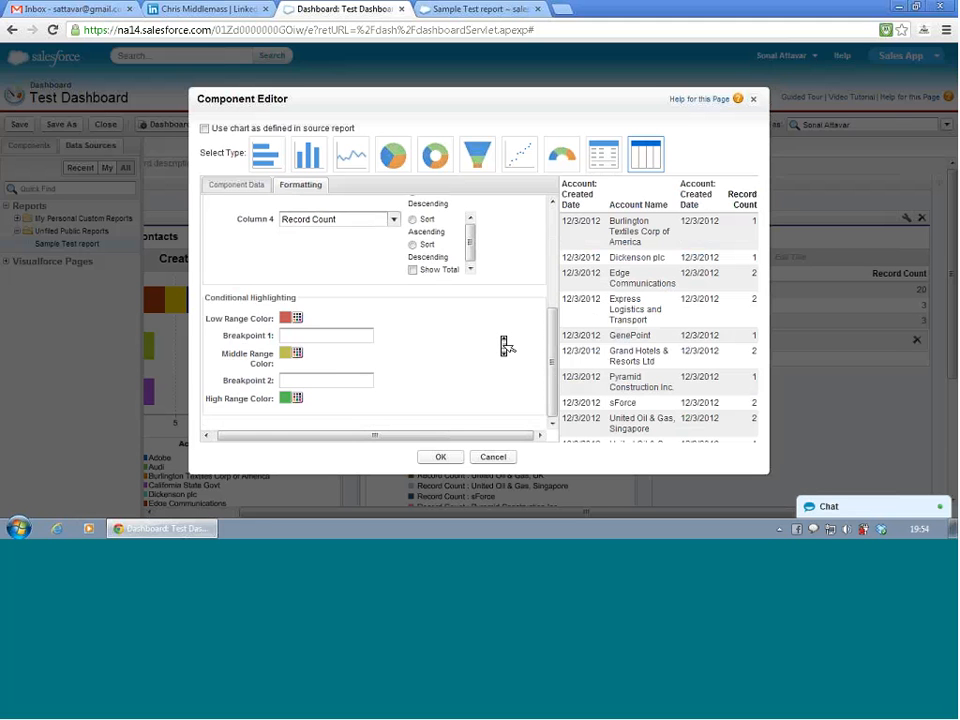
pyautogui.scroll(3, 505, 345)
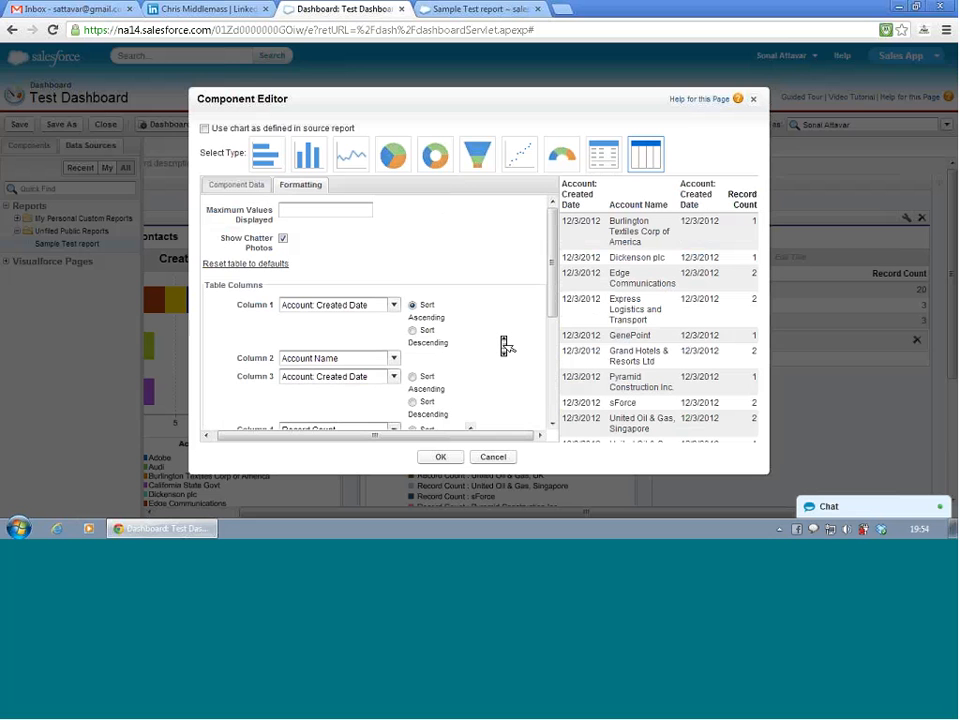
pyautogui.scroll(-2, 507, 345)
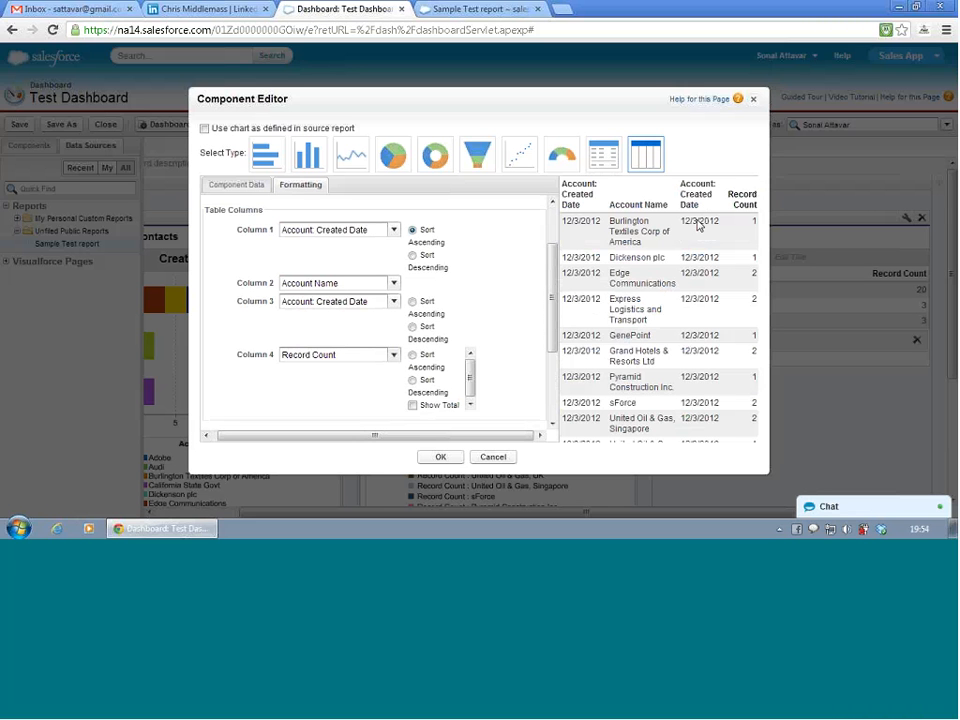
pyautogui.click(393, 303)
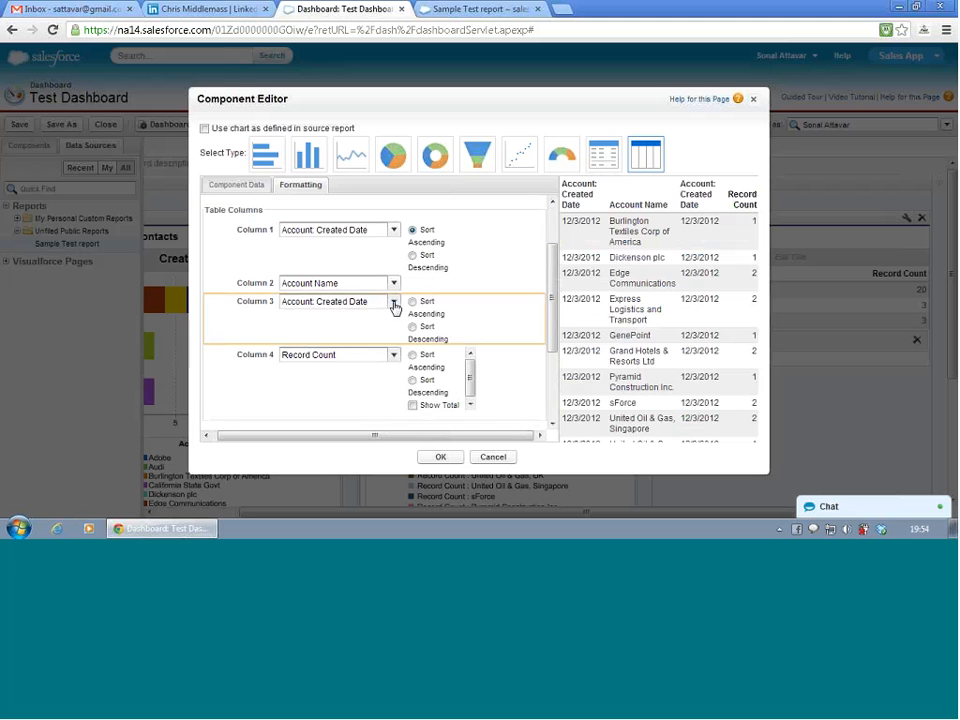
pyautogui.click(360, 317)
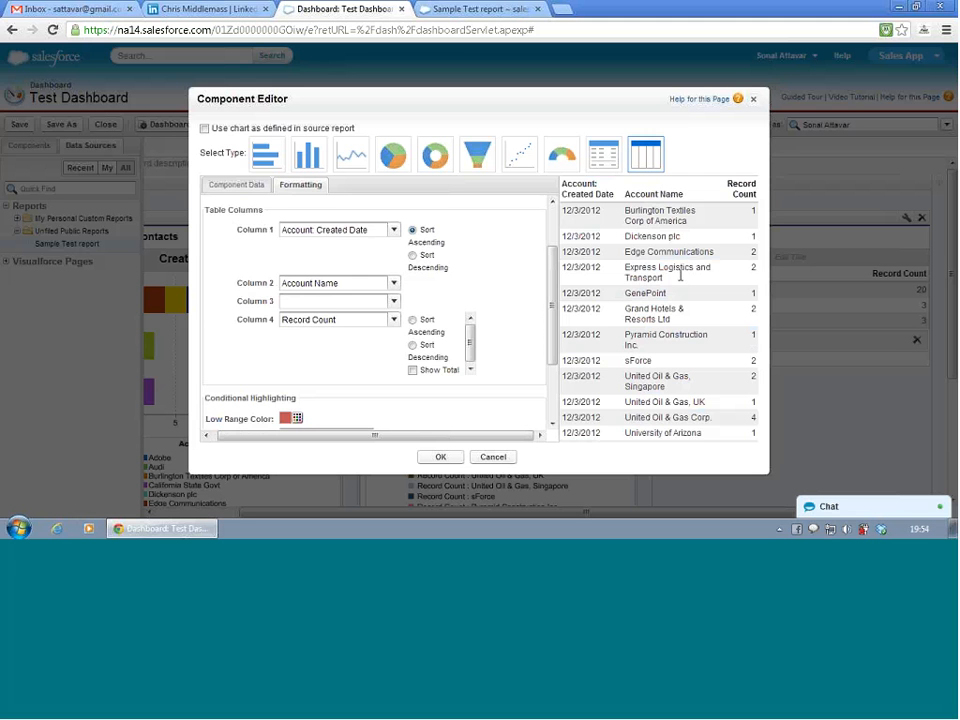
# - Enable Show Total for the table's Record Count column
pyautogui.doubleClick(760, 268)
pyautogui.click(669, 286)
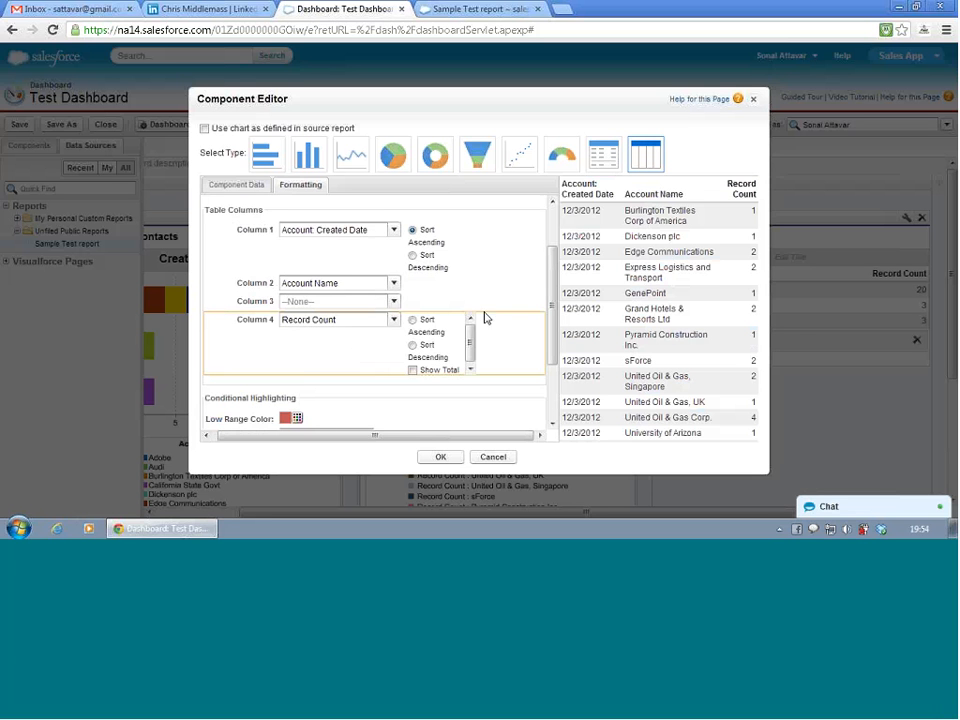
pyautogui.click(412, 371)
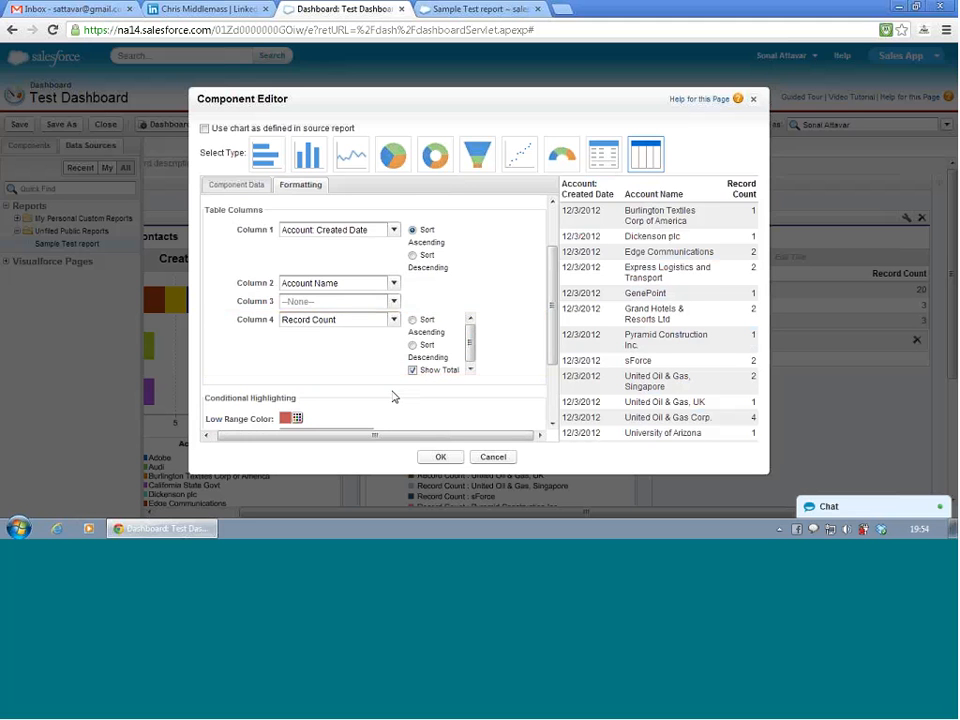
# - Try conditional highlighting with Breakpoint 1 at 4 and Breakpoint 2 at 2
pyautogui.scroll(-2, 395, 398)
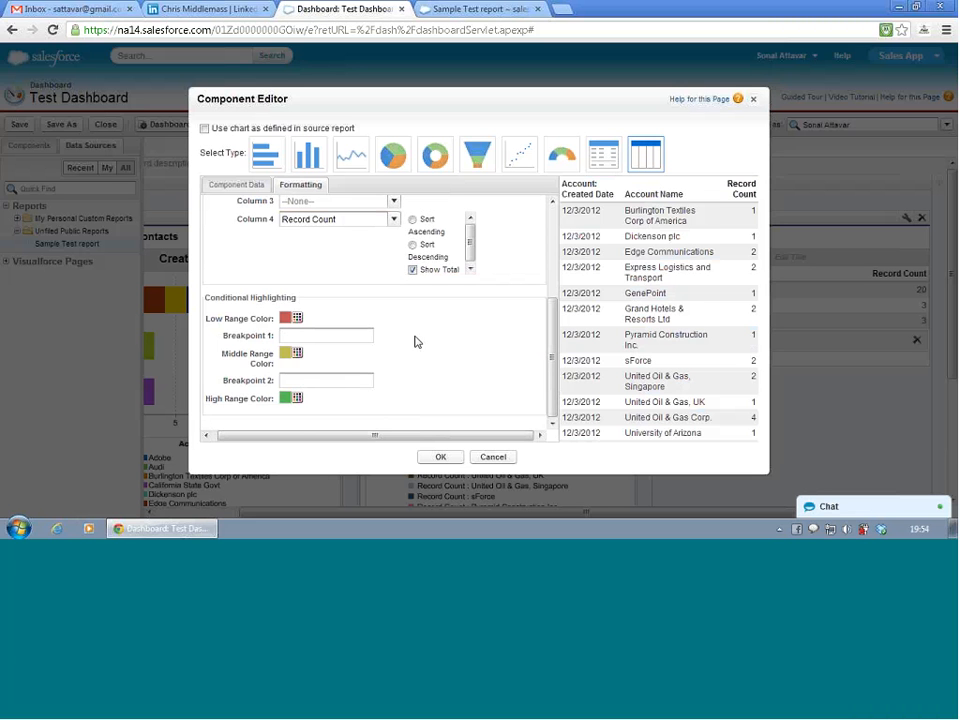
pyautogui.click(315, 335)
pyautogui.write('4')
pyautogui.click(347, 365)
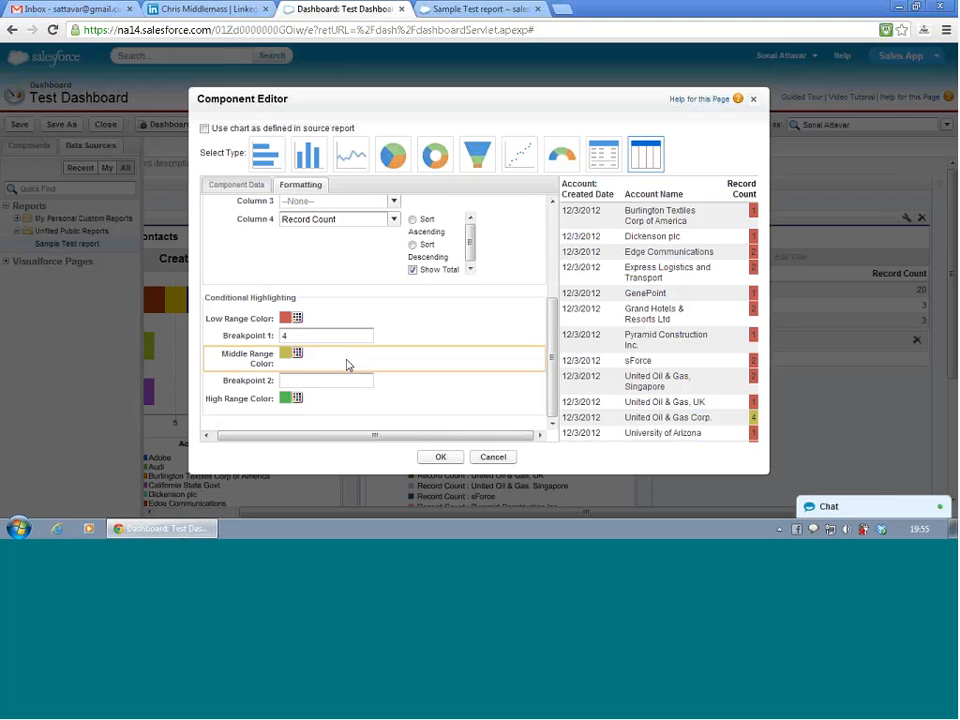
pyautogui.click(298, 384)
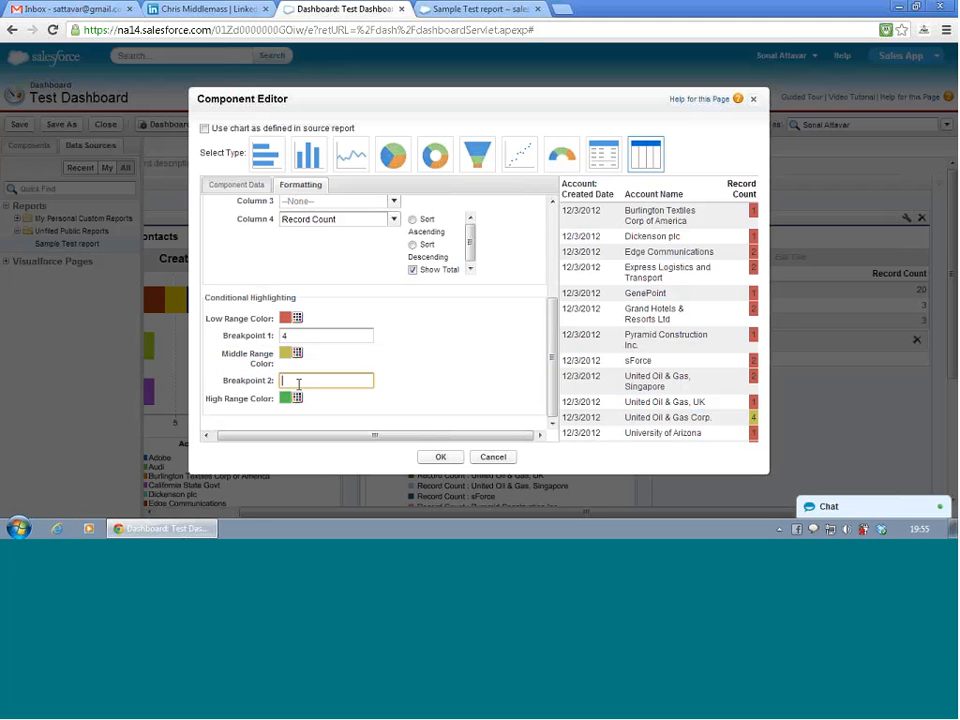
pyautogui.write('2')
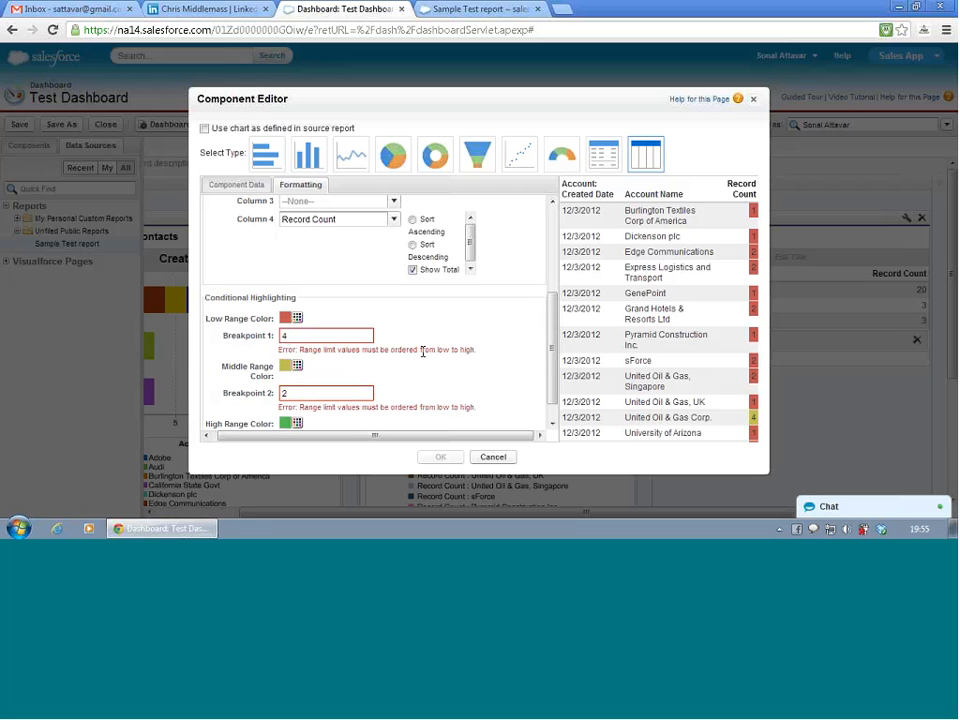
# - Set conditional highlighting Breakpoint 1 to 2 and Breakpoint 2 to 4, and apply the table component's settings
pyautogui.click(293, 336)
pyautogui.press('BackSpace')
pyautogui.write('2')
pyautogui.press('BackSpace')
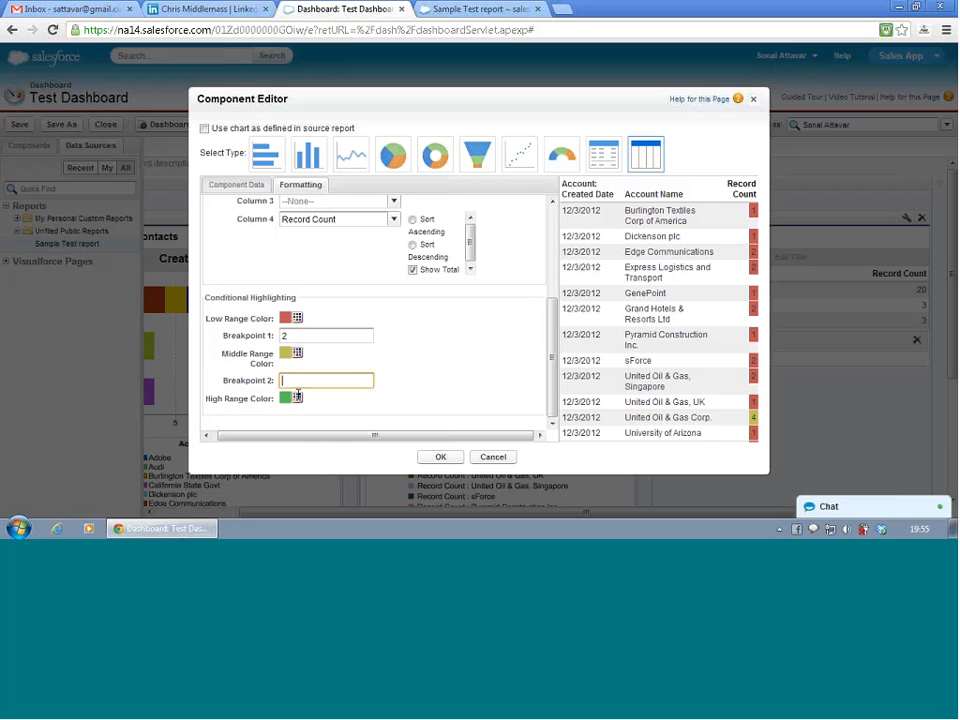
pyautogui.write('4')
pyautogui.click(477, 371)
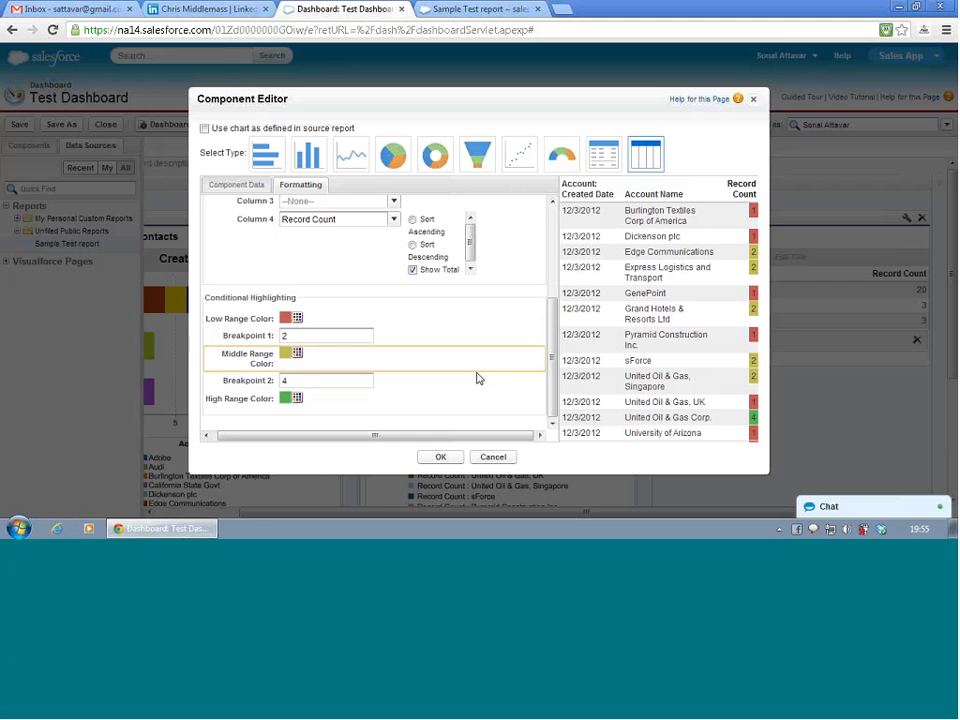
pyautogui.click(474, 390)
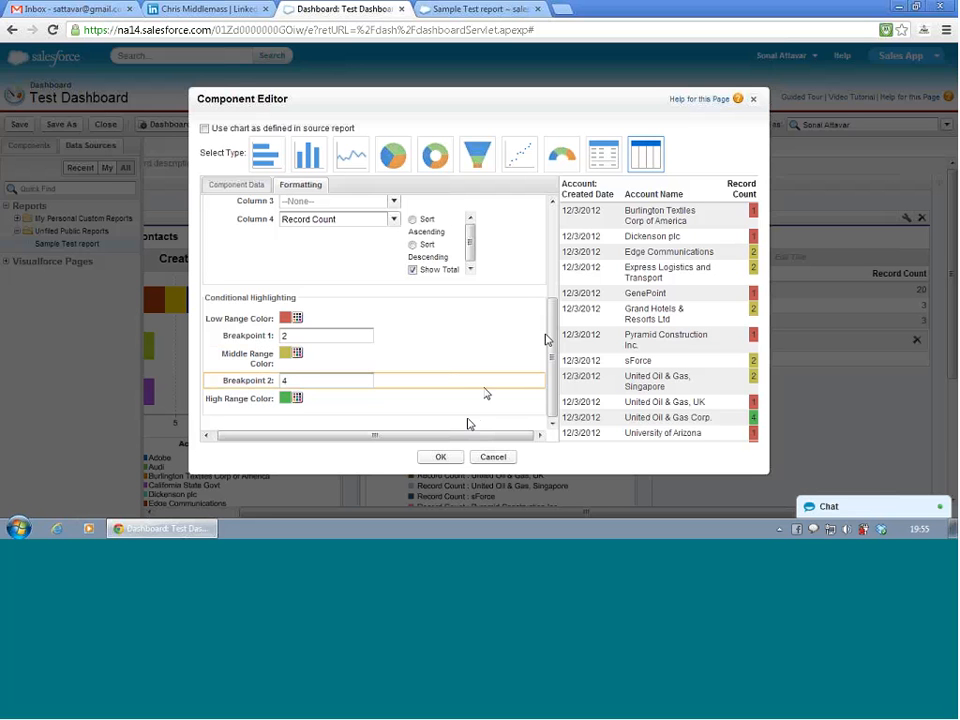
pyautogui.moveTo(551, 344); pyautogui.dragTo(551, 343)
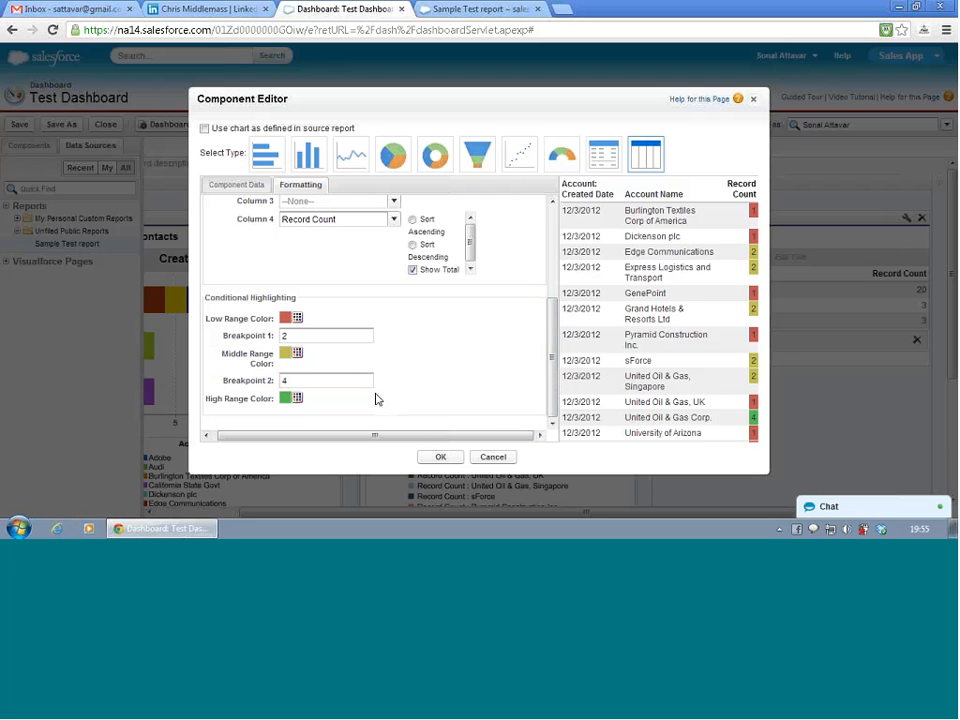
pyautogui.click(452, 461)
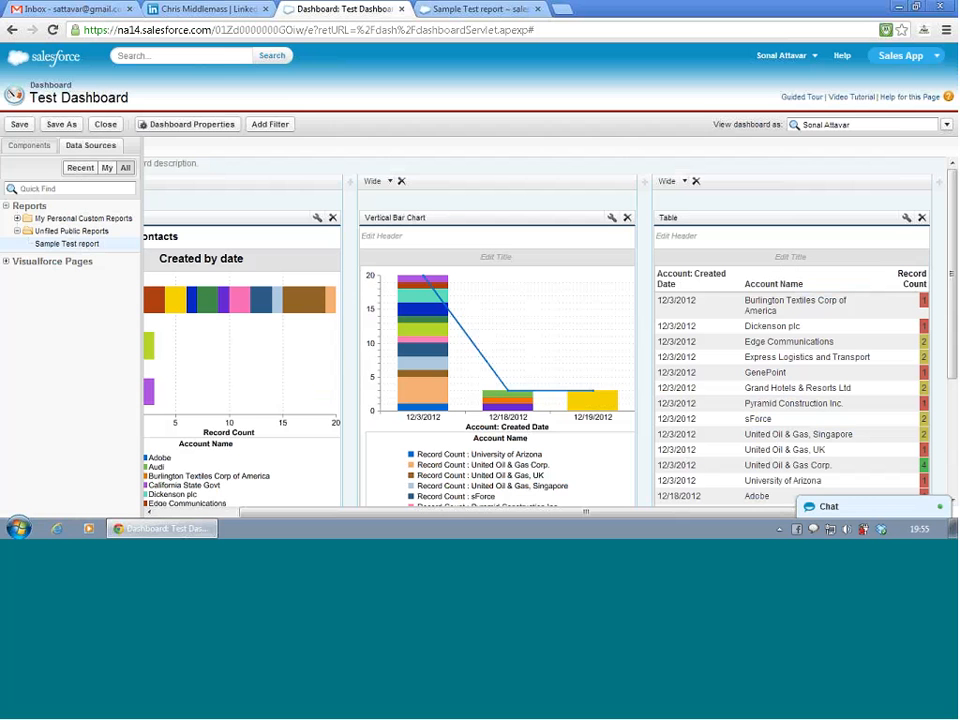
# - Look over the highlighted table, save Test Dashboard and review its three components
pyautogui.scroll(-3, 806, 355)
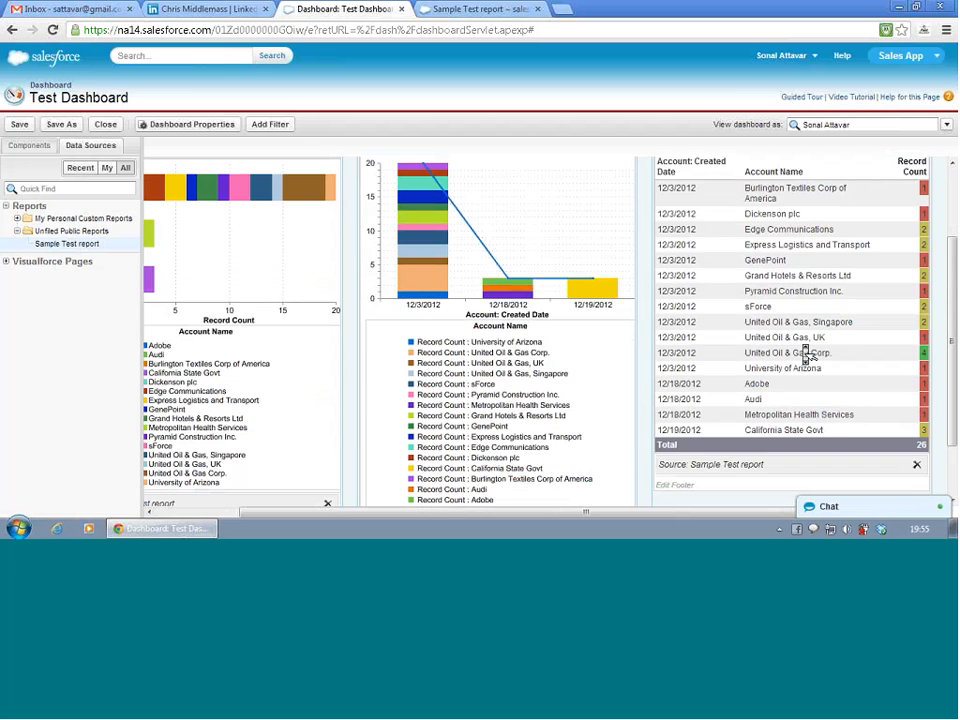
pyautogui.scroll(2, 808, 355)
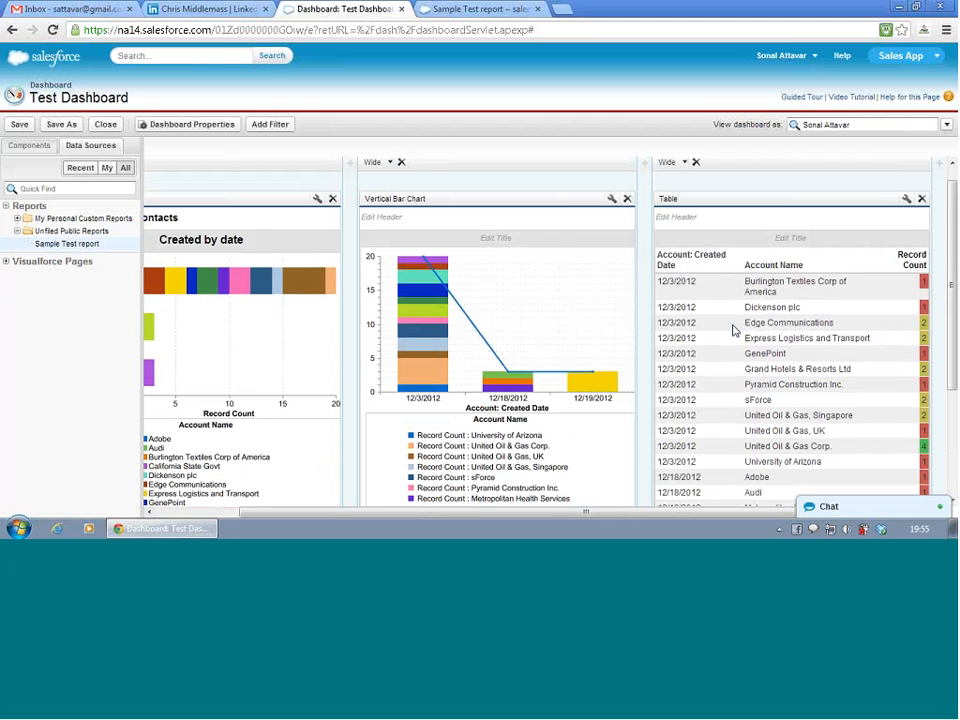
pyautogui.click(20, 126)
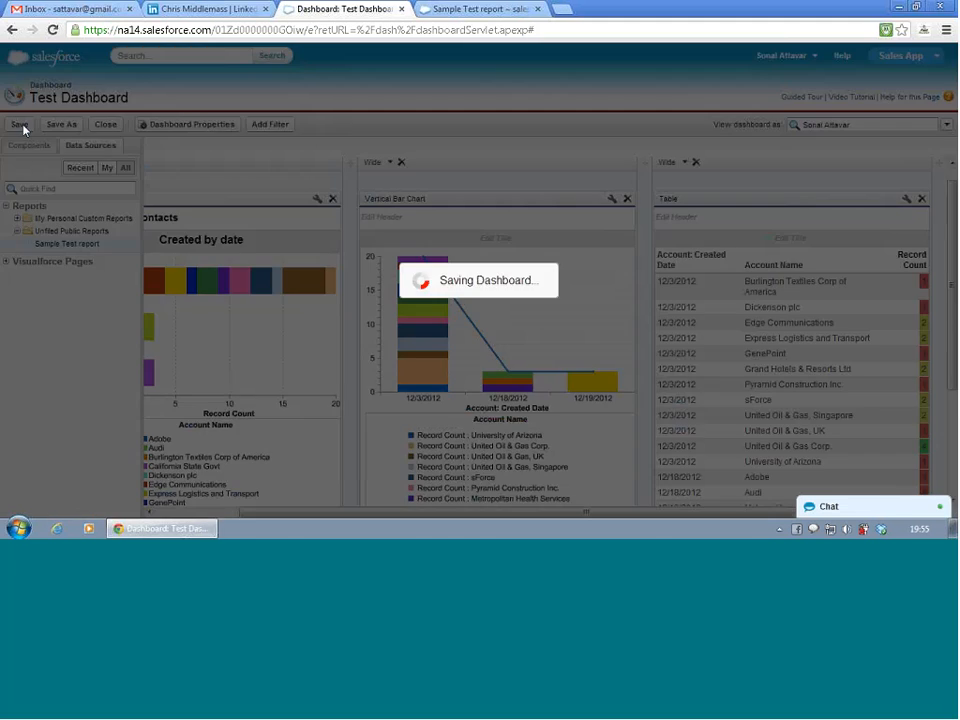
pyautogui.scroll(-2, 395, 242)
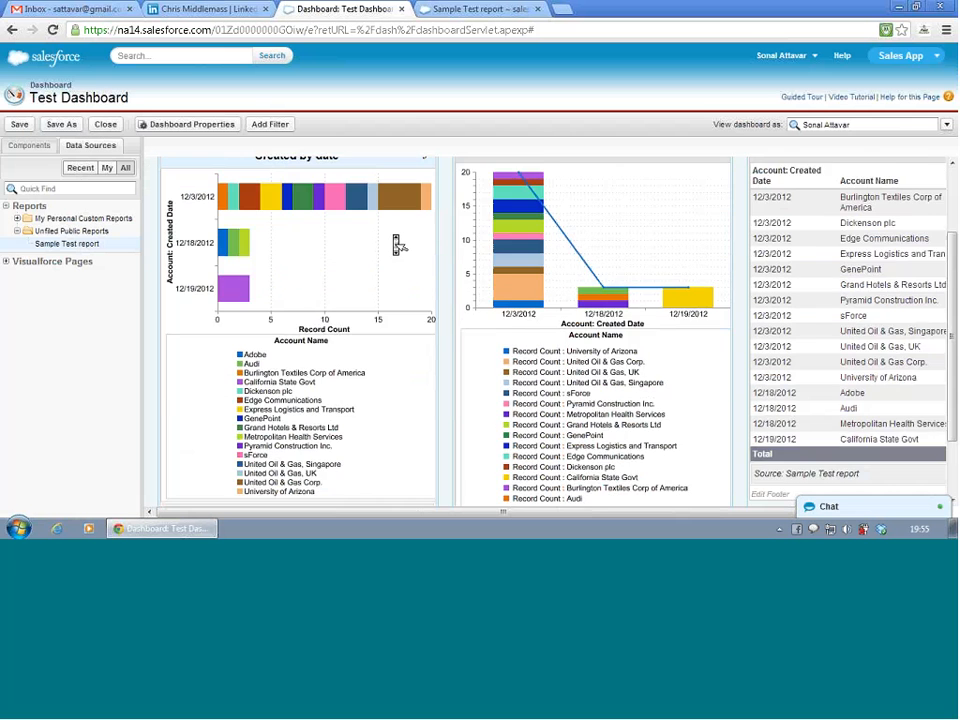
pyautogui.scroll(2, 397, 244)
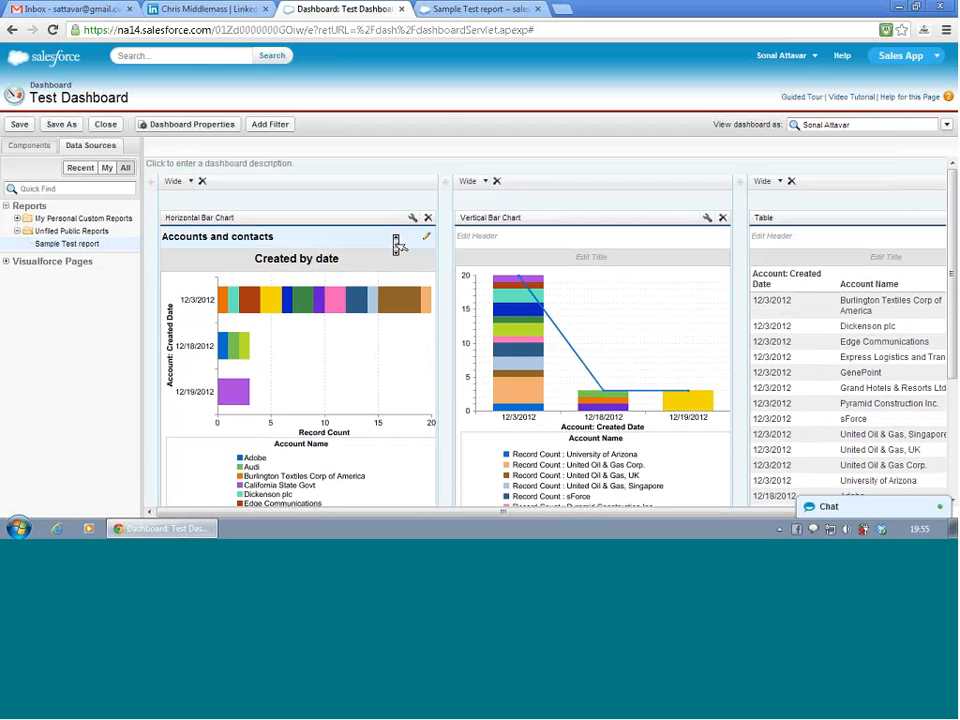
# - Switch to the open Sample Test report, reload it by allowing the form resubmission, and examine its grouped records
pyautogui.click(447, 8)
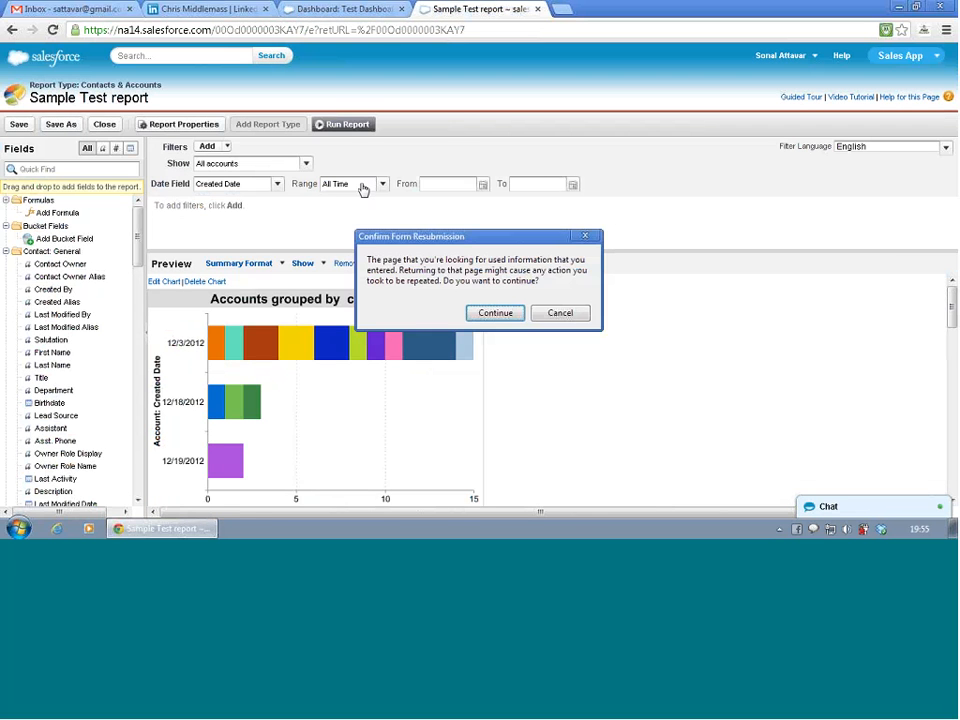
pyautogui.click(484, 314)
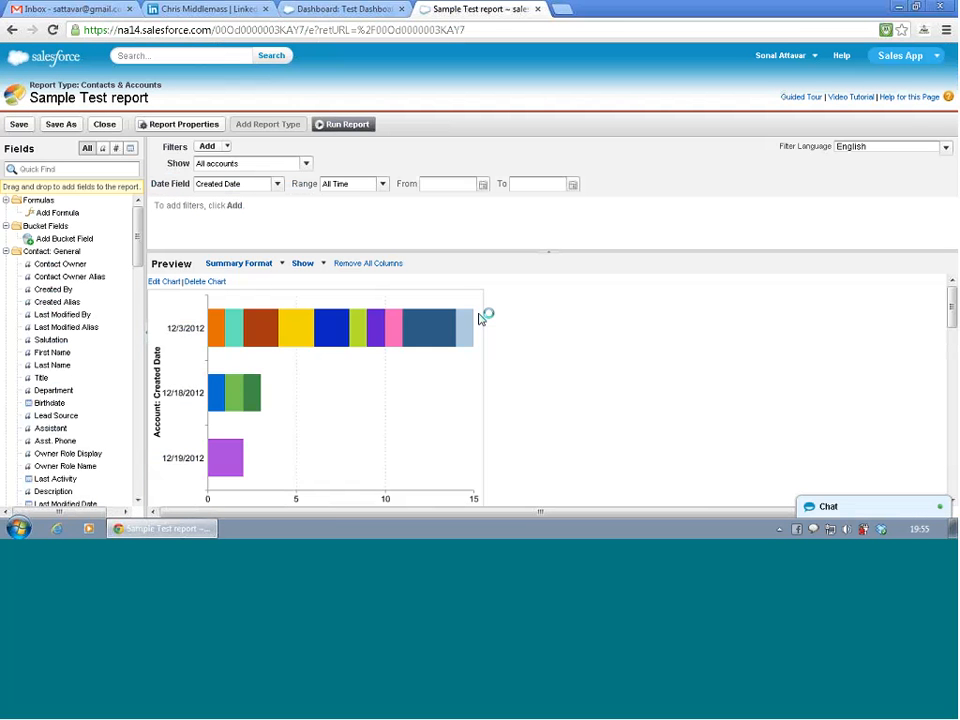
pyautogui.scroll(-15, 480, 318)
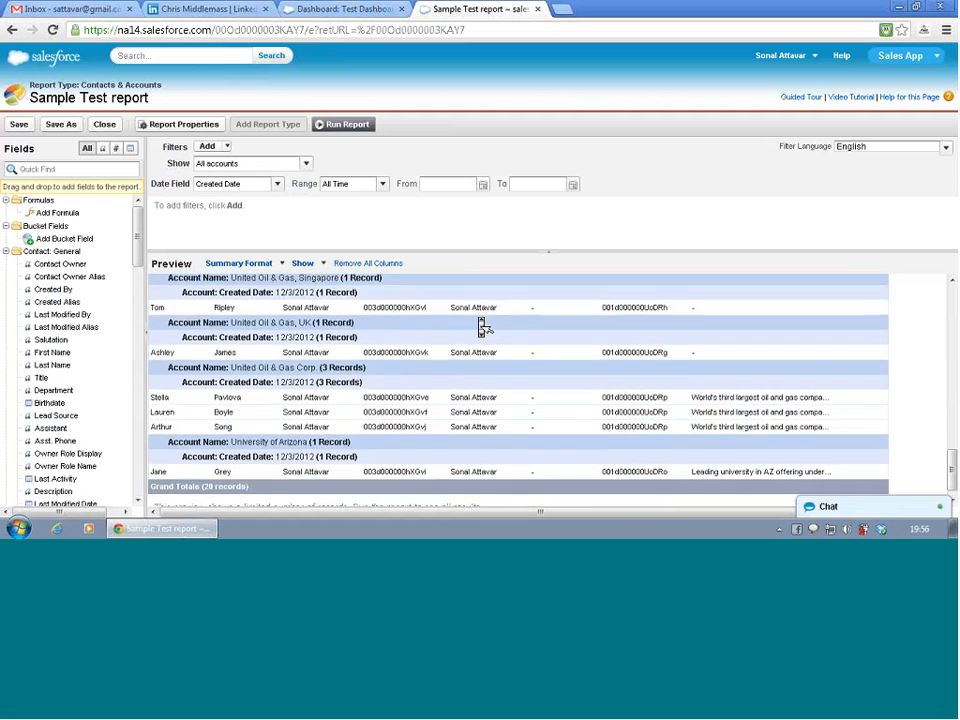
# - Leave the Sample Test report editor by way of Setup and open Test Dashboard on the Dashboards page
pyautogui.scroll(15, 481, 325)
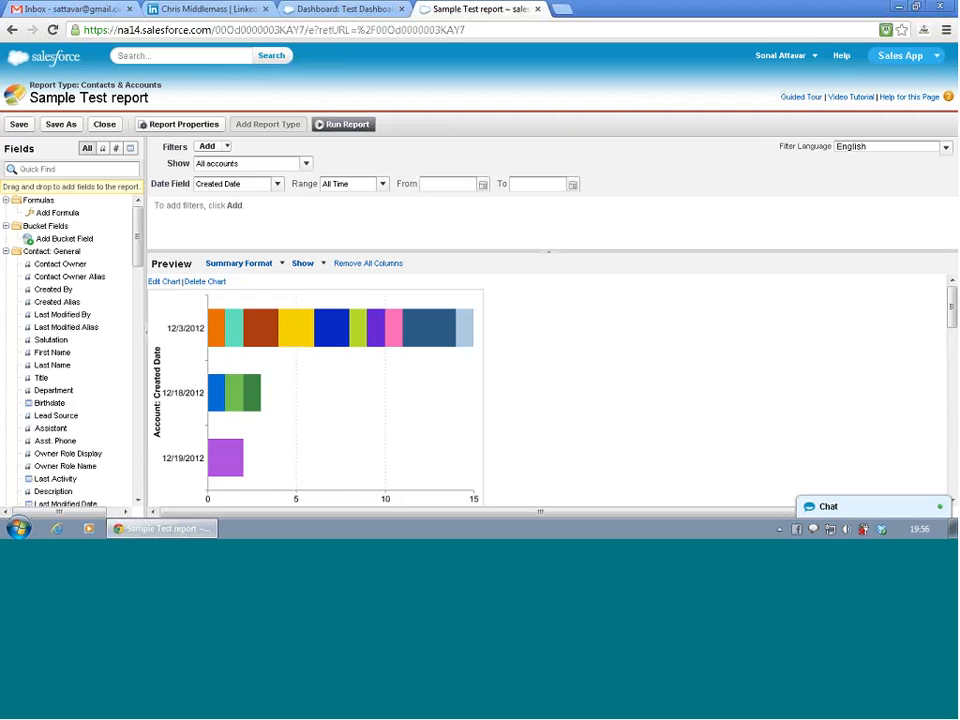
pyautogui.click(775, 58)
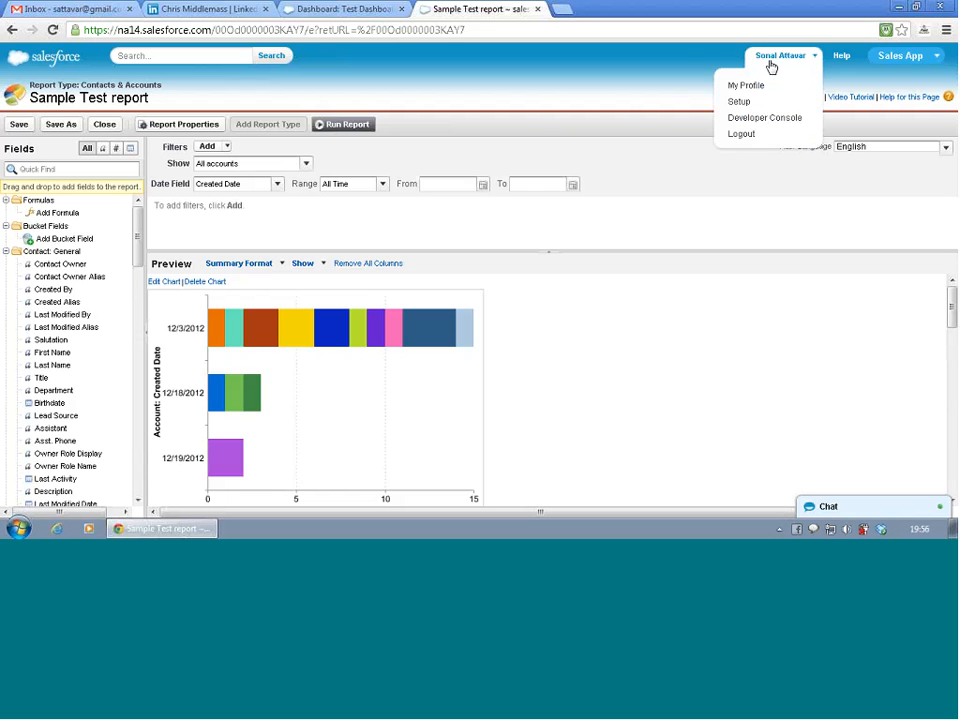
pyautogui.click(750, 102)
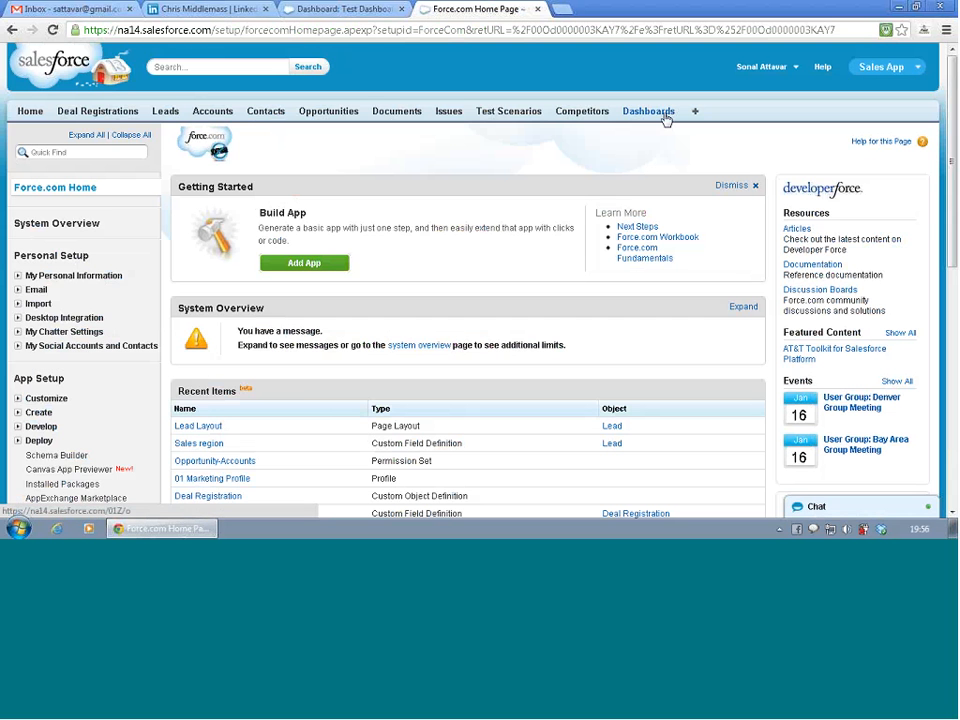
pyautogui.click(665, 117)
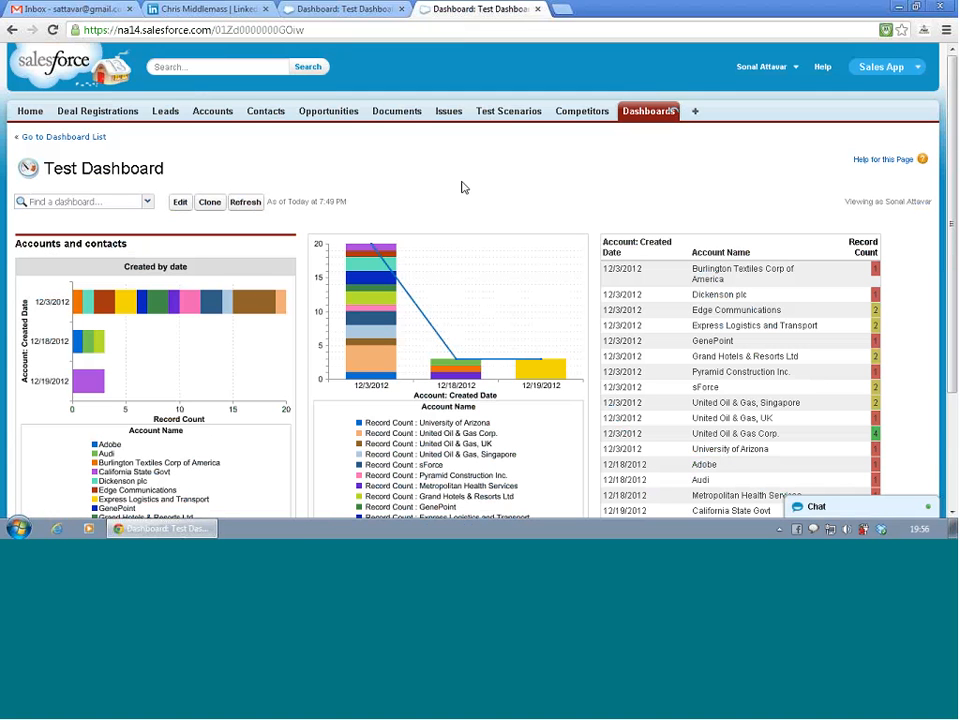
# - Look over the two charts and the highlighted table on the displayed Test Dashboard
pyautogui.scroll(-3, 463, 187)
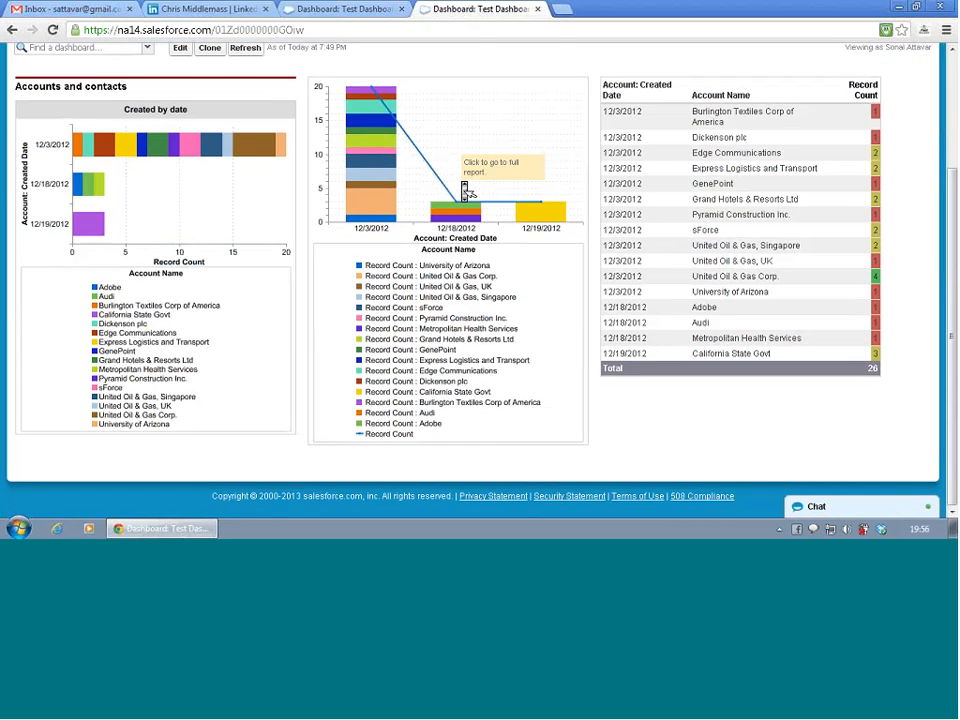
pyautogui.scroll(2, 465, 190)
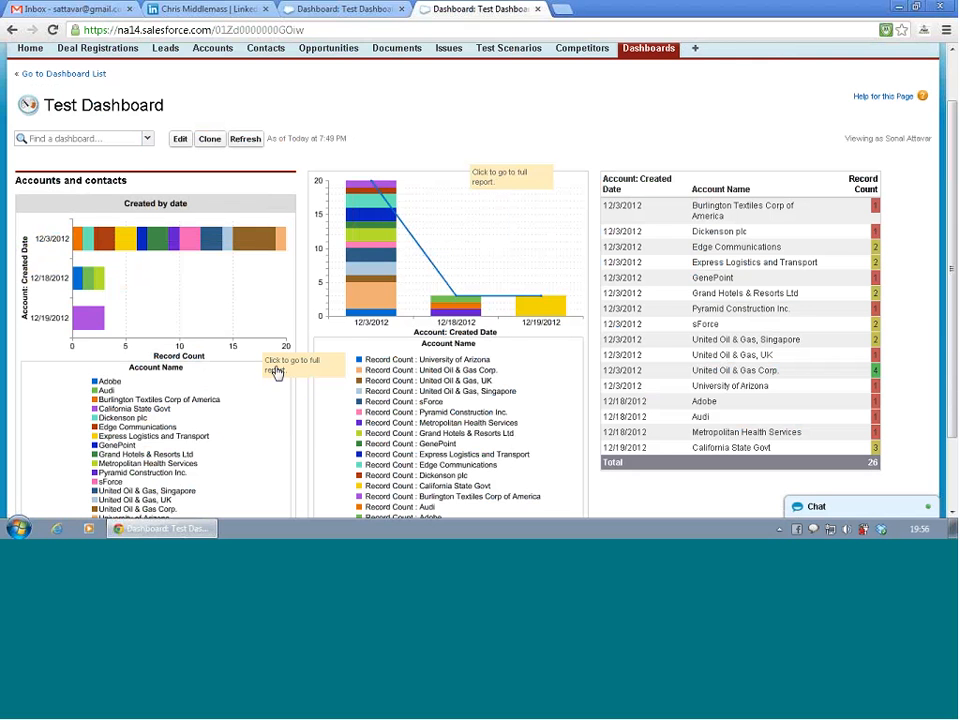
pyautogui.scroll(-2, 540, 150)
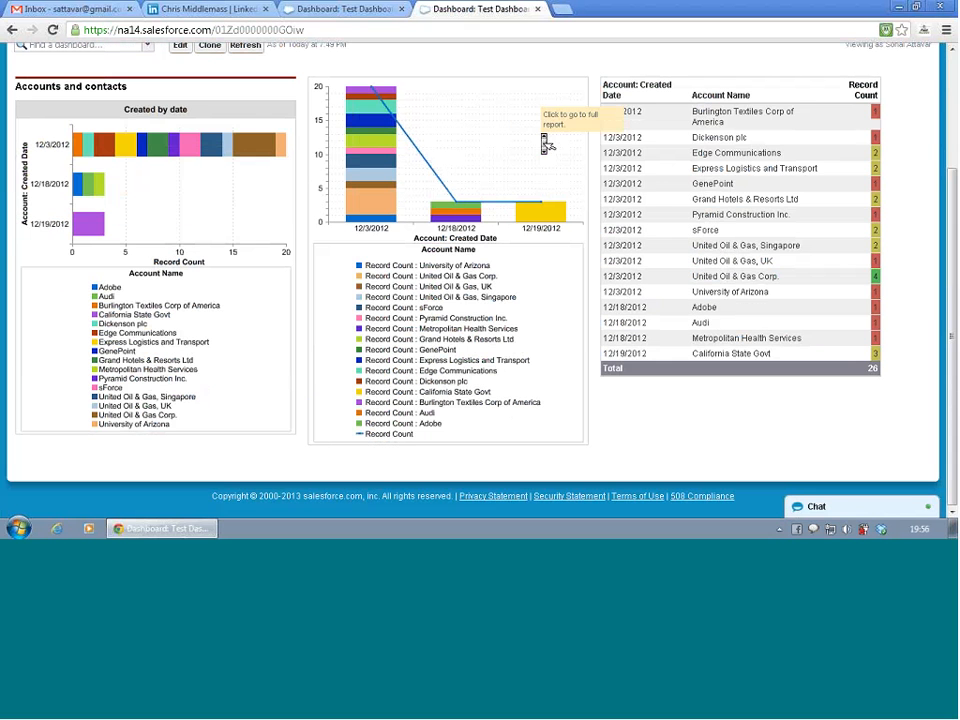
pyautogui.scroll(2, 545, 145)
pyautogui.scroll(1, 545, 145)
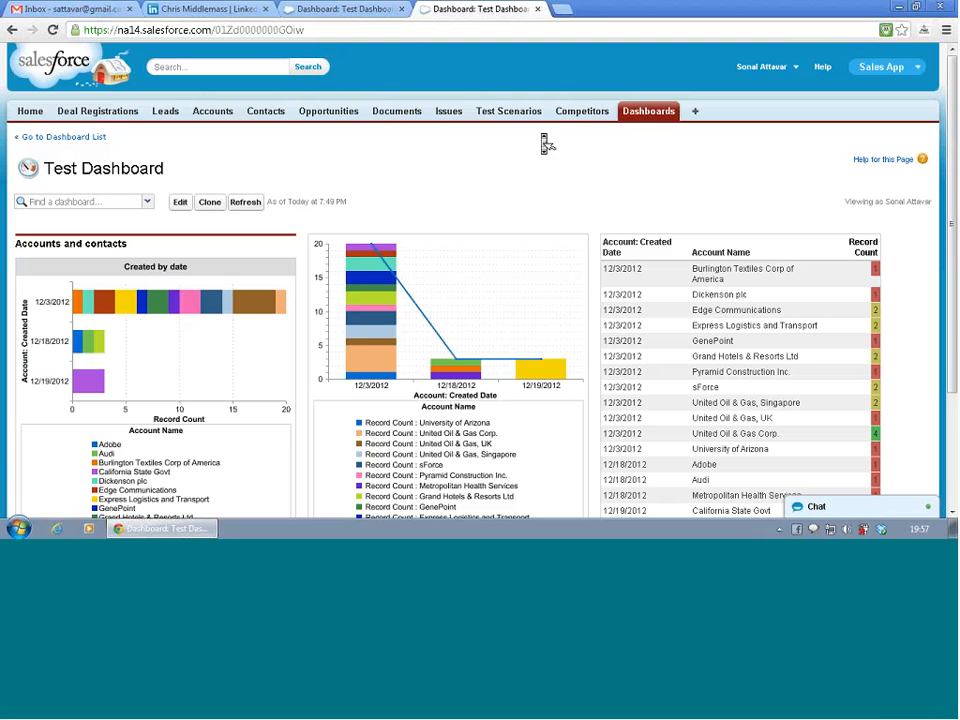
# - Compare Test Dashboard's editor with its displayed page, including the user it is viewed as
pyautogui.click(327, 13)
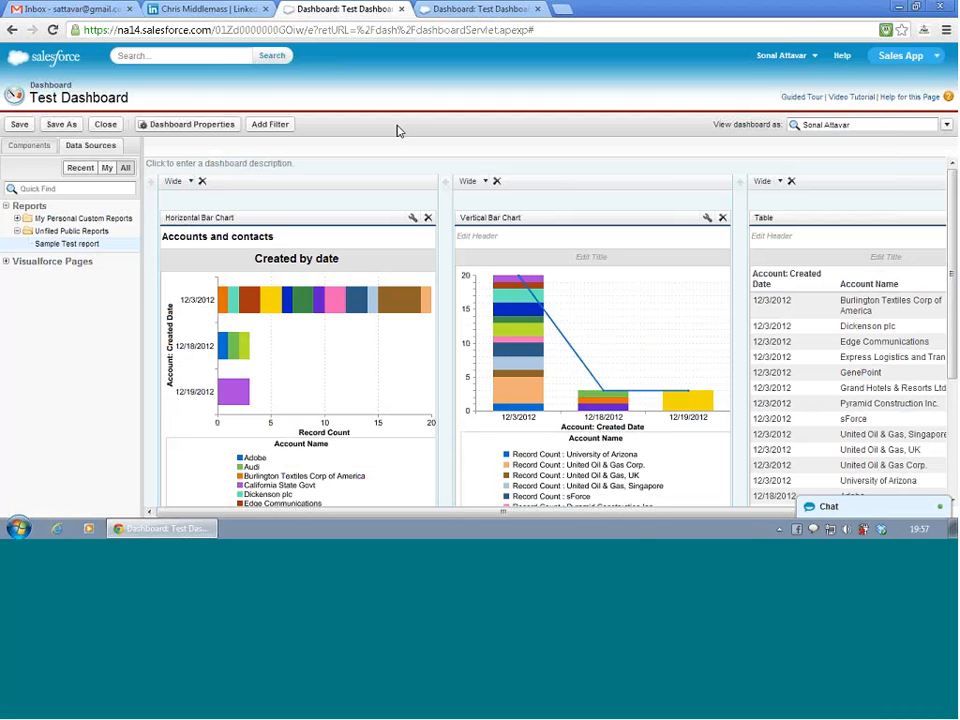
pyautogui.click(436, 9)
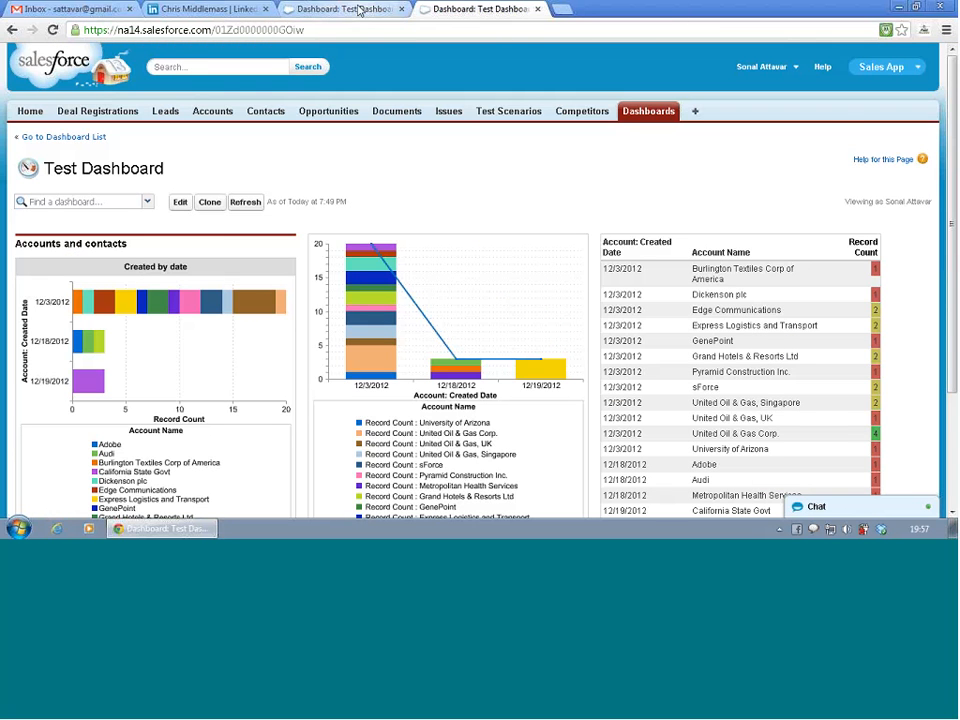
pyautogui.click(335, 9)
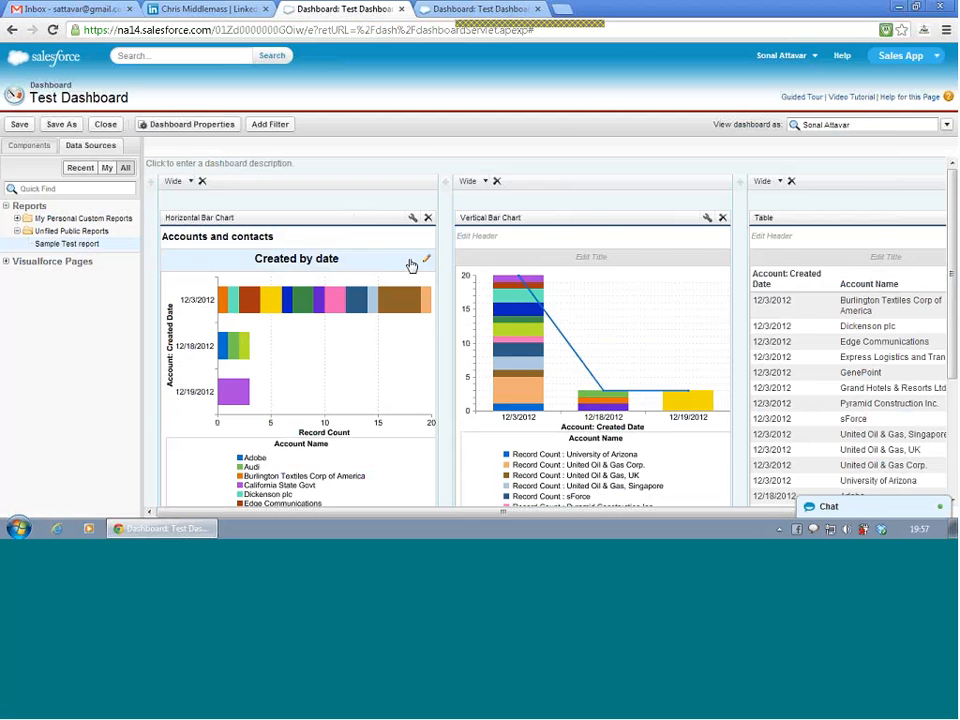
pyautogui.scroll(-3, 412, 265)
pyautogui.scroll(3, 412, 268)
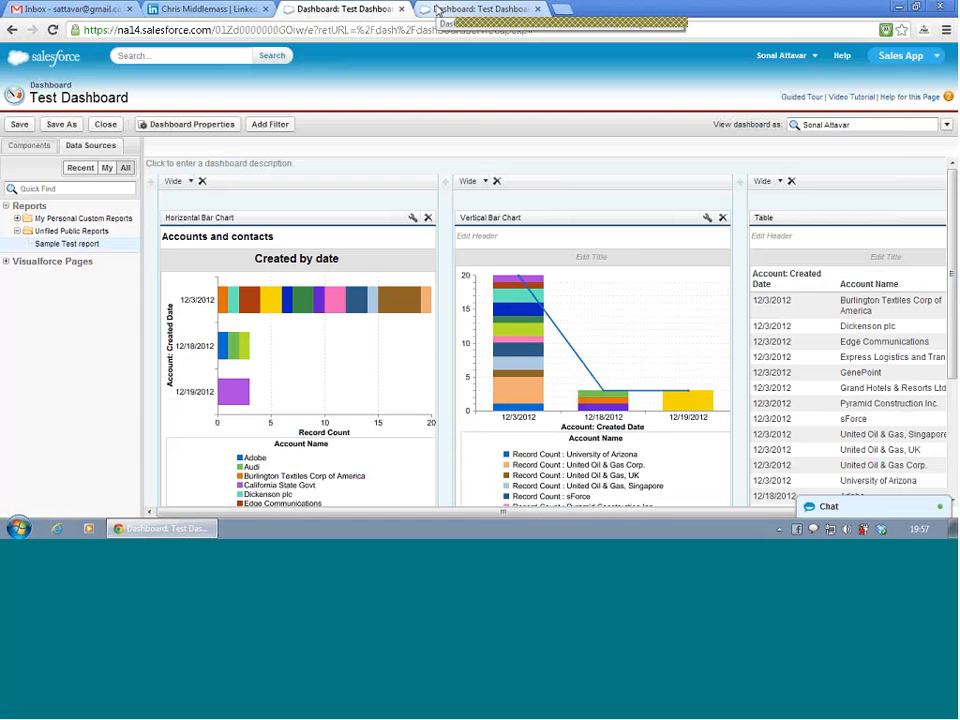
pyautogui.click(437, 10)
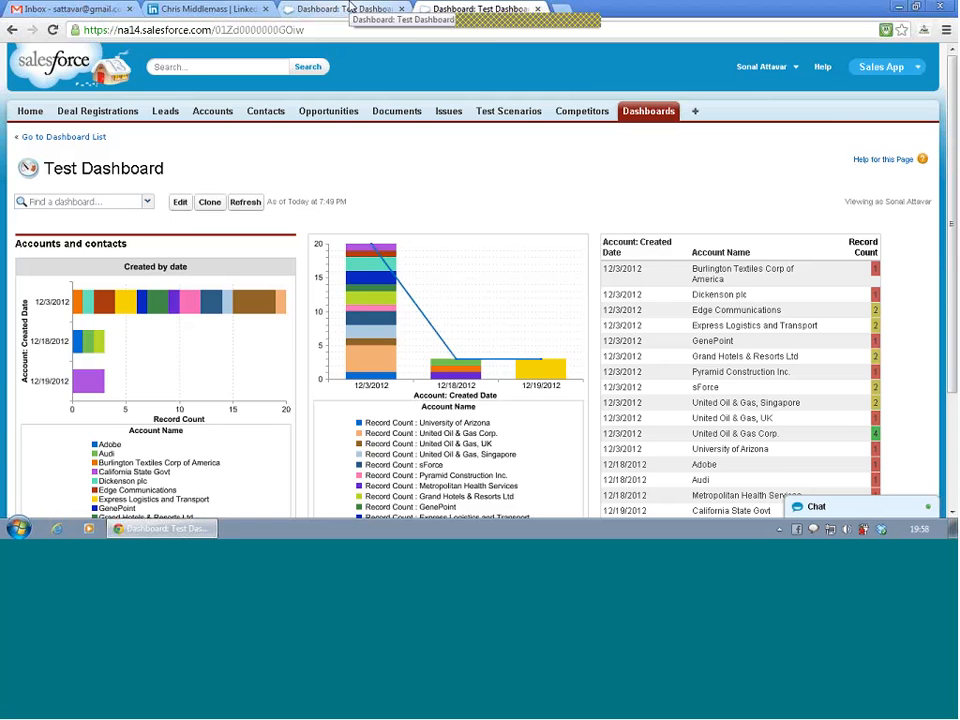
pyautogui.click(350, 8)
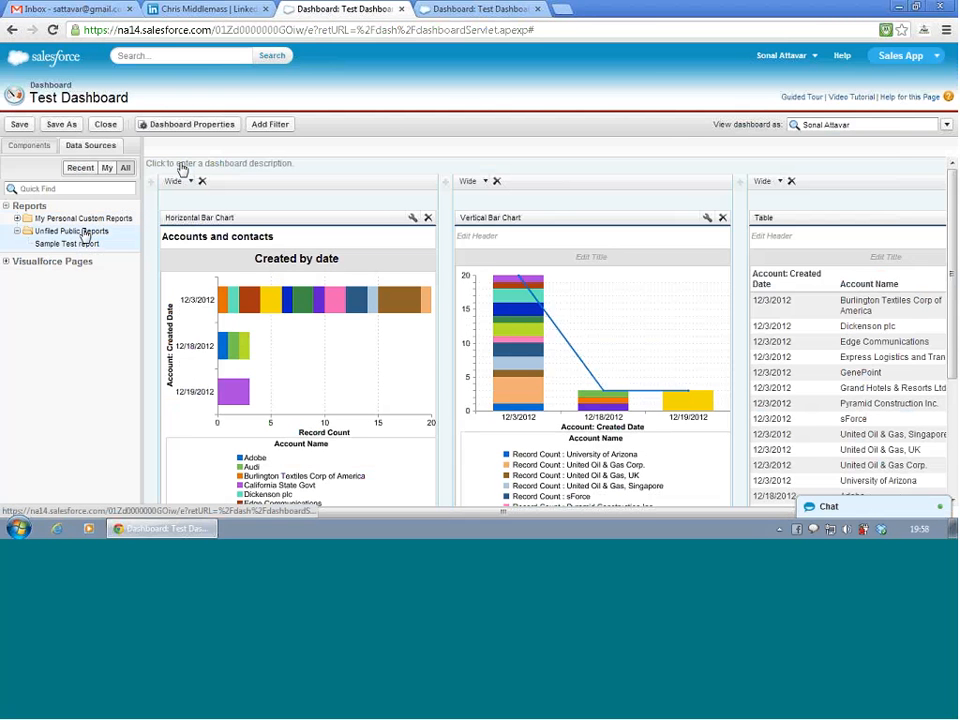
pyautogui.click(441, 10)
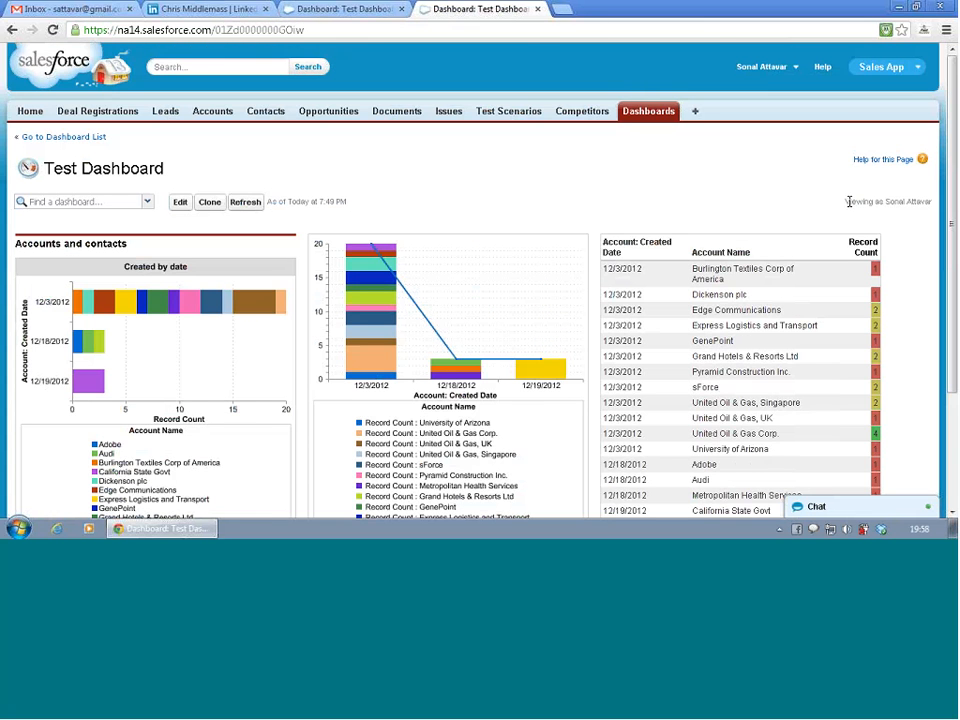
# - Return to the Test Dashboard editor, examine the Dashboard Running User options and dismiss them
pyautogui.click(378, 8)
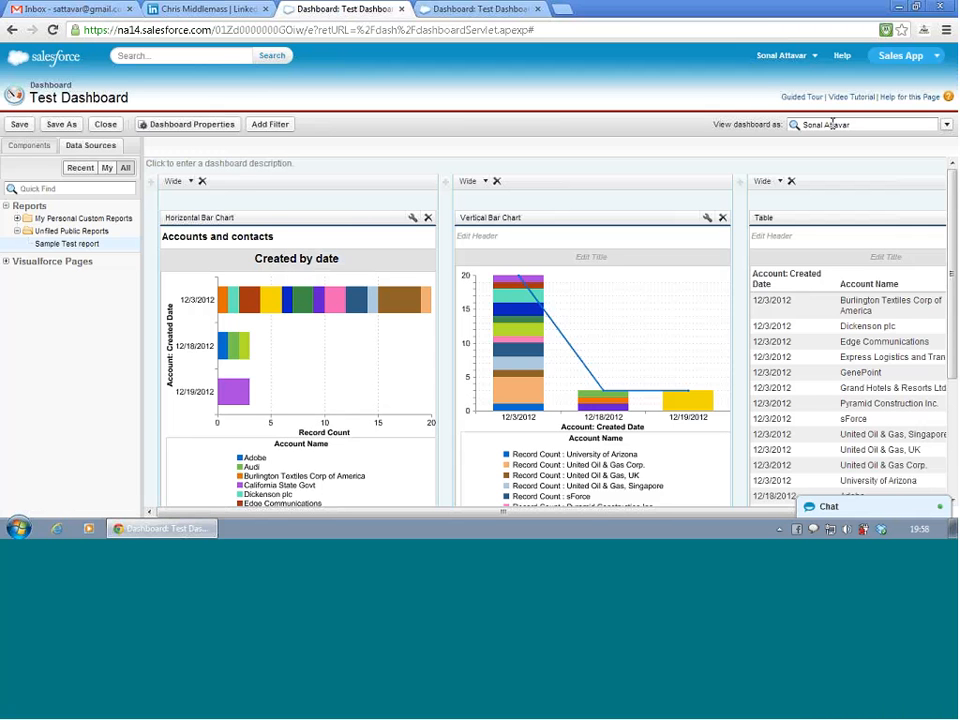
pyautogui.click(946, 125)
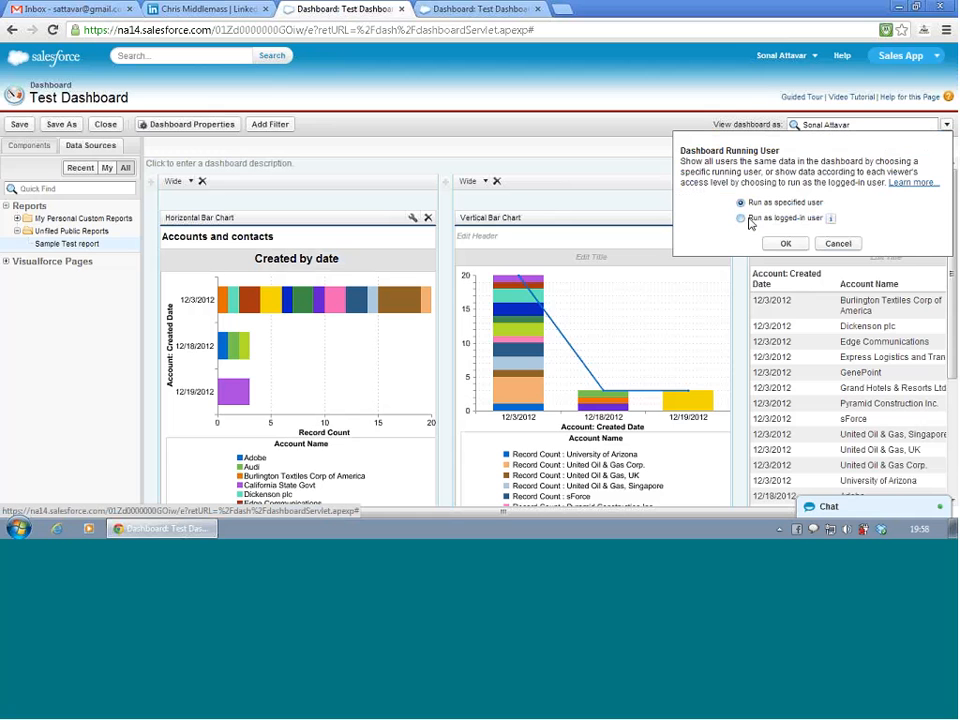
pyautogui.click(565, 148)
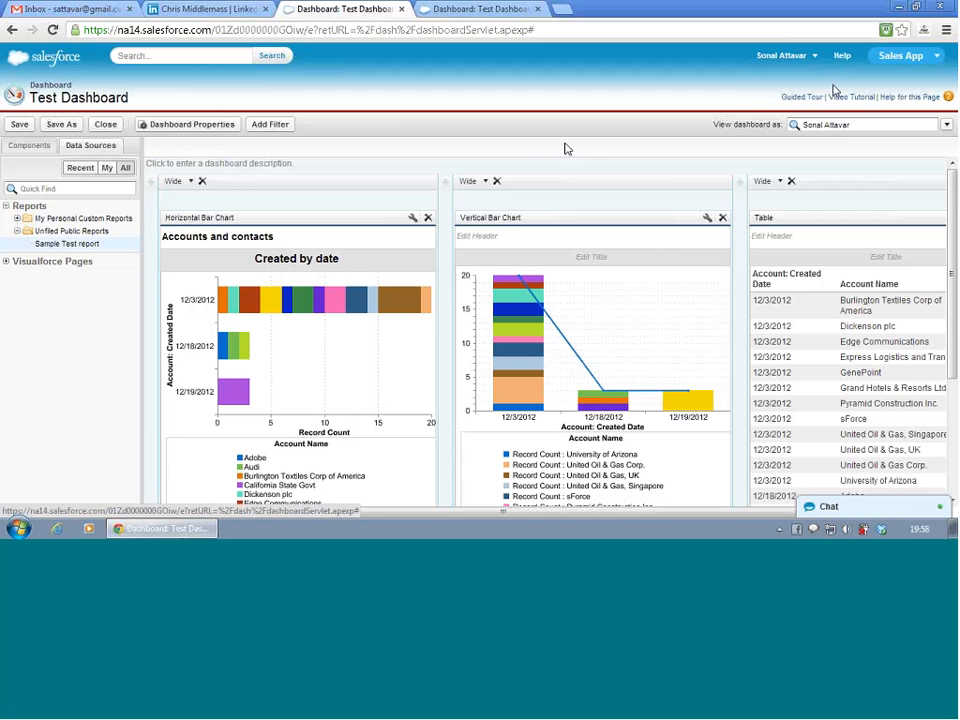
# - Set Test Dashboard to be viewed as West Sales rep, save it and check its displayed page
pyautogui.doubleClick(849, 125)
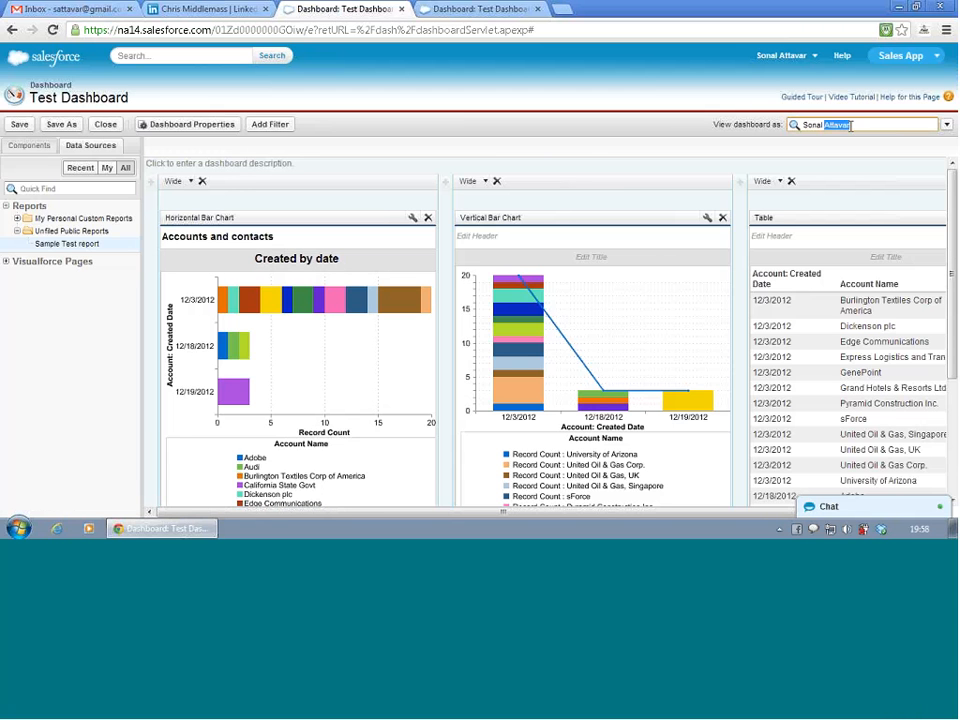
pyautogui.press('BackSpace')
pyautogui.press('BackSpace')
pyautogui.press('BackSpace')
pyautogui.press('BackSpace')
pyautogui.press('BackSpace')
pyautogui.press('BackSpace')
pyautogui.press('BackSpace')
pyautogui.write('w')
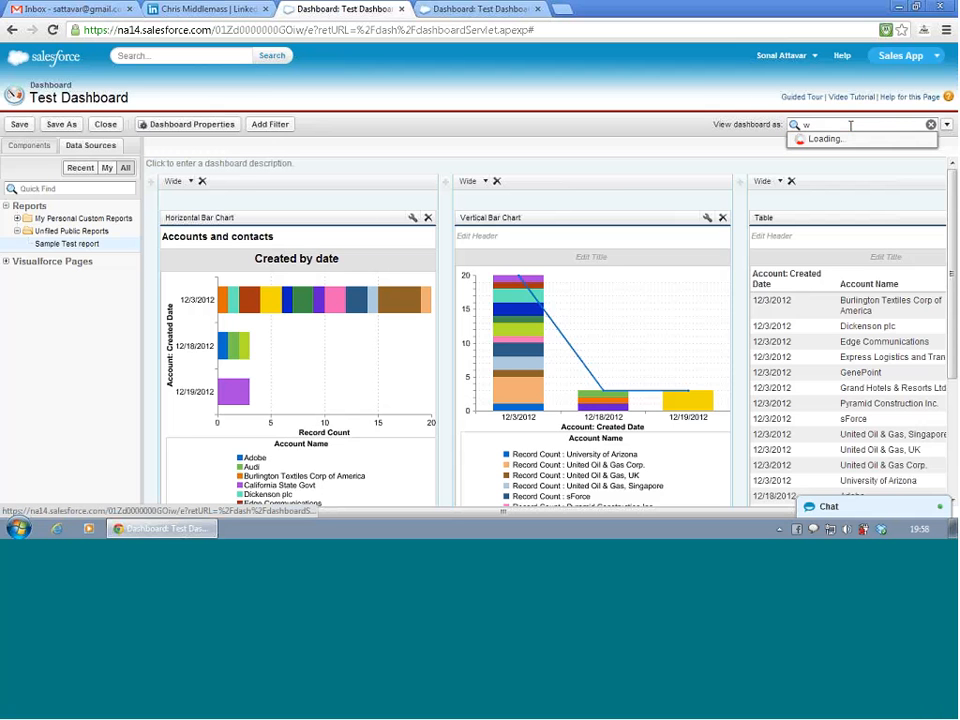
pyautogui.write('e')
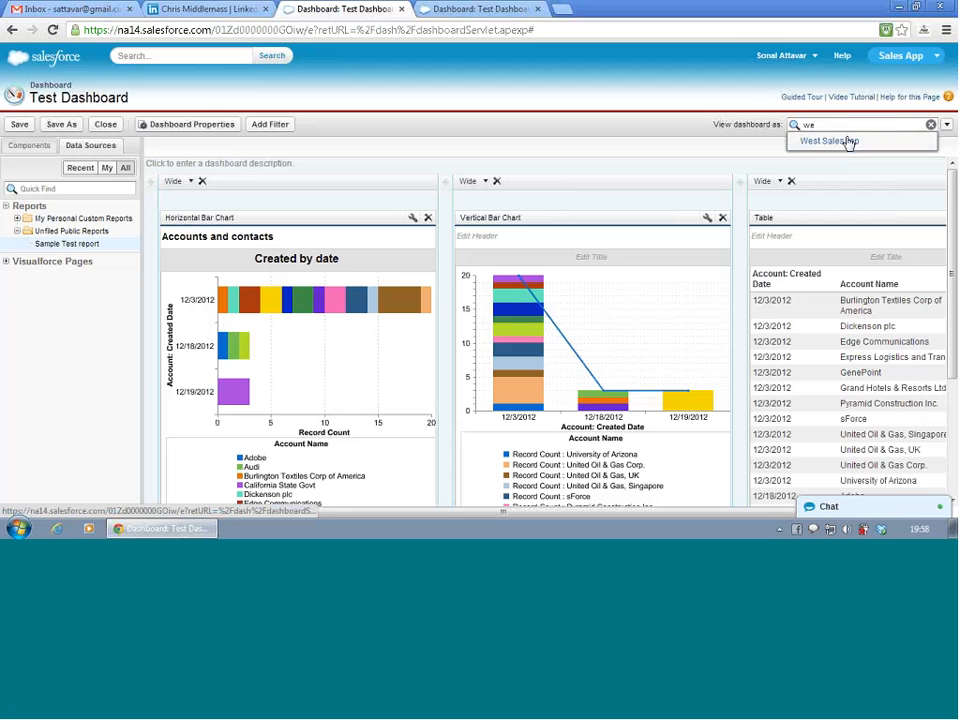
pyautogui.click(849, 141)
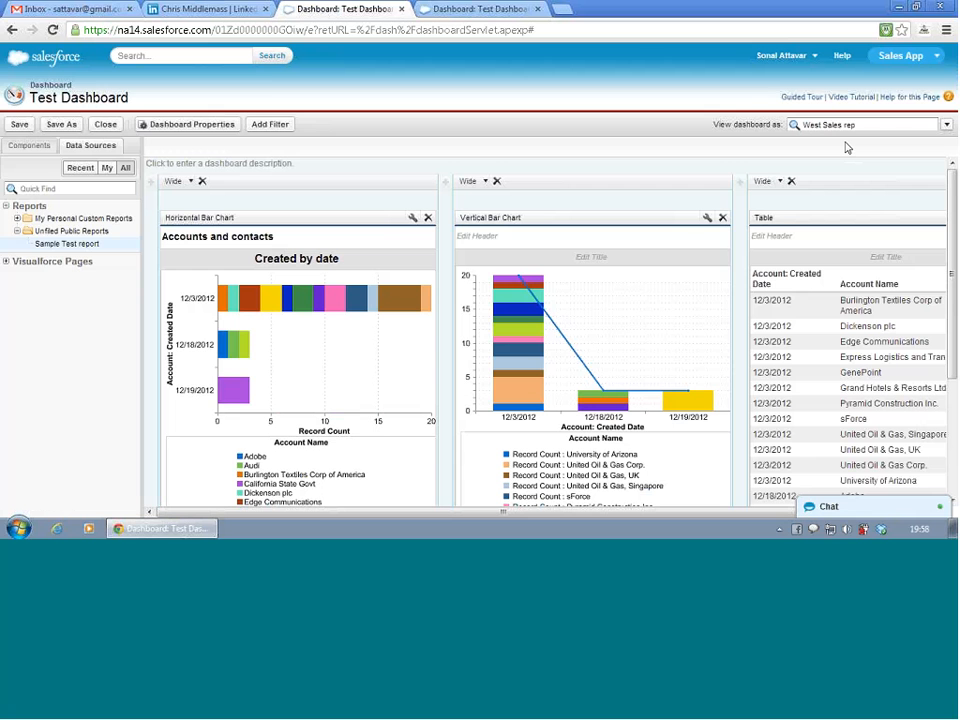
pyautogui.click(19, 127)
pyautogui.click(470, 10)
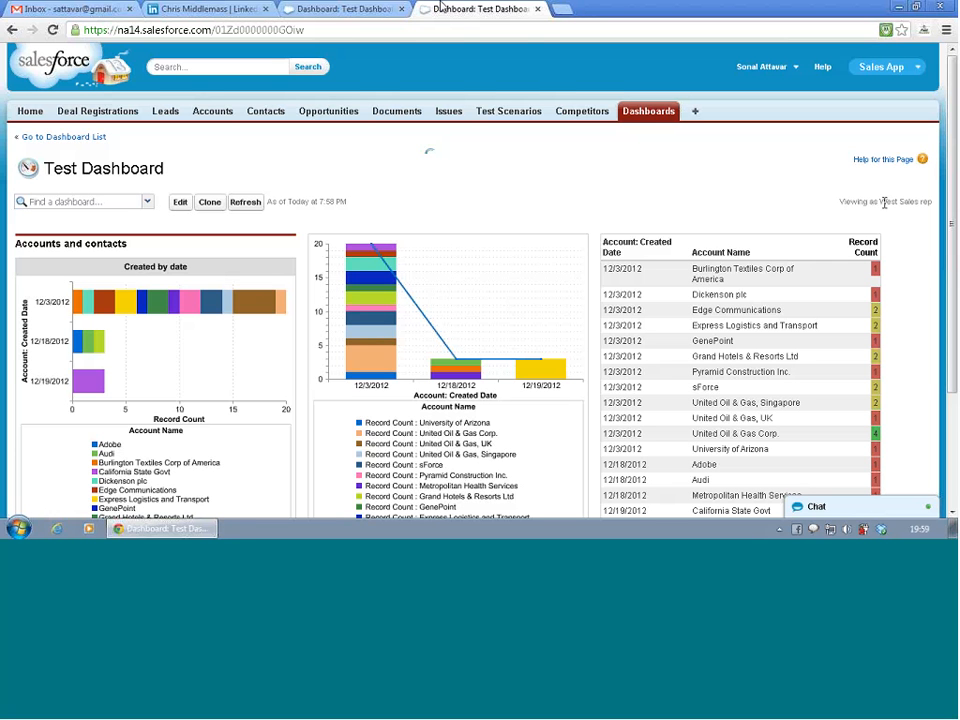
# - In the dashboard editor, choose Run as logged-in user, allow authorized users to change the running user, and apply the setting
pyautogui.click(394, 5)
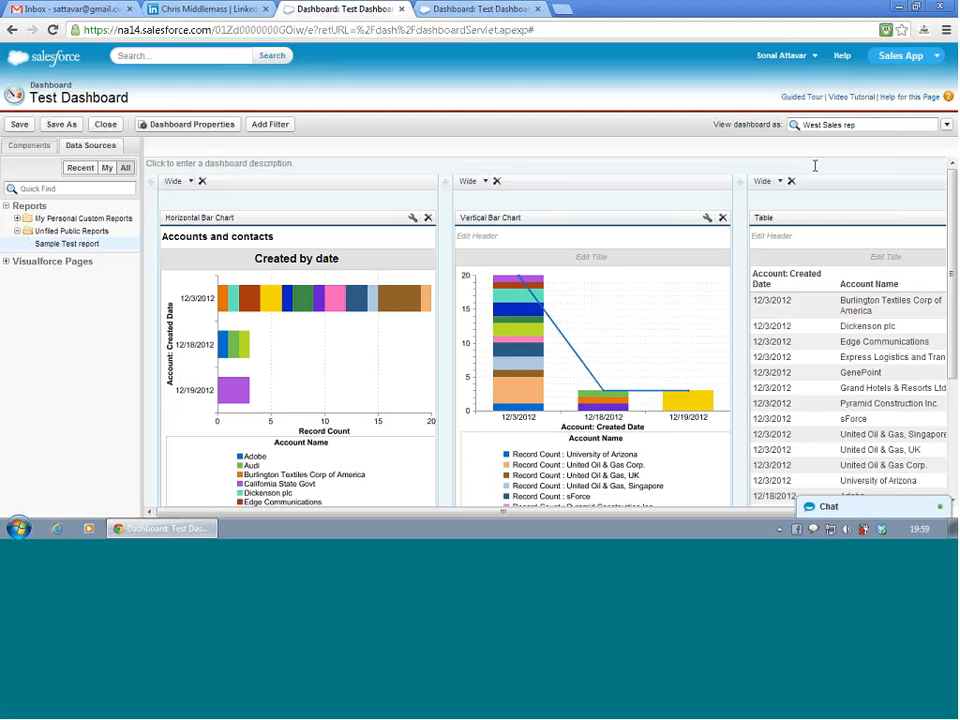
pyautogui.click(945, 125)
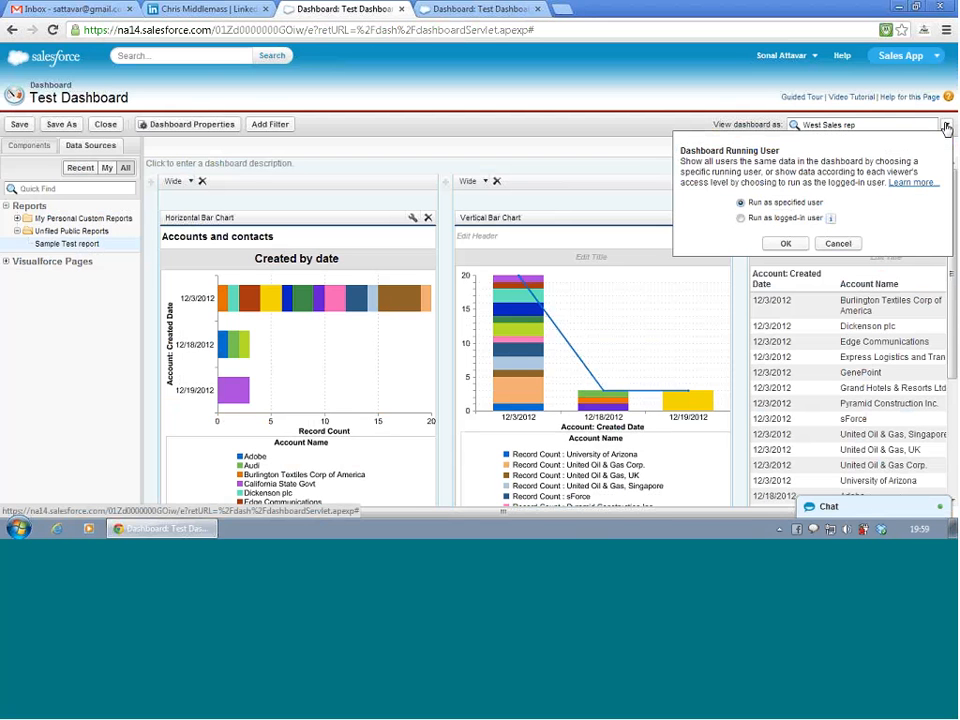
pyautogui.click(741, 218)
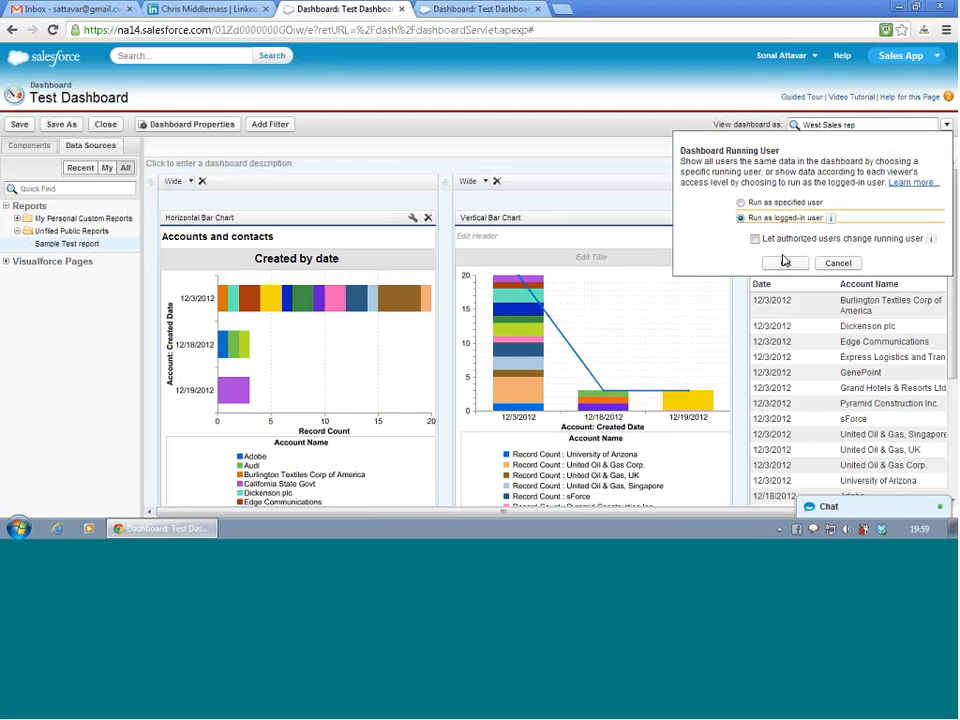
pyautogui.doubleClick(758, 241)
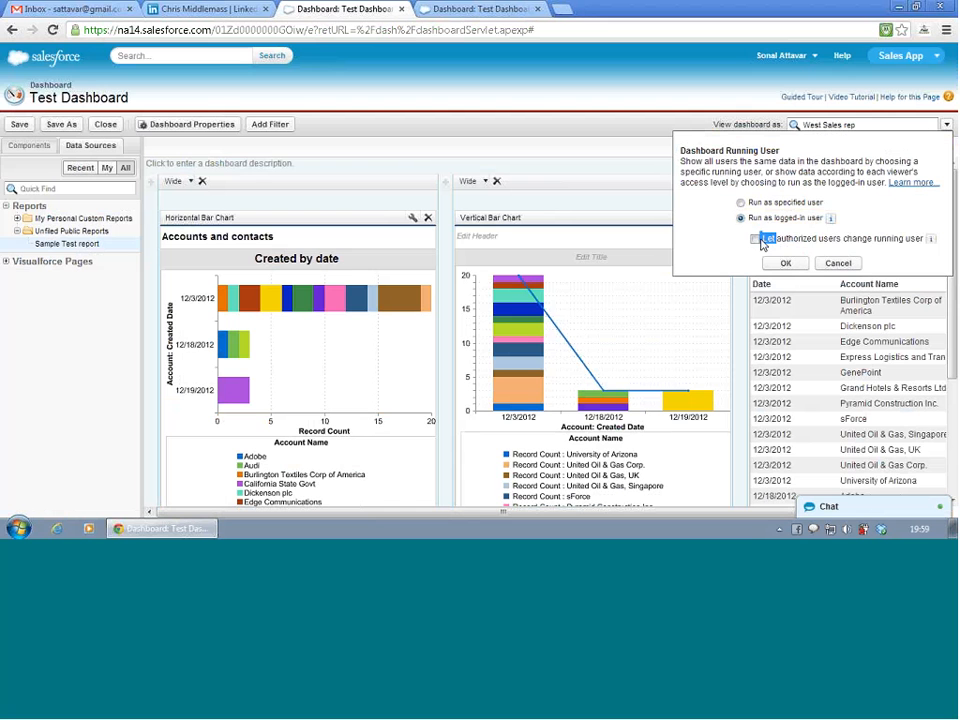
pyautogui.click(755, 239)
pyautogui.click(795, 266)
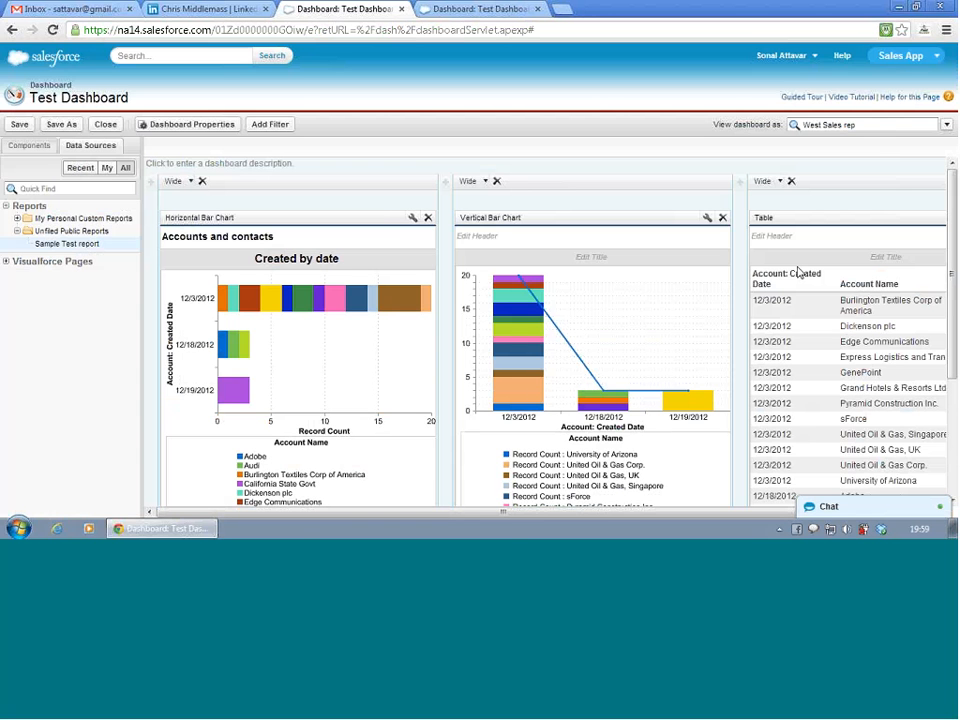
# - Try to save the dynamic dashboard to My Personal Dashboards, inspect the folder choice and cancel the Dashboard Properties
pyautogui.click(20, 124)
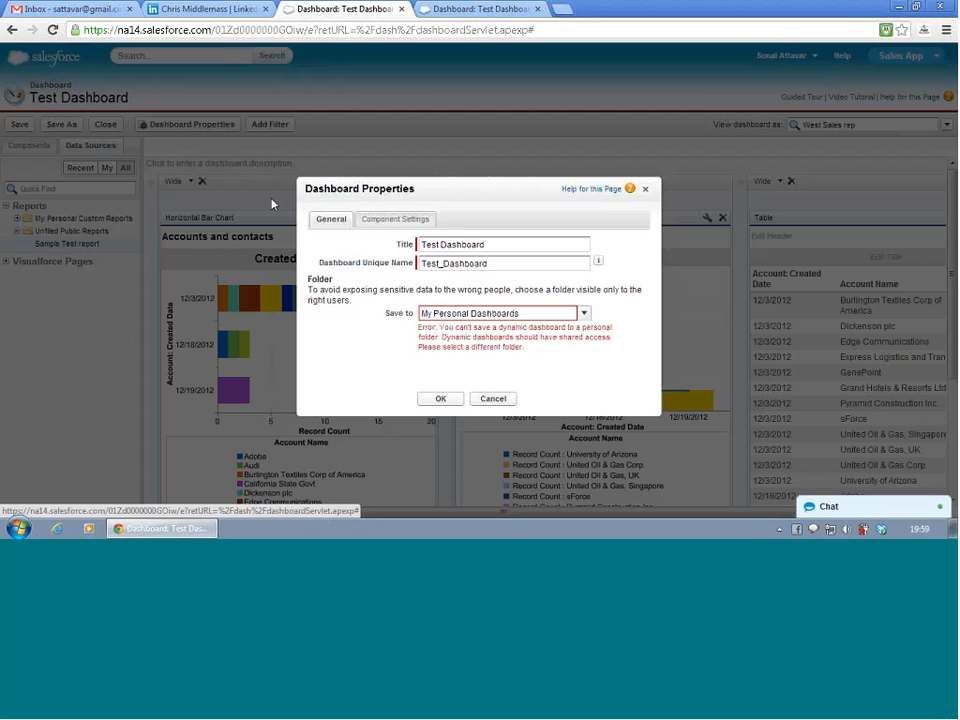
pyautogui.click(521, 315)
pyautogui.click(521, 315)
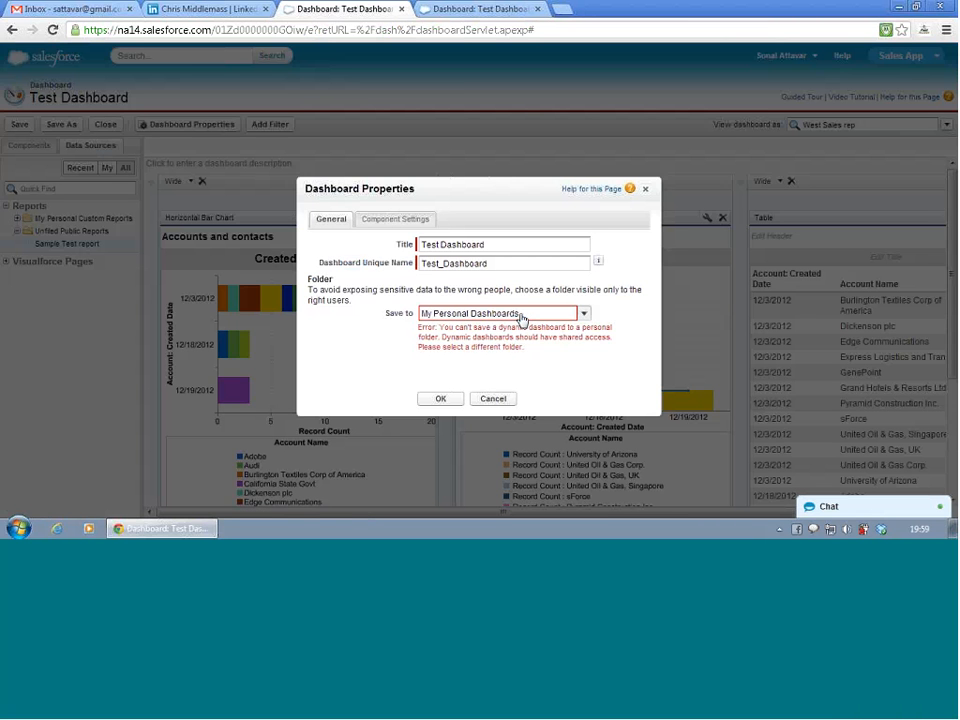
pyautogui.click(503, 401)
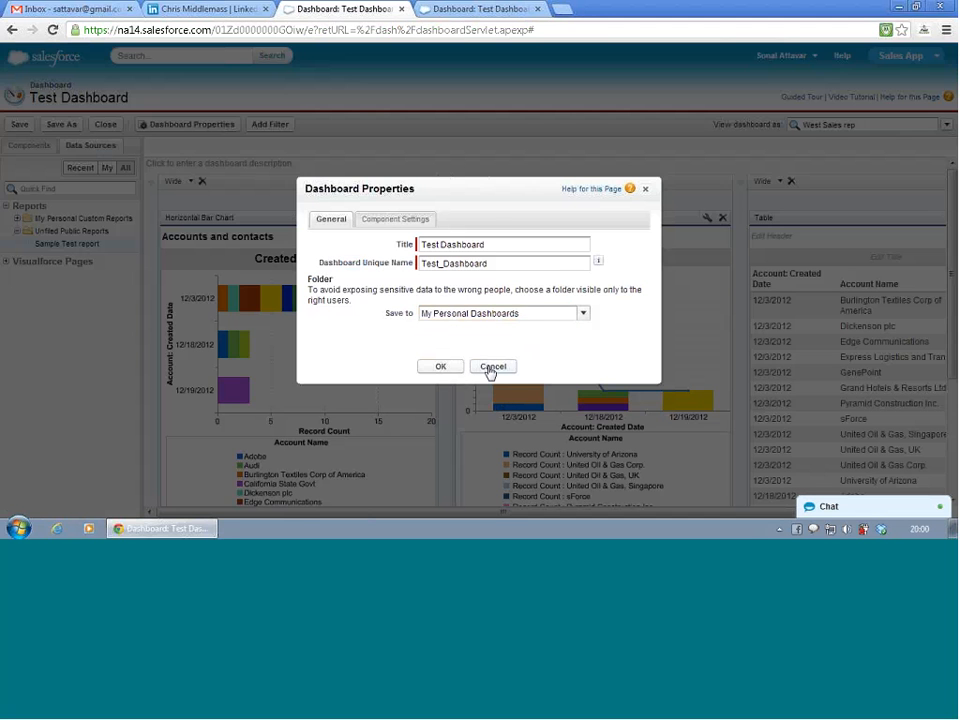
pyautogui.click(491, 368)
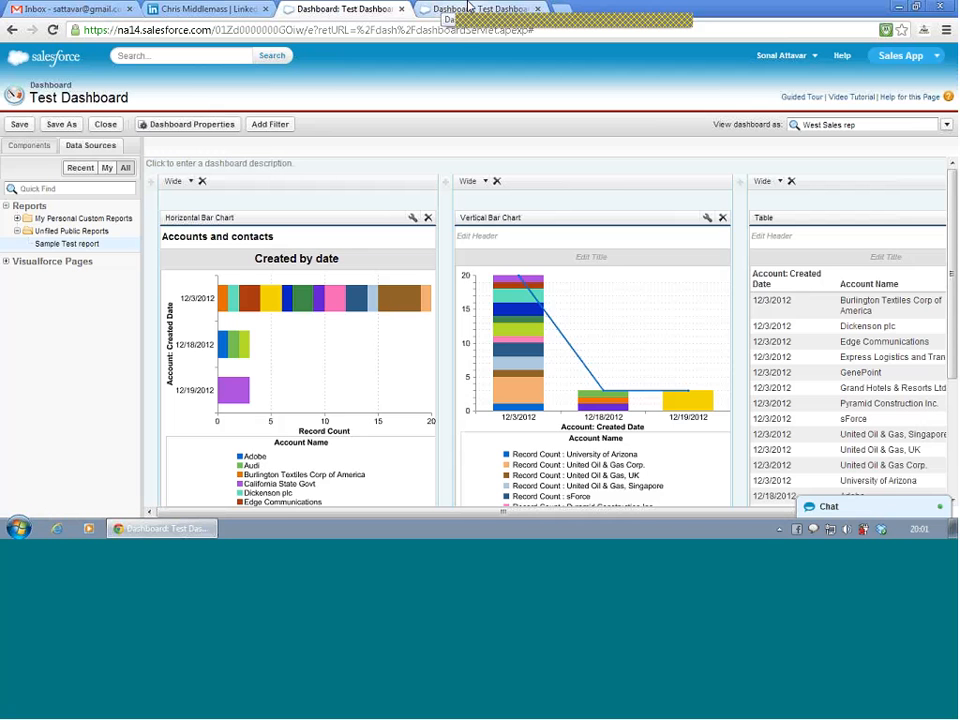
# - Review the logged-in user and authorized users settings under Dashboard Running User, and cancel without changing them
pyautogui.click(885, 165)
pyautogui.click(946, 125)
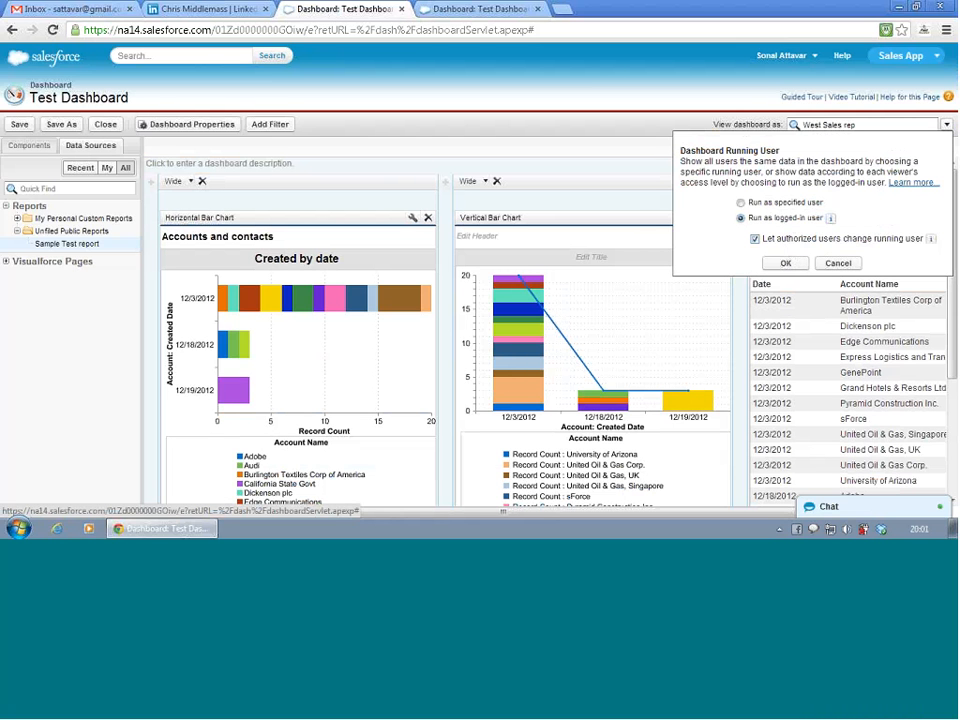
pyautogui.click(838, 266)
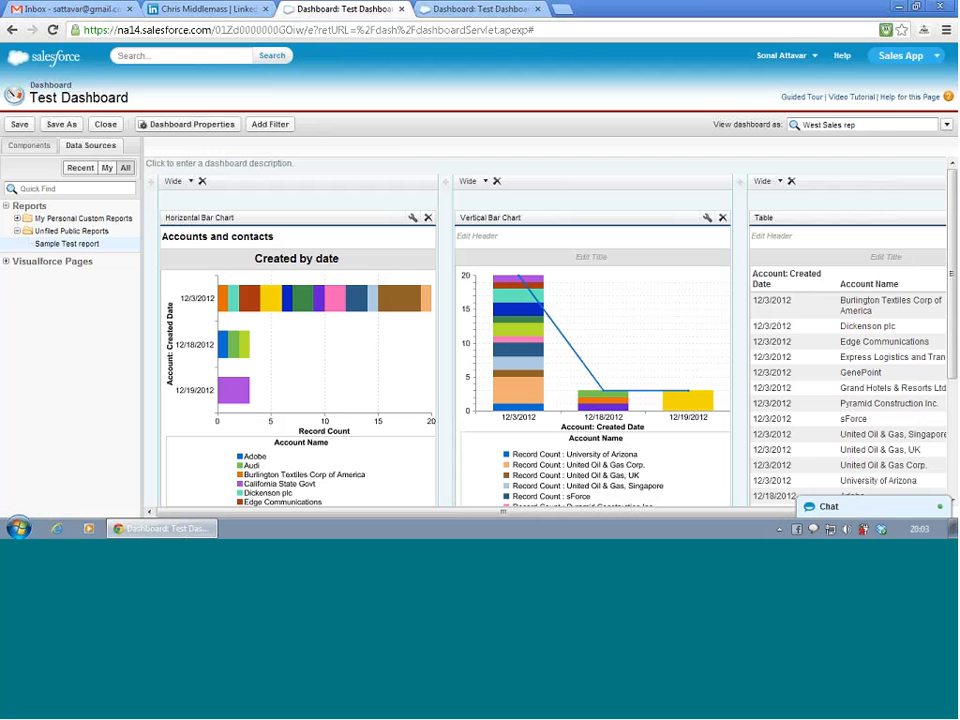
# - Open Salesforce Home in a new browser tab and display the My Personal Dashboards folder from the dashboard list
pyautogui.click(457, 10)
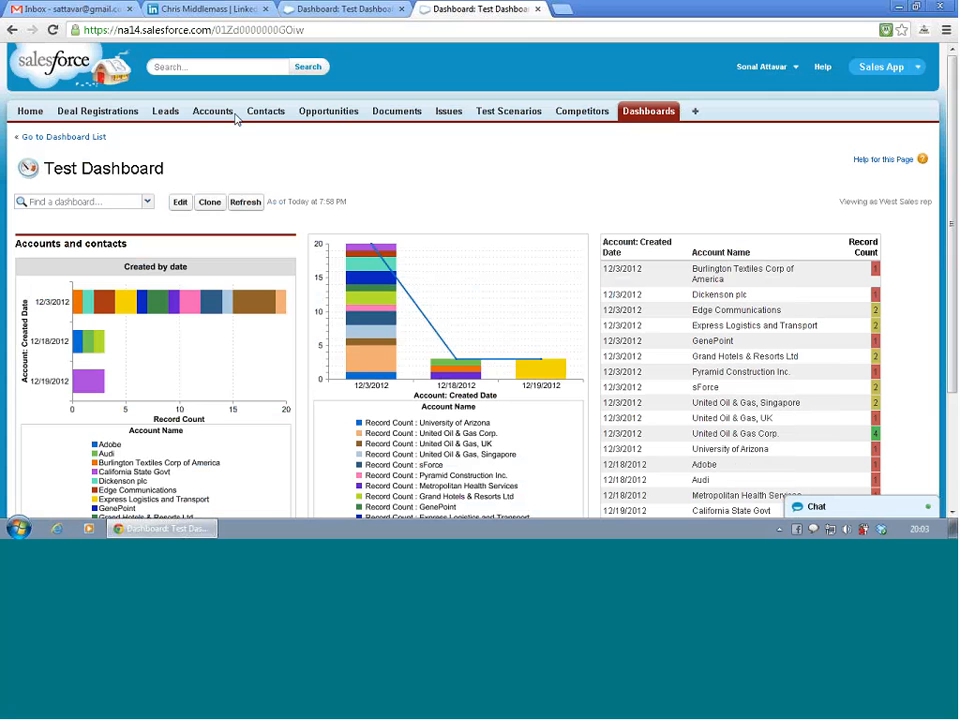
pyautogui.rightClick(49, 117)
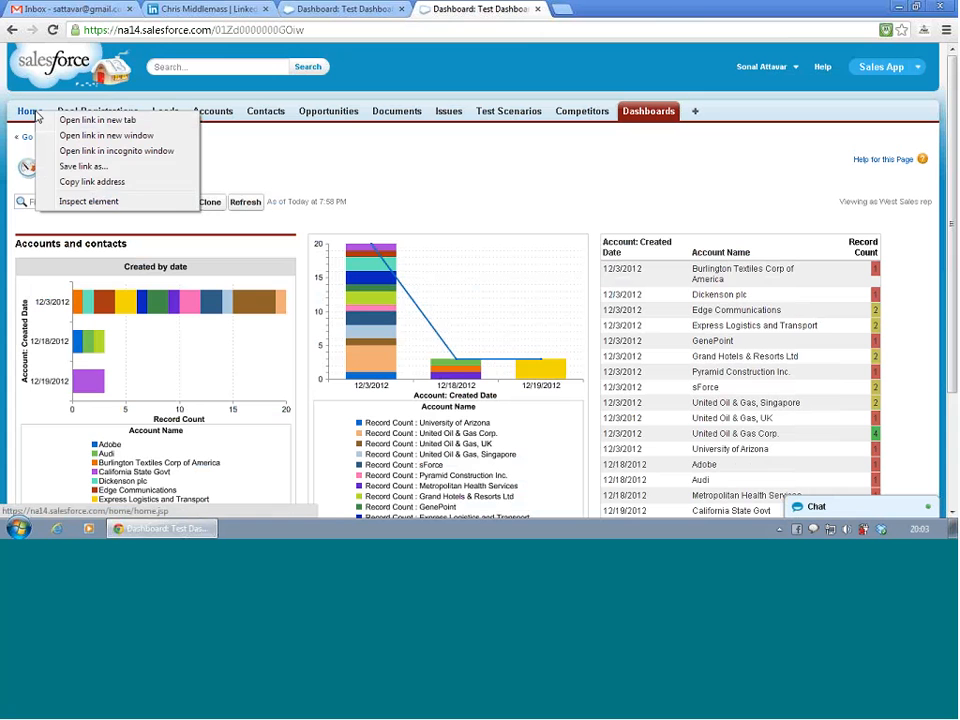
pyautogui.click(52, 120)
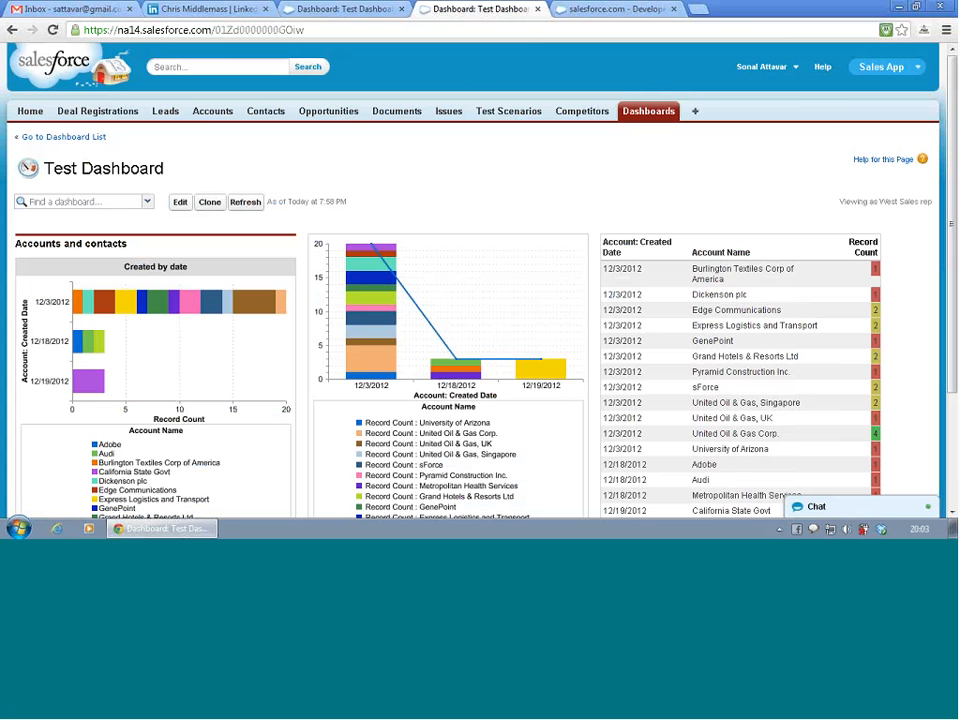
pyautogui.click(583, 10)
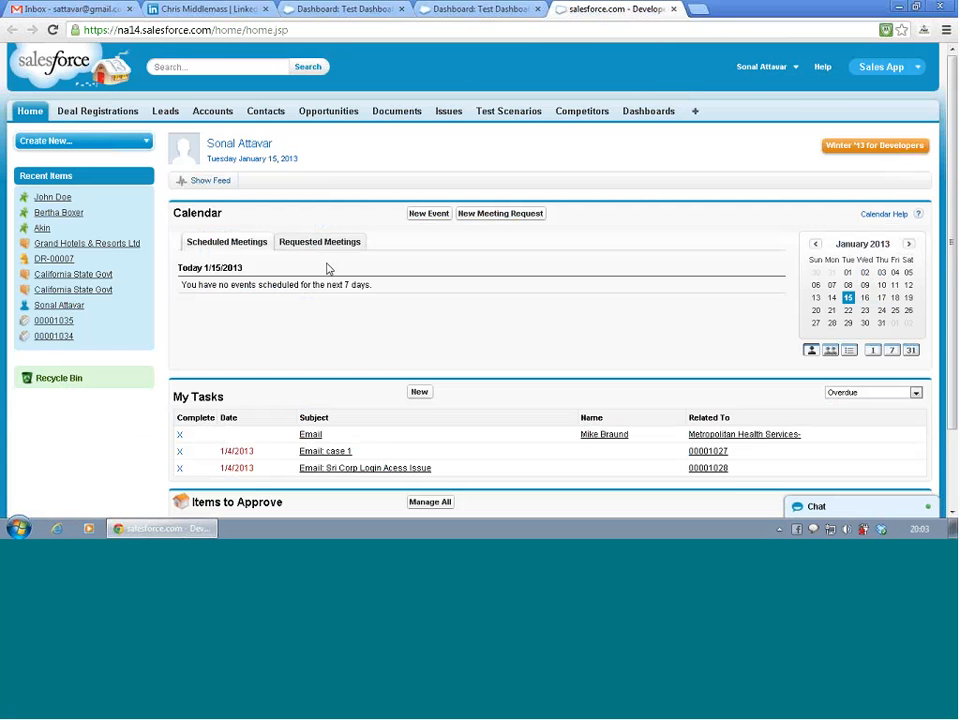
pyautogui.click(640, 118)
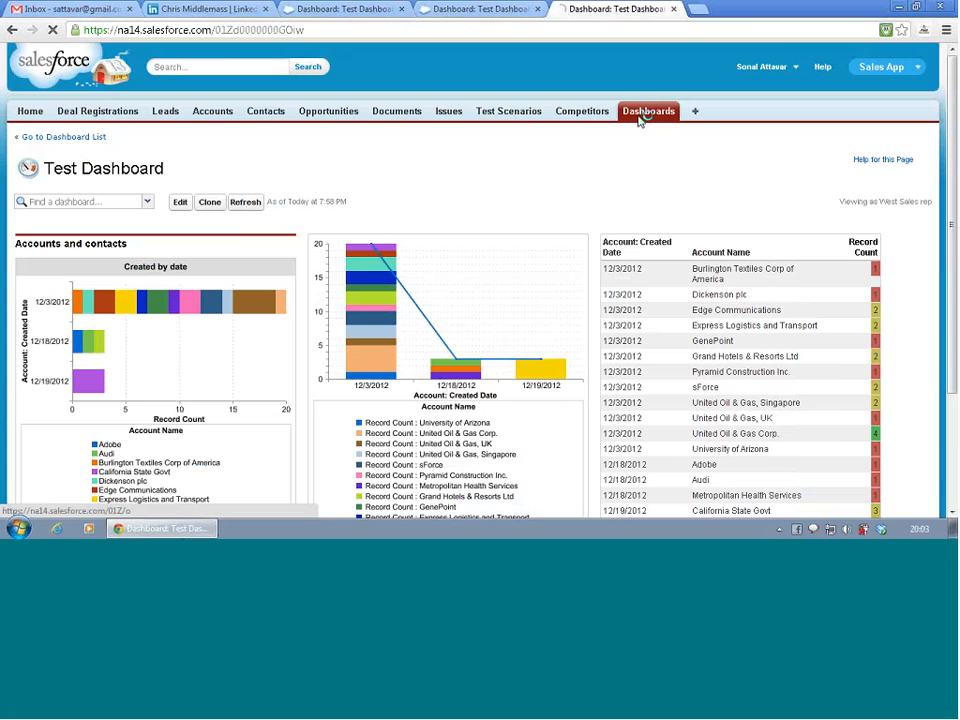
pyautogui.click(84, 143)
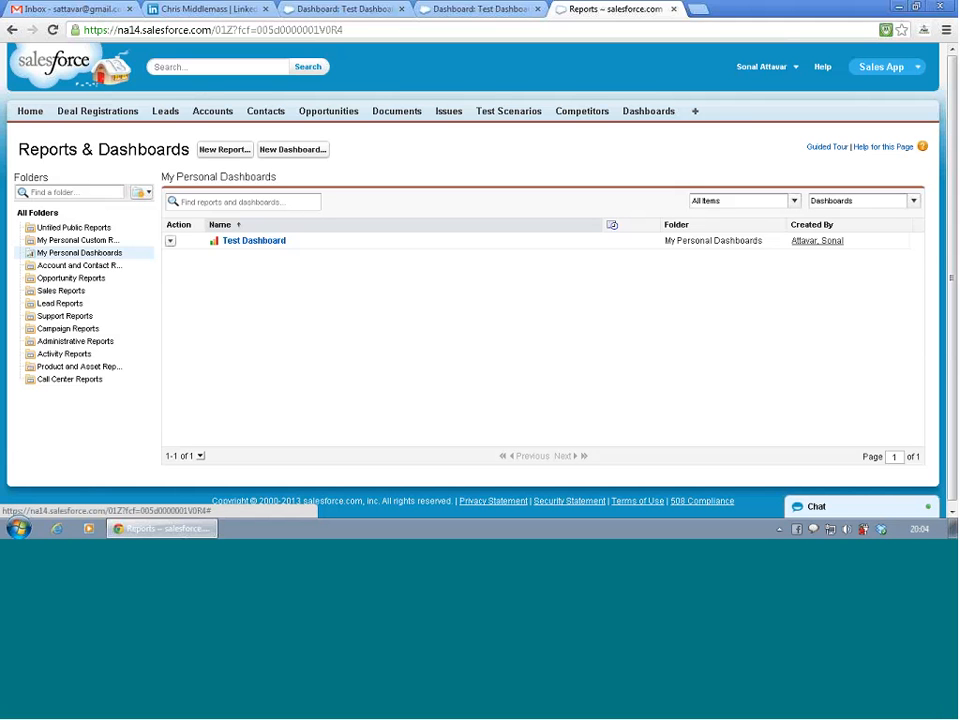
# - In Setup, open the custom report types under App Setup's Create section and start a new custom report type
pyautogui.click(775, 72)
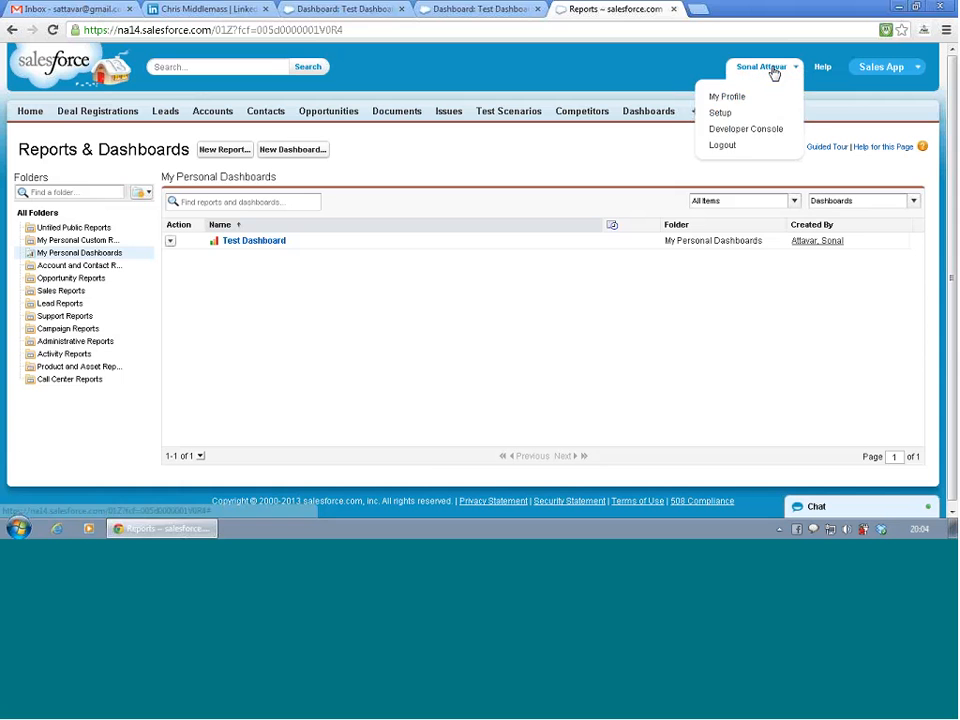
pyautogui.click(741, 114)
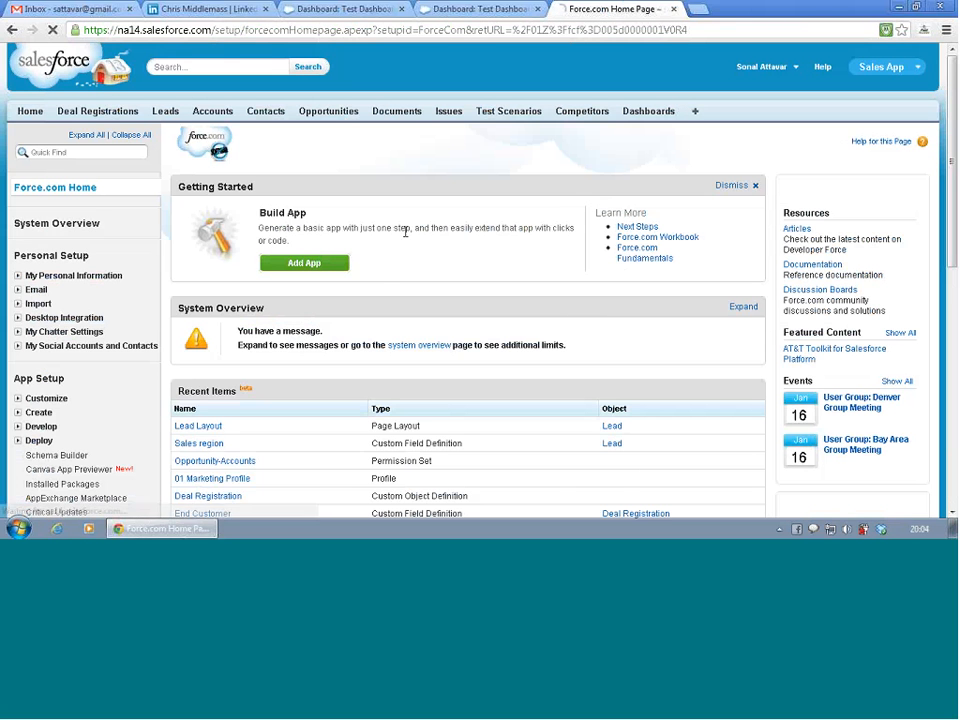
pyautogui.scroll(-1, 113, 290)
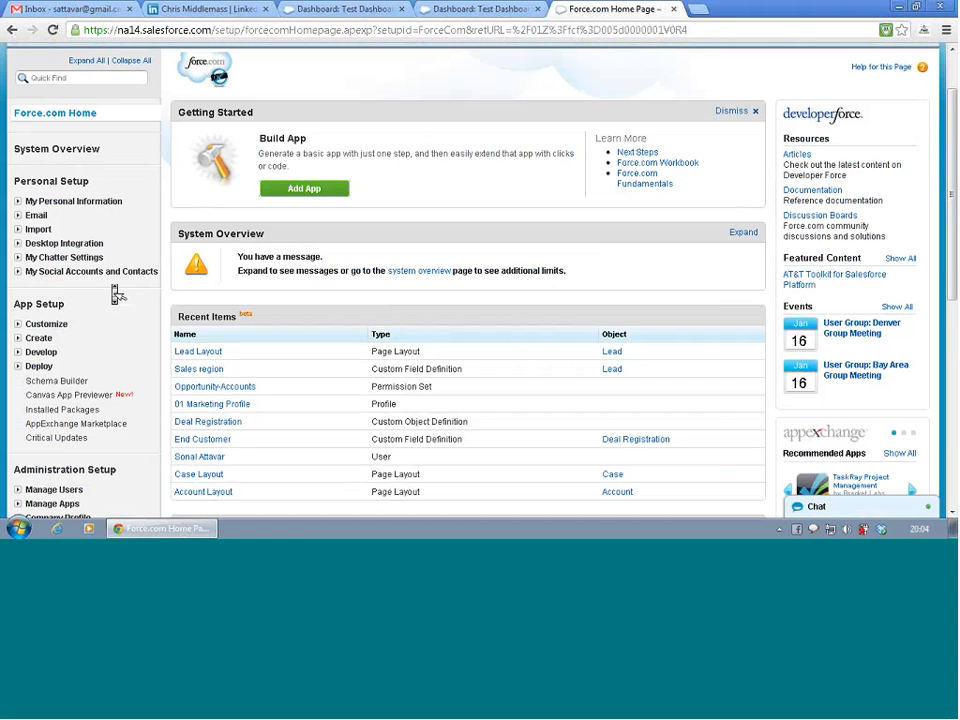
pyautogui.scroll(-1, 117, 293)
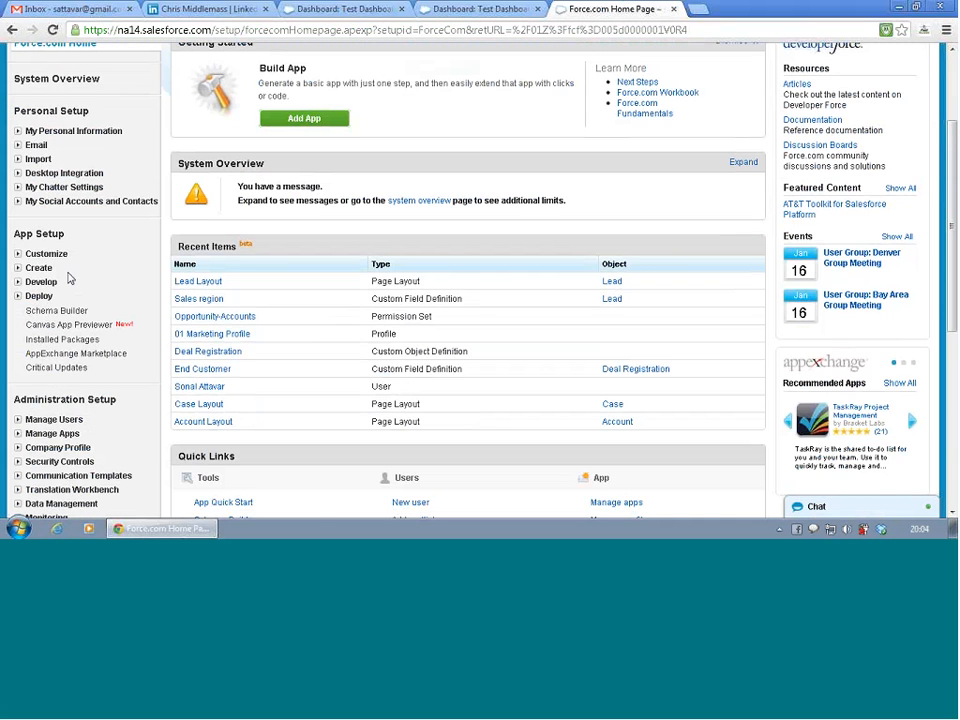
pyautogui.click(17, 268)
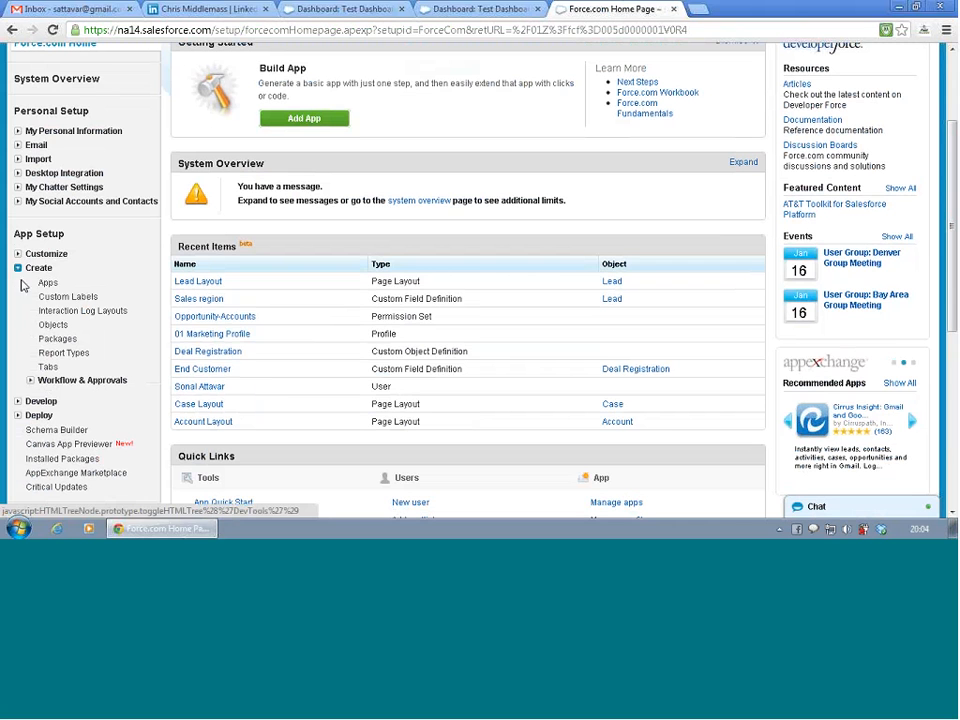
pyautogui.click(60, 353)
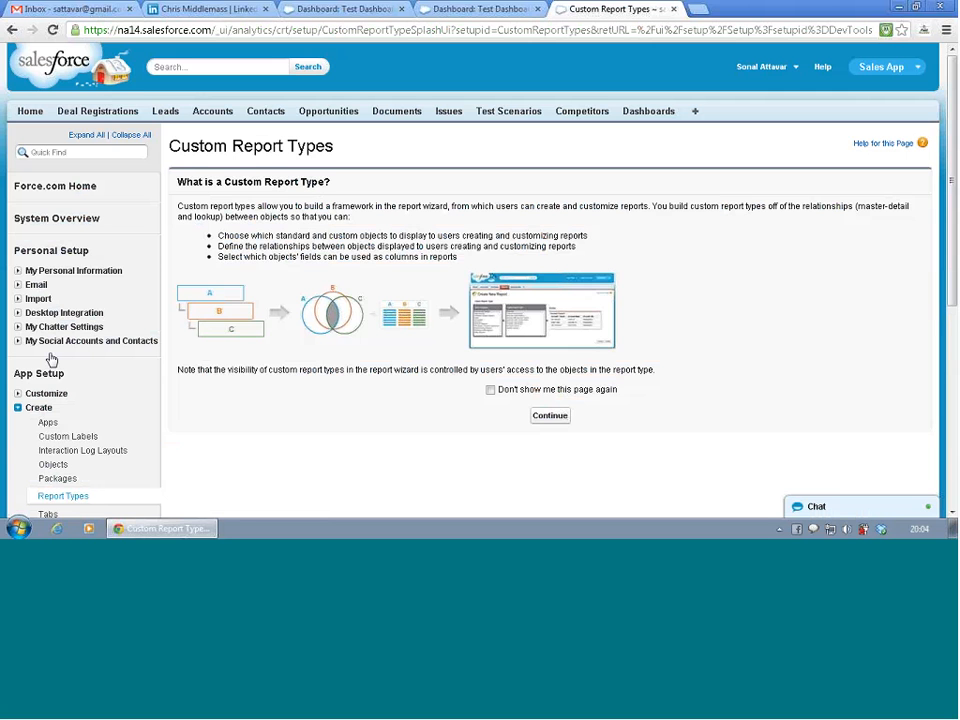
pyautogui.click(560, 420)
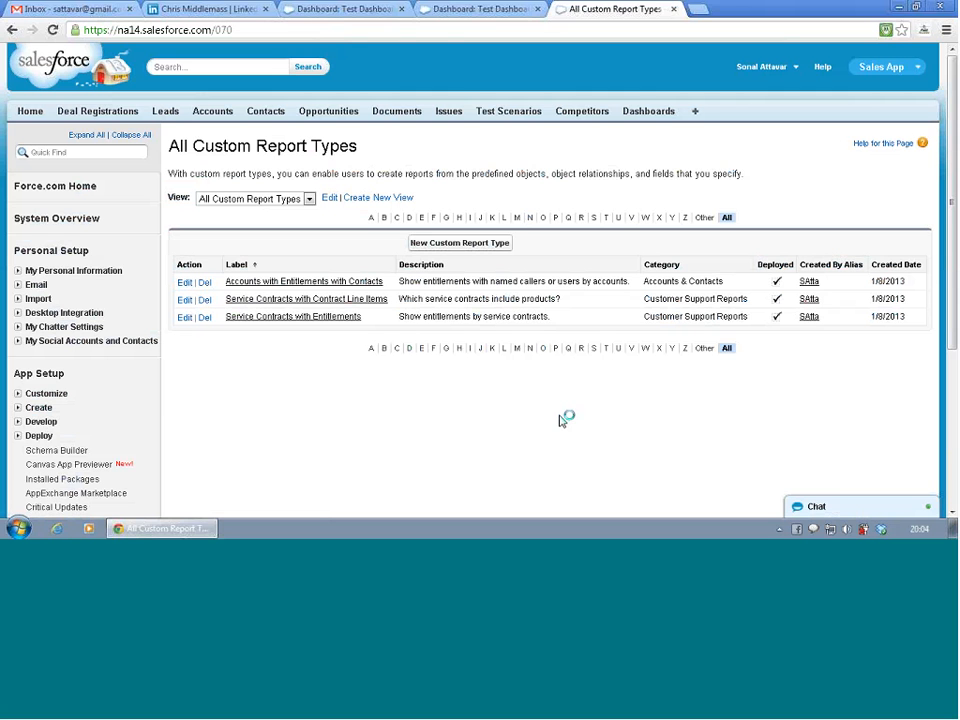
pyautogui.click(466, 244)
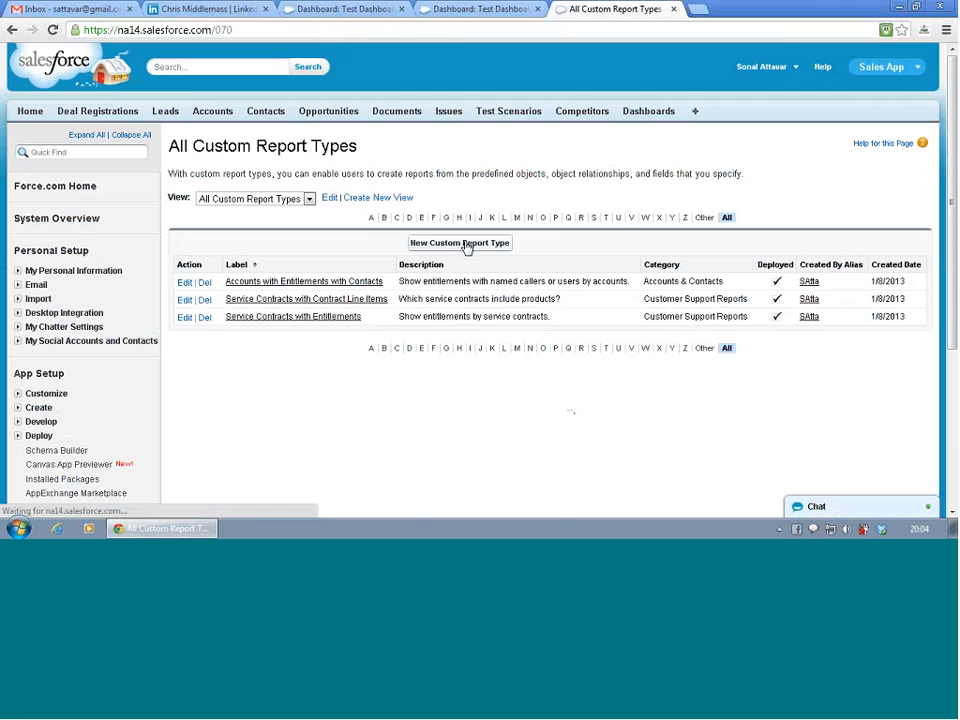
# - Choose Deal Registrations as the primary object of the new custom report type
pyautogui.scroll(-2, 467, 300)
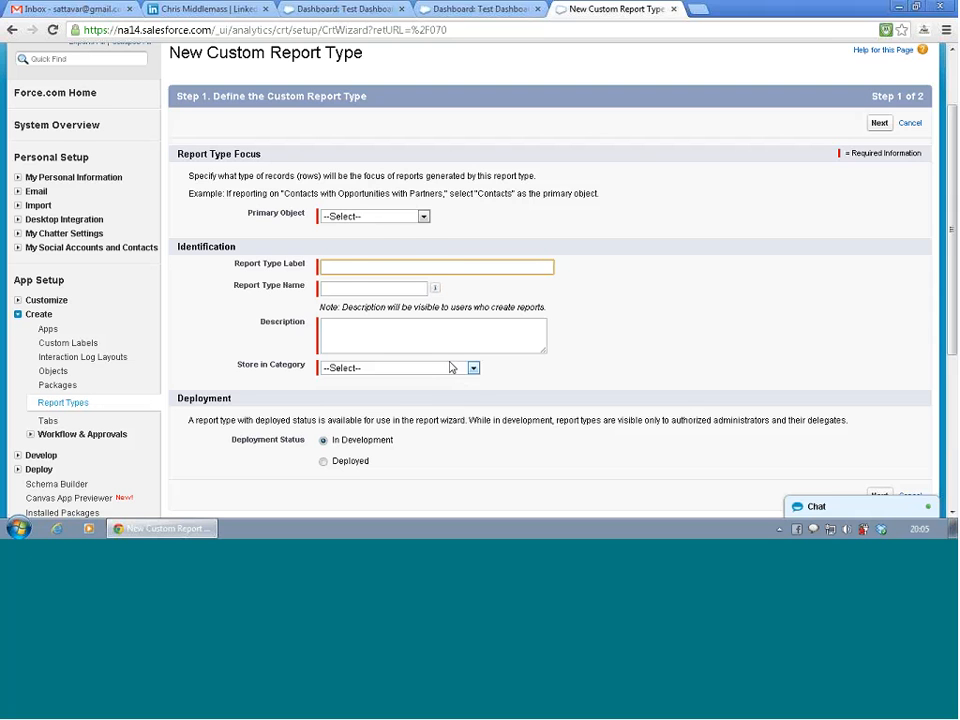
pyautogui.click(384, 217)
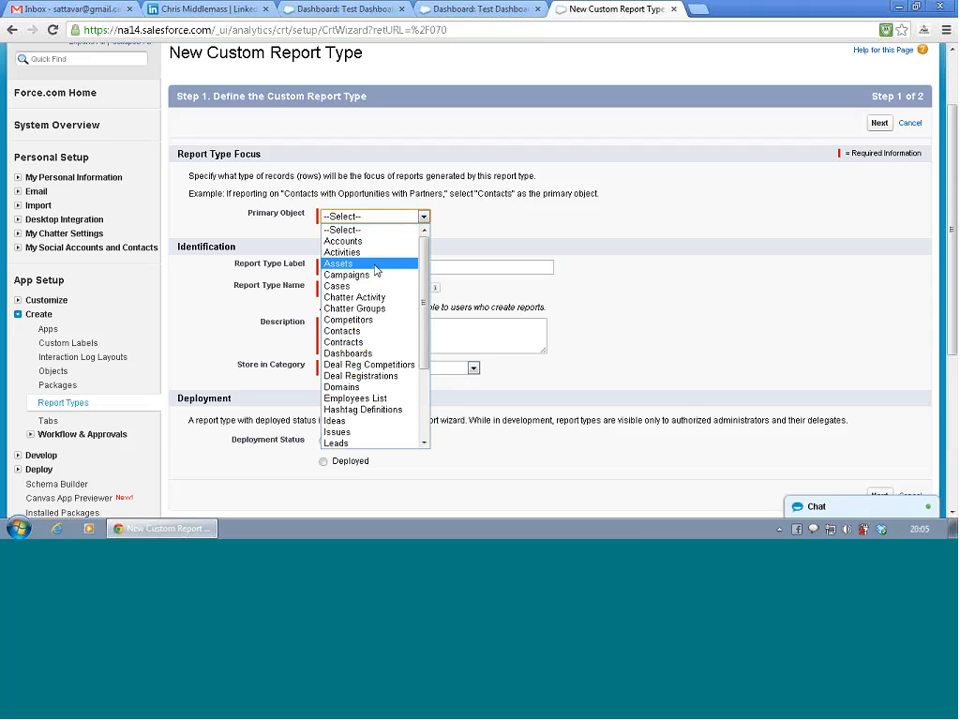
pyautogui.click(378, 376)
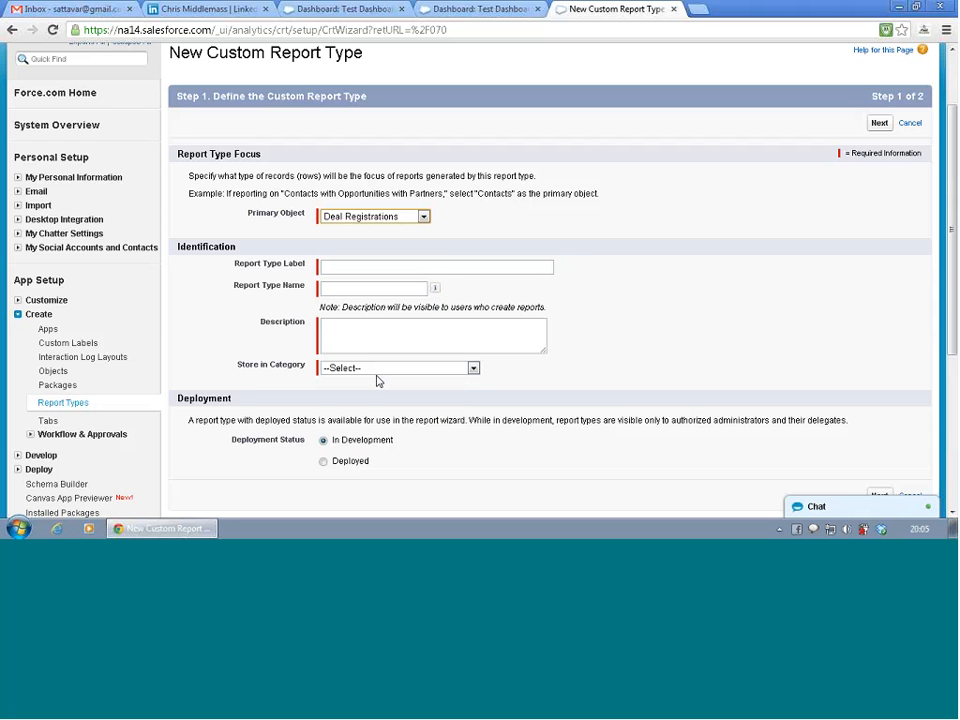
# - Label the custom report type Deal Reg Report and let its report type name fill in from the label
pyautogui.click(406, 270)
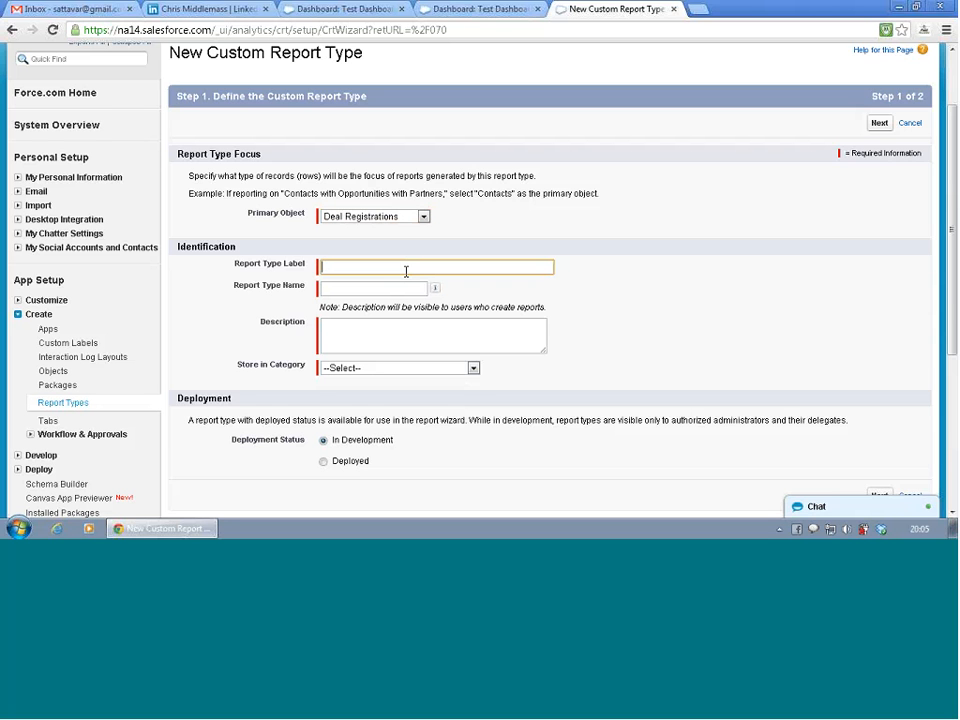
pyautogui.write('Deal Reg Report')
pyautogui.press('Tab')
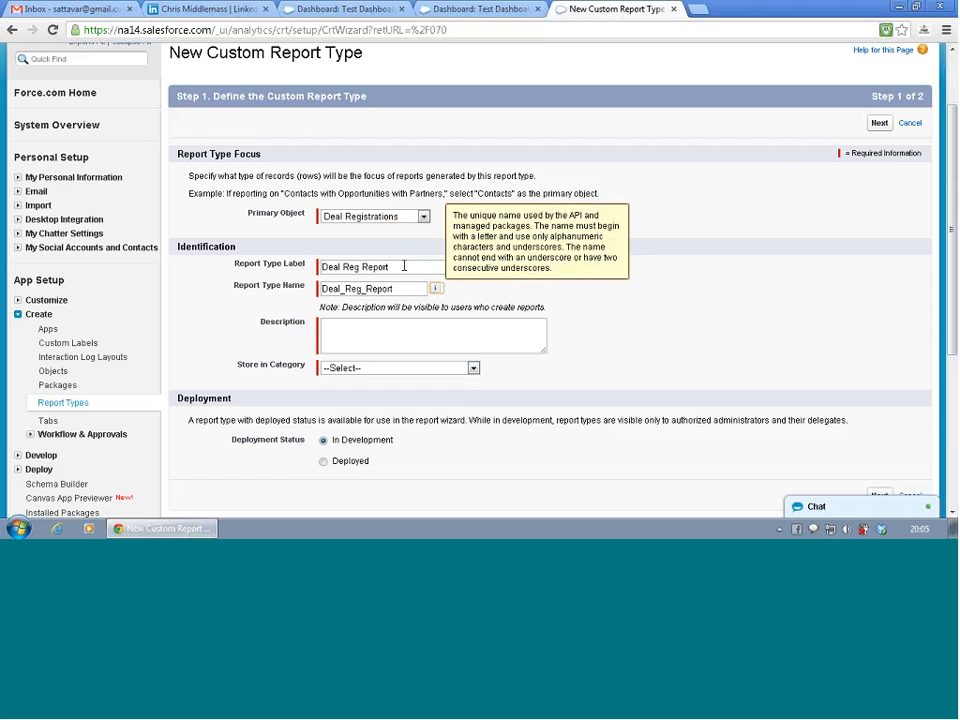
# - Enter Deal Registration as the report type's description and store it in the Other Reports category
pyautogui.click(354, 337)
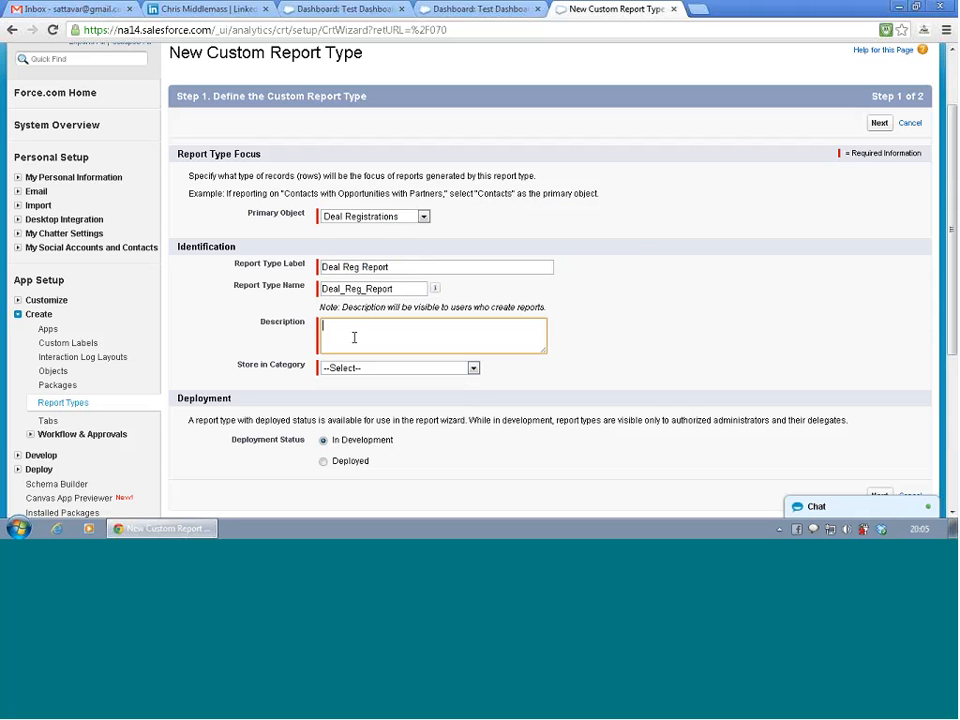
pyautogui.write('Deal Registration')
pyautogui.press('Tab')
pyautogui.click(379, 372)
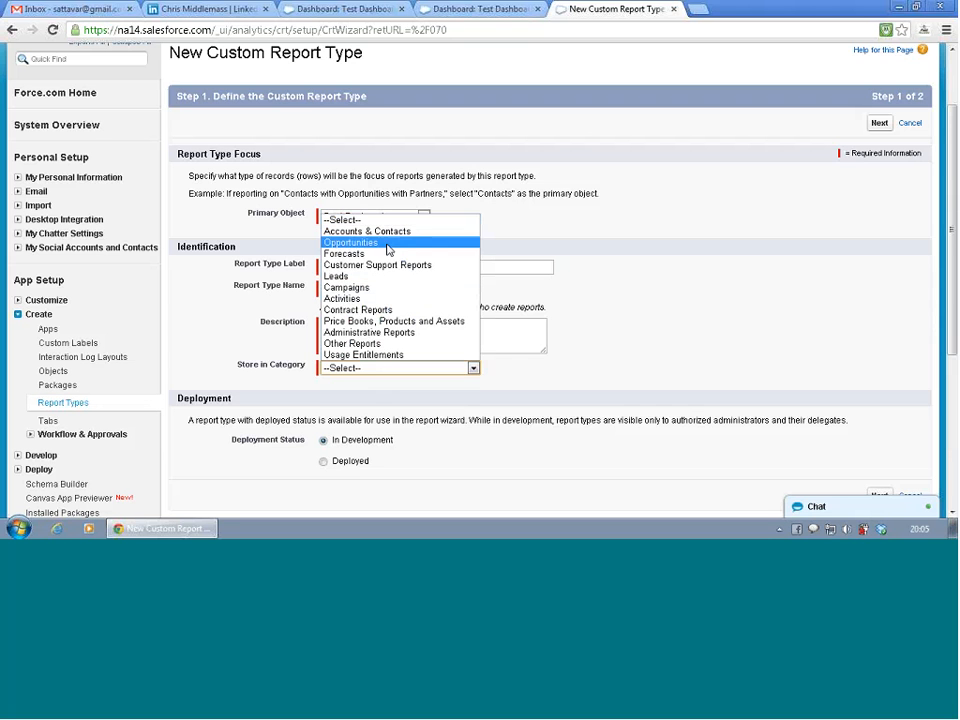
pyautogui.click(379, 343)
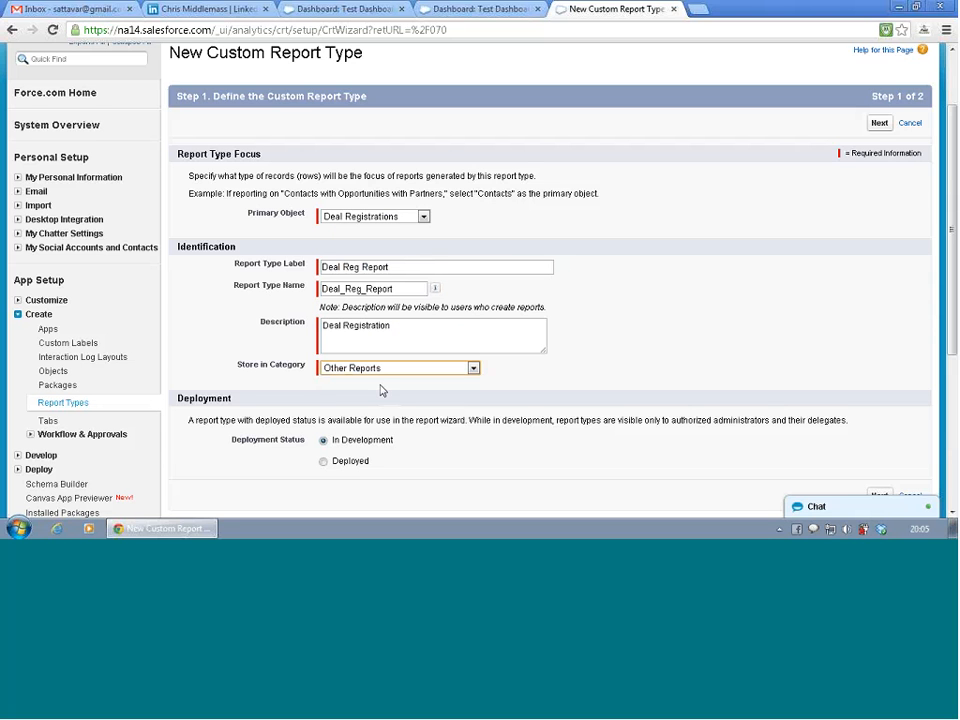
# - Set the report type's deployment status to Deployed and proceed to defining the report records set
pyautogui.scroll(-1, 771, 420)
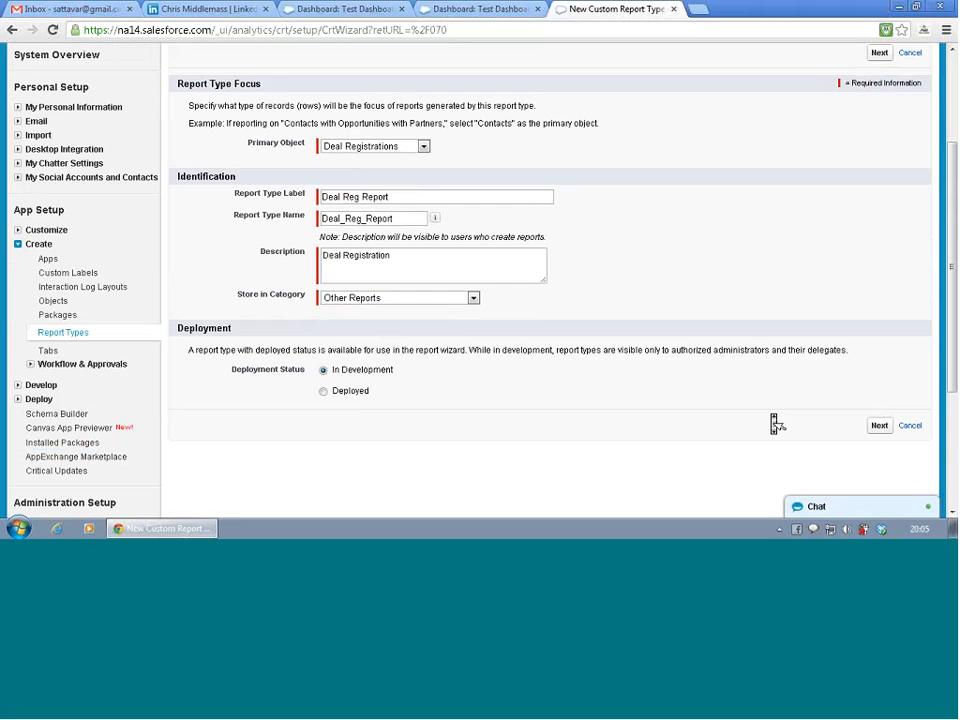
pyautogui.click(321, 396)
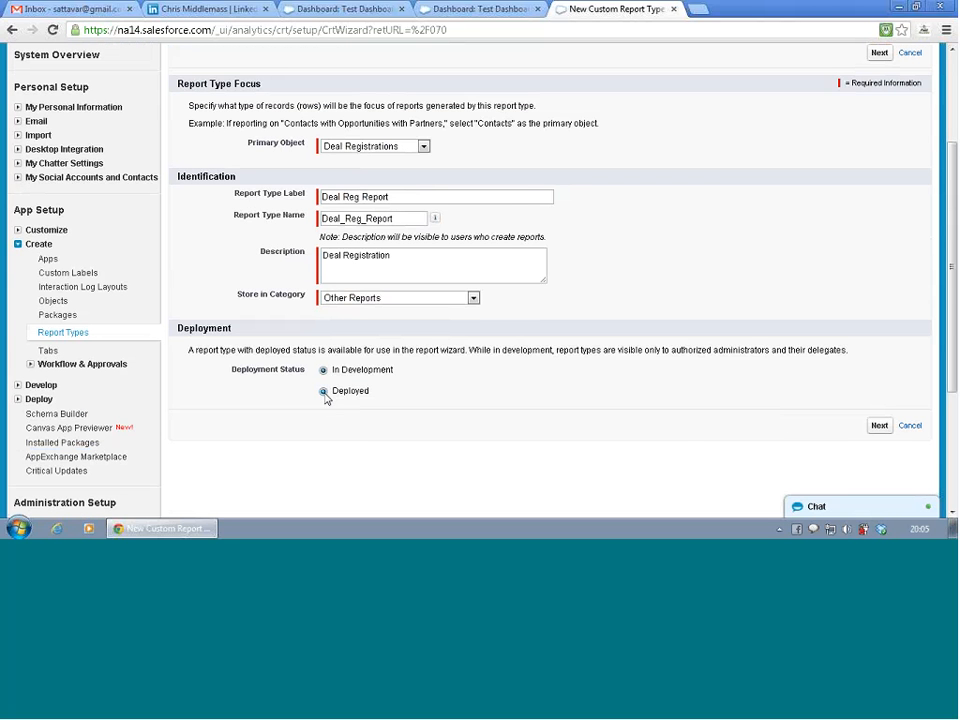
pyautogui.click(879, 427)
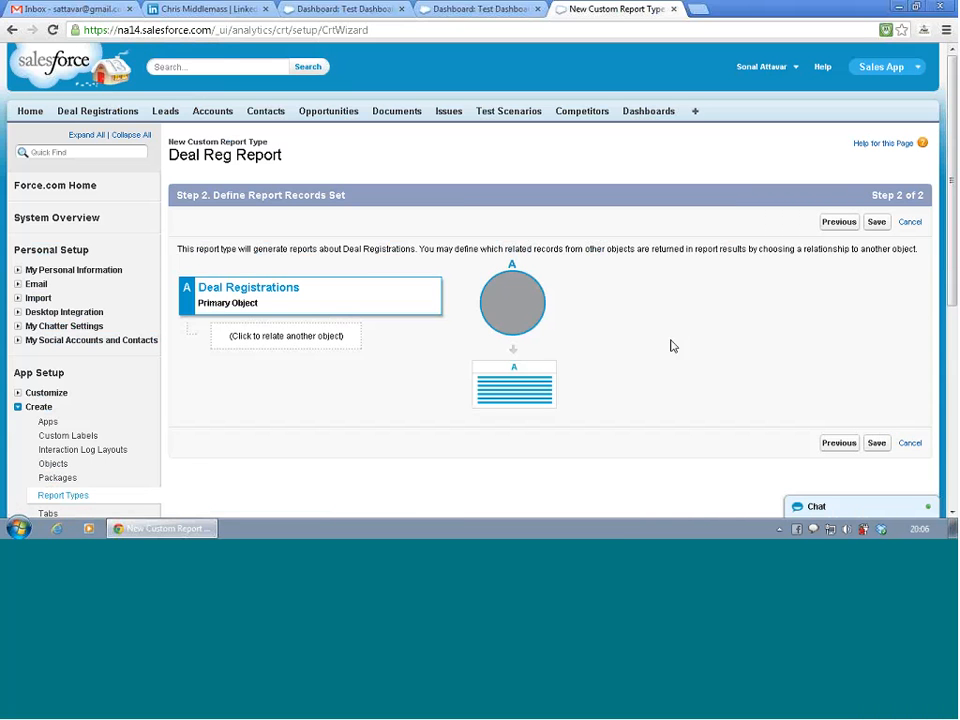
# - Try relating Deal Reg Competitors and Activities to the Deal Registrations object, and remove the related object
pyautogui.click(328, 336)
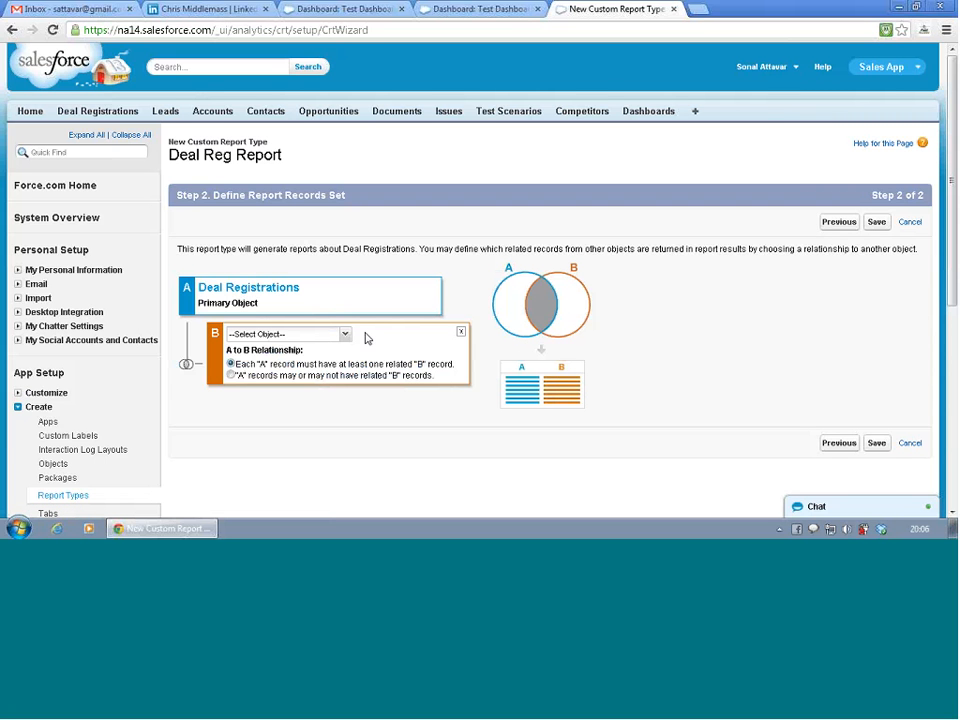
pyautogui.click(345, 336)
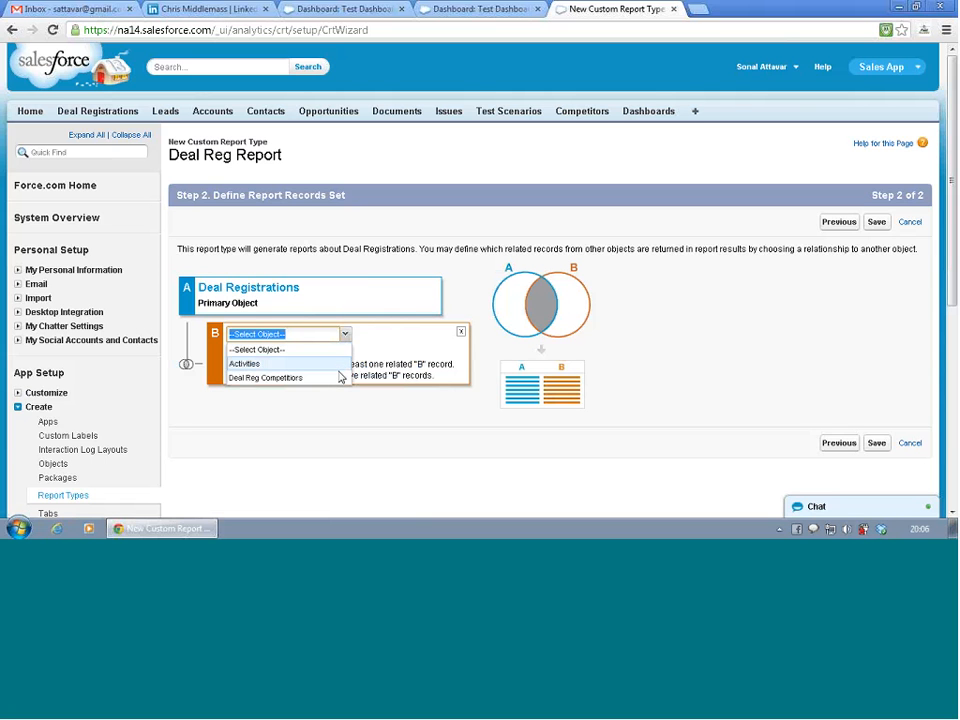
pyautogui.click(339, 378)
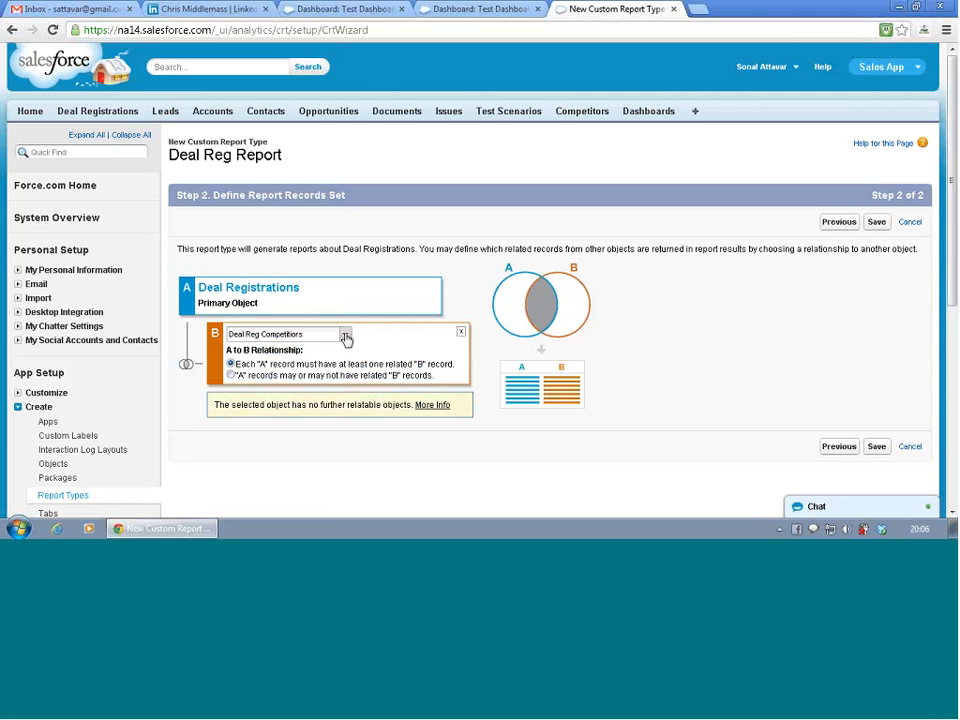
pyautogui.click(345, 336)
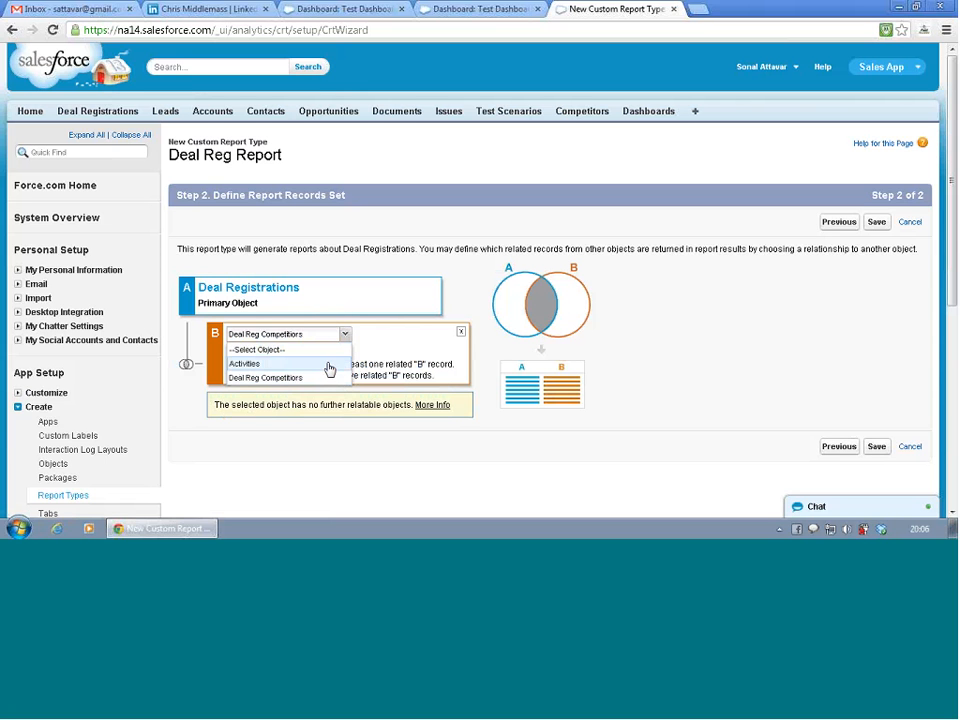
pyautogui.click(328, 366)
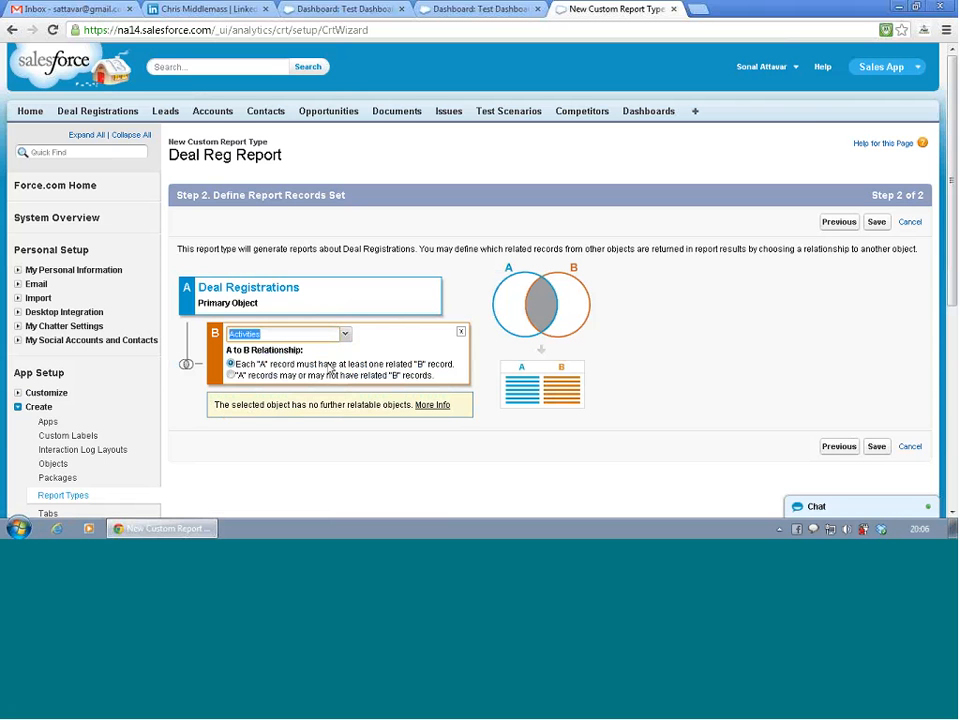
pyautogui.click(461, 336)
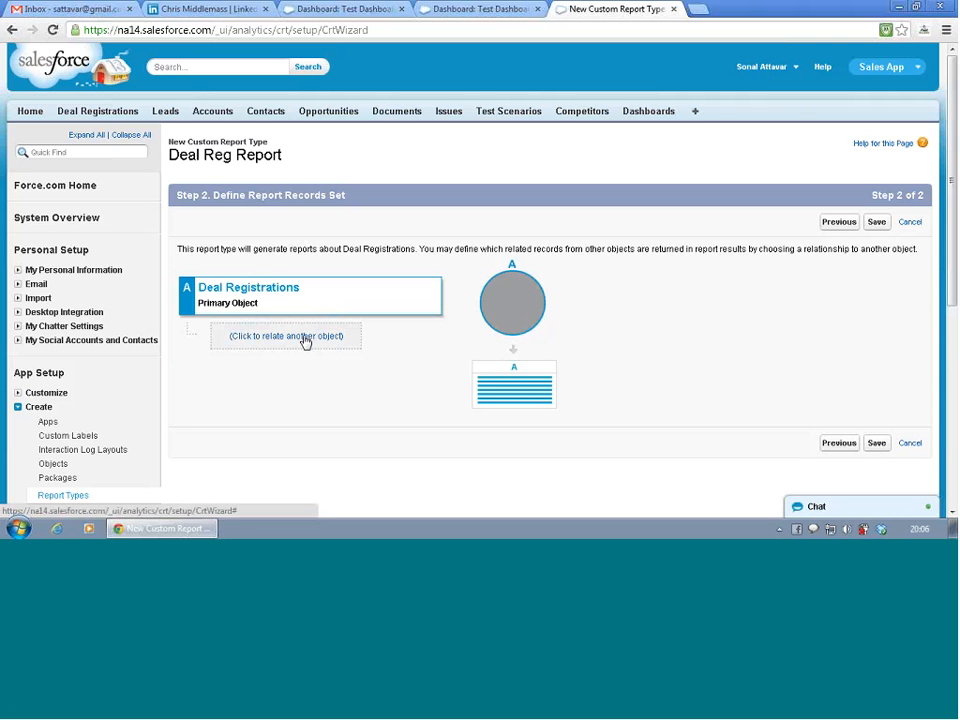
# - Return to the report type definition and change the primary object to Users
pyautogui.click(839, 222)
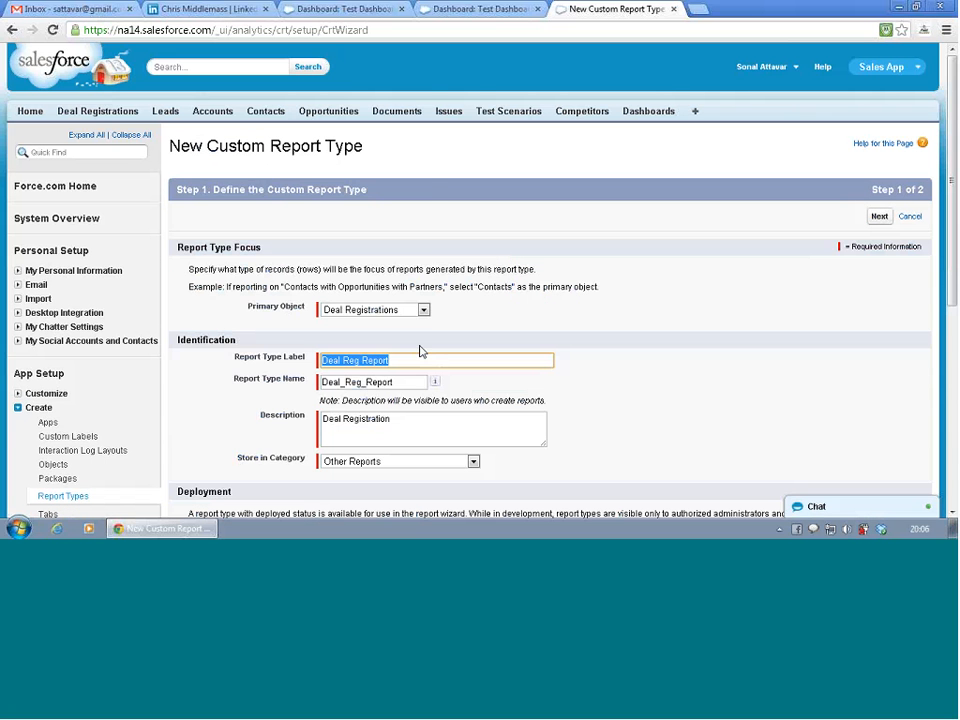
pyautogui.click(423, 310)
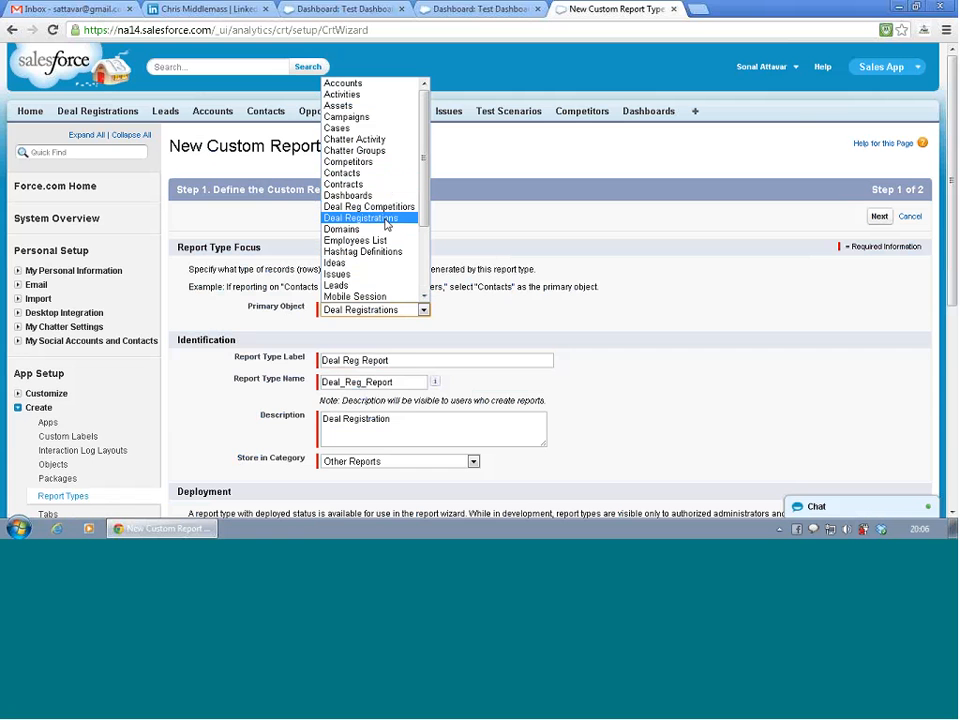
pyautogui.moveTo(426, 199); pyautogui.dragTo(427, 265)
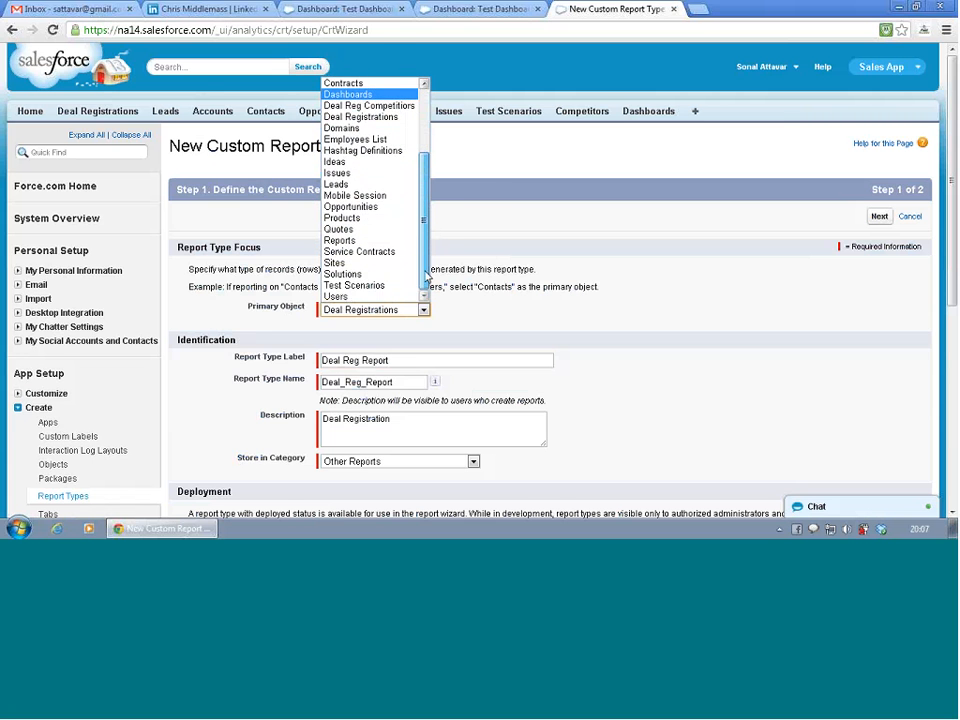
pyautogui.click(398, 297)
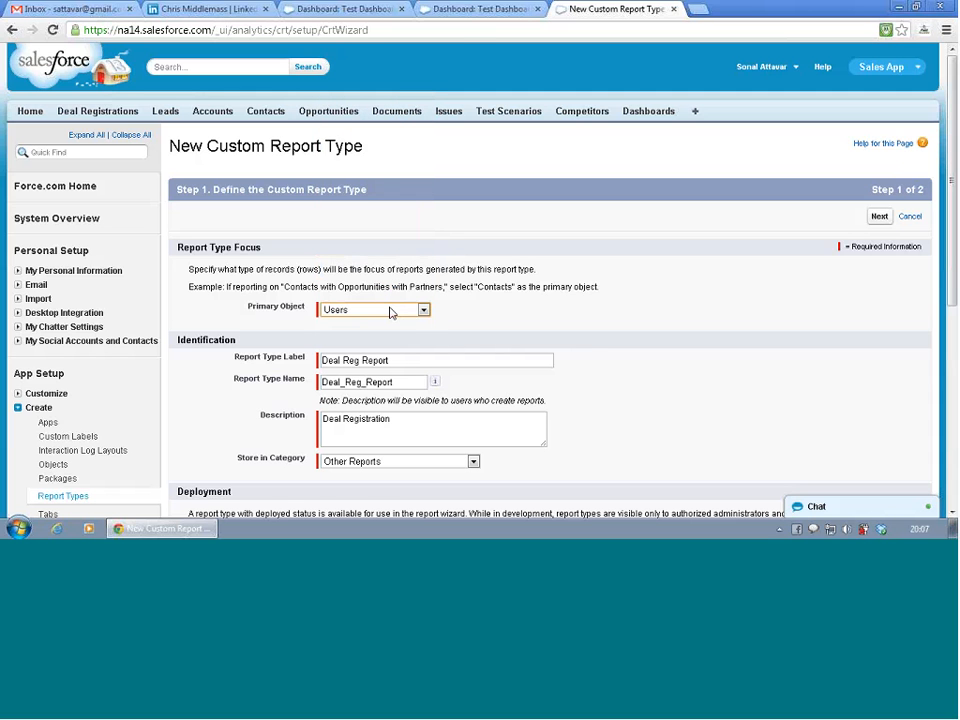
# - Set both the report type label and report type name to Users, and proceed to defining the report records set
pyautogui.doubleClick(384, 360)
pyautogui.moveTo(398, 360); pyautogui.dragTo(288, 360)
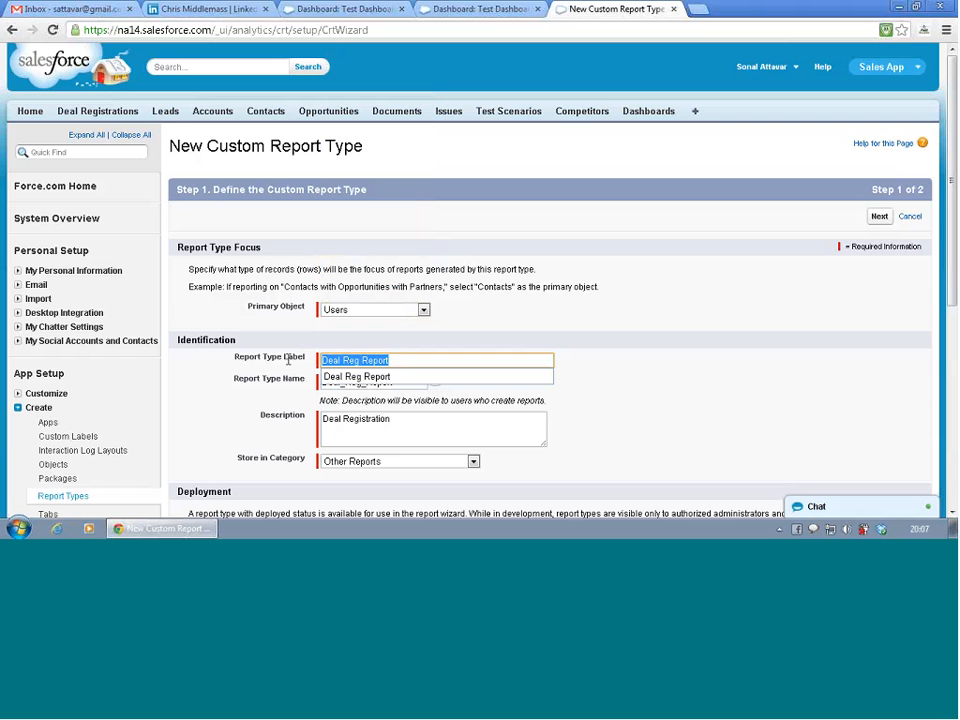
pyautogui.write('U')
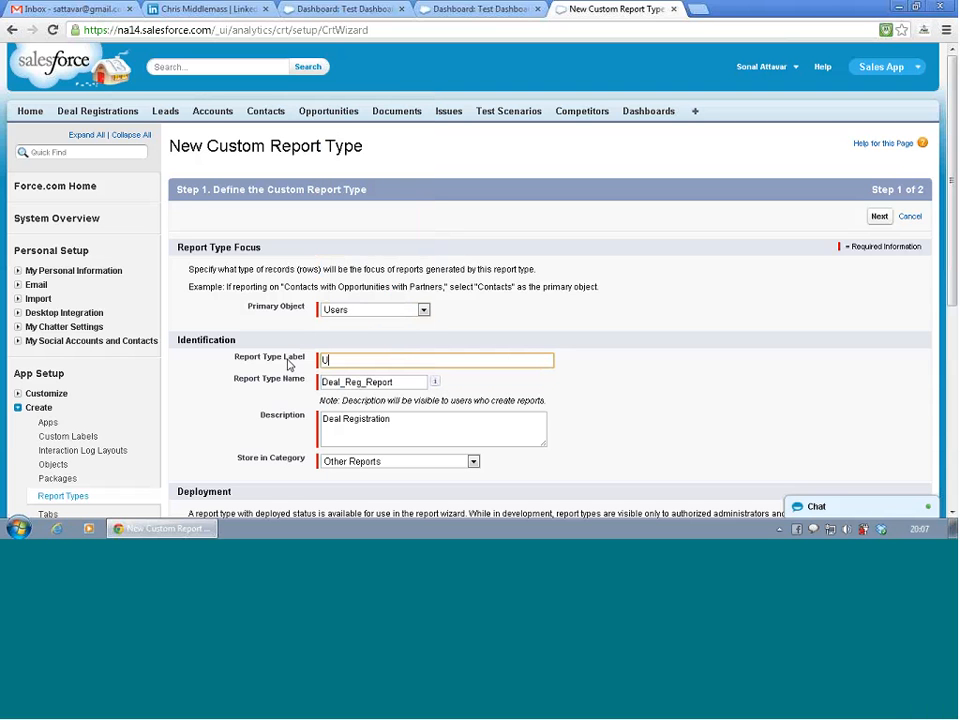
pyautogui.write('sers')
pyautogui.press('Tab')
pyautogui.write('Us')
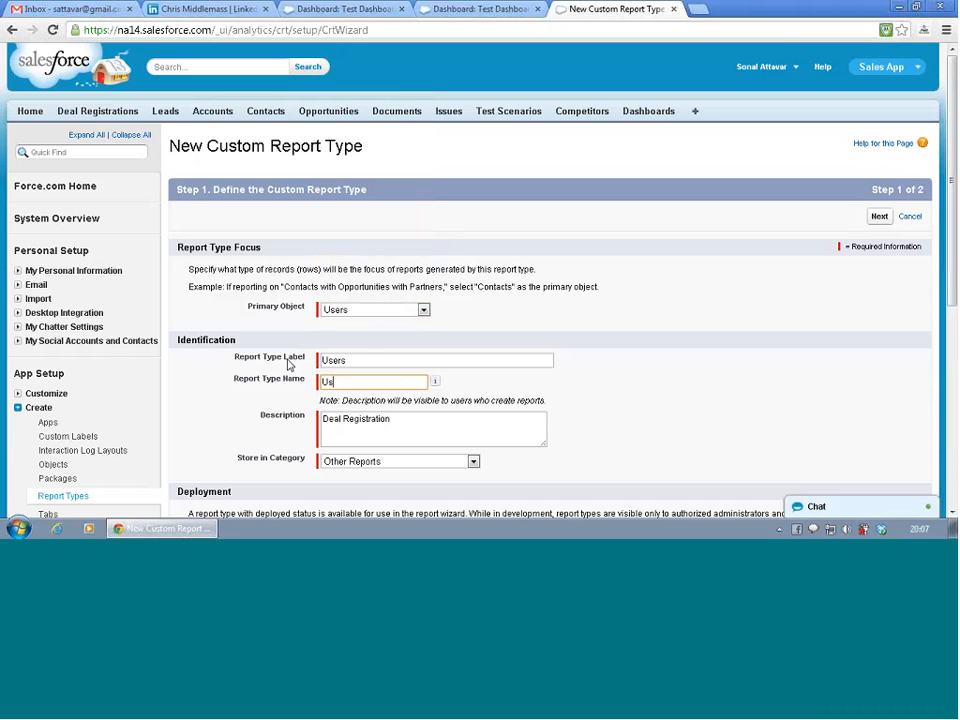
pyautogui.write('er')
pyautogui.write('s')
pyautogui.press('Tab')
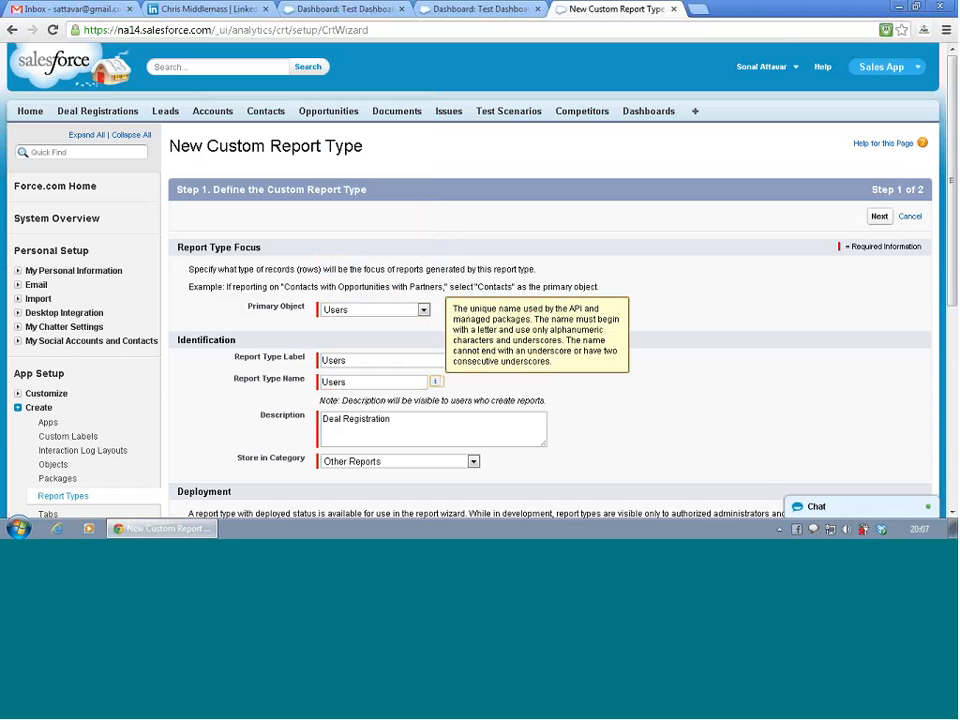
pyautogui.click(422, 423)
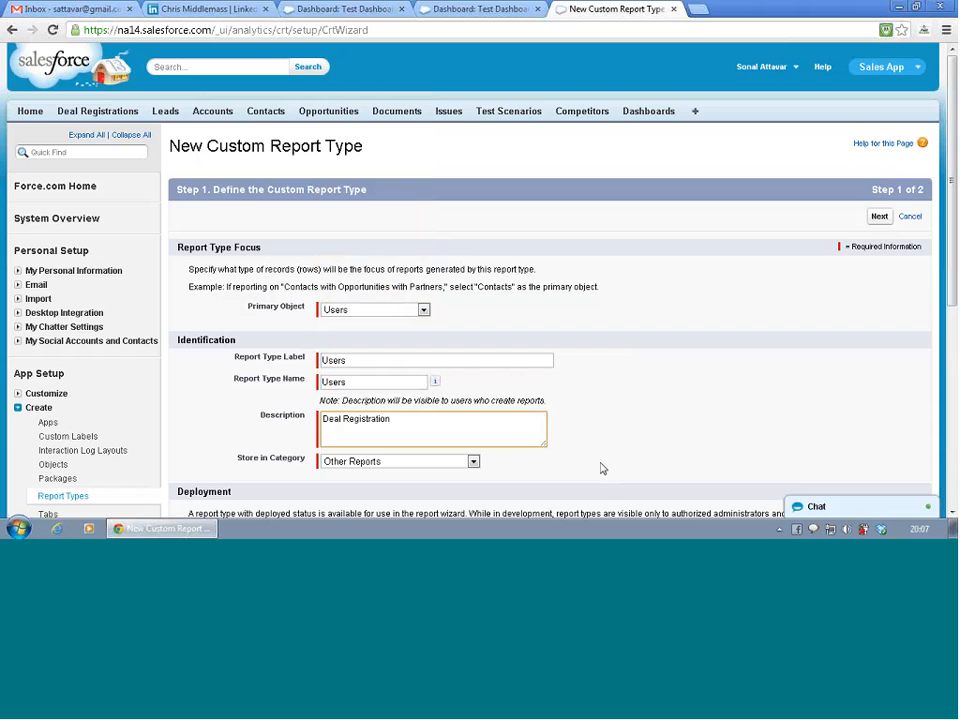
pyautogui.click(879, 216)
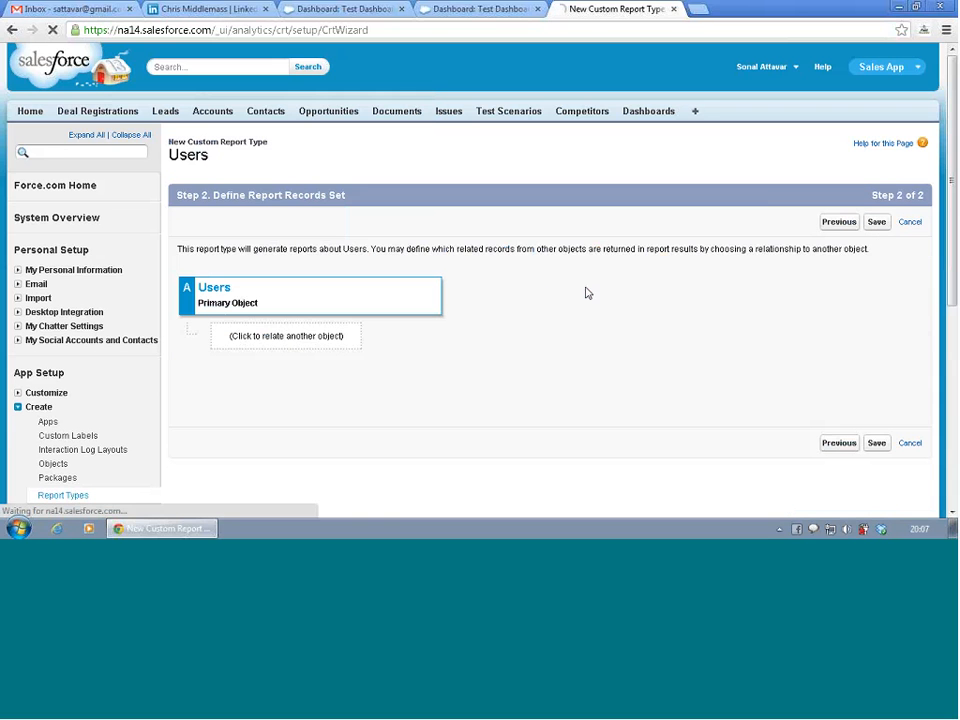
# - Relate Leads (Lead Owner) to the Users primary object as the second object of the report type
pyautogui.click(270, 335)
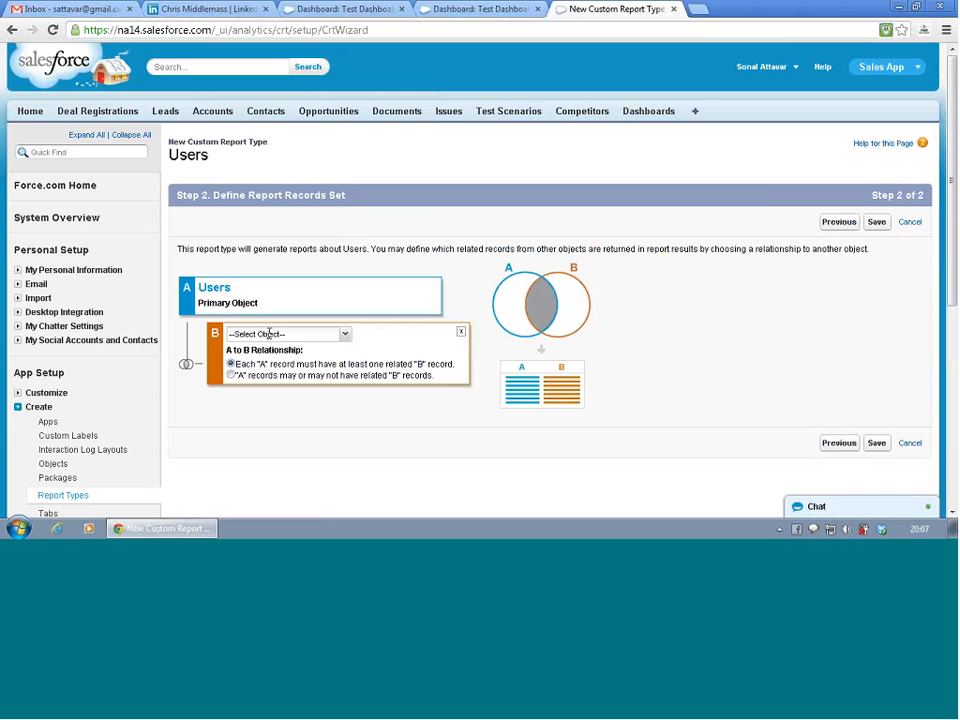
pyautogui.click(345, 335)
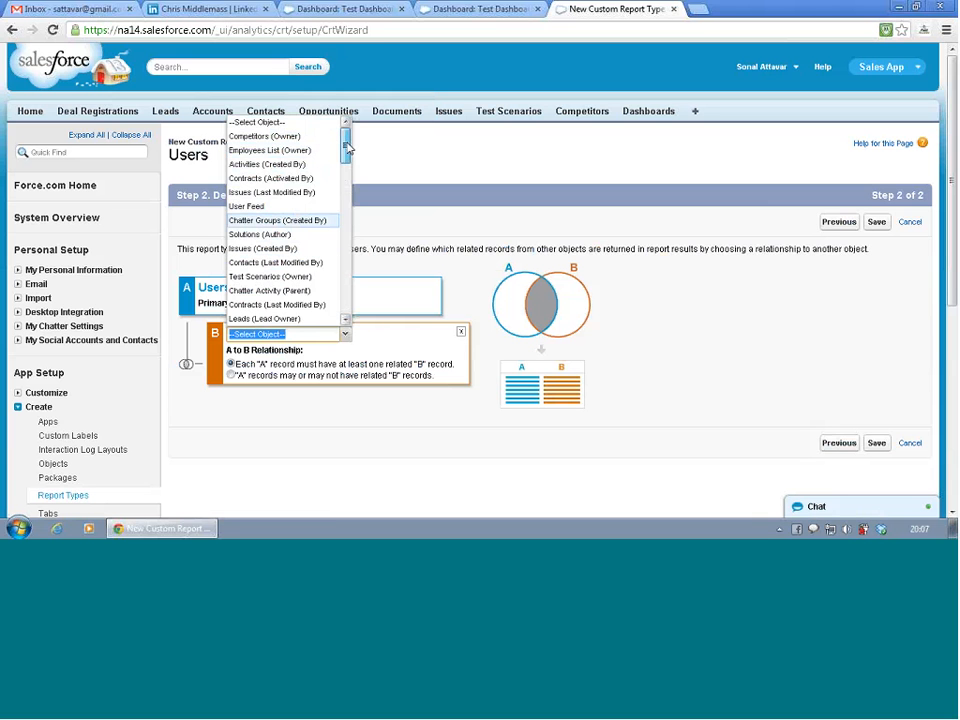
pyautogui.scroll(-2, 345, 148)
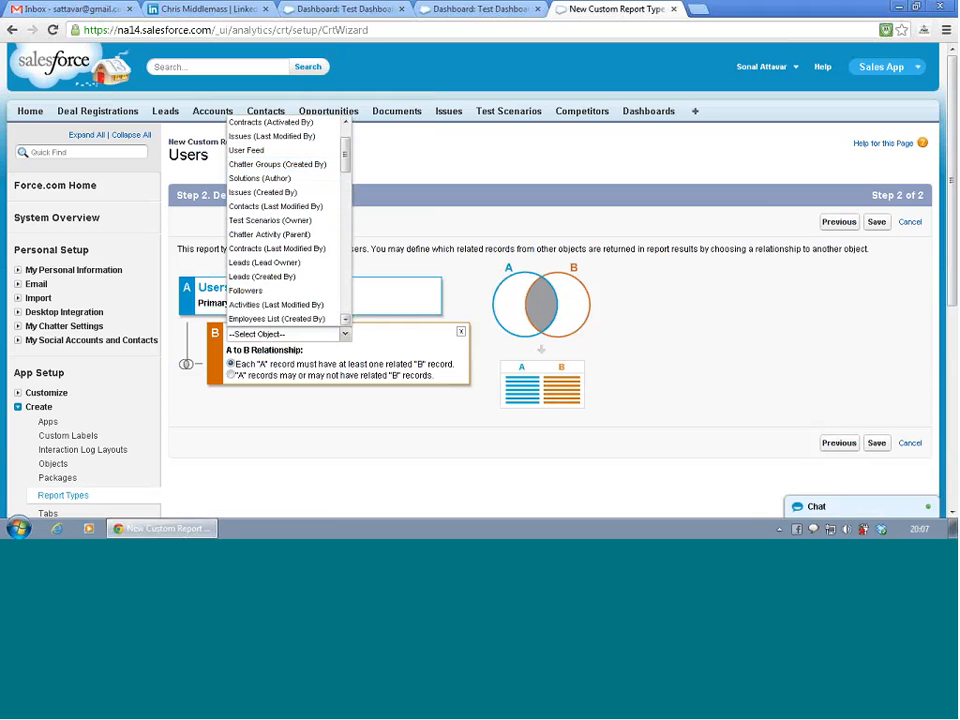
pyautogui.click(265, 262)
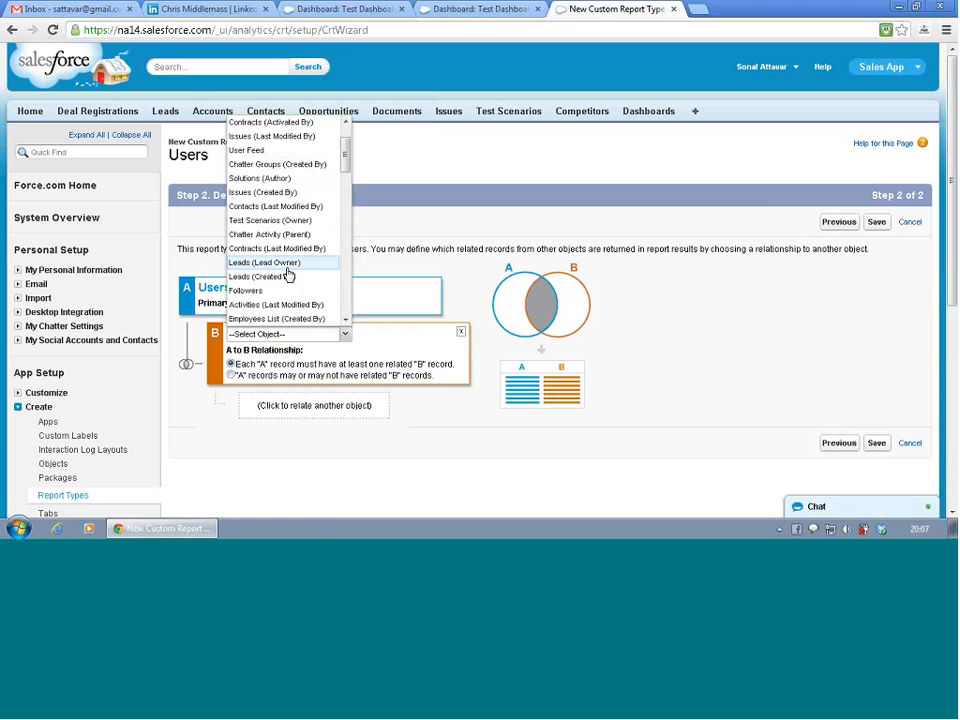
# - Relate Deal Registrations to Leads (Lead Owner) as the third object of the report type
pyautogui.click(331, 416)
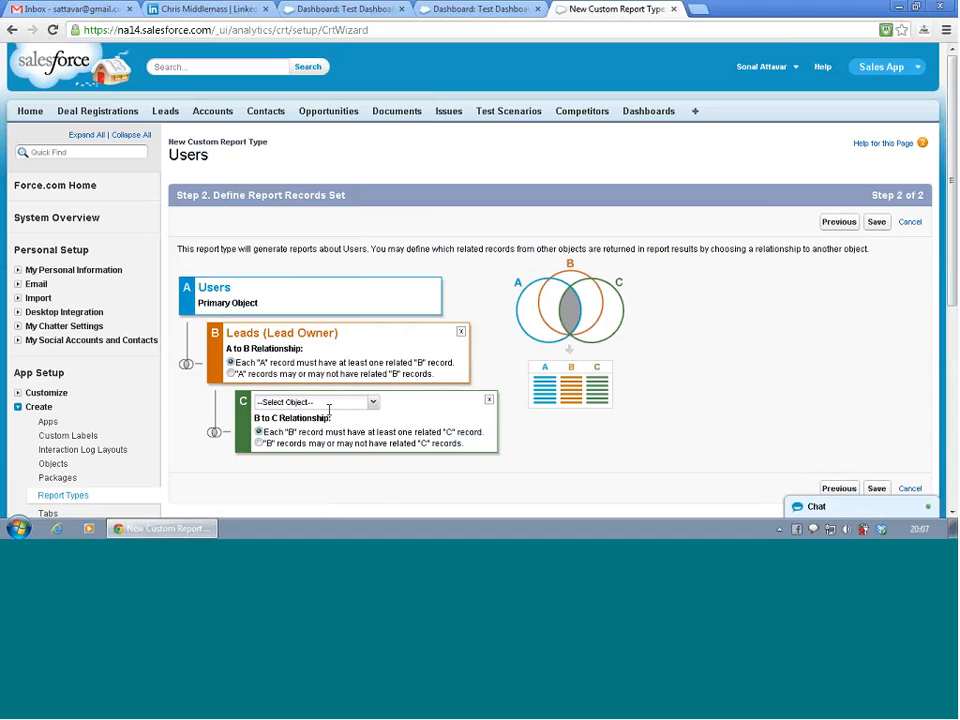
pyautogui.click(373, 403)
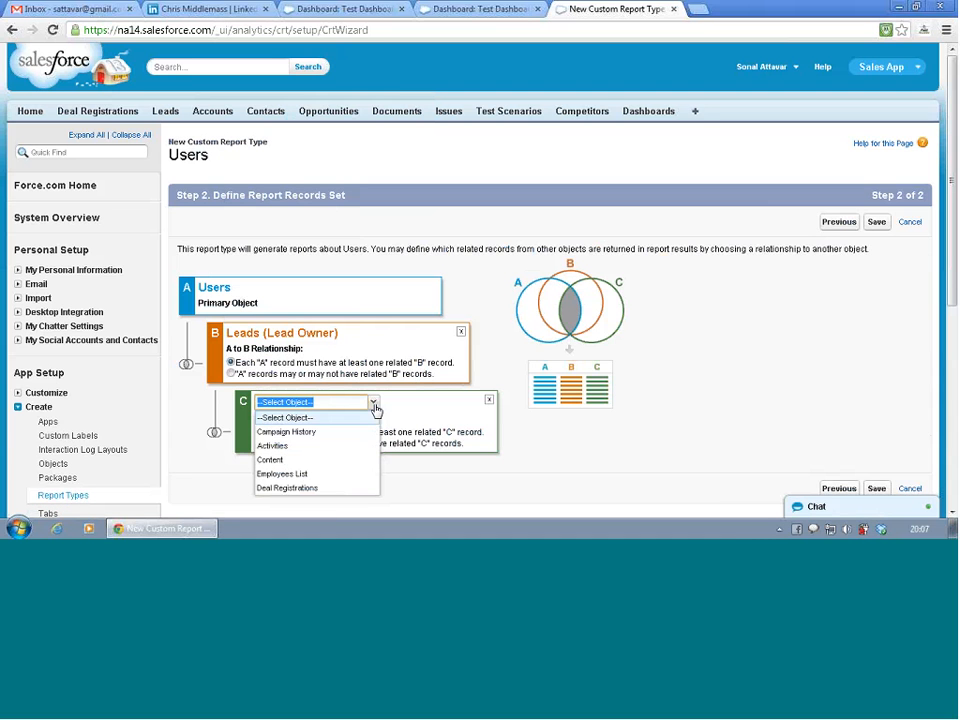
pyautogui.click(355, 488)
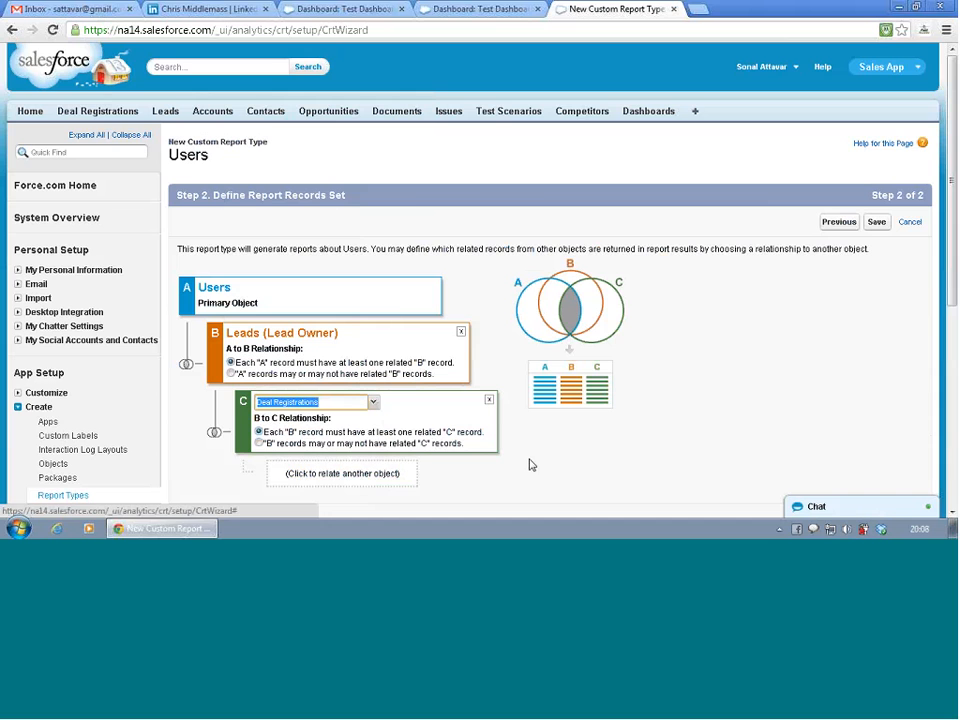
pyautogui.scroll(-3, 551, 456)
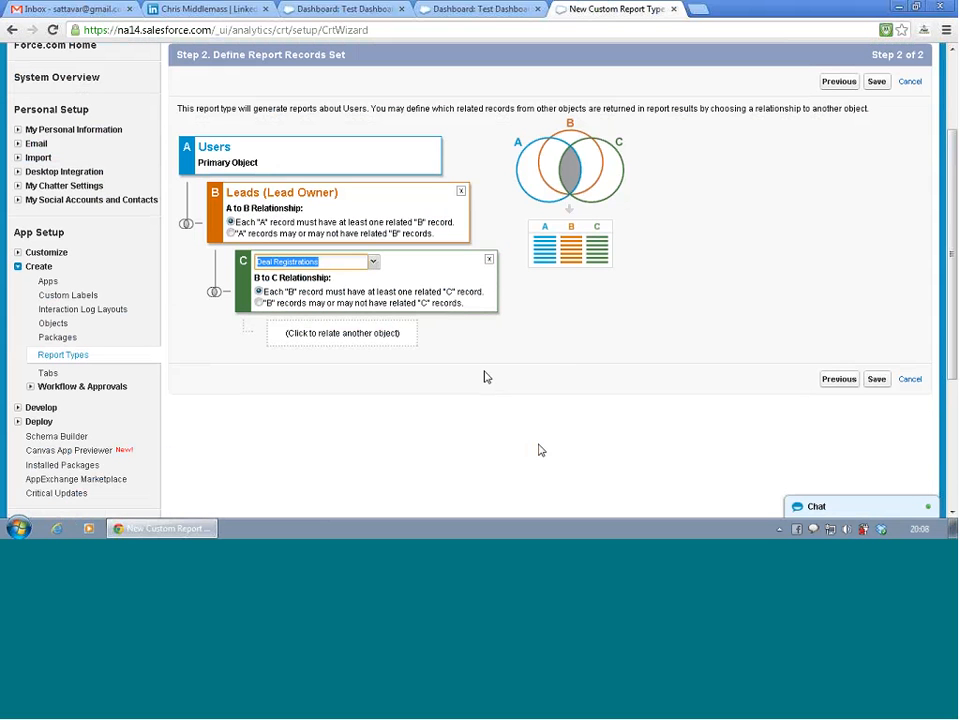
pyautogui.click(488, 378)
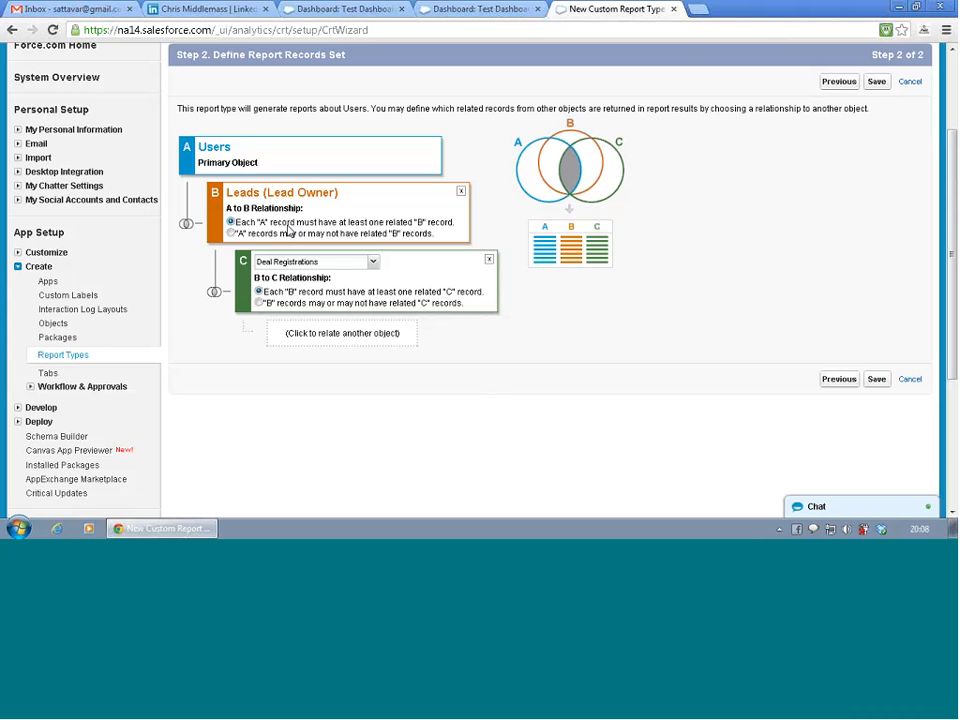
# - Require each user to have at least one related lead, and allow leads with or without related deal registrations
pyautogui.click(231, 233)
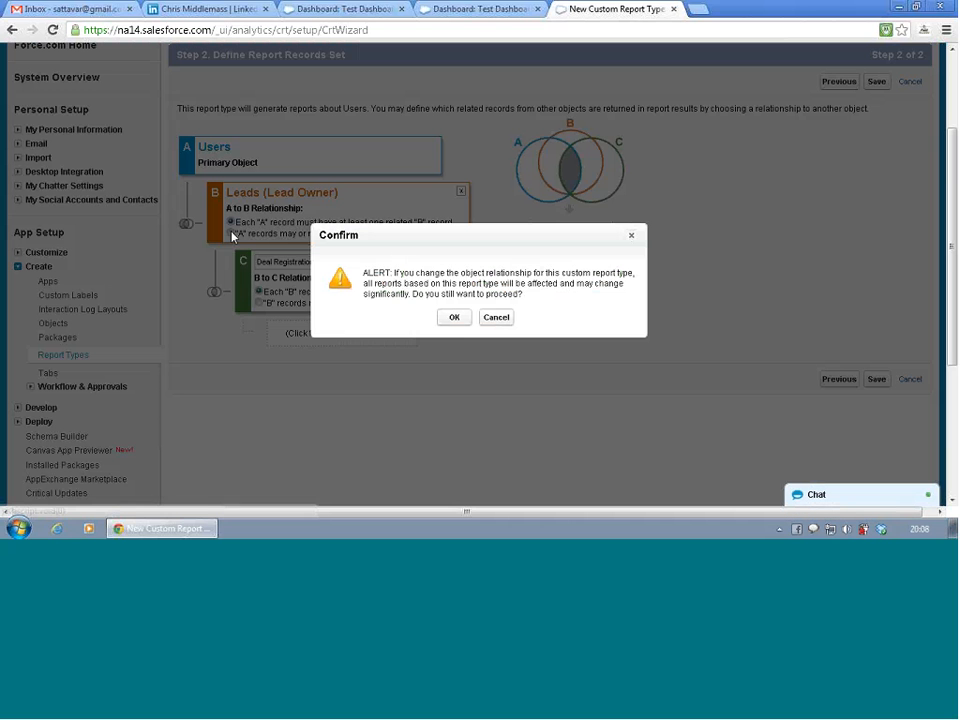
pyautogui.click(454, 317)
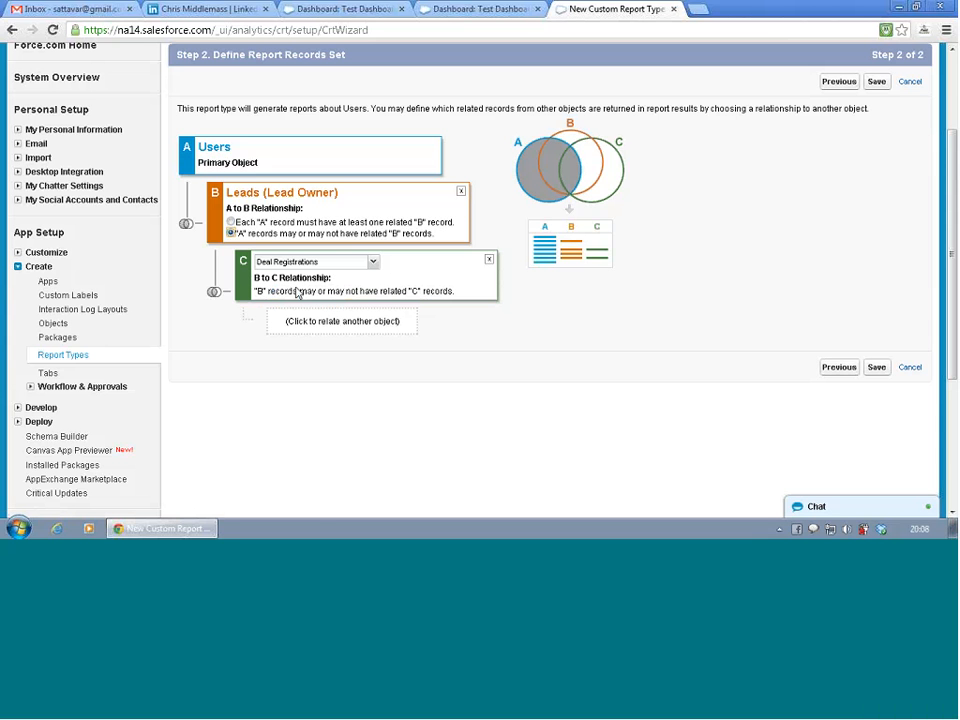
pyautogui.click(231, 222)
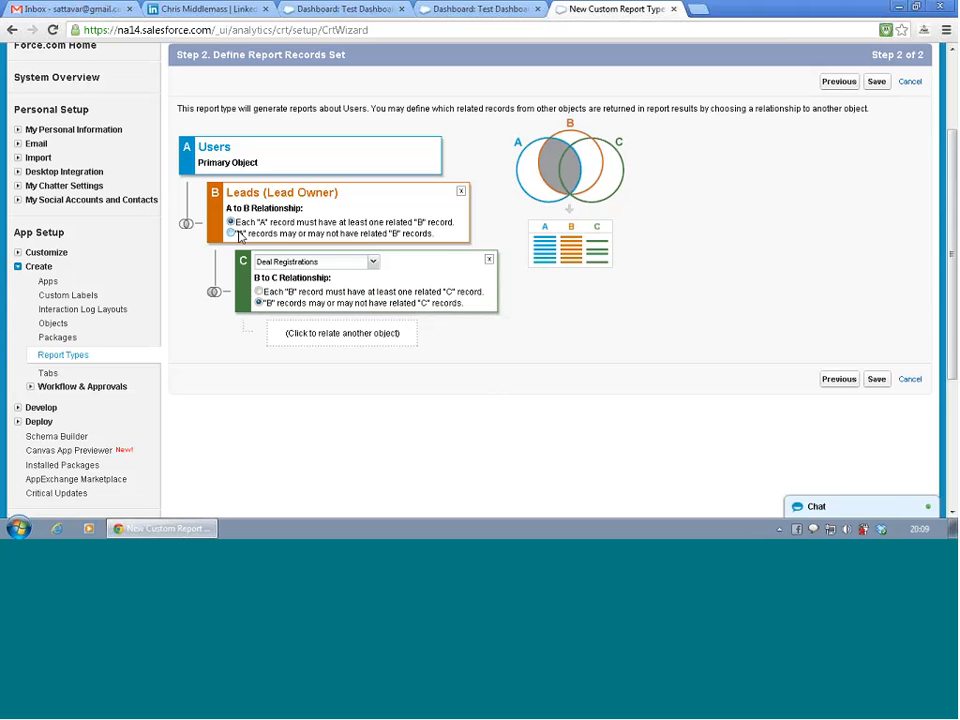
pyautogui.click(259, 291)
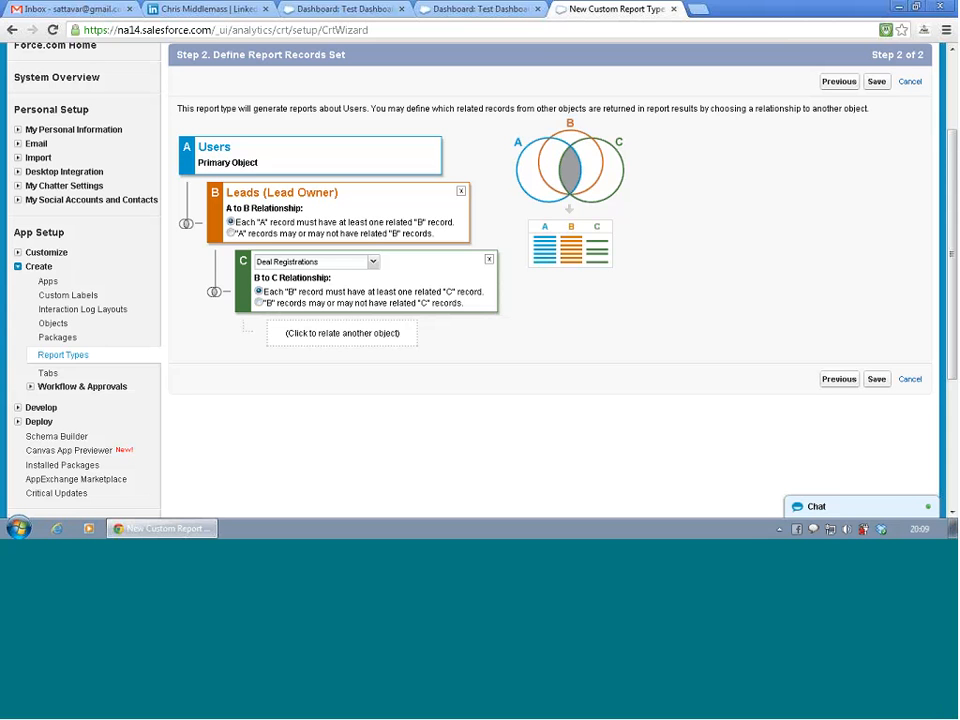
pyautogui.click(258, 302)
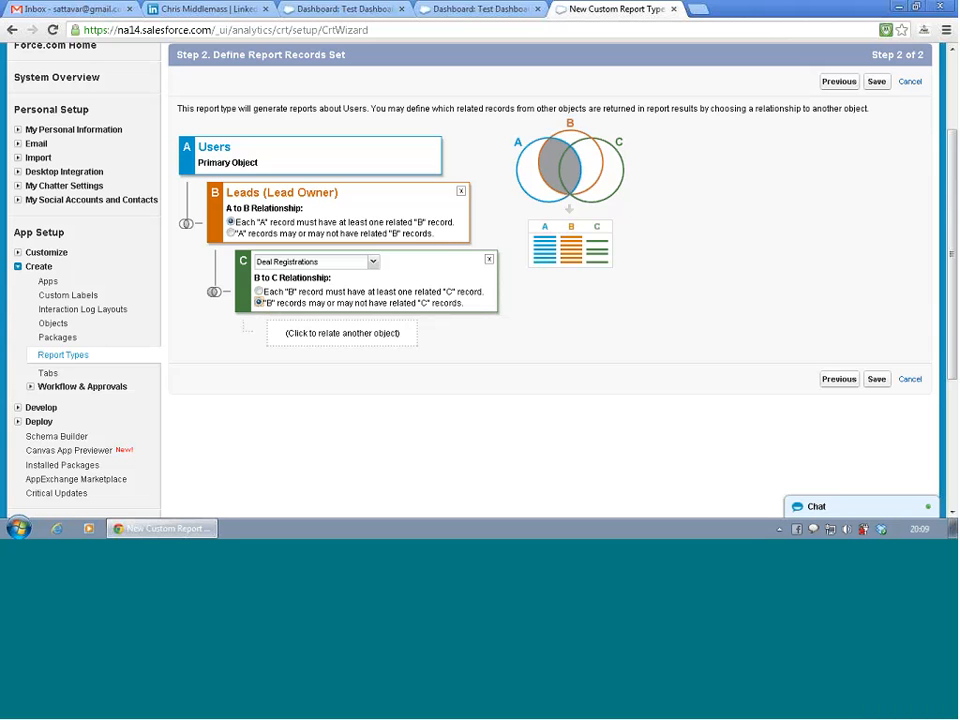
# - Return to the report type definition and replace the description with "All users who are leads and may or may not"
pyautogui.click(838, 82)
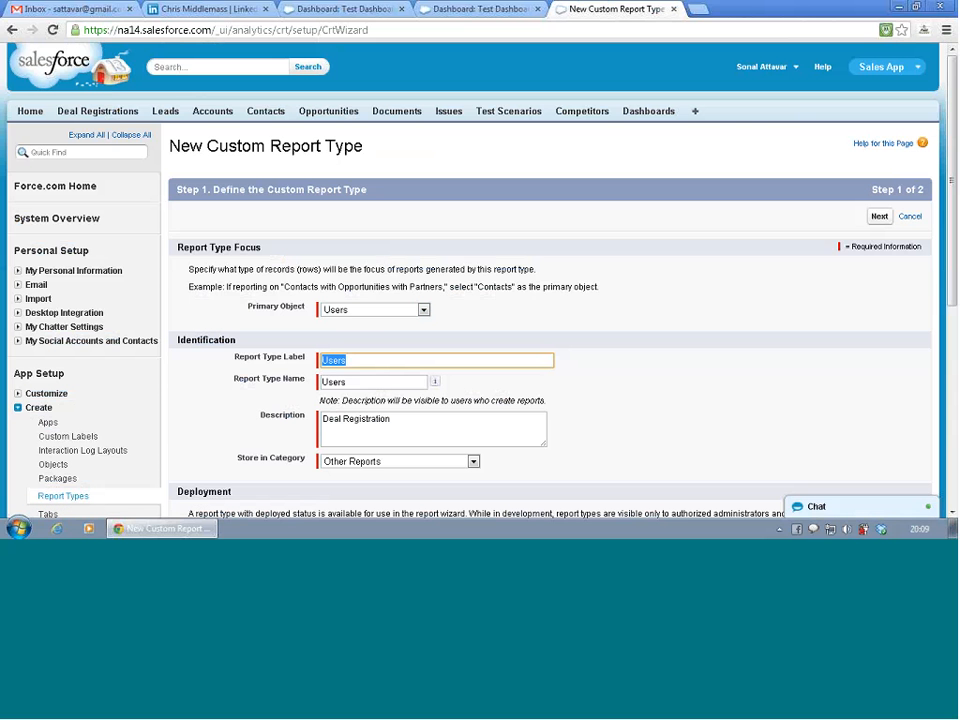
pyautogui.scroll(-2, 369, 425)
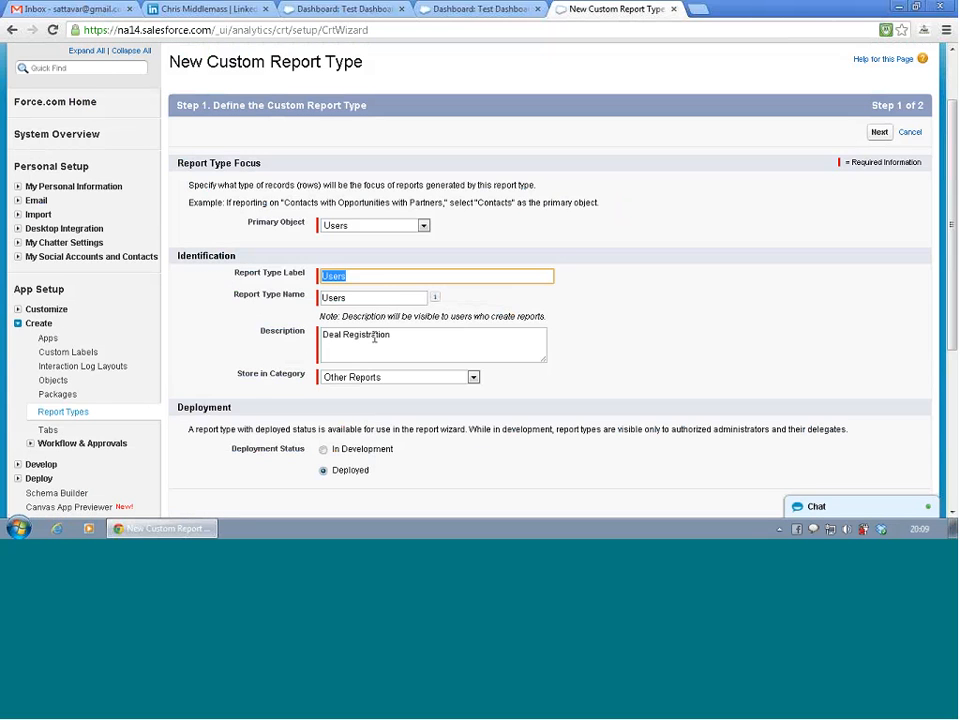
pyautogui.click(394, 334)
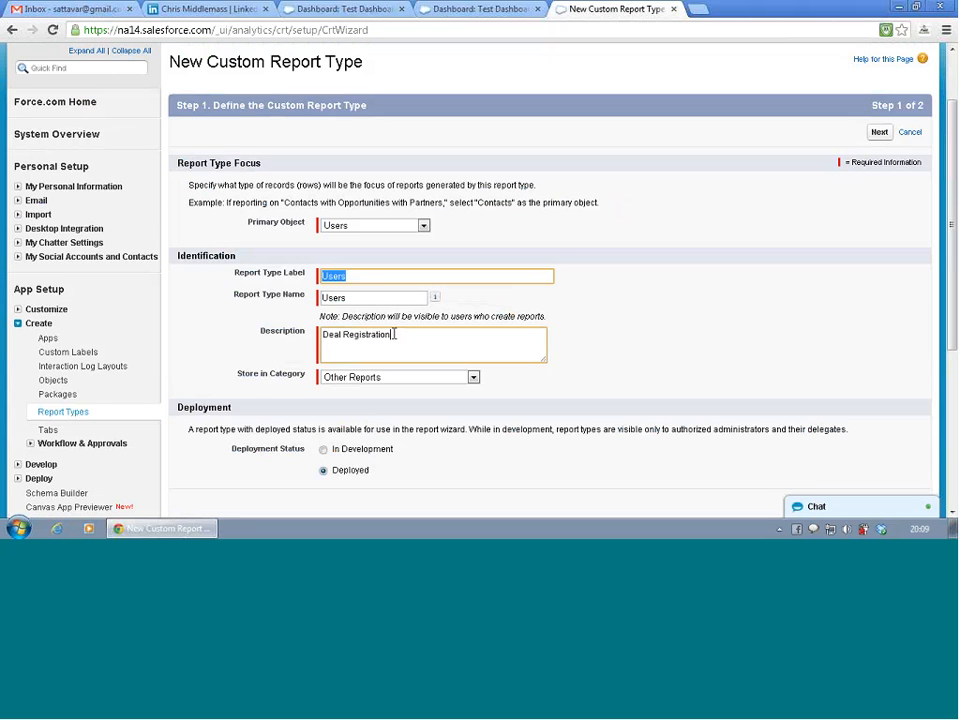
pyautogui.moveTo(394, 334); pyautogui.dragTo(225, 312)
pyautogui.write('Use')
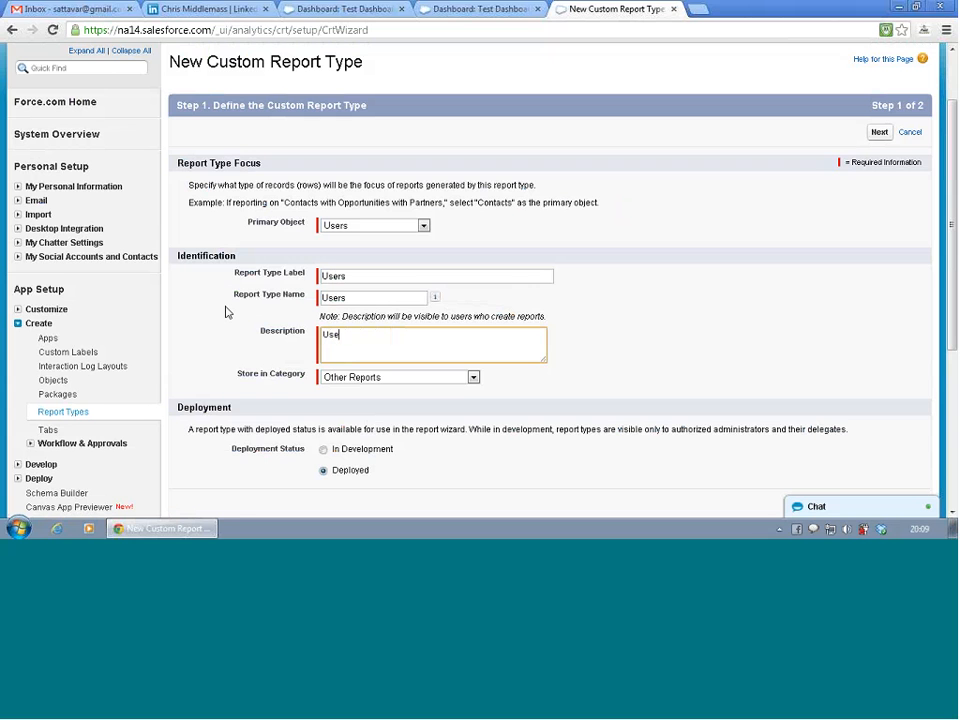
pyautogui.write('rs')
pyautogui.press('BackSpace')
pyautogui.press('BackSpace')
pyautogui.press('BackSpace')
pyautogui.press('BackSpace')
pyautogui.press('BackSpace')
pyautogui.write('All users who are leads an')
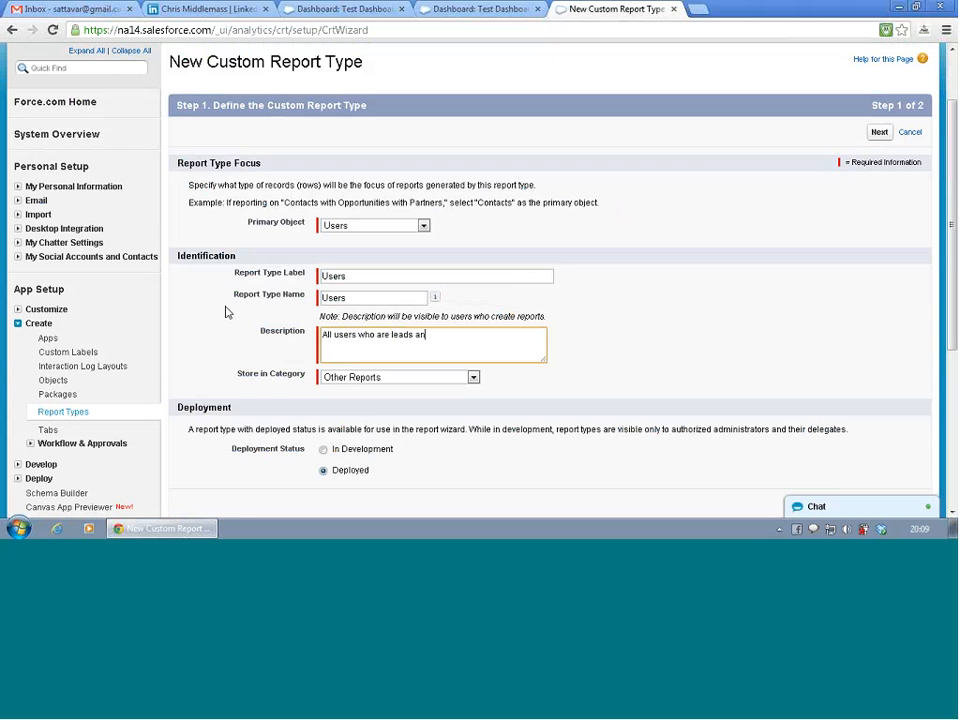
pyautogui.write('d may or may not be')
pyautogui.press('BackSpace')
pyautogui.press('BackSpace')
# - Change "are" to "have" in the description and complete it with "have deal reg's"
pyautogui.doubleClick(385, 336)
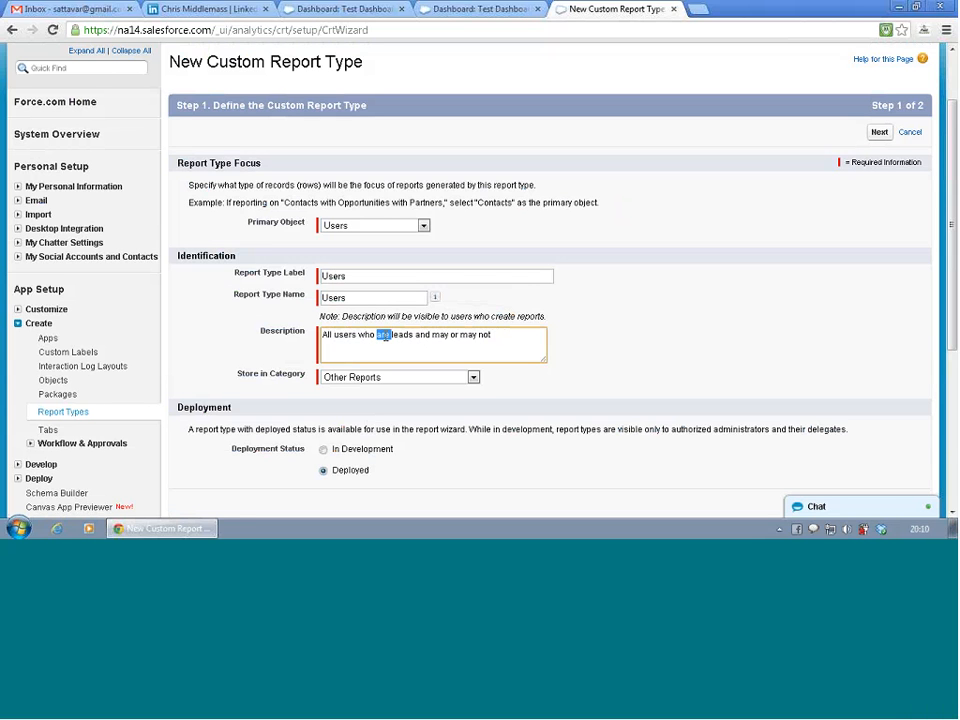
pyautogui.write('have')
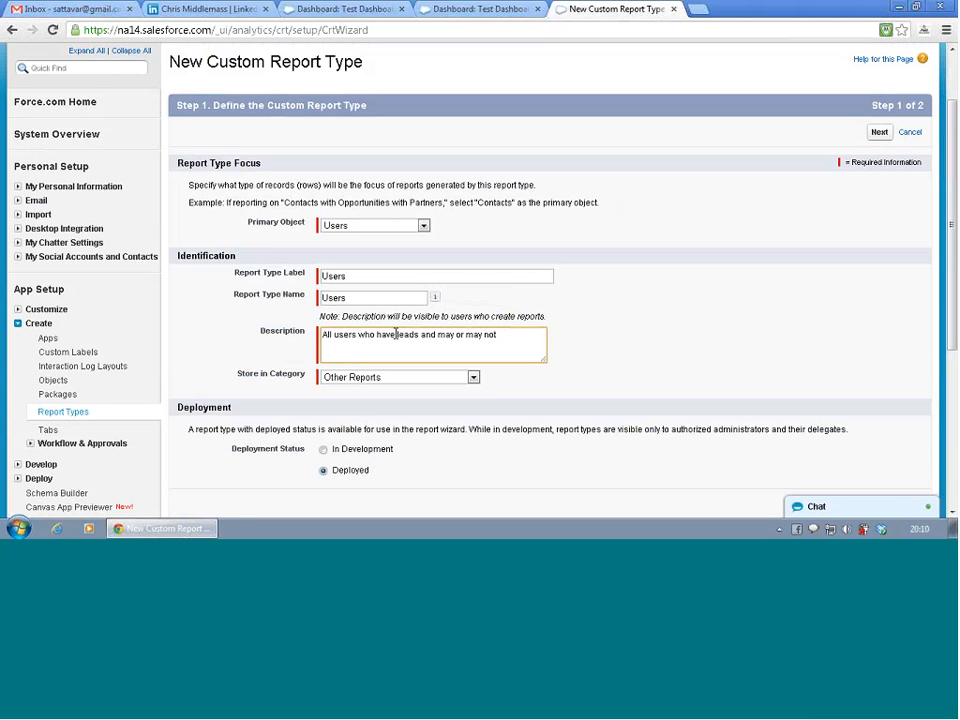
pyautogui.click(515, 331)
pyautogui.write("have deal reg's")
# - Set the report type label to "Users lead Deal reg"
pyautogui.doubleClick(354, 274)
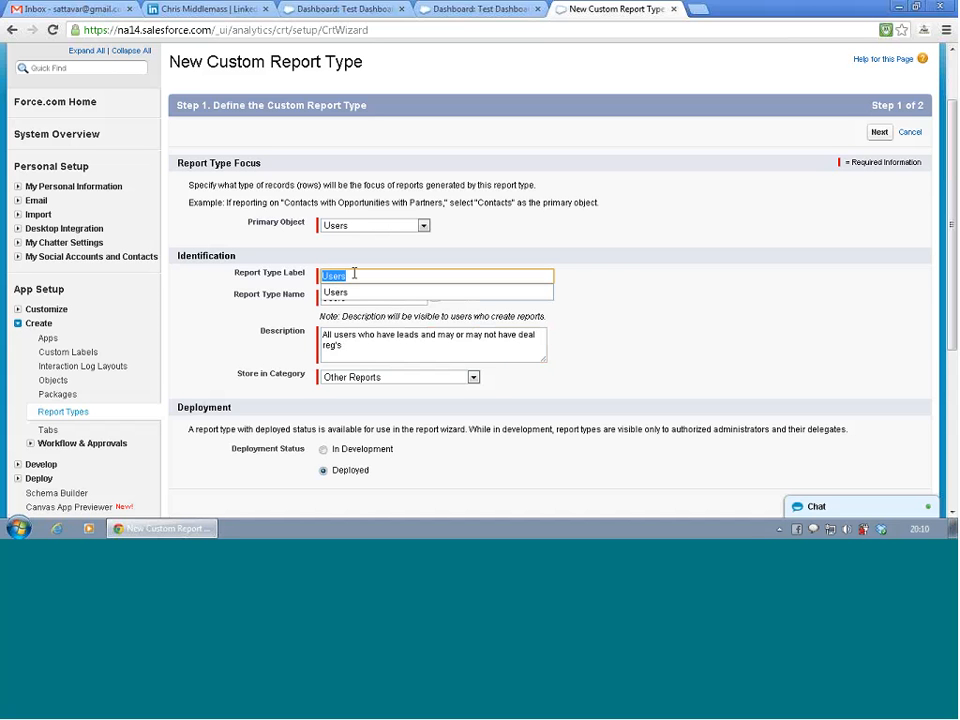
pyautogui.press('Down')
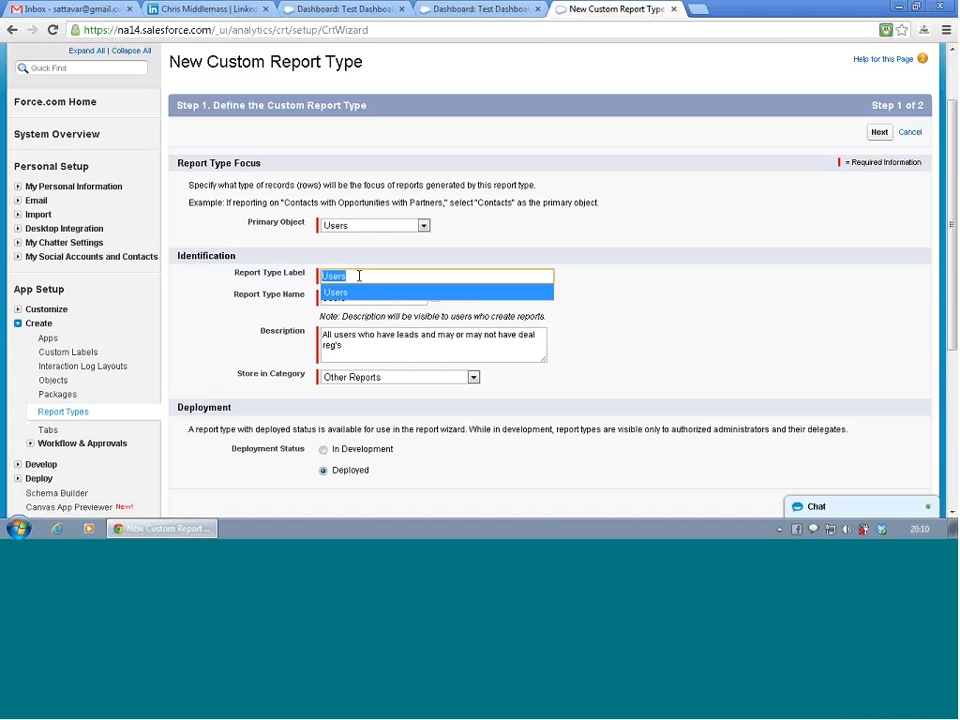
pyautogui.press('BackSpace')
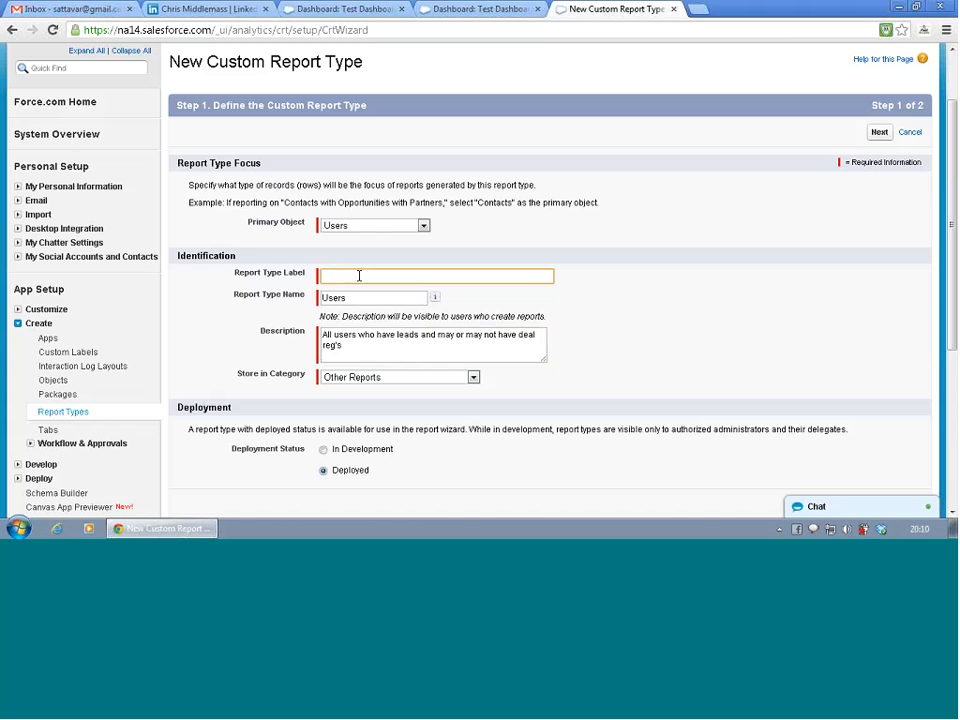
pyautogui.write('User')
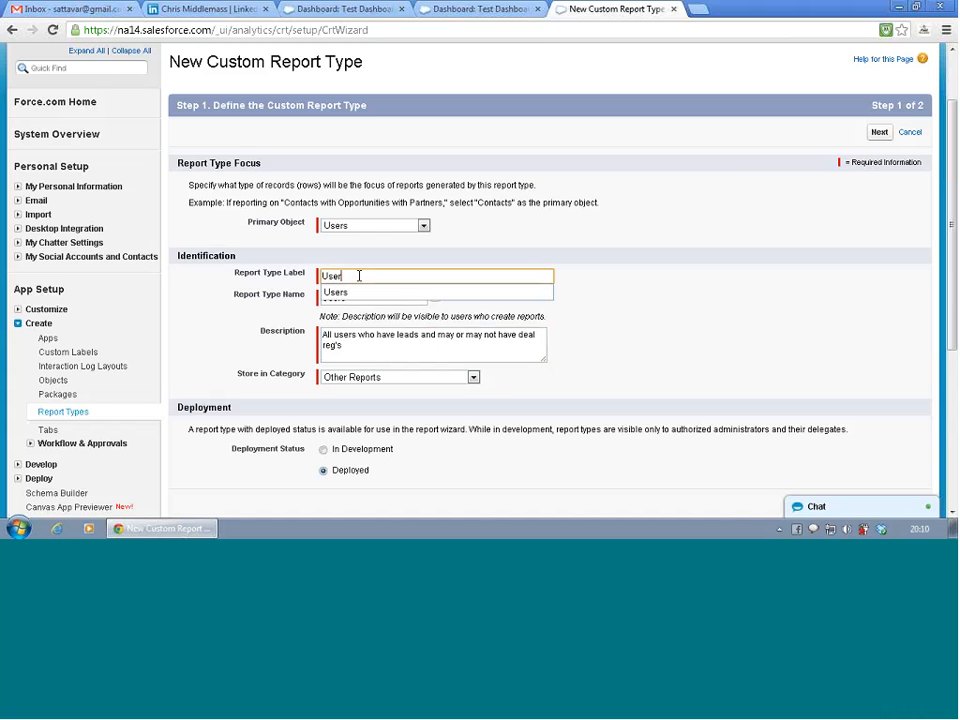
pyautogui.write('s')
pyautogui.write(' lead')
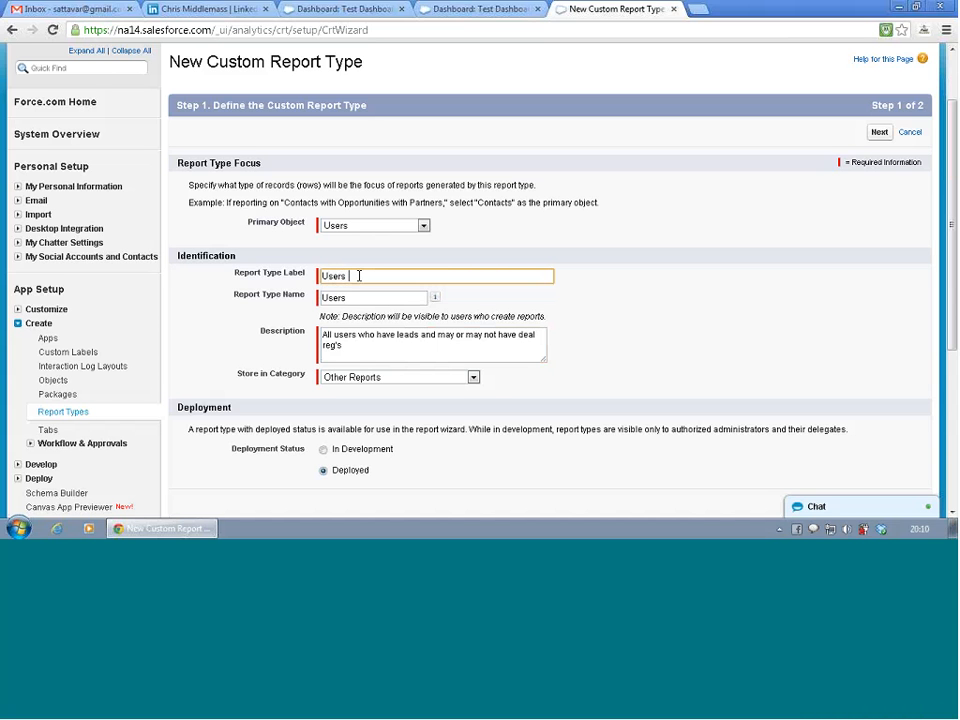
pyautogui.write(' Deal reg')
pyautogui.press('Tab')
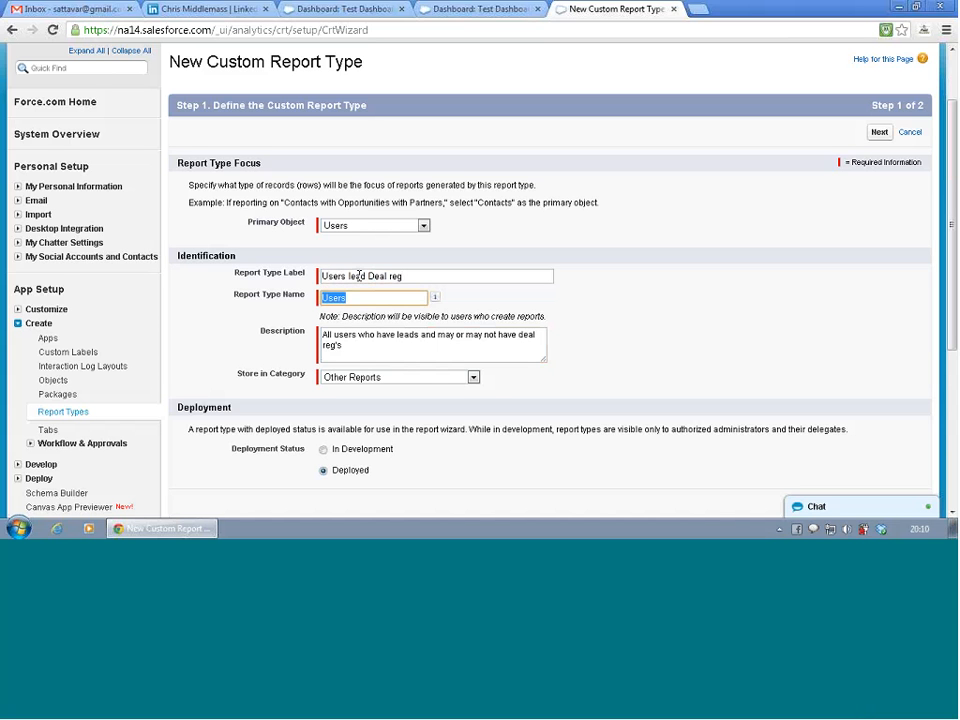
# - Clear the report type name and regenerate it from the label as Users_lead_Deal_reg
pyautogui.press('BackSpace')
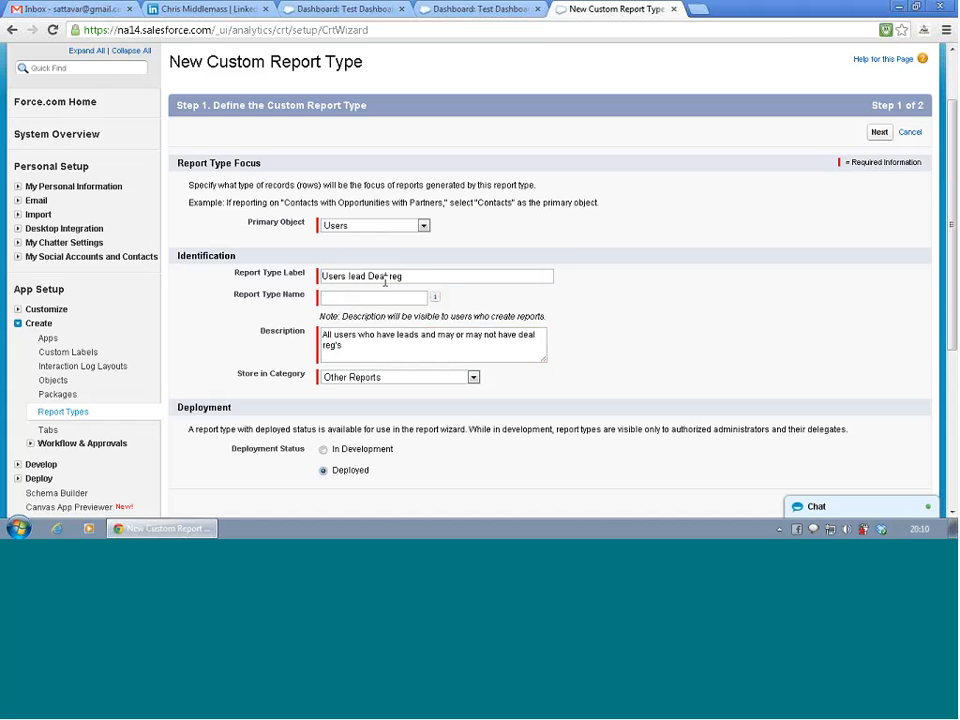
pyautogui.click(432, 275)
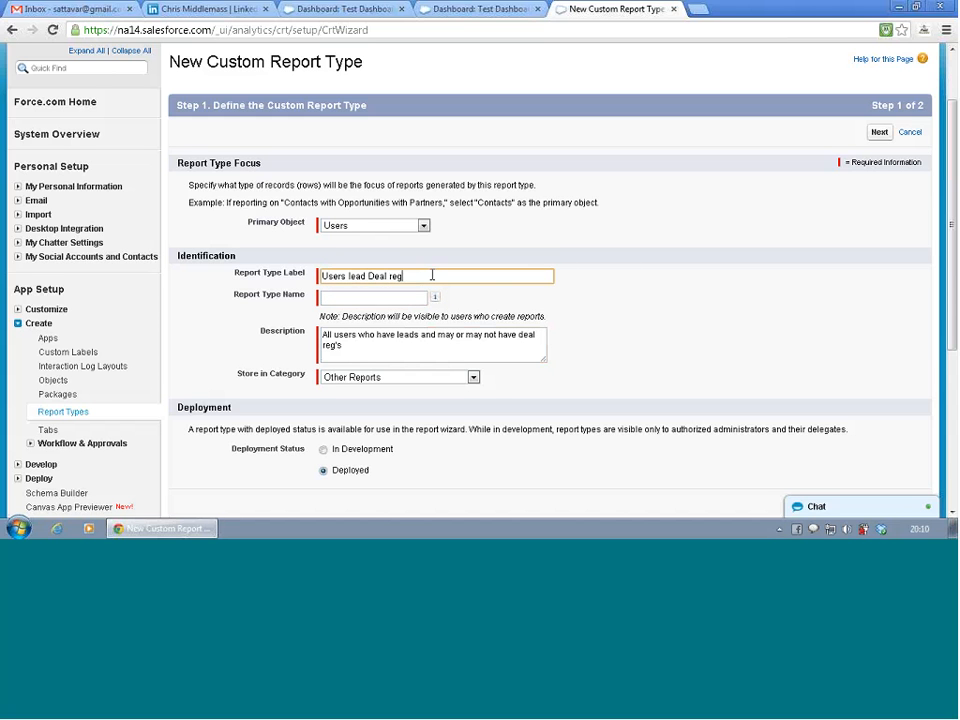
pyautogui.click(408, 299)
pyautogui.click(585, 322)
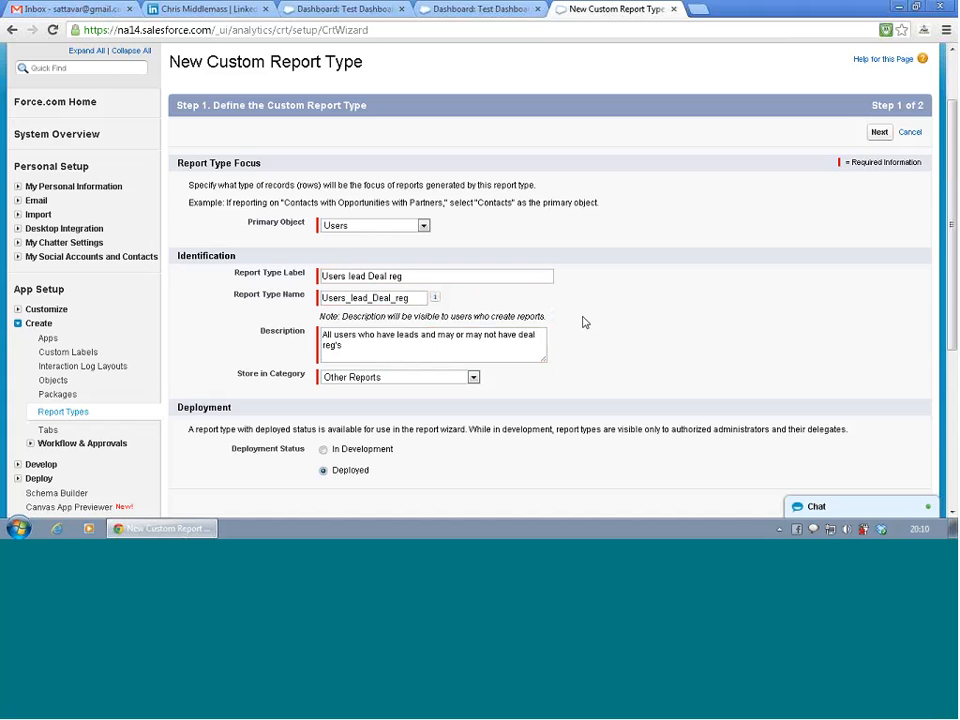
# - Proceed to the report records set and save the new custom report type
pyautogui.click(878, 133)
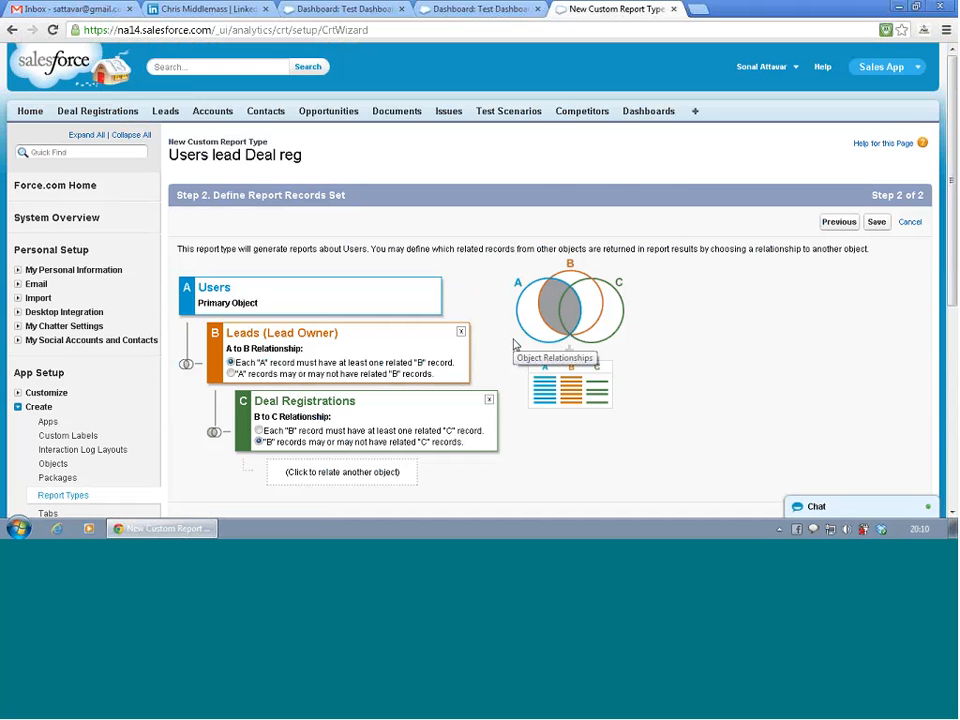
pyautogui.click(880, 224)
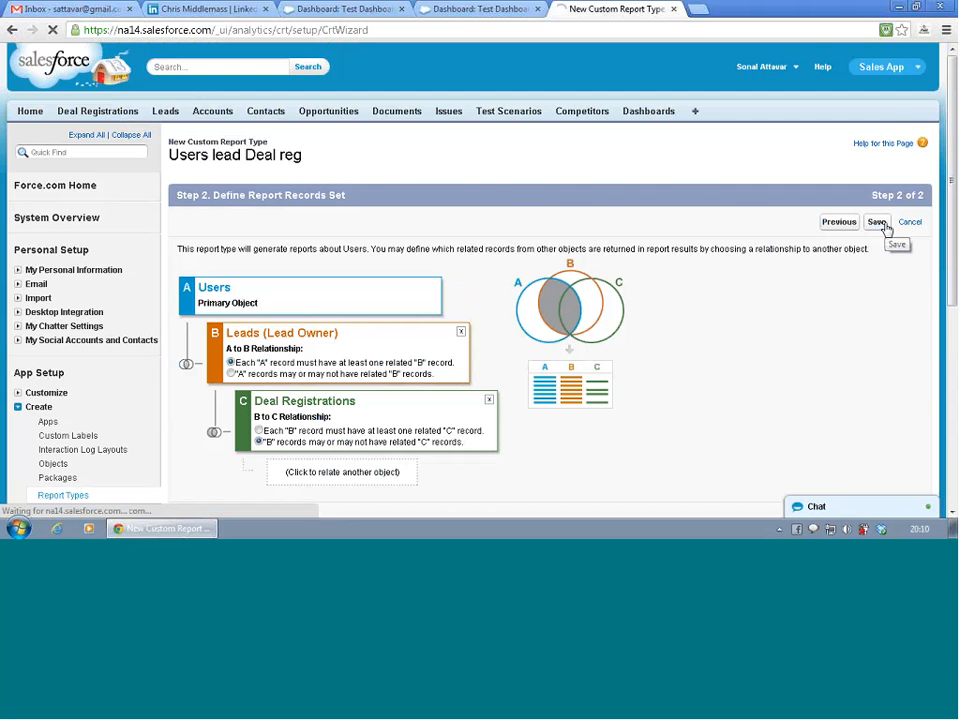
pyautogui.scroll(-5, 568, 353)
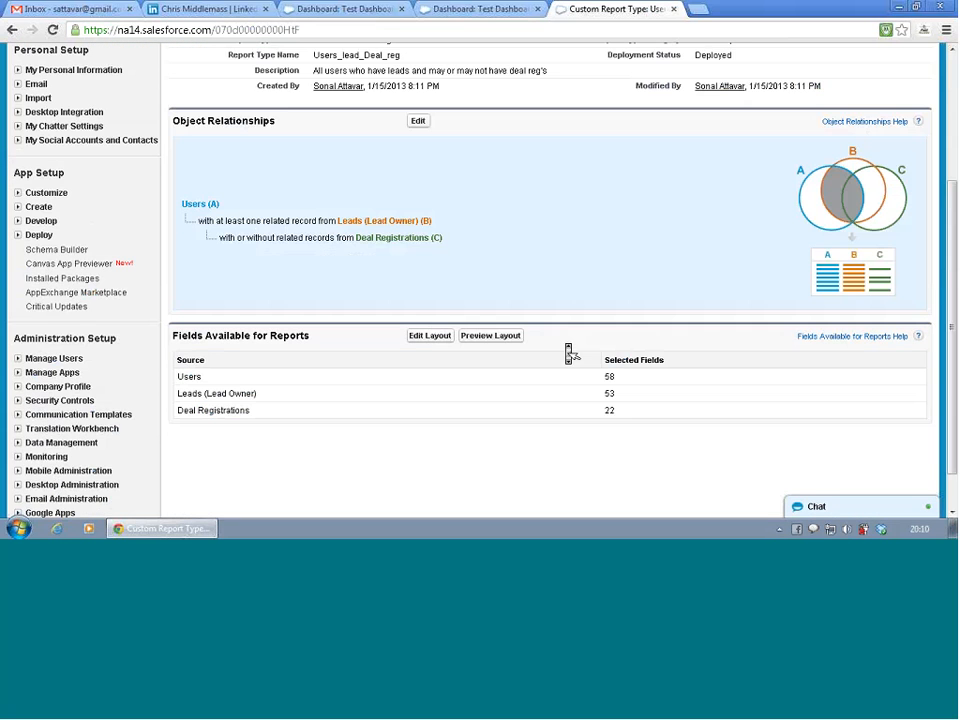
pyautogui.scroll(3, 568, 353)
pyautogui.scroll(-1, 568, 353)
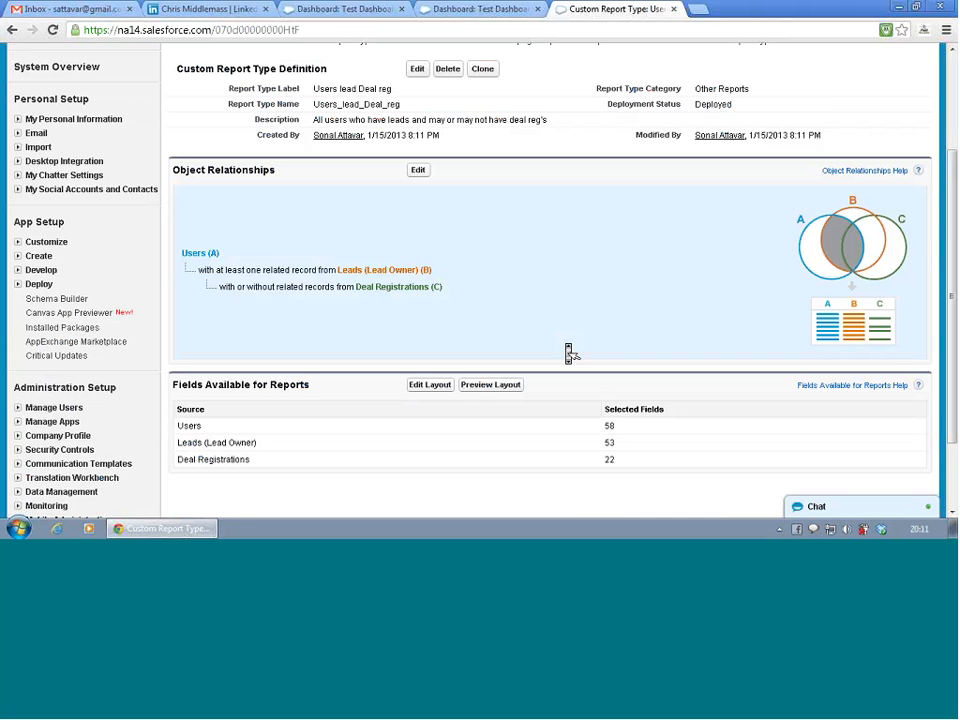
# - Open the report type's field layout for editing and examine the fields in the Users, Leads (Lead Owner) and Deal Registrations sections
pyautogui.click(427, 386)
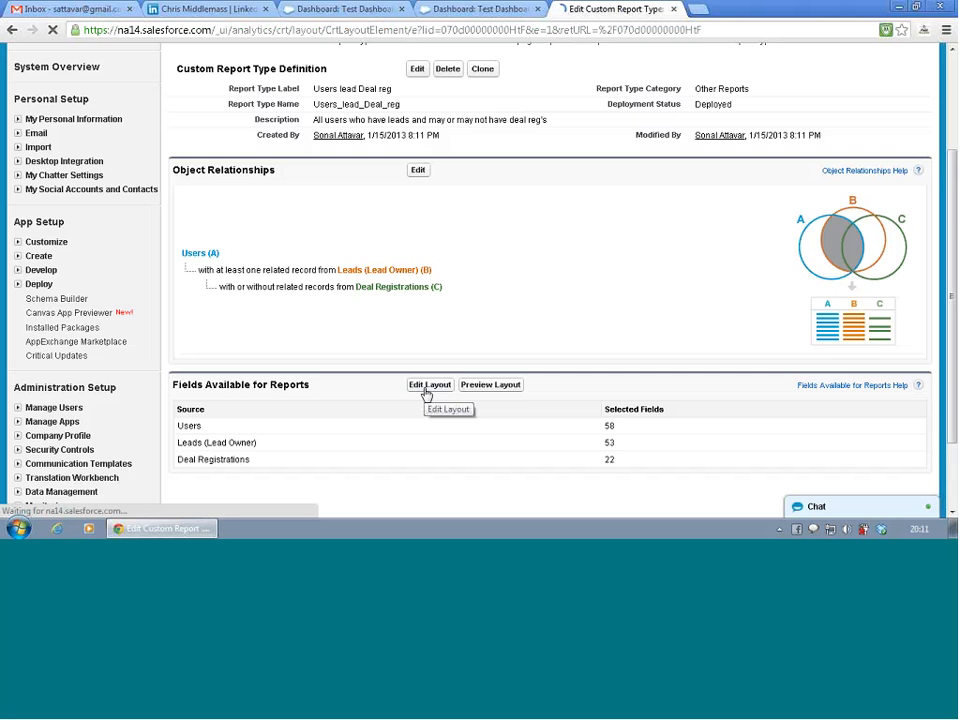
pyautogui.scroll(-3, 450, 306)
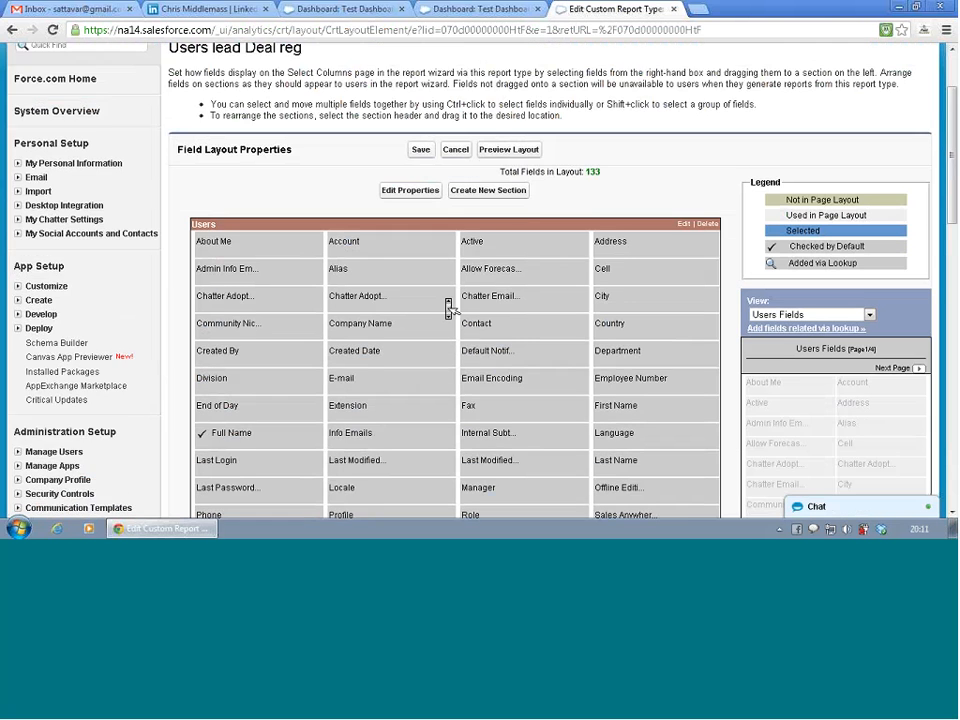
pyautogui.scroll(-4, 450, 306)
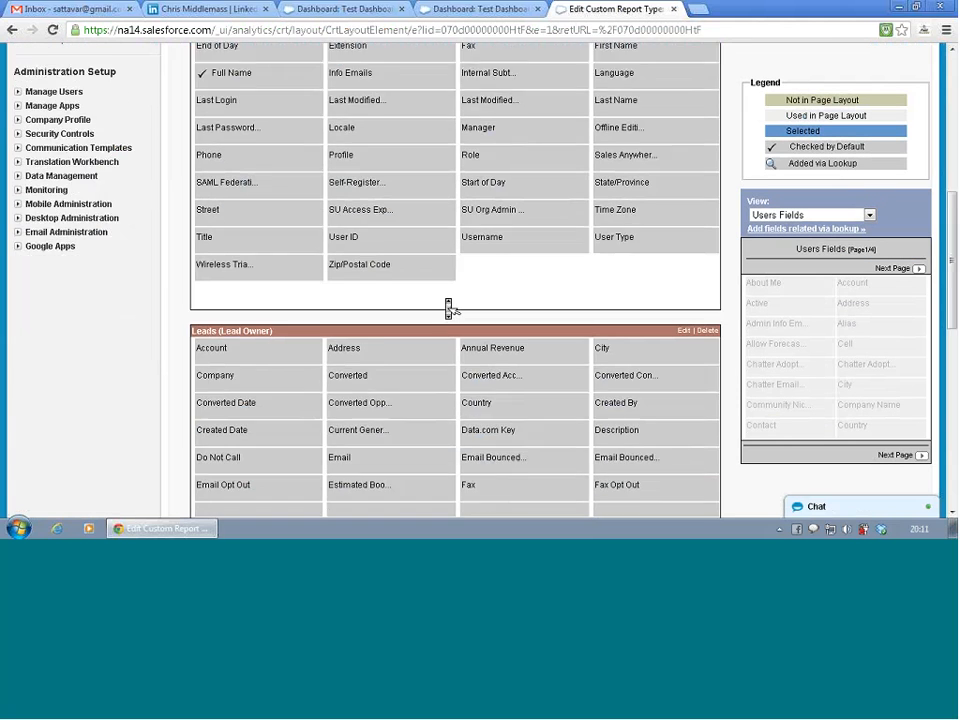
pyautogui.scroll(-2, 449, 308)
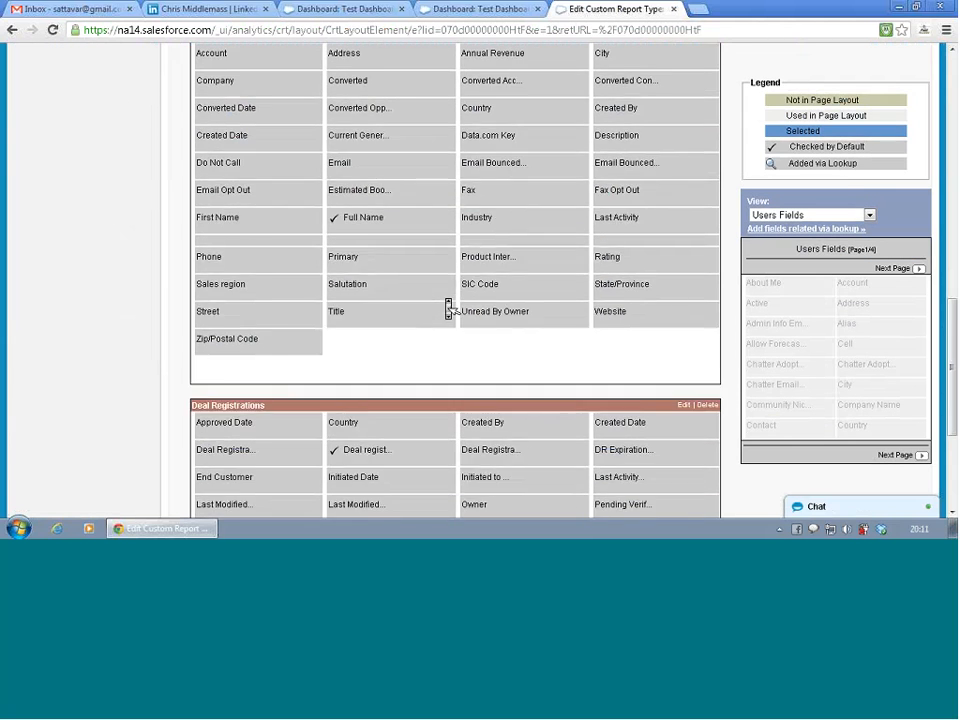
pyautogui.scroll(-2, 449, 308)
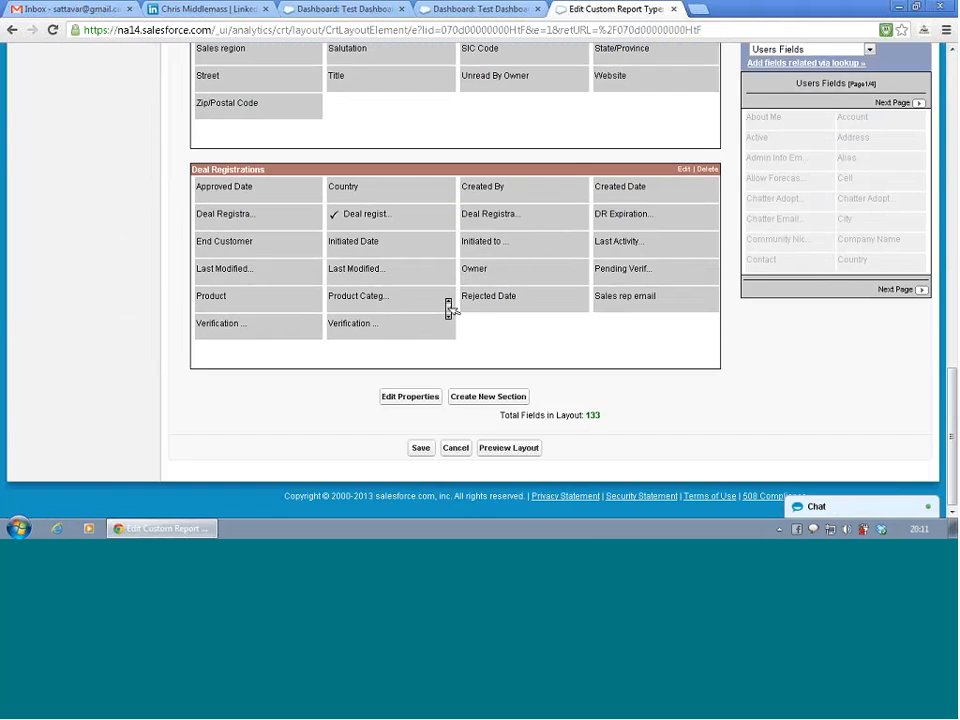
pyautogui.scroll(1, 450, 308)
pyautogui.scroll(10, 449, 308)
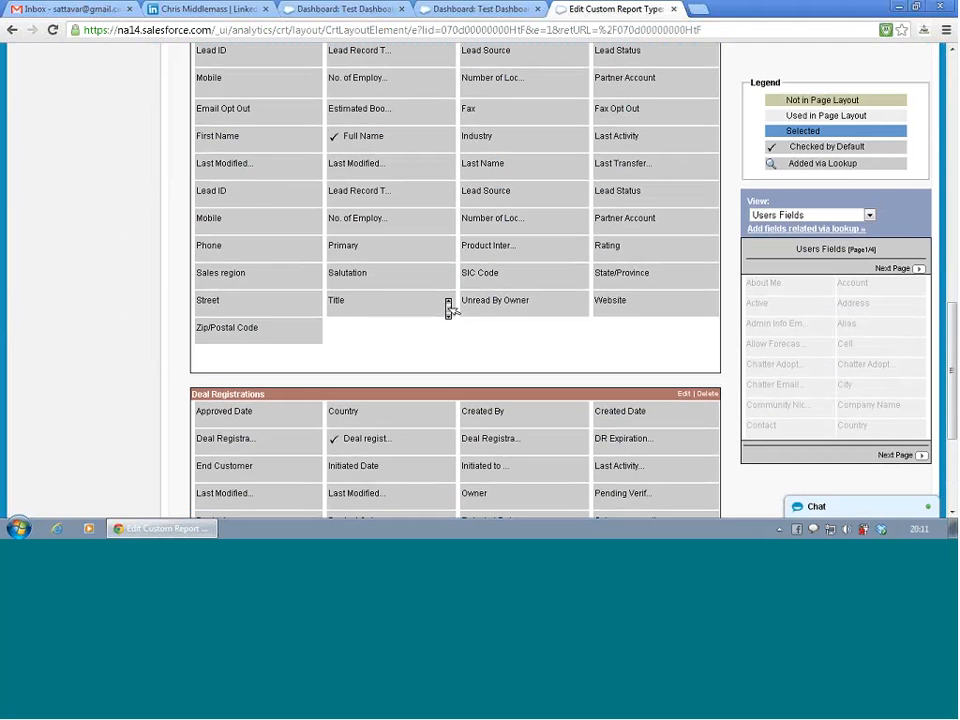
pyautogui.scroll(-3, 449, 308)
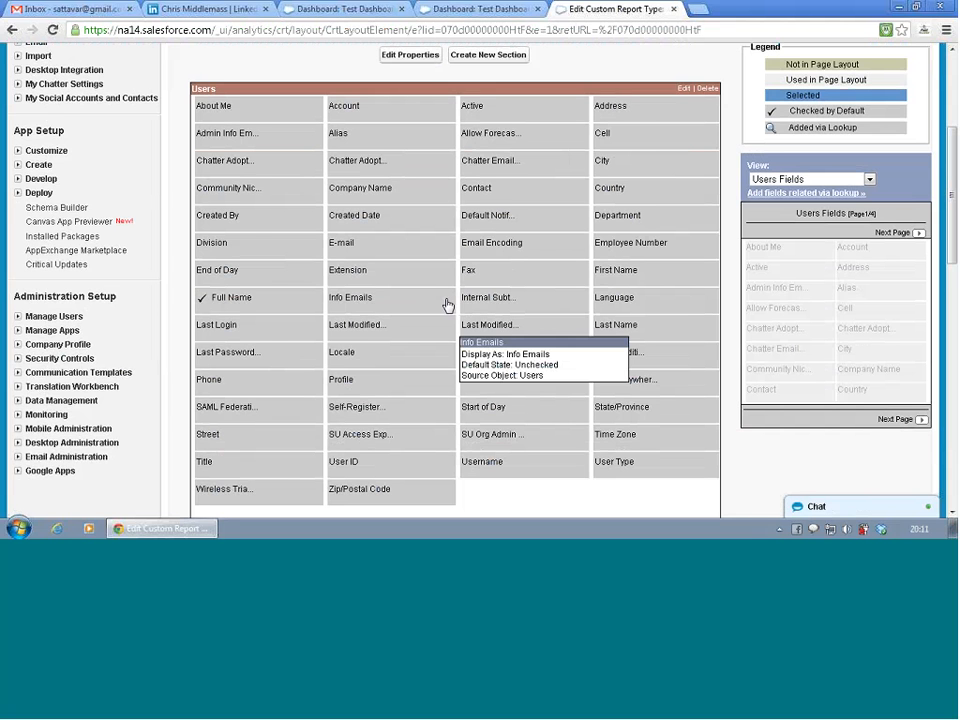
pyautogui.scroll(-1, 448, 305)
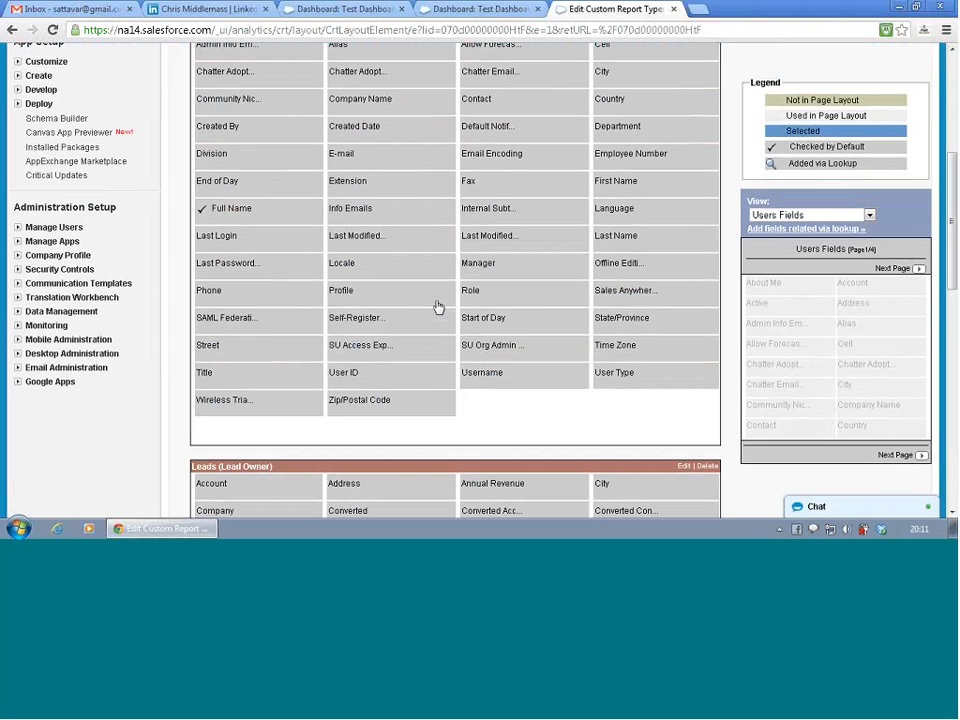
# - Examine the Users section's default-checked Full Name field and the objects whose fields can be viewed for the layout
pyautogui.click(414, 302)
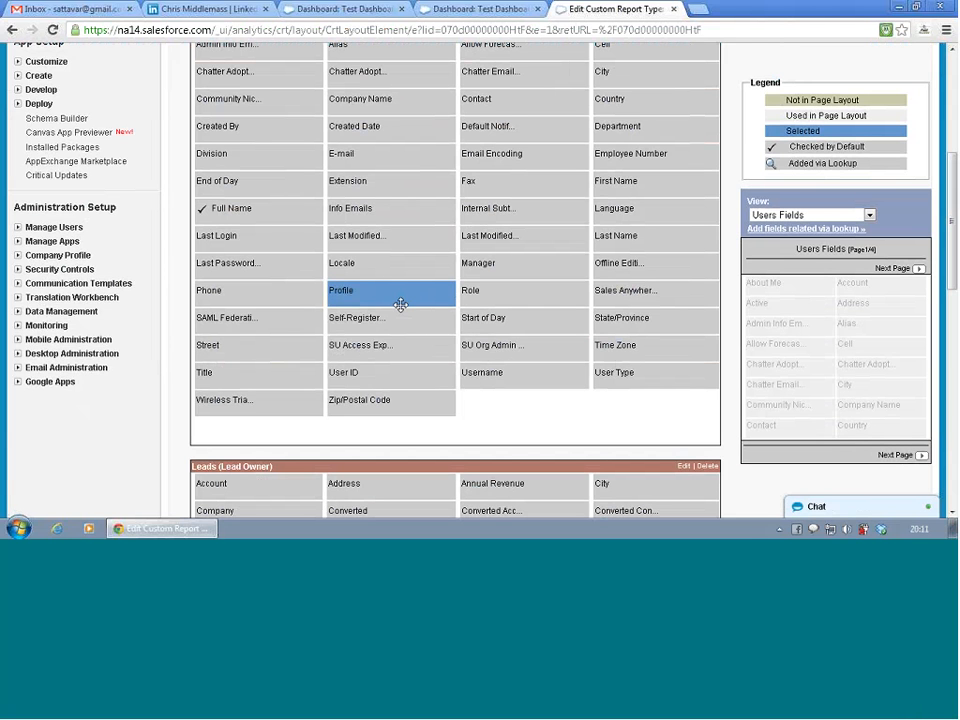
pyautogui.click(255, 209)
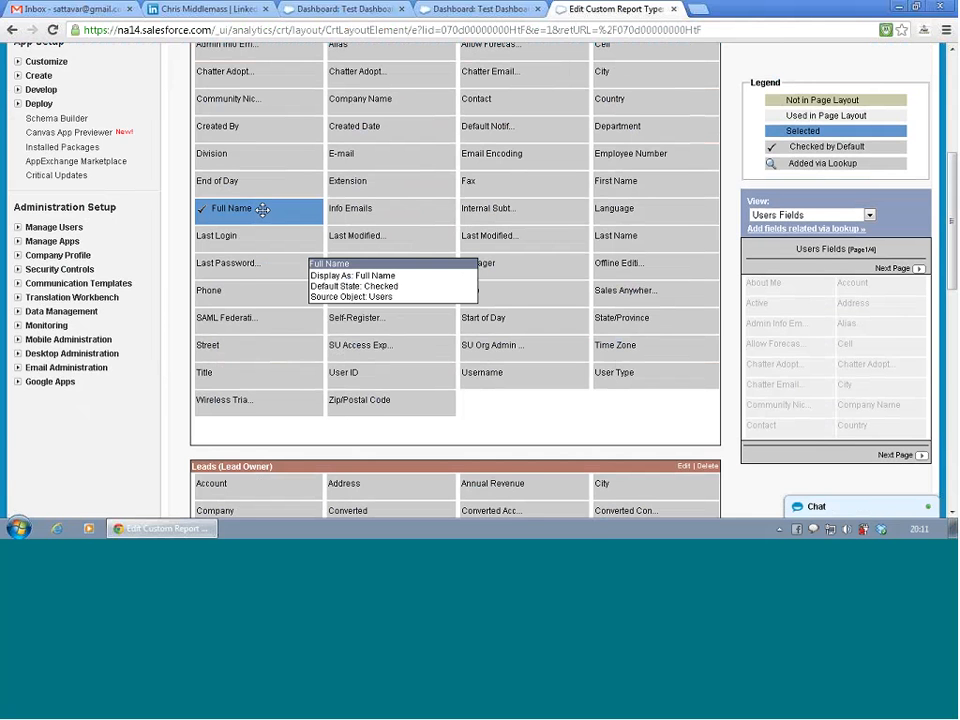
pyautogui.scroll(4, 262, 209)
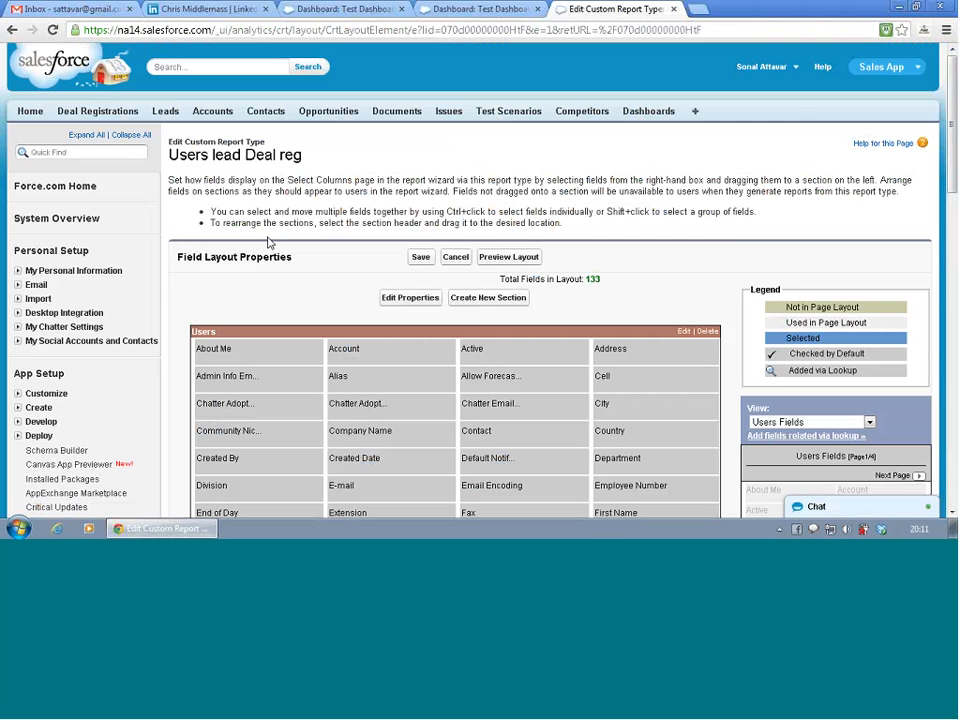
pyautogui.scroll(-2, 268, 220)
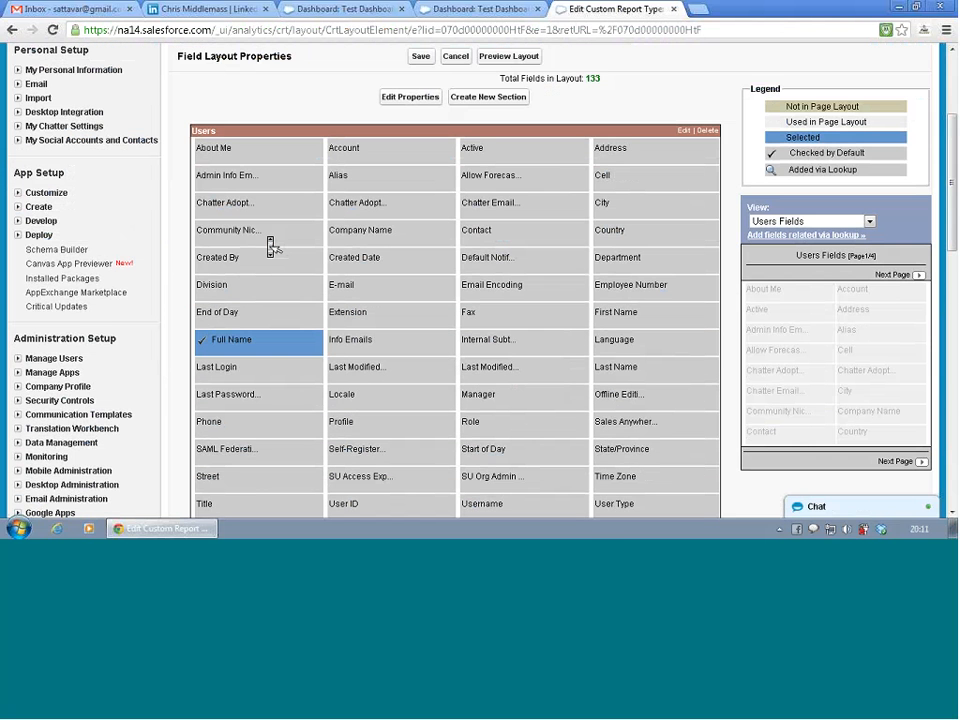
pyautogui.click(868, 221)
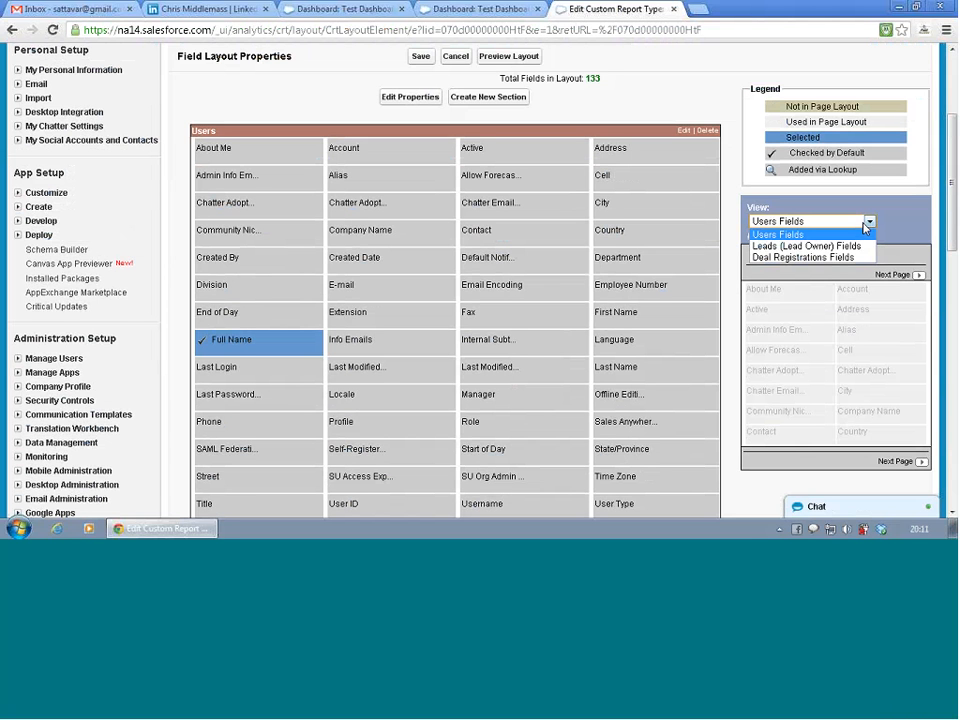
pyautogui.click(865, 230)
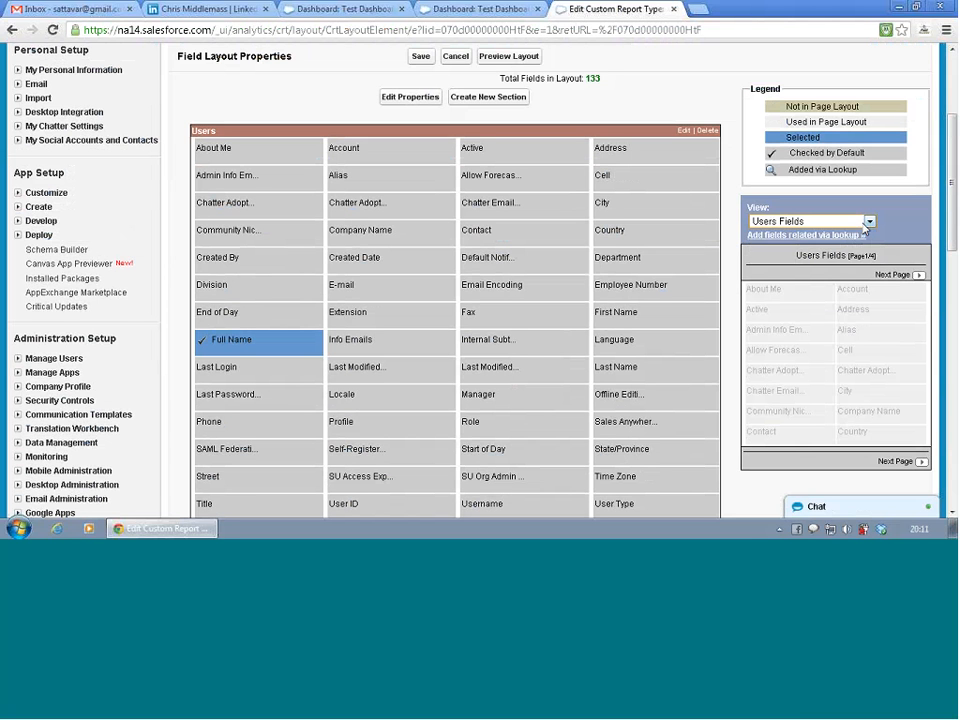
pyautogui.click(866, 222)
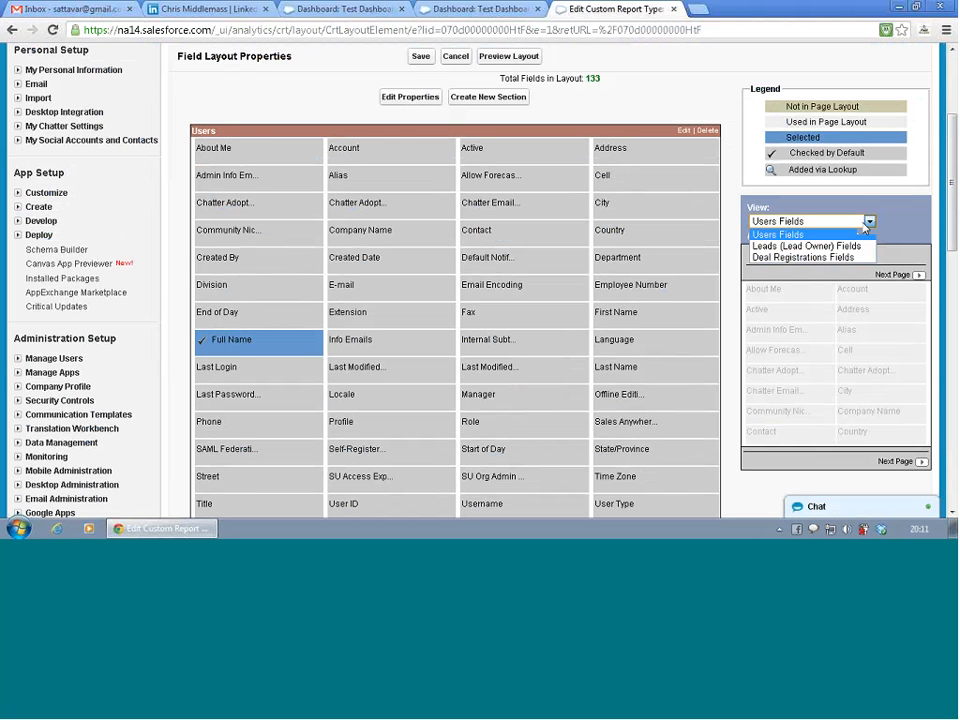
pyautogui.click(865, 229)
pyautogui.scroll(-1, 868, 233)
pyautogui.scroll(-5, 868, 233)
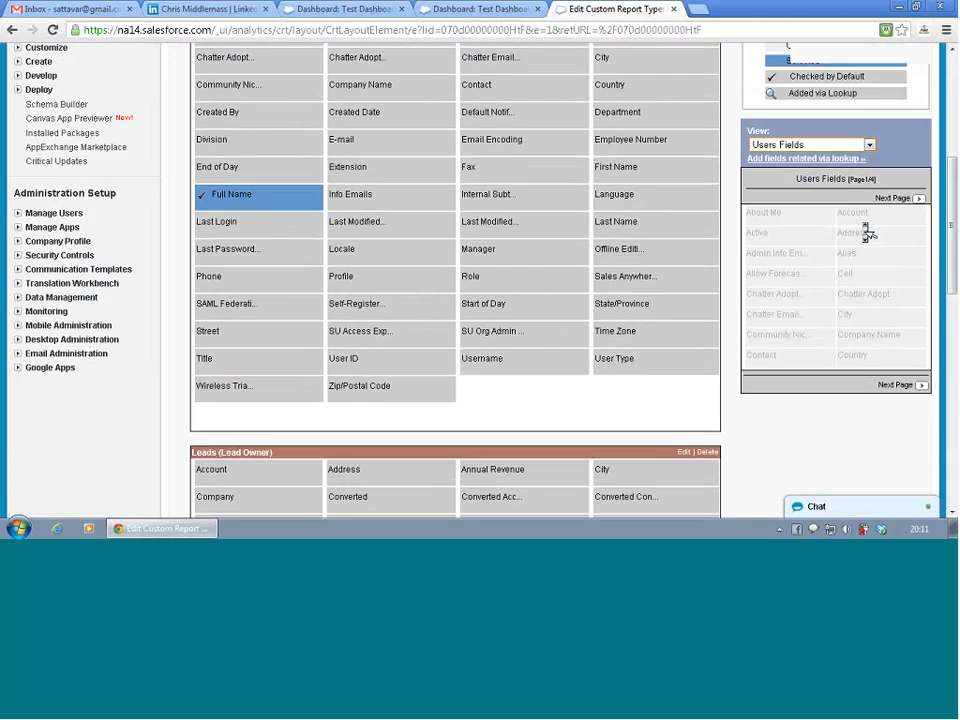
pyautogui.scroll(6, 866, 232)
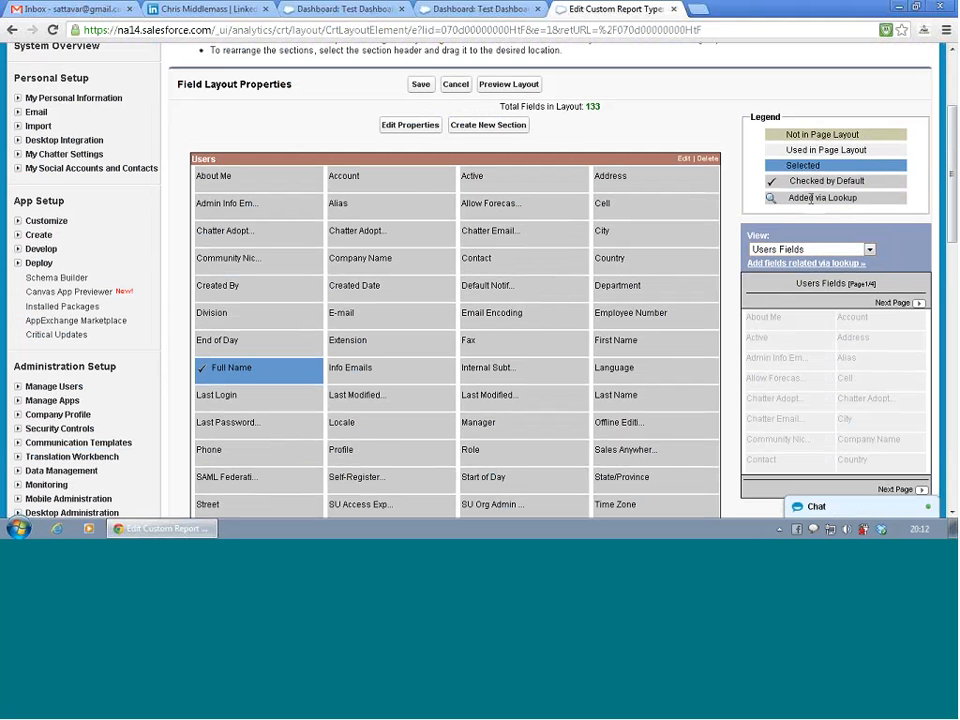
pyautogui.scroll(-3, 810, 198)
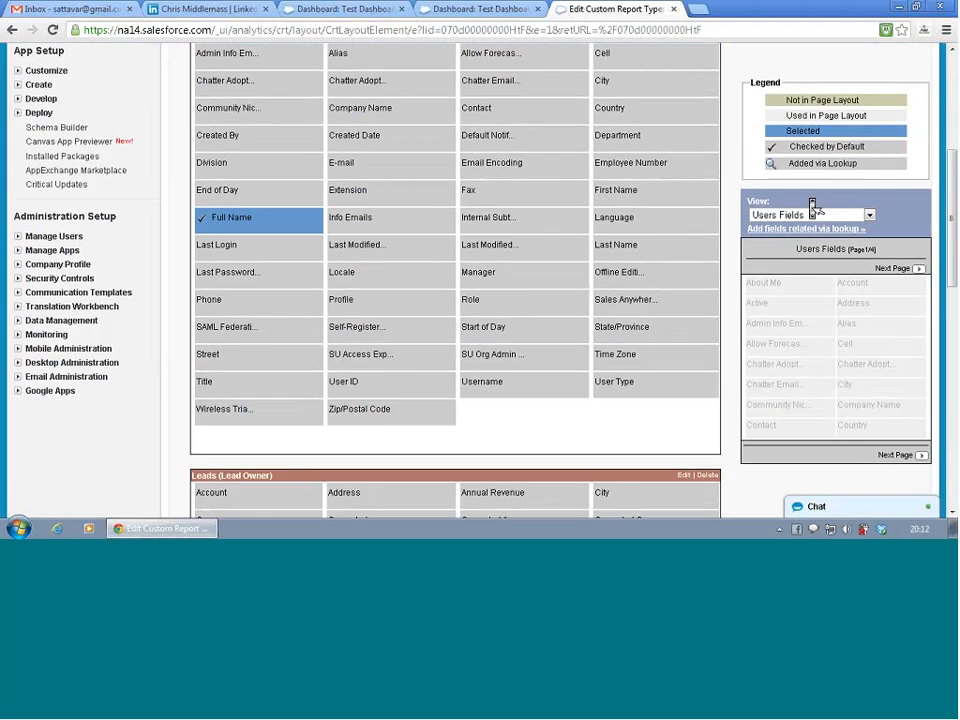
# - Browse the Contact fields available to the Users section via lookup, and dismiss the dialog without adding any
pyautogui.click(807, 229)
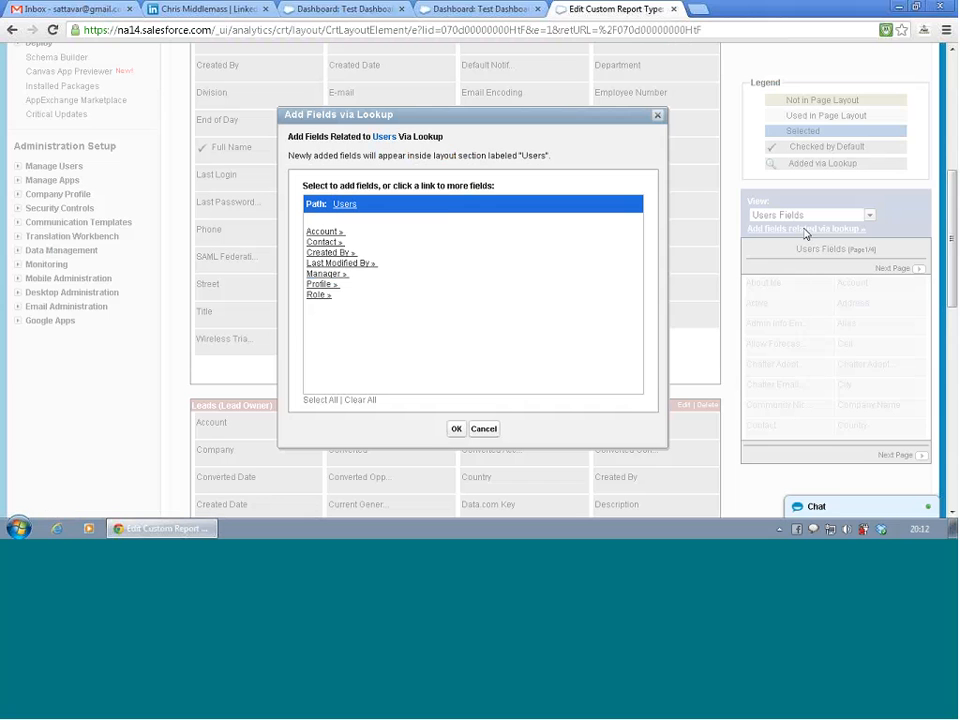
pyautogui.click(330, 241)
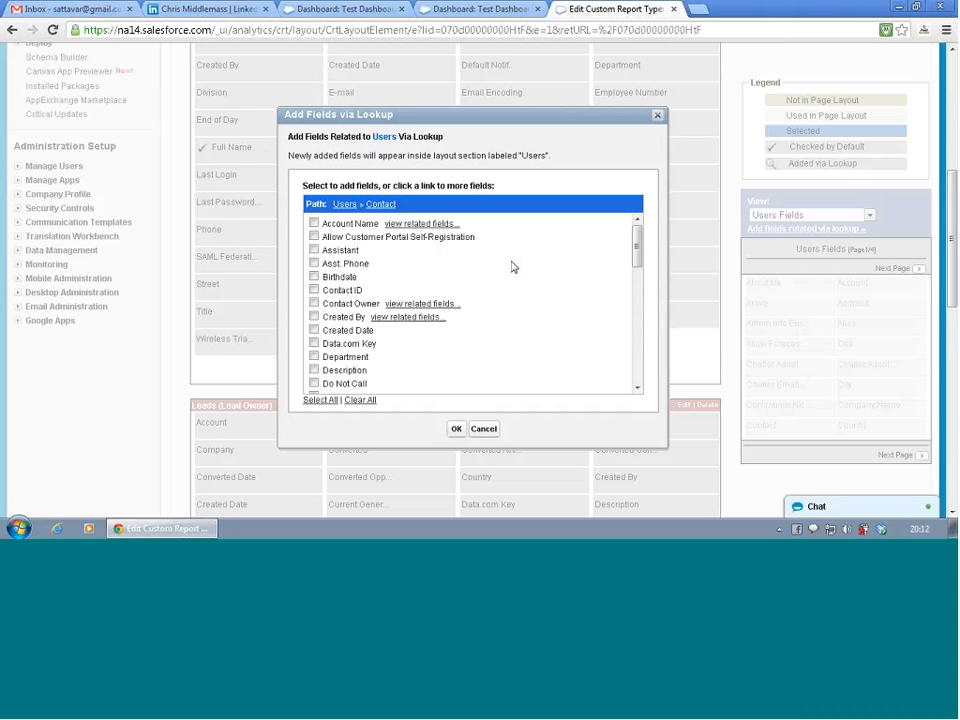
pyautogui.scroll(-5, 513, 268)
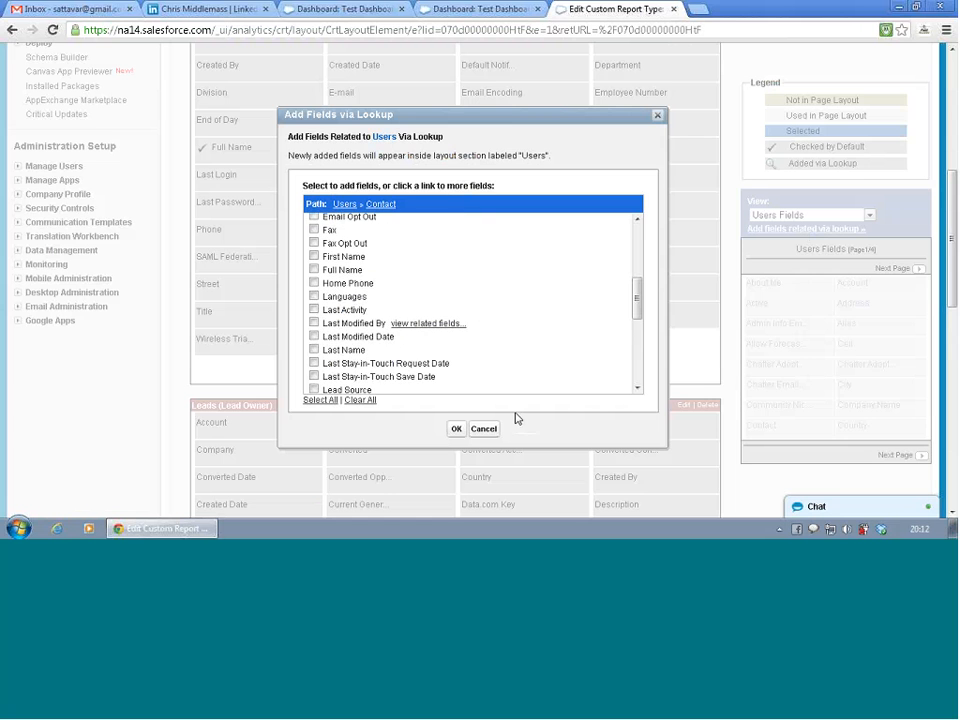
pyautogui.click(484, 429)
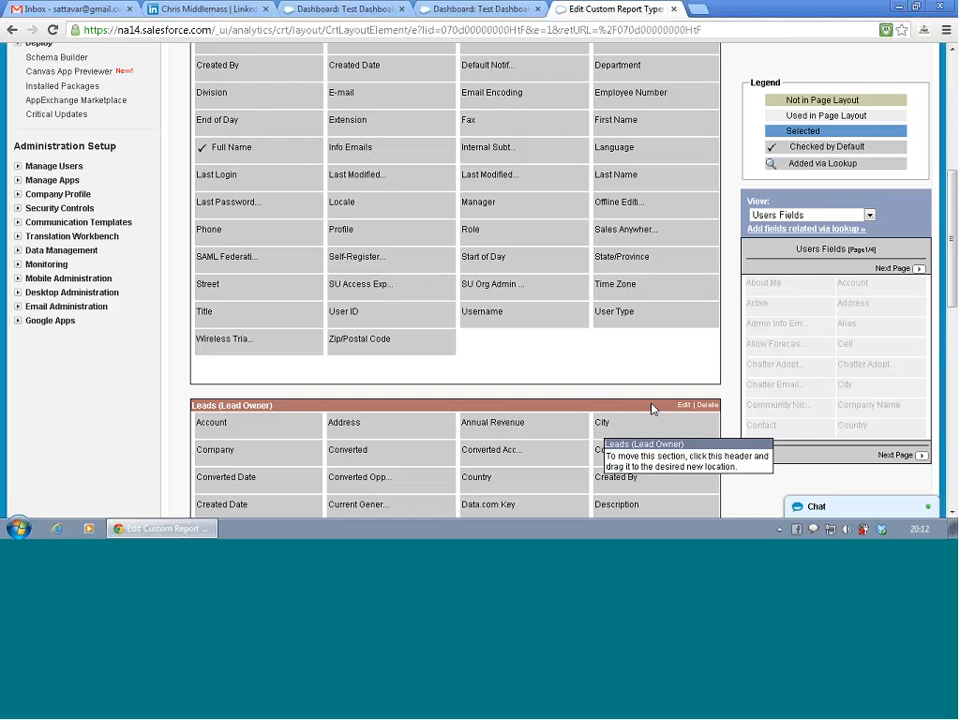
# - Leave the field layout editor without saving and review the report type's definition, object relationships and fields available for reports
pyautogui.scroll(5, 651, 409)
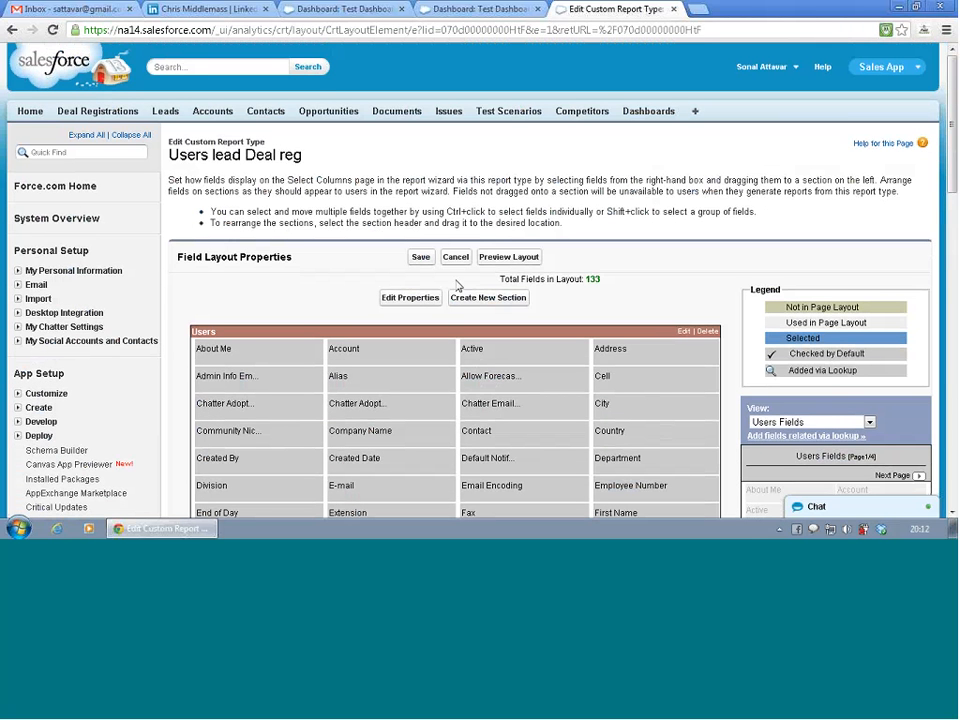
pyautogui.click(460, 265)
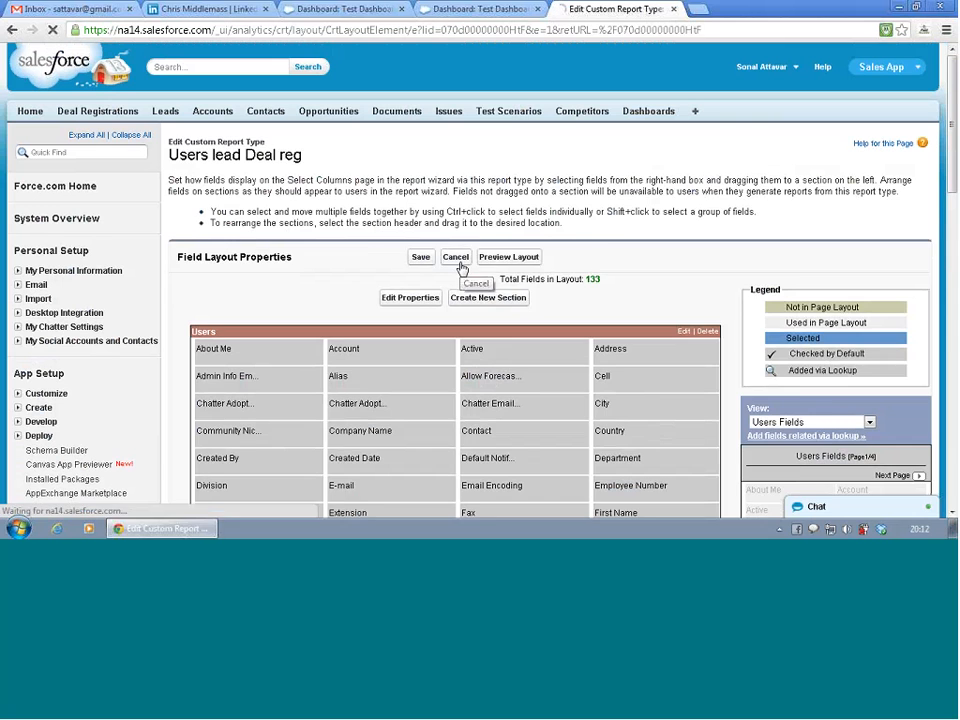
pyautogui.scroll(-3, 549, 353)
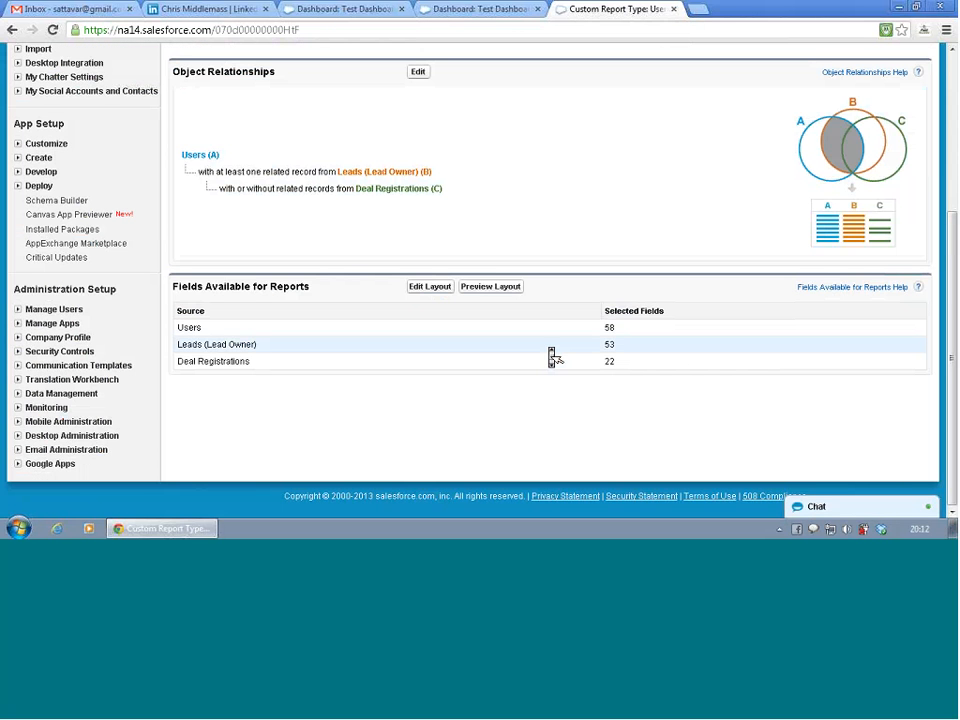
pyautogui.scroll(1, 553, 357)
pyautogui.scroll(2, 553, 357)
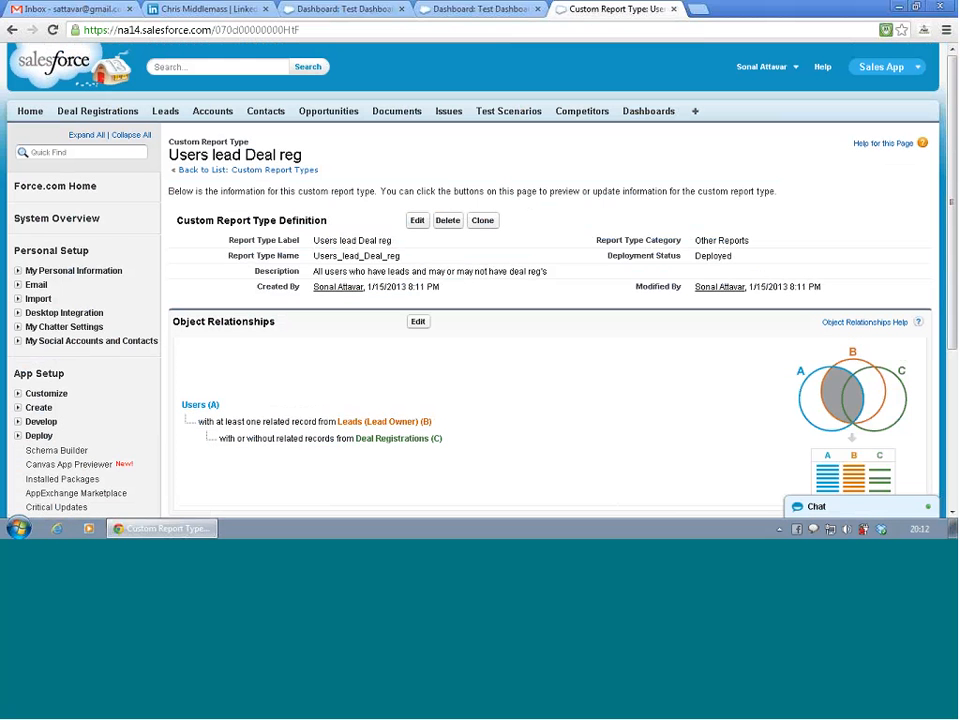
# - Switch to the Test Dashboard view page, go back to the dashboard list and start a new report
pyautogui.click(345, 9)
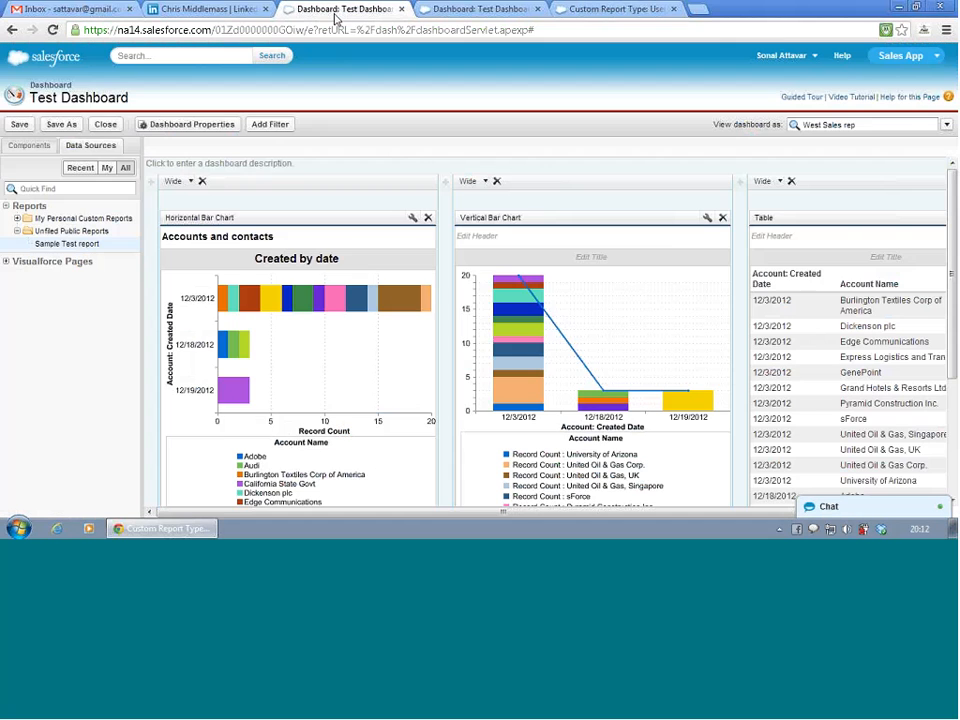
pyautogui.click(465, 9)
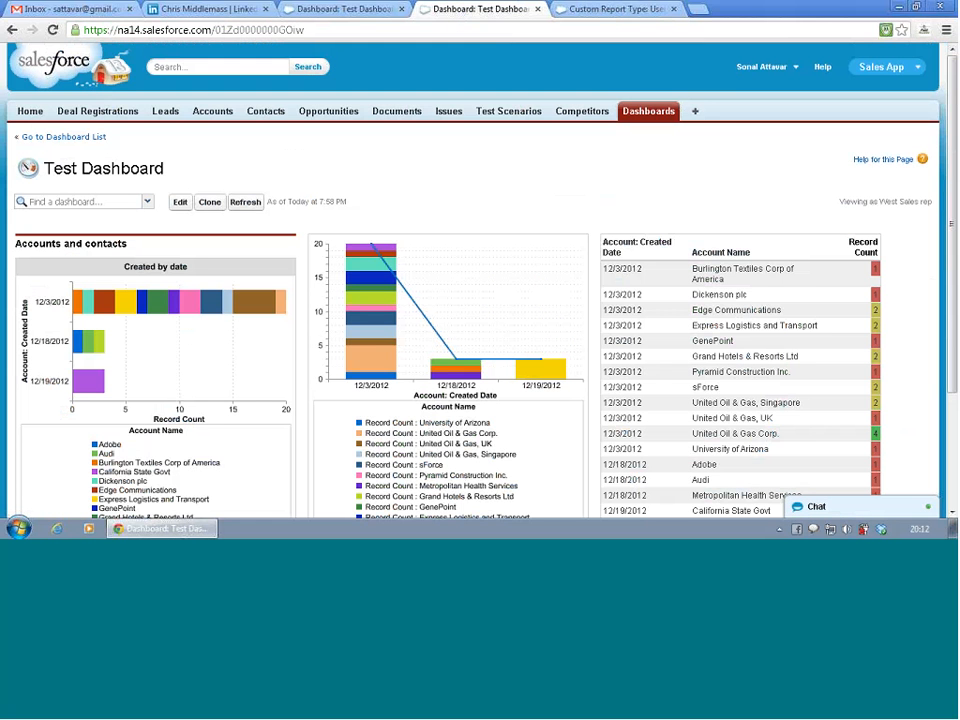
pyautogui.click(80, 137)
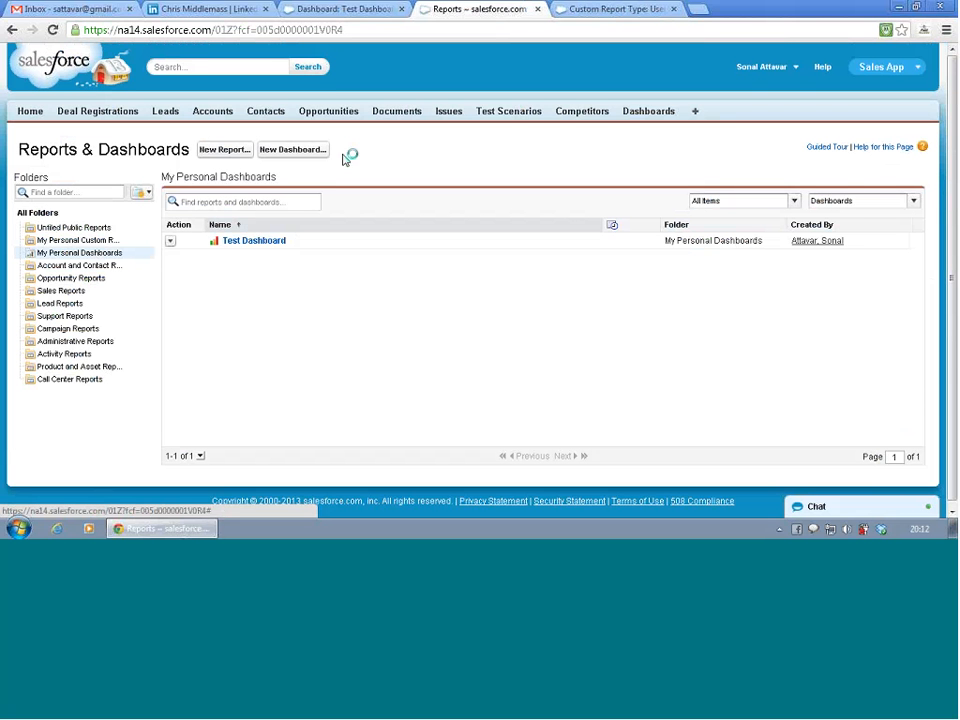
pyautogui.click(242, 152)
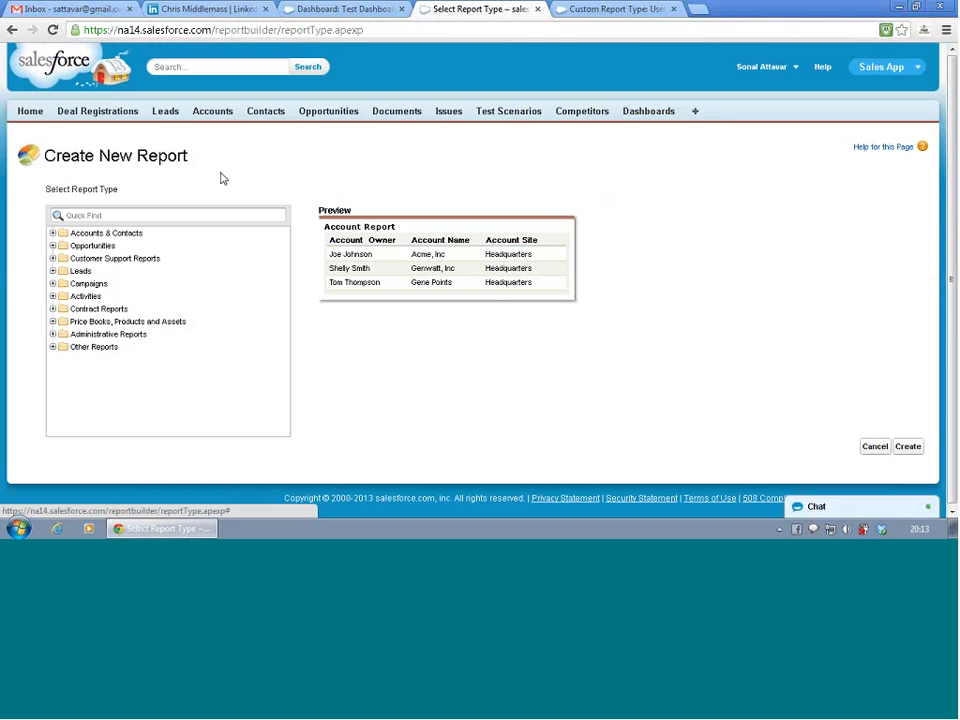
# - Create the report from the Users lead Deal reg report type under Other Reports
pyautogui.click(52, 347)
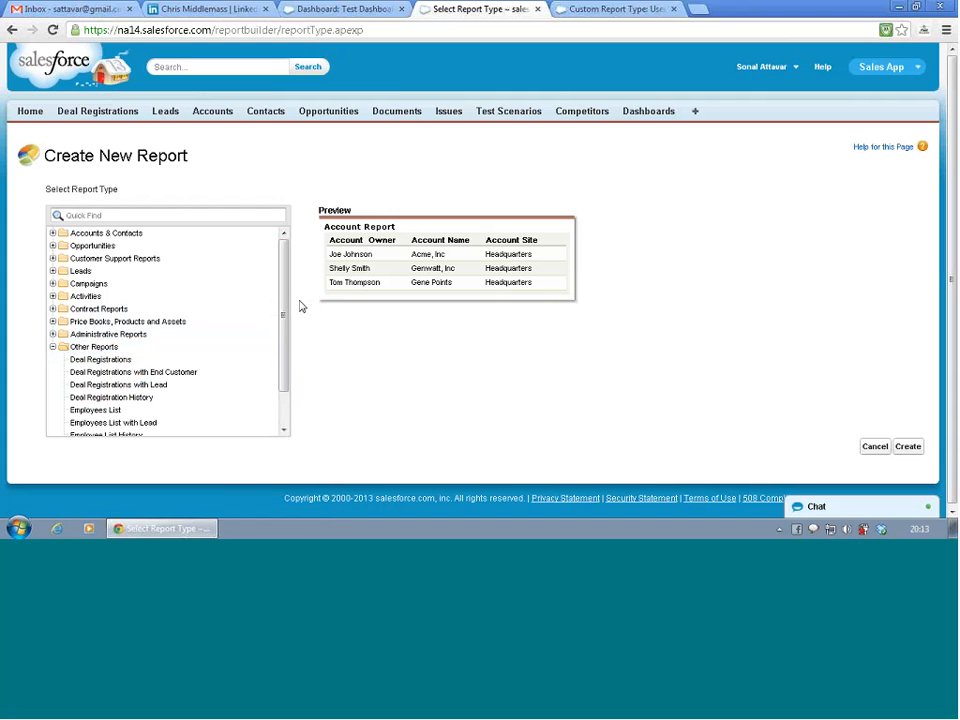
pyautogui.moveTo(279, 311); pyautogui.dragTo(285, 360)
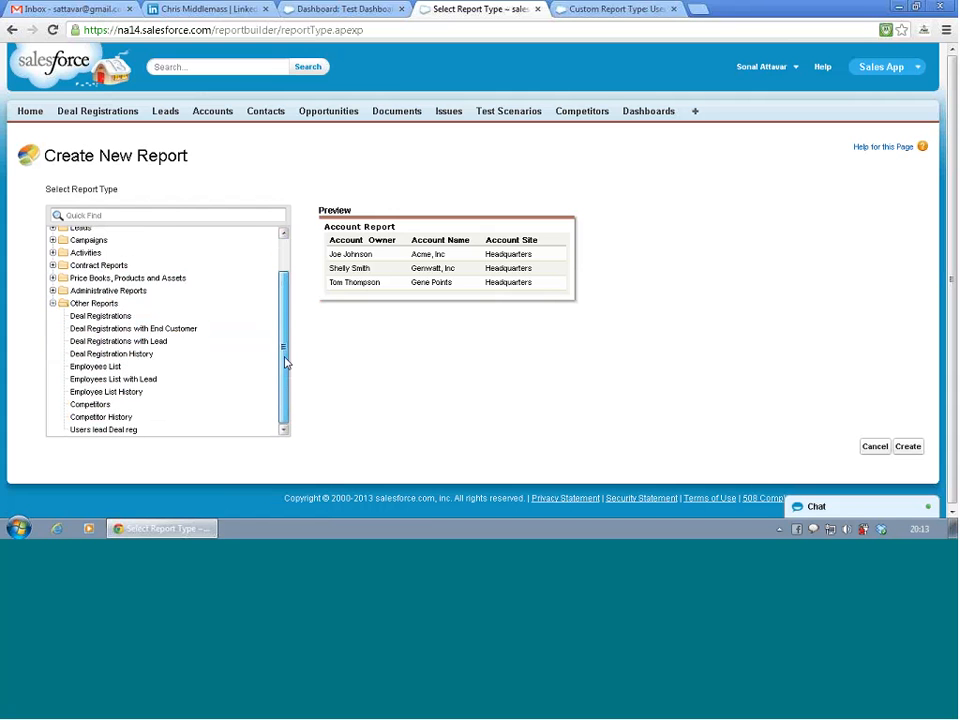
pyautogui.click(110, 433)
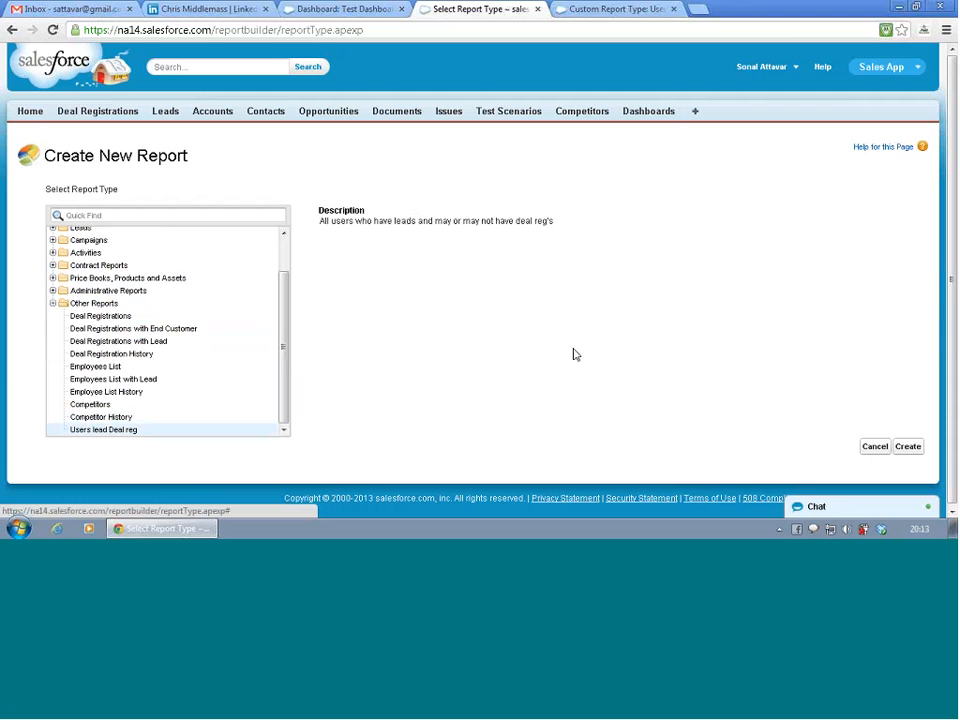
pyautogui.click(916, 448)
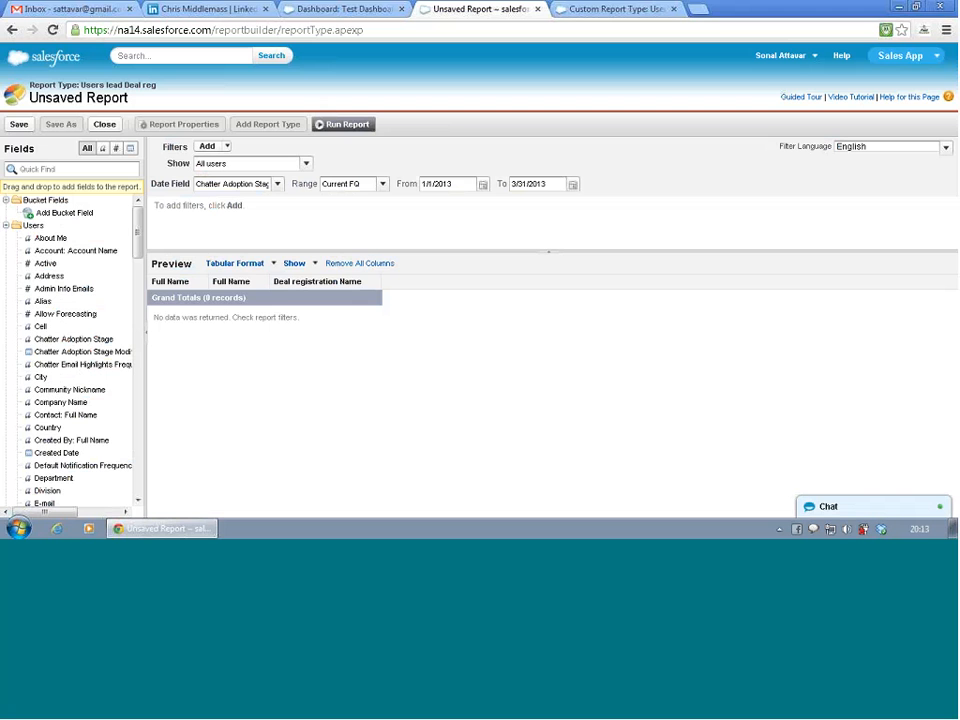
# - Set the report's date range to All Time
pyautogui.click(261, 185)
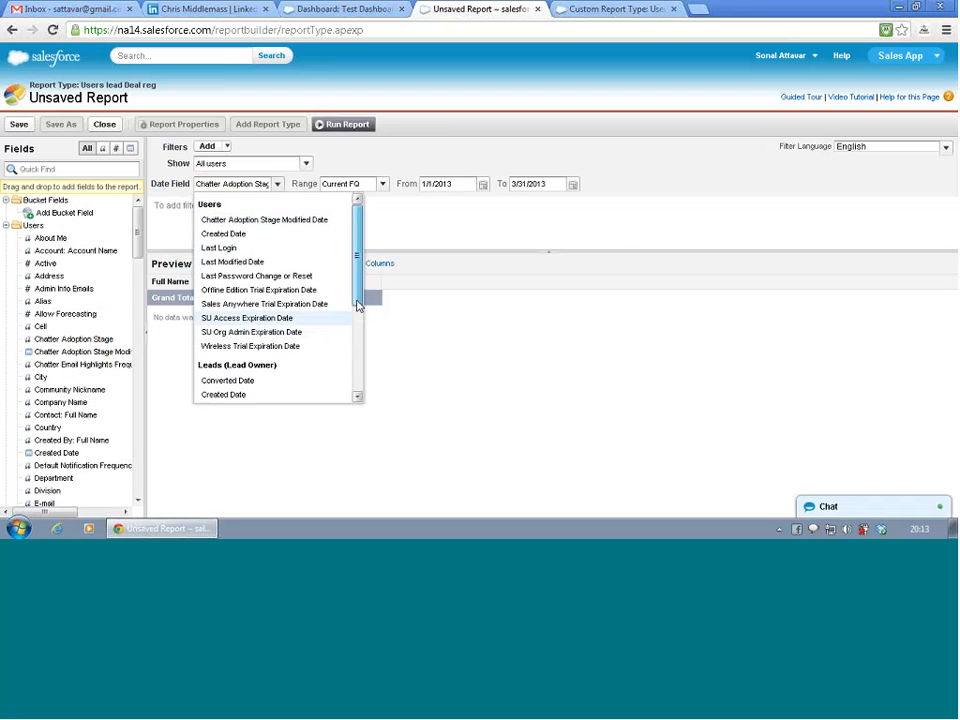
pyautogui.moveTo(357, 303)
pyautogui.mouseDown()
pyautogui.moveTo(357, 367)
pyautogui.moveTo(358, 300)
pyautogui.mouseUp()
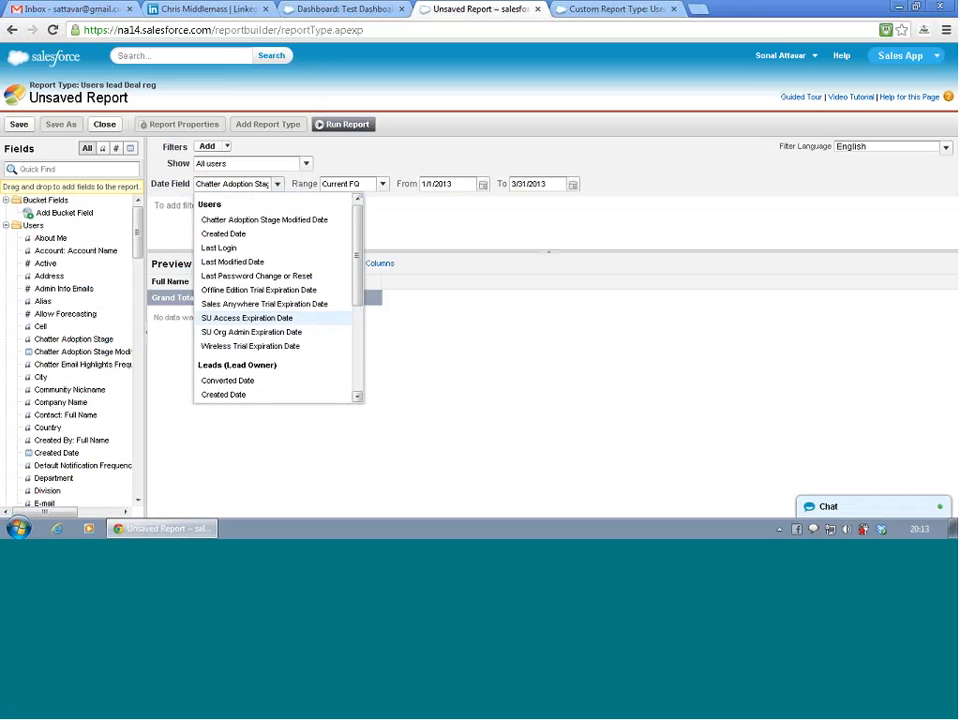
pyautogui.click(383, 185)
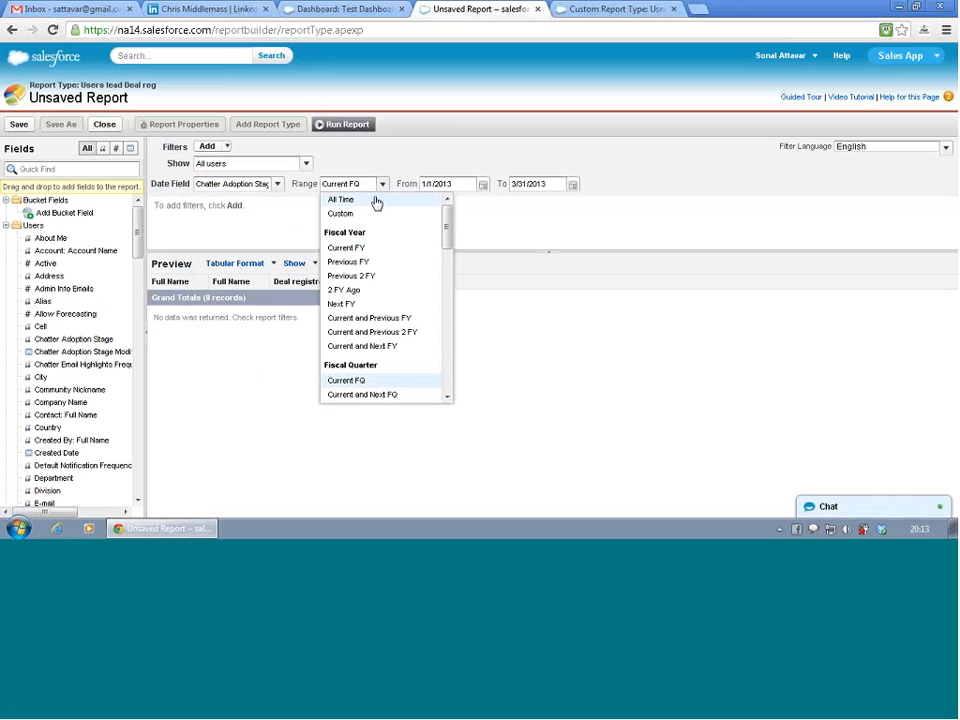
pyautogui.click(376, 199)
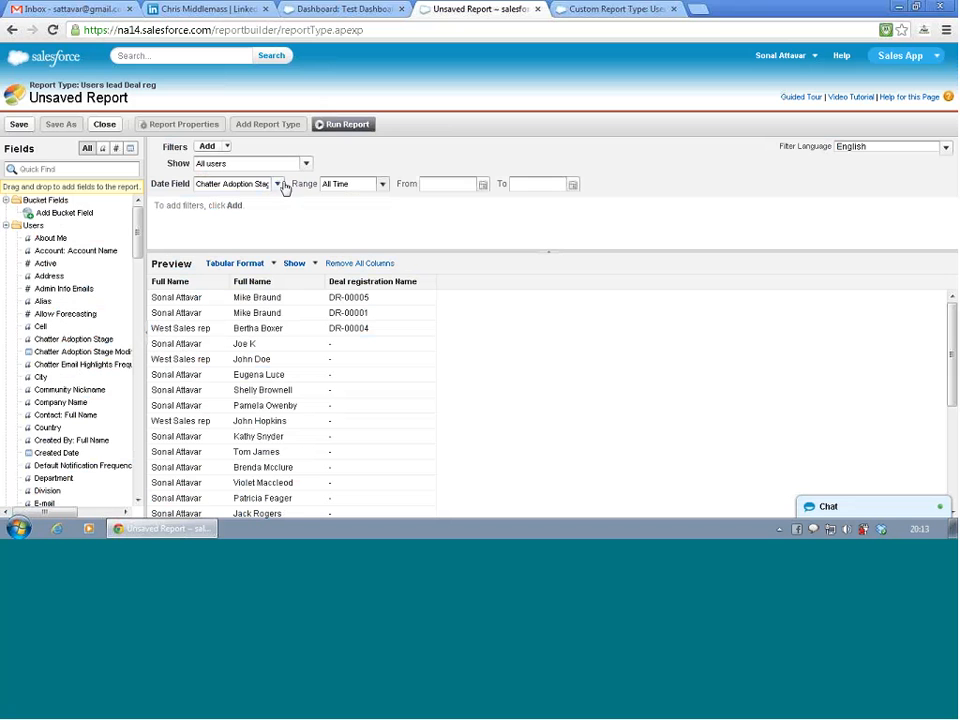
pyautogui.click(361, 189)
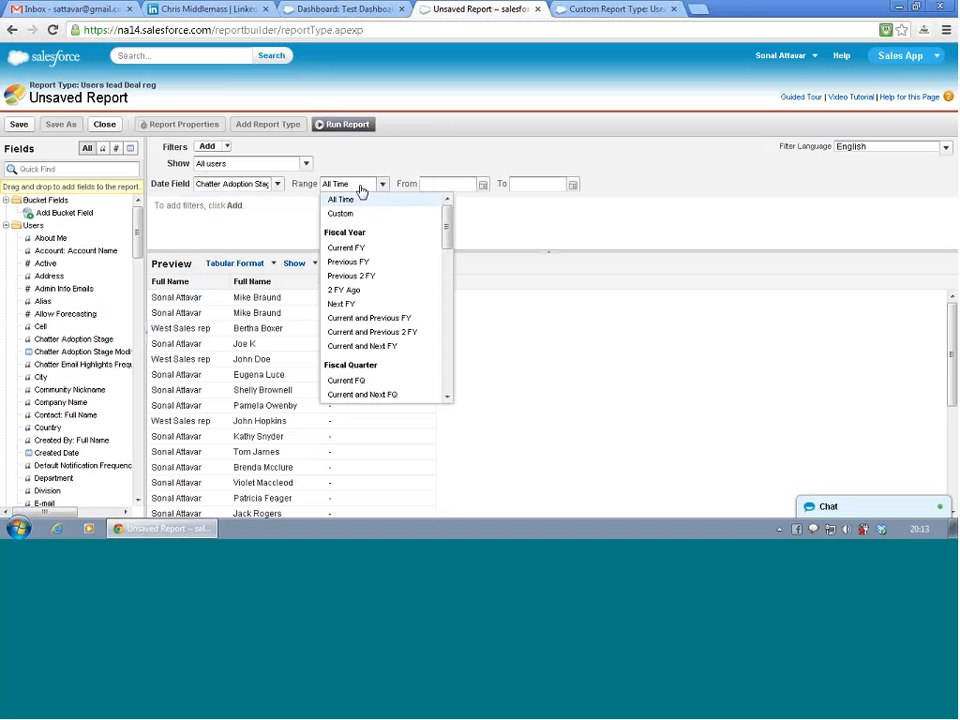
pyautogui.click(361, 190)
# - Set the report's date field to Last Login under Users
pyautogui.click(268, 185)
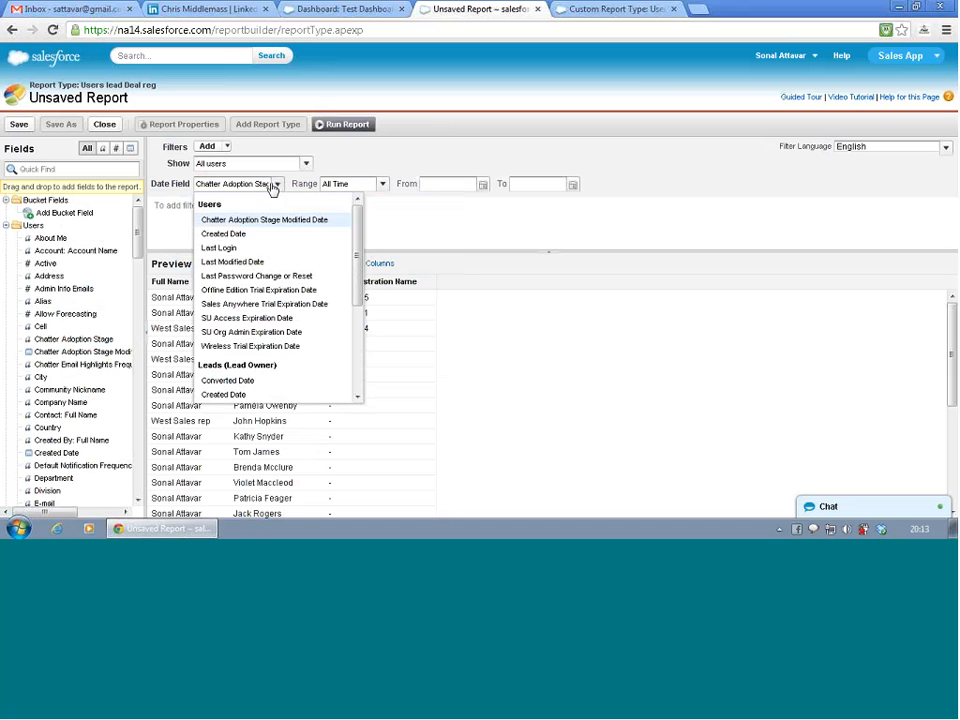
pyautogui.click(270, 248)
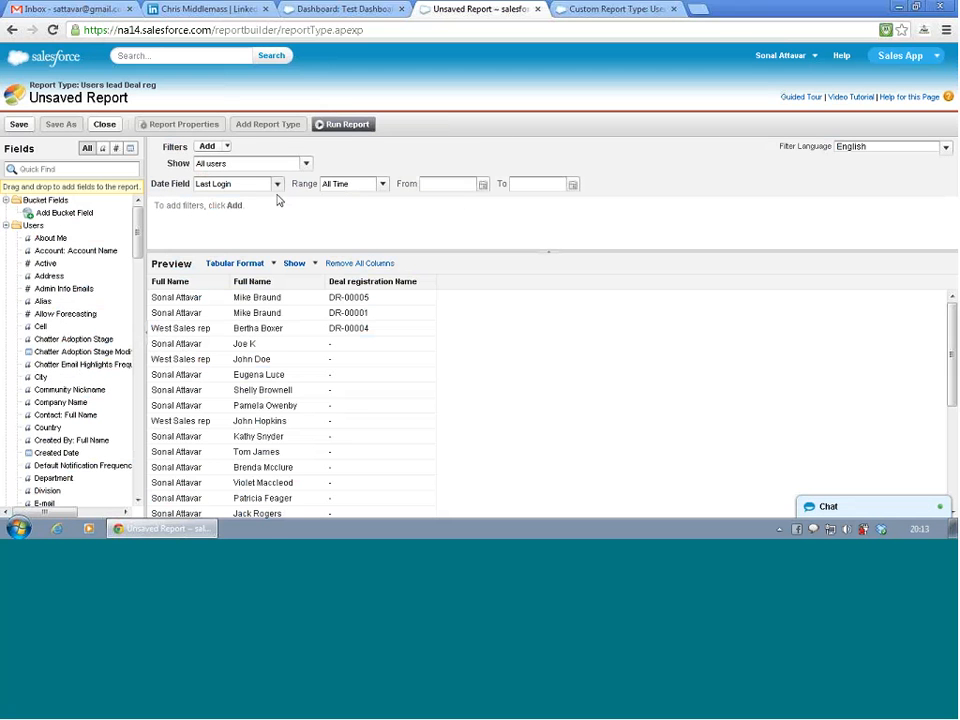
pyautogui.click(275, 187)
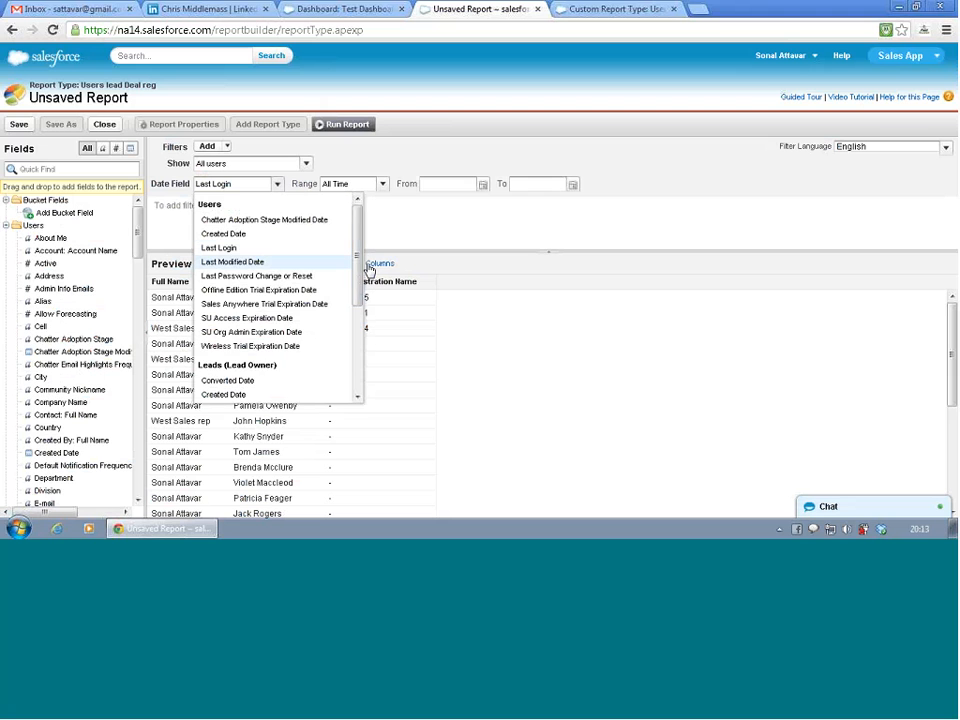
pyautogui.moveTo(360, 264); pyautogui.dragTo(359, 282)
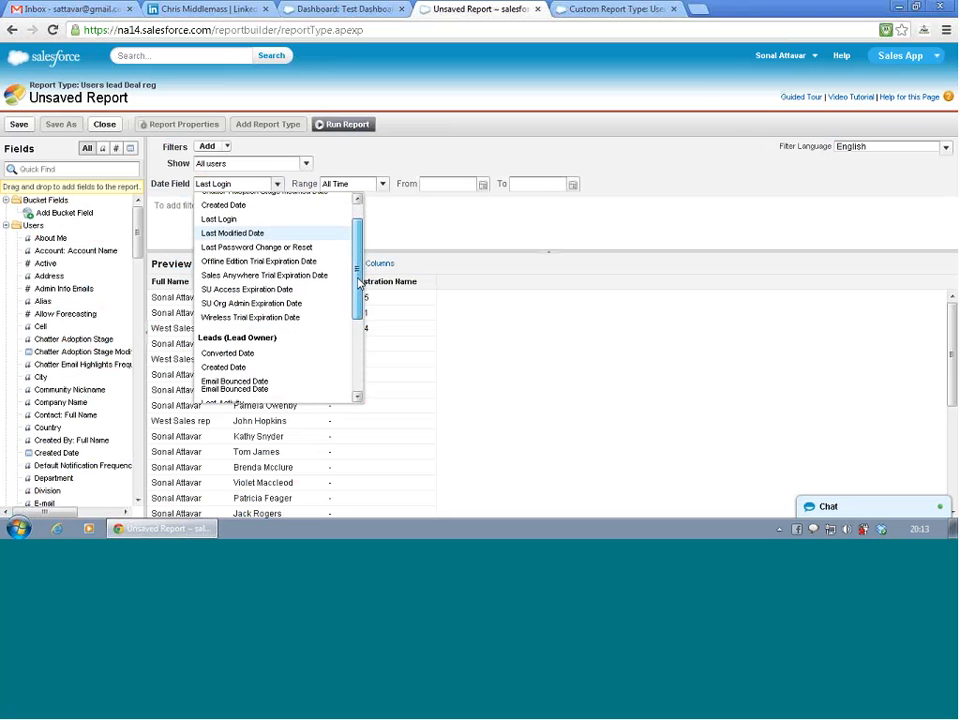
pyautogui.click(266, 218)
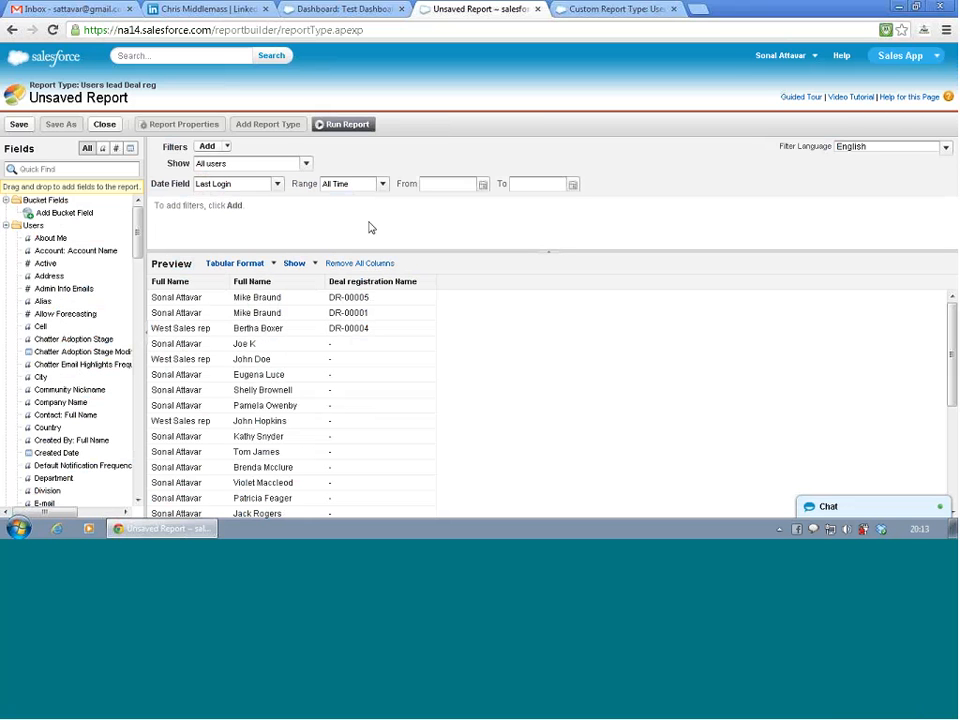
# - Look through the available date fields and choose Created Date under Users
pyautogui.click(277, 184)
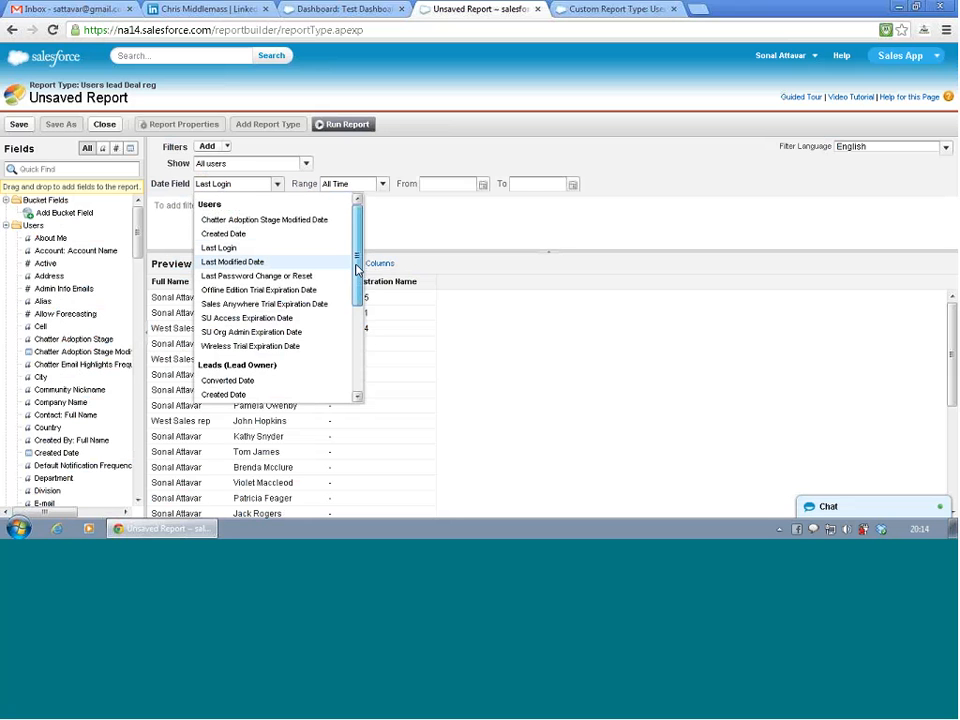
pyautogui.scroll(-1, 356, 287)
pyautogui.scroll(-2, 357, 300)
pyautogui.scroll(3, 358, 295)
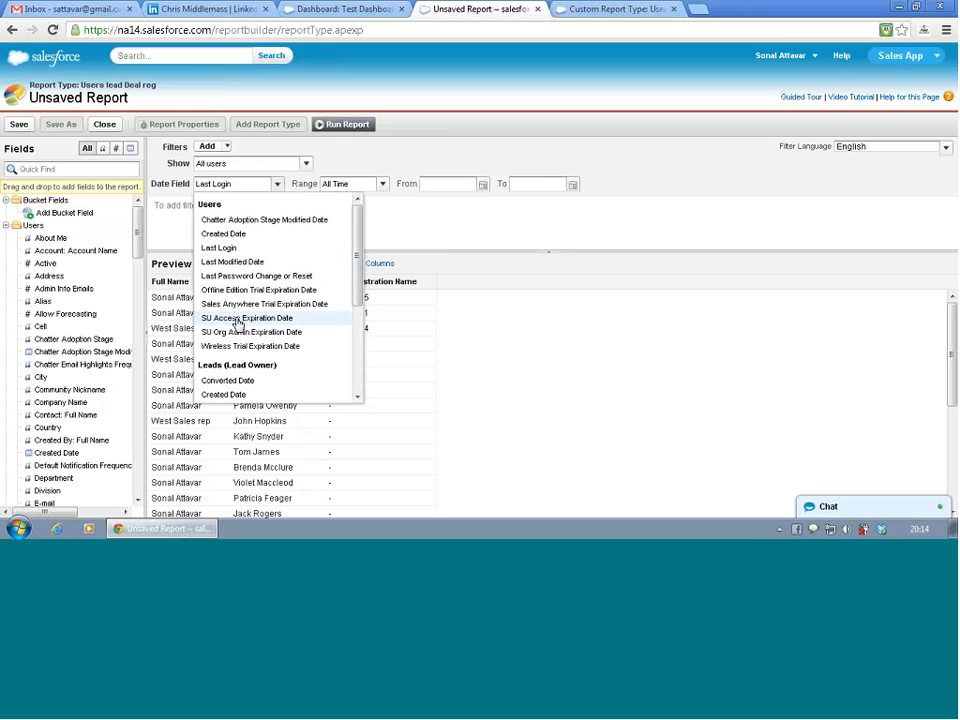
pyautogui.click(229, 238)
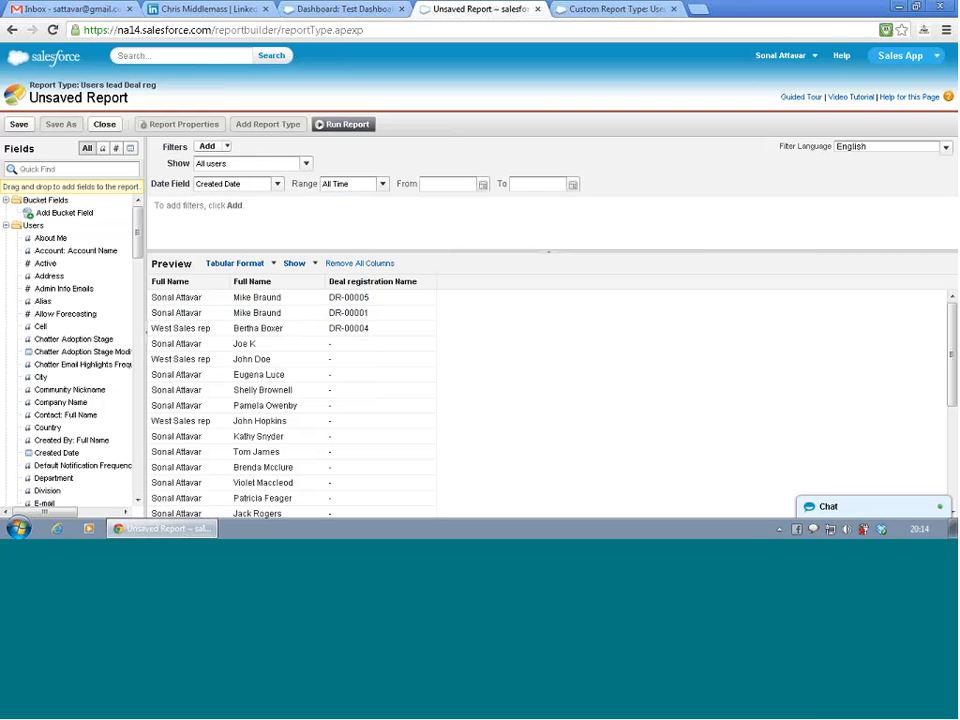
# - Set the report's date field to Created Date under Leads (Lead Owner)
pyautogui.click(277, 184)
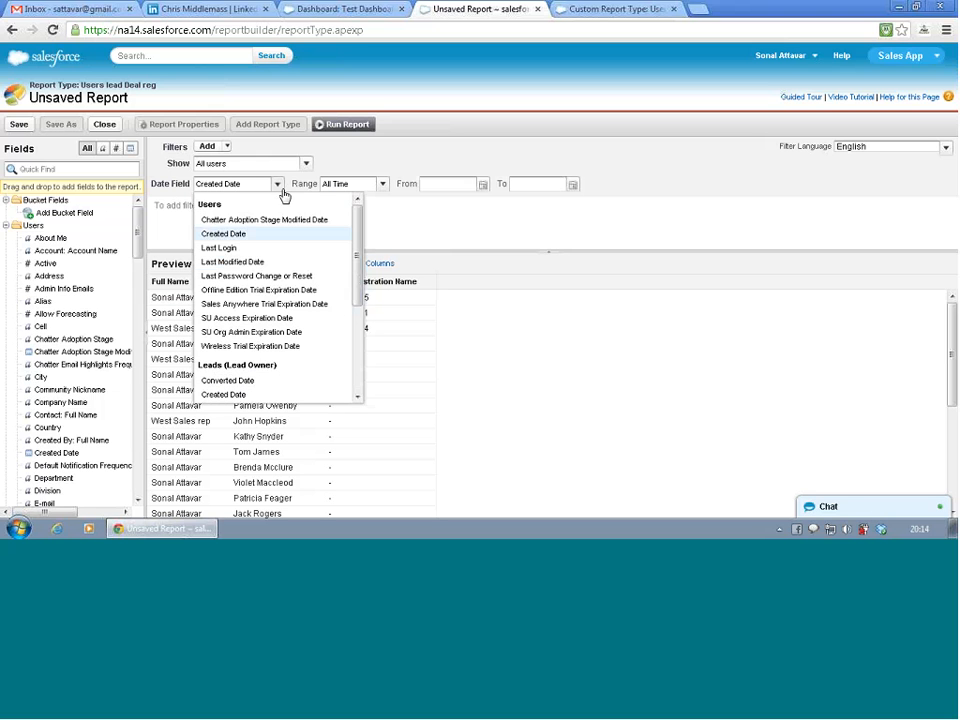
pyautogui.moveTo(360, 260); pyautogui.dragTo(364, 298)
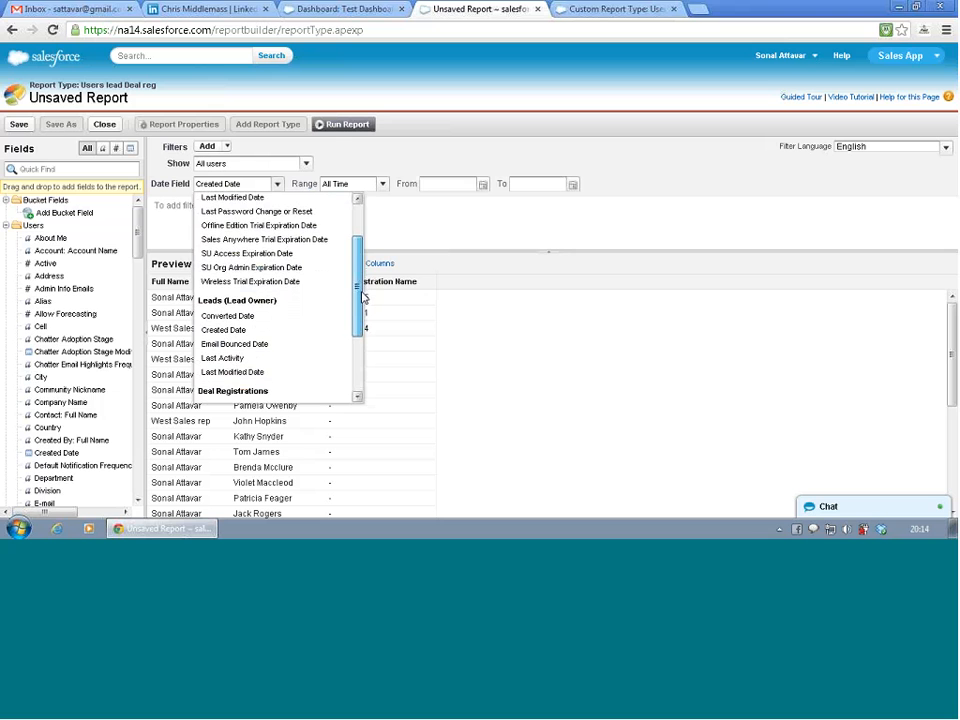
pyautogui.click(223, 332)
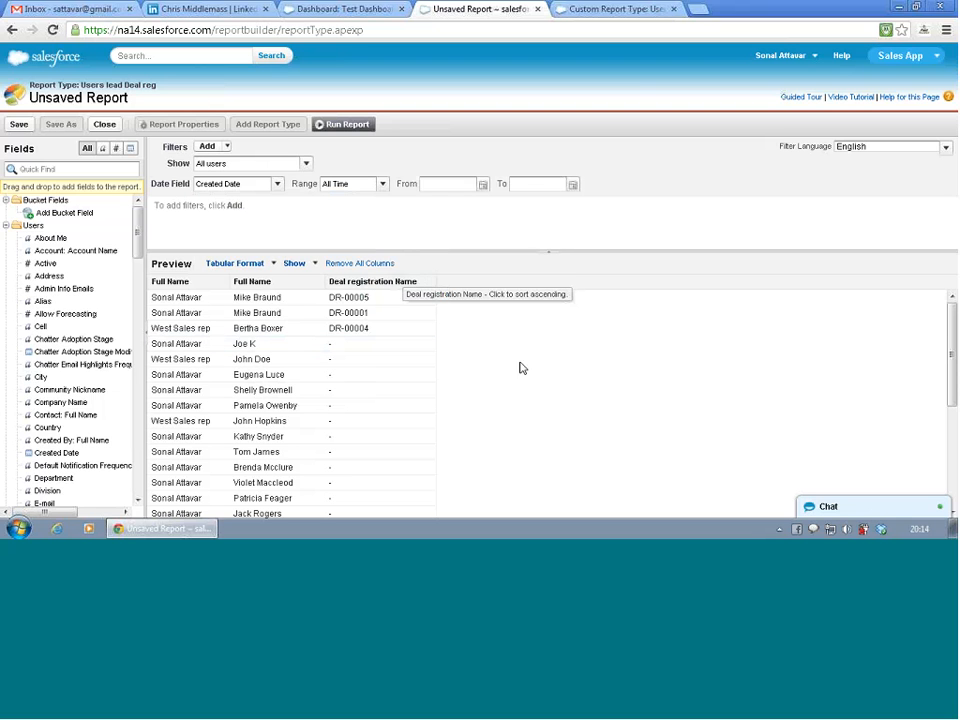
pyautogui.scroll(-5, 521, 370)
pyautogui.scroll(5, 523, 375)
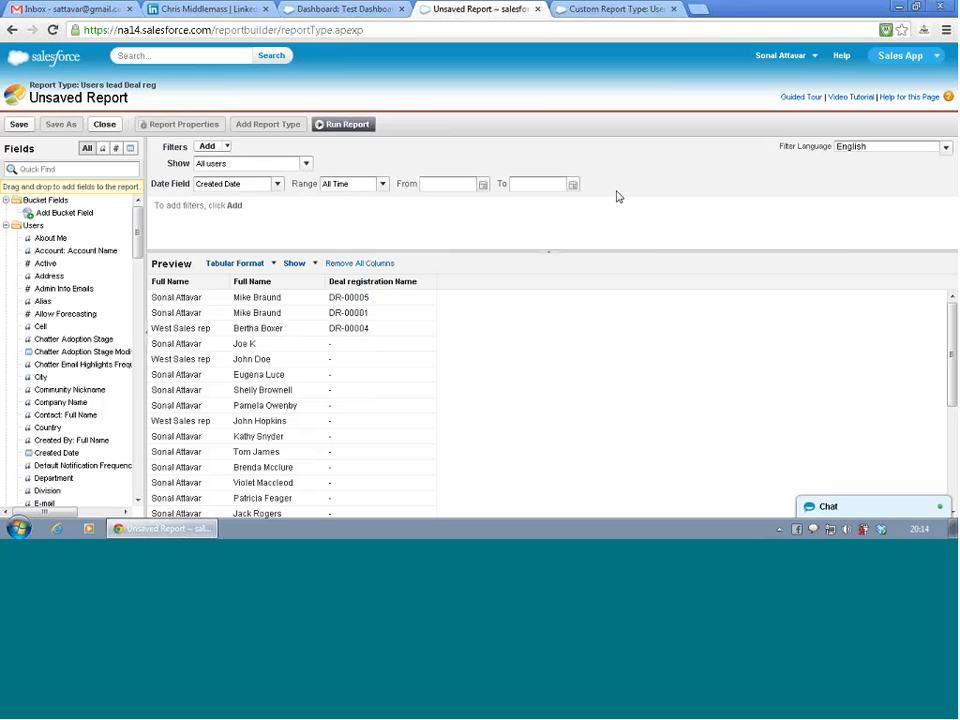
# - Run the report and examine the listed users, leads and deal registrations
pyautogui.click(349, 125)
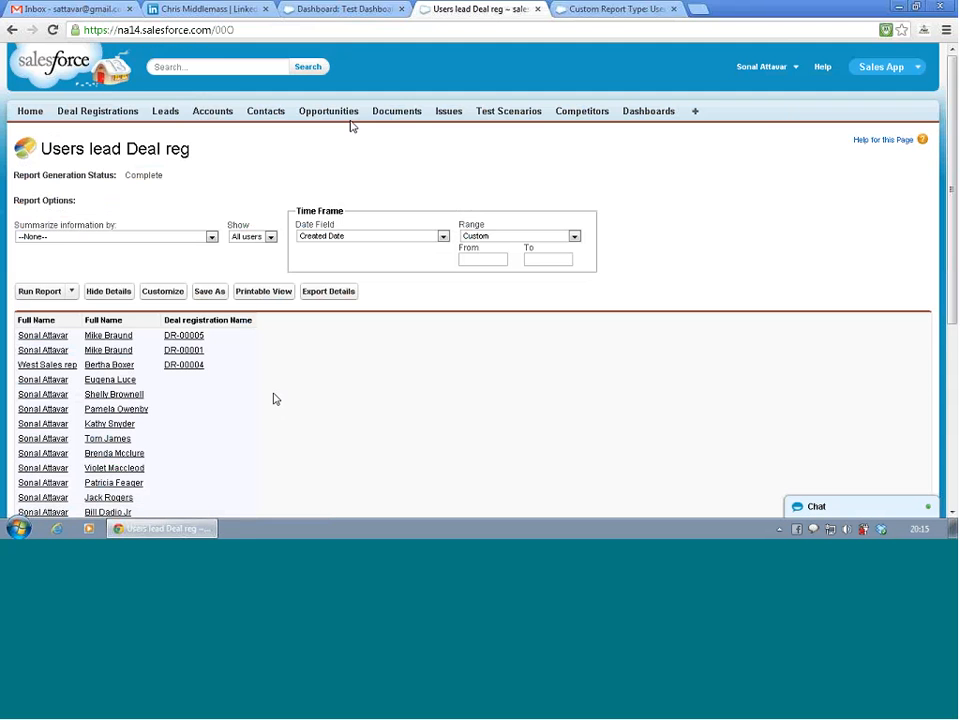
pyautogui.scroll(-3, 276, 400)
pyautogui.scroll(-2, 276, 402)
pyautogui.scroll(3, 276, 402)
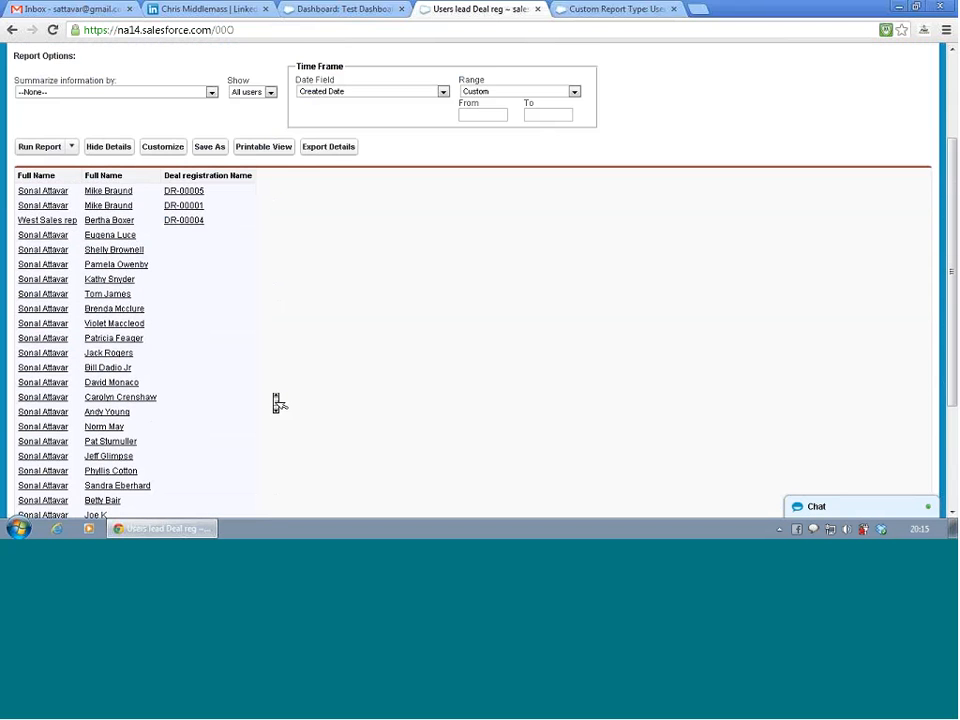
pyautogui.scroll(-1, 278, 403)
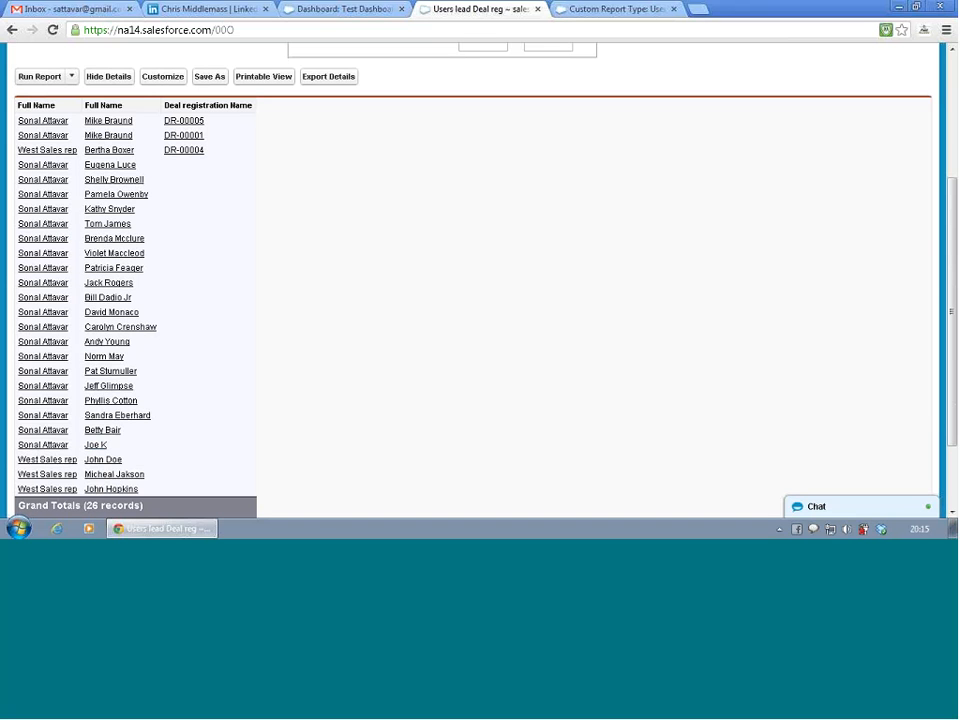
# - Return to customizing the report and remove all of its columns
pyautogui.click(154, 80)
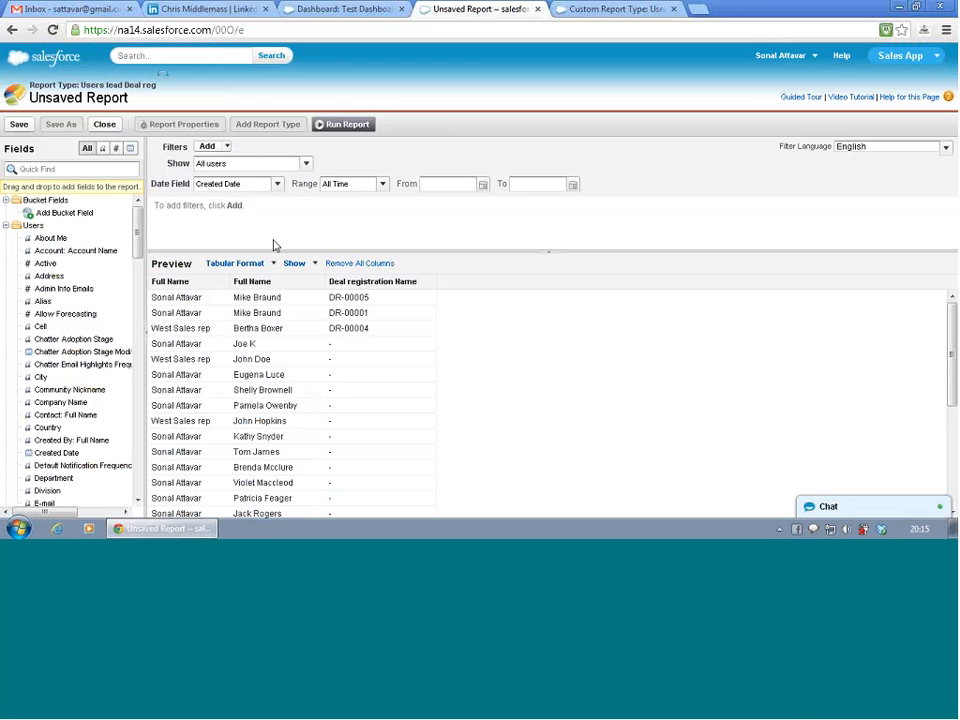
pyautogui.click(356, 263)
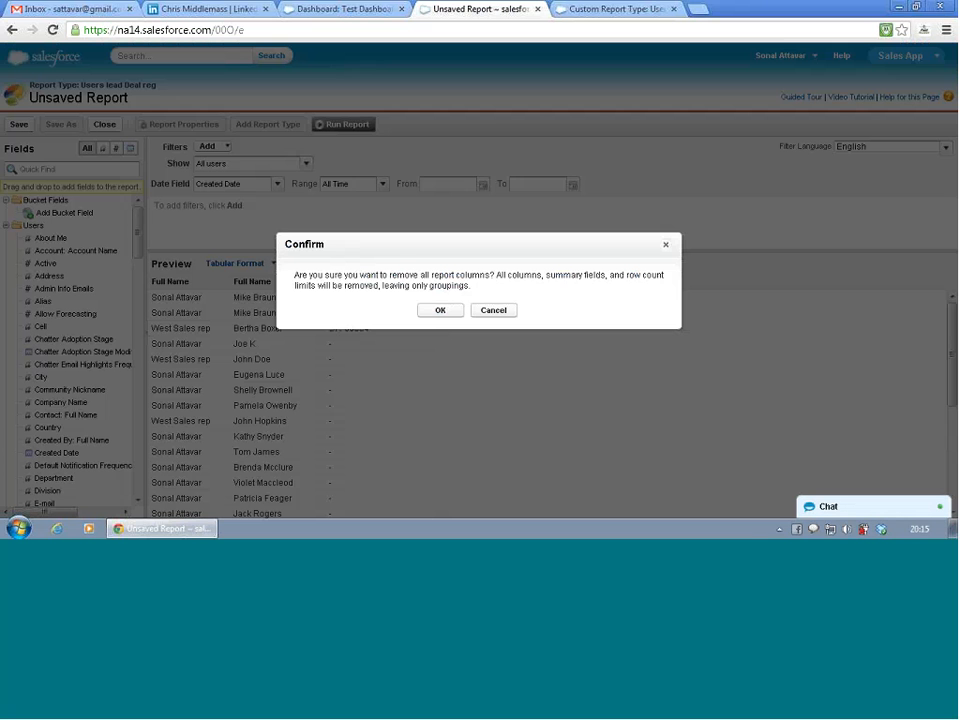
pyautogui.click(440, 312)
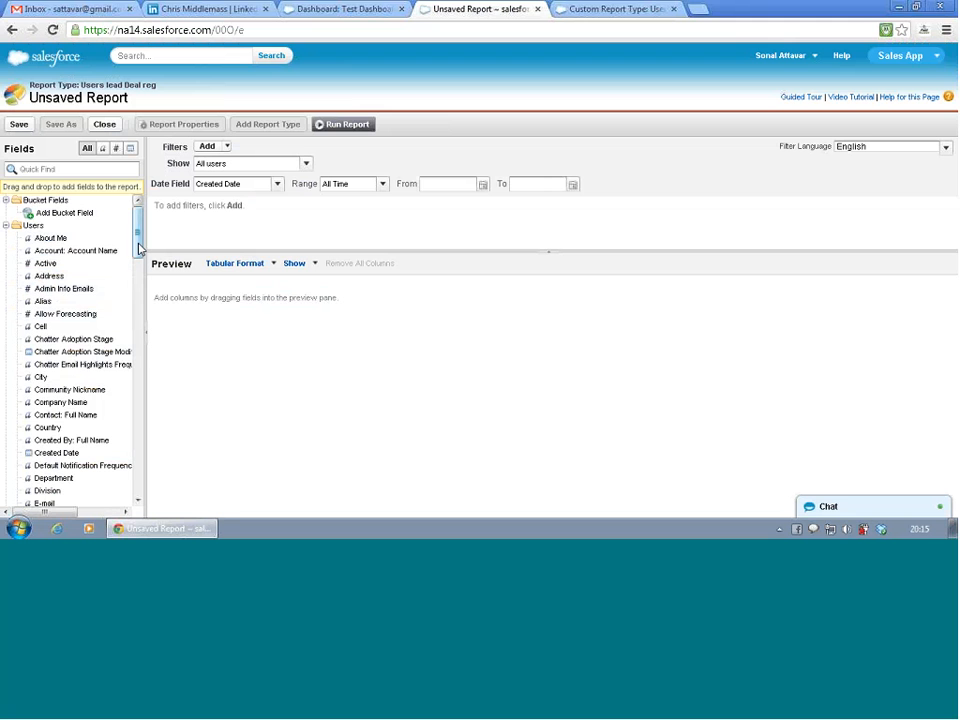
# - Add the Full Name, City and Country fields from Users as report columns
pyautogui.moveTo(138, 249); pyautogui.dragTo(141, 273)
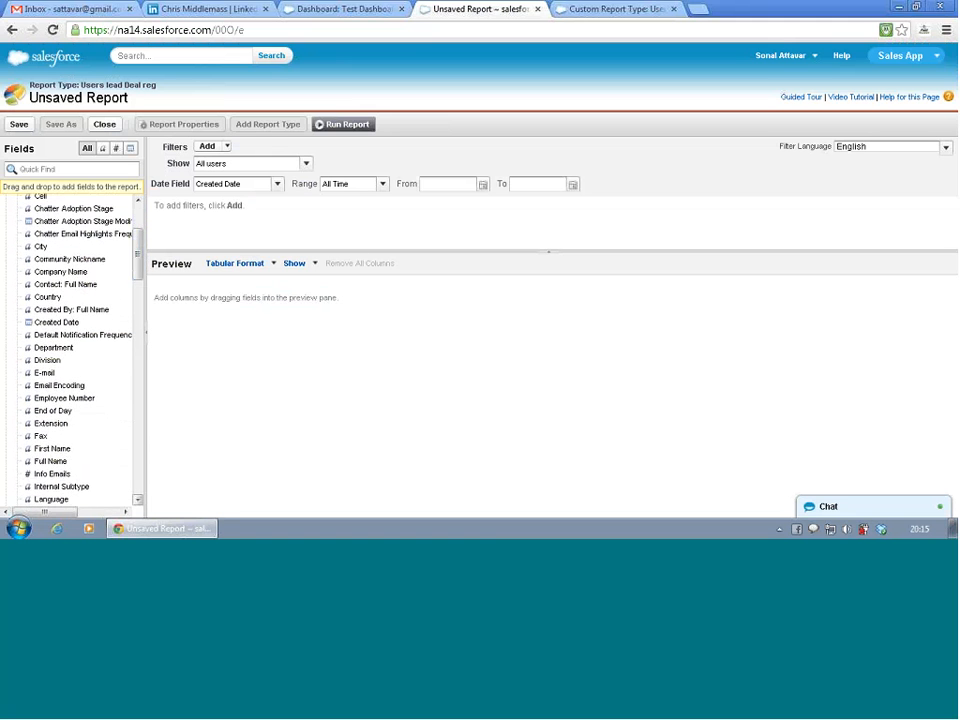
pyautogui.doubleClick(60, 463)
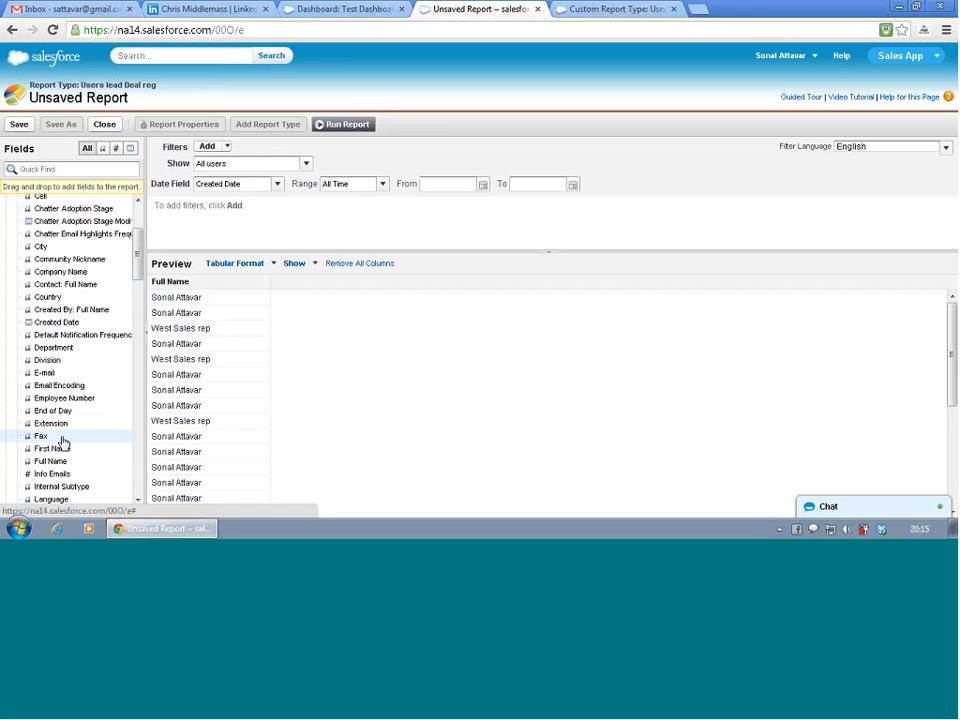
pyautogui.doubleClick(58, 249)
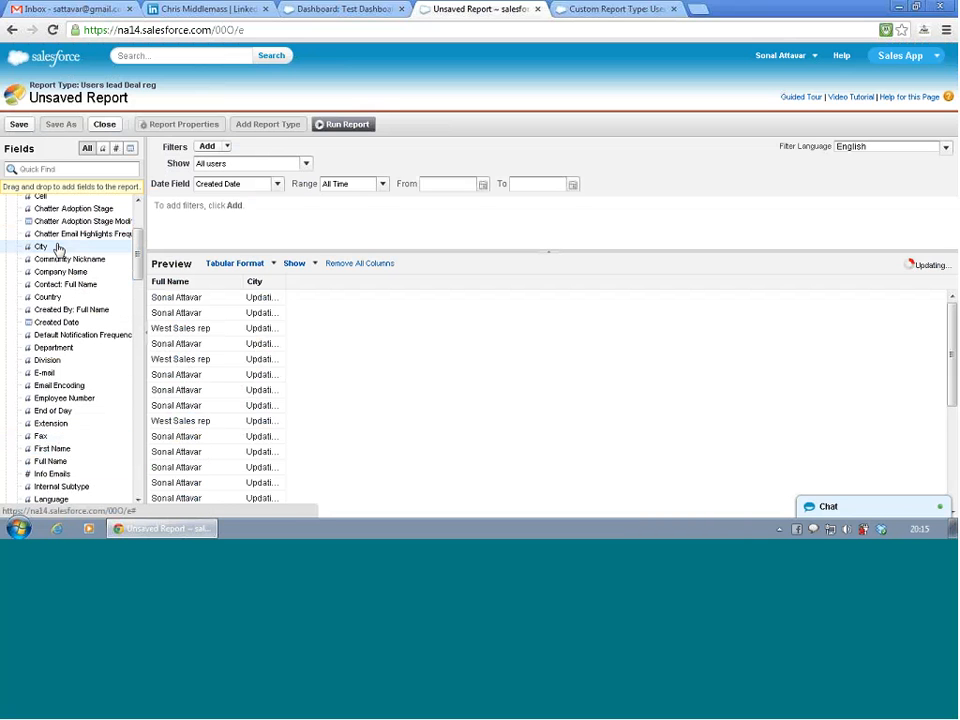
pyautogui.doubleClick(50, 298)
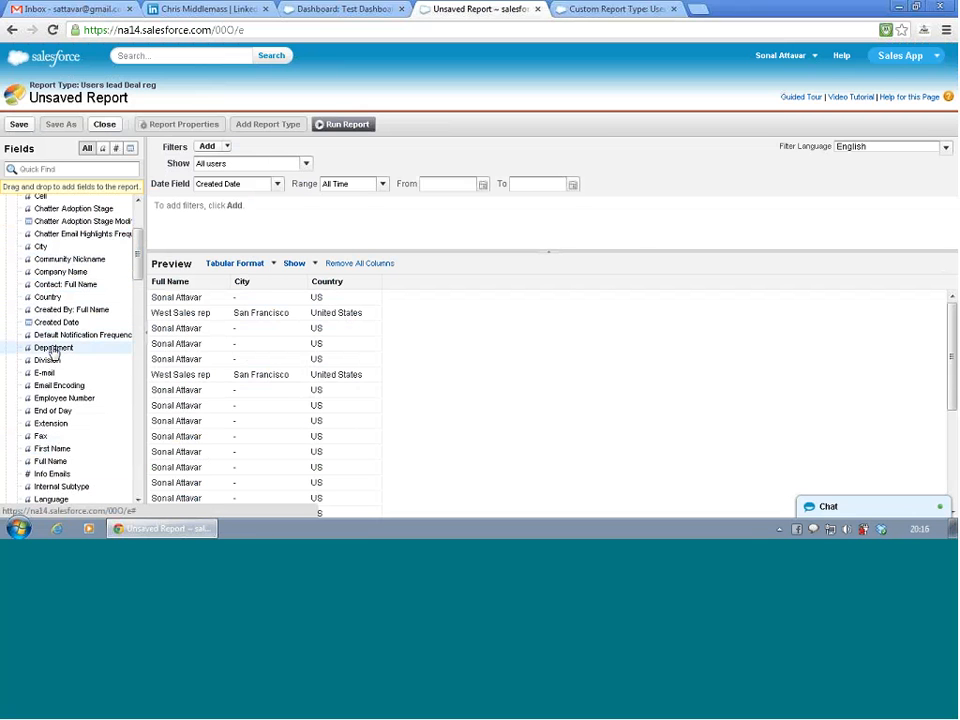
# - Add the Department field from Users as a column and remove it from the report again
pyautogui.doubleClick(53, 348)
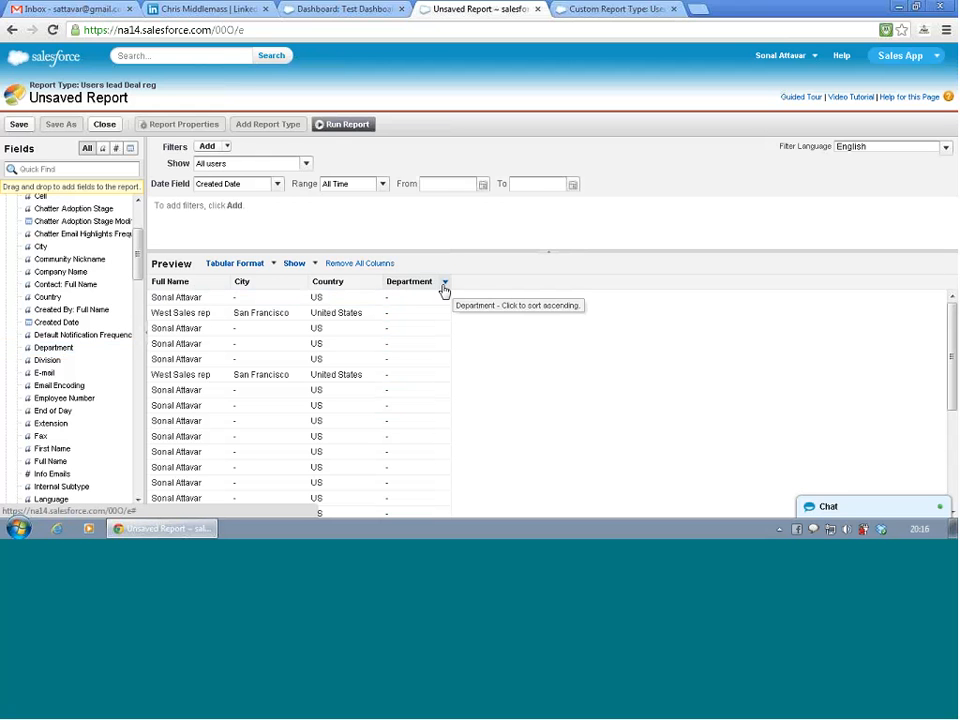
pyautogui.moveTo(421, 290); pyautogui.dragTo(66, 348)
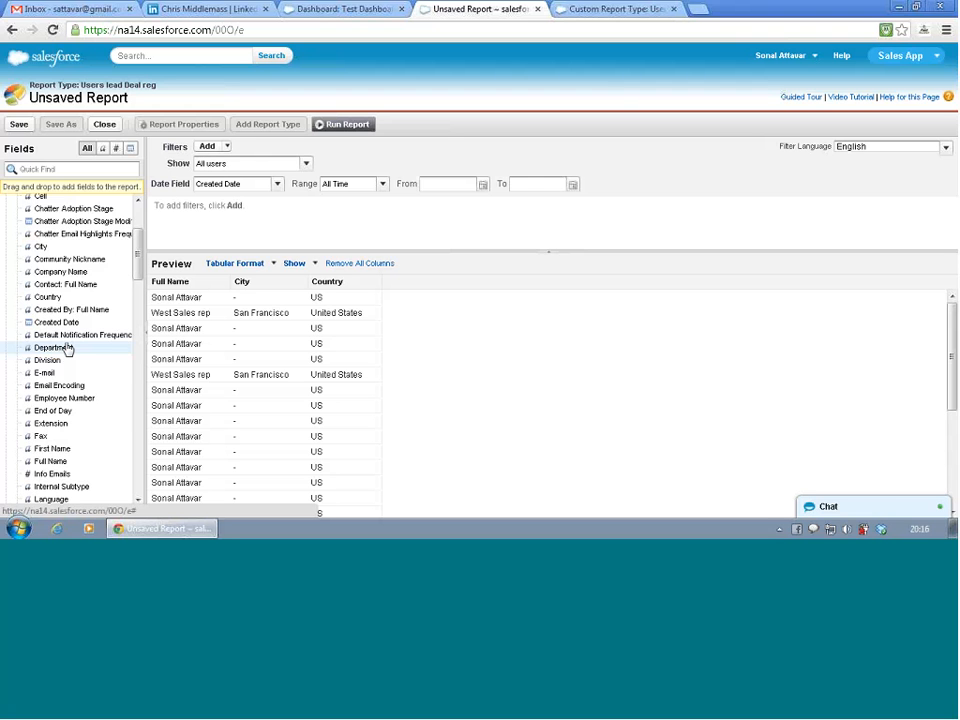
# - Look through the remaining user fields, search the field list for "geo" and clear the search
pyautogui.scroll(-2, 66, 348)
pyautogui.scroll(-2, 69, 350)
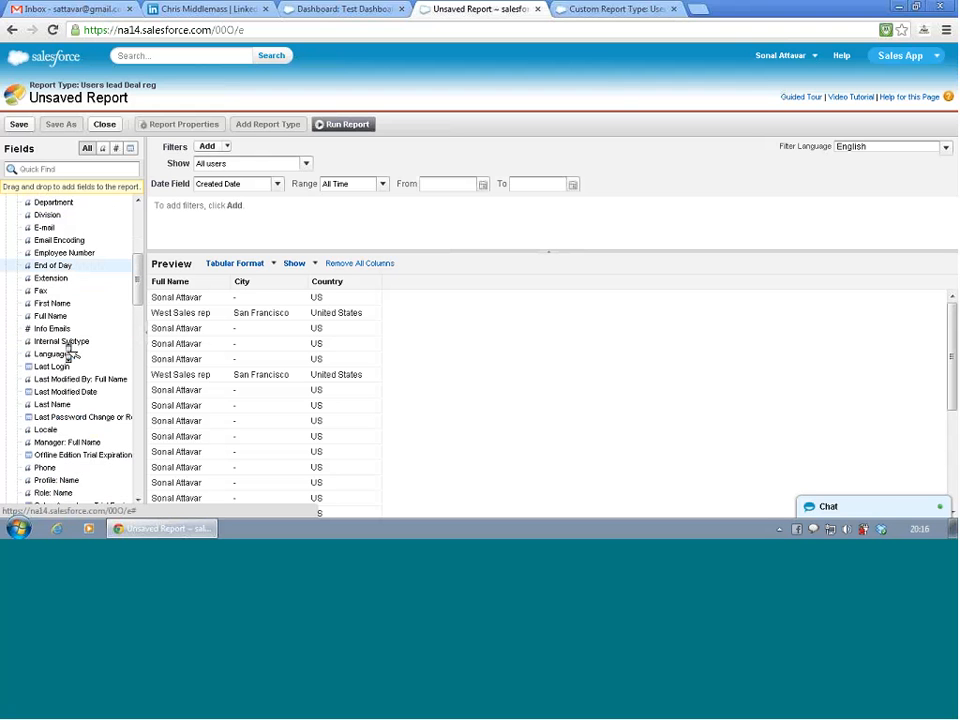
pyautogui.scroll(-2, 68, 350)
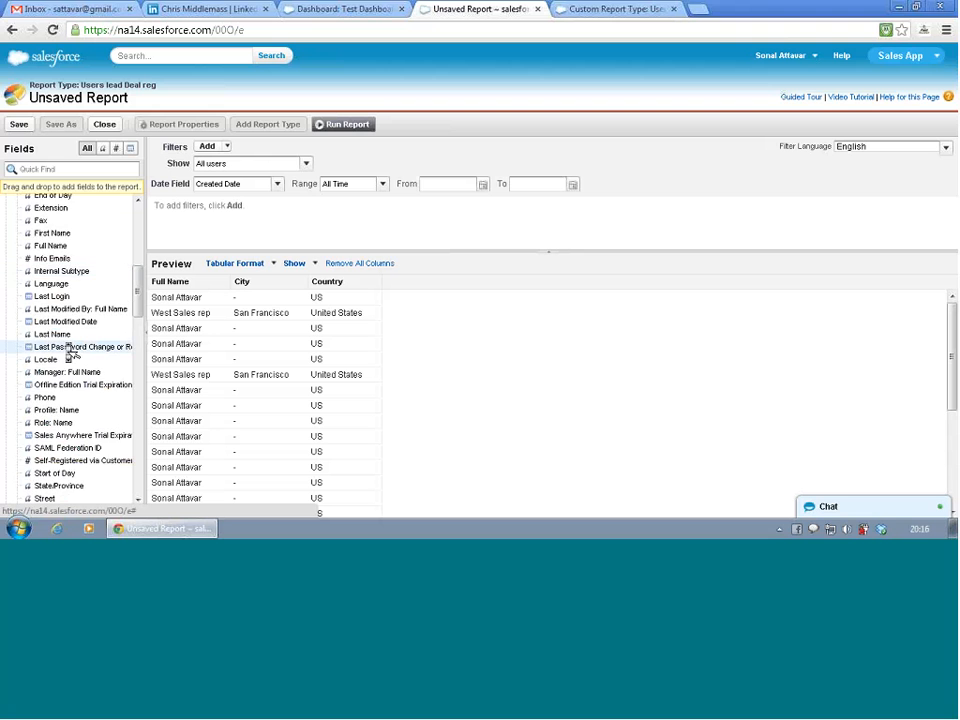
pyautogui.scroll(-2, 69, 352)
pyautogui.scroll(-2, 70, 352)
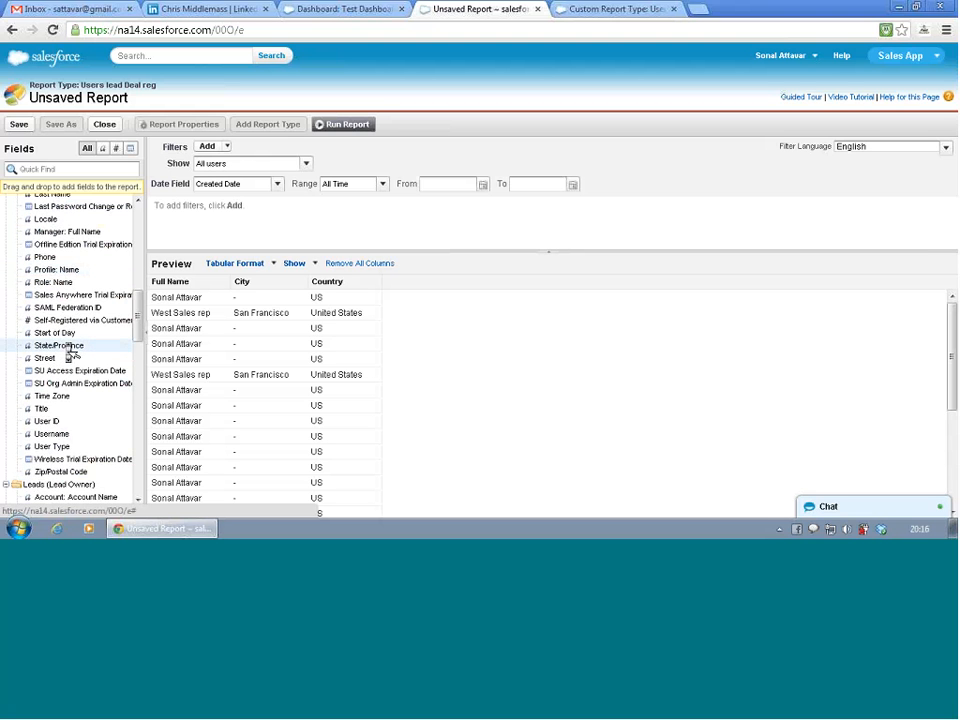
pyautogui.scroll(-2, 70, 352)
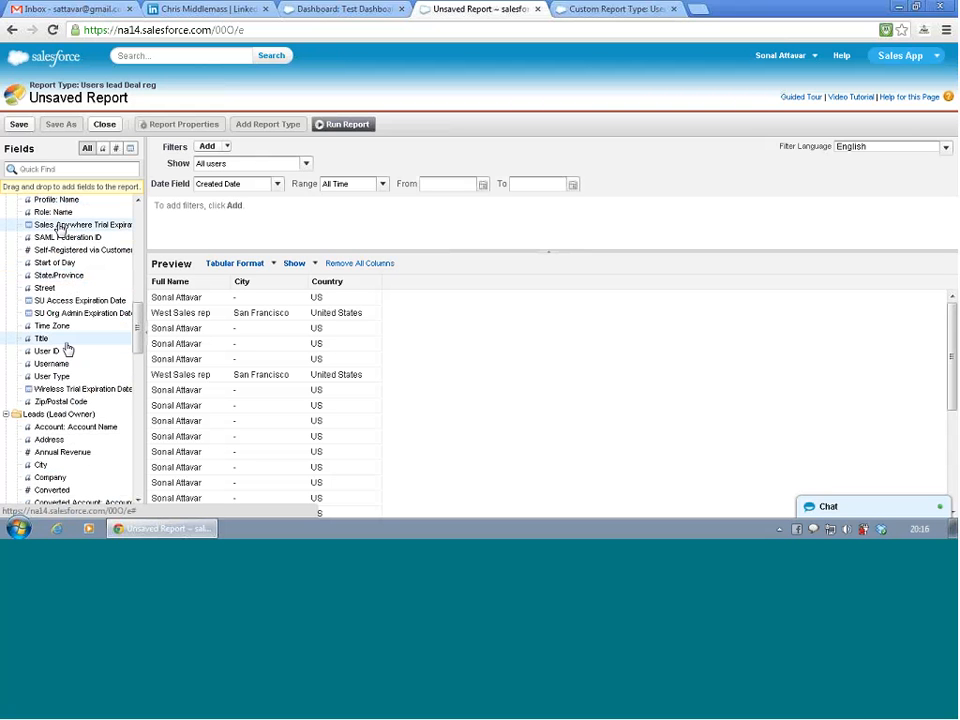
pyautogui.click(70, 170)
pyautogui.write('ge')
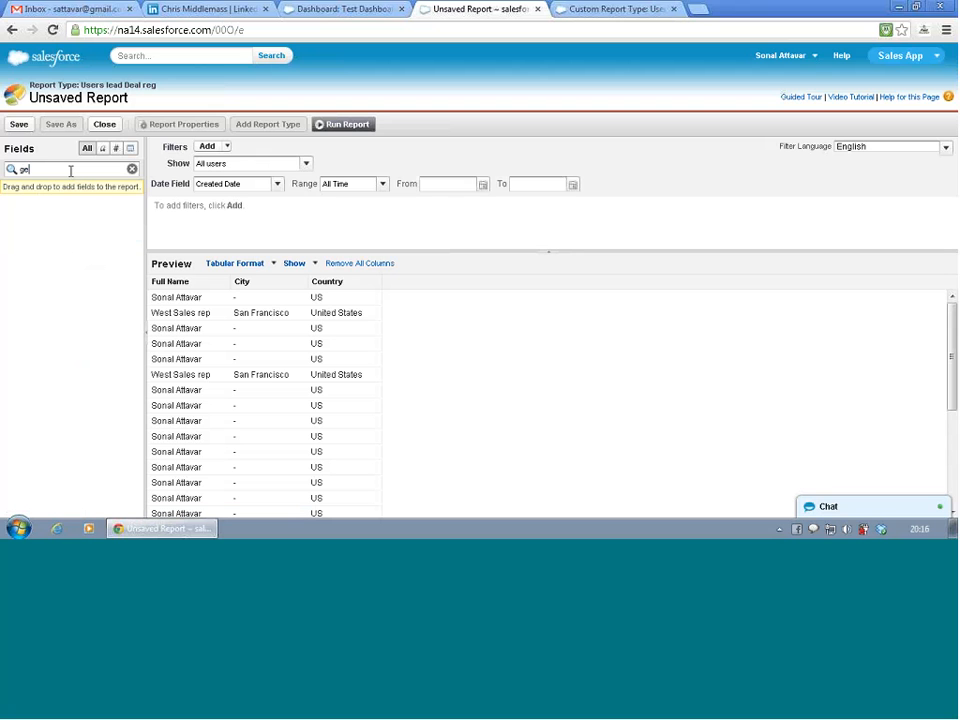
pyautogui.write('o')
pyautogui.click(132, 169)
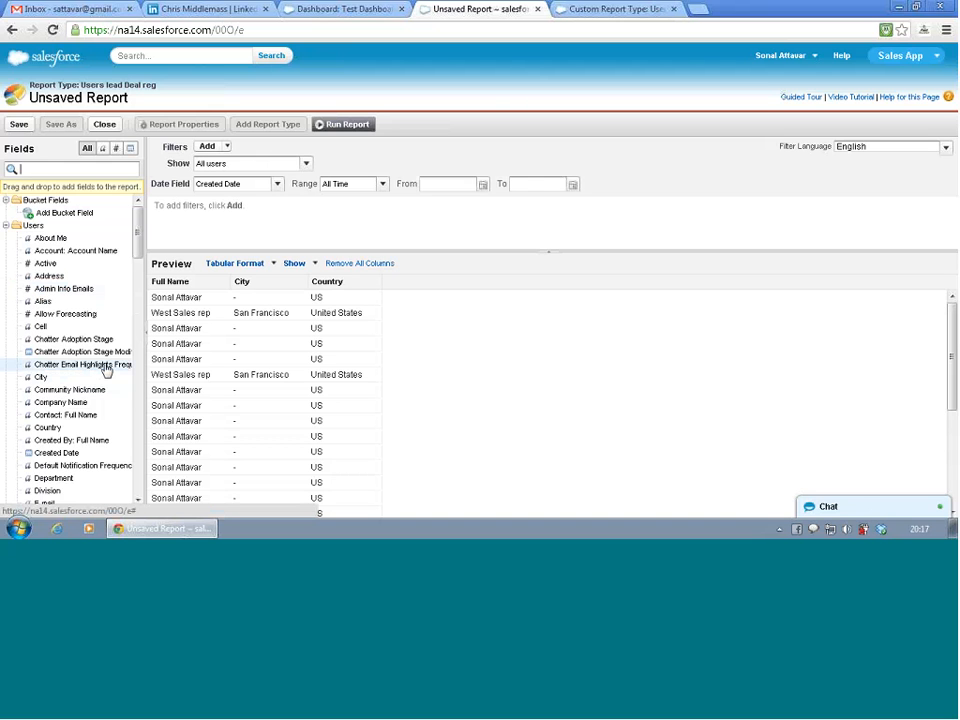
# - Collapse the Users fields and add Company, Country, Created By: Full Name and Email from Leads (Lead Owner) as columns
pyautogui.click(7, 227)
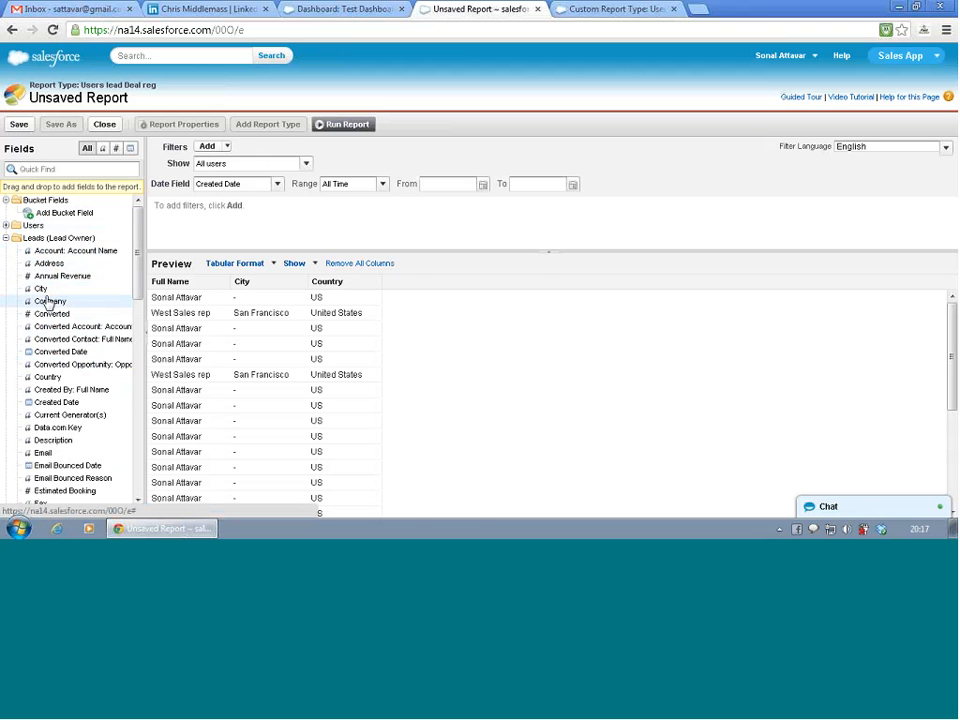
pyautogui.doubleClick(48, 302)
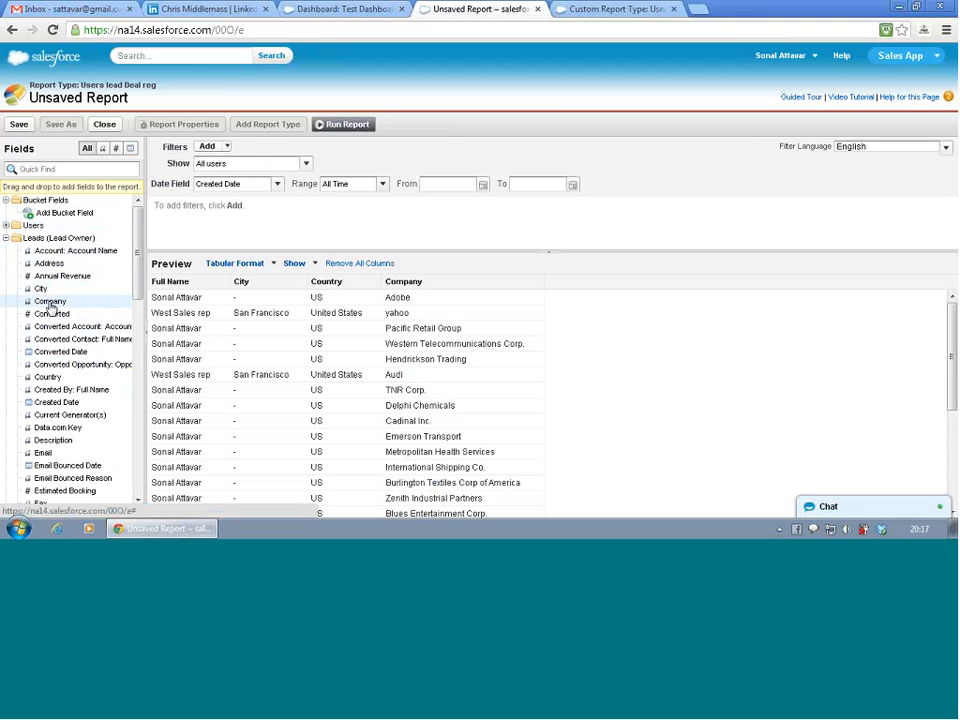
pyautogui.doubleClick(60, 379)
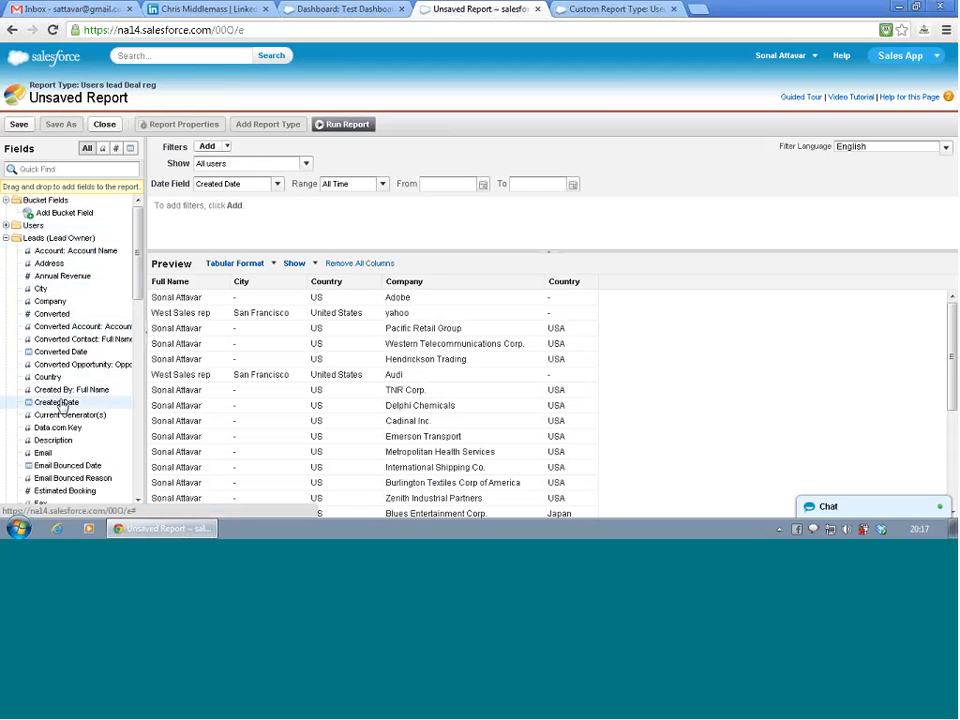
pyautogui.doubleClick(65, 392)
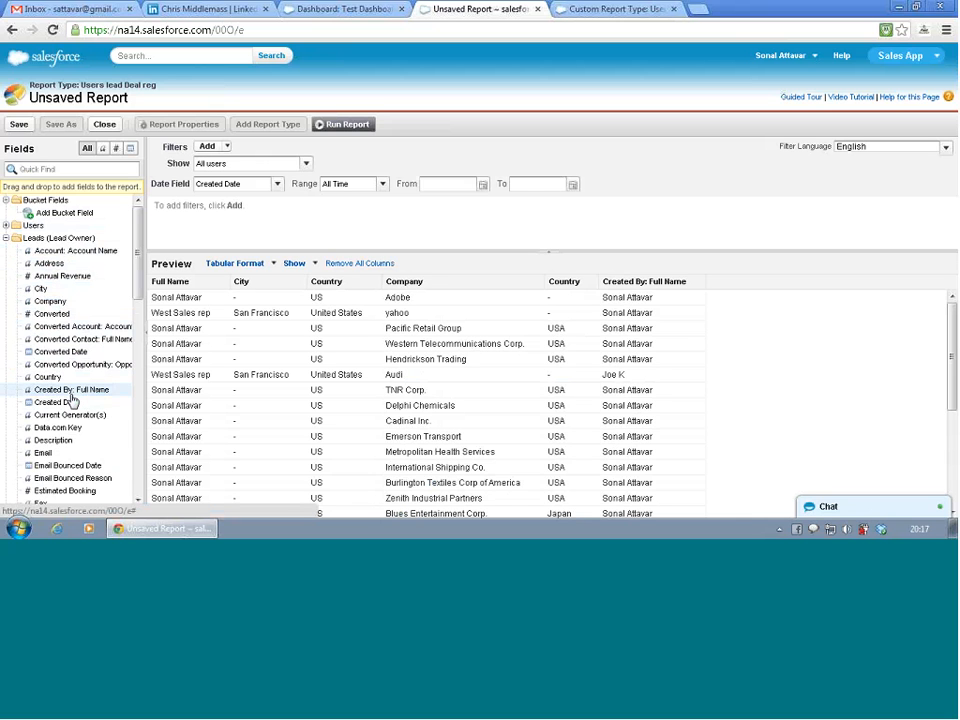
pyautogui.doubleClick(66, 456)
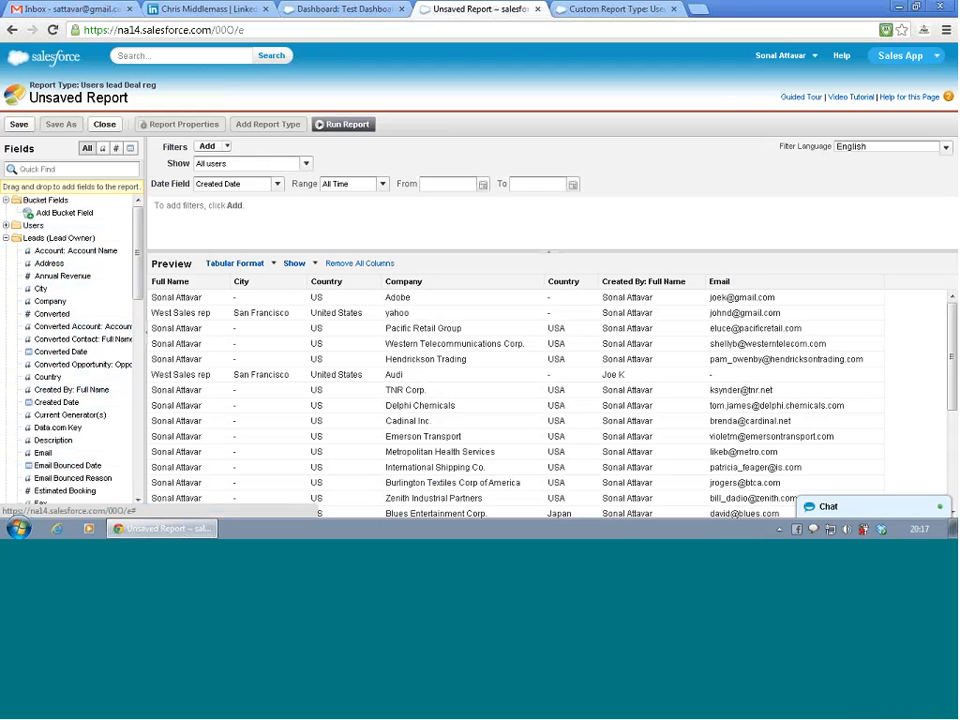
# - Add the Fax, Mobile and Sales region fields from Leads (Lead Owner) as report columns
pyautogui.moveTo(140, 254); pyautogui.dragTo(143, 300)
pyautogui.doubleClick(100, 366)
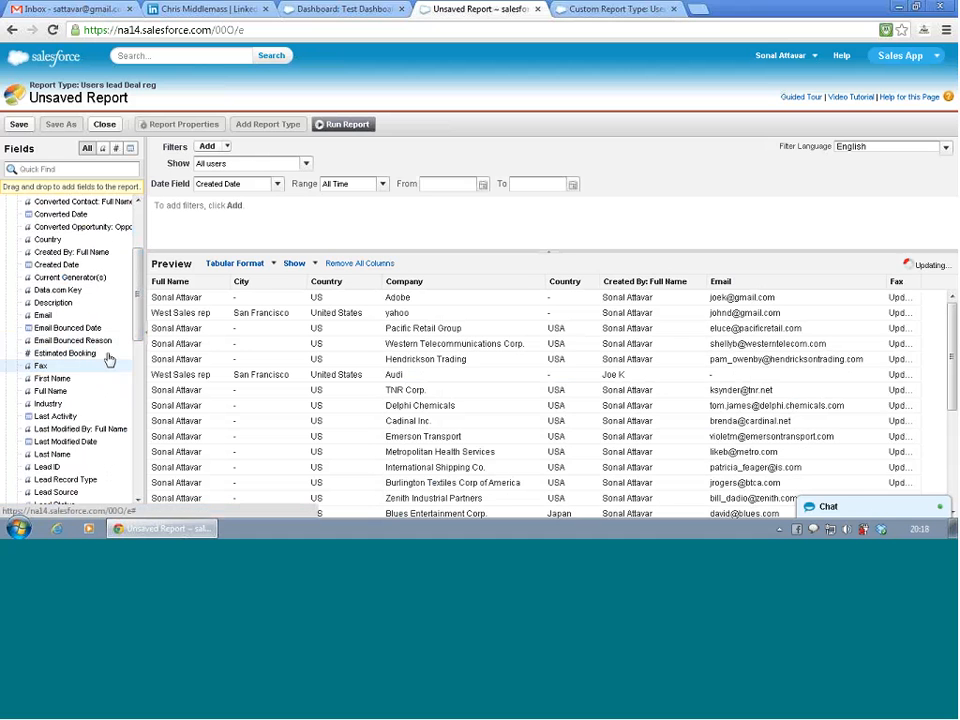
pyautogui.moveTo(138, 320); pyautogui.dragTo(148, 366)
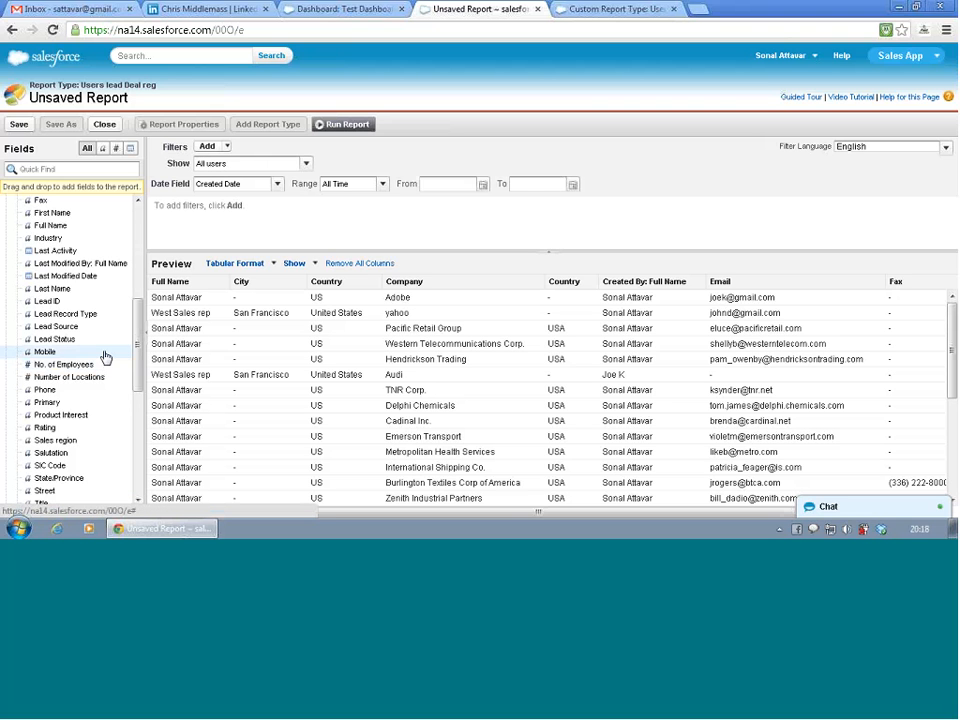
pyautogui.doubleClick(105, 355)
pyautogui.moveTo(137, 348); pyautogui.dragTo(143, 370)
pyautogui.scroll(-3, 140, 372)
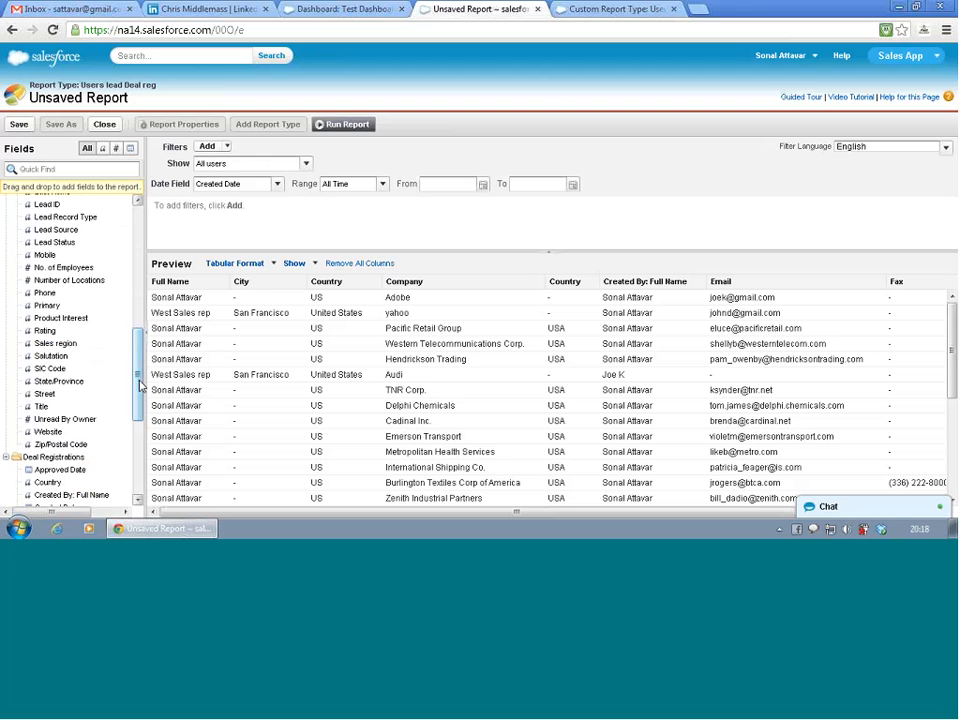
pyautogui.doubleClick(62, 349)
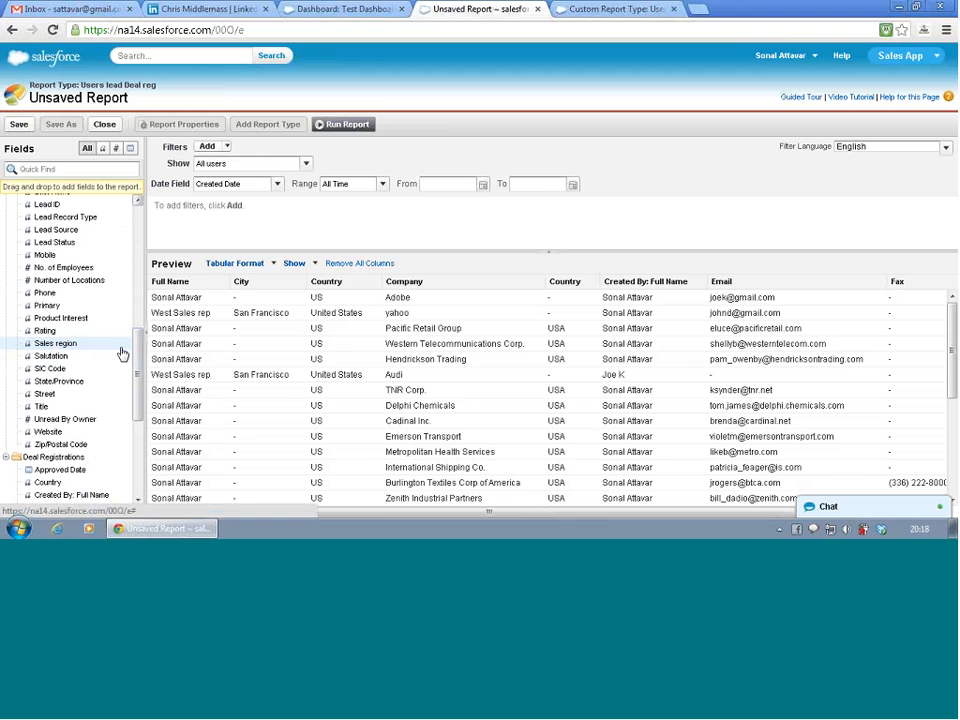
pyautogui.hscroll(3, 318, 310)
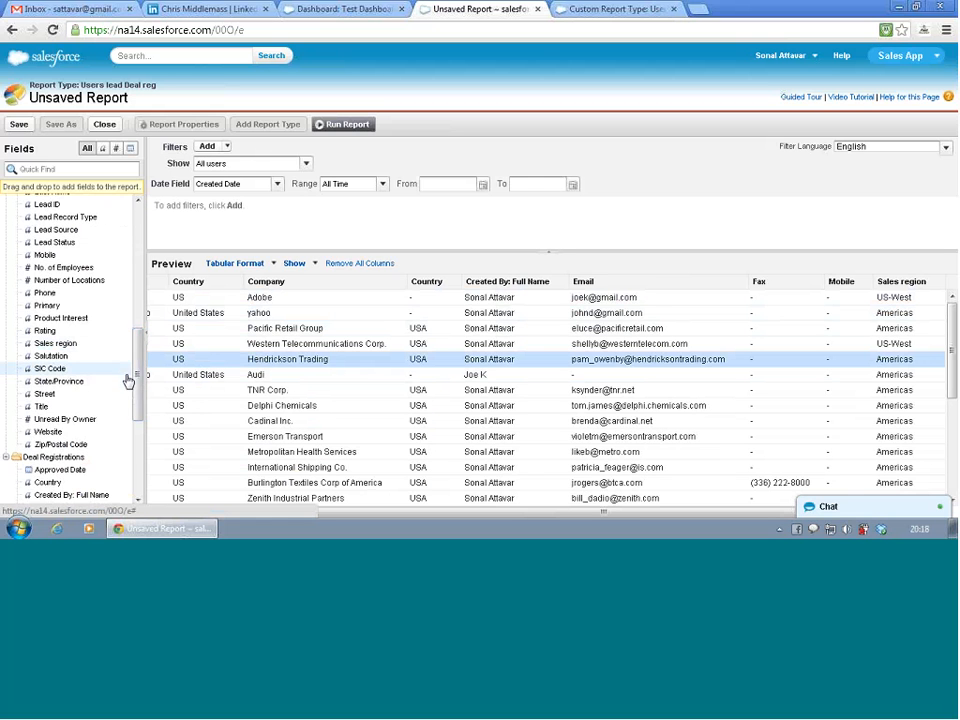
# - Add Deal Registration ID, Deal registration Name and Deal Registration Status from Deal Registrations as report columns
pyautogui.moveTo(138, 381); pyautogui.dragTo(138, 449)
pyautogui.doubleClick(80, 293)
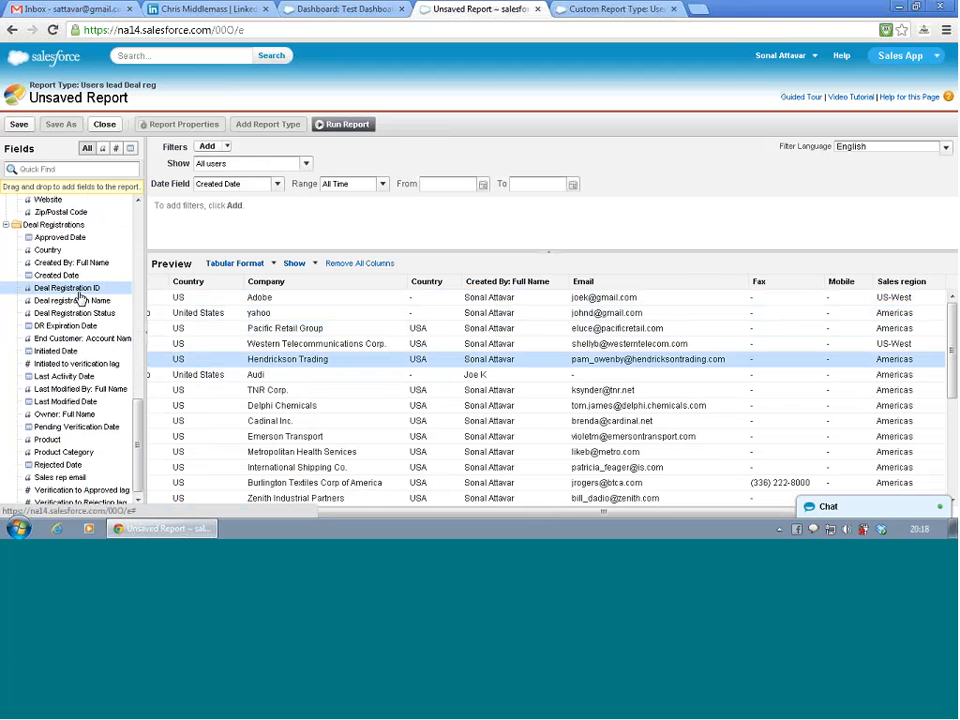
pyautogui.doubleClick(80, 300)
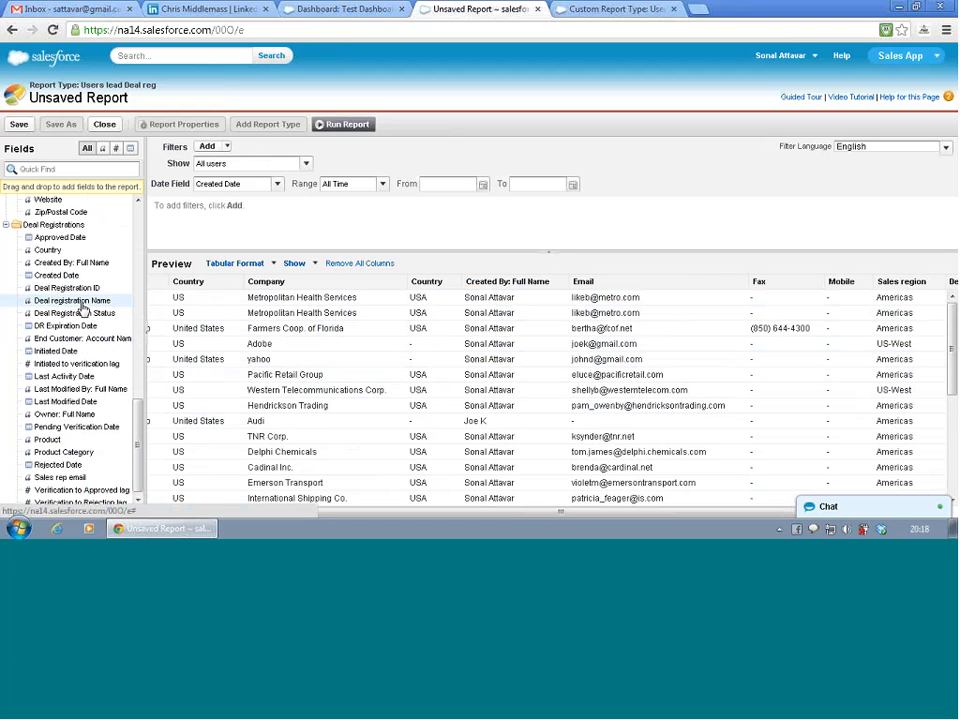
pyautogui.doubleClick(83, 306)
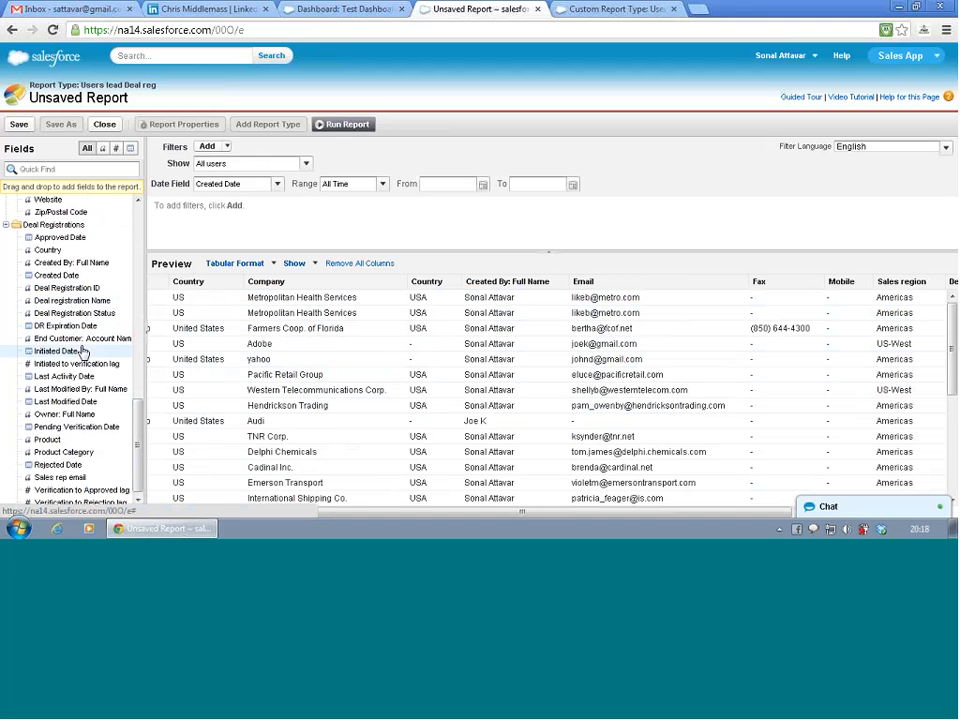
pyautogui.doubleClick(88, 317)
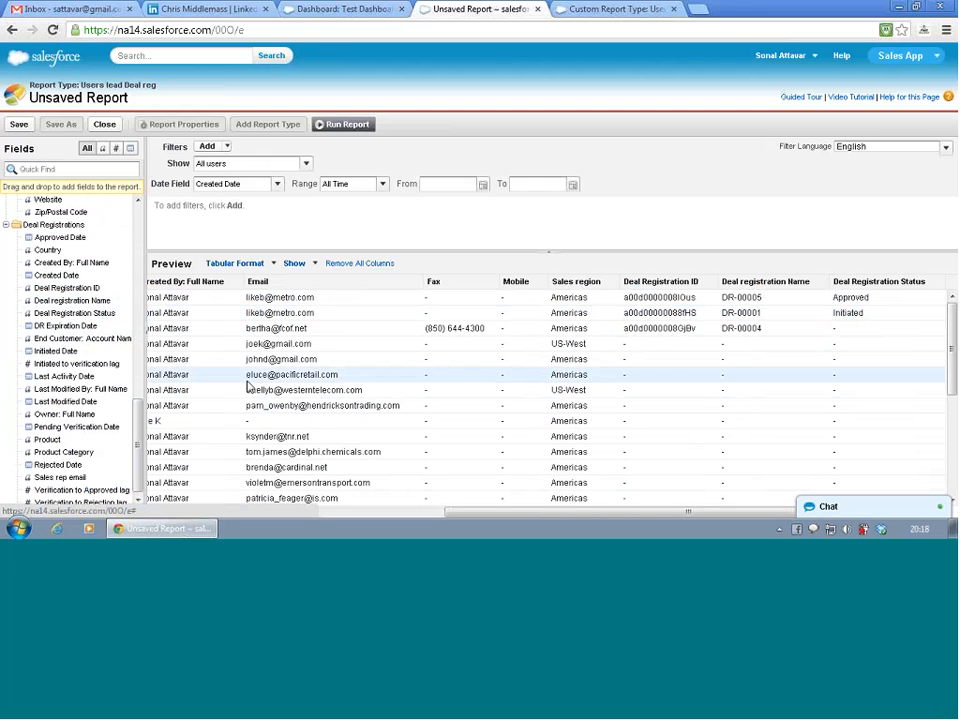
# - Save the report as "users leads DR" with unique name users_leads_DR in the Unfiled Public Reports folder
pyautogui.click(19, 125)
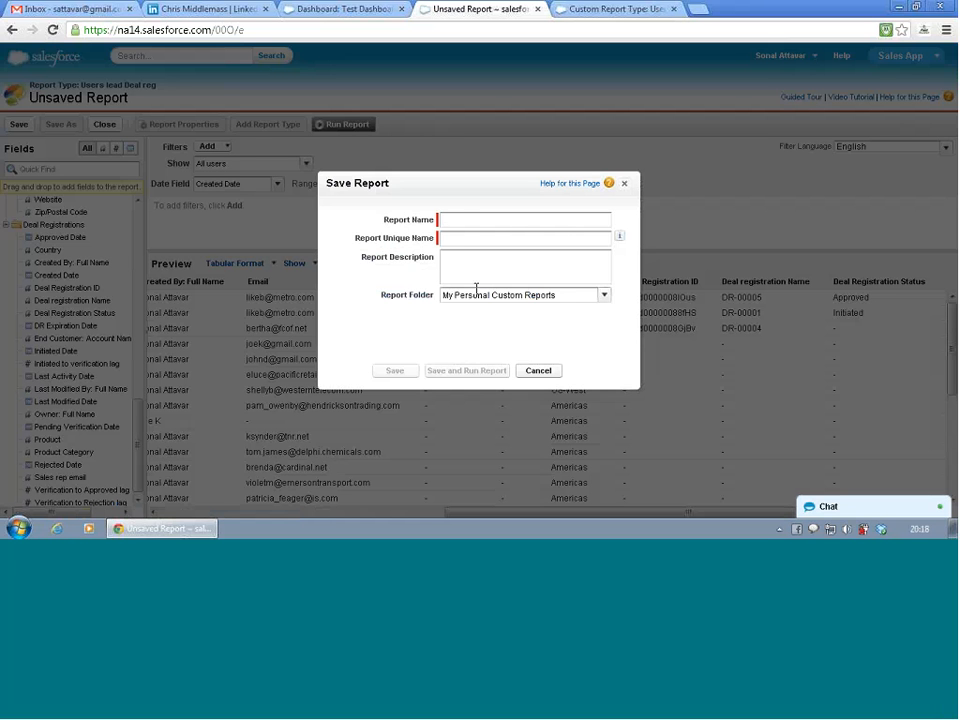
pyautogui.write('users leads DR')
pyautogui.press('Tab')
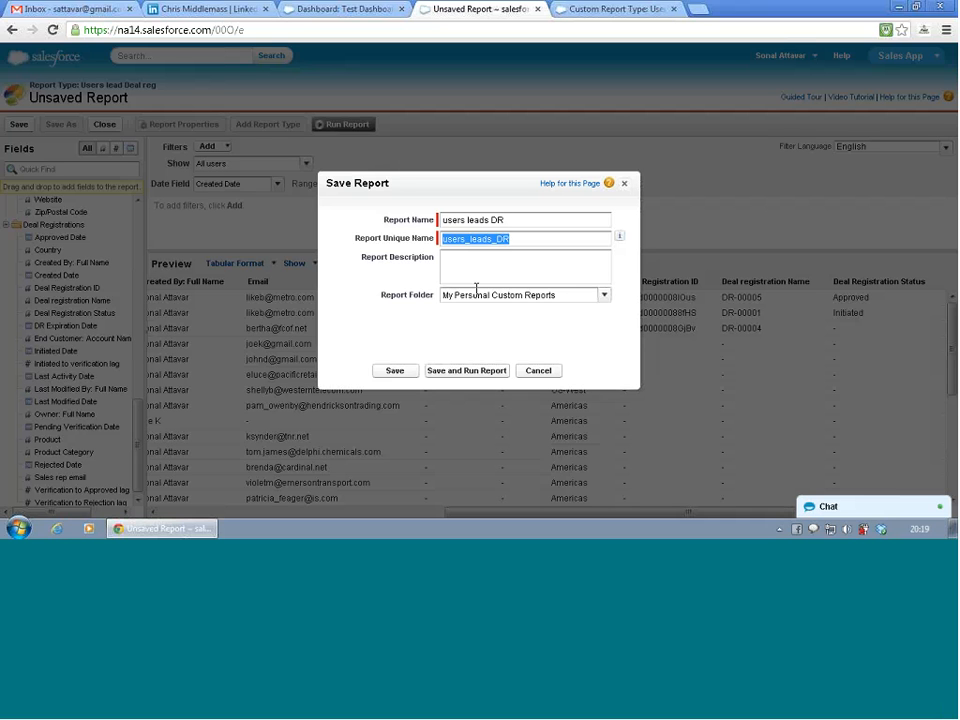
pyautogui.press('Tab')
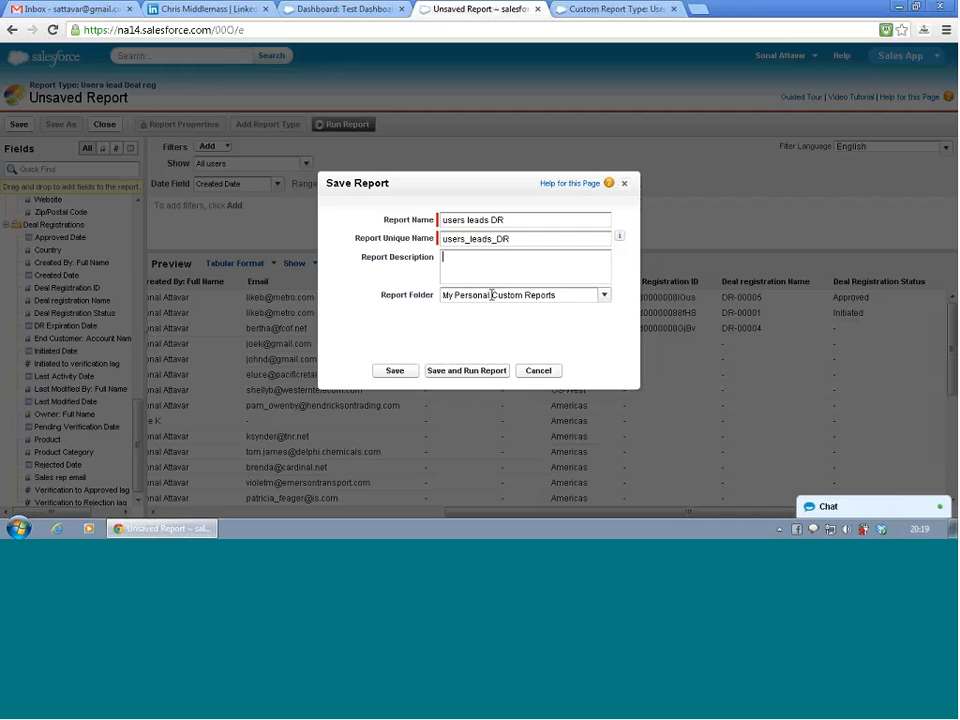
pyautogui.click(601, 296)
pyautogui.click(577, 325)
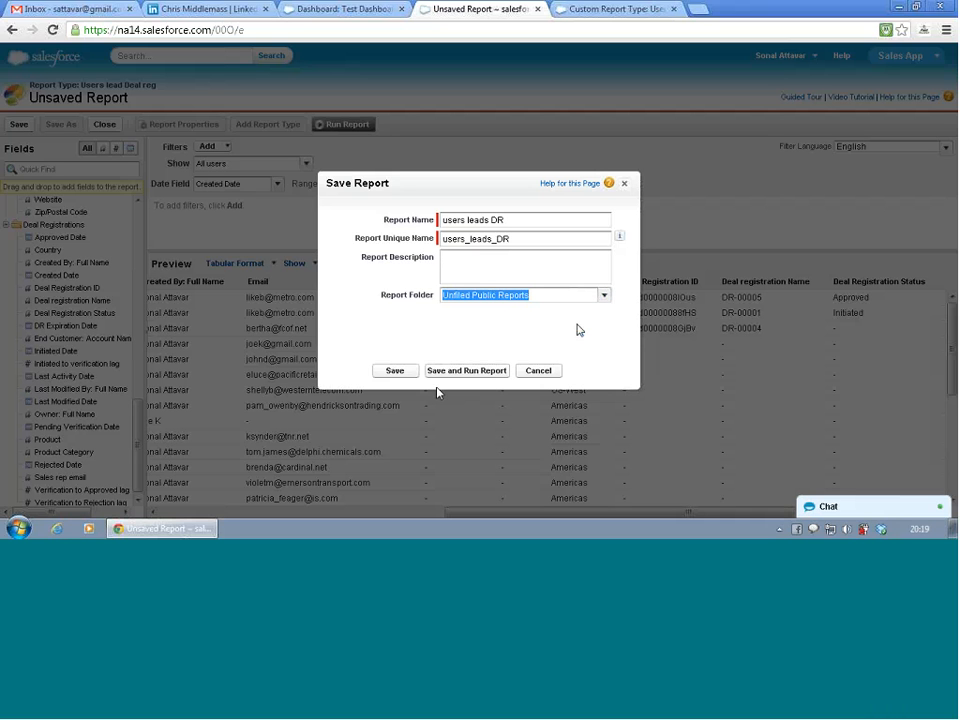
pyautogui.click(397, 372)
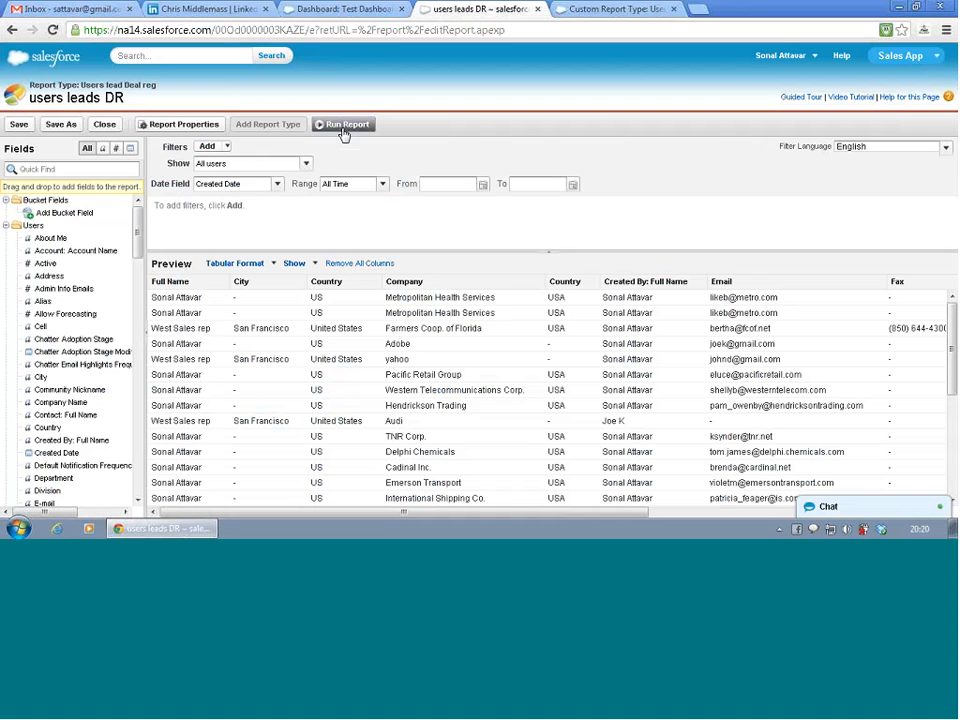
# - Run the users leads DR report and look through its result rows
pyautogui.click(341, 127)
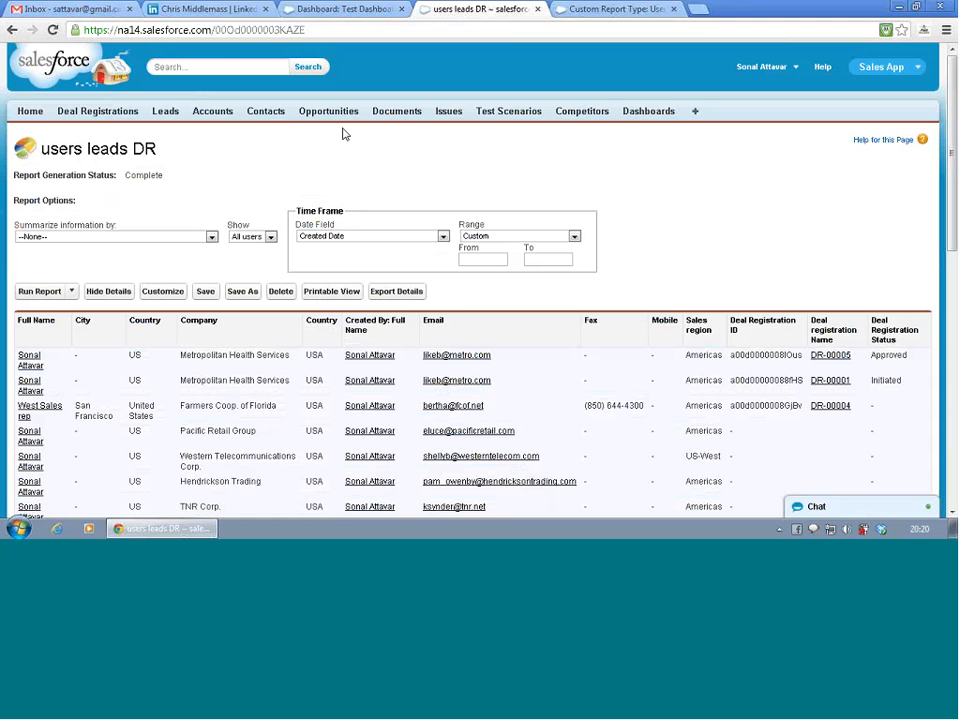
pyautogui.scroll(-5, 223, 369)
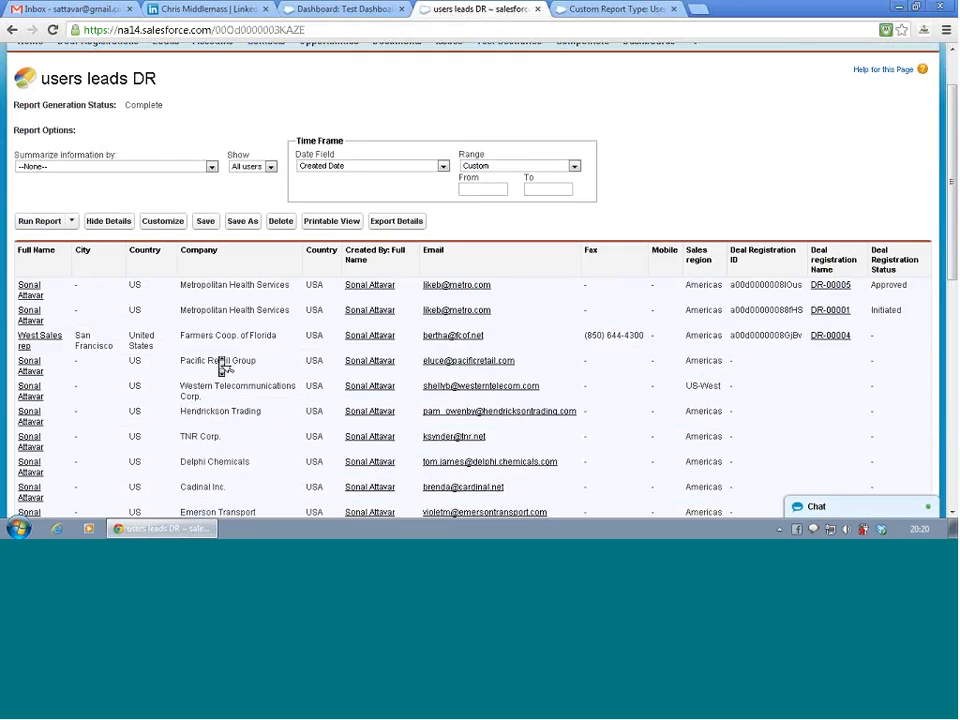
pyautogui.scroll(-3, 223, 367)
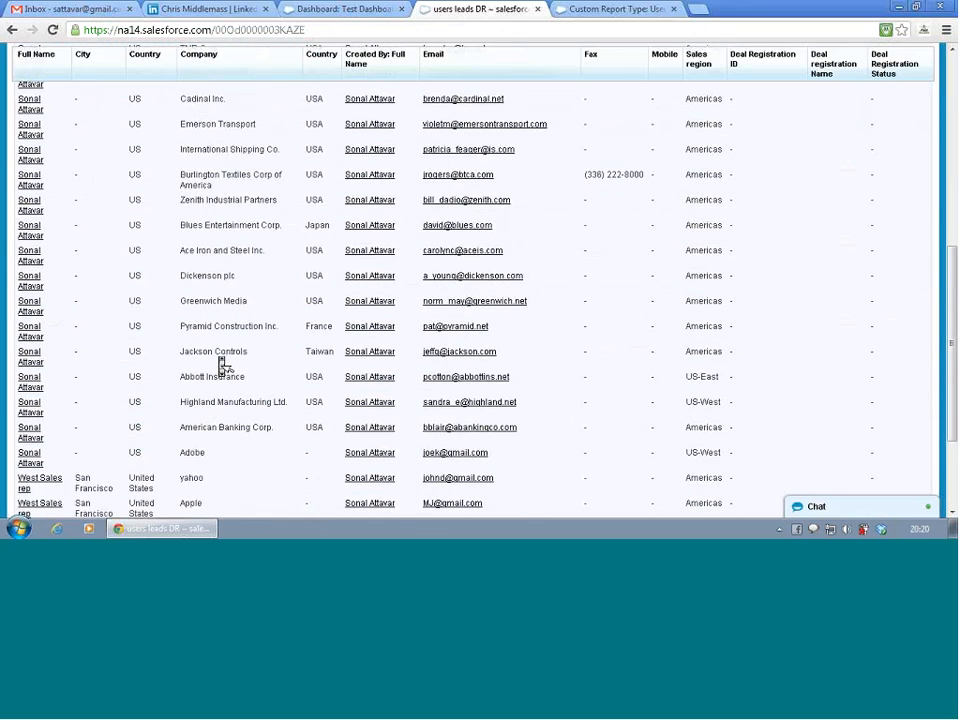
pyautogui.scroll(10, 223, 367)
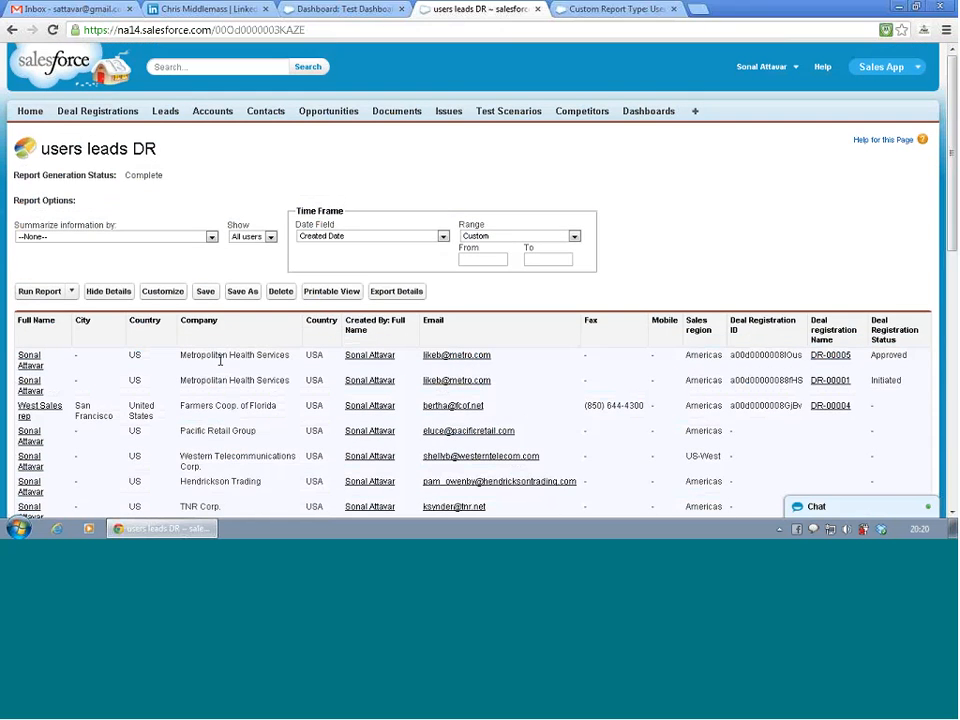
pyautogui.scroll(-8, 221, 390)
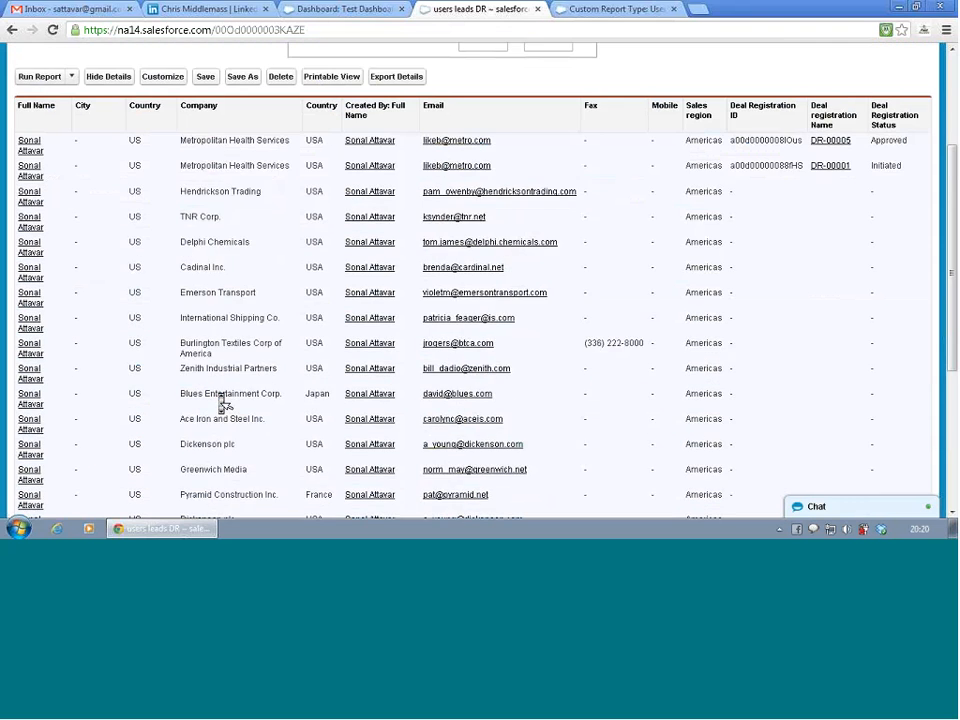
pyautogui.scroll(-2, 222, 402)
pyautogui.scroll(10, 223, 403)
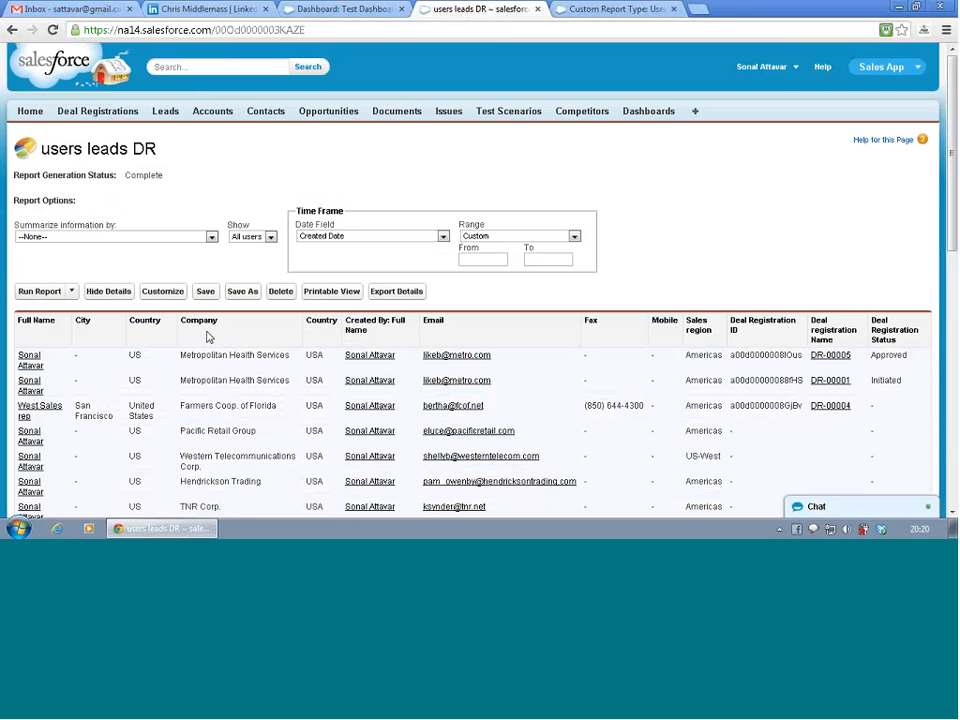
# - Return to the custom report type setup page and open the list of all custom report types
pyautogui.click(776, 70)
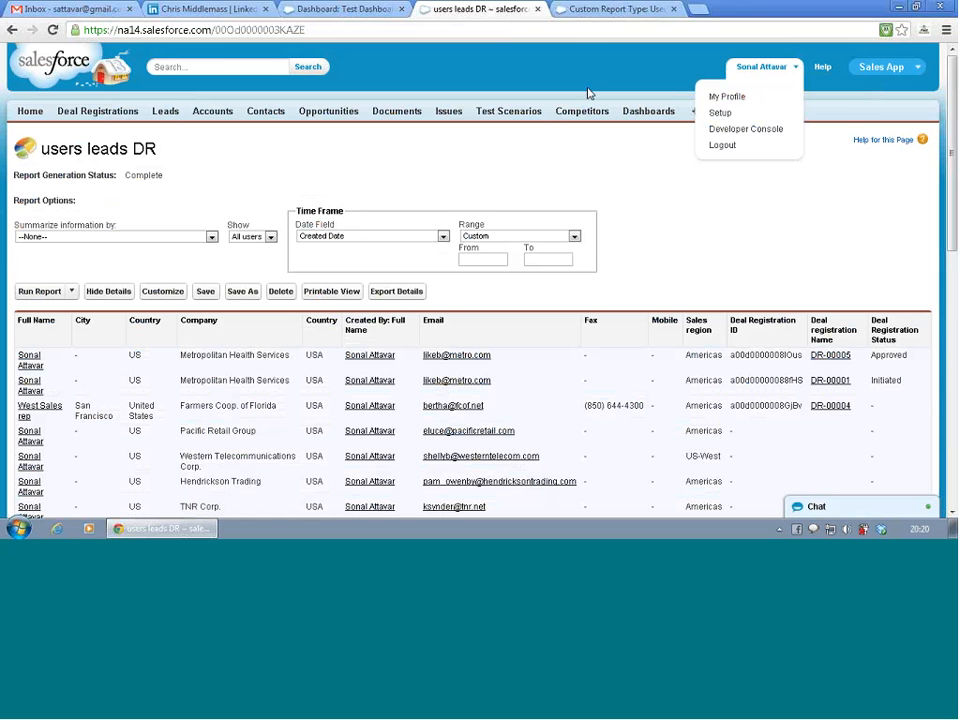
pyautogui.click(598, 12)
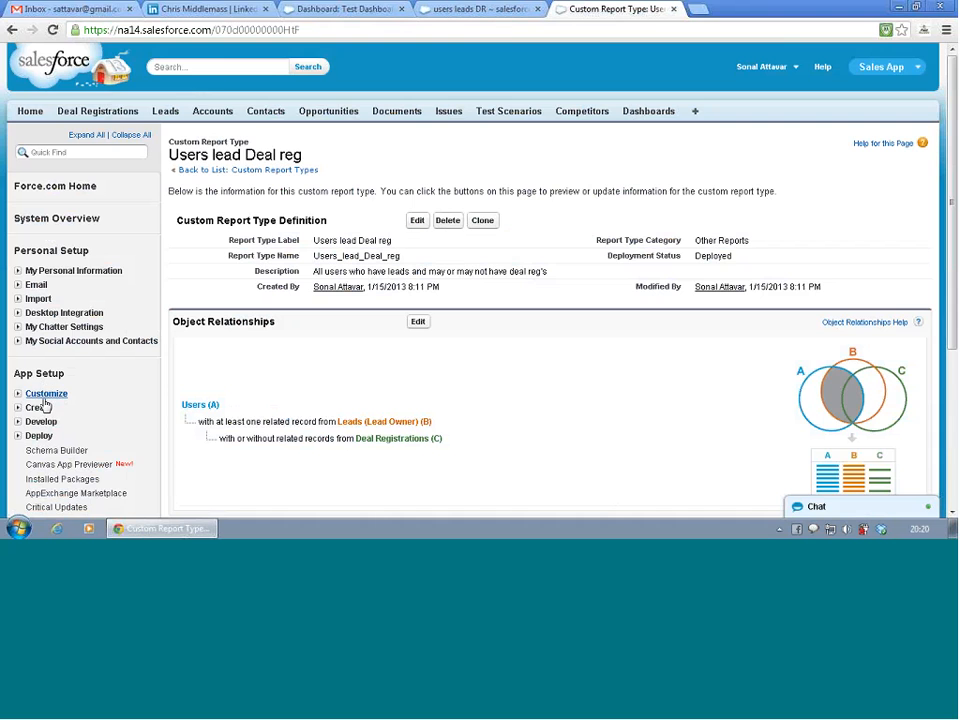
pyautogui.scroll(-3, 44, 413)
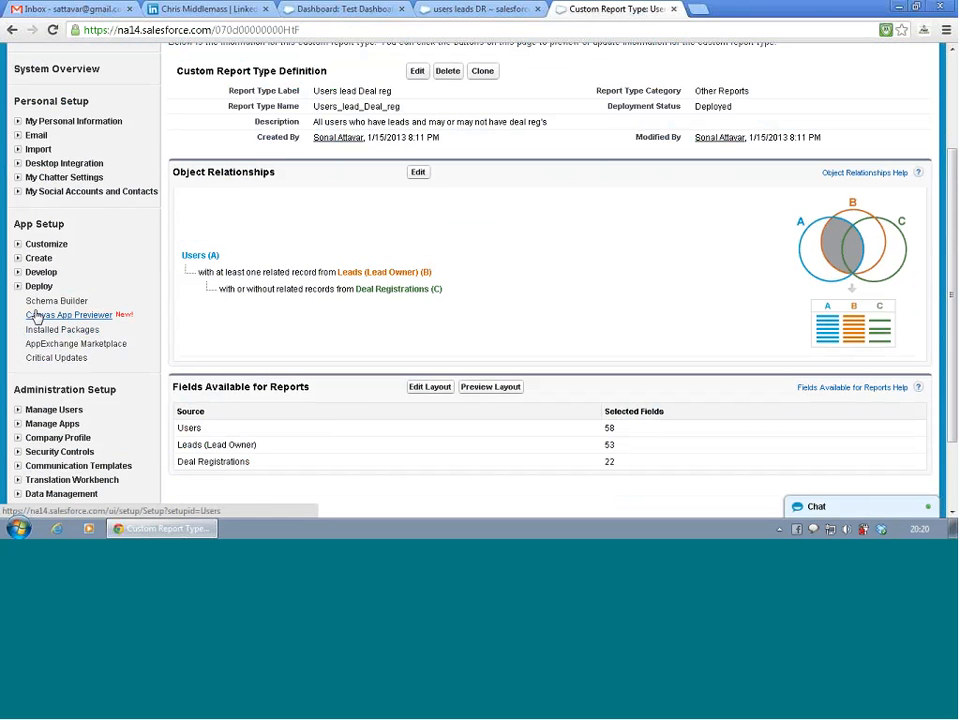
pyautogui.click(17, 258)
pyautogui.click(52, 342)
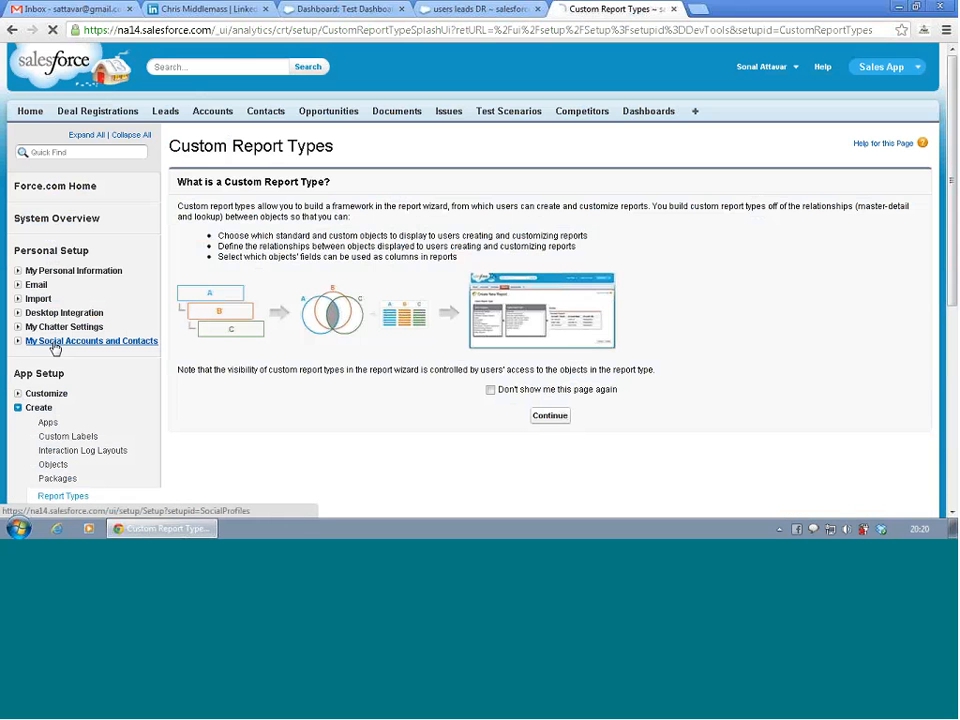
pyautogui.click(552, 421)
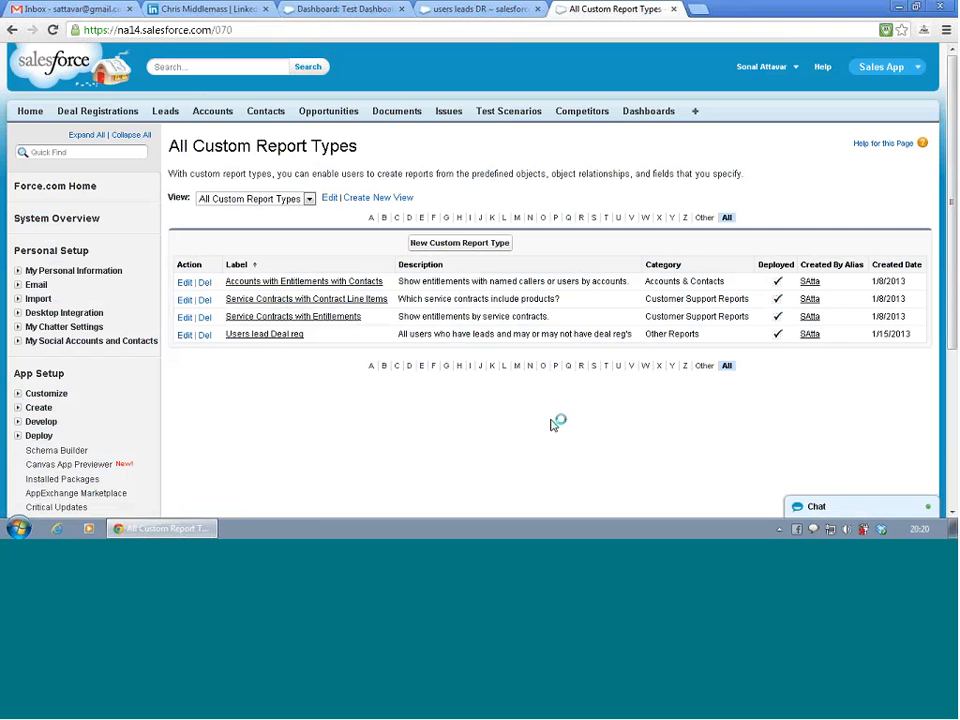
pyautogui.click(186, 338)
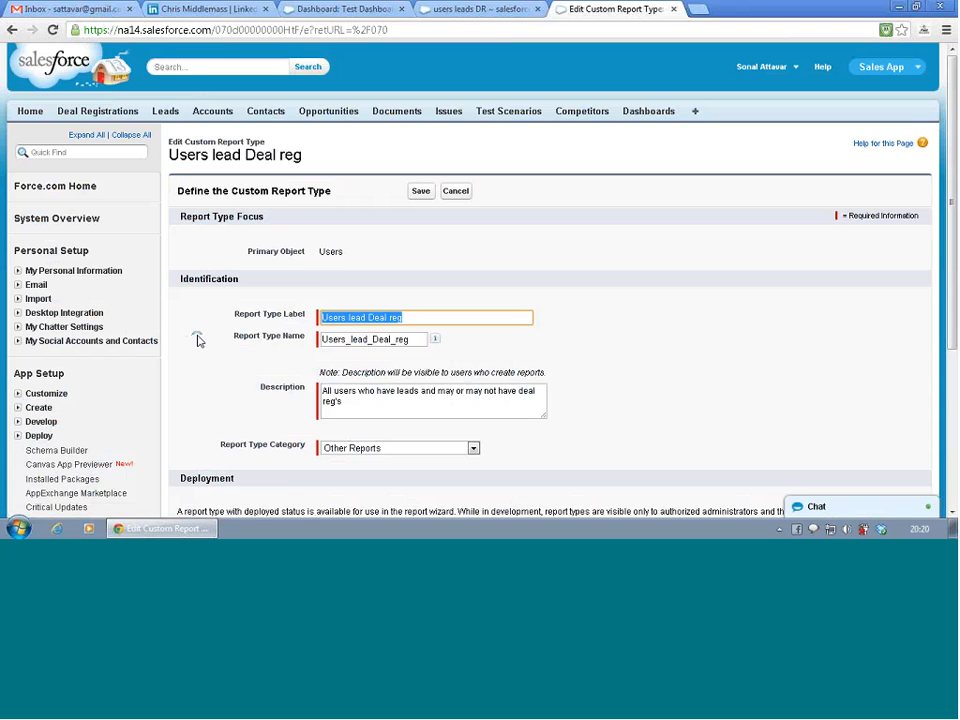
pyautogui.scroll(-1, 213, 345)
pyautogui.scroll(-2, 213, 345)
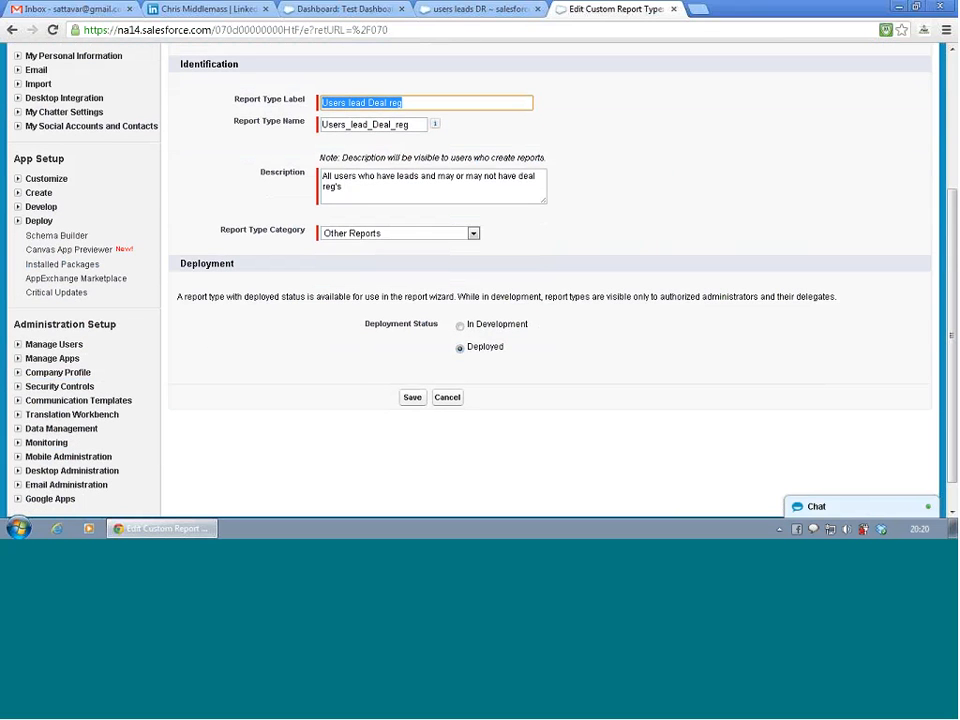
pyautogui.click(448, 398)
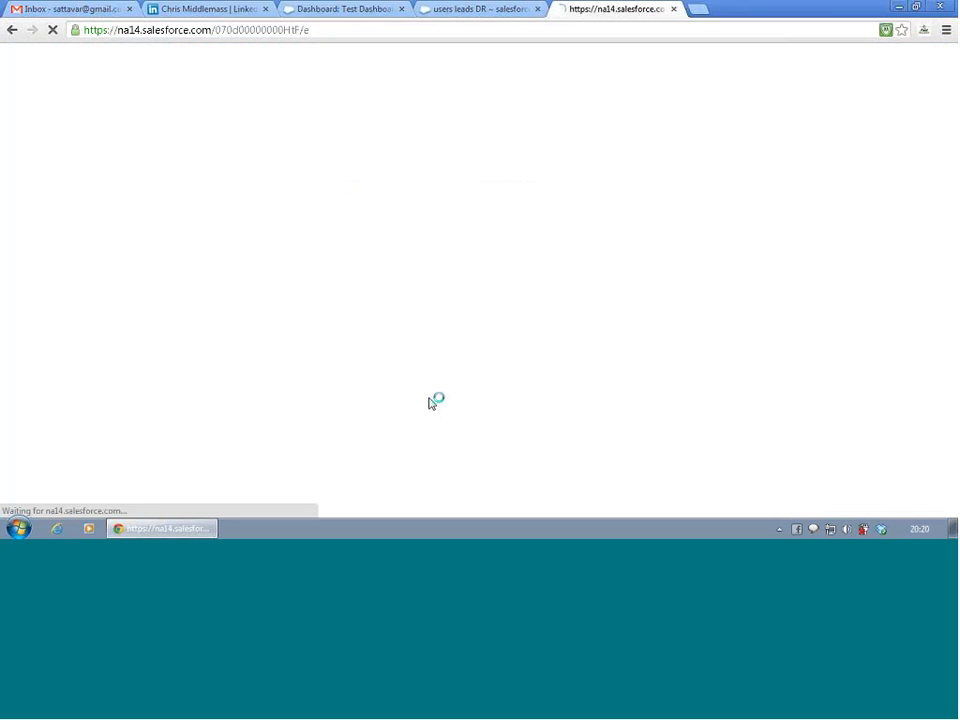
# - Open the Users lead Deal reg report type and start editing the layout of its fields available for reports
pyautogui.click(283, 332)
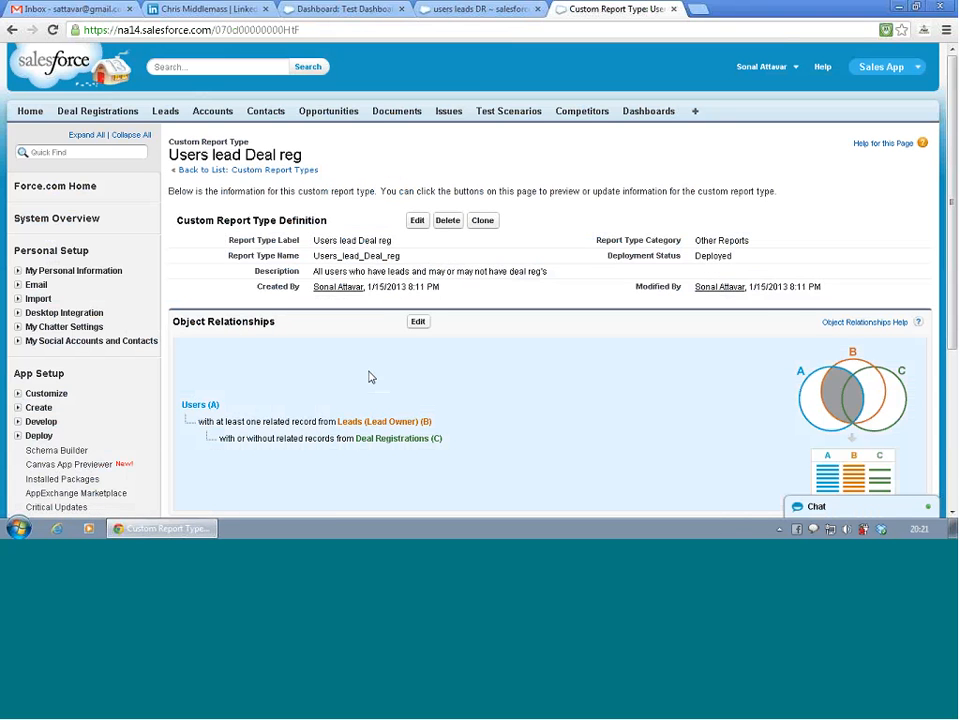
pyautogui.scroll(-1, 370, 378)
pyautogui.scroll(-3, 372, 380)
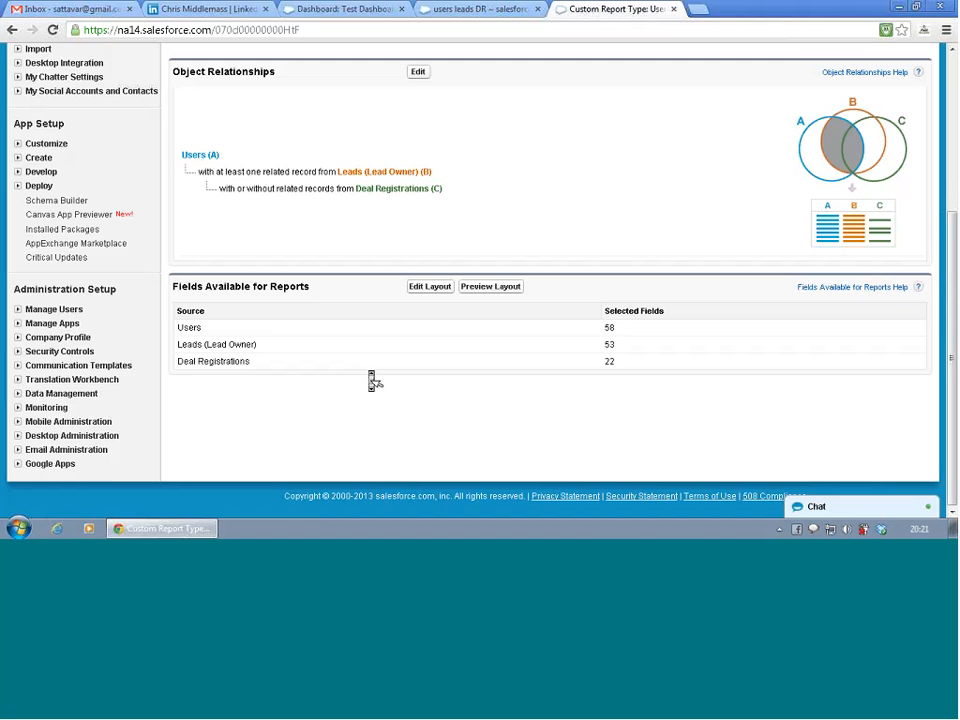
pyautogui.click(426, 289)
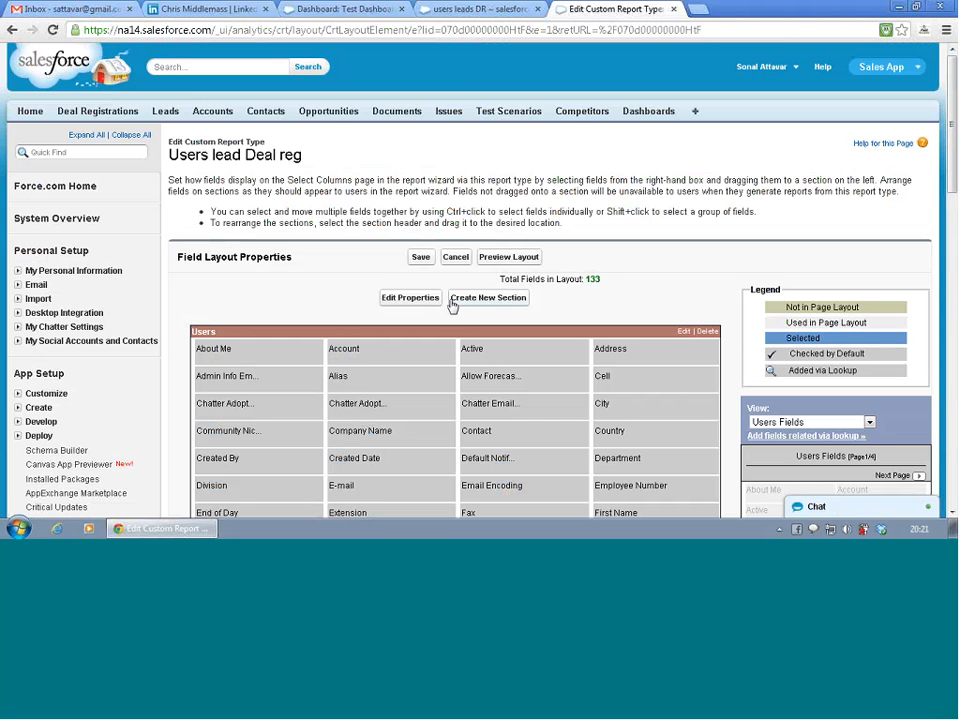
# - Examine the Contact fields that can be added to the Users section via lookup, then cancel without adding any
pyautogui.click(803, 437)
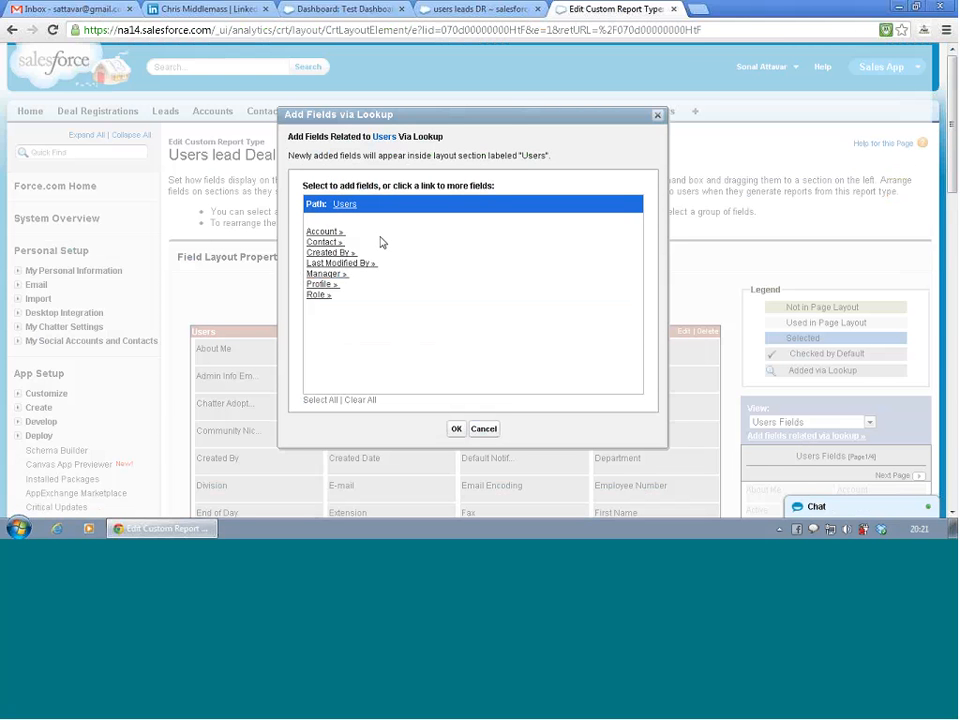
pyautogui.click(323, 243)
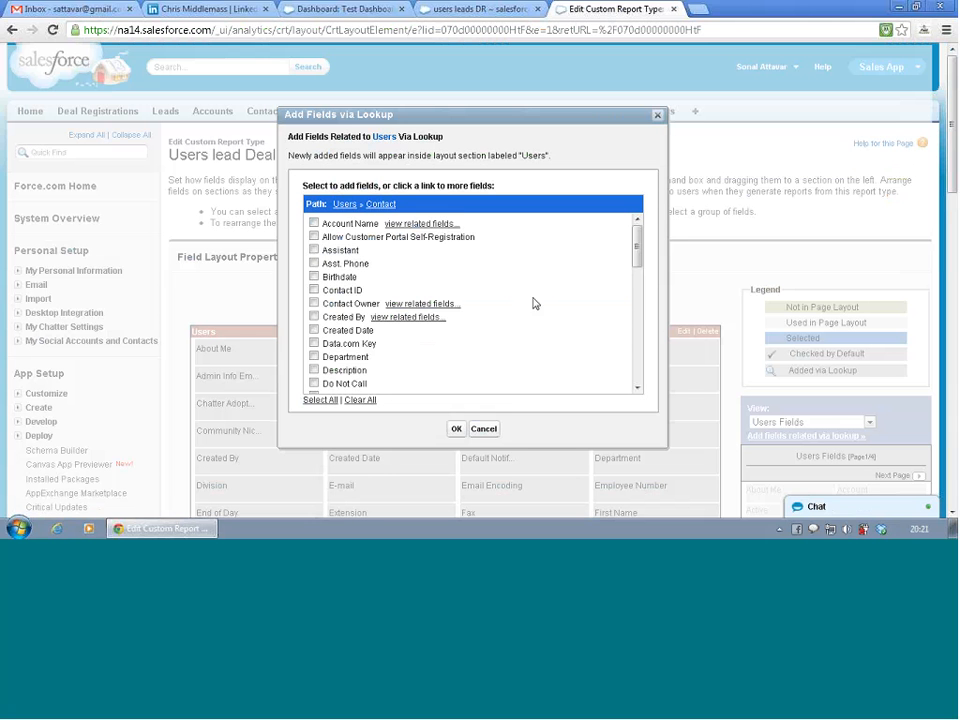
pyautogui.scroll(-5, 535, 305)
pyautogui.scroll(-5, 535, 305)
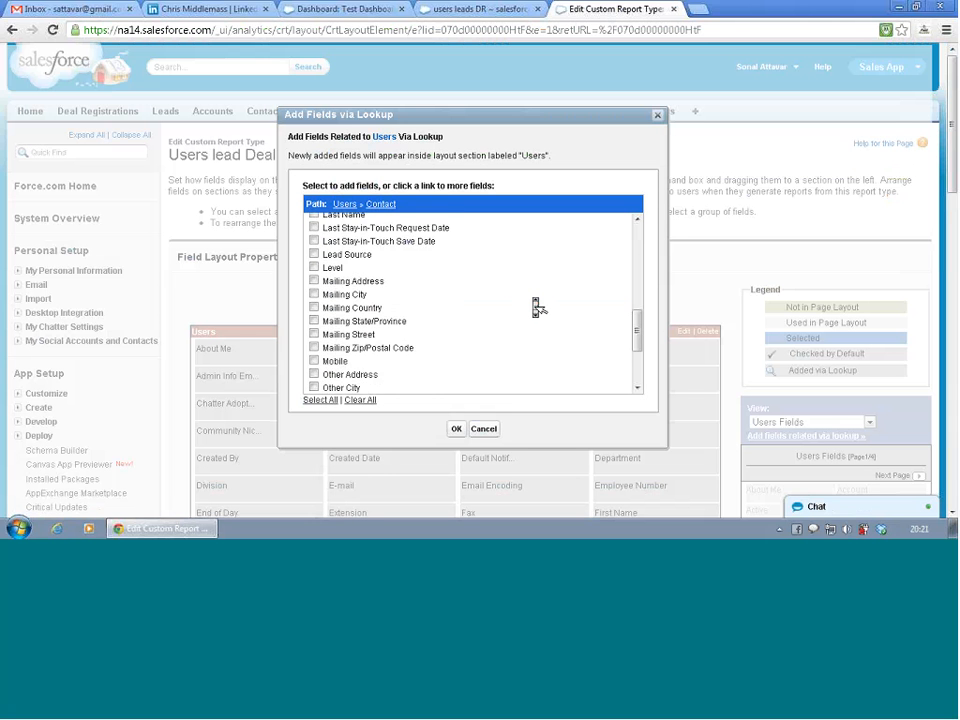
pyautogui.scroll(-2, 537, 307)
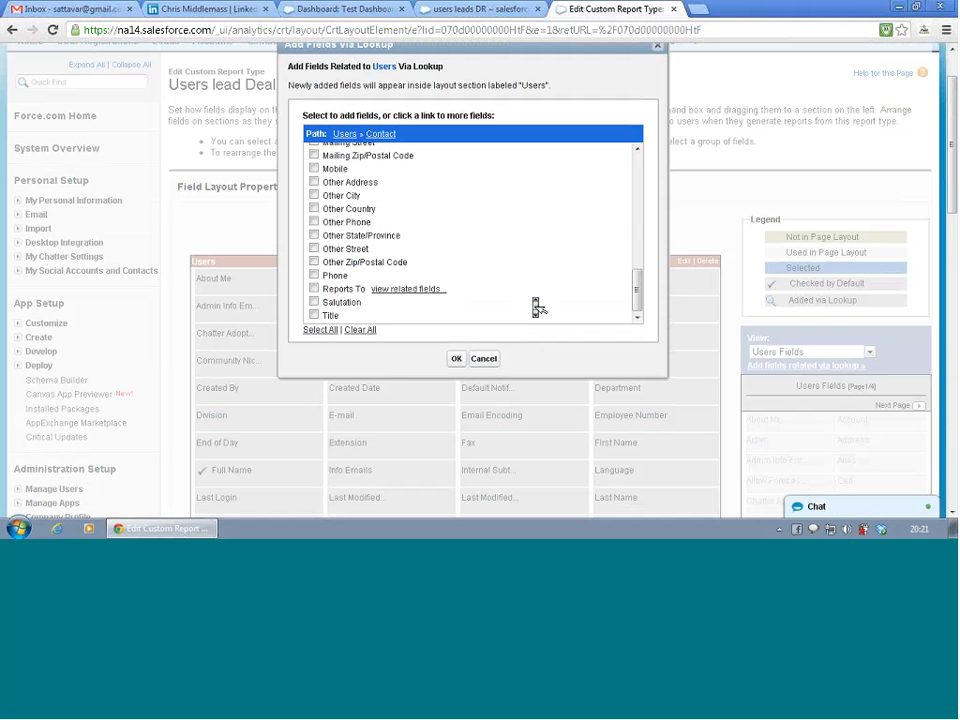
pyautogui.scroll(3, 537, 307)
pyautogui.scroll(12, 537, 307)
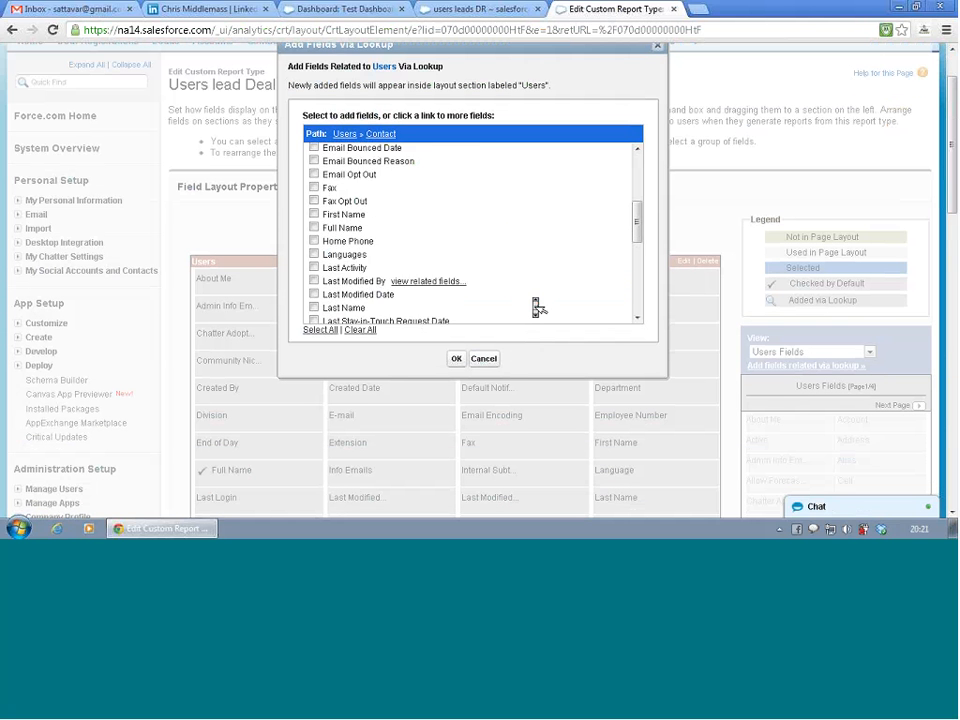
pyautogui.scroll(-4, 537, 307)
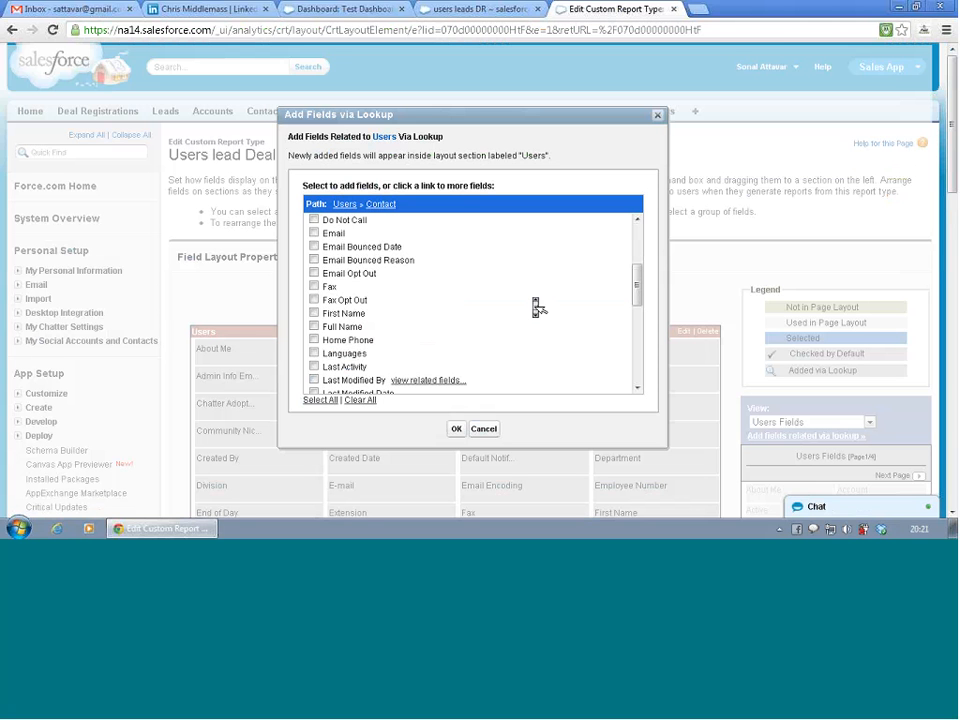
pyautogui.click(485, 432)
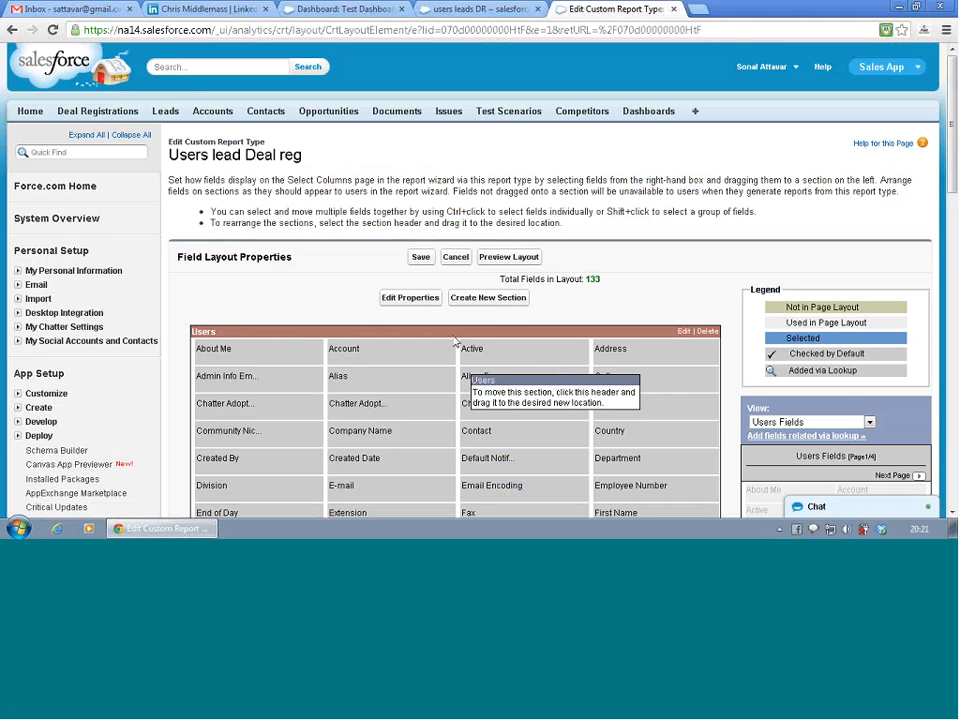
# - Look through the Profile and Account fields available via lookup from Users
pyautogui.click(757, 441)
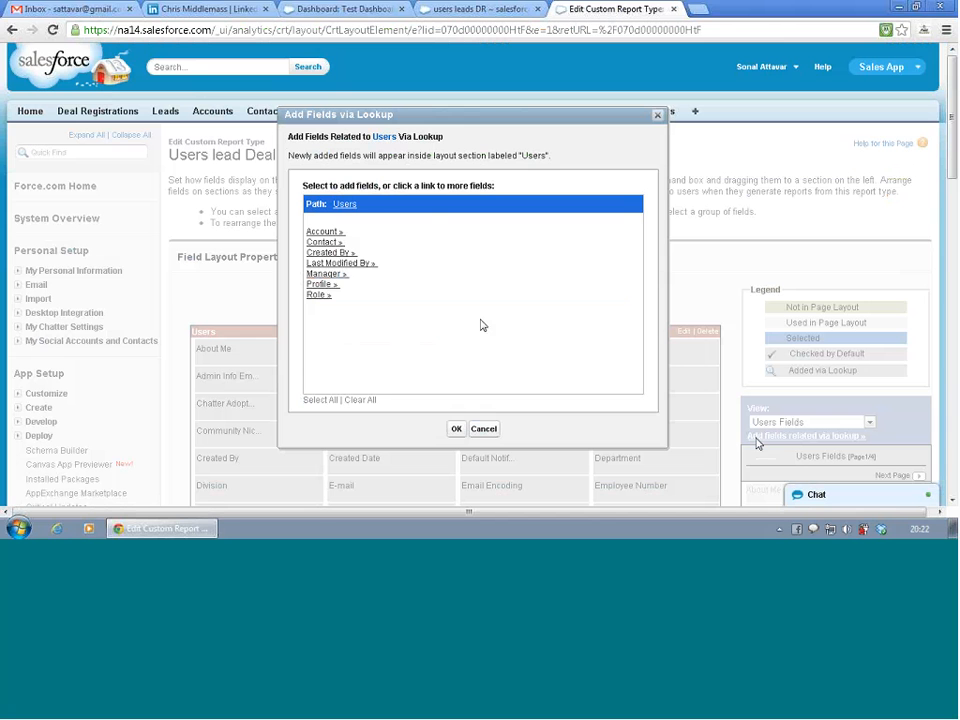
pyautogui.click(320, 285)
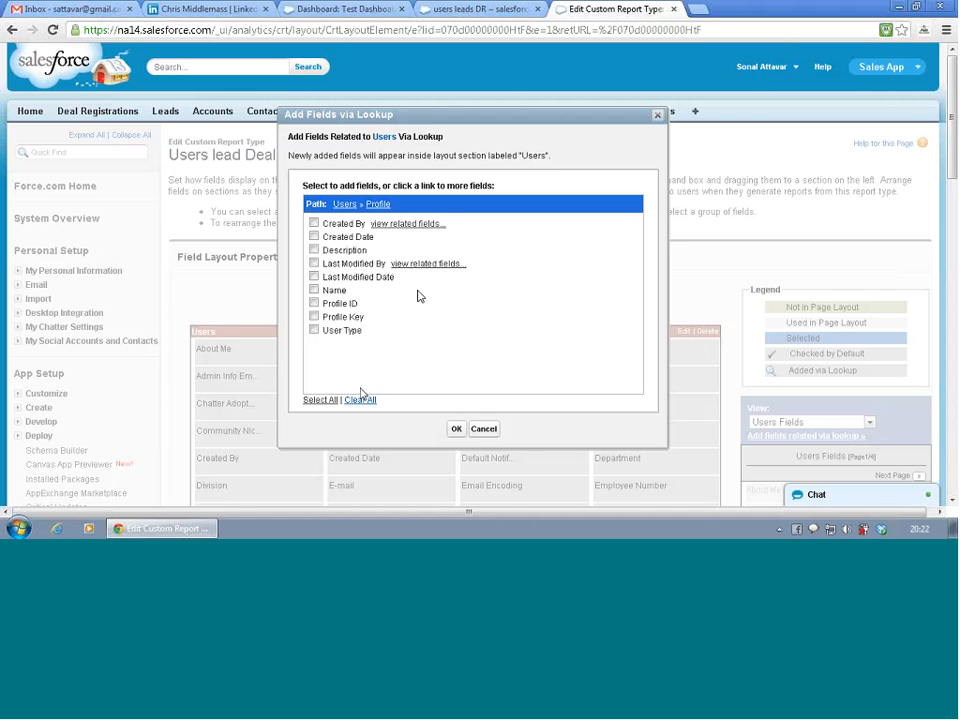
pyautogui.click(346, 207)
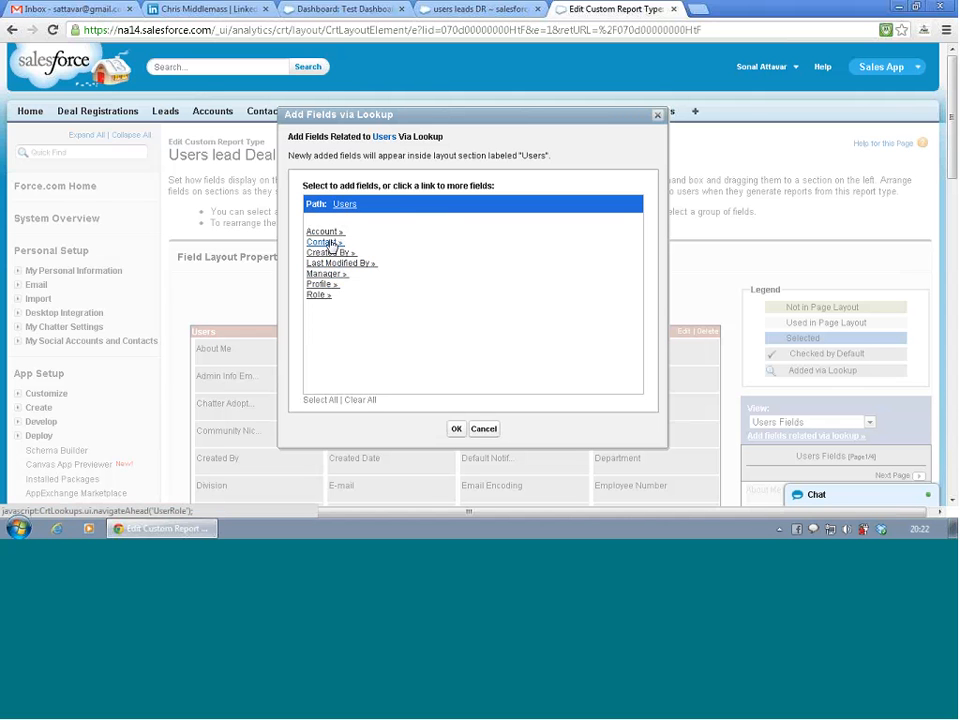
pyautogui.click(329, 234)
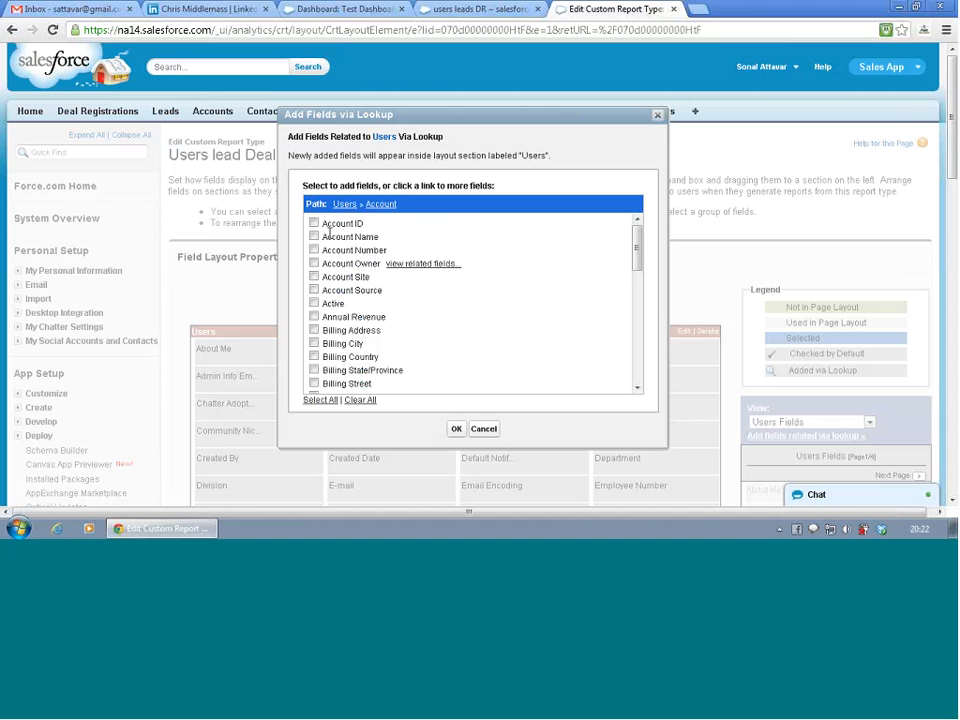
pyautogui.scroll(-1, 365, 292)
pyautogui.scroll(-5, 366, 292)
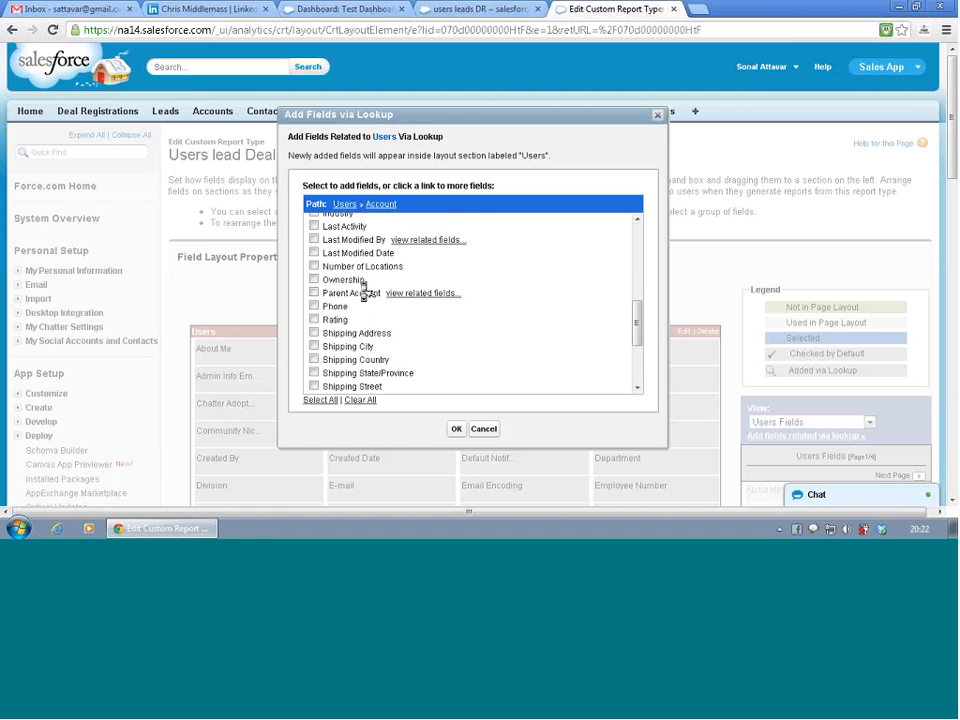
pyautogui.scroll(-2, 364, 290)
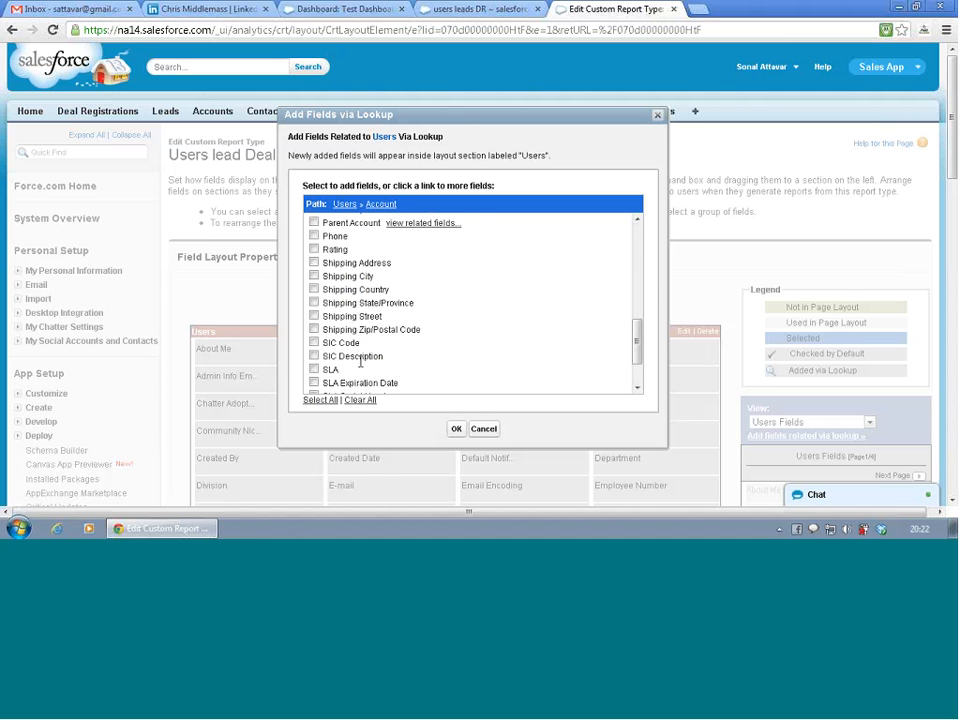
pyautogui.click(344, 205)
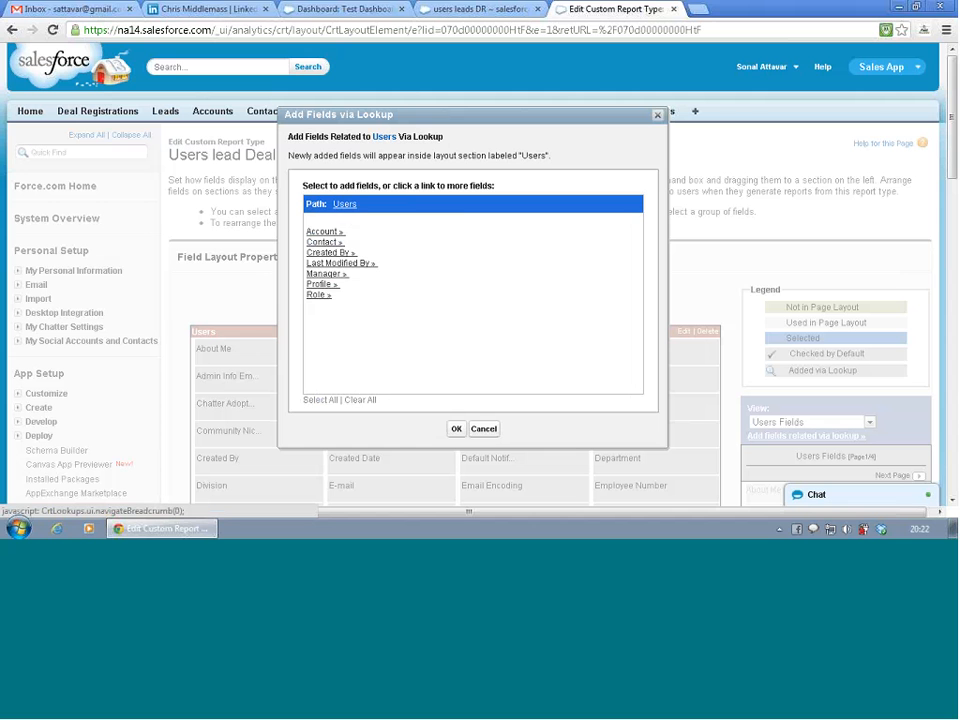
# - Look through the Role fields available via lookup from Users and cancel adding lookup fields
pyautogui.click(320, 297)
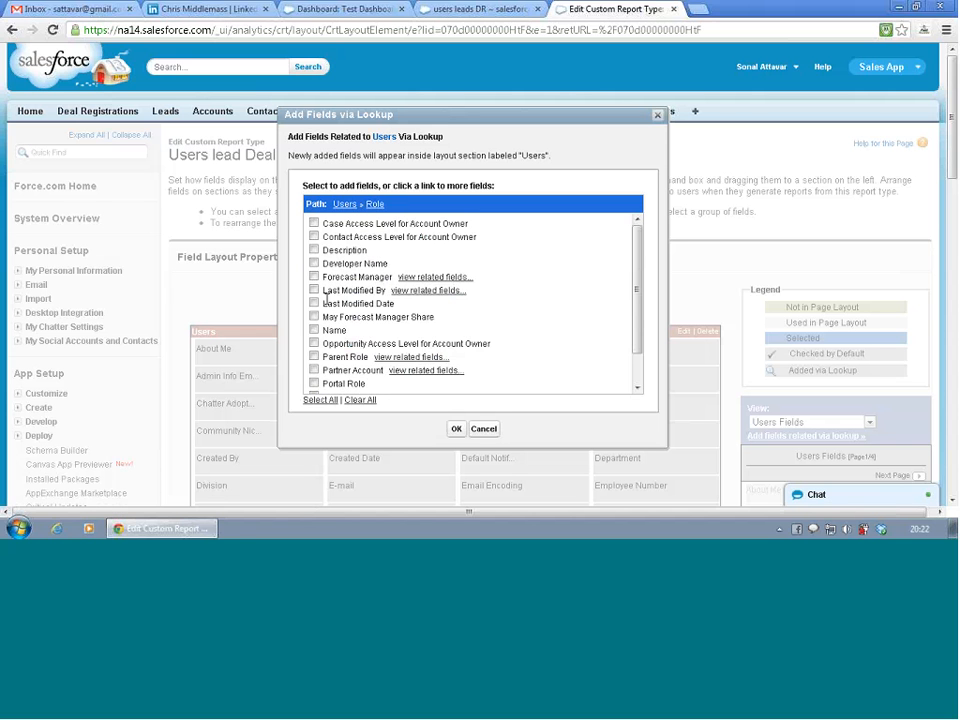
pyautogui.scroll(-2, 375, 264)
pyautogui.scroll(-2, 381, 275)
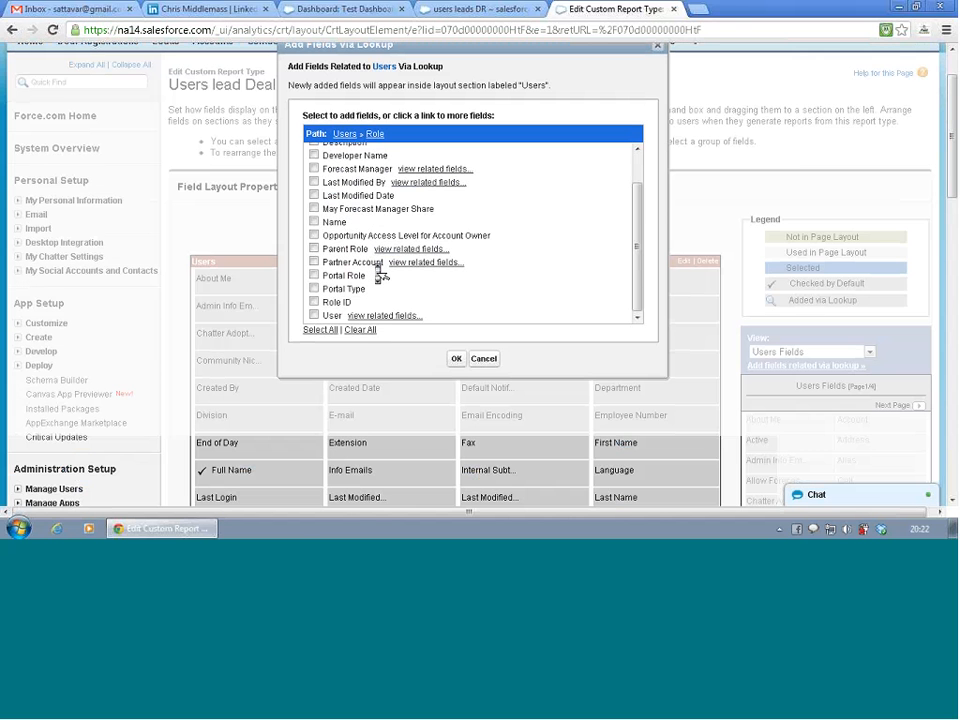
pyautogui.scroll(4, 381, 275)
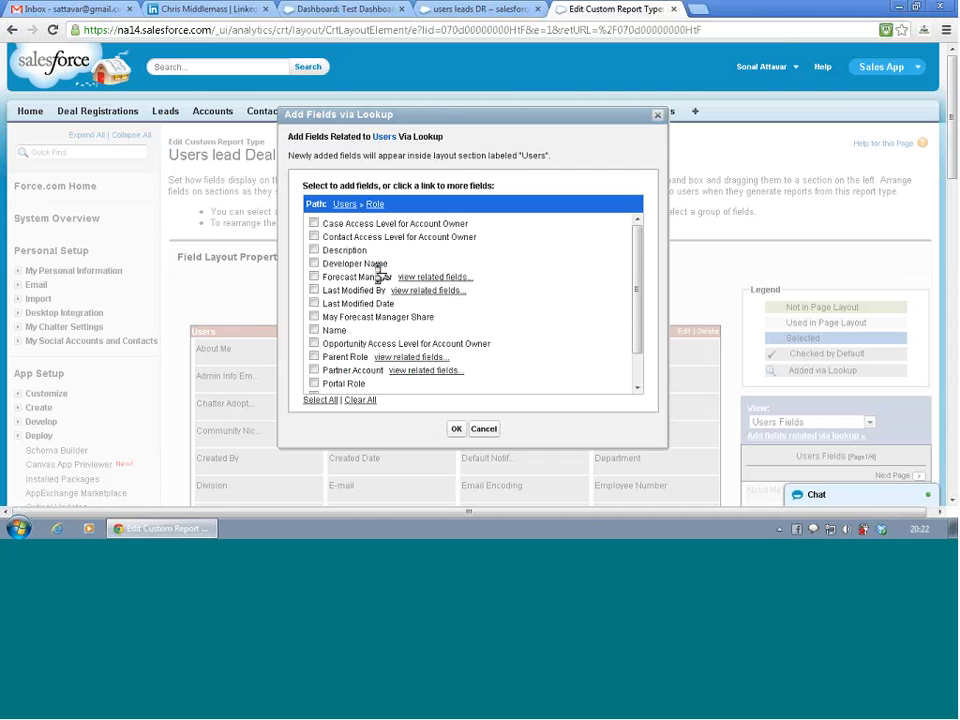
pyautogui.click(343, 205)
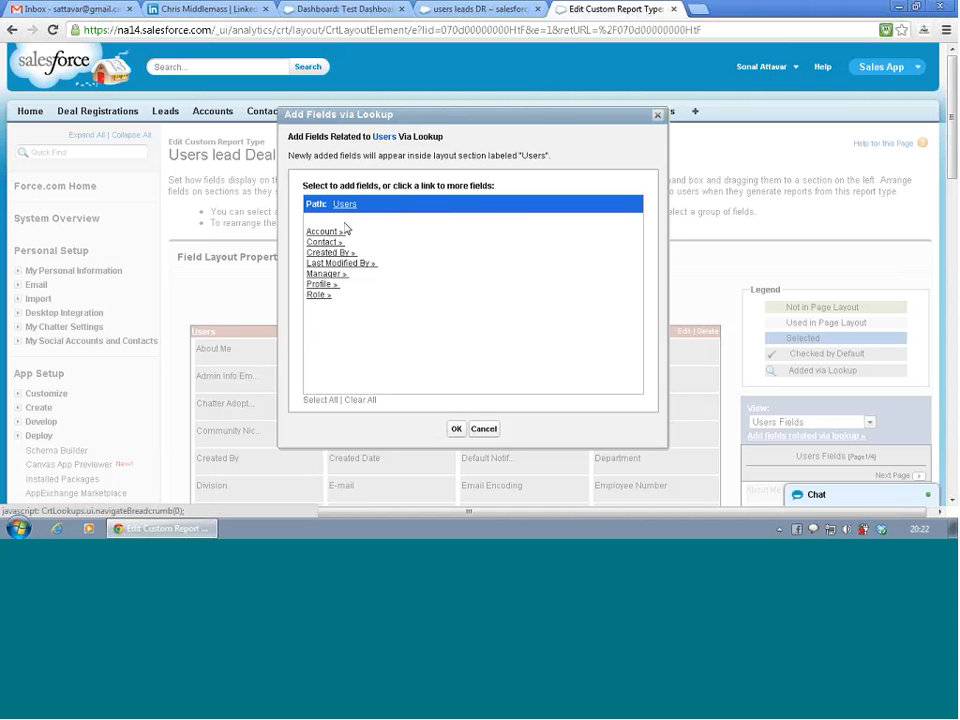
pyautogui.click(488, 429)
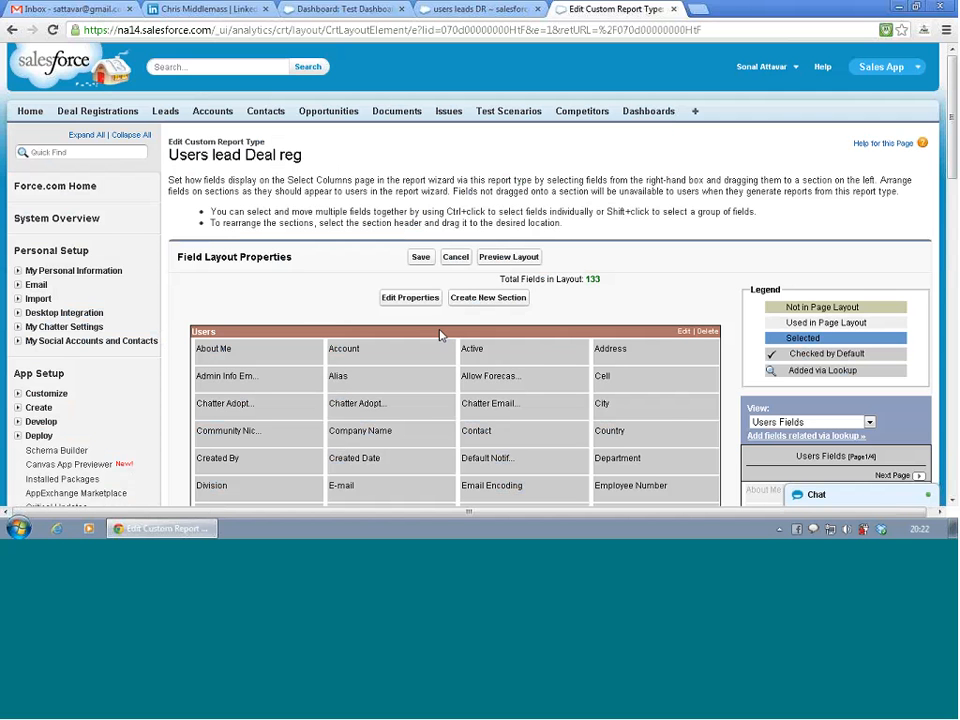
# - Look over the Users fields in the layout and leave the layout editor without saving
pyautogui.moveTo(547, 353)
pyautogui.scroll(-2, 547, 353)
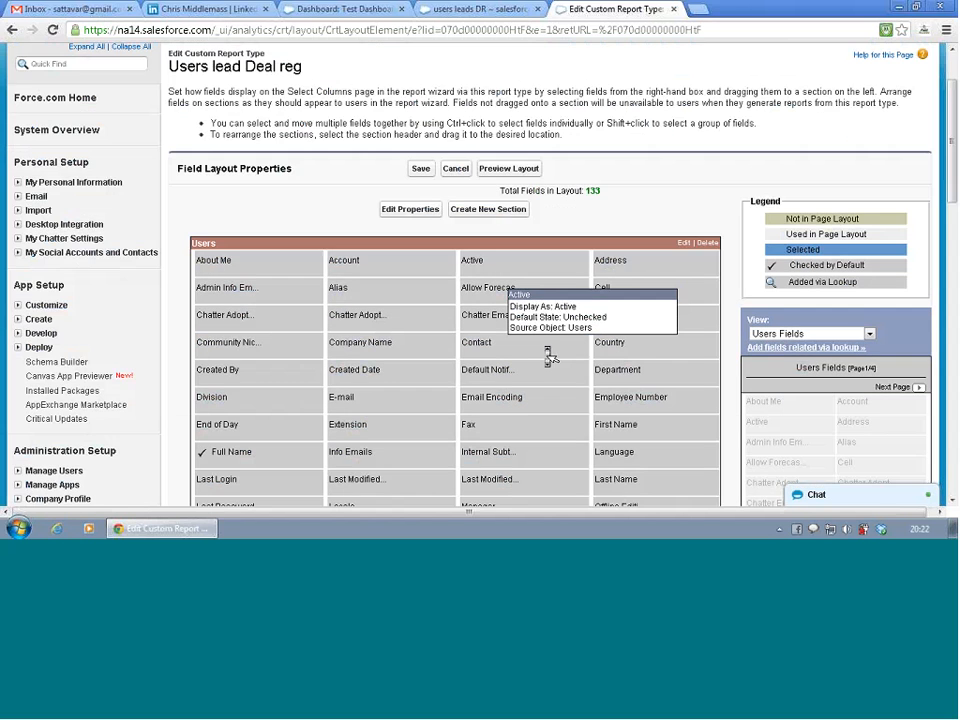
pyautogui.scroll(-2, 548, 355)
pyautogui.scroll(4, 549, 356)
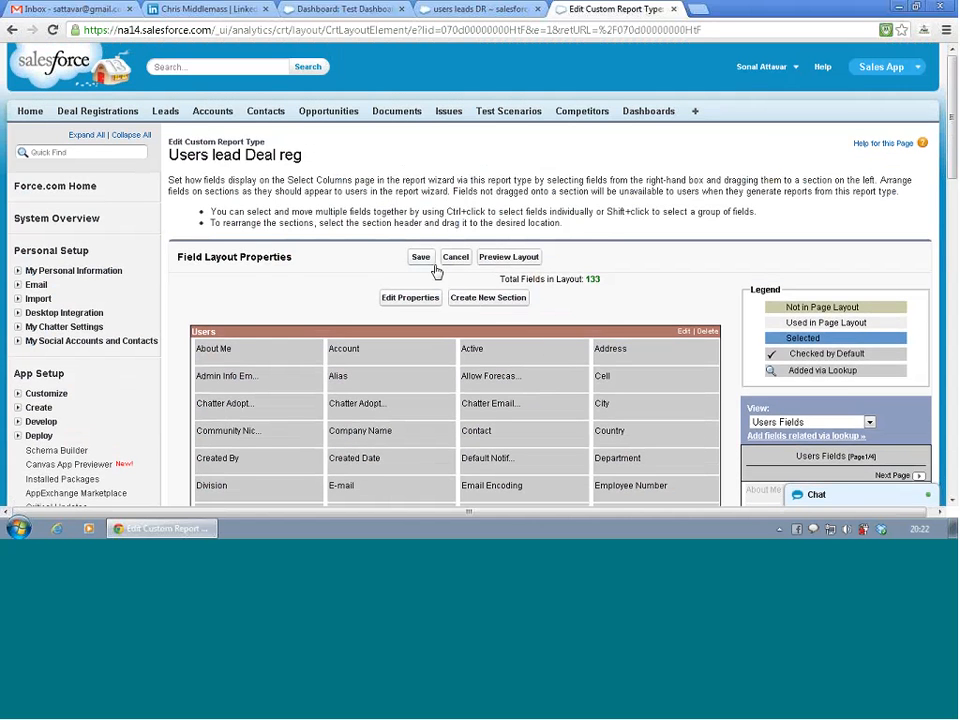
pyautogui.click(455, 258)
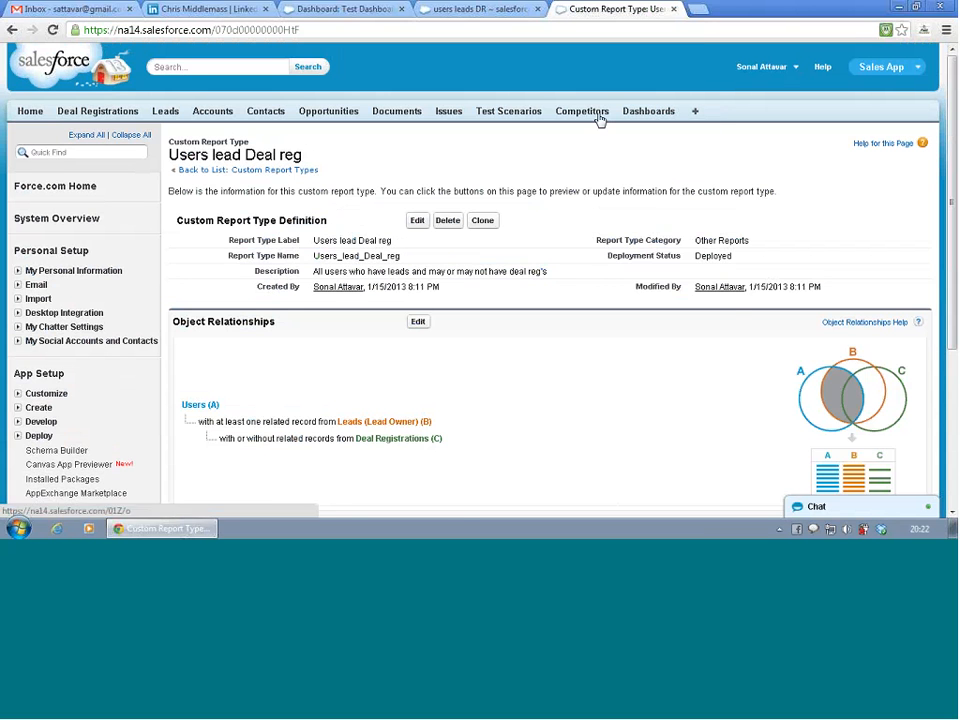
# - Switch to the users leads DR report, go to the reports and dashboards list, and create a new report of the Opportunities type
pyautogui.click(478, 9)
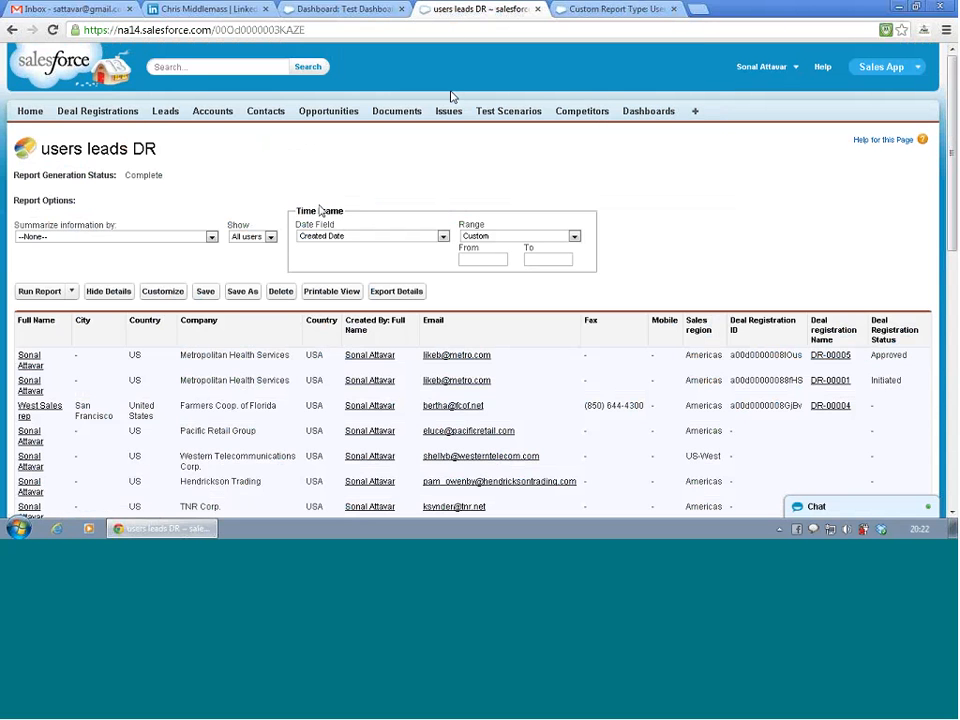
pyautogui.click(650, 112)
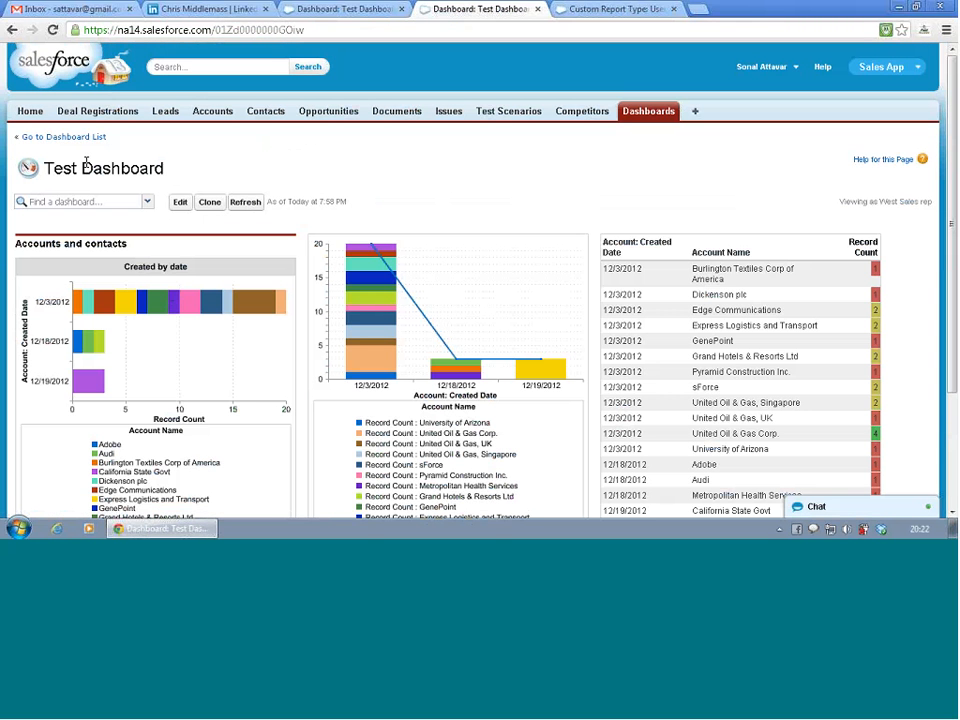
pyautogui.click(64, 137)
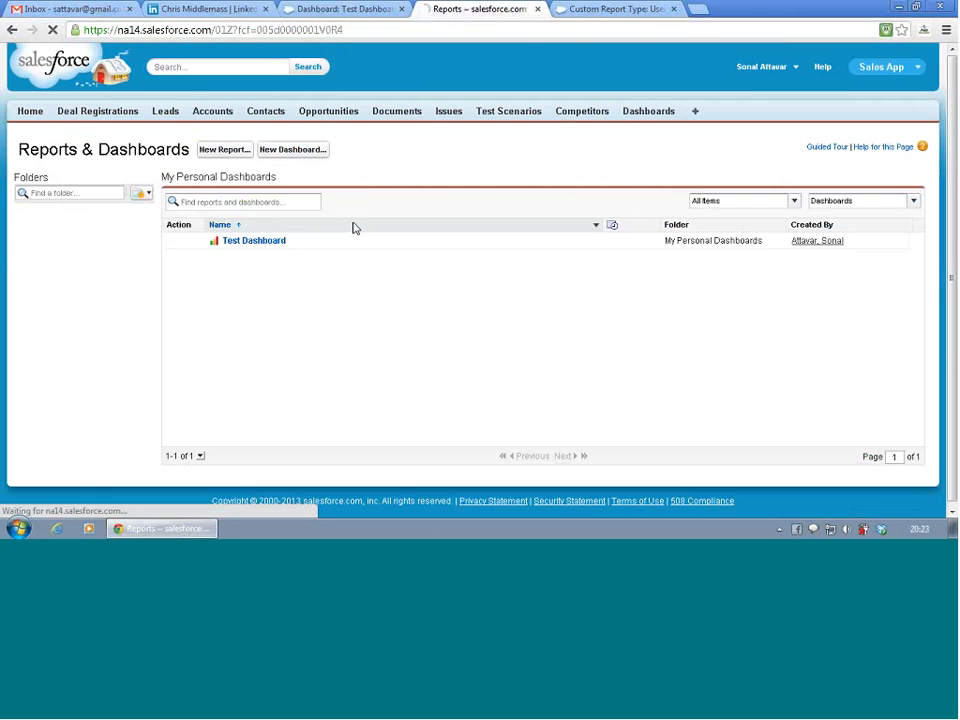
pyautogui.click(223, 151)
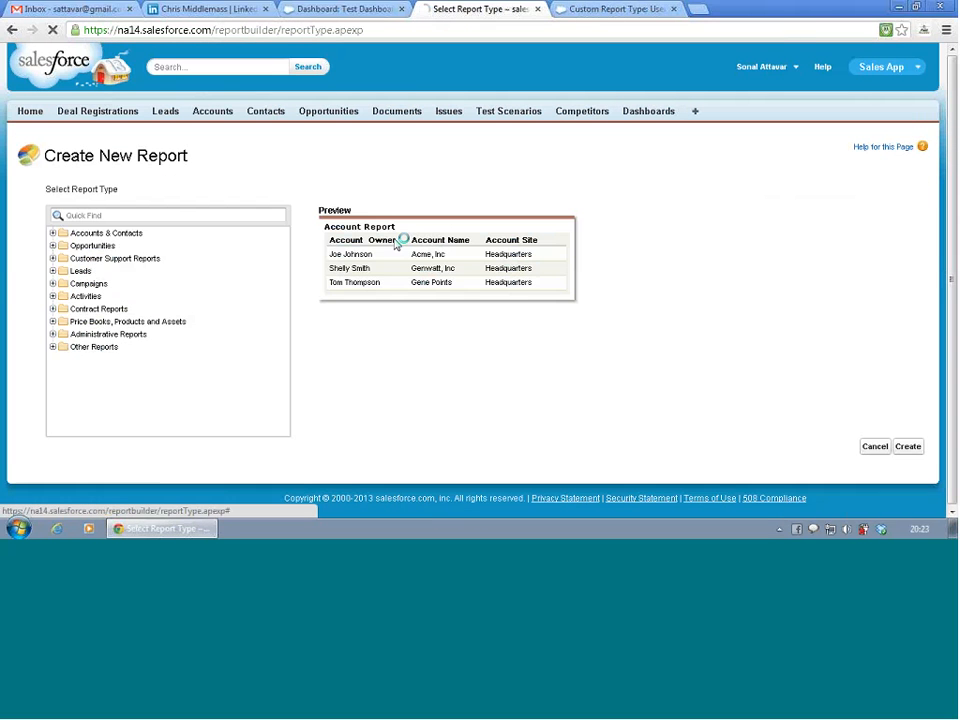
pyautogui.click(53, 246)
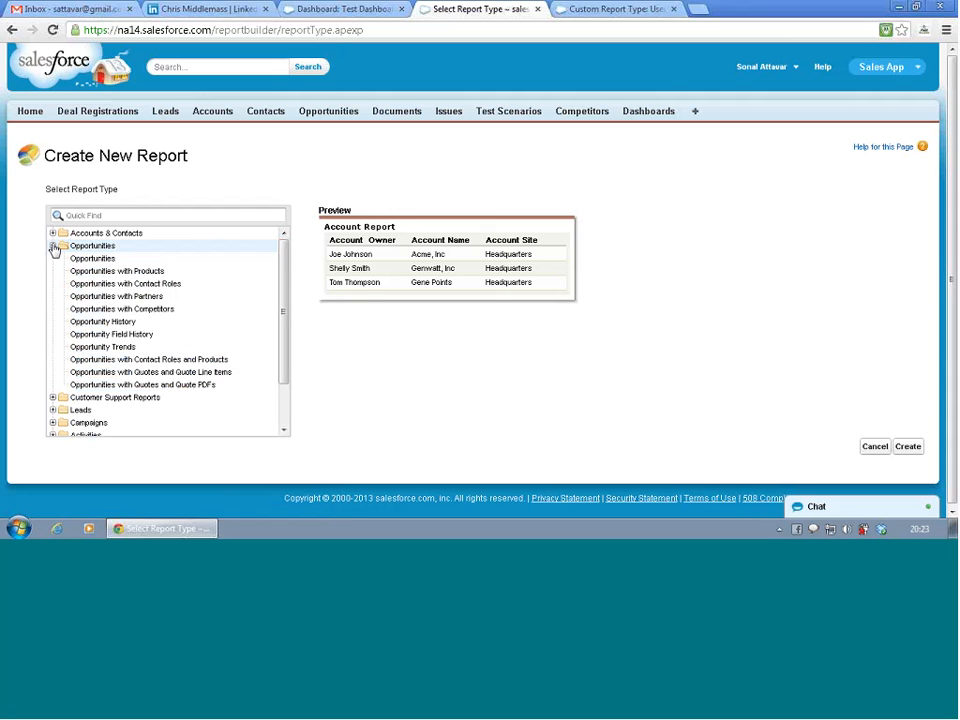
pyautogui.click(75, 264)
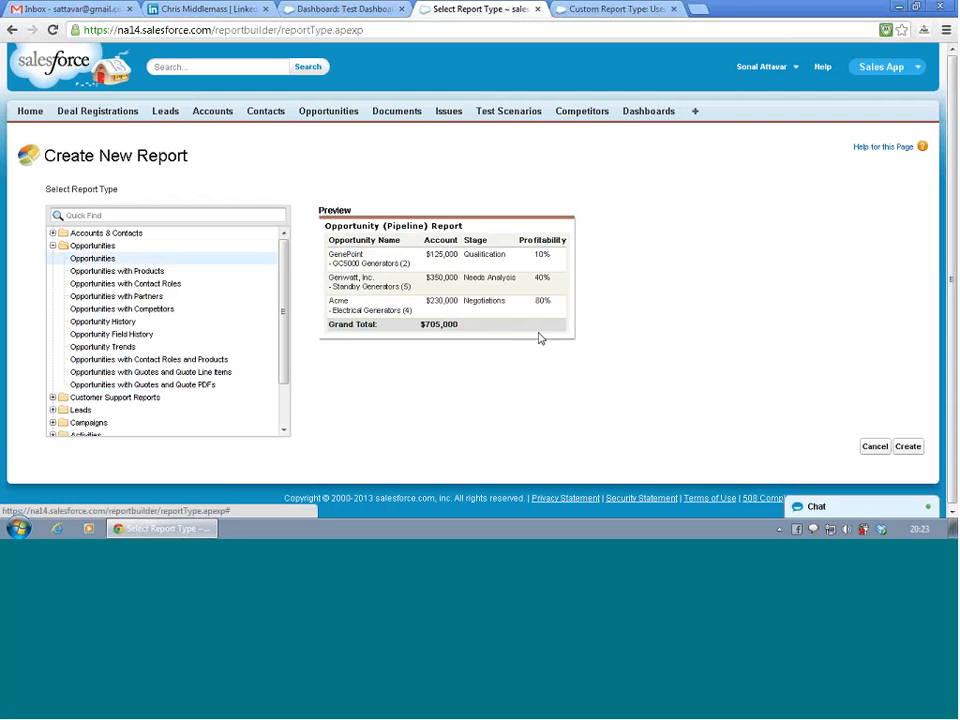
pyautogui.click(908, 447)
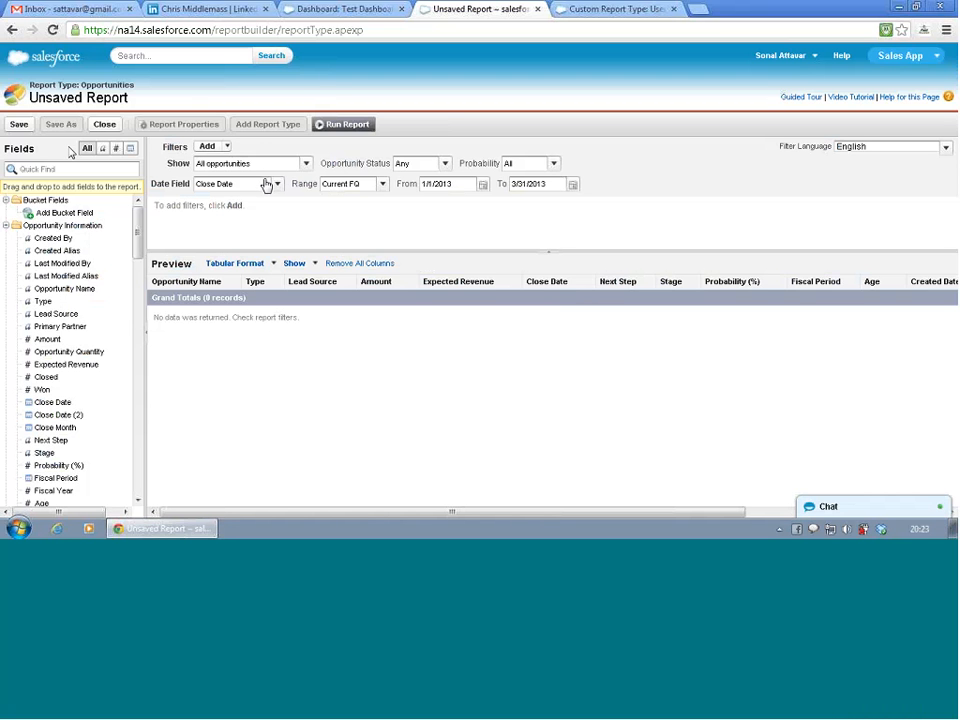
# - Search the report's available fields for "geo", then clear the search
pyautogui.click(50, 169)
pyautogui.write('ge')
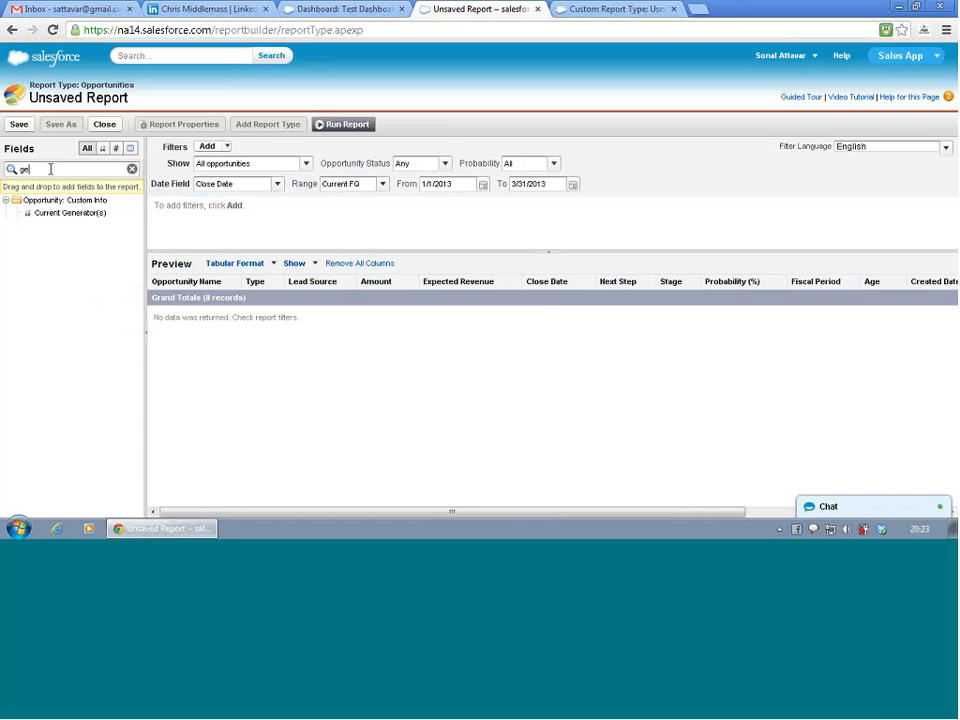
pyautogui.write('o')
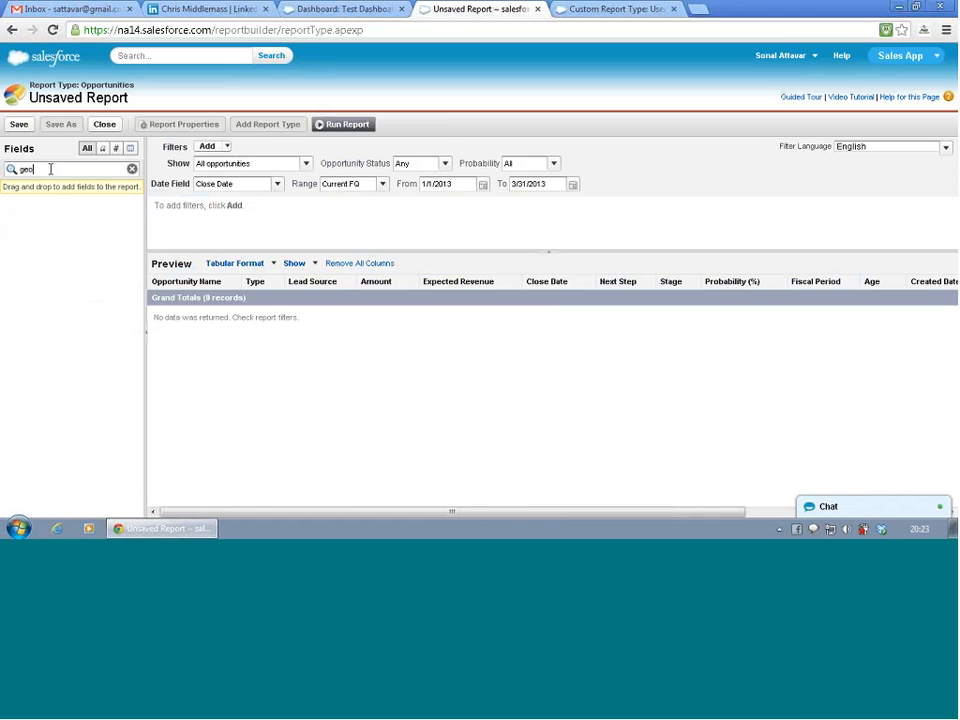
pyautogui.press('BackSpace')
pyautogui.press('BackSpace')
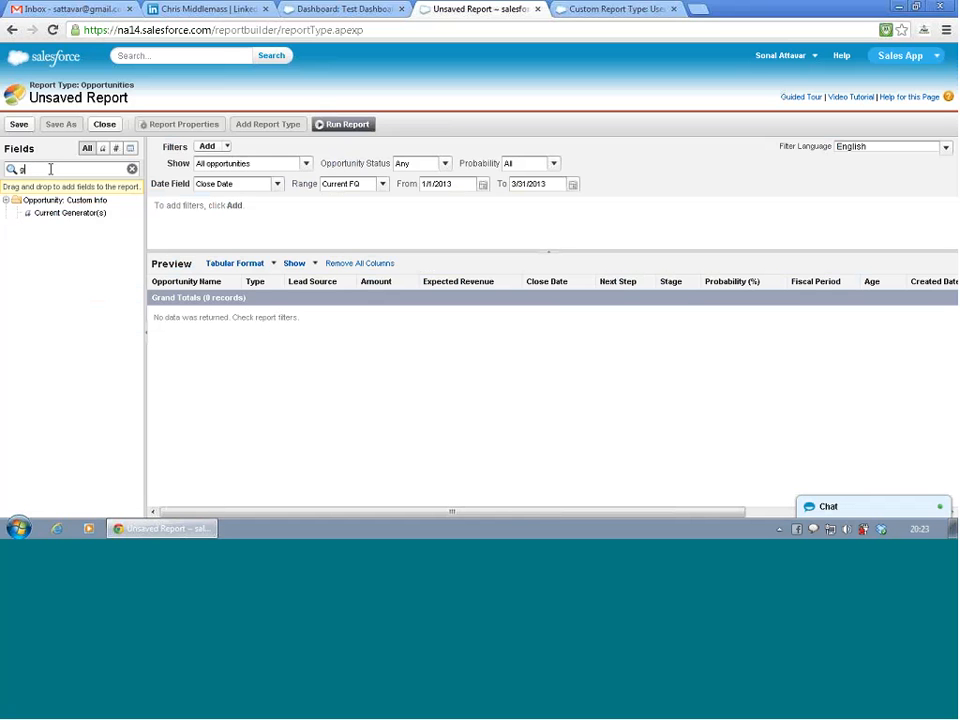
pyautogui.press('BackSpace')
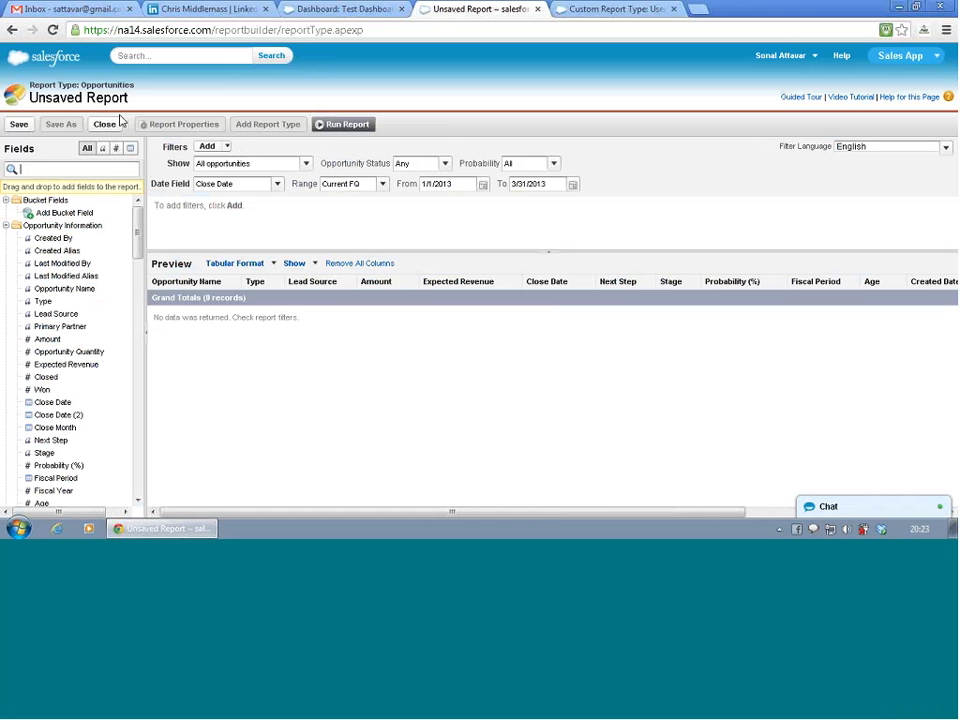
# - Switch to the Users lead Deal reg custom report type, open its field layout for editing, and look over the Users section
pyautogui.click(574, 16)
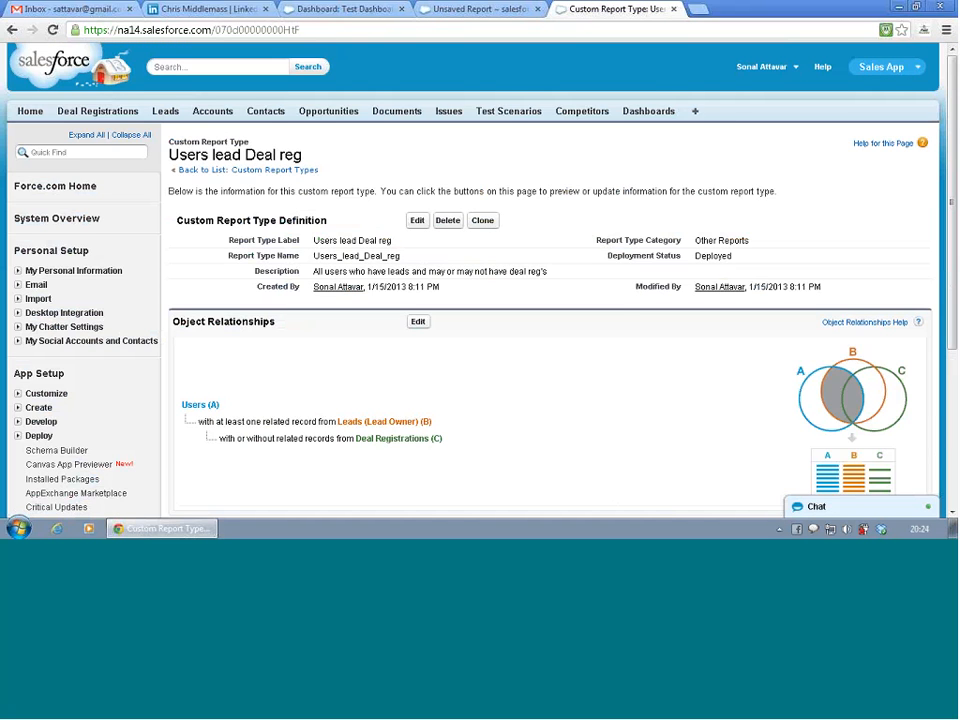
pyautogui.scroll(-5, 476, 336)
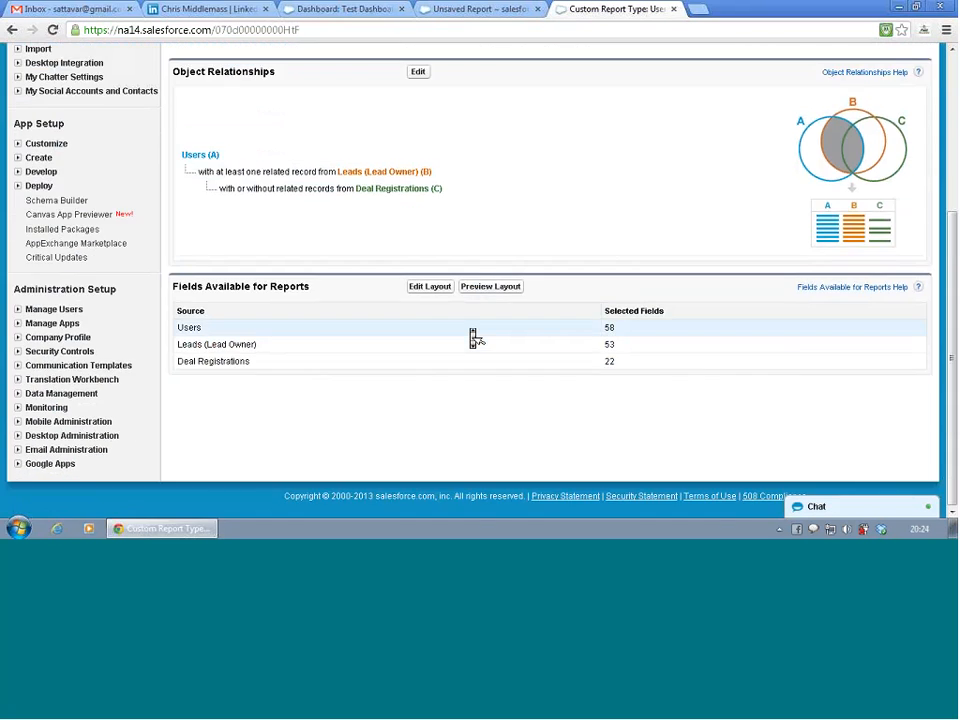
pyautogui.click(446, 291)
pyautogui.scroll(-3, 467, 395)
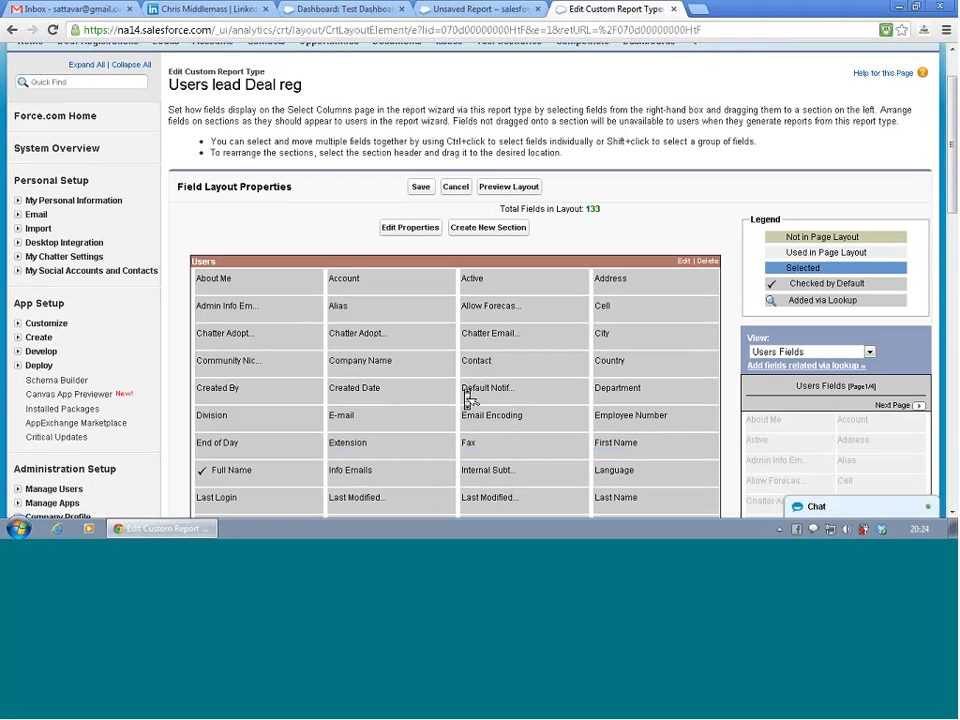
pyautogui.scroll(-1, 468, 399)
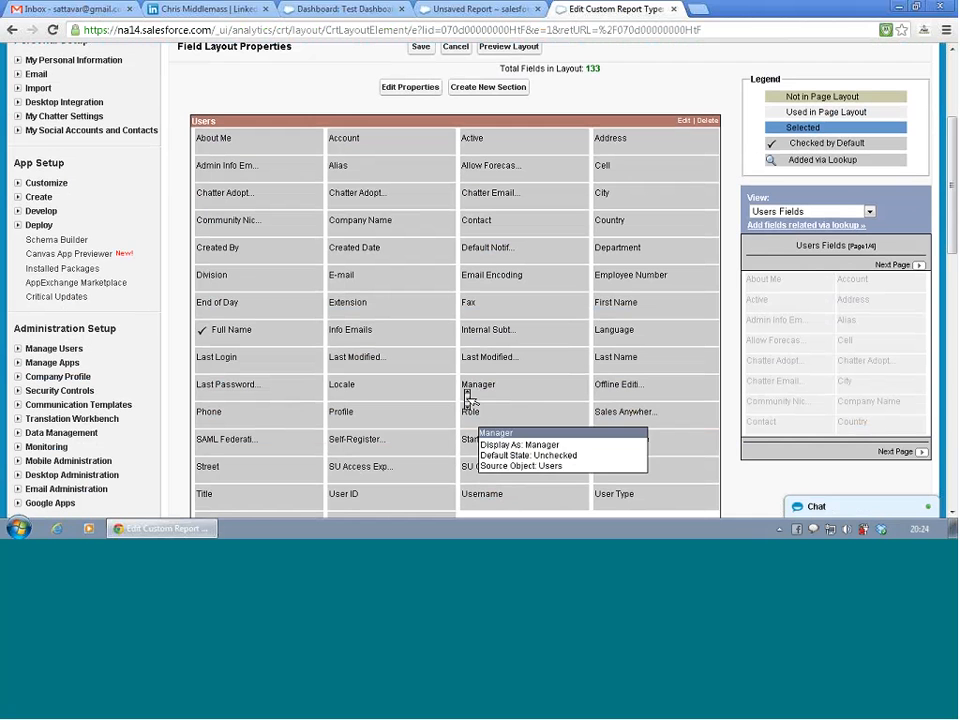
pyautogui.scroll(-1, 489, 192)
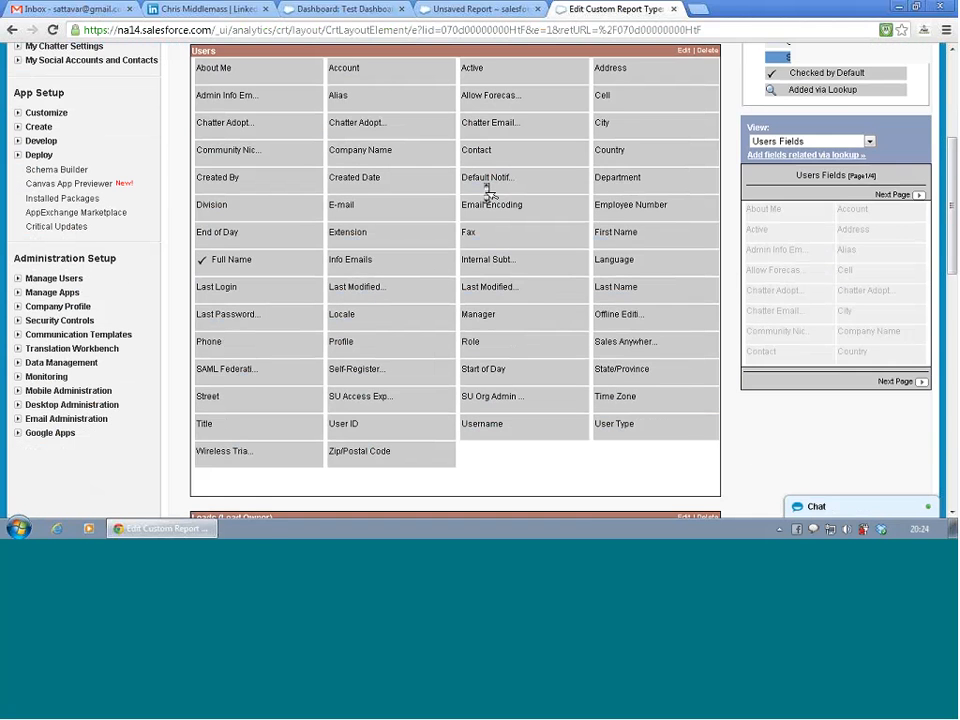
pyautogui.scroll(-1, 489, 192)
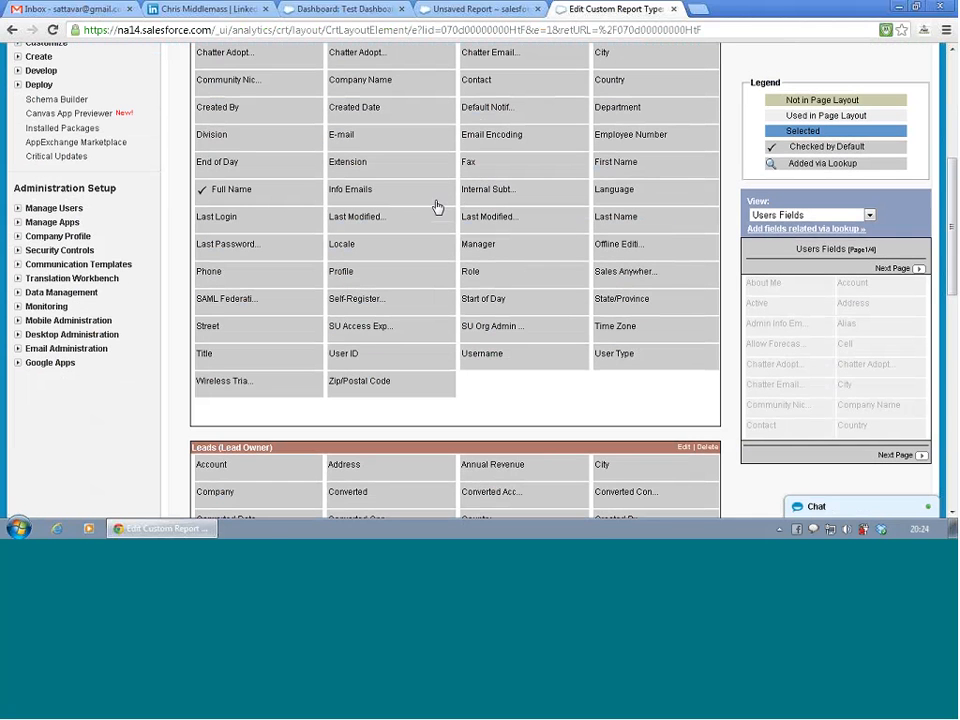
pyautogui.scroll(2, 437, 207)
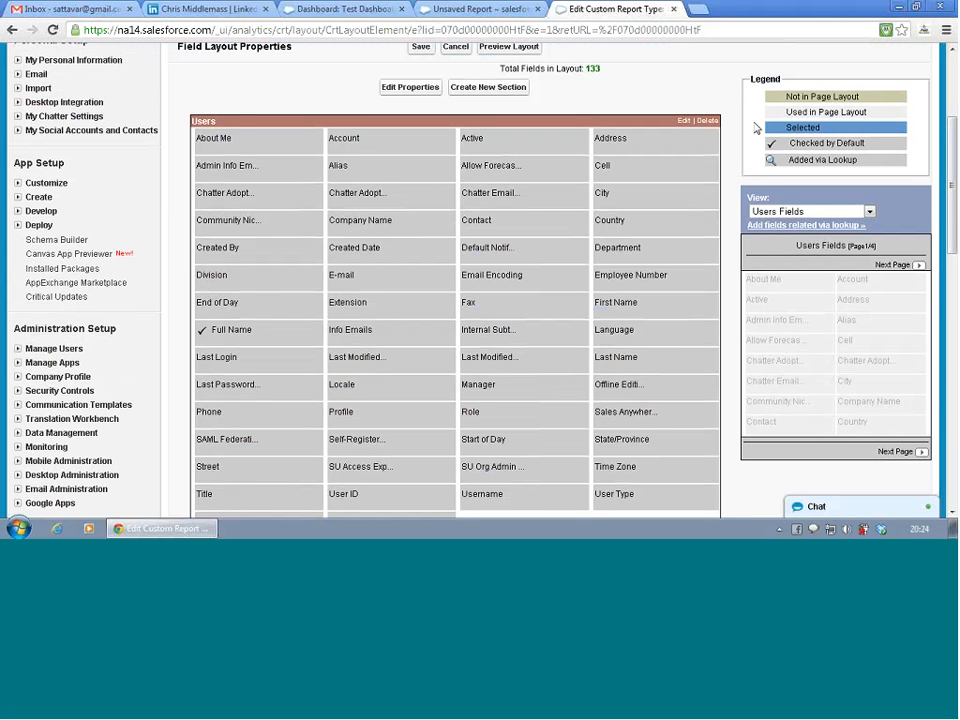
# - Show the Leads (Lead Owner) fields, look through the Account fields available via lookup, and cancel adding any
pyautogui.click(811, 211)
pyautogui.click(811, 213)
pyautogui.click(806, 213)
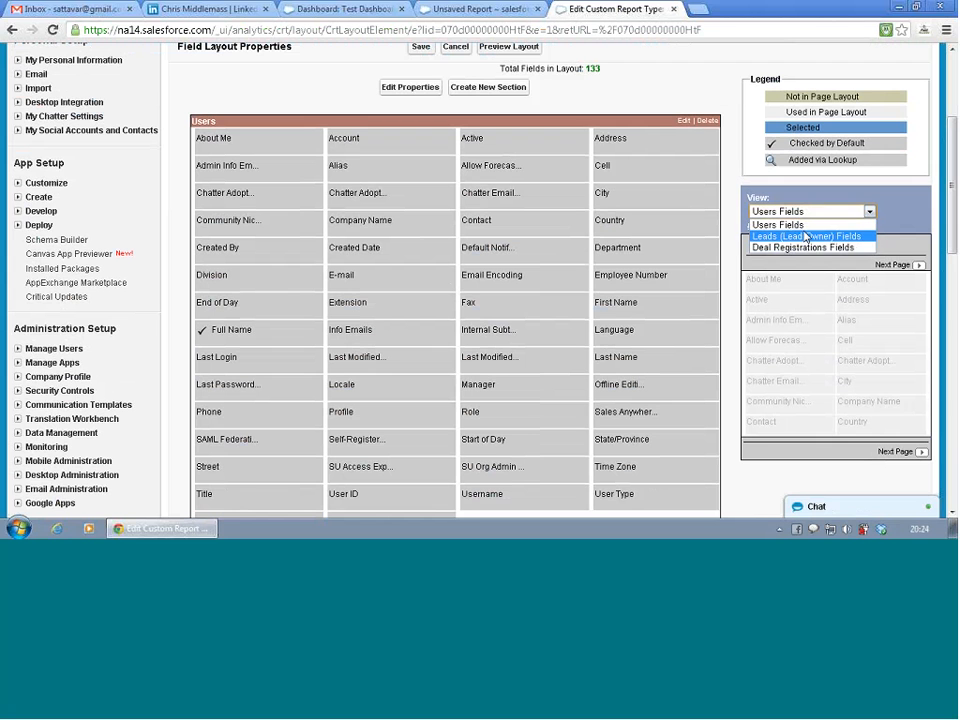
pyautogui.click(806, 237)
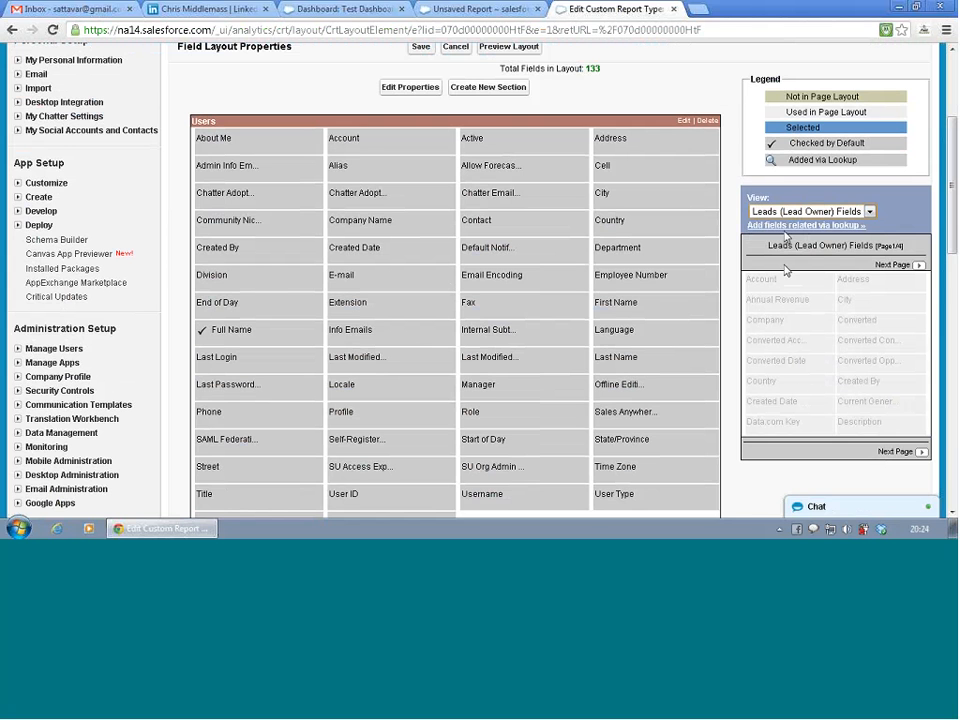
pyautogui.click(786, 226)
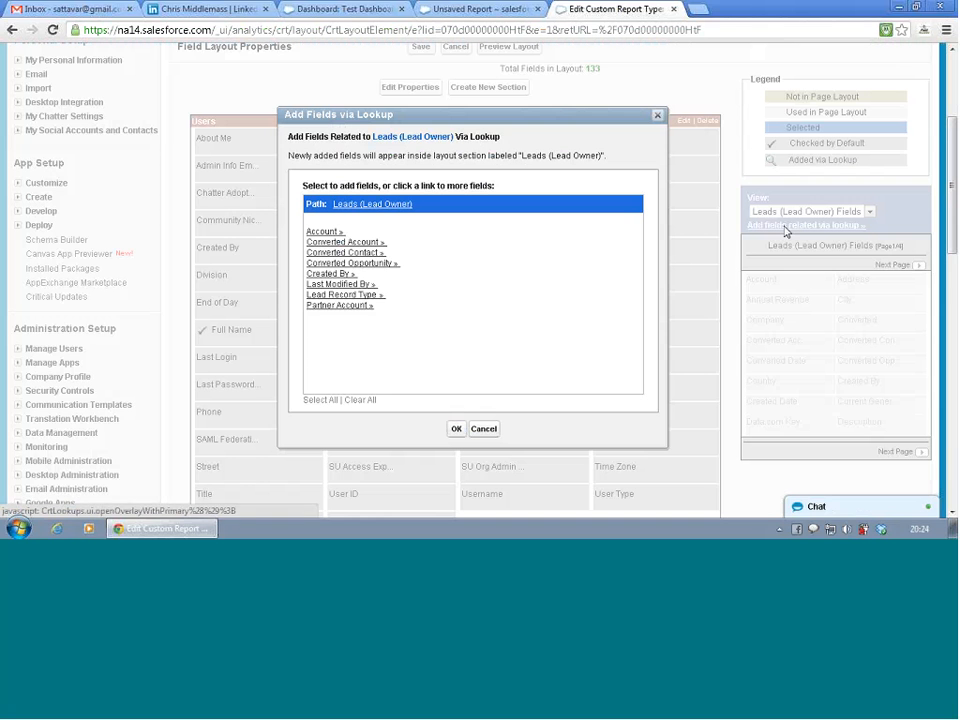
pyautogui.click(318, 232)
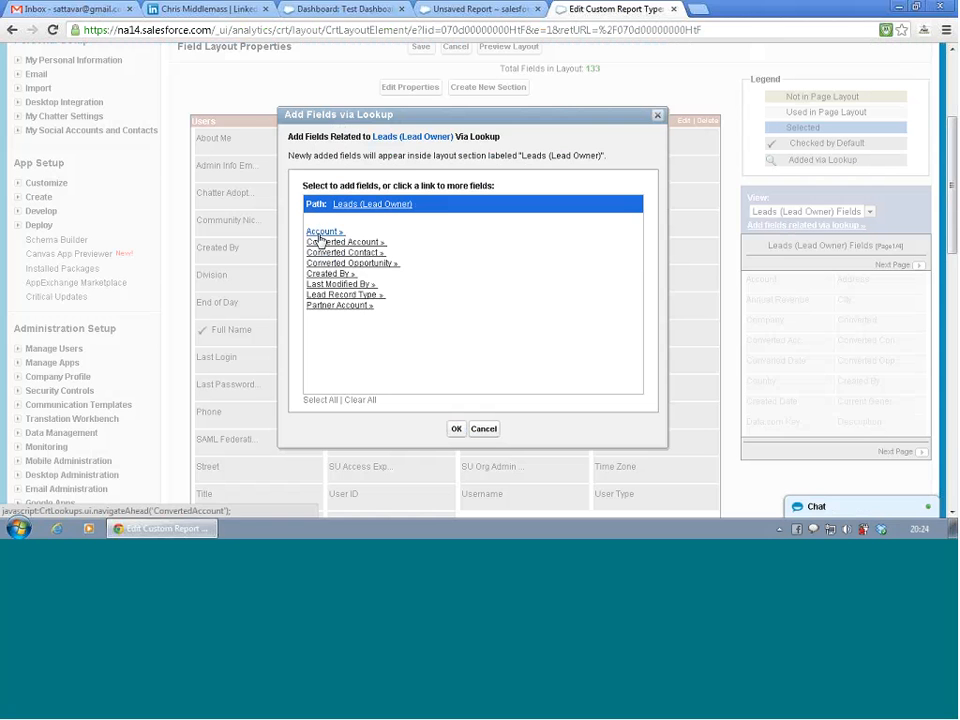
pyautogui.scroll(-5, 364, 335)
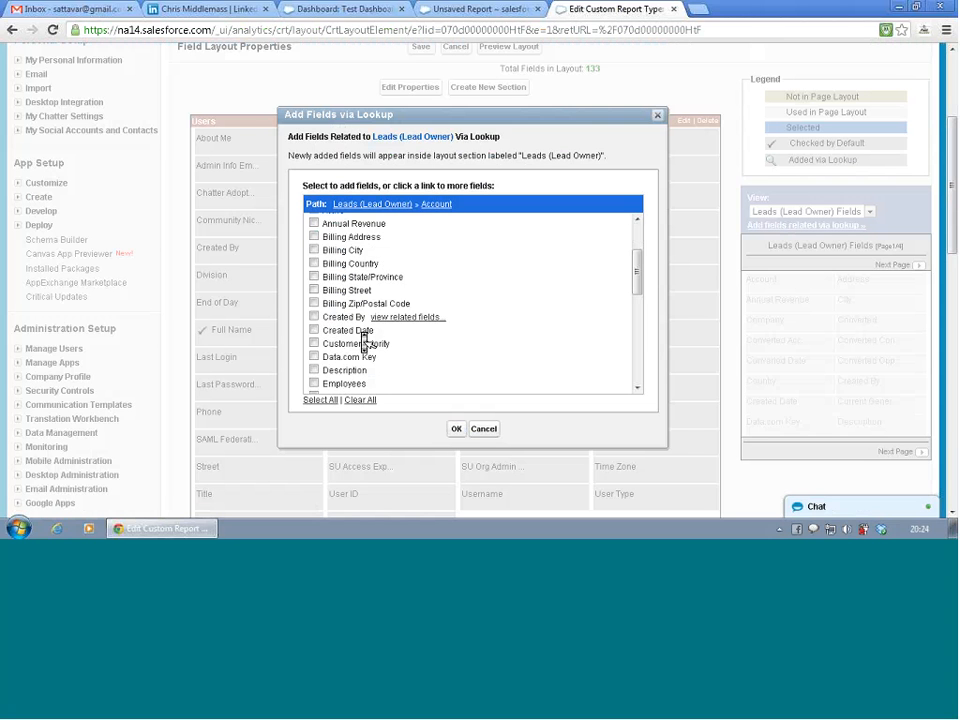
pyautogui.scroll(-5, 364, 340)
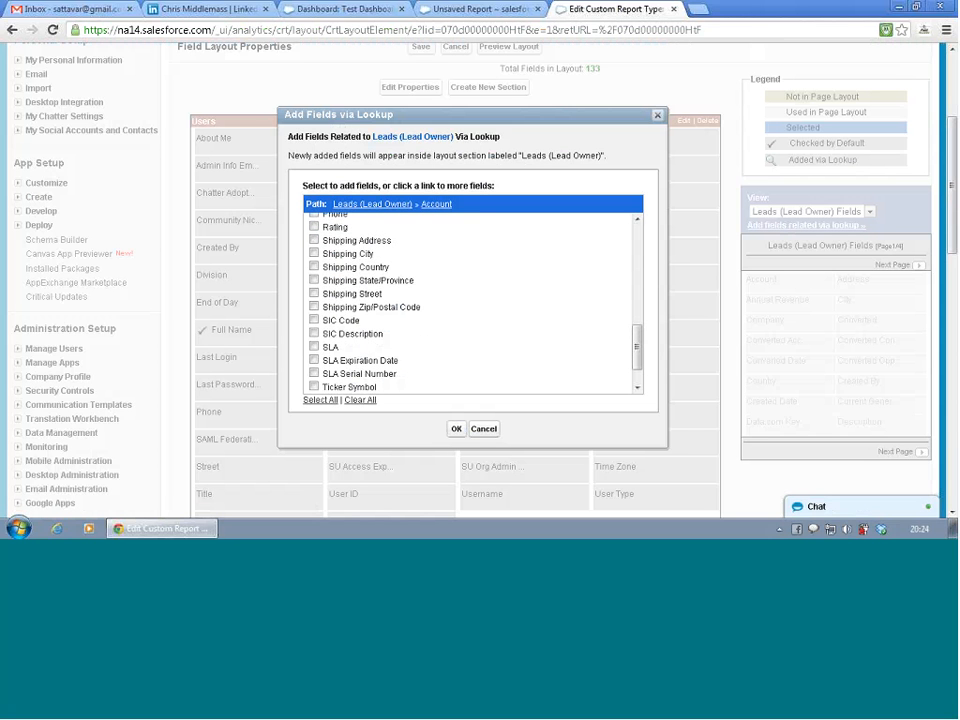
pyautogui.click(483, 432)
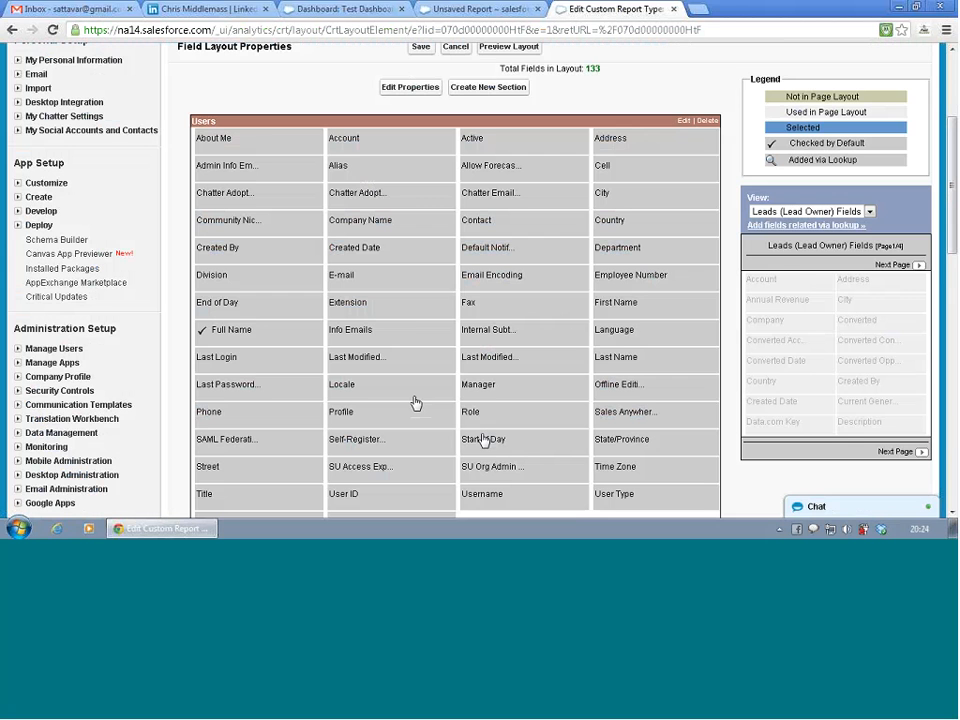
# - Try to move the Info Emails field from its place in the Users section of the layout
pyautogui.click(423, 336)
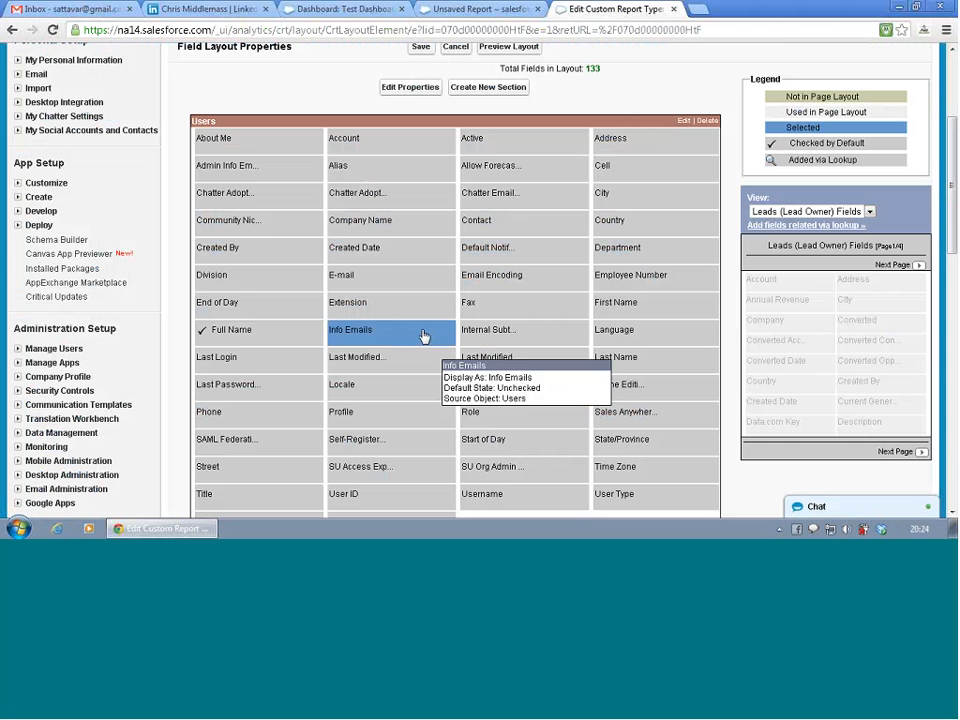
pyautogui.moveTo(423, 336); pyautogui.dragTo(806, 349)
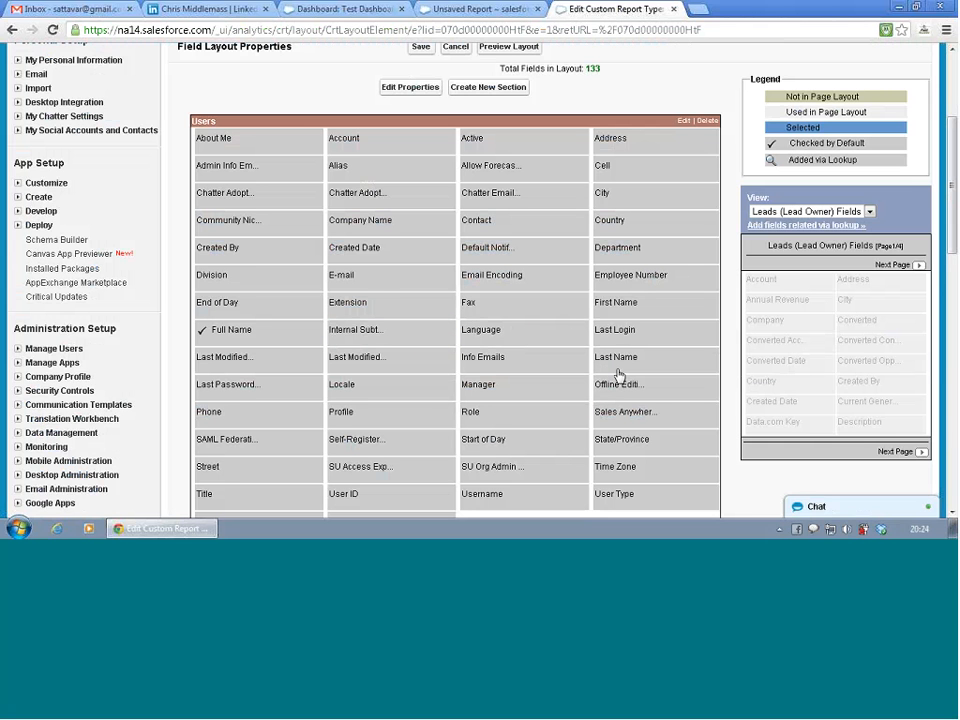
pyautogui.moveTo(619, 376)
# - Look over the Leads and Deal Registrations sections of the layout, and leave the layout editor without saving
pyautogui.scroll(-5, 521, 365)
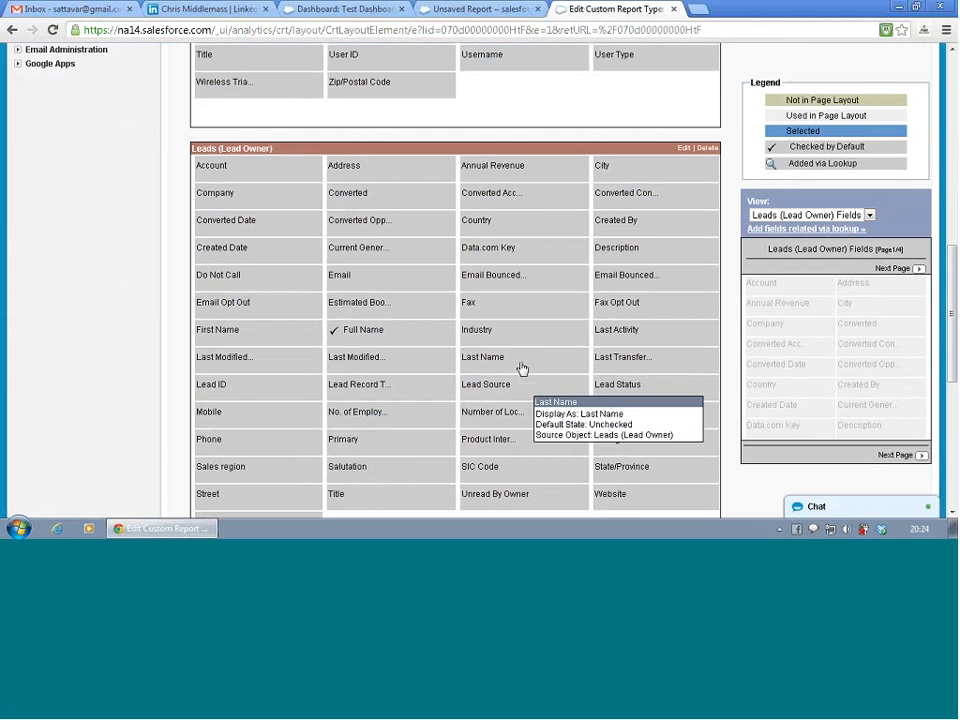
pyautogui.scroll(-3, 521, 365)
pyautogui.scroll(-2, 521, 370)
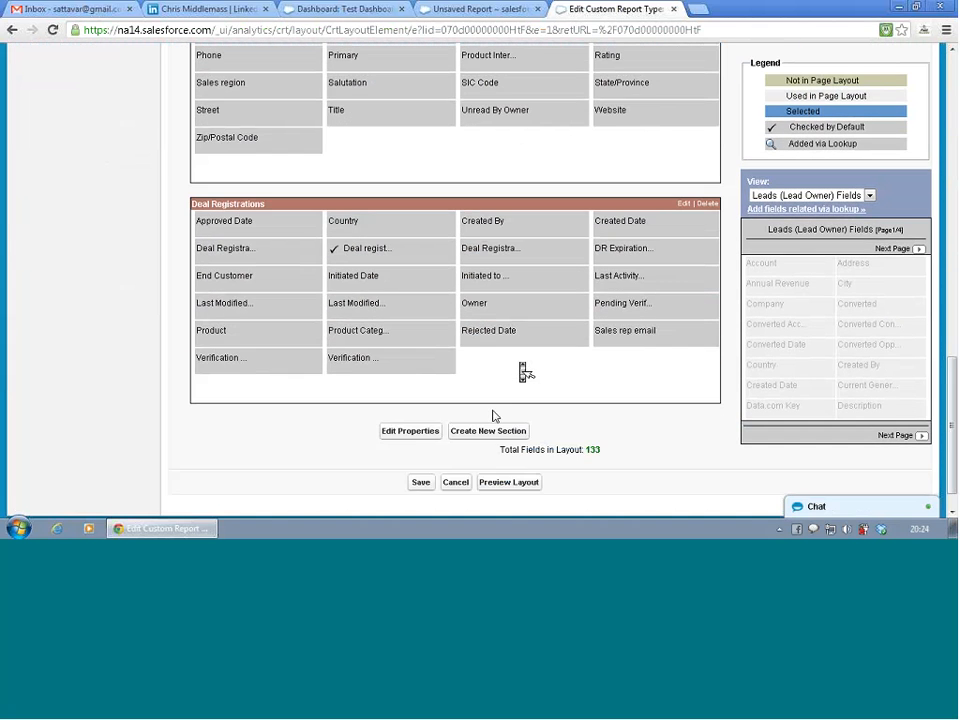
pyautogui.click(455, 482)
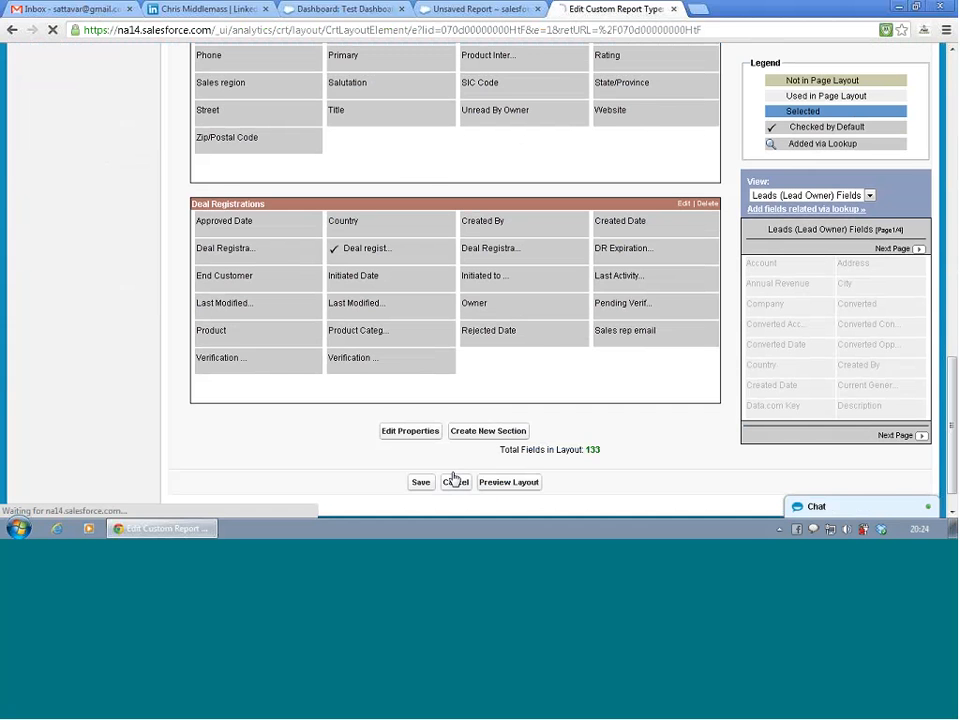
pyautogui.scroll(-3, 390, 357)
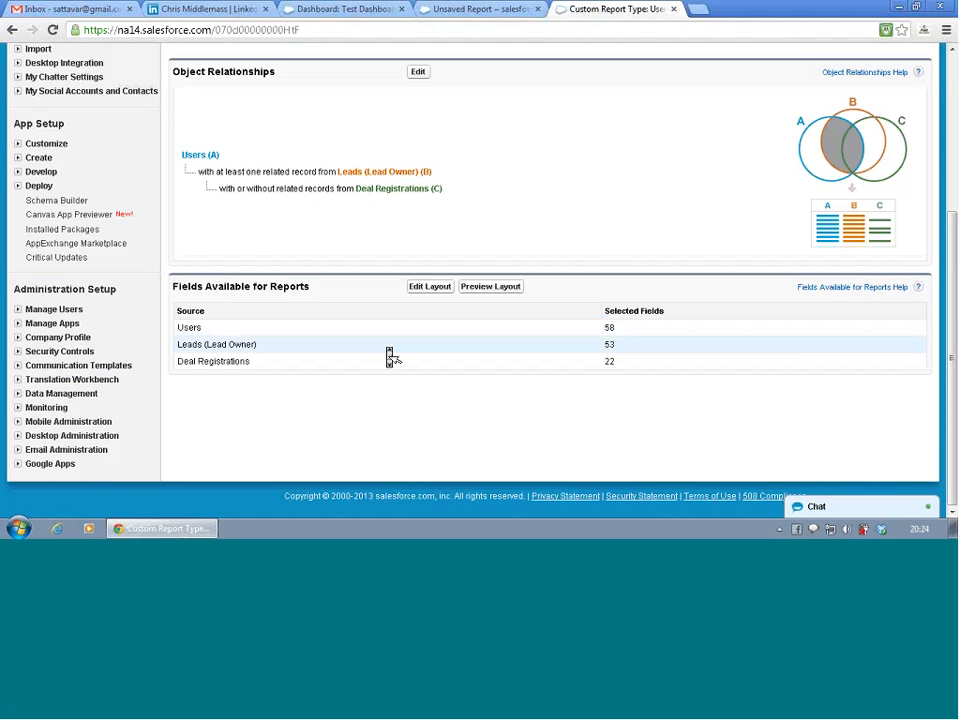
# - Return to the unsaved Opportunities report and change its format to Matrix
pyautogui.click(445, 10)
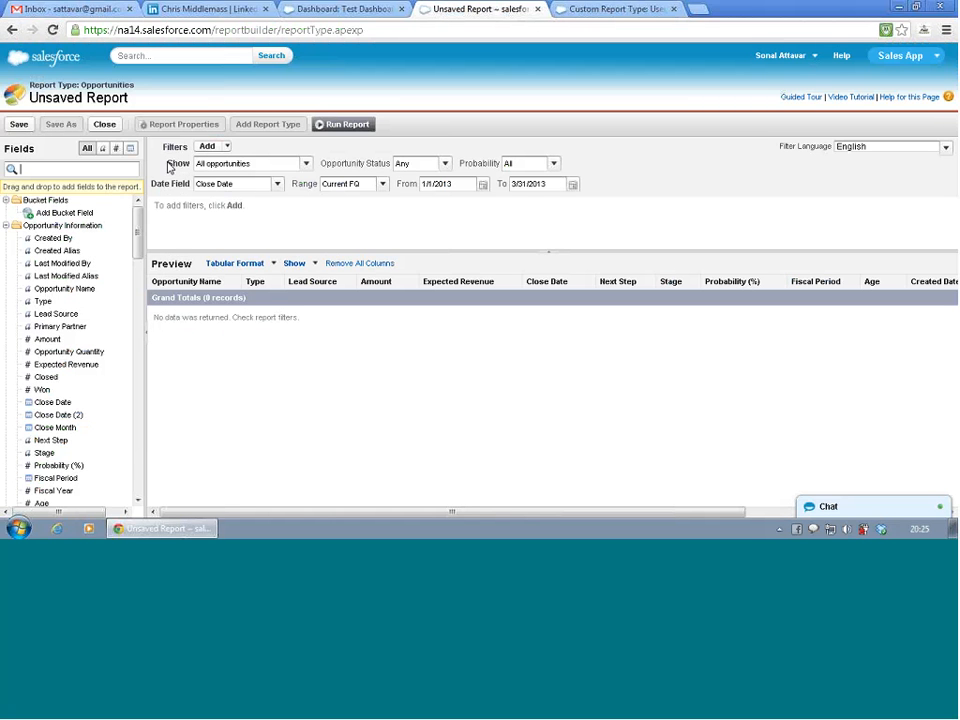
pyautogui.click(276, 265)
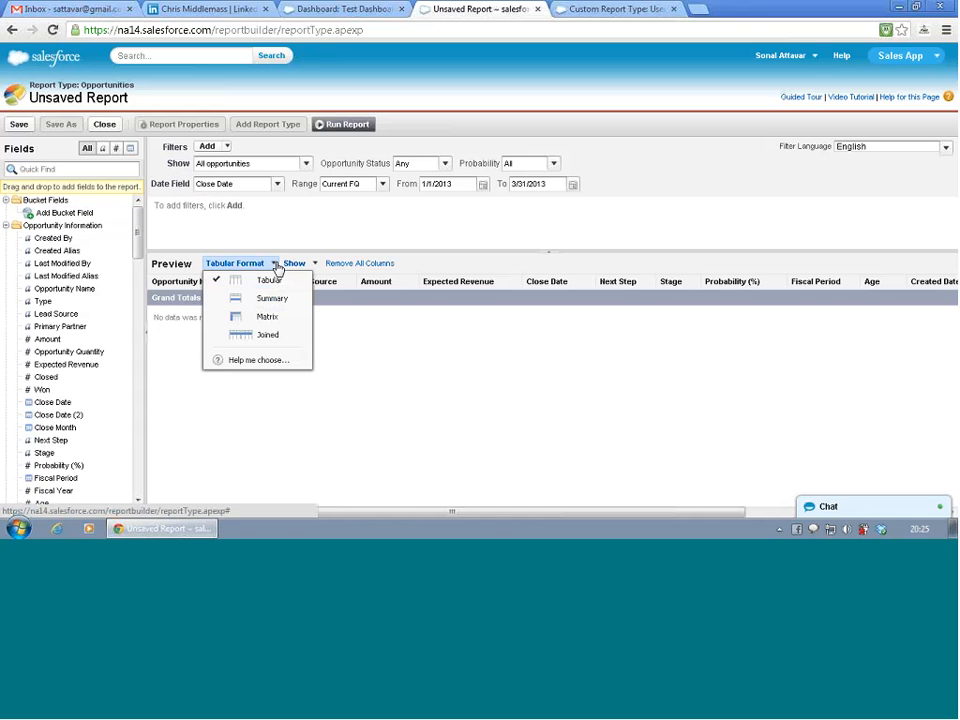
pyautogui.click(277, 317)
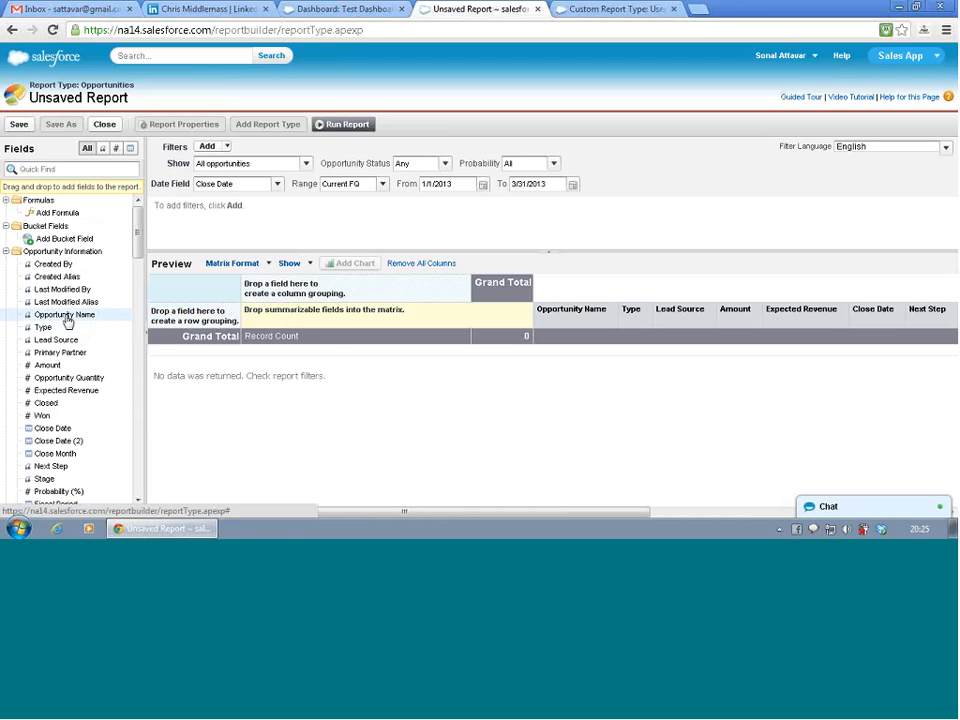
# - Group the matrix columns by Opportunity Name and the rows by Lead Source
pyautogui.moveTo(64, 314); pyautogui.dragTo(255, 362)
pyautogui.moveTo(240, 333); pyautogui.dragTo(280, 327)
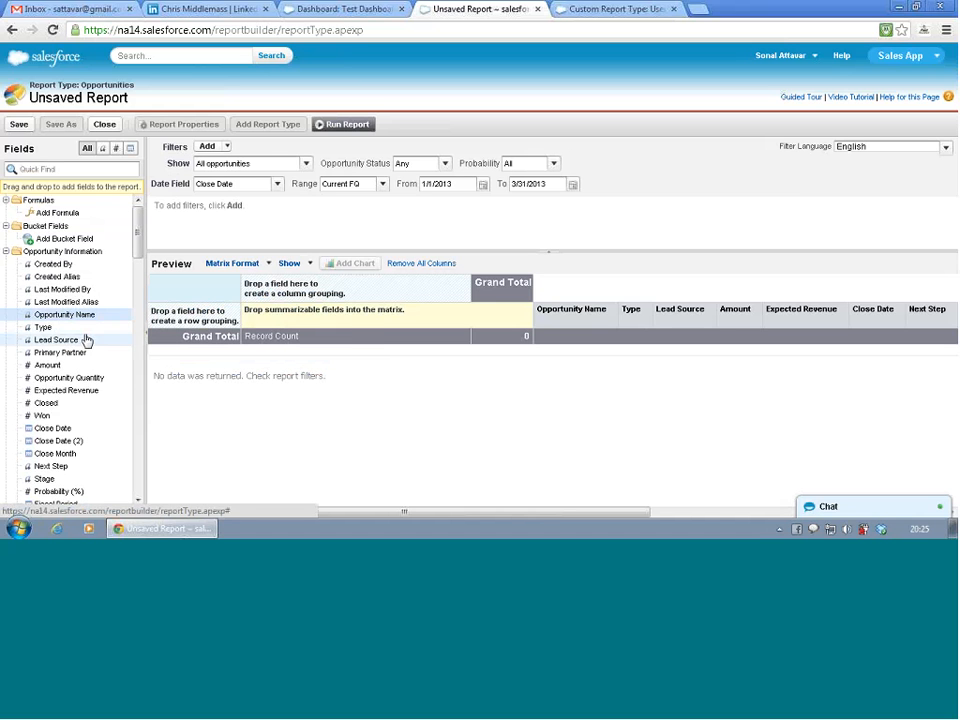
pyautogui.moveTo(82, 314); pyautogui.dragTo(265, 286)
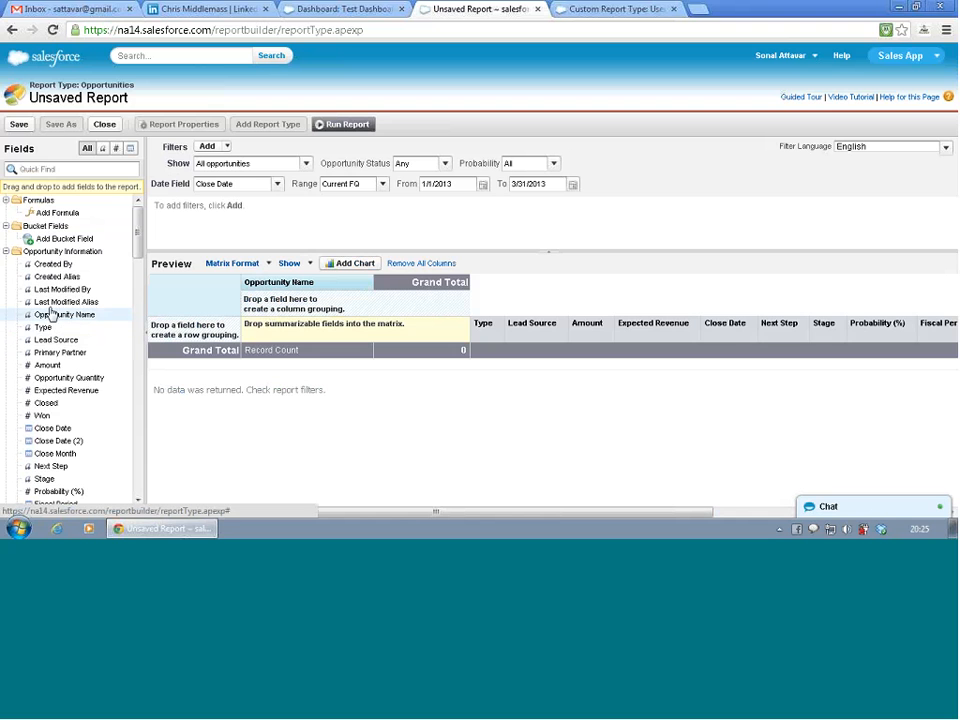
pyautogui.moveTo(57, 345); pyautogui.dragTo(180, 335)
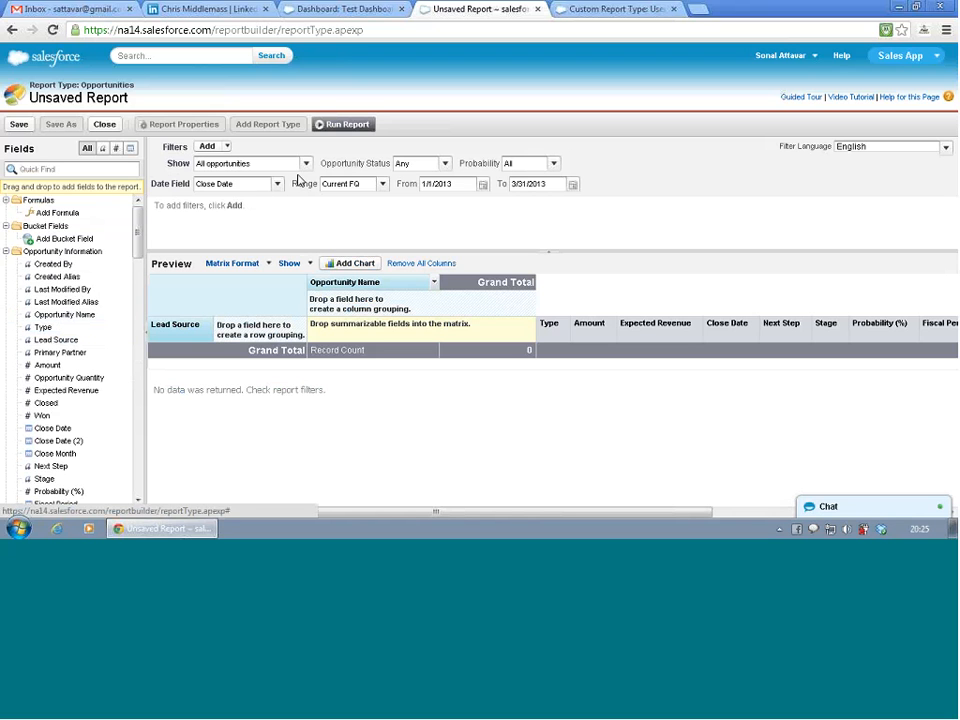
# - Filter the report on Created Date with the range set to All Time
pyautogui.click(264, 188)
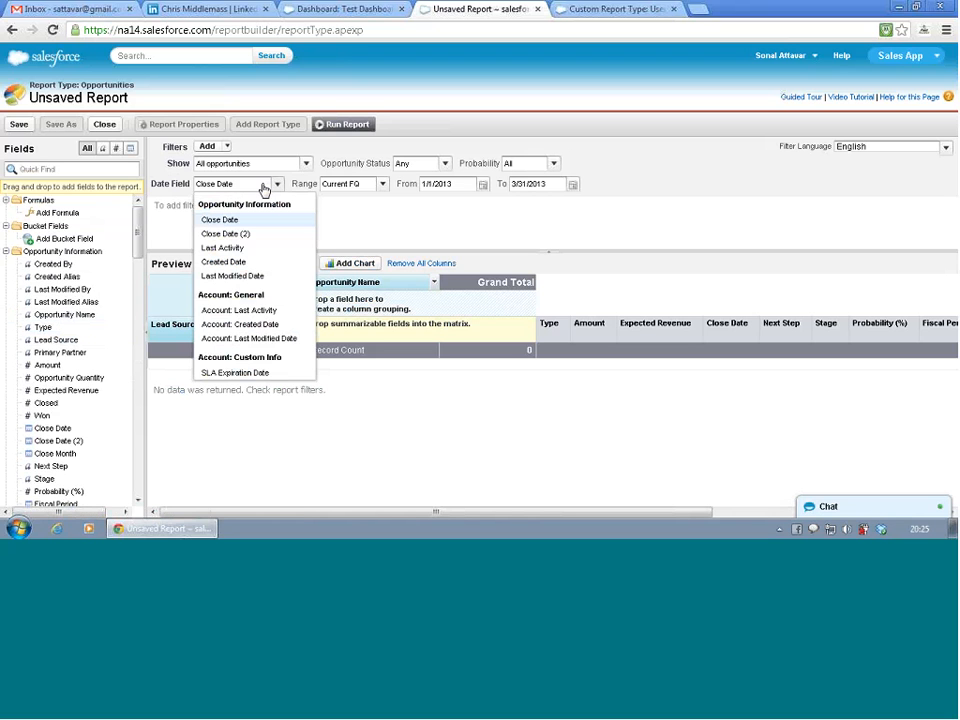
pyautogui.click(254, 264)
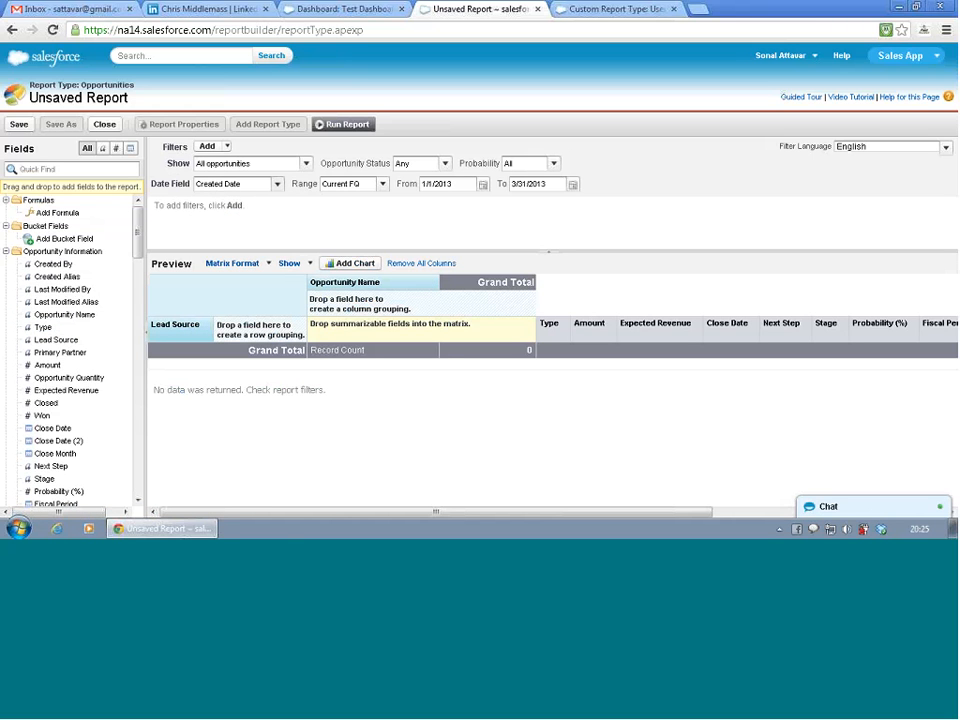
pyautogui.click(340, 186)
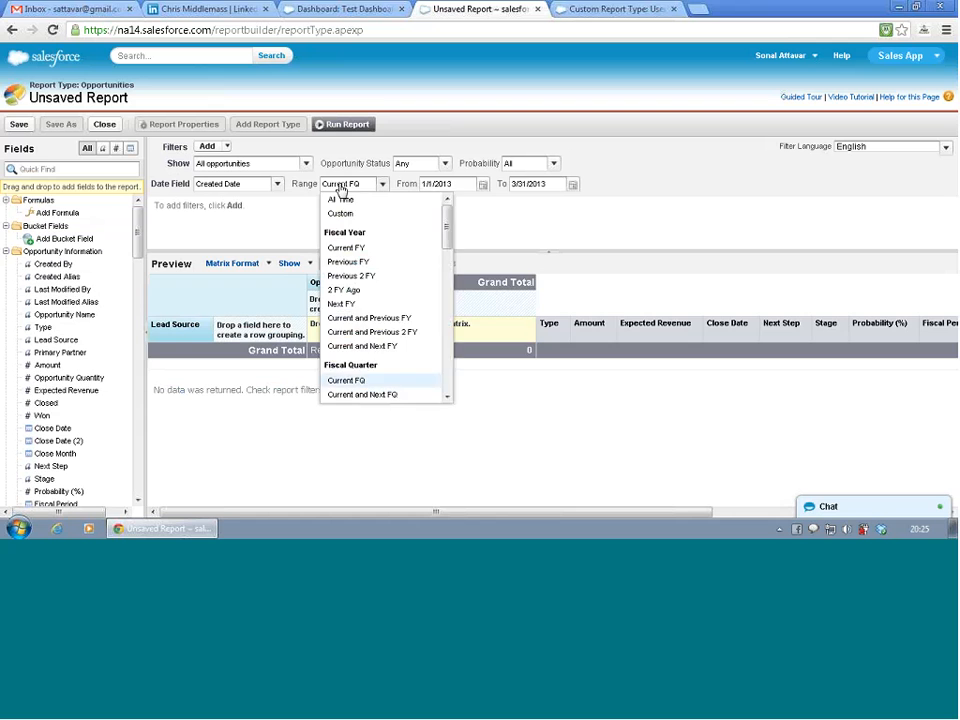
pyautogui.click(342, 197)
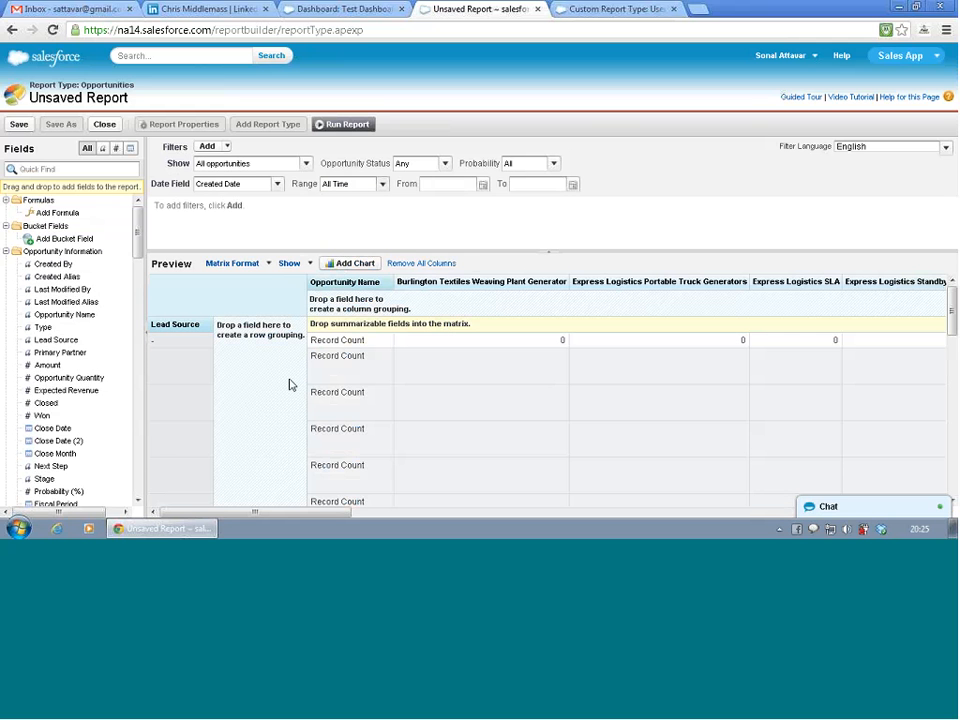
# - Look over the matrix preview by lead source, and run the report
pyautogui.scroll(-5, 246, 386)
pyautogui.scroll(1, 250, 390)
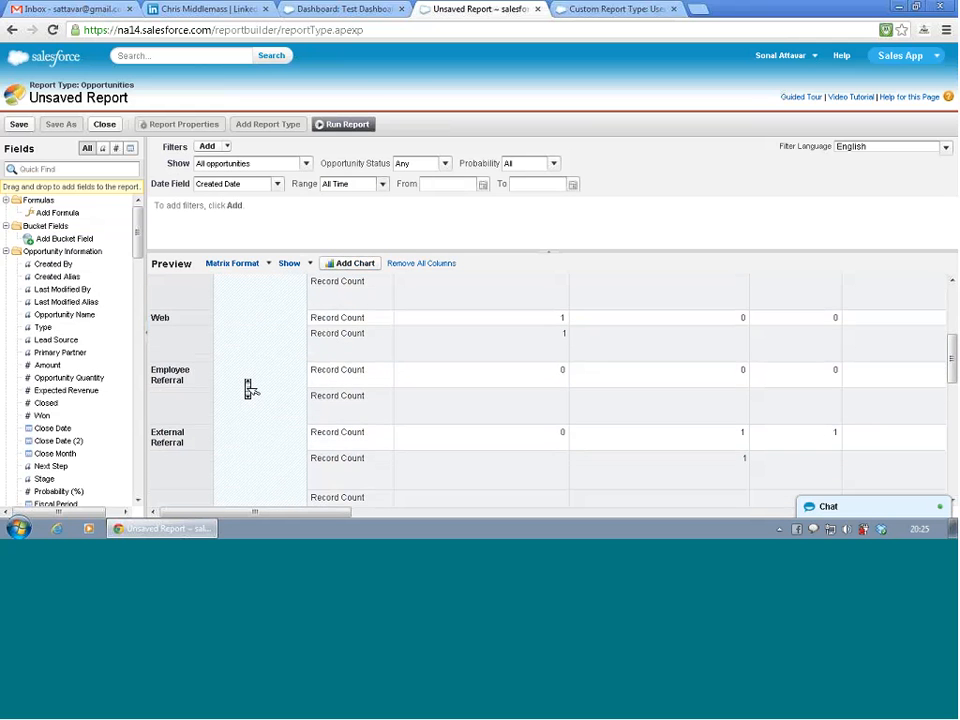
pyautogui.scroll(1, 250, 390)
pyautogui.scroll(-6, 250, 390)
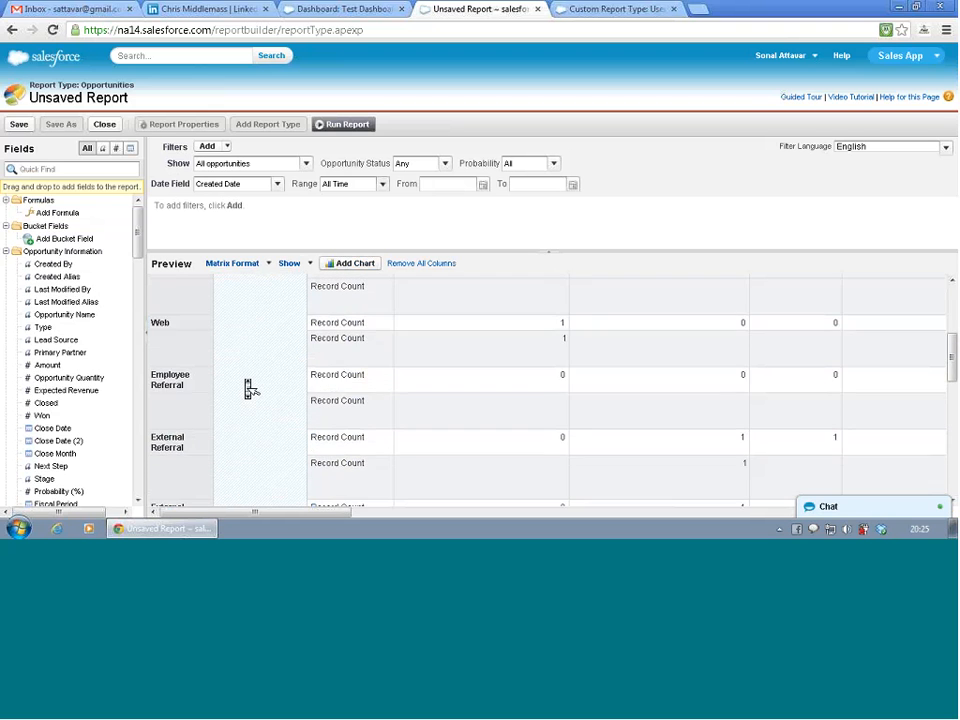
pyautogui.scroll(8, 250, 389)
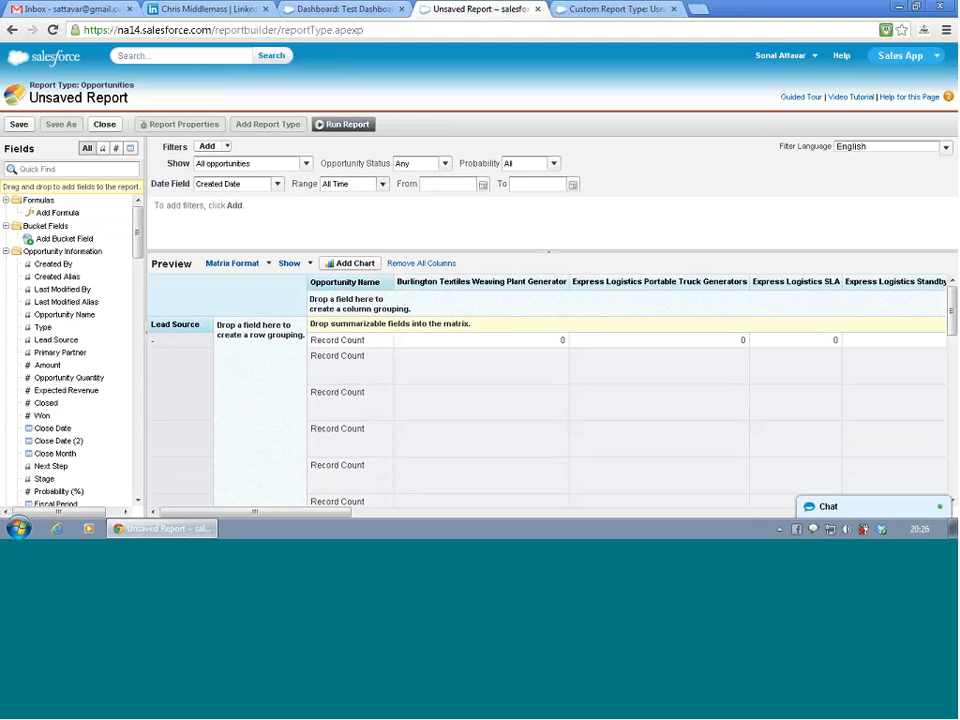
pyautogui.click(327, 127)
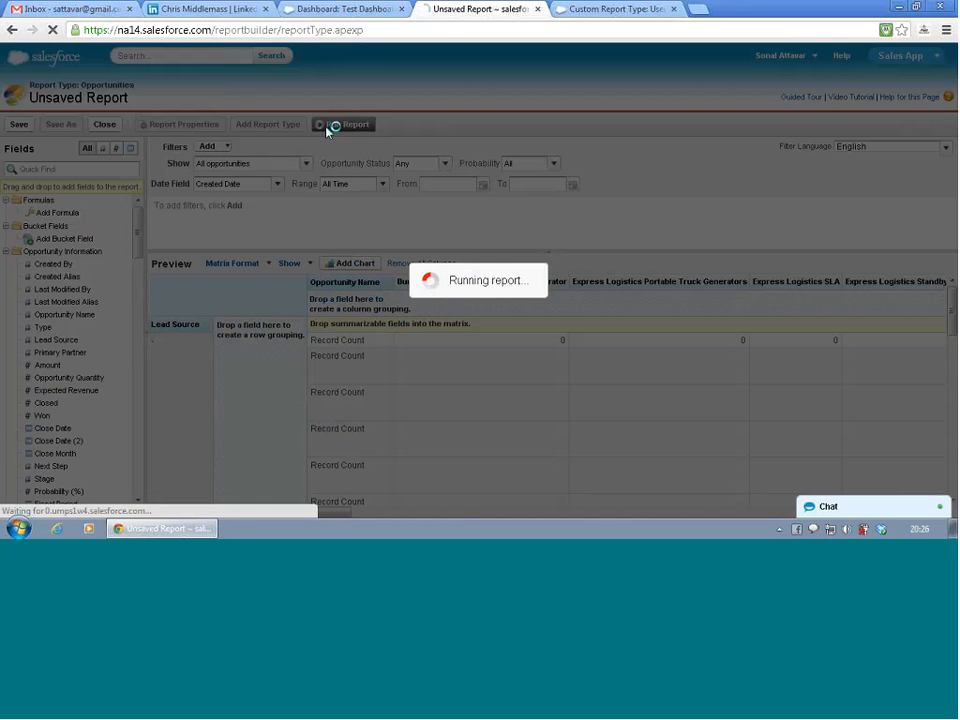
pyautogui.scroll(-4, 296, 358)
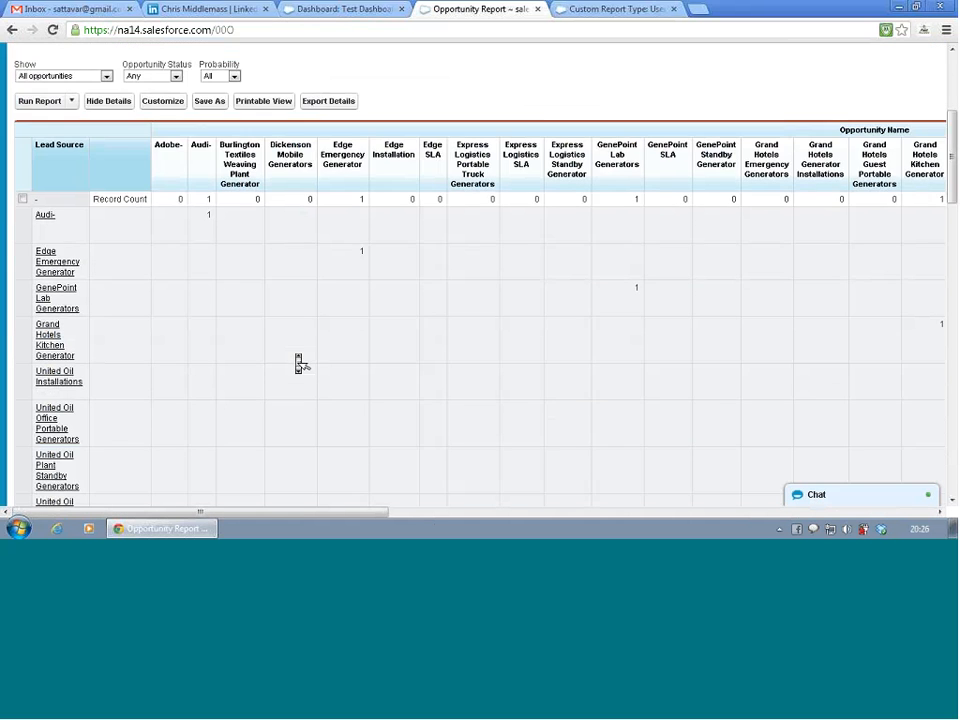
# - Examine the record counts by lead source and opportunity name throughout the generated matrix Opportunity Report
pyautogui.scroll(-2, 298, 363)
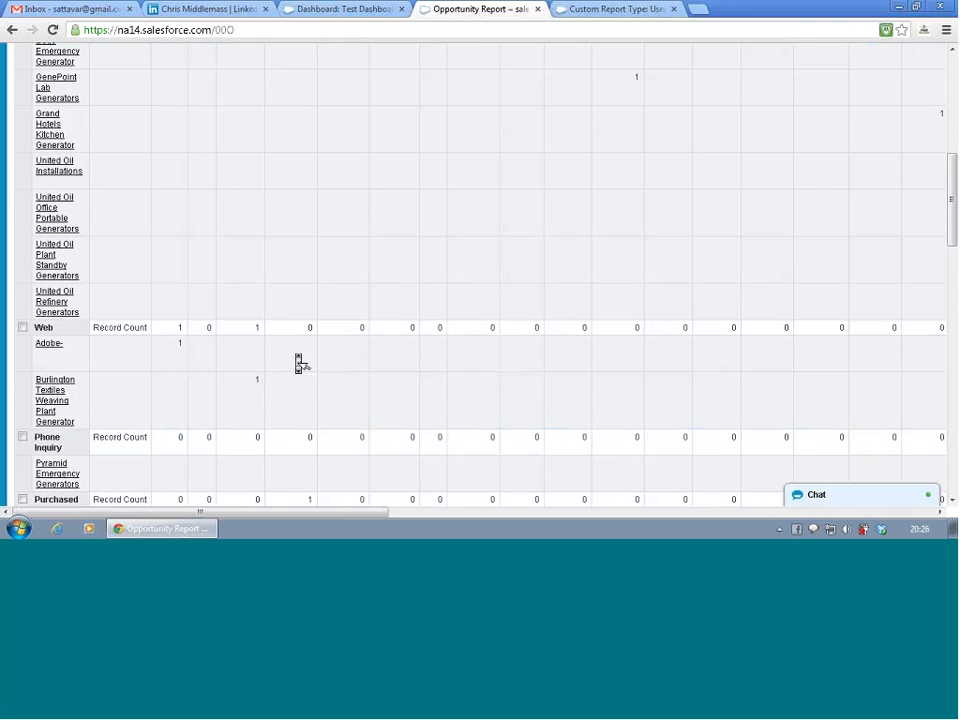
pyautogui.scroll(3, 298, 363)
pyautogui.scroll(4, 300, 363)
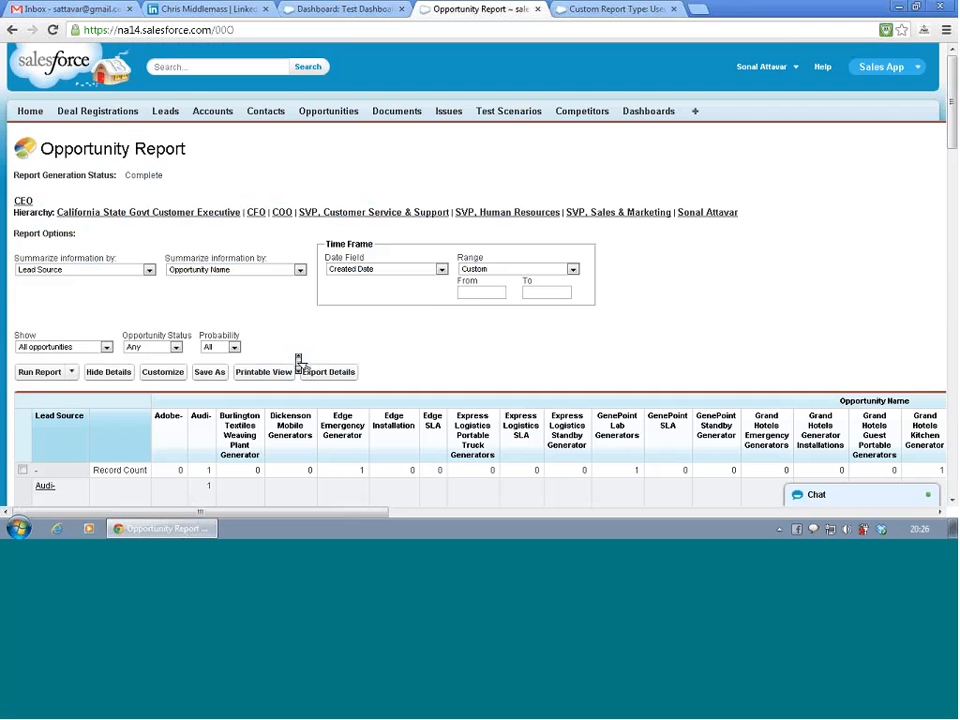
pyautogui.scroll(-3, 298, 362)
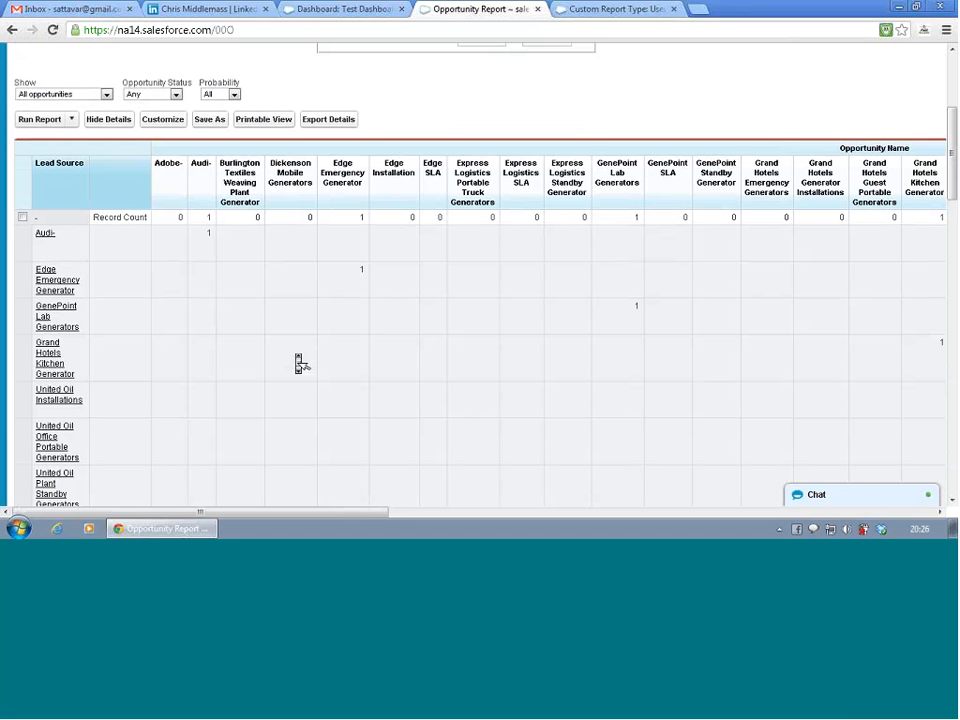
pyautogui.scroll(-5, 298, 363)
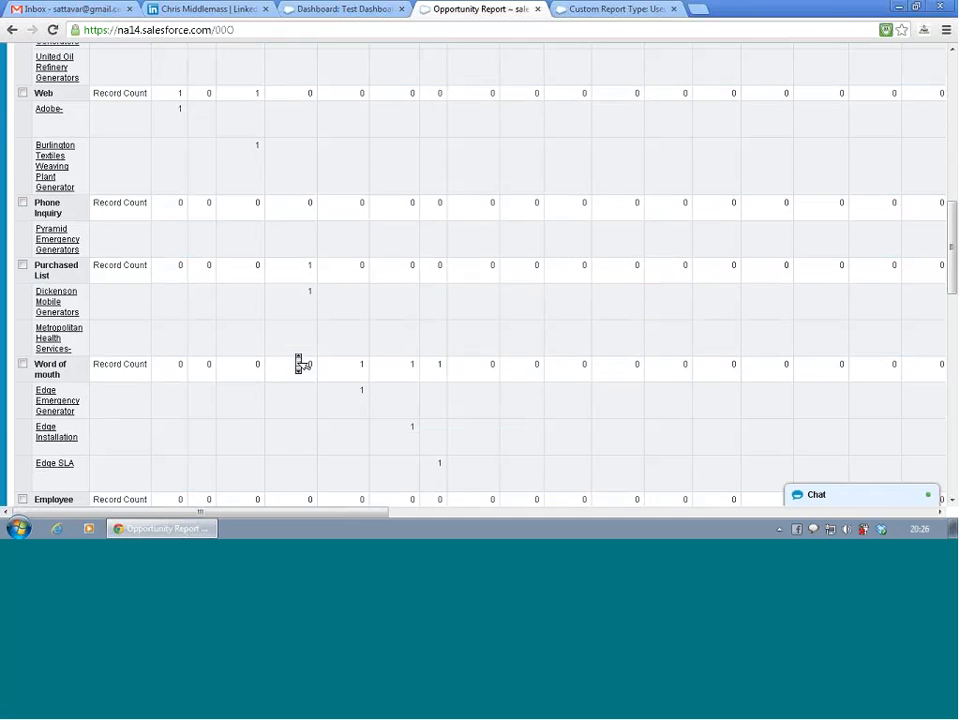
pyautogui.scroll(-6, 298, 363)
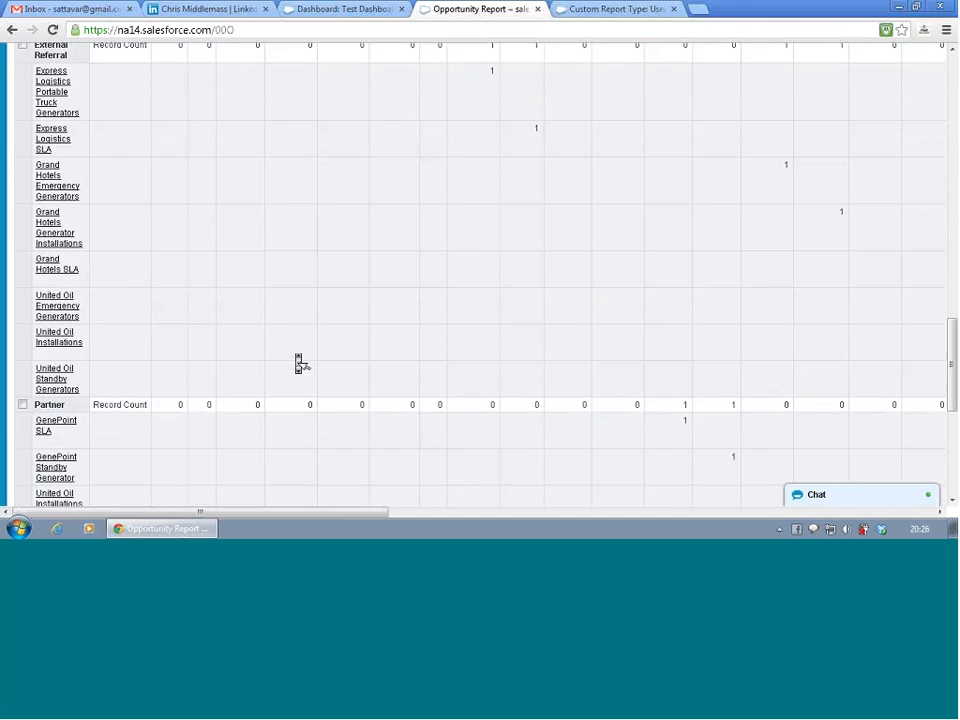
pyautogui.scroll(2, 298, 363)
pyautogui.scroll(15, 298, 363)
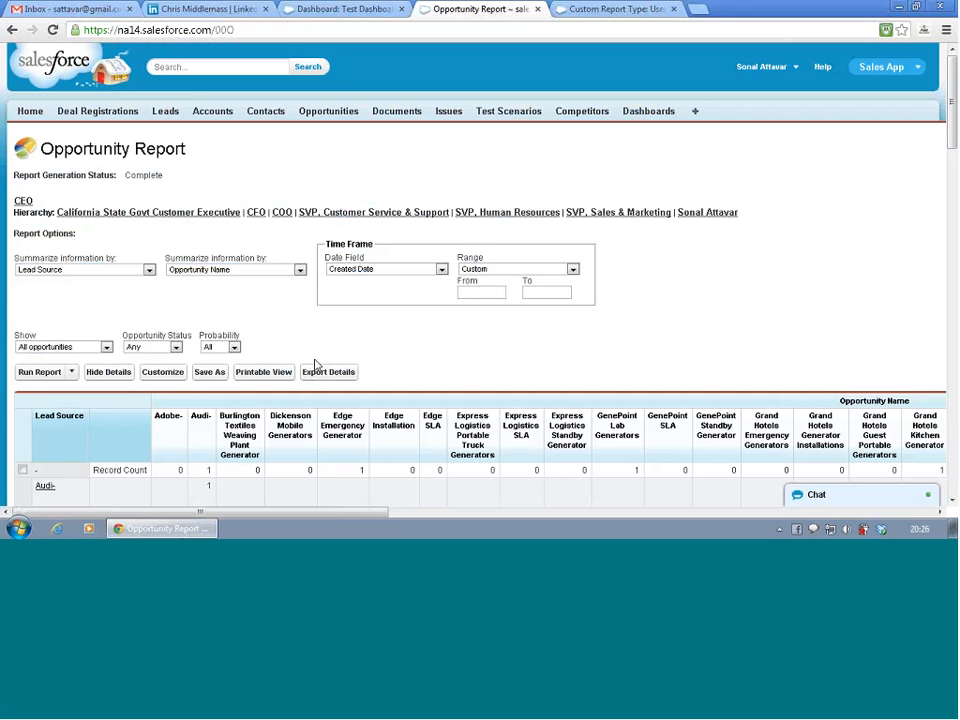
# - View the export file format options for the Opportunity Report's details, and return to the report without exporting
pyautogui.click(331, 373)
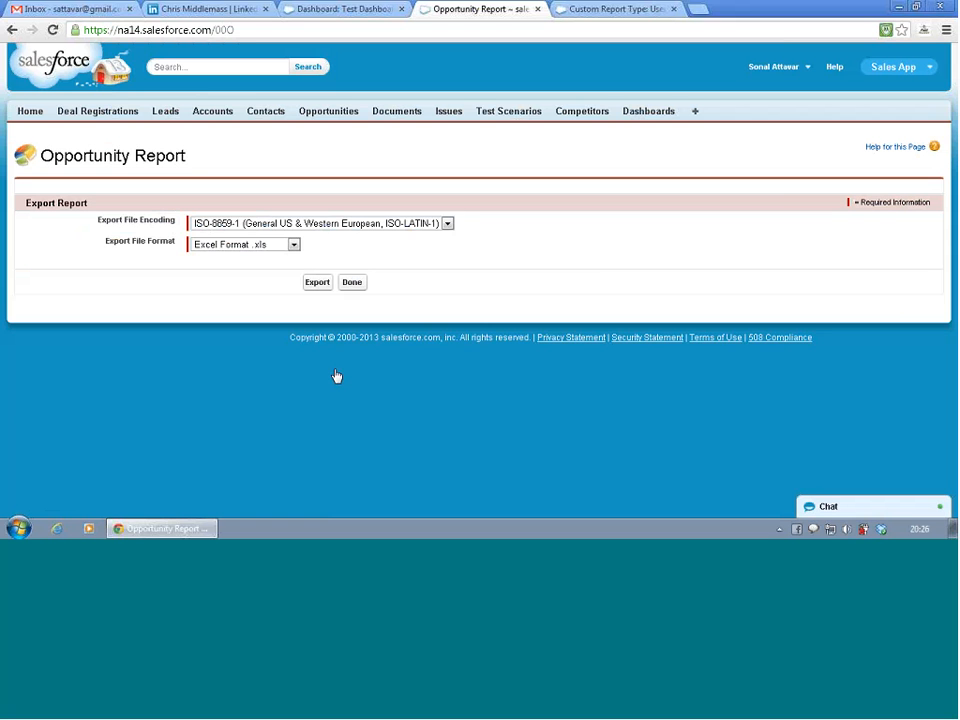
pyautogui.click(293, 245)
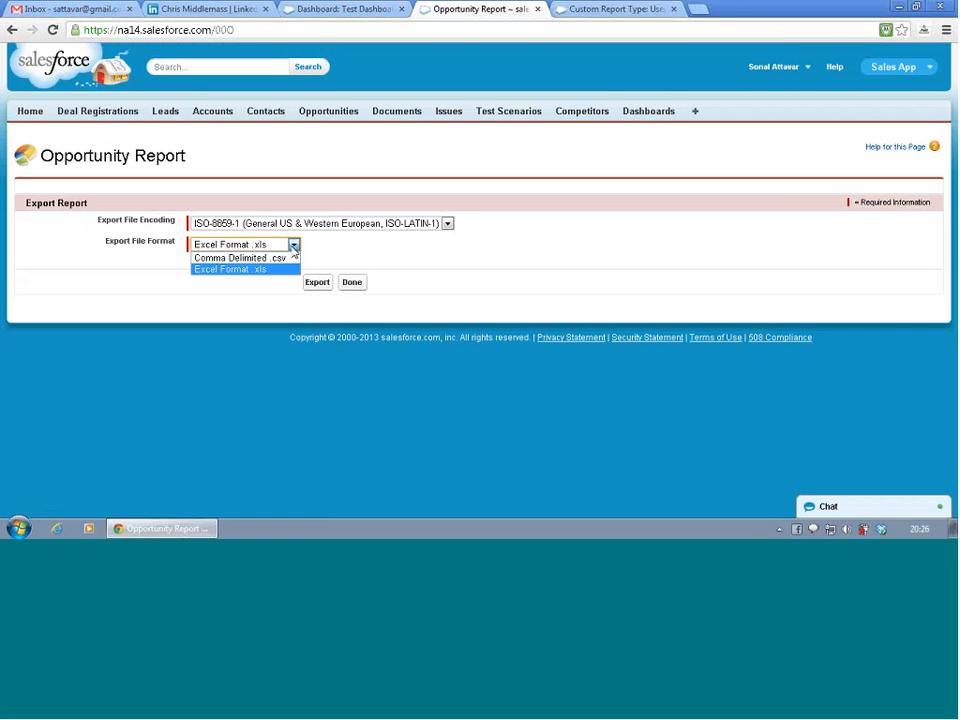
pyautogui.click(293, 245)
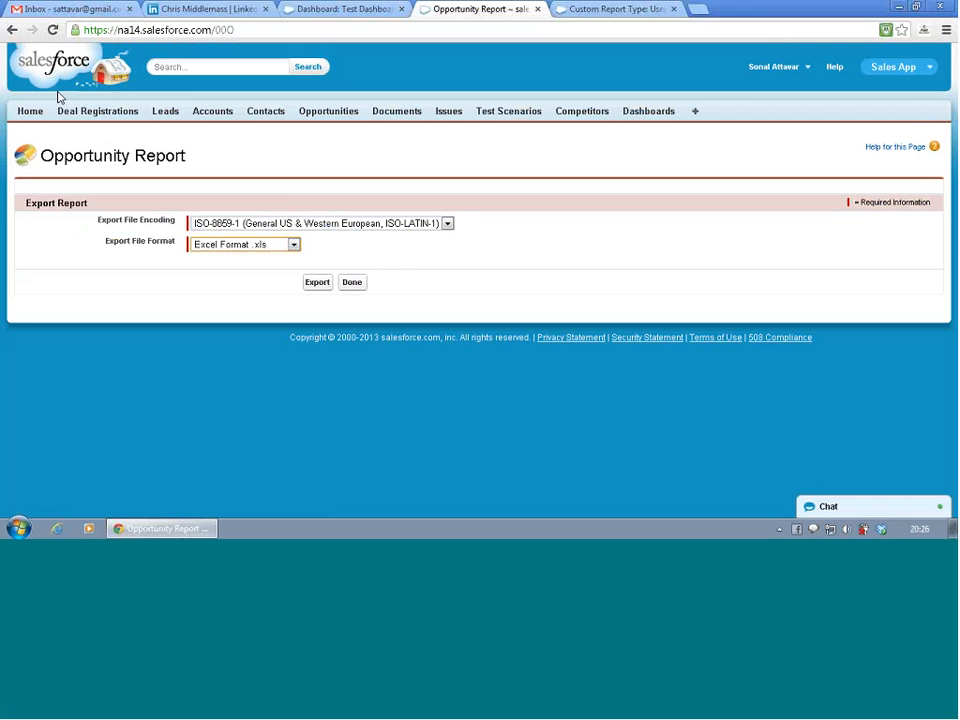
pyautogui.click(12, 32)
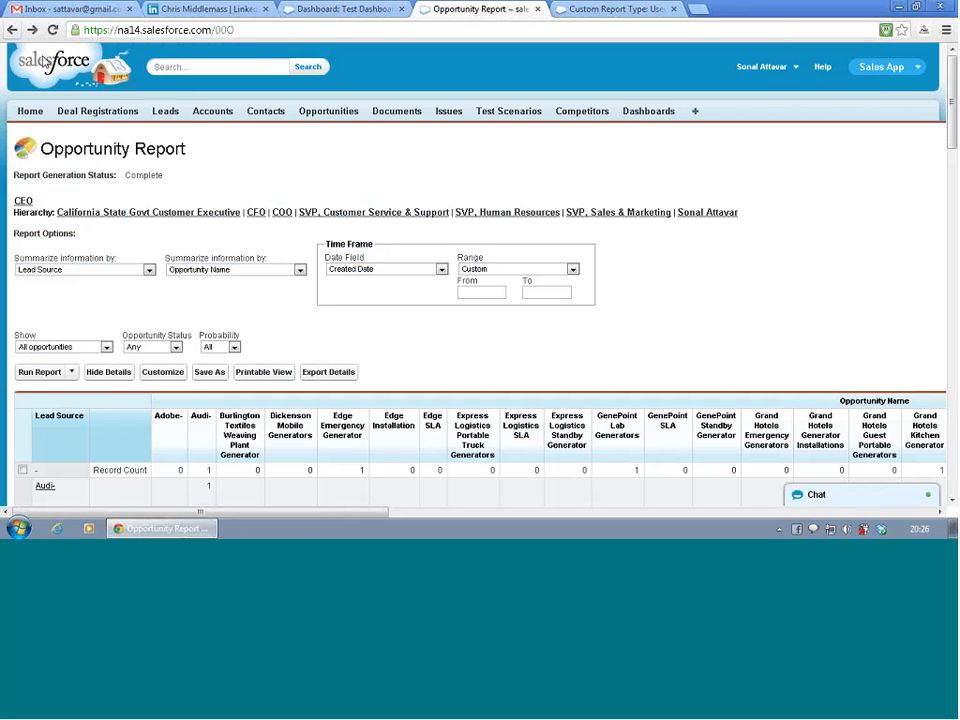